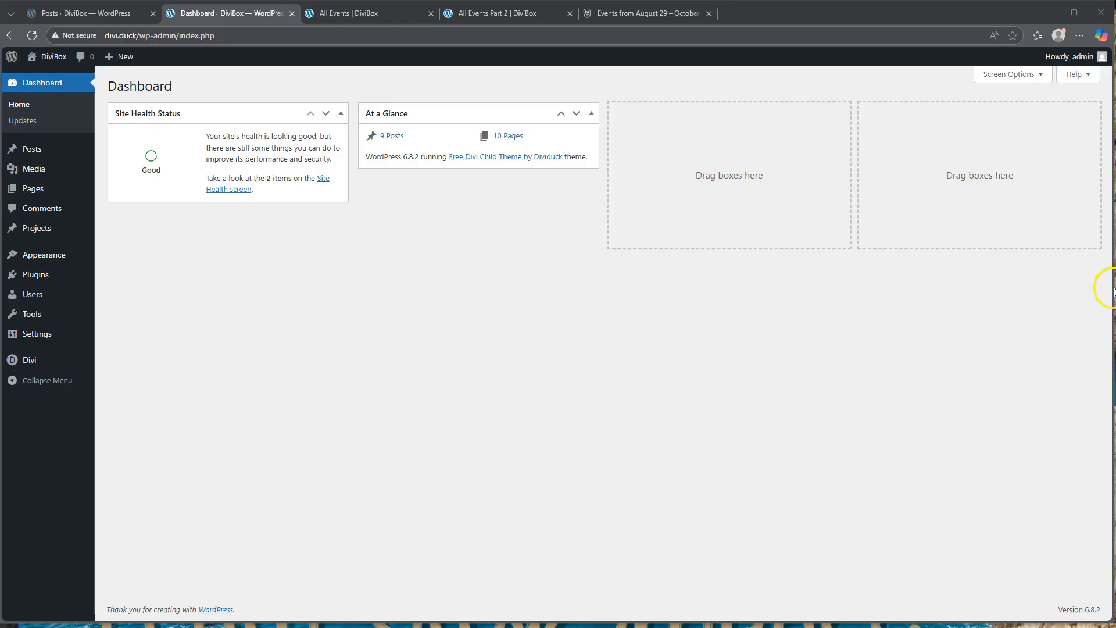
- Stretch the browser window out to the edges of the screen
left_click_drag(1113, 289, 1115, 289)
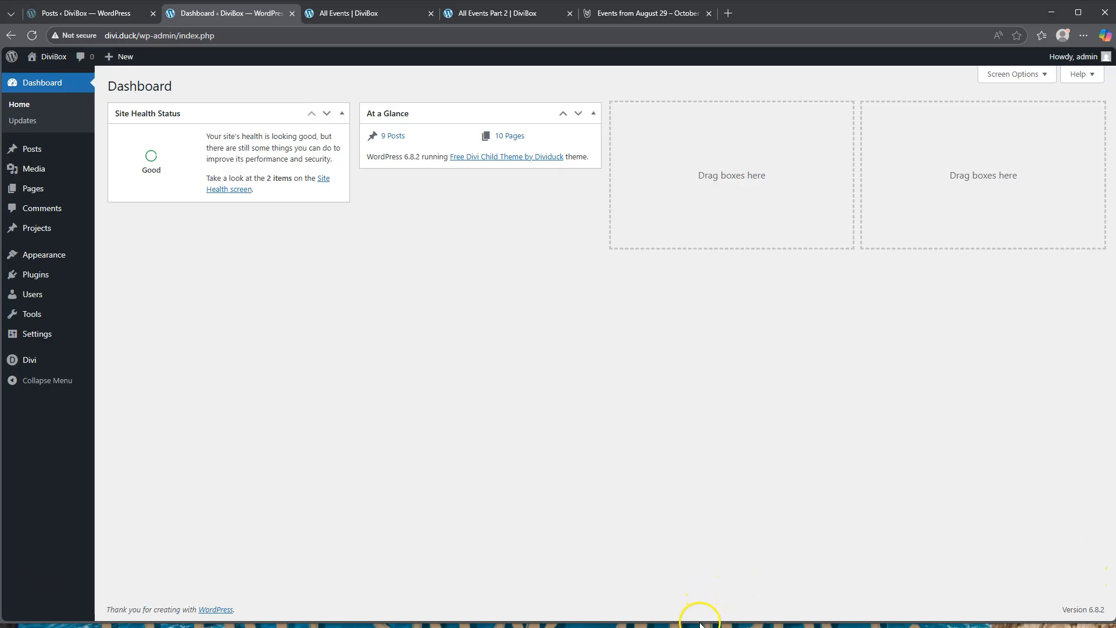
left_click_drag(700, 622, 699, 627)
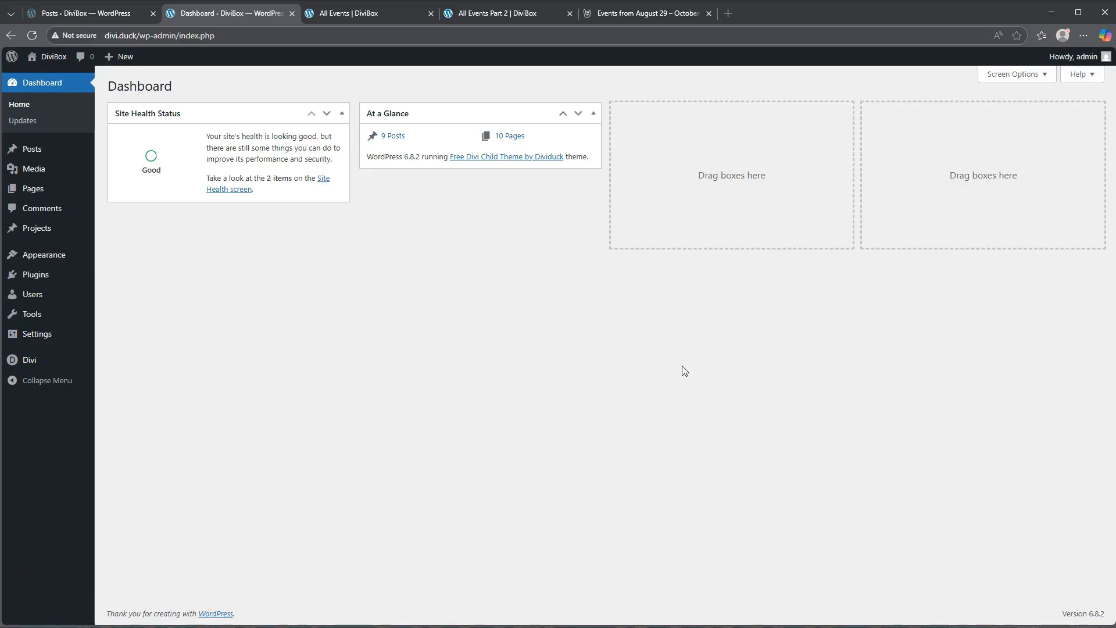
- Examine The Events Calendar demo page, looking over its filters and the layout of its event list
left_click(637, 17)
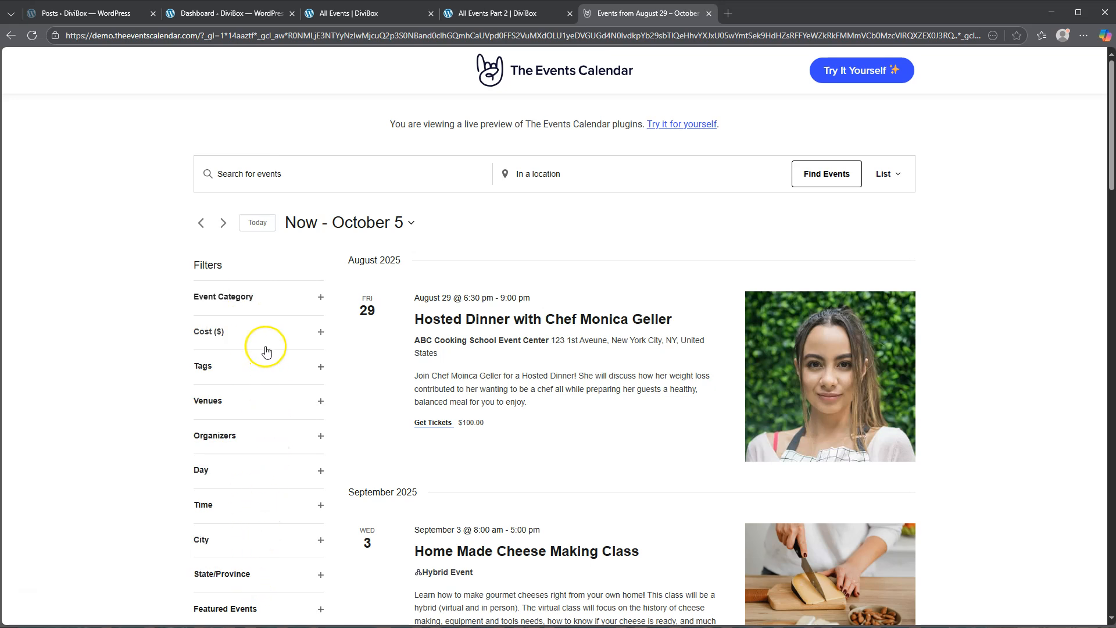
left_click(259, 299)
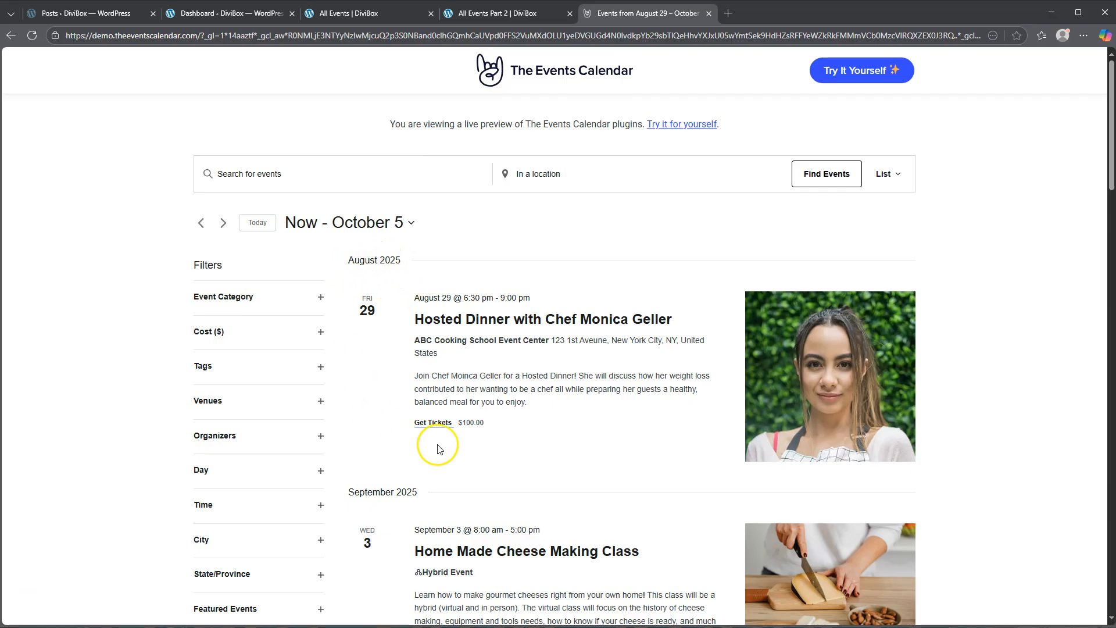
scroll(718, 365, "down", 8)
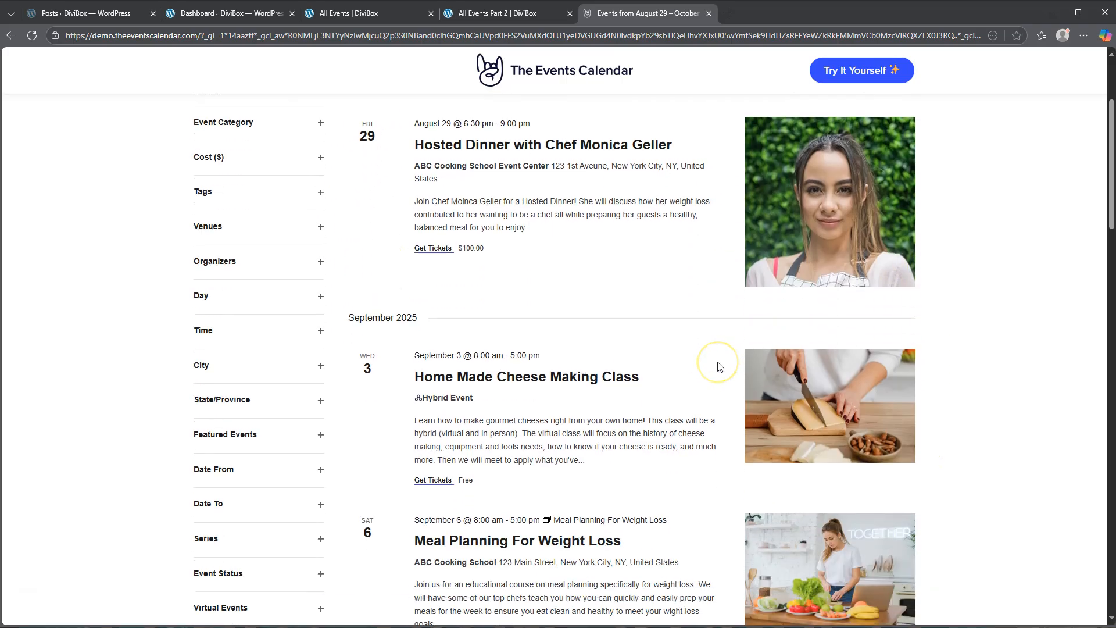
scroll(719, 366, "down", 1)
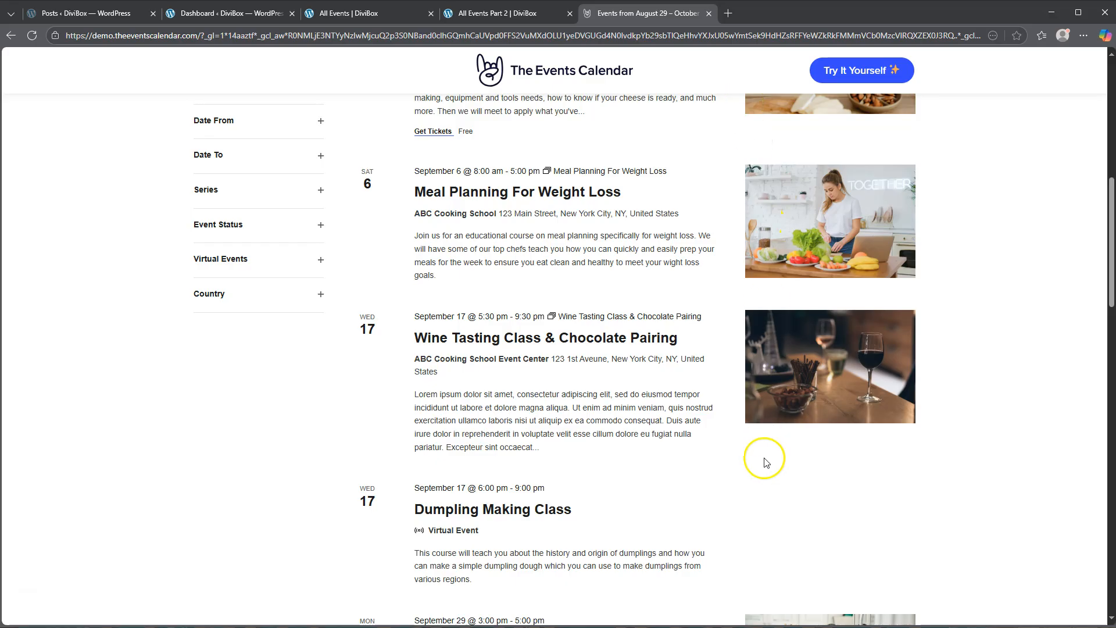
scroll(707, 373, "up", 9)
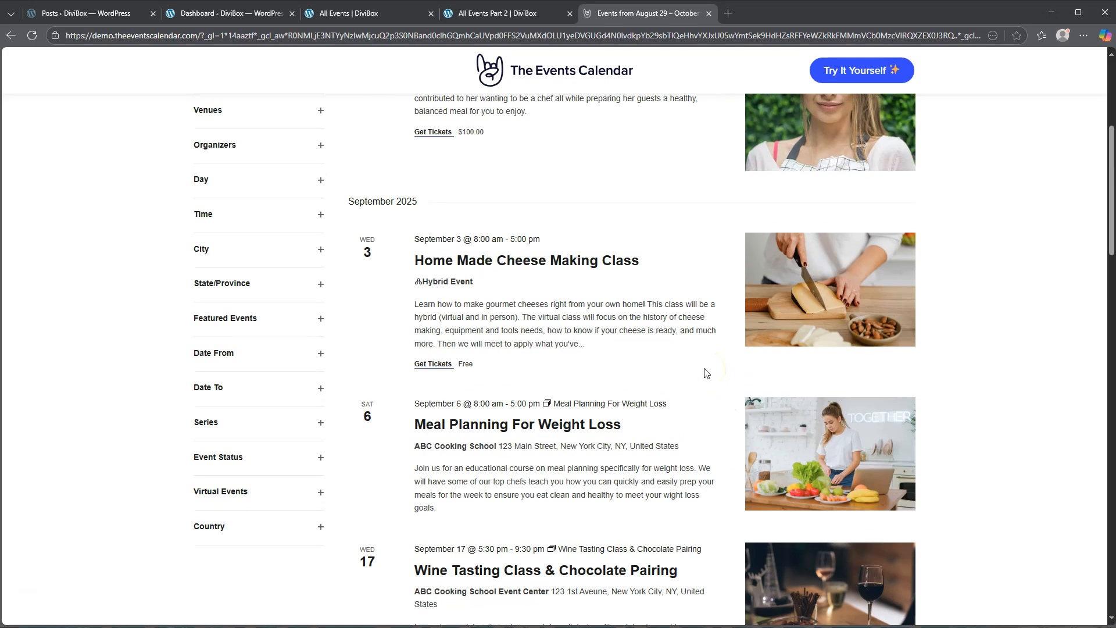
- Review the All Events page and the Hosted Dinner event's detail page, and return to the event list
left_click(353, 15)
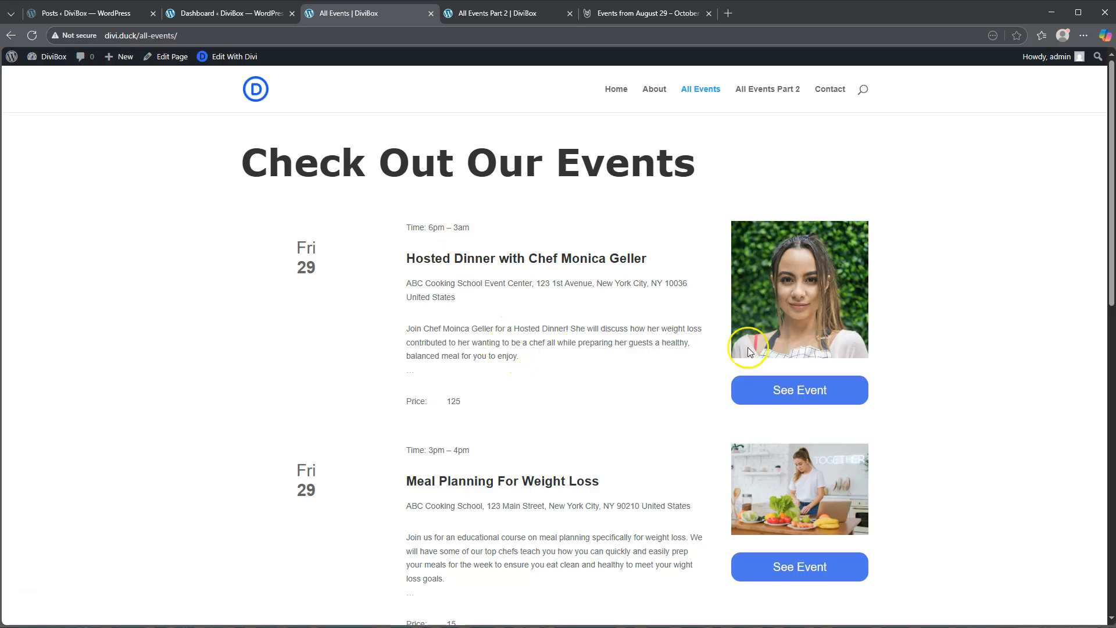
left_click(797, 396)
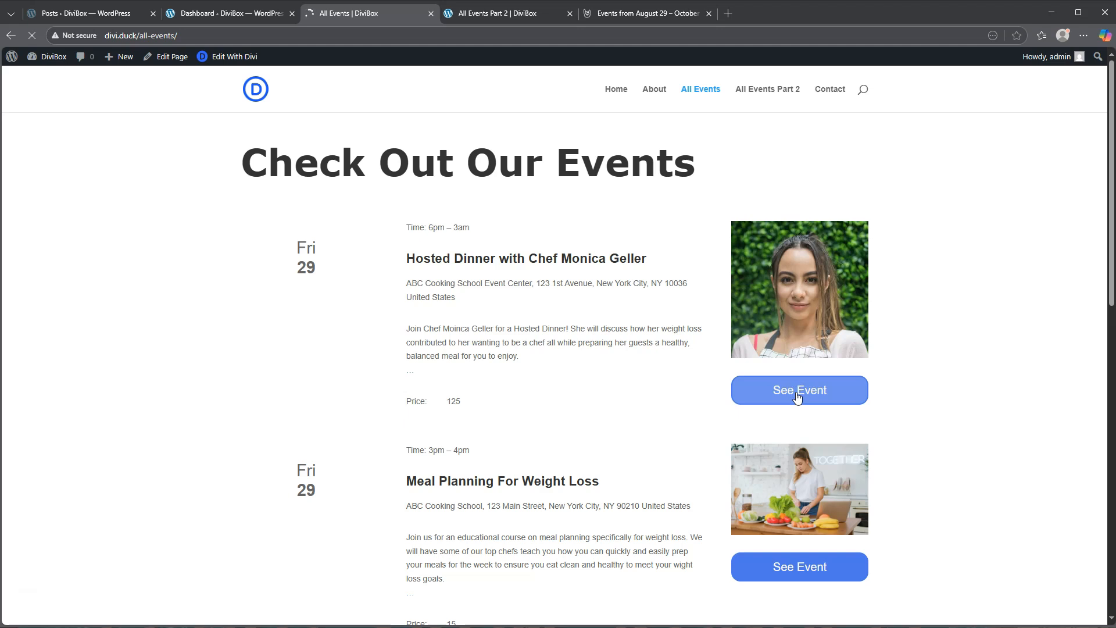
scroll(777, 334, "down", 5)
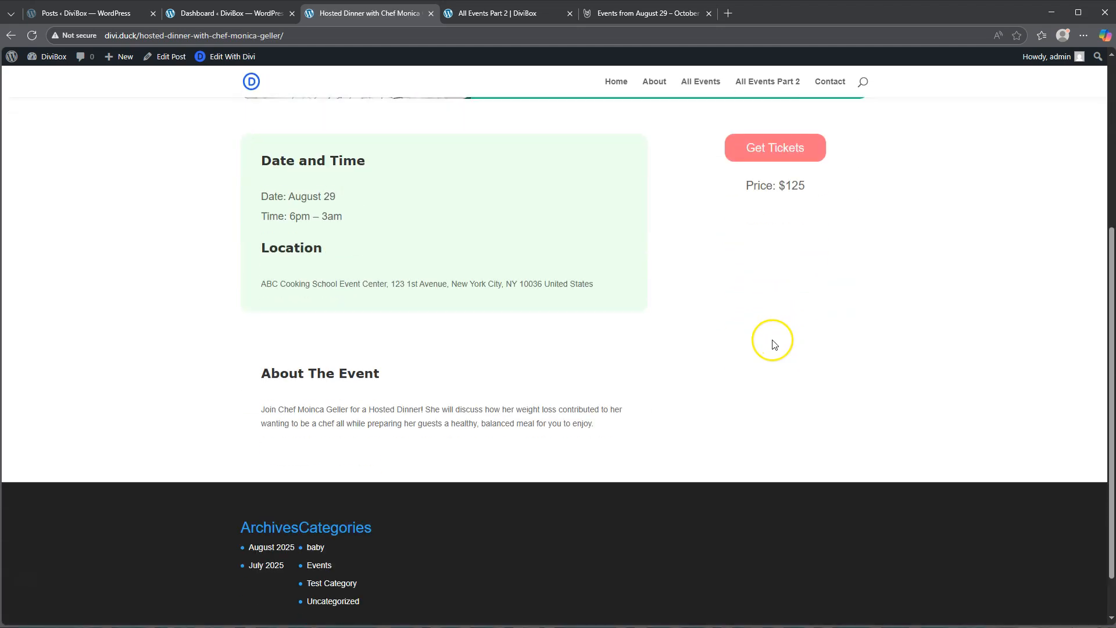
scroll(774, 344, "down", 1)
scroll(774, 344, "up", 4)
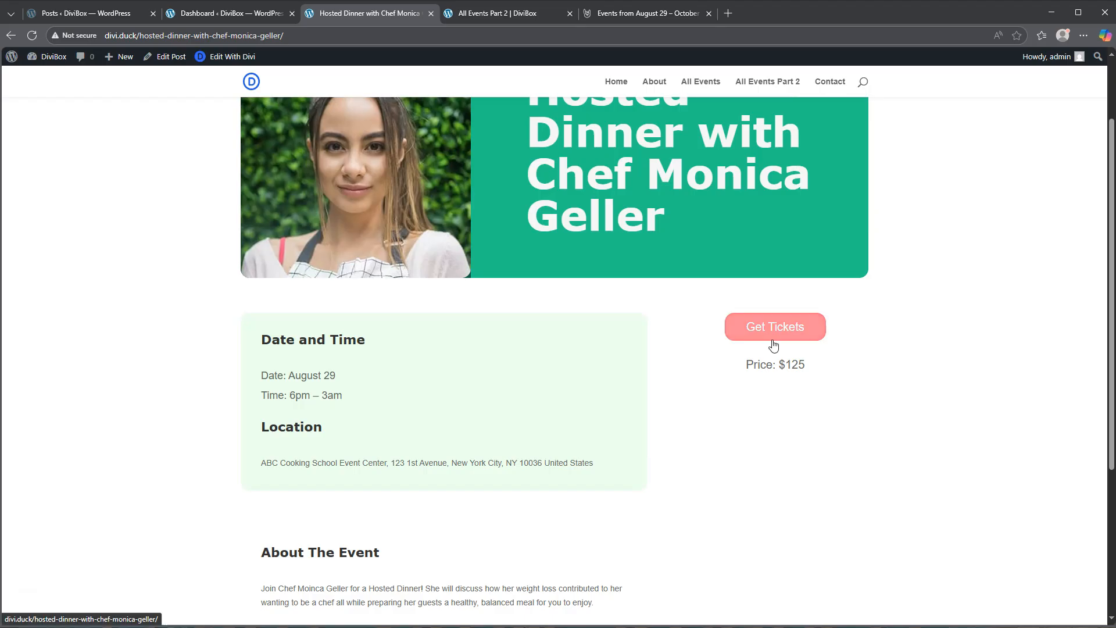
scroll(773, 346, "up", 2)
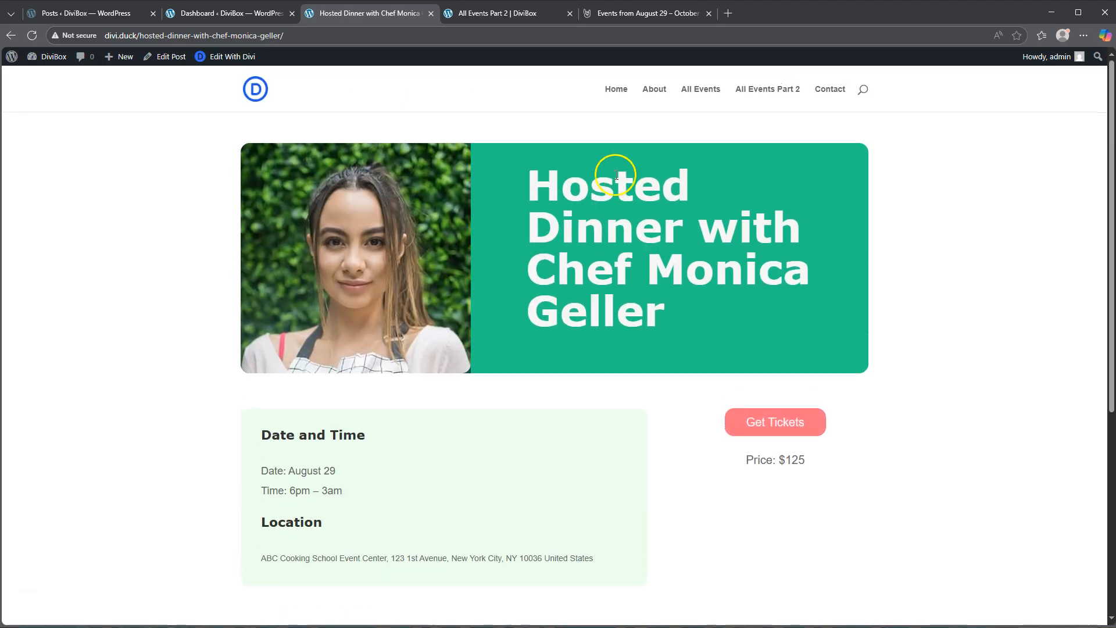
key("alt+Left")
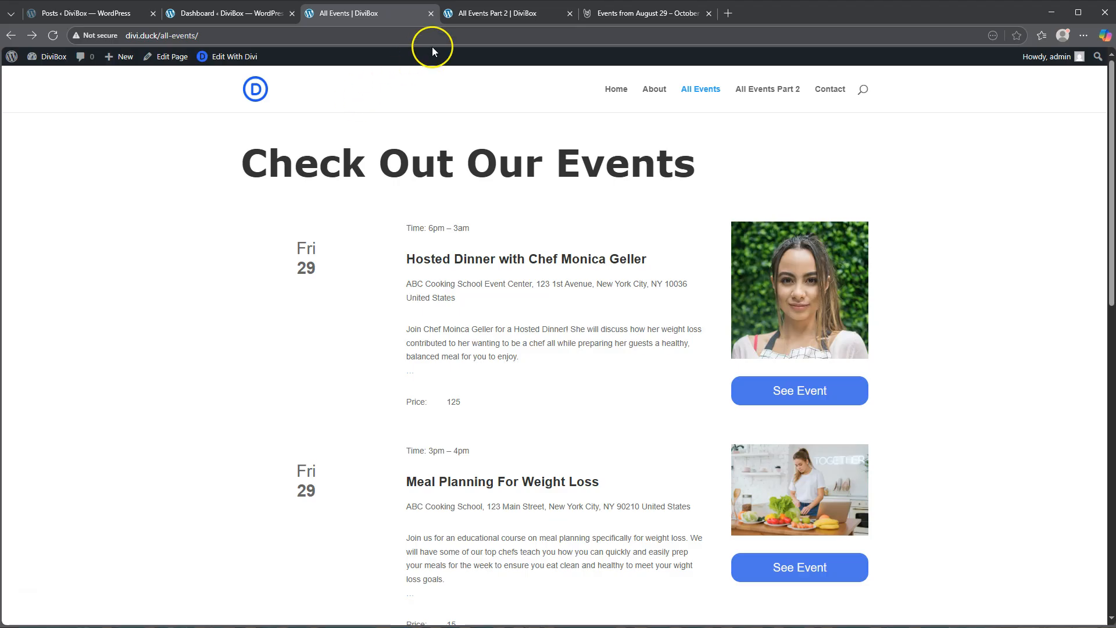
- Examine the All Events Part 2 page, looking over the alternative event layout and its ticket buttons
left_click(501, 12)
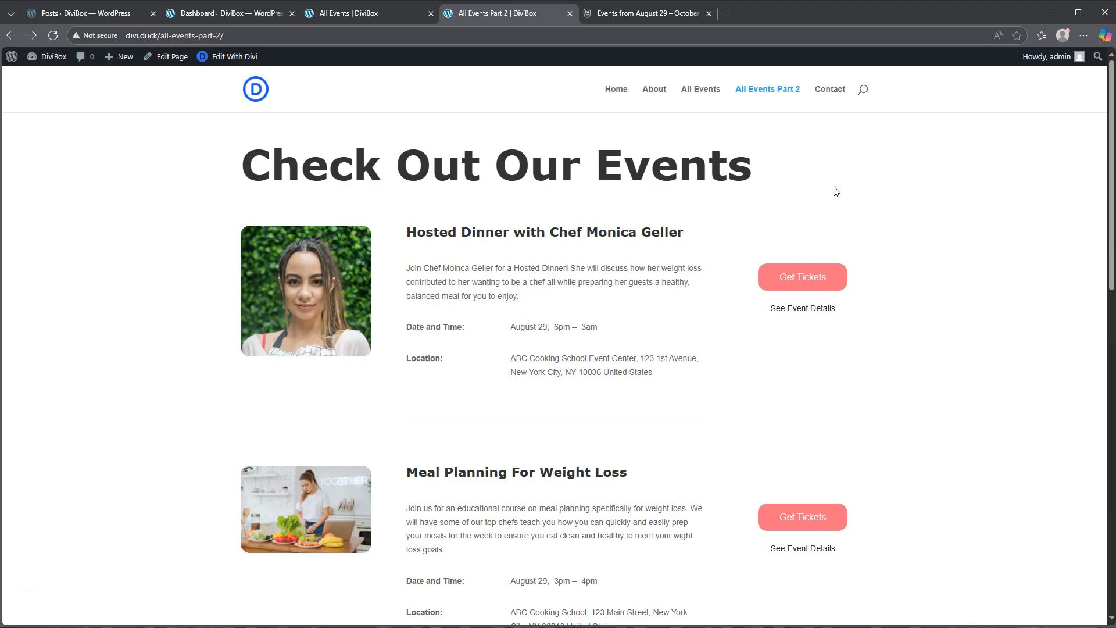
left_click(812, 280)
left_click(809, 526)
scroll(672, 287, "down", 8)
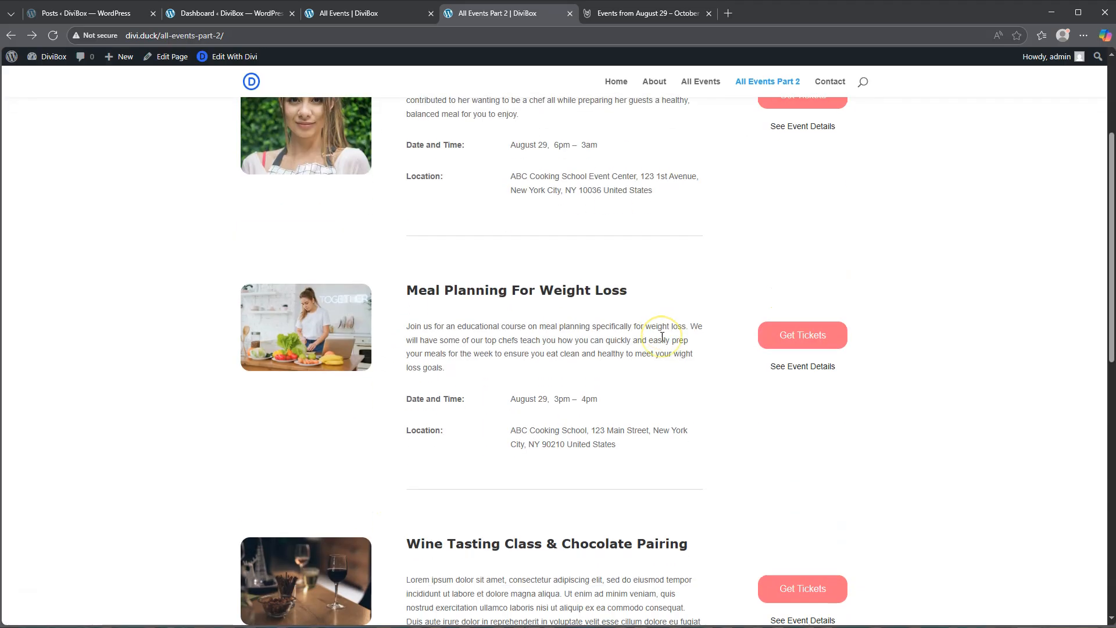
scroll(662, 337, "down", 3)
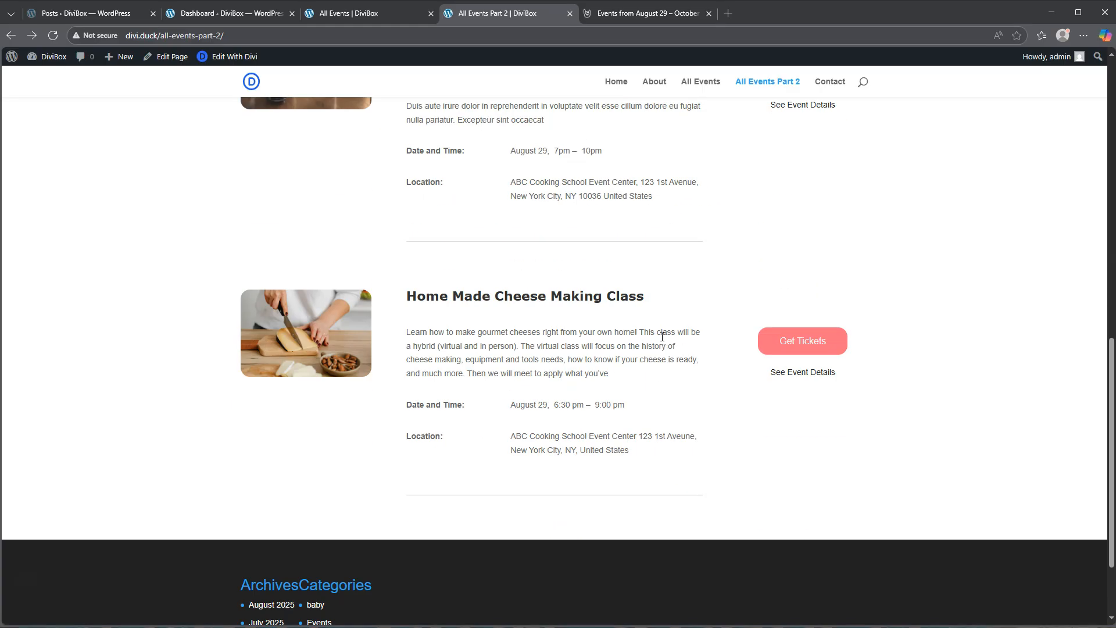
scroll(662, 337, "up", 12)
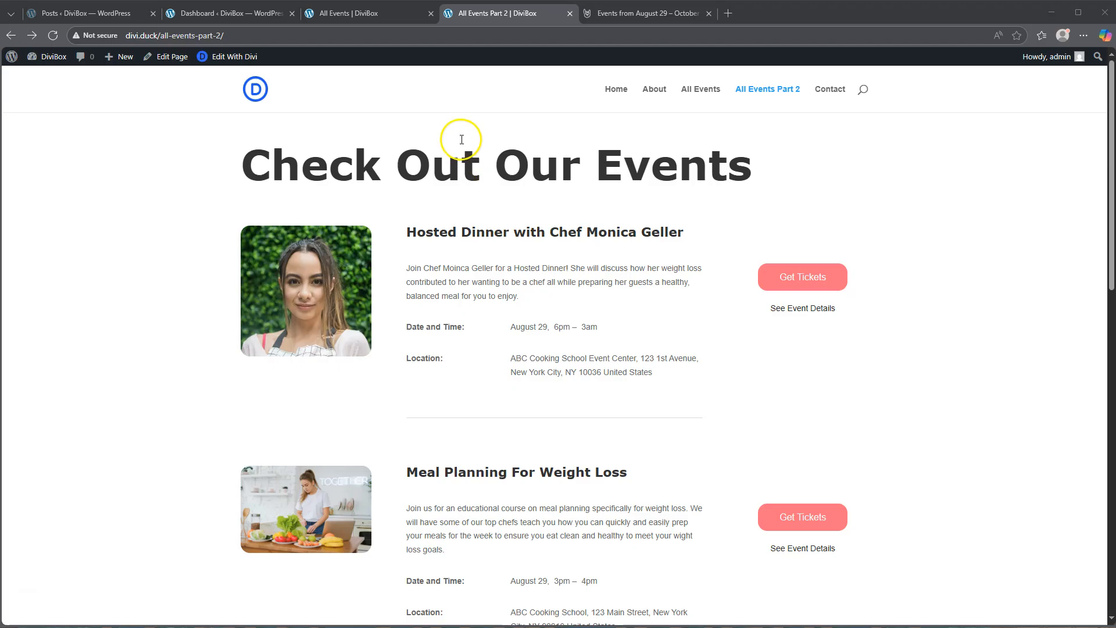
- Open the Hosted Dinner event post for editing from the WordPress admin's post list
left_click(225, 14)
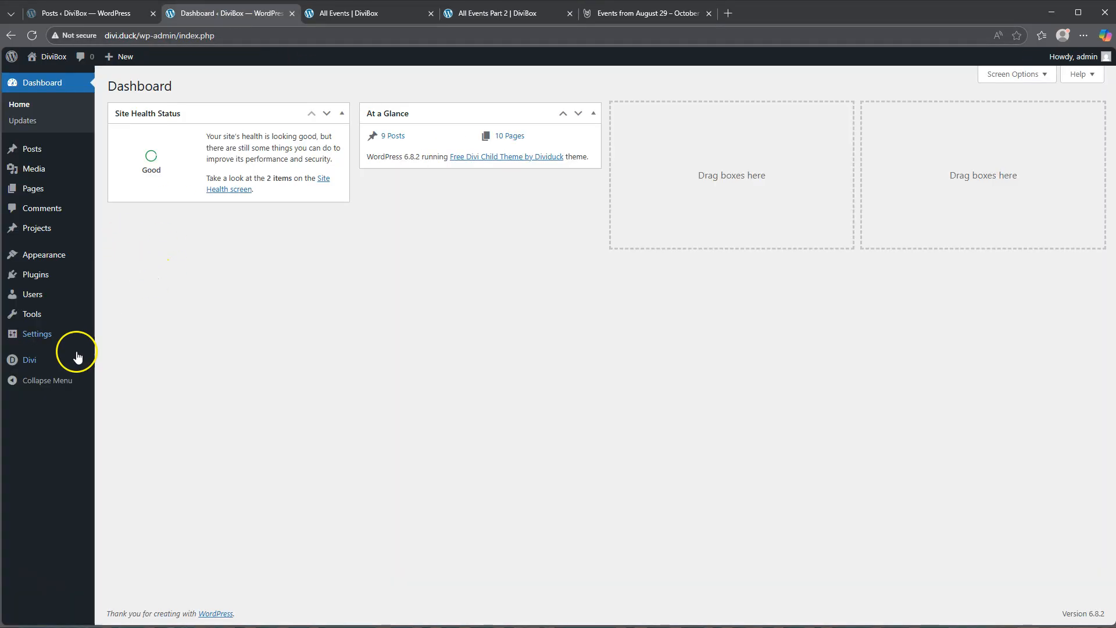
mouse_move(39, 365)
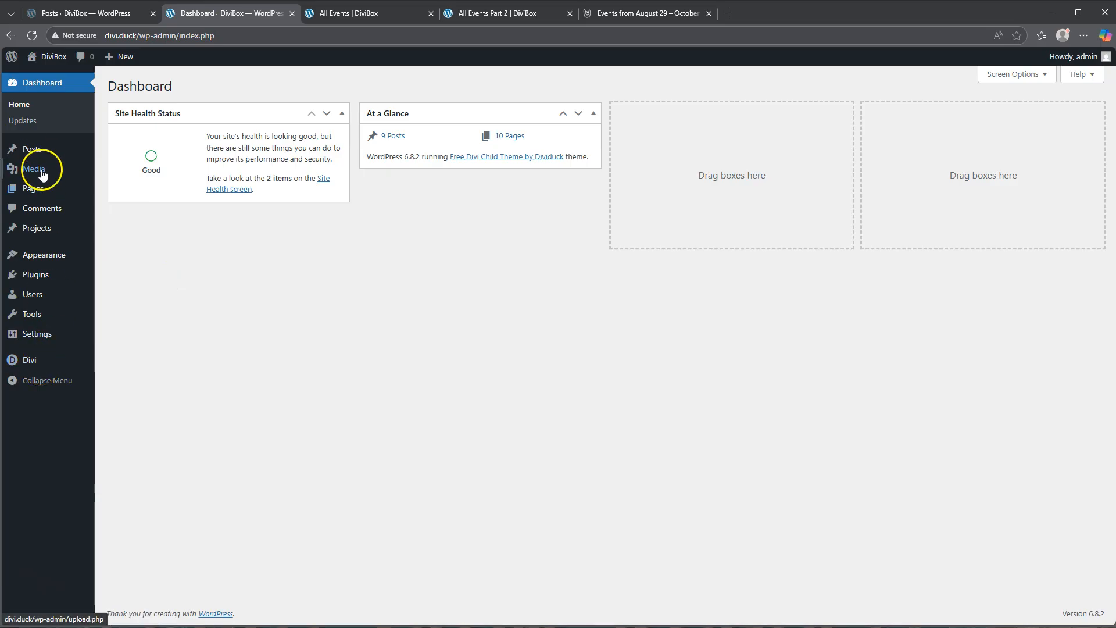
left_click(37, 150)
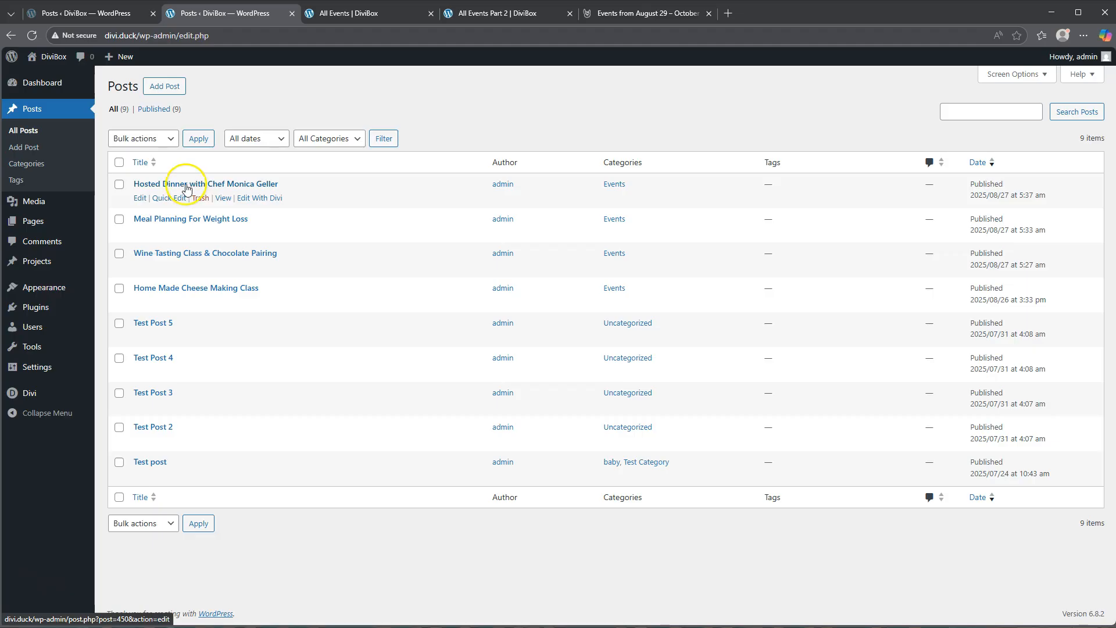
left_click(139, 198)
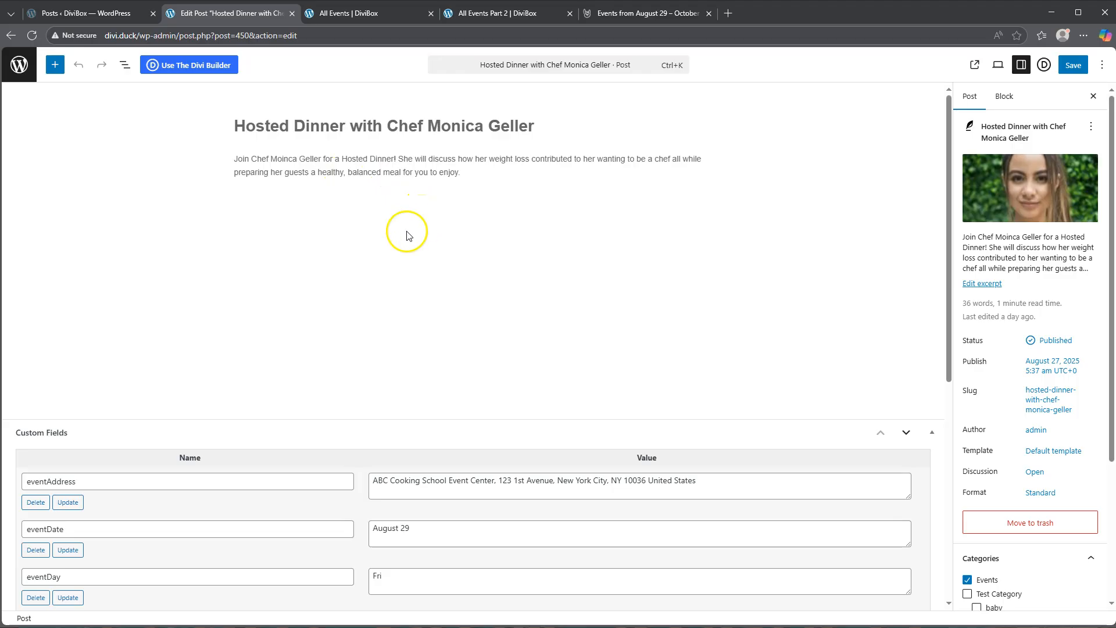
- Inspect the Hosted Dinner event's time and address on the published All Events page
left_click(365, 13)
left_click_drag(465, 228, 480, 228)
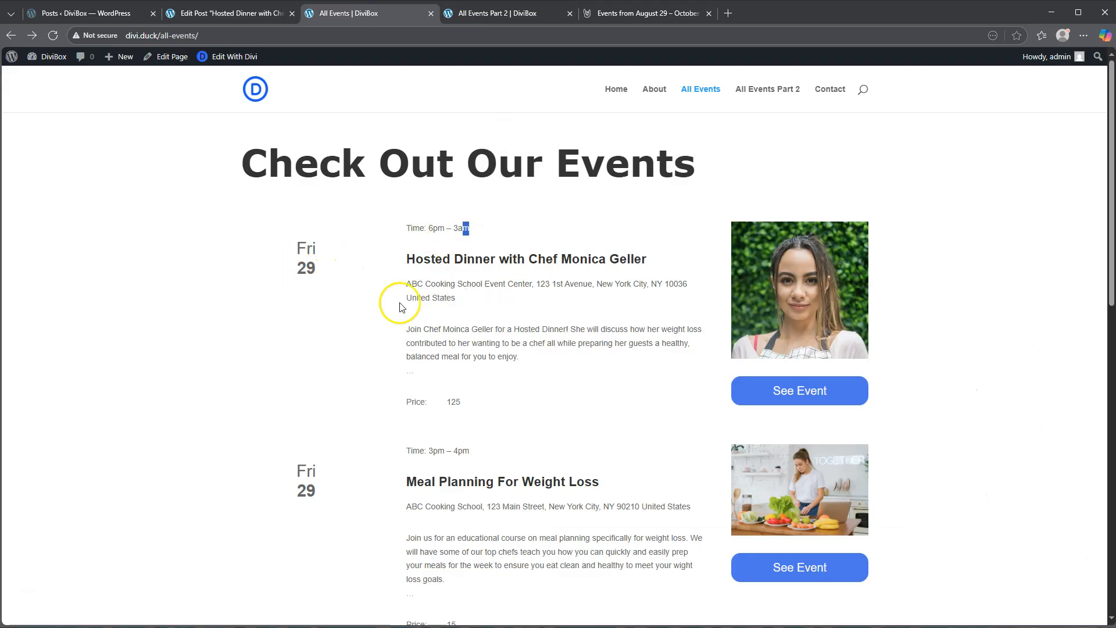
left_click_drag(406, 284, 457, 298)
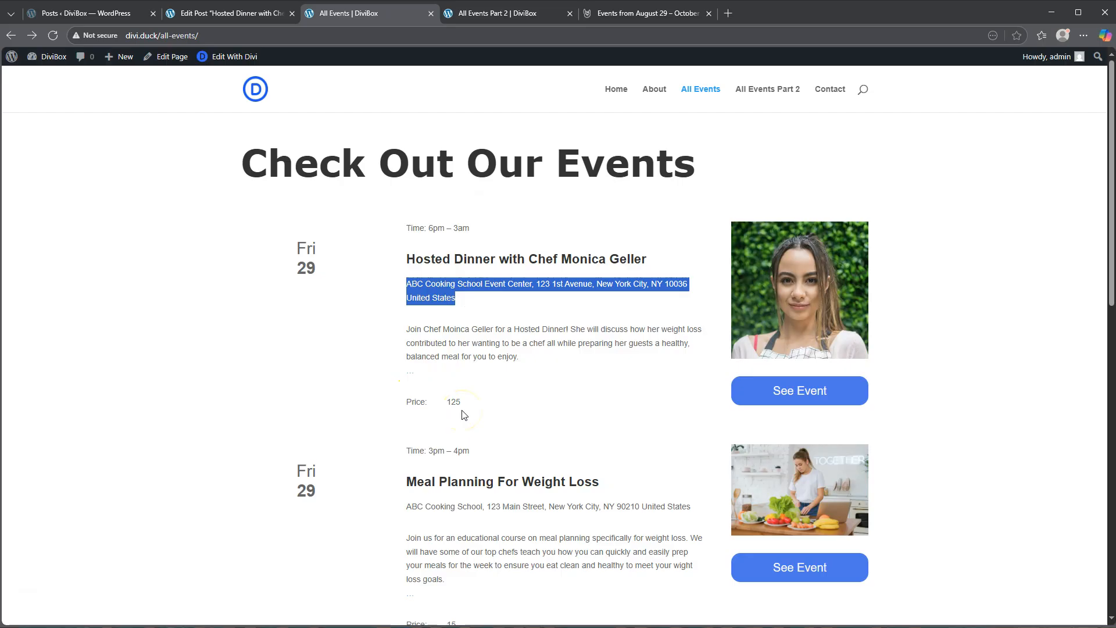
- Return to the Hosted Dinner post editor and check the Custom fields option in the editor preferences
left_click(217, 14)
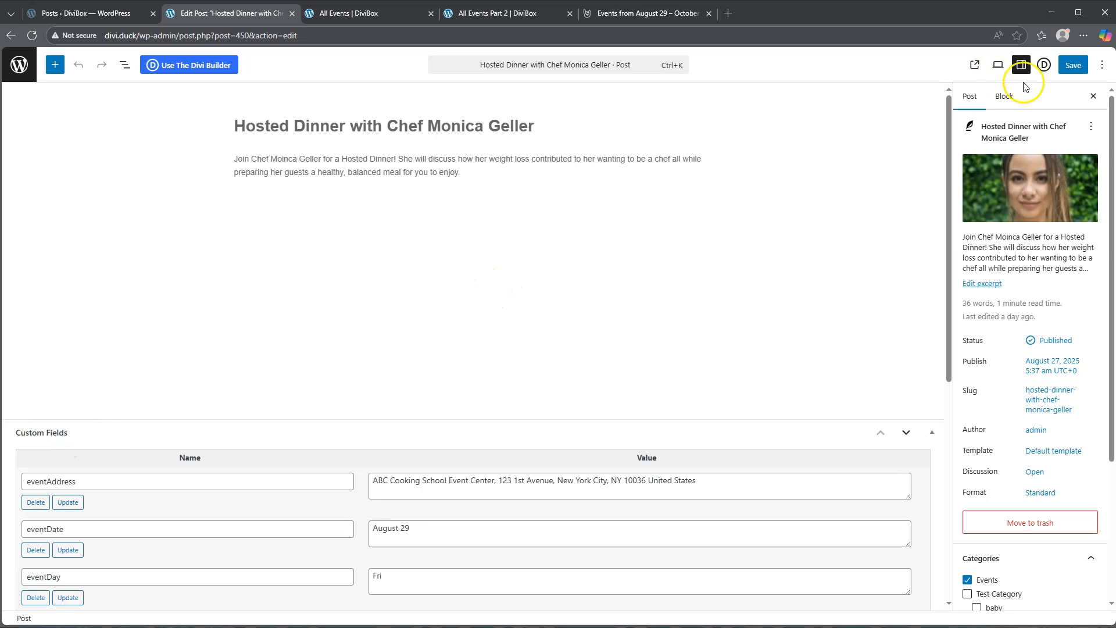
left_click(1102, 67)
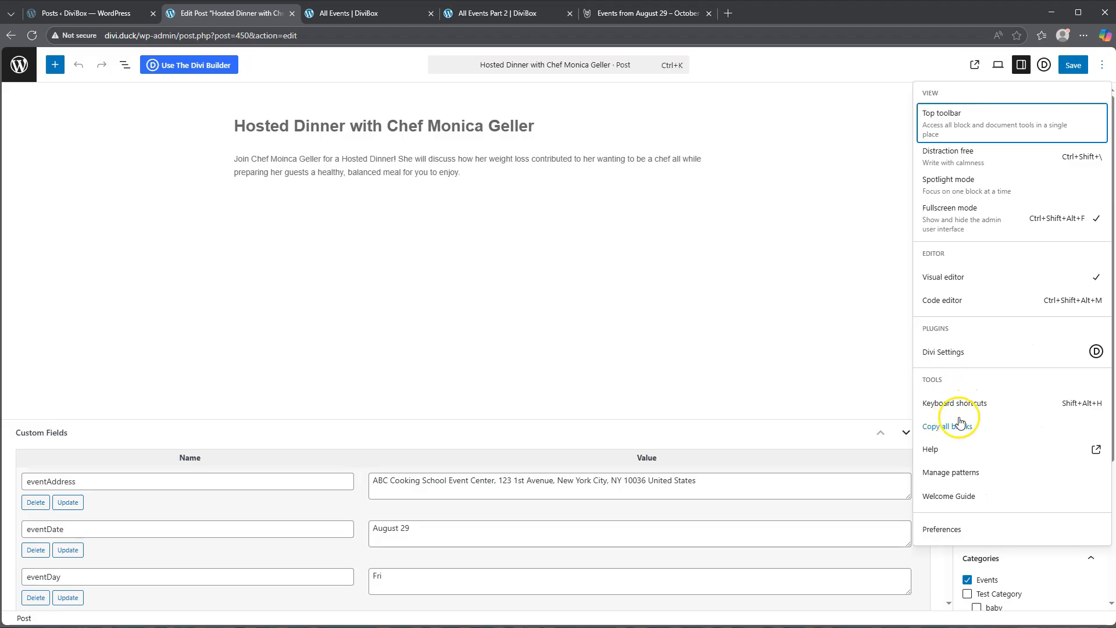
left_click(955, 531)
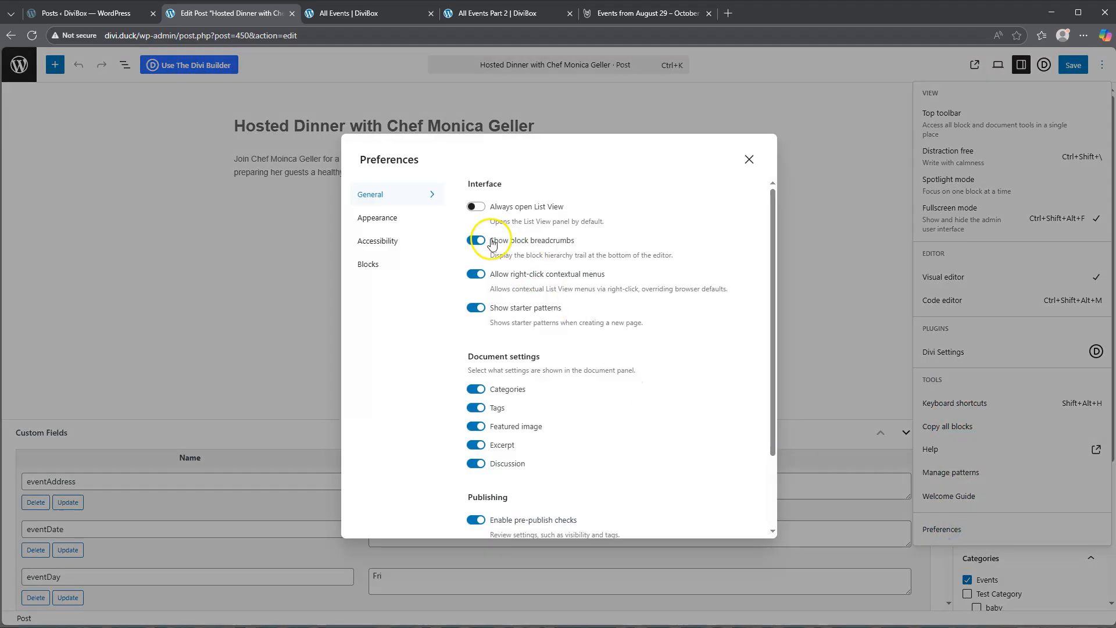
scroll(500, 233, "down", 3)
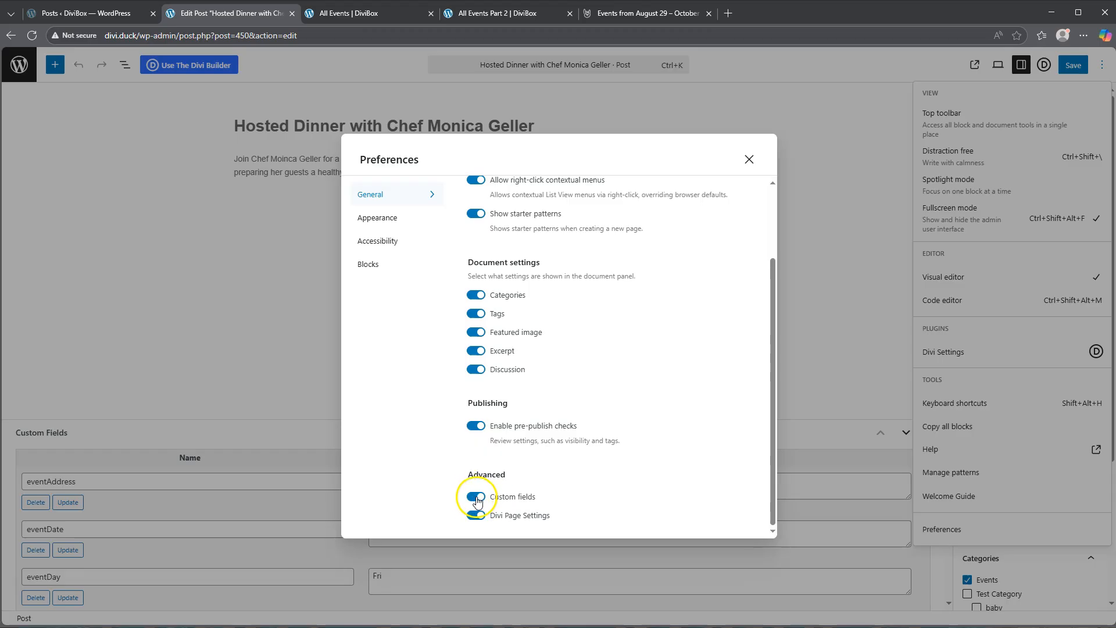
left_click(749, 159)
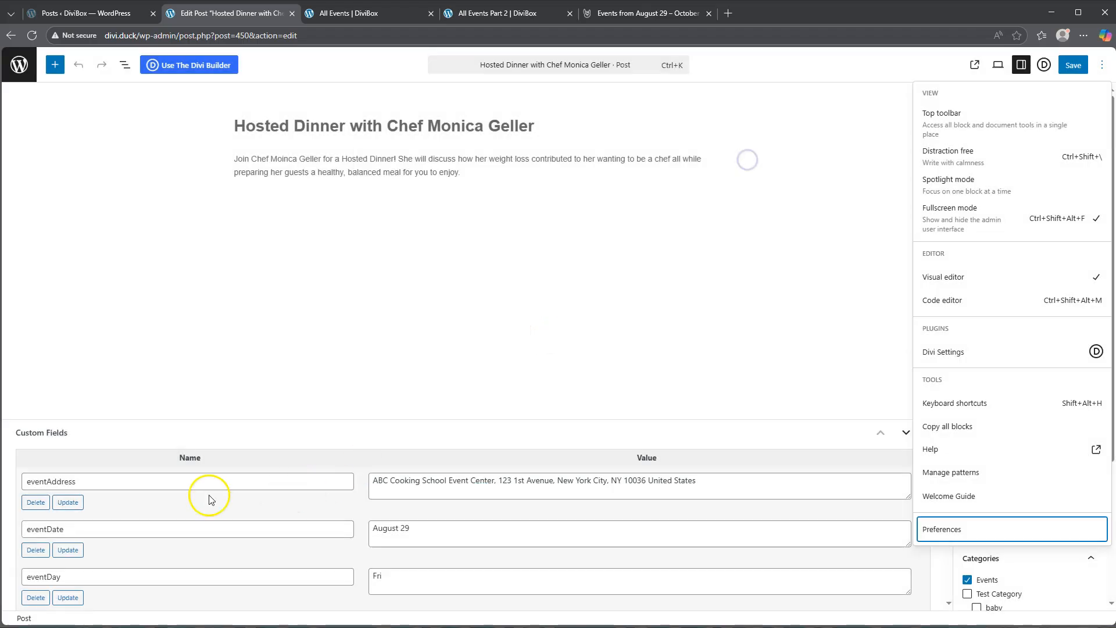
- Review the Hosted Dinner post's custom fields and the existing field names offered for adding another
scroll(256, 500, "down", 4)
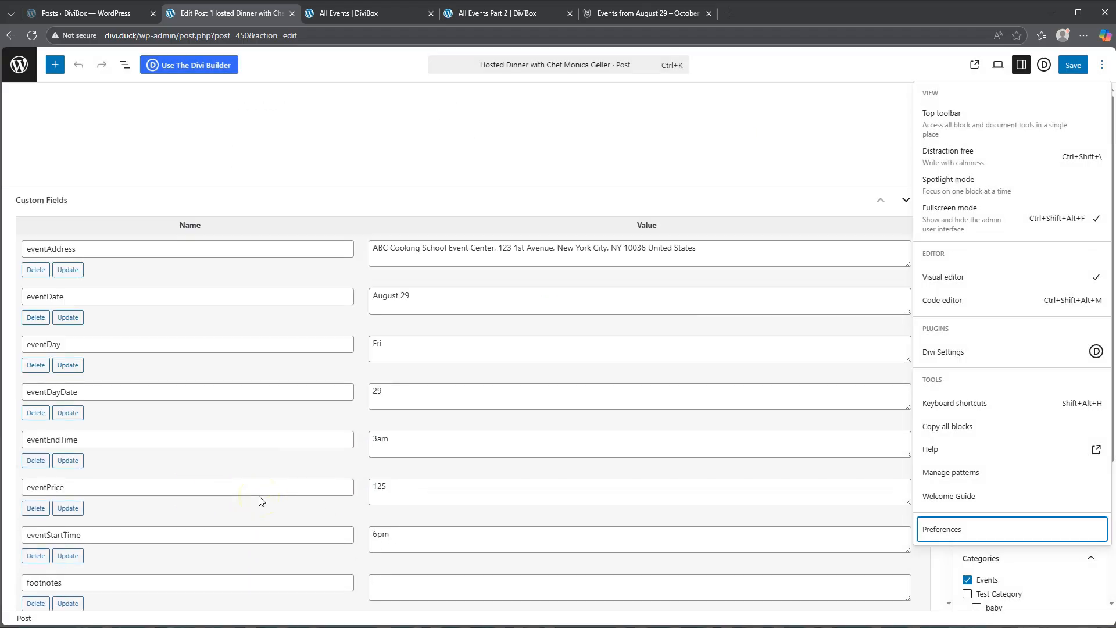
scroll(260, 501, "down", 3)
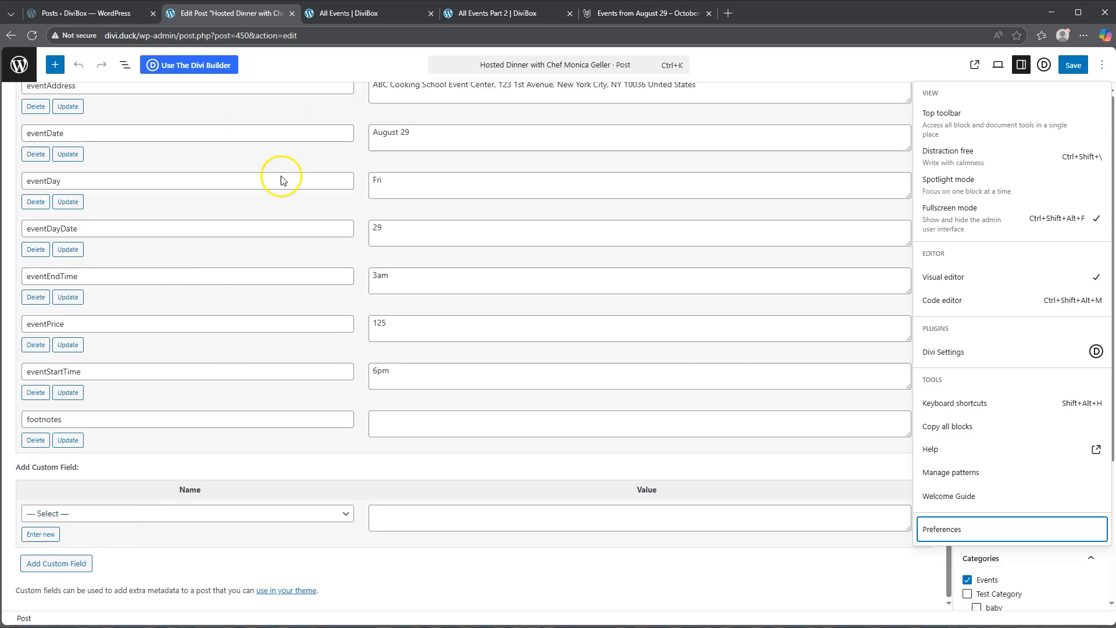
left_click(139, 518)
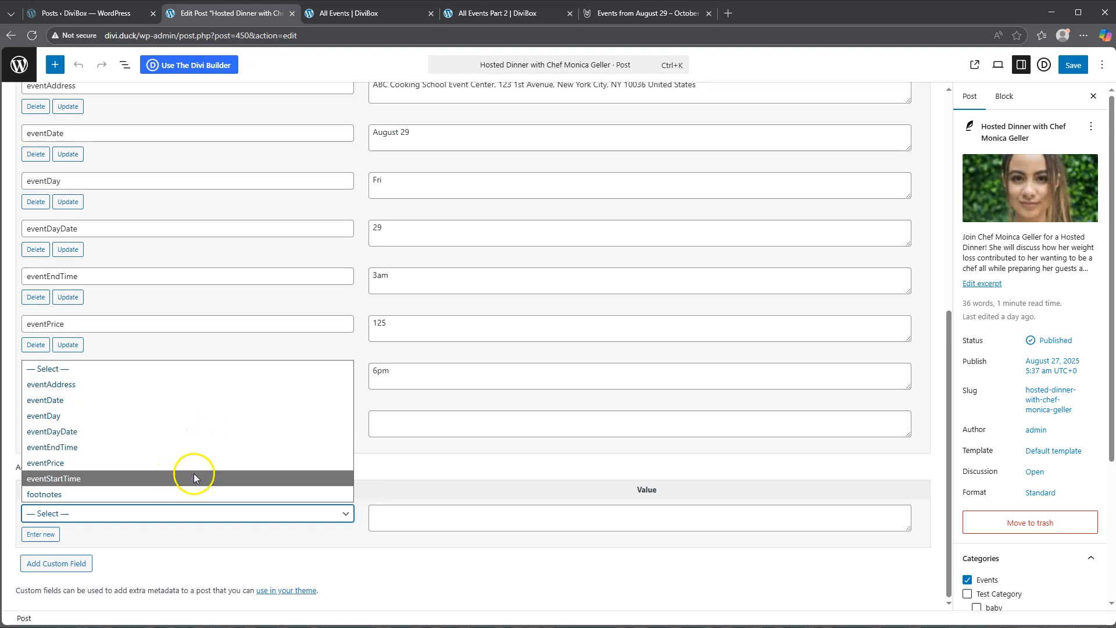
left_click(40, 534)
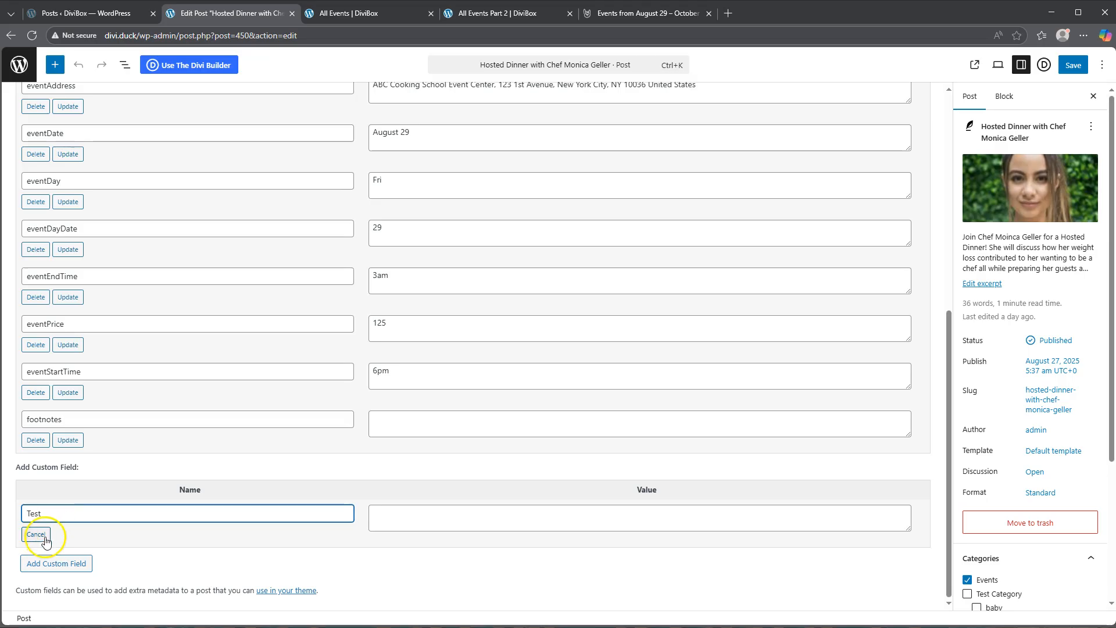
left_click(464, 521)
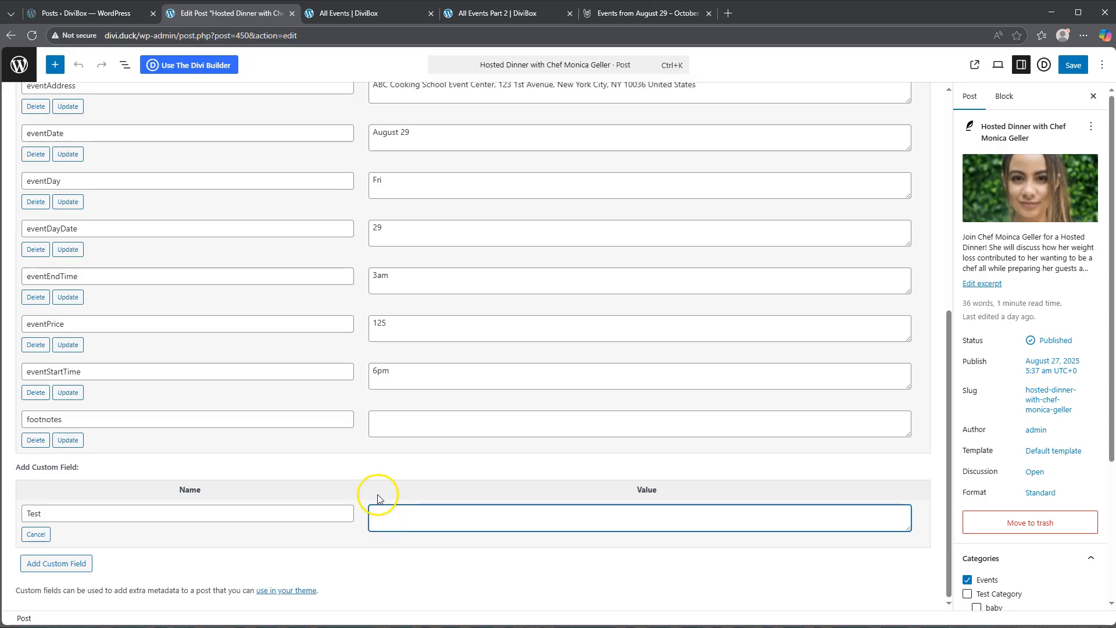
left_click(36, 534)
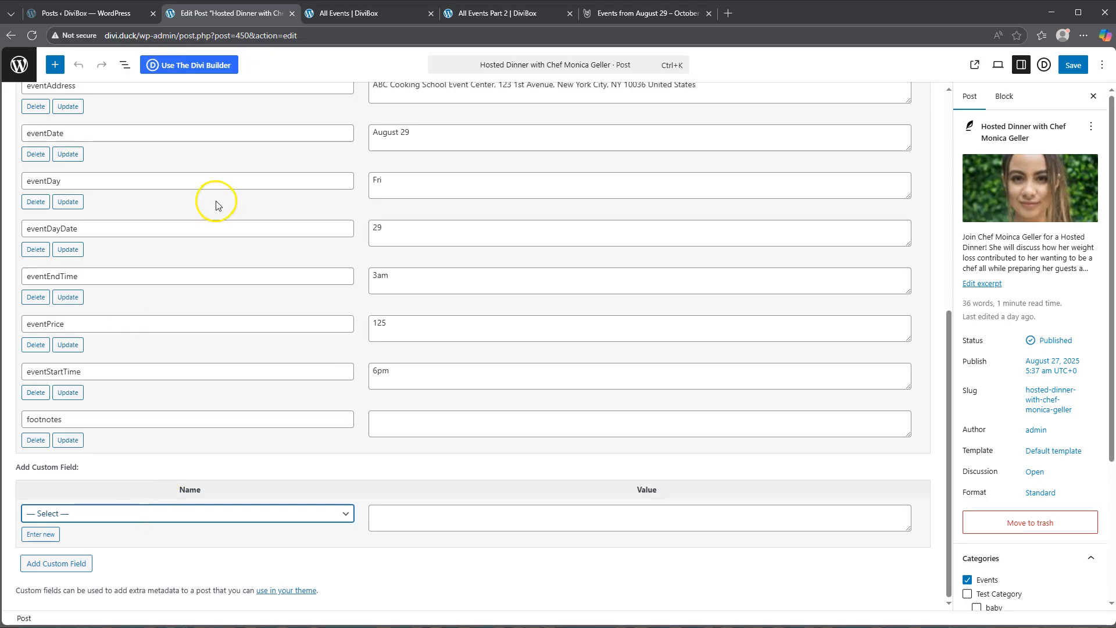
- Check the existing names offered for a new custom field, then review the Hosted Dinner post's filled-in custom fields
left_click(162, 515)
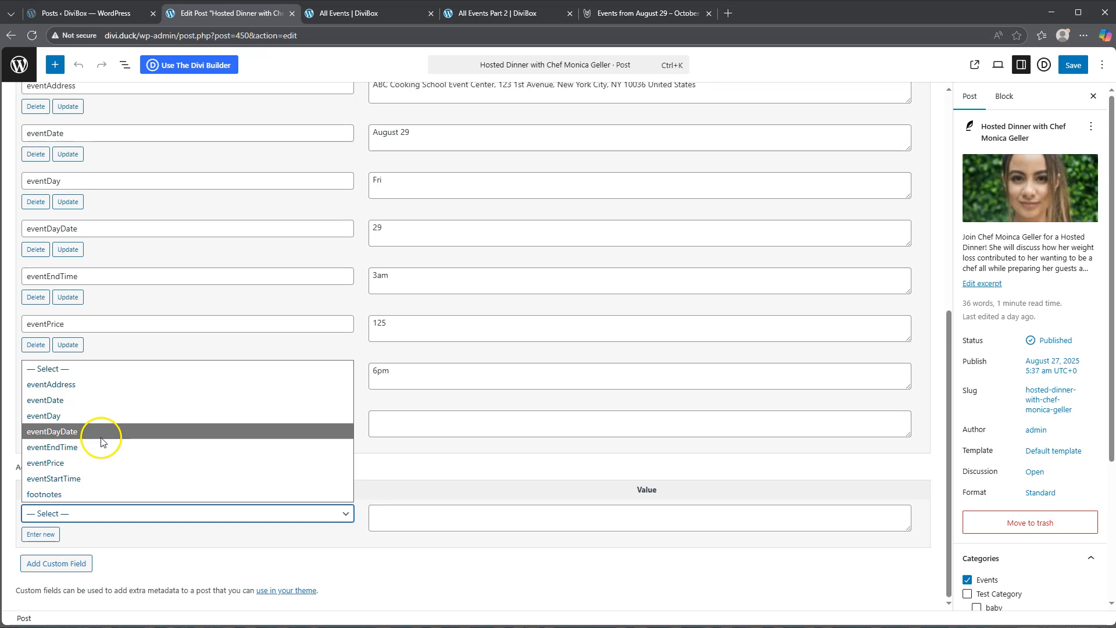
left_click(174, 536)
scroll(177, 540, "up", 2)
scroll(178, 540, "up", 3)
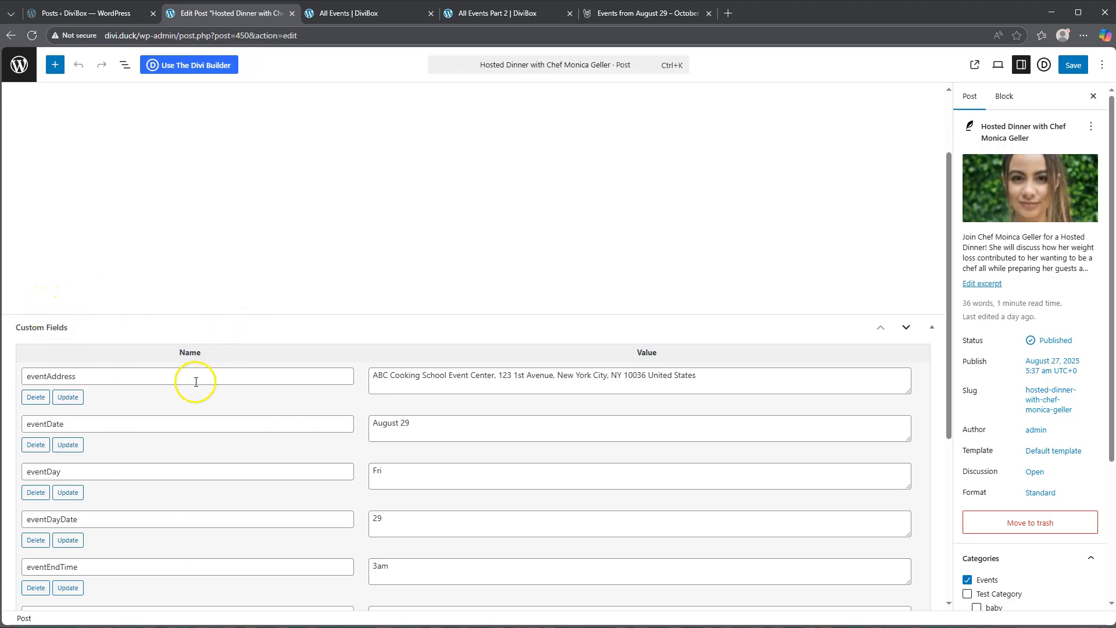
scroll(196, 381, "down", 2)
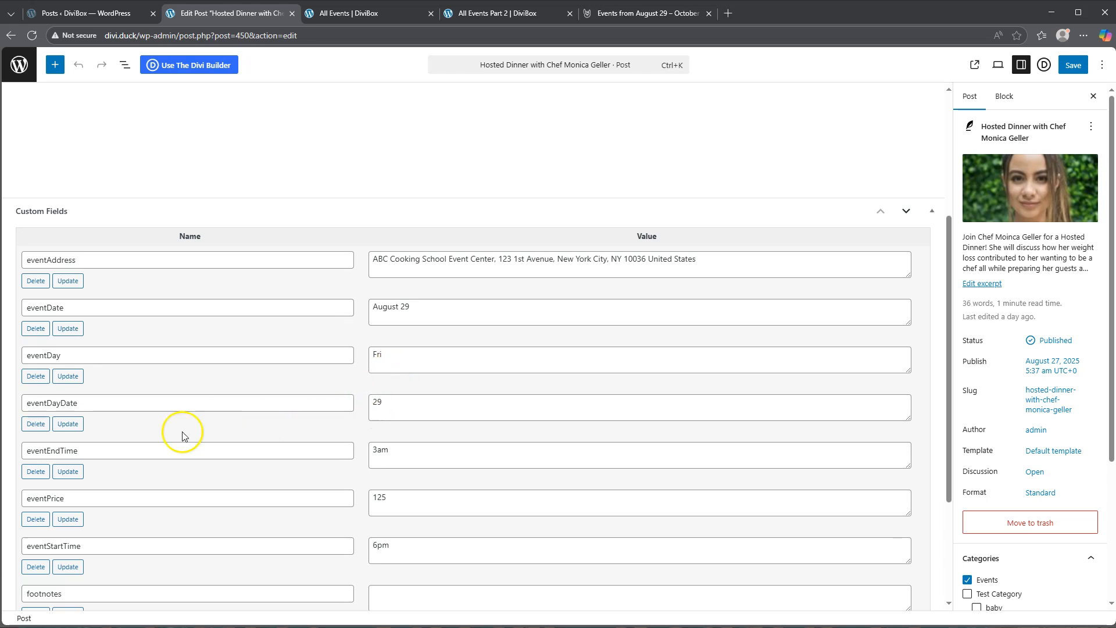
scroll(72, 448, "down", 2)
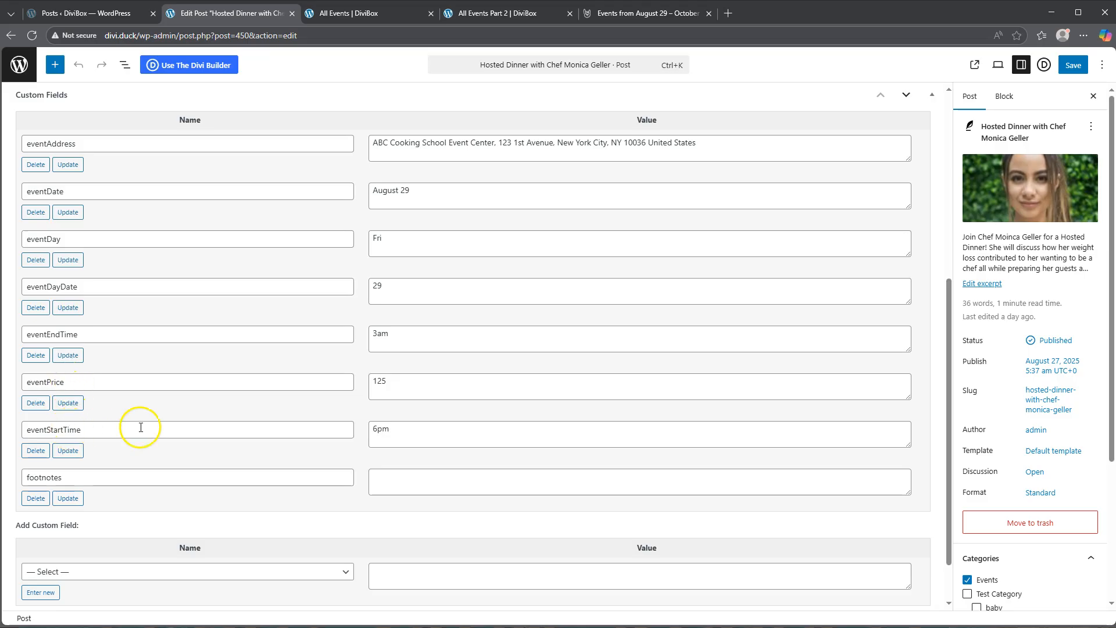
scroll(386, 232, "up", 2)
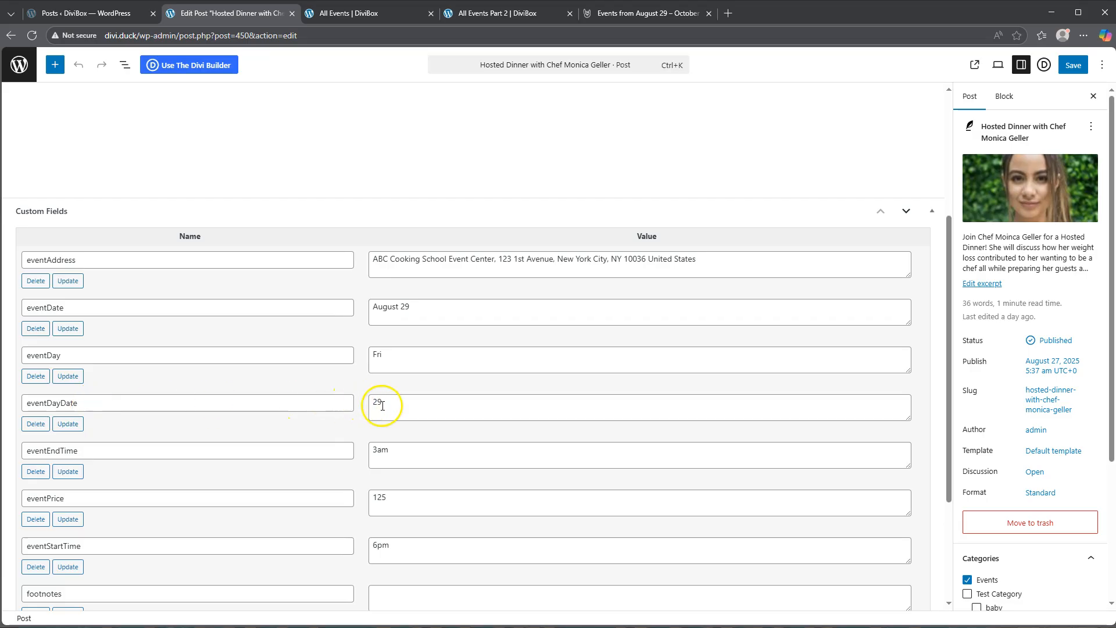
- Examine the day number in the eventDate field and the value in the eventPrice field
double_click(403, 305)
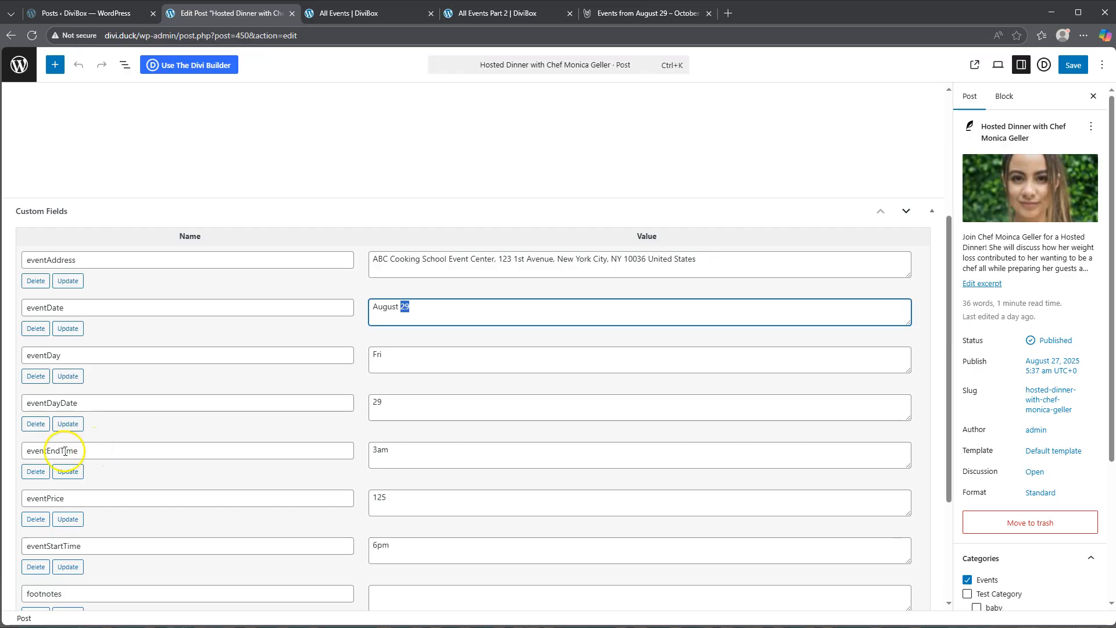
scroll(90, 444, "down", 1)
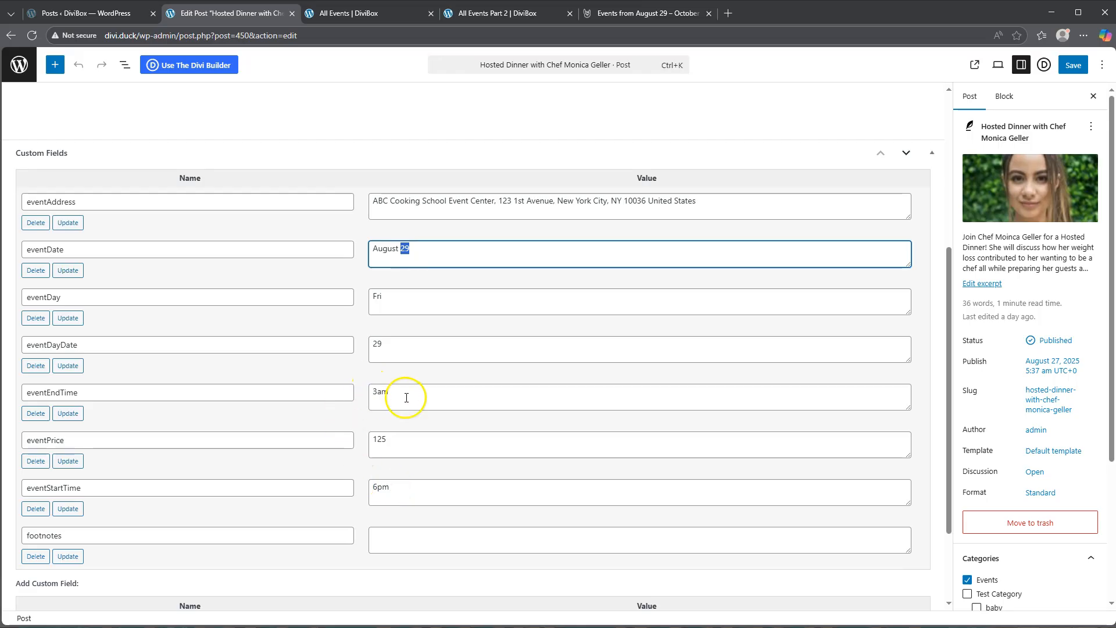
double_click(378, 439)
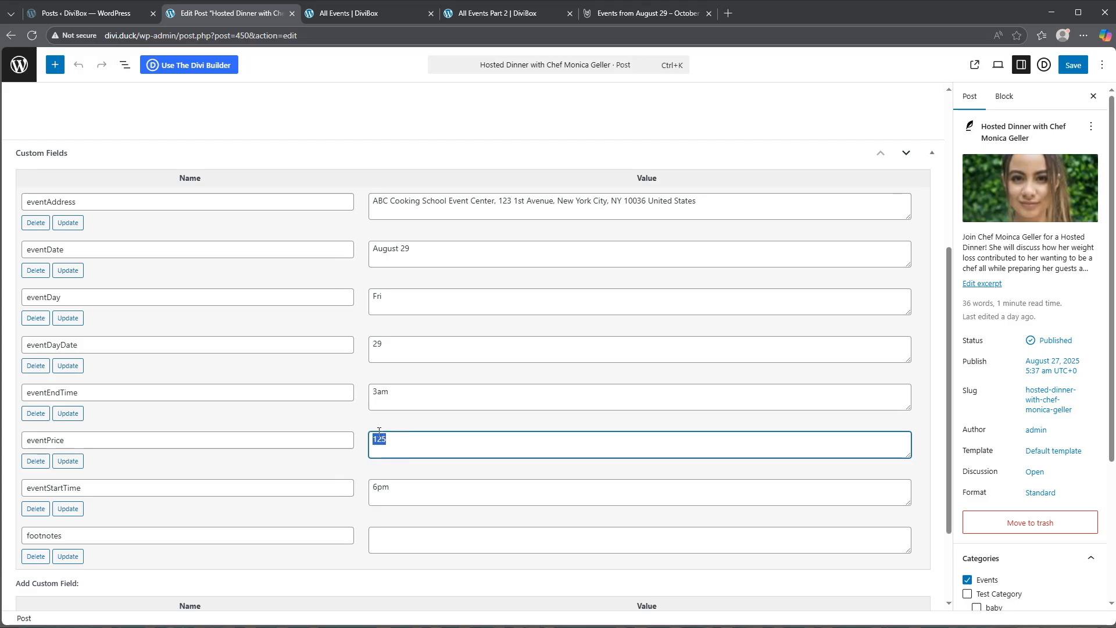
left_click(407, 421)
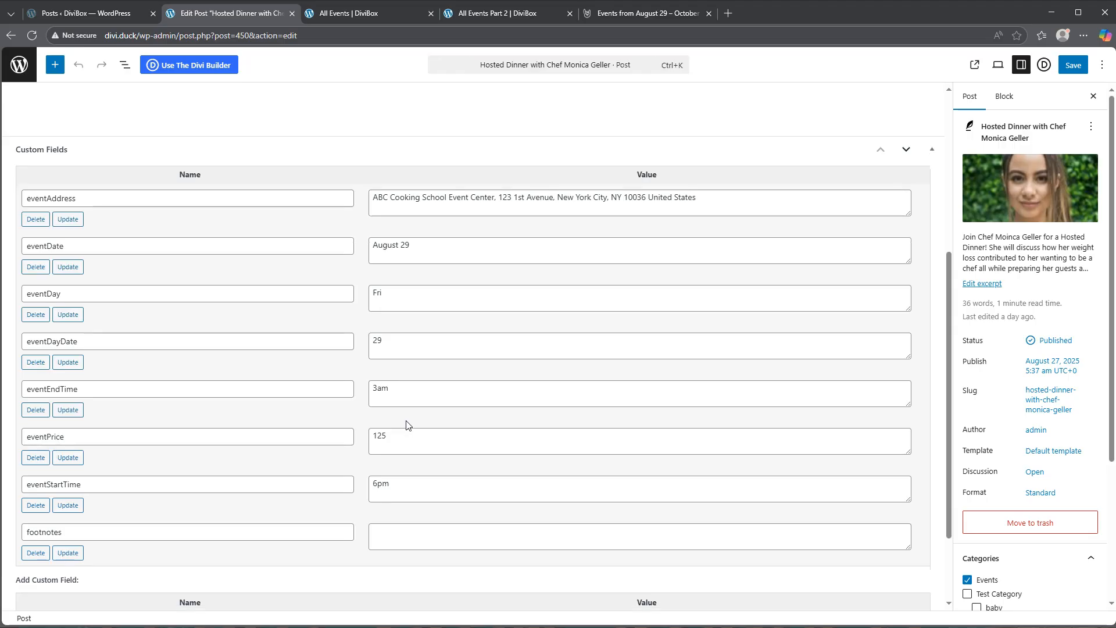
scroll(405, 421, "down", 2)
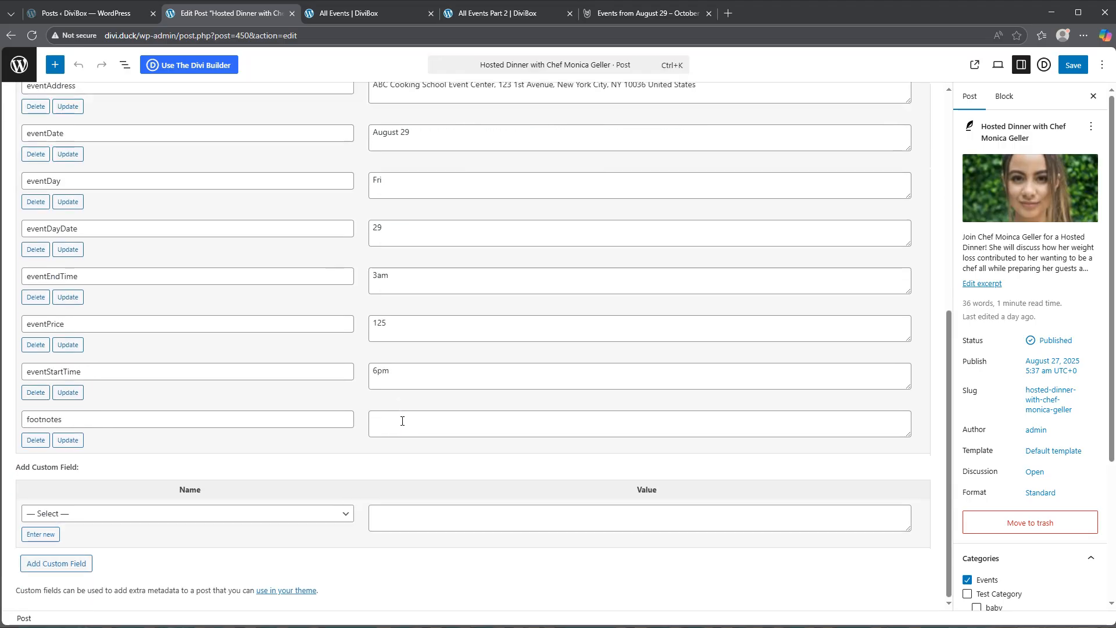
- Save the Hosted Dinner post and look over its title, content and featured image
scroll(402, 421, "up", 4)
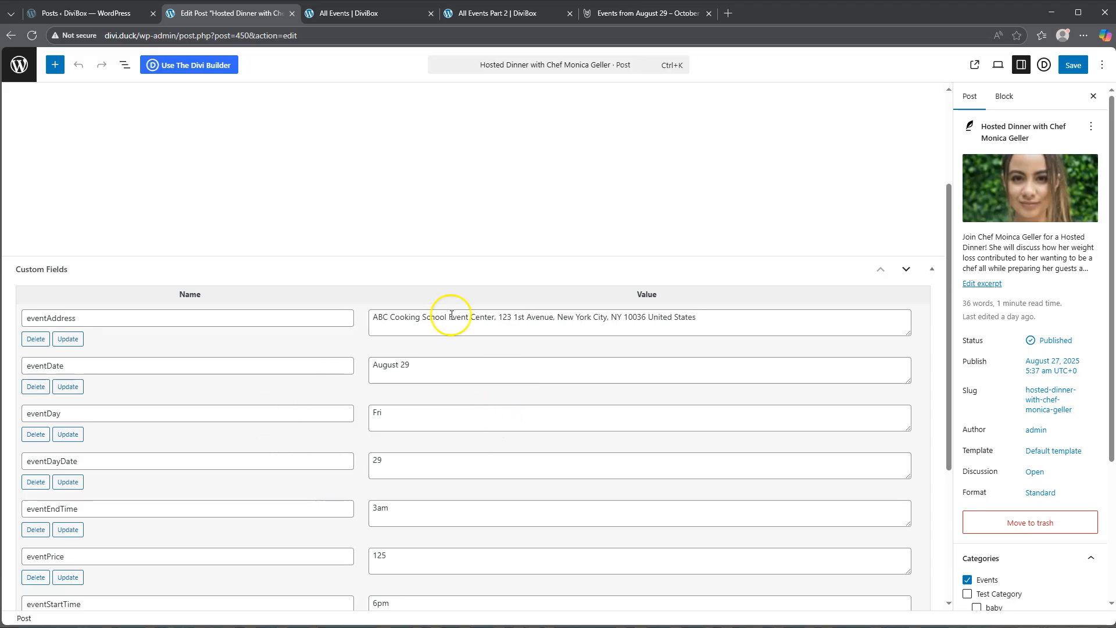
left_click(1071, 71)
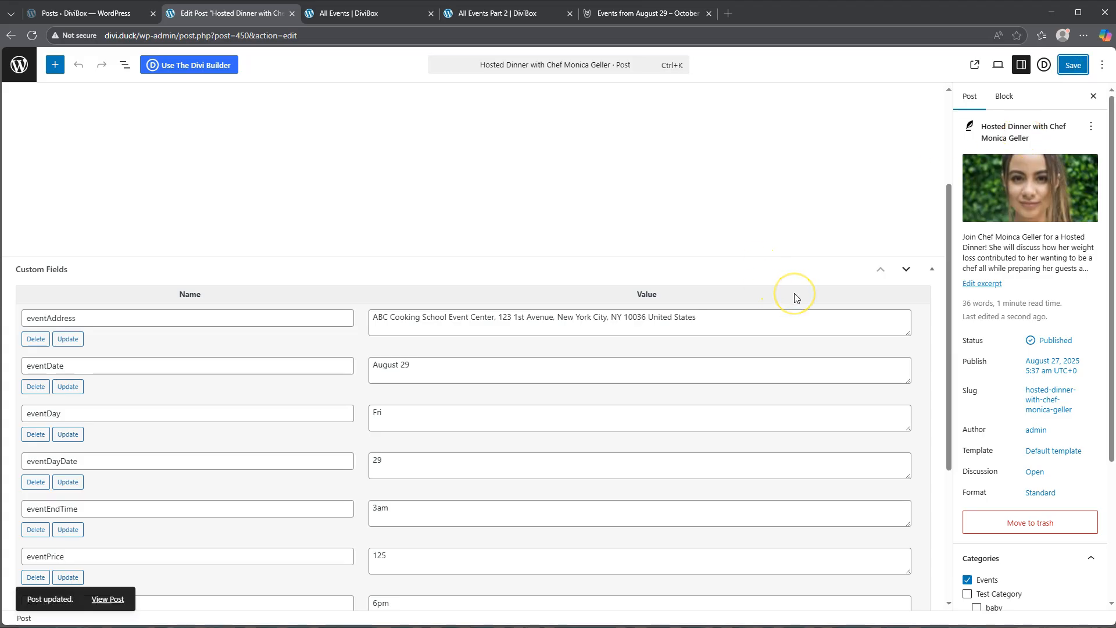
mouse_move(982, 183)
scroll(934, 252, "up", 3)
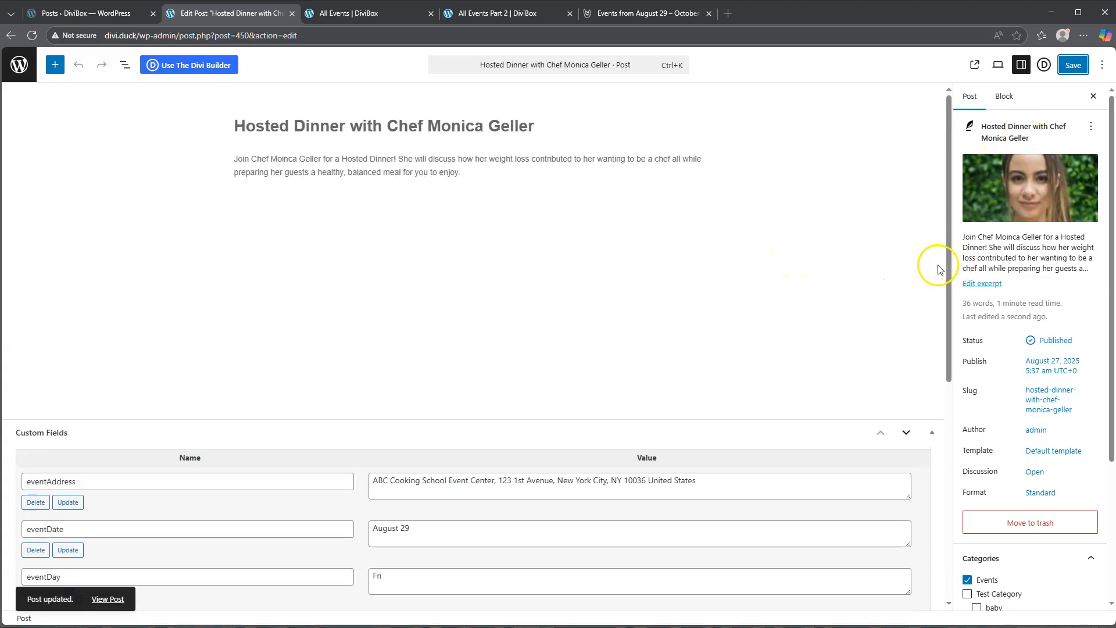
mouse_move(1082, 172)
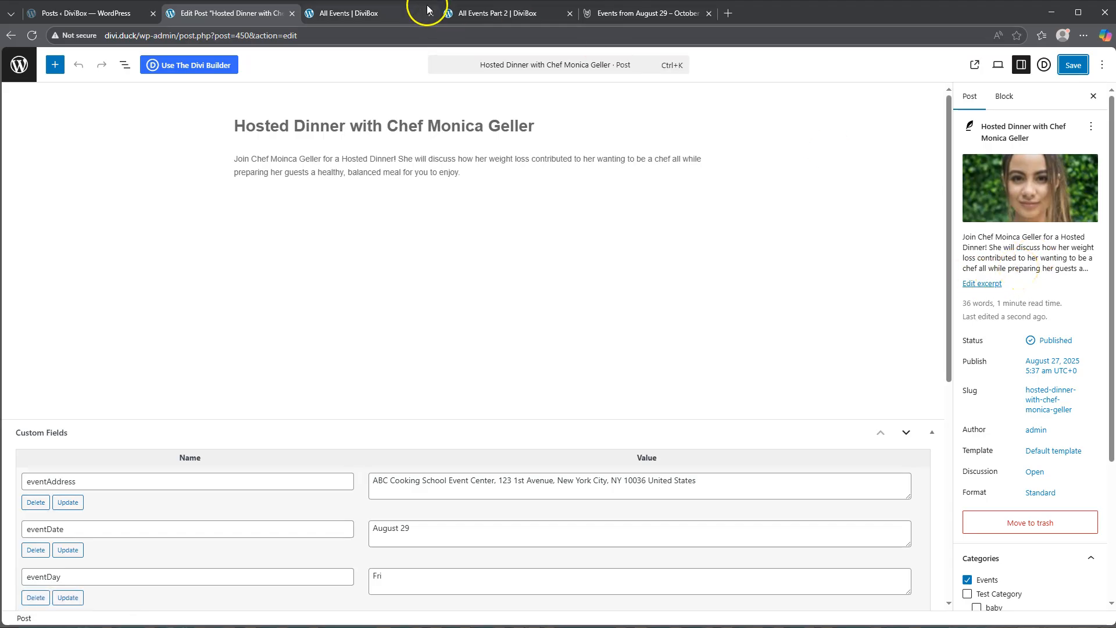
- Inspect the Hosted Dinner entry's description, title, address, start and end times and price on the All Events page
left_click(375, 12)
left_click_drag(408, 328, 524, 359)
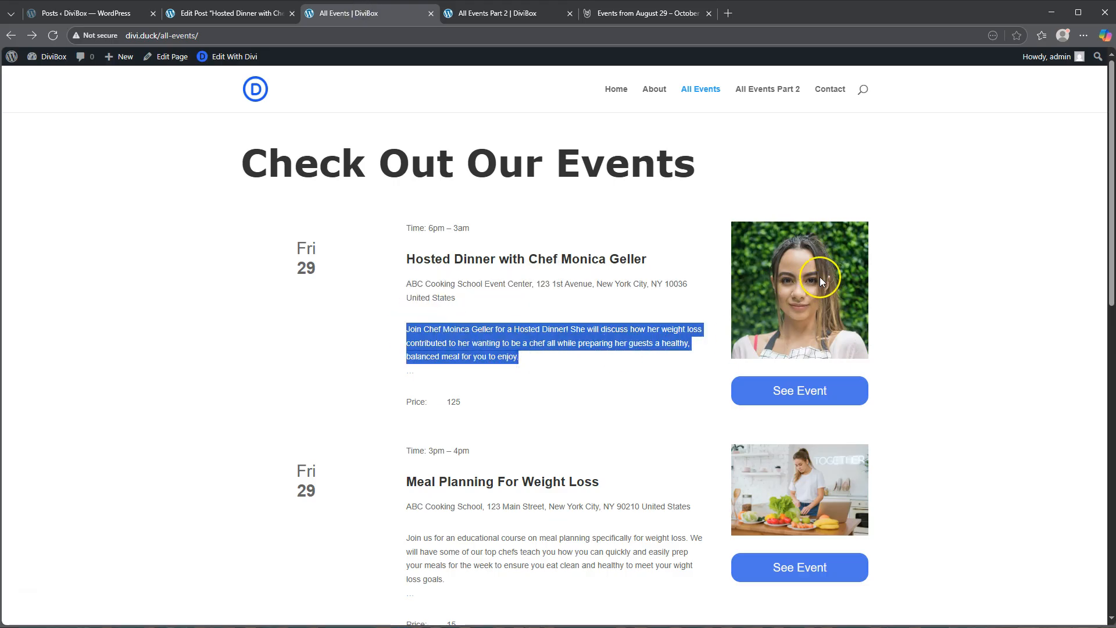
left_click_drag(424, 259, 650, 263)
left_click_drag(396, 281, 467, 298)
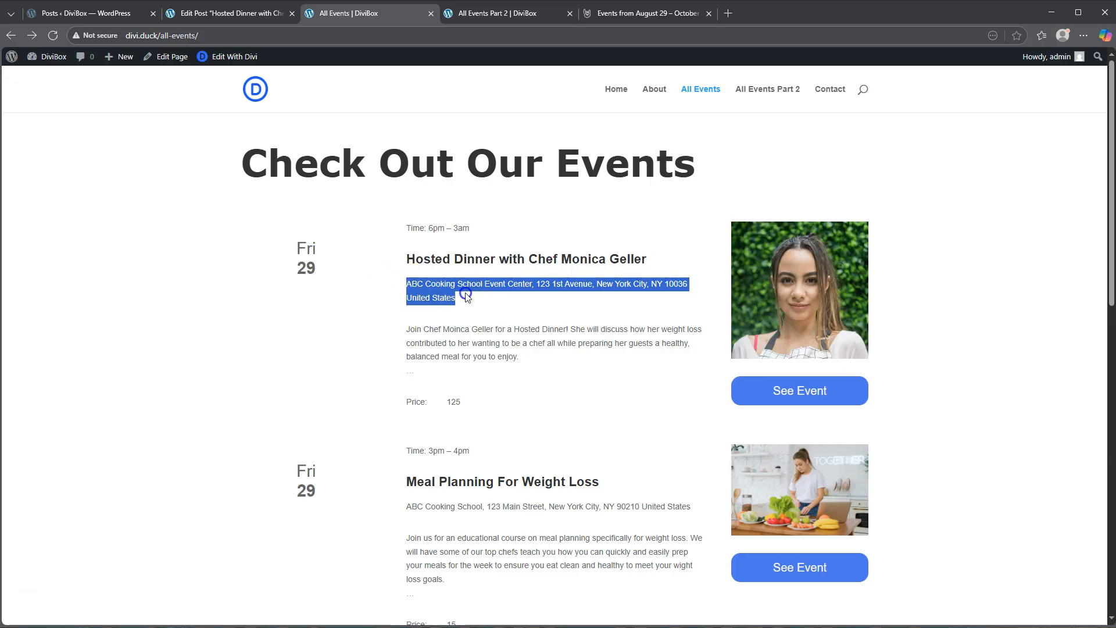
left_click(430, 229)
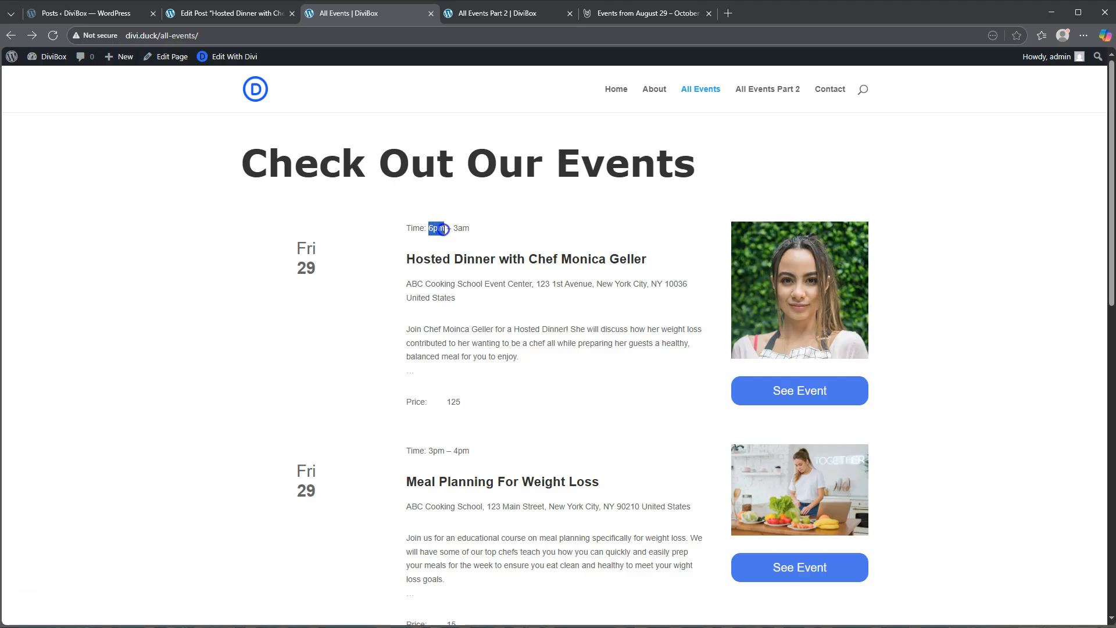
double_click(462, 229)
double_click(453, 402)
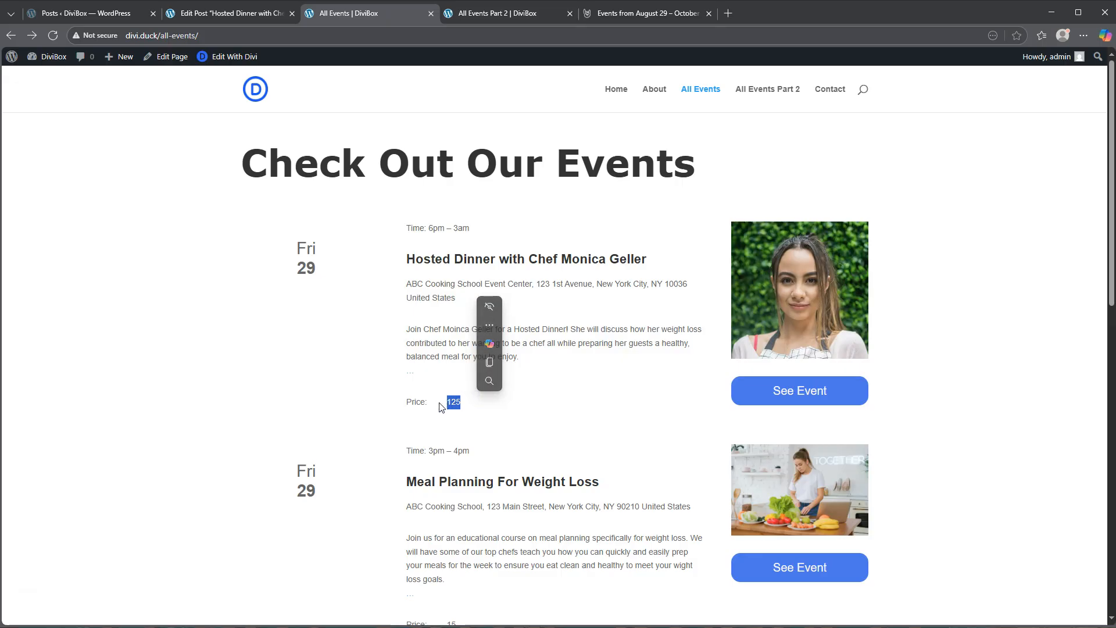
- Browse the event listings on the All Events Part 2 page and try the Get Tickets link of the cheese making class
left_click(505, 17)
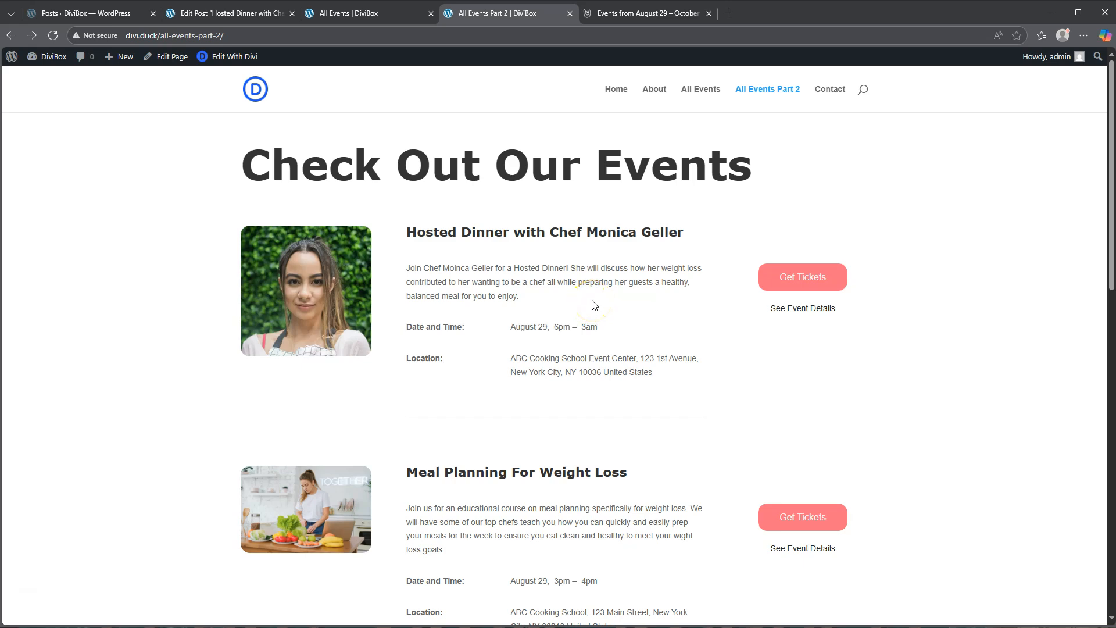
scroll(594, 304, "down", 9)
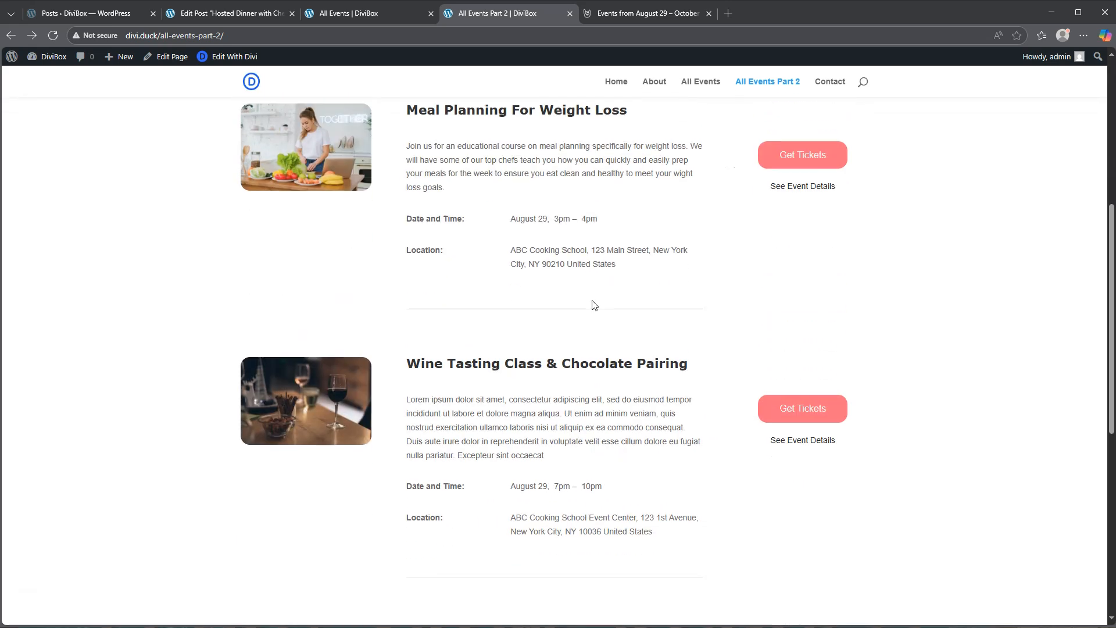
scroll(595, 304, "down", 5)
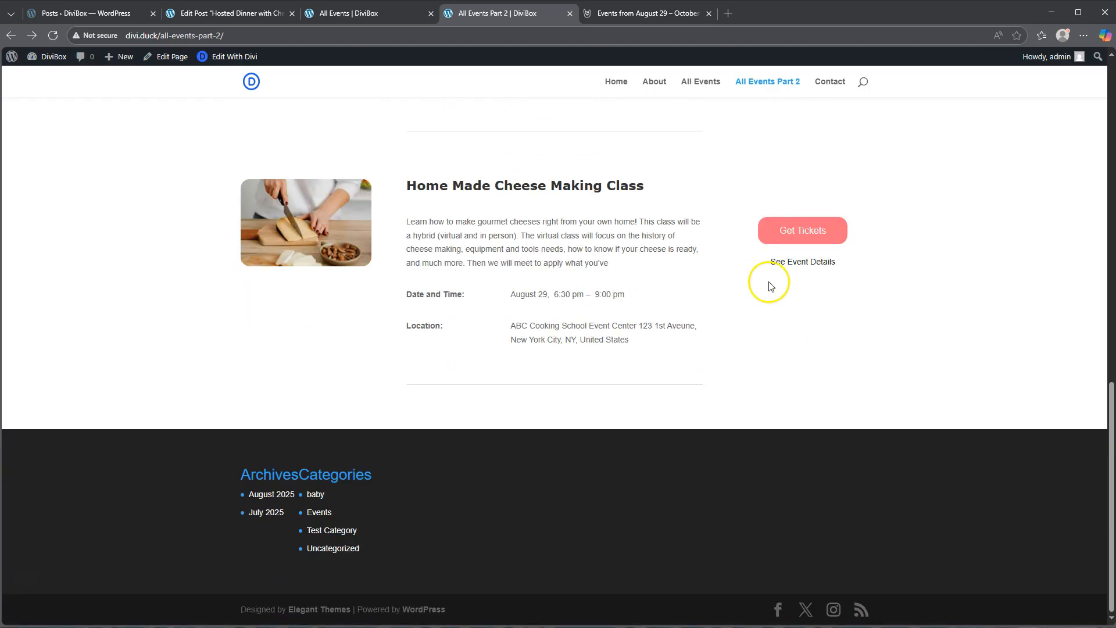
left_click(800, 234)
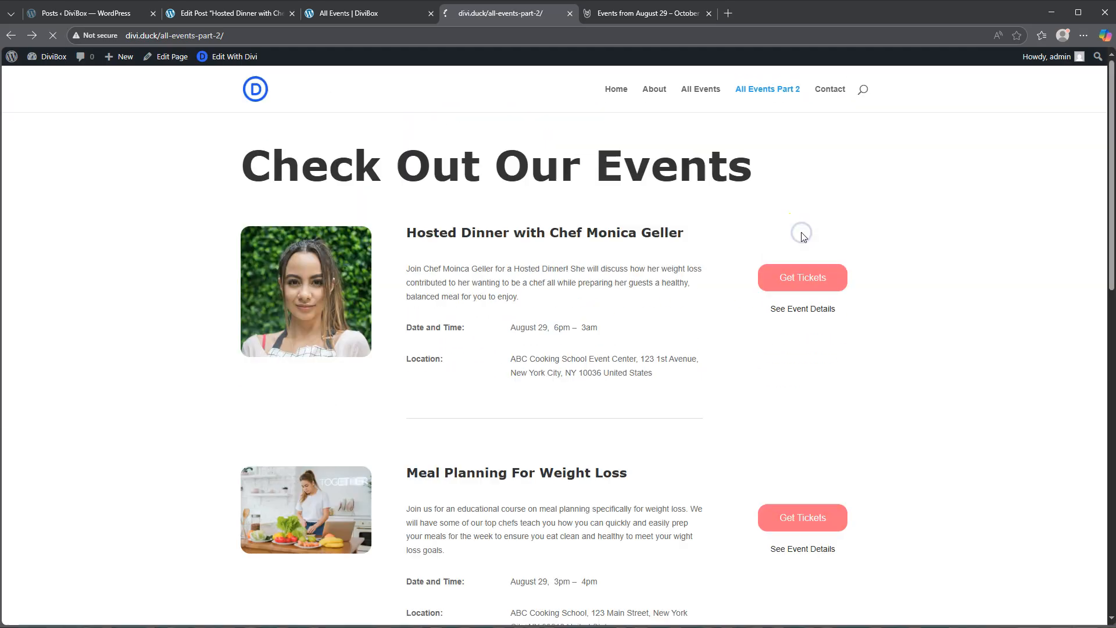
- Open the Hosted Dinner's event details page and examine the dollar sign in front of the price
left_click(794, 309)
scroll(797, 359, "down", 1)
double_click(785, 403)
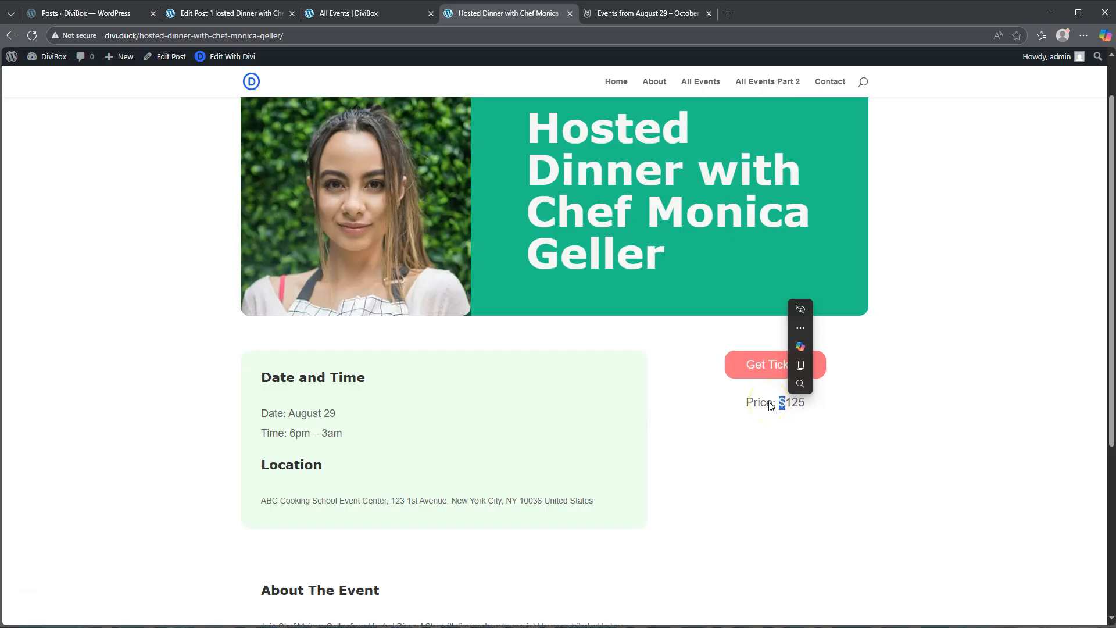
scroll(771, 405, "up", 1)
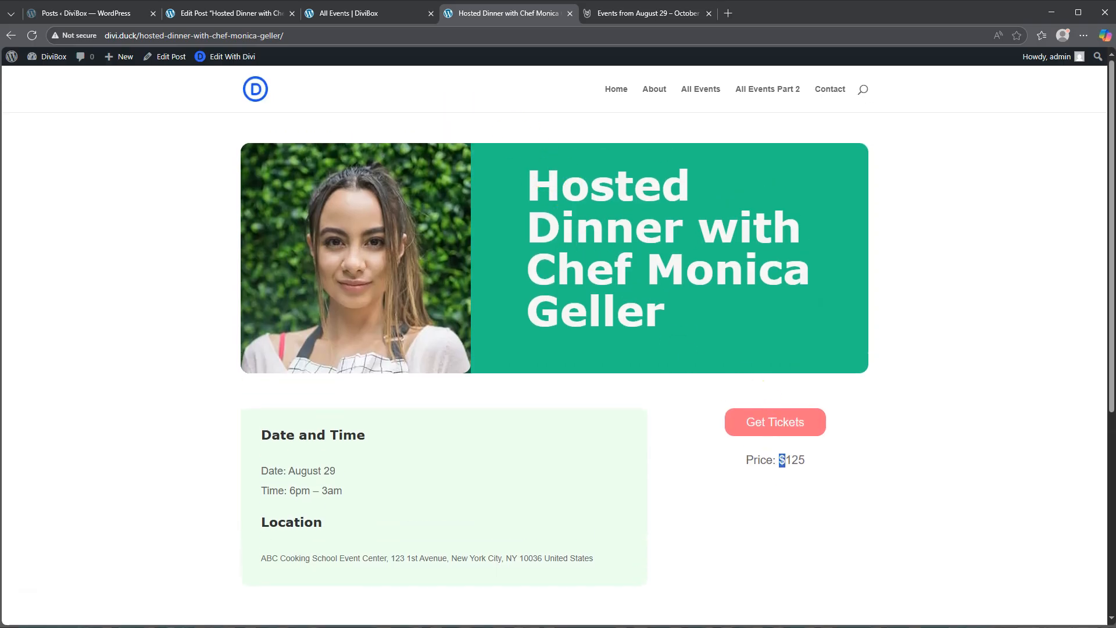
- Return to the All Events page and inspect the Hosted Dinner's weekday and day number
left_click(350, 14)
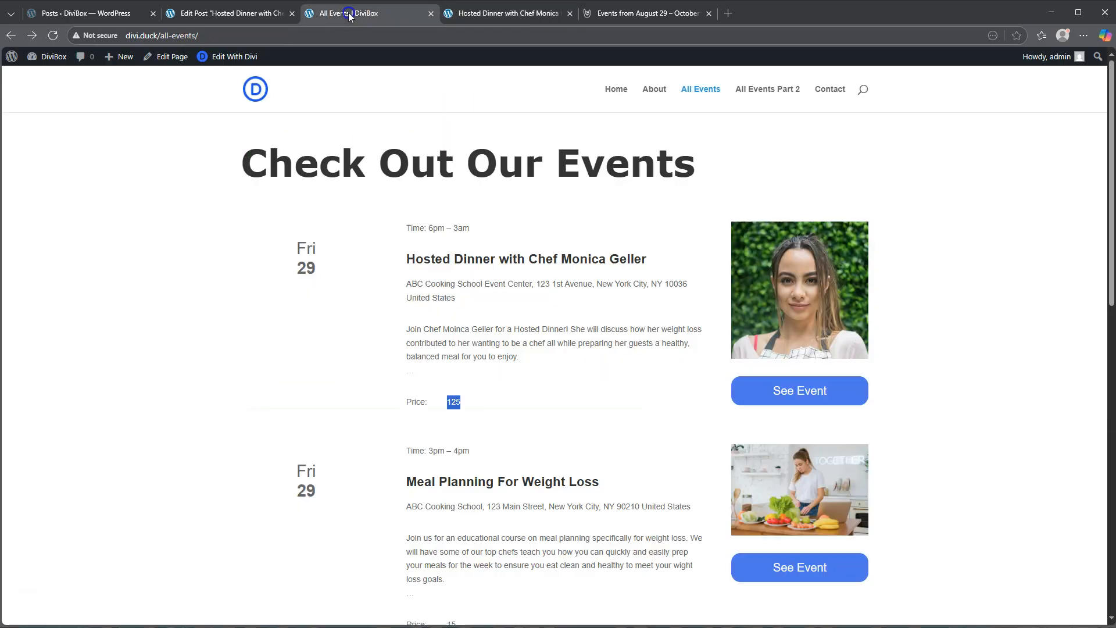
left_click(231, 13)
left_click(335, 13)
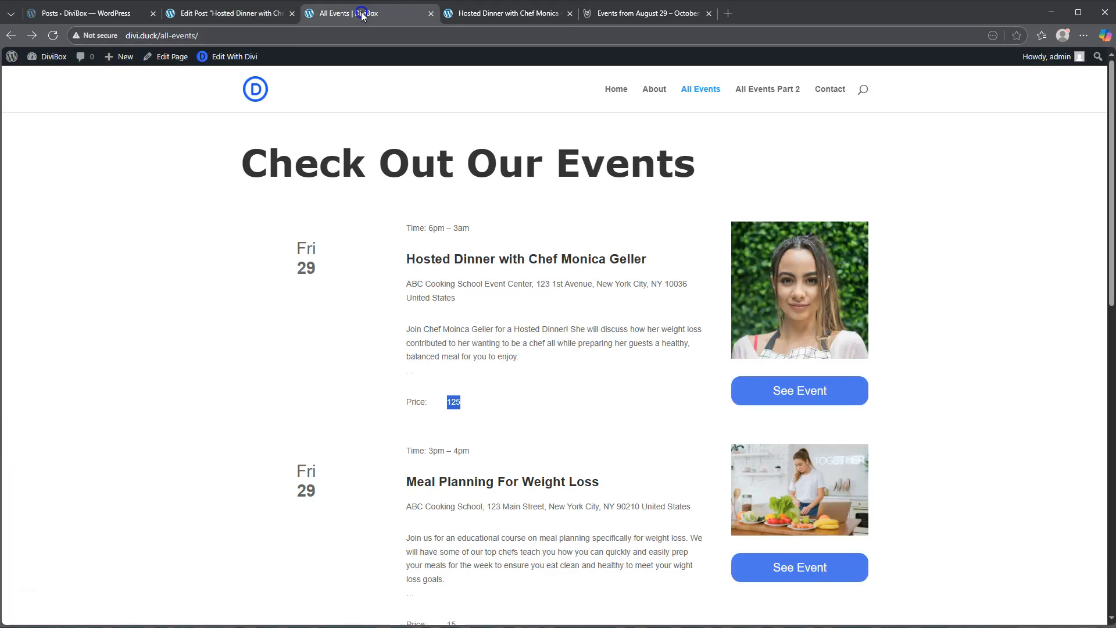
double_click(299, 249)
left_click_drag(298, 269, 319, 273)
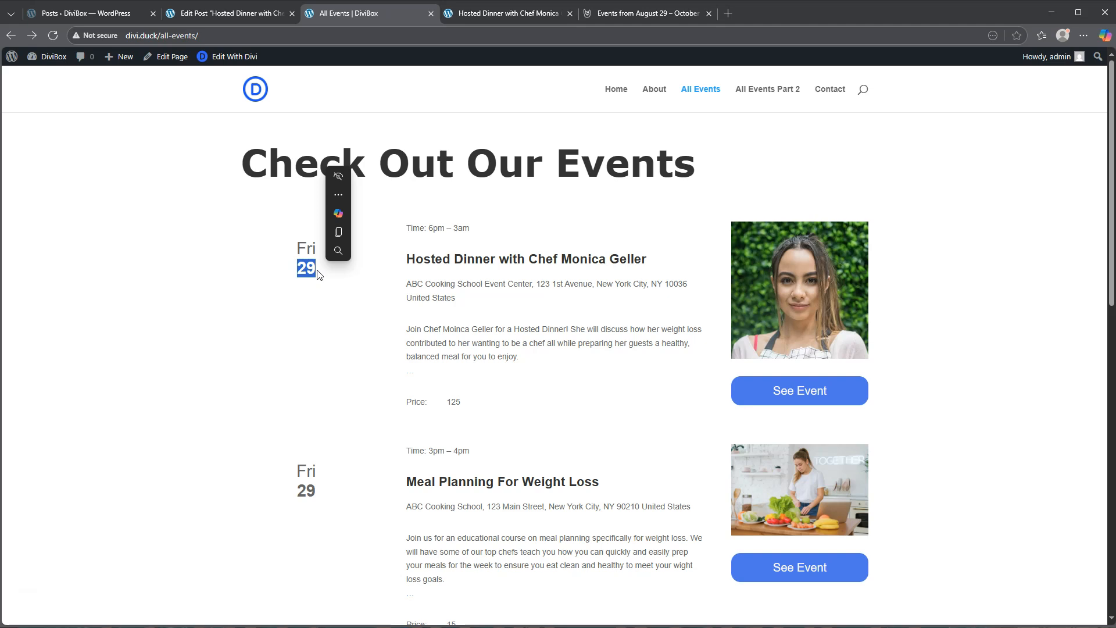
- Go back from the event details to All Events Part 2, then examine the eventDay and eventDayDate values in the post editor
left_click(499, 13)
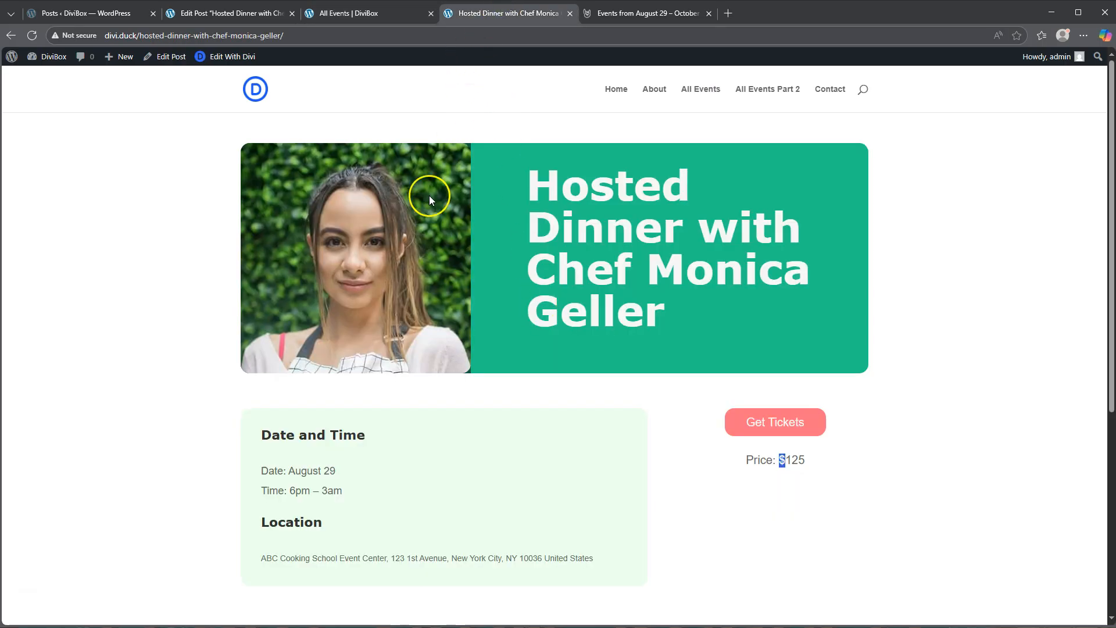
key("alt+Left")
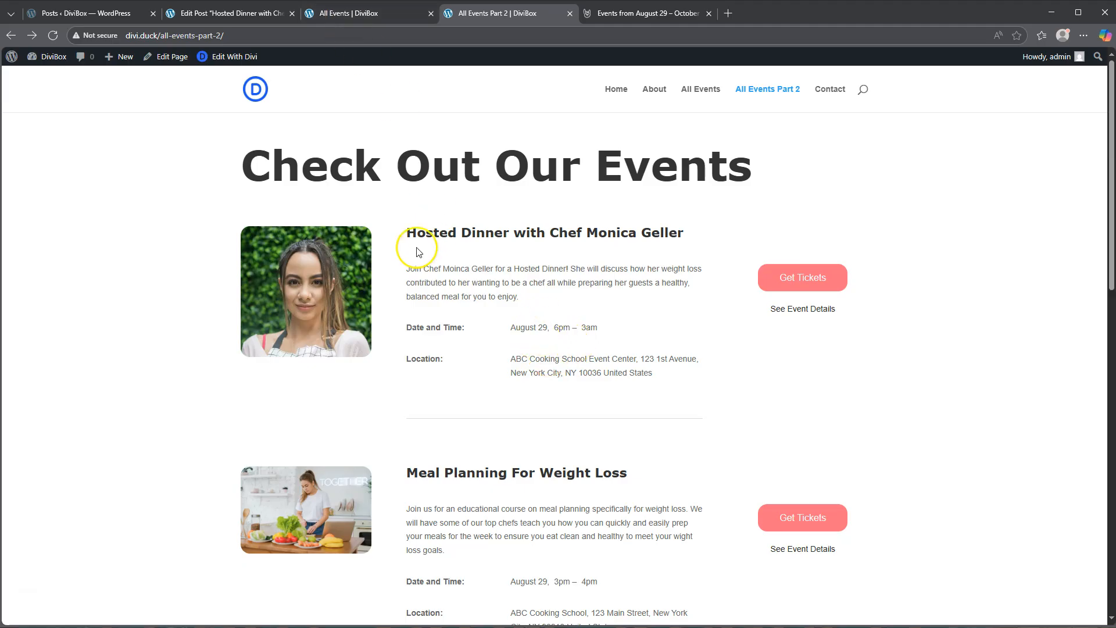
left_click(216, 13)
scroll(215, 450, "down", 3)
left_click_drag(386, 400, 357, 402)
left_click_drag(390, 452, 389, 453)
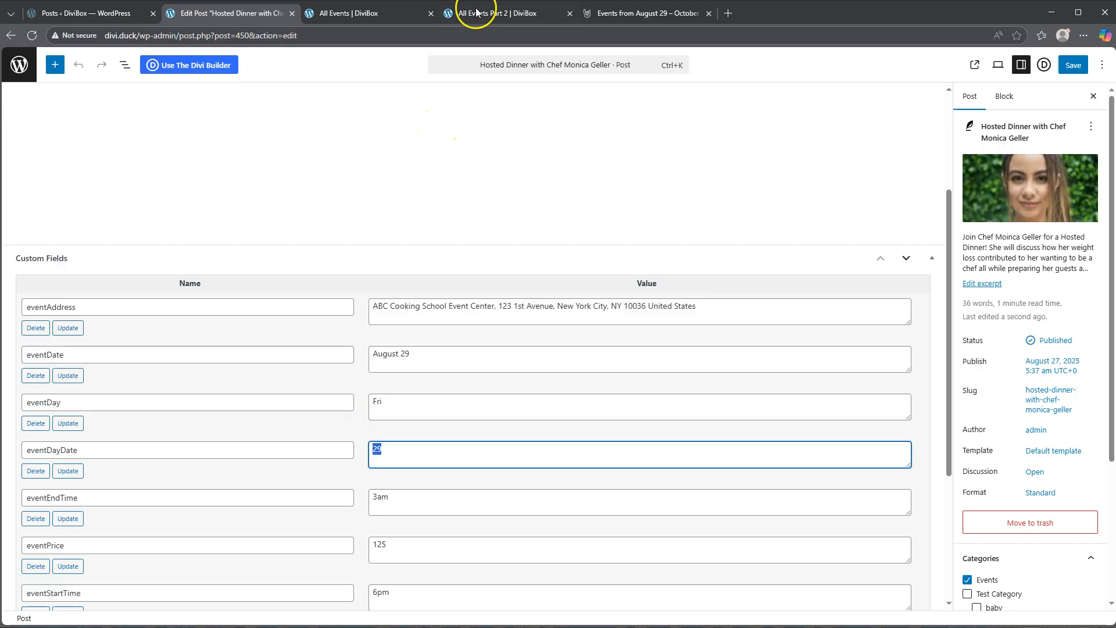
- Compare the All Events Part 2 and All Events layouts, then return to the beginning of the Hosted Dinner post in the editor
left_click(495, 14)
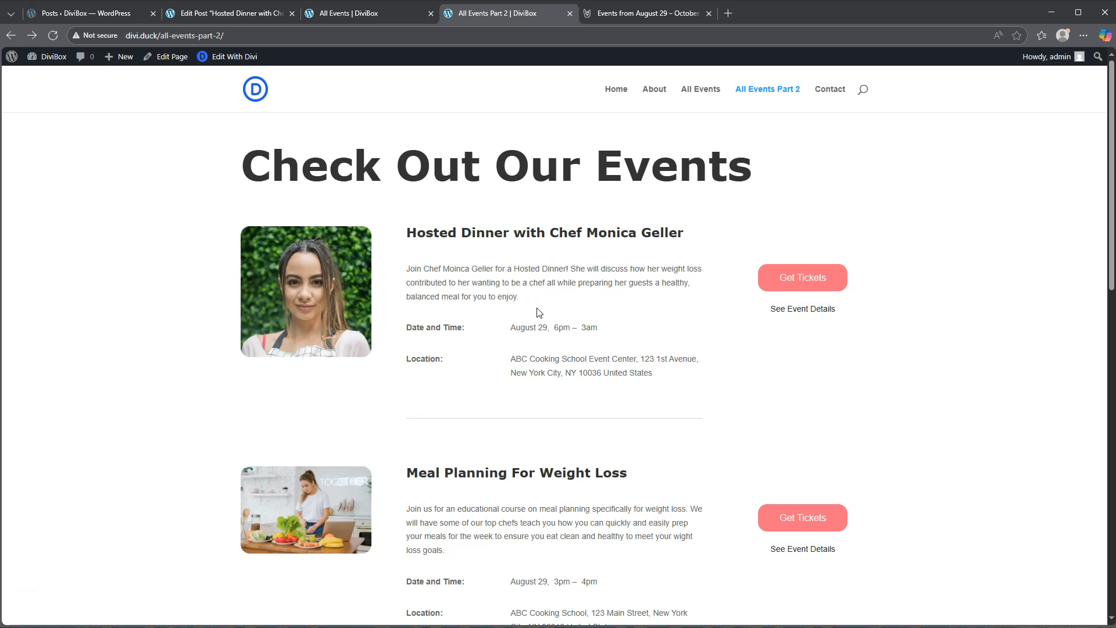
left_click(359, 16)
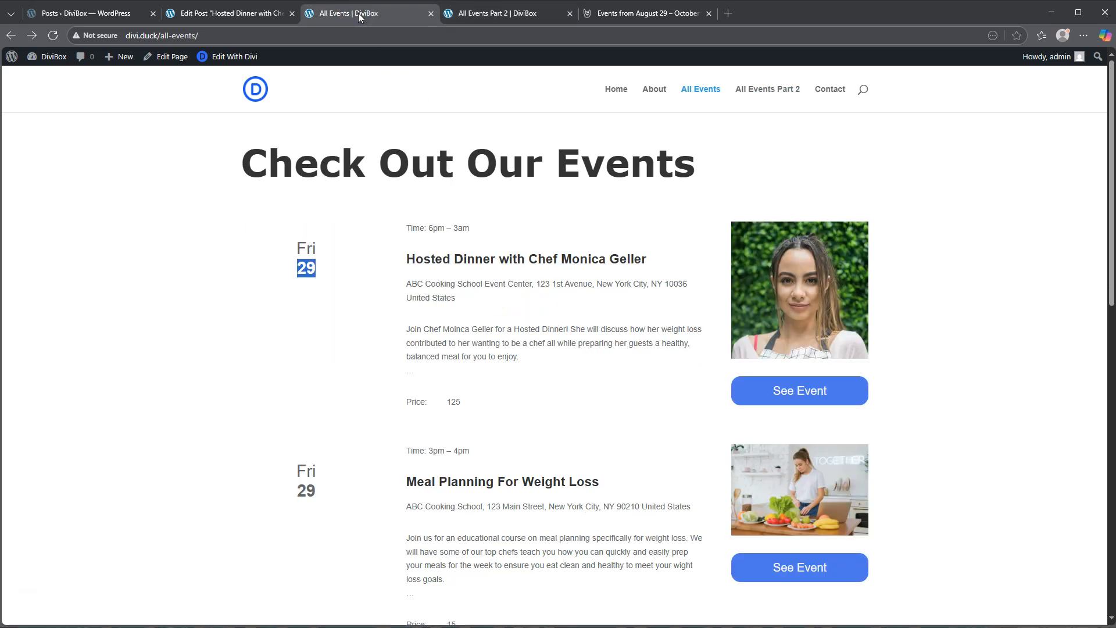
left_click(223, 15)
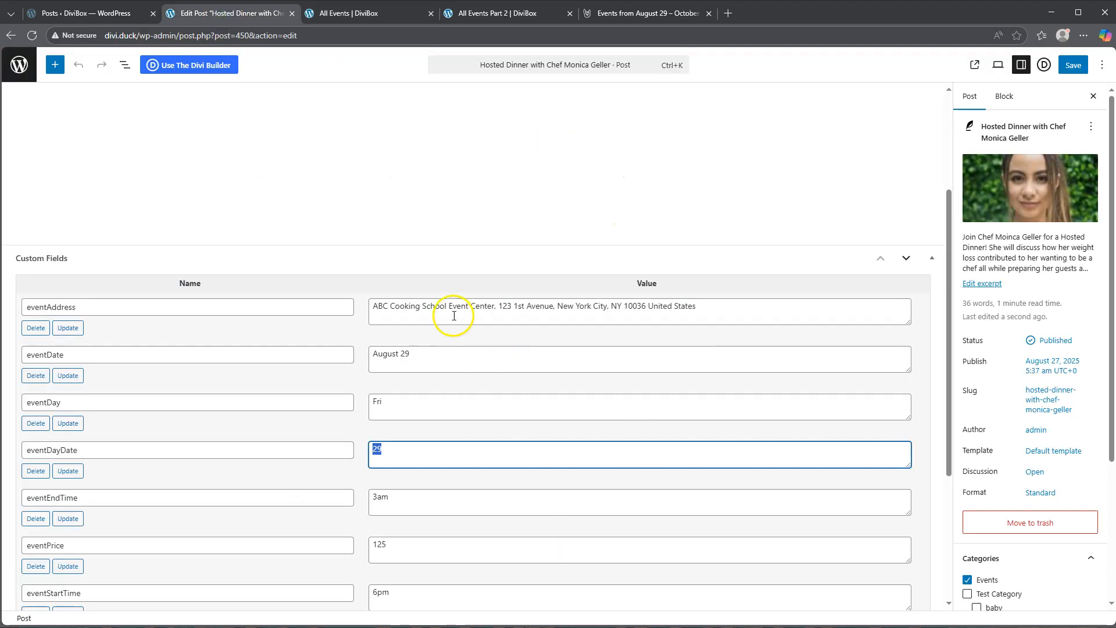
scroll(462, 443, "up", 3)
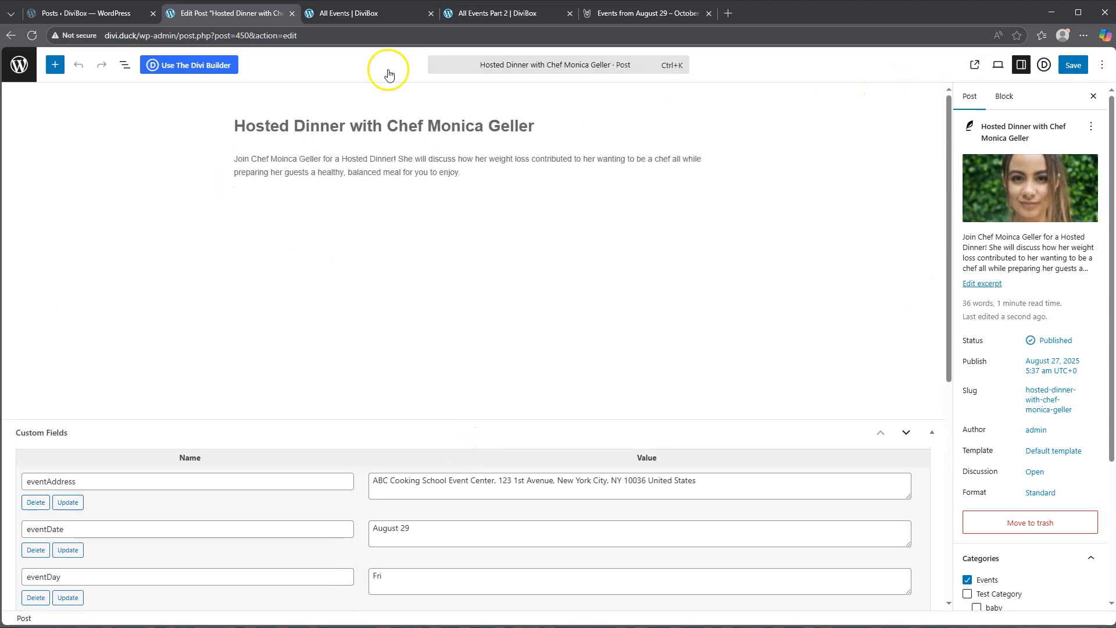
- Exit the post editor, open the WordPress Pages list in a new tab and start adding a new page
left_click(8, 69)
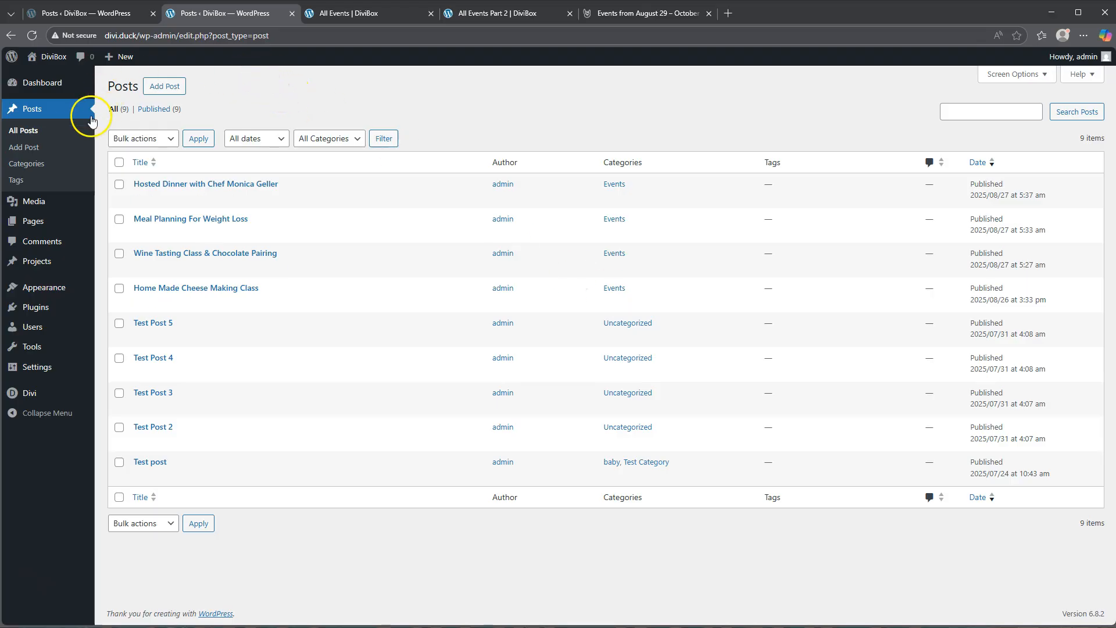
mouse_move(57, 226)
right_click(110, 223)
left_click(144, 230)
left_click(368, 11)
left_click(171, 88)
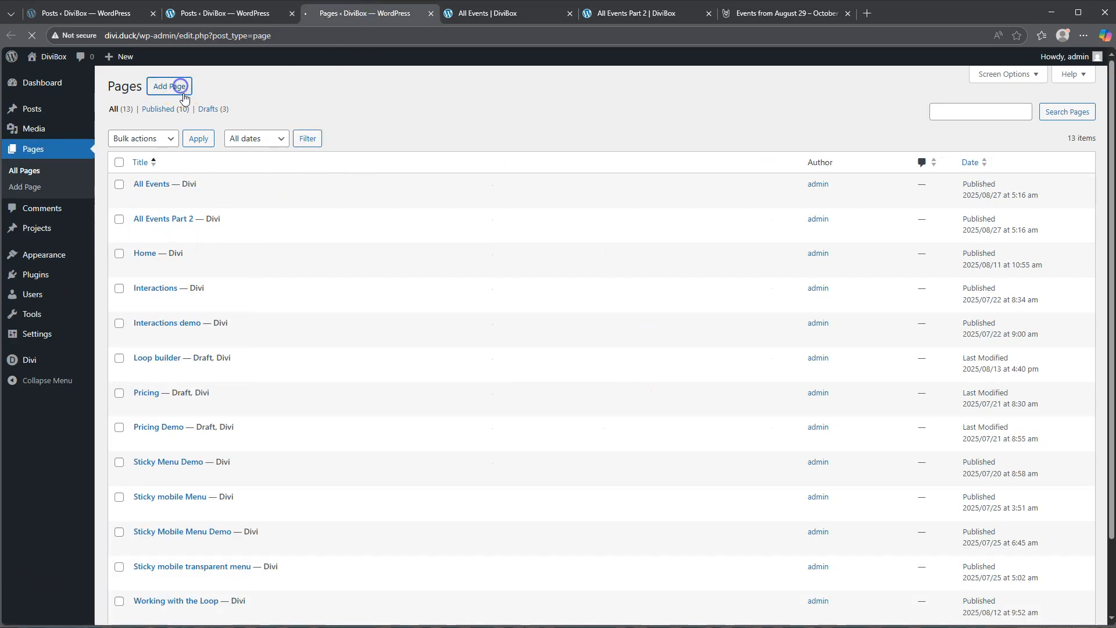
- Title the new page "All Events Demo" and start building it from scratch with the Divi Builder
left_click(323, 123)
type("All Events Demo")
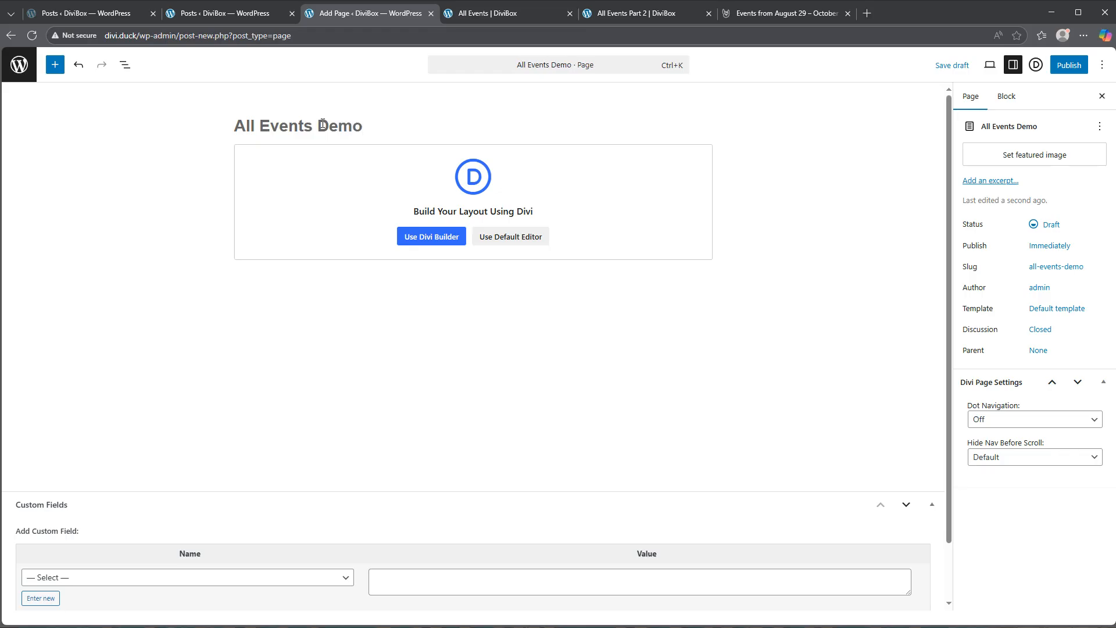
left_click(429, 237)
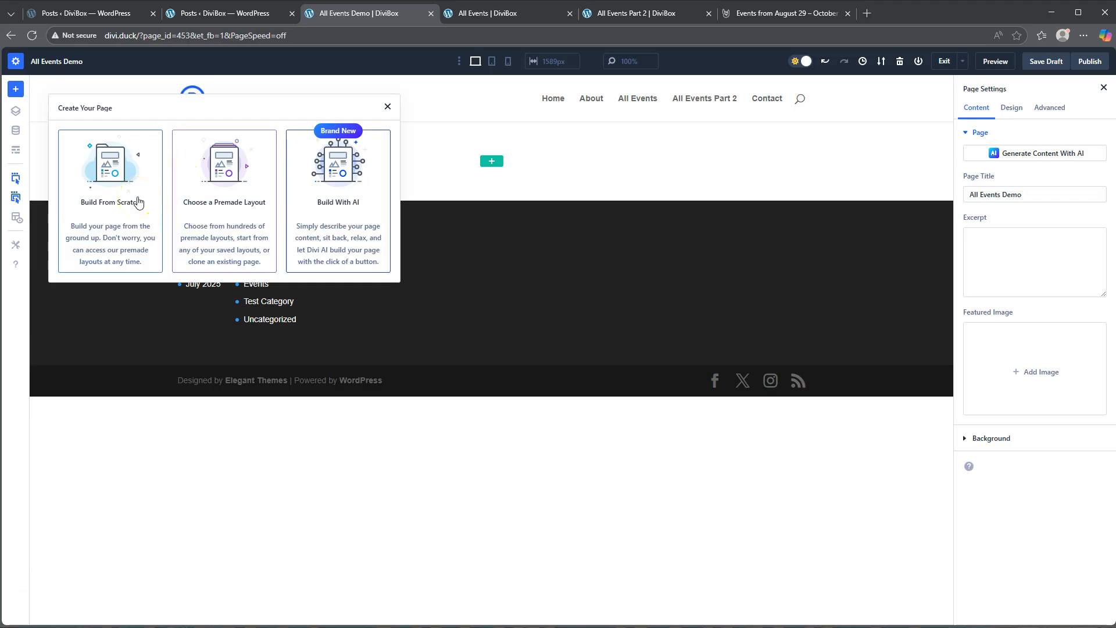
left_click(109, 206)
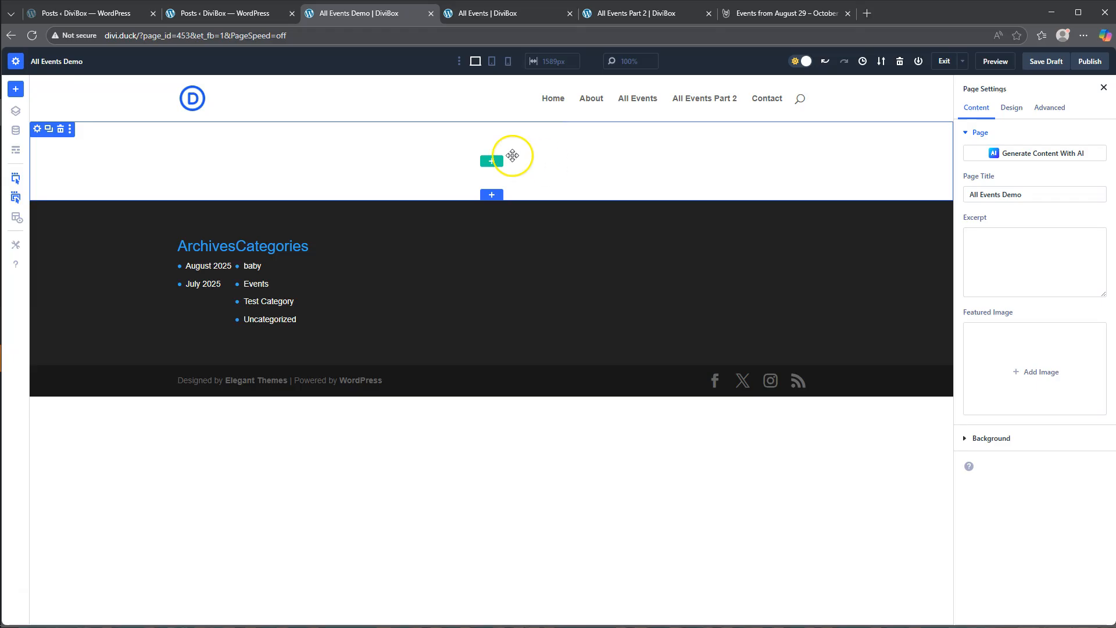
- Insert a single-column row in the empty section and add a Heading module to it
left_click(491, 161)
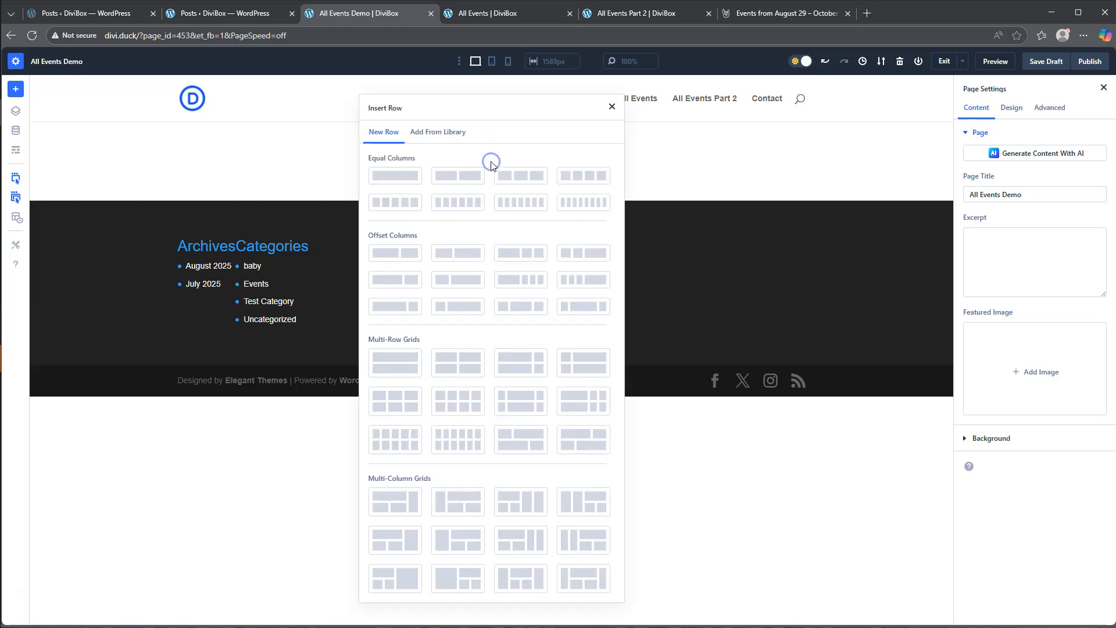
left_click(395, 175)
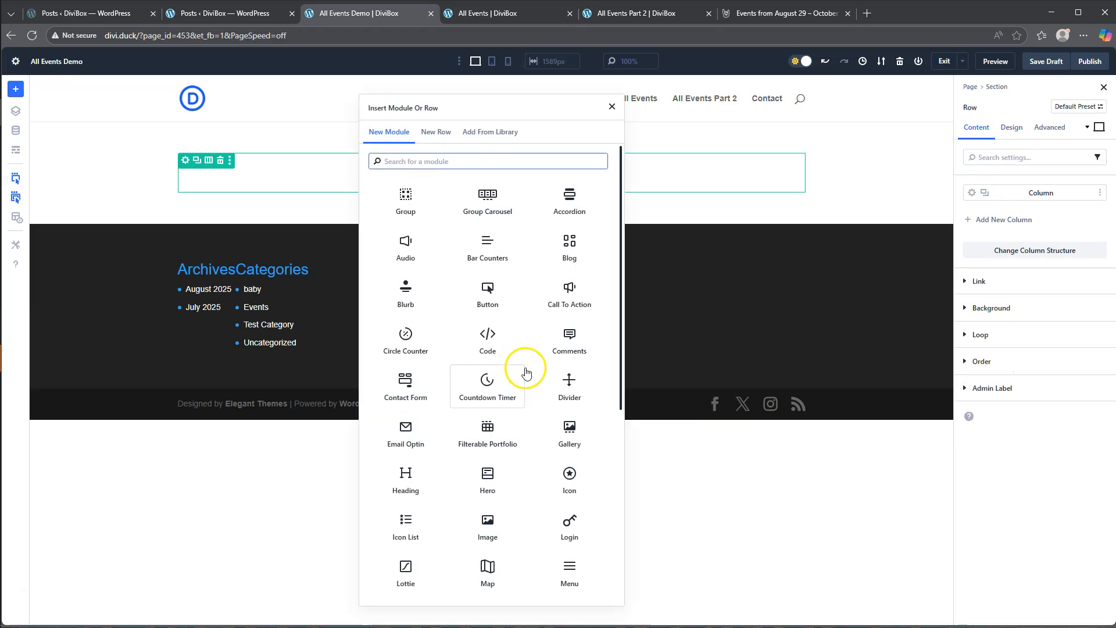
left_click(404, 482)
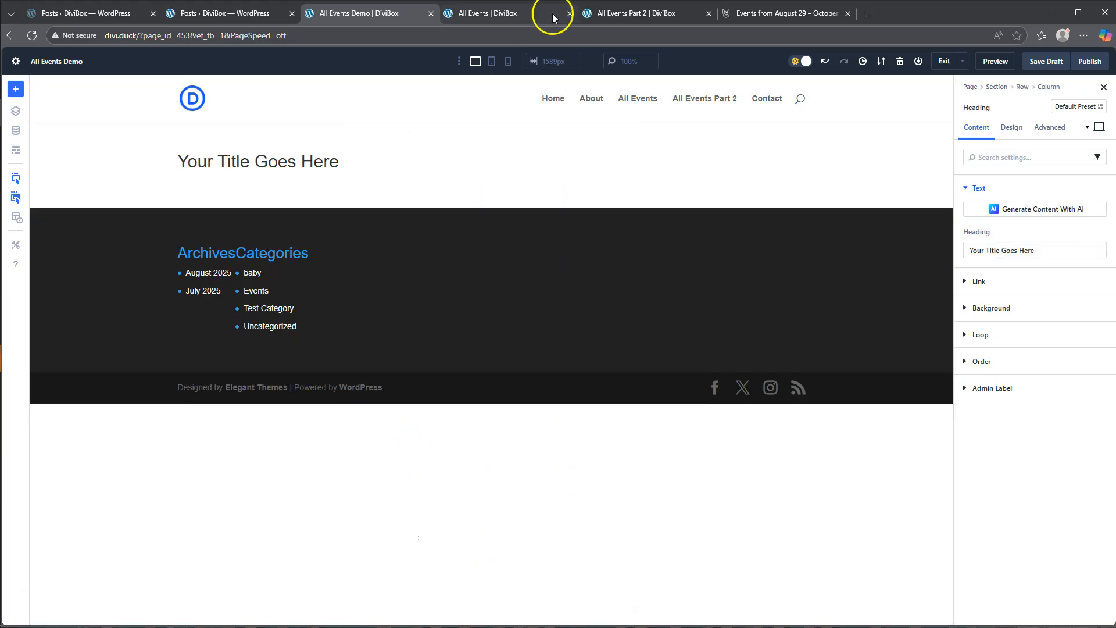
- Copy "Check Out Our Events" from the All Events page and use it as the heading text on All Events Demo
left_click(503, 13)
left_click_drag(266, 167, 689, 163)
key("ctrl+c")
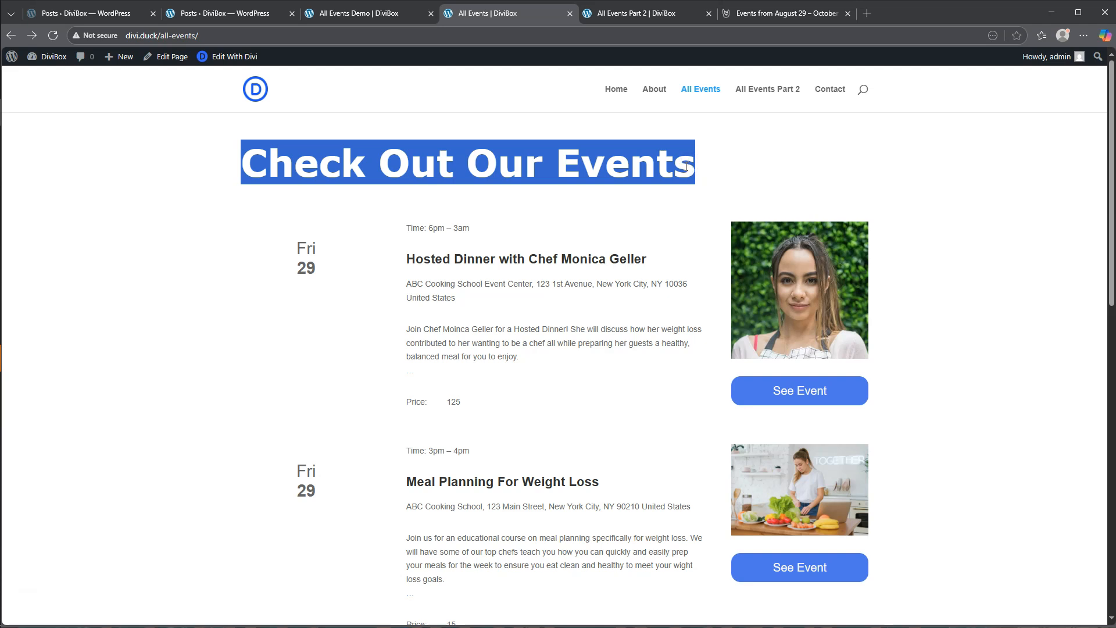
left_click(372, 13)
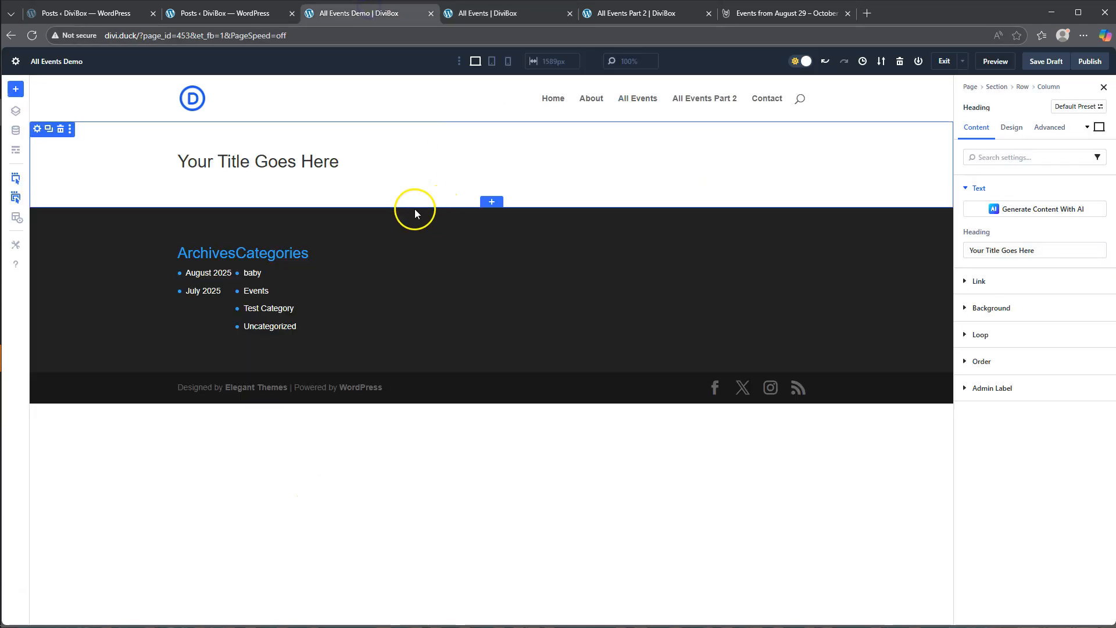
left_click_drag(1076, 250, 914, 250)
key("ctrl+v")
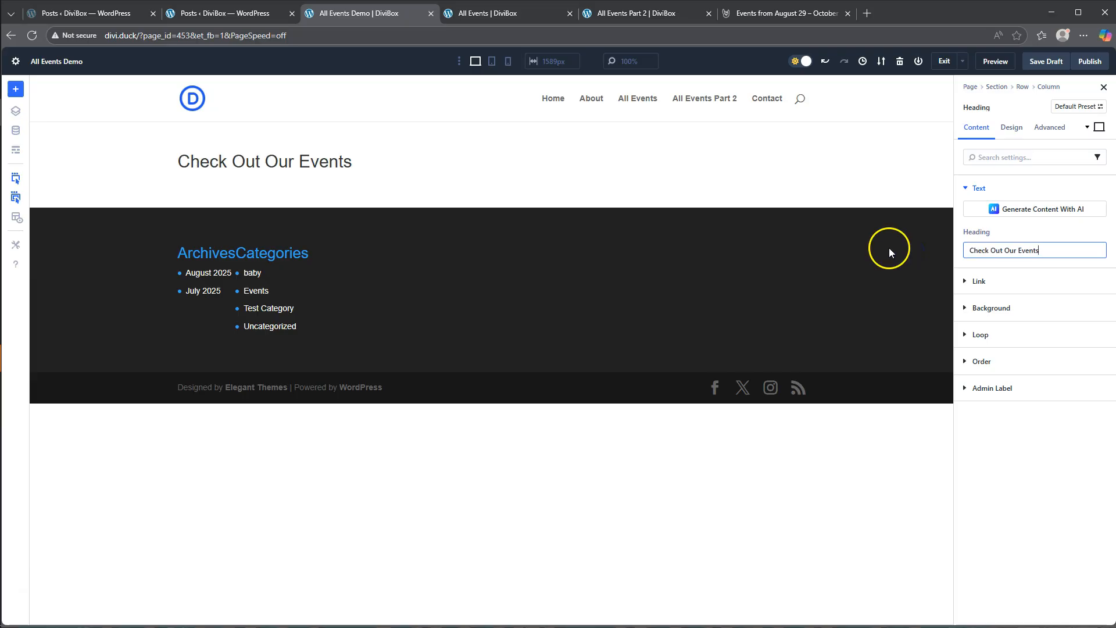
- Style the heading text in Verdana with Bold weight and a 72 px text size
left_click(1012, 129)
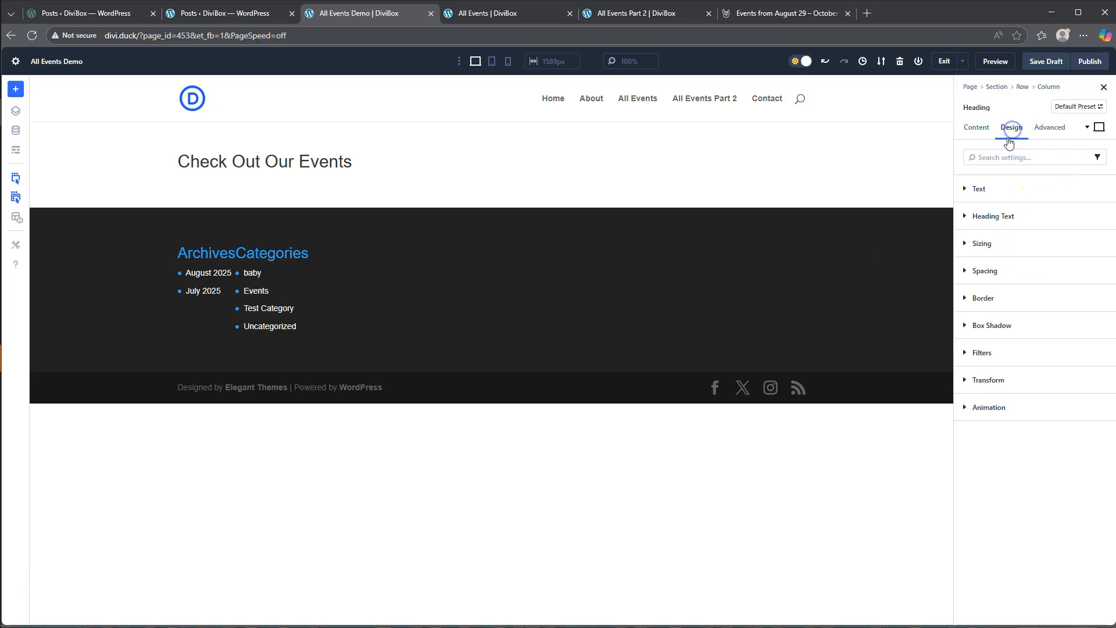
left_click(988, 215)
left_click(998, 295)
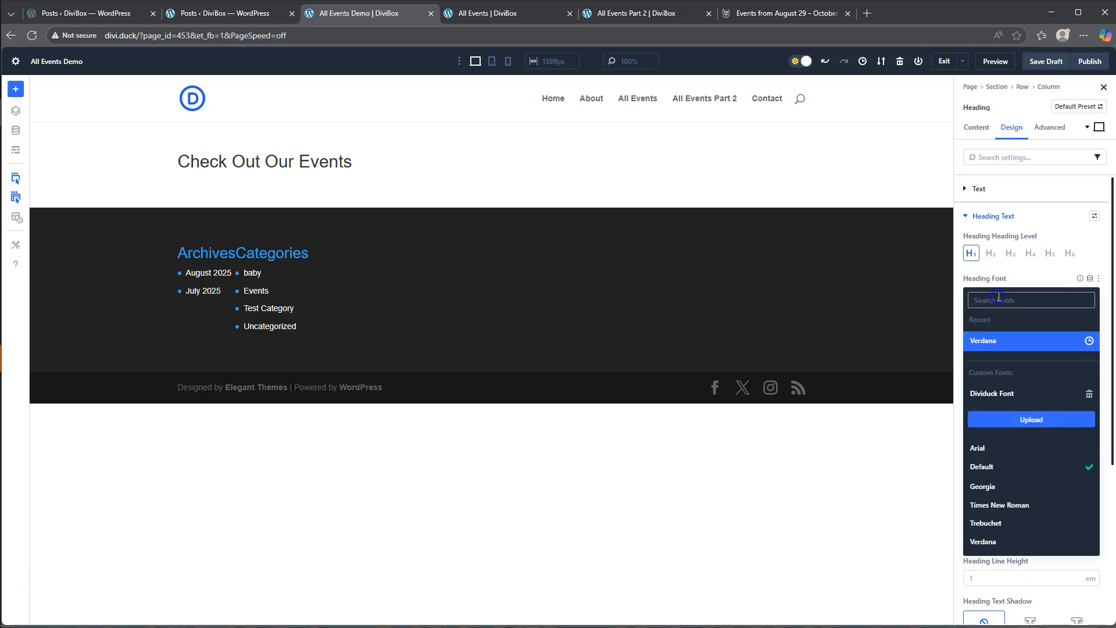
left_click(992, 341)
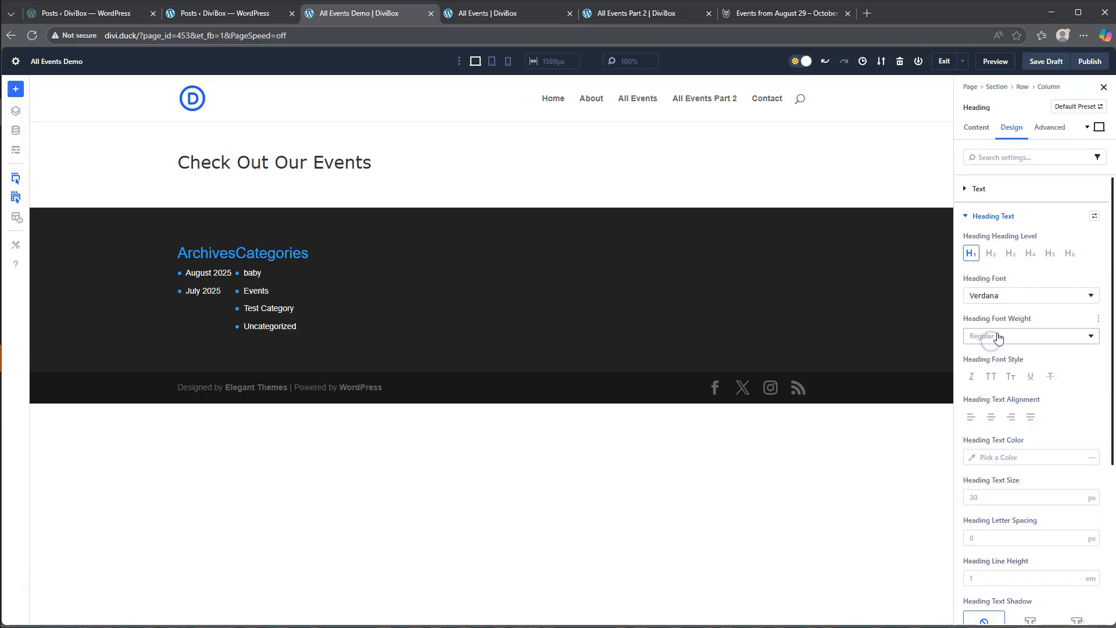
left_click(1002, 337)
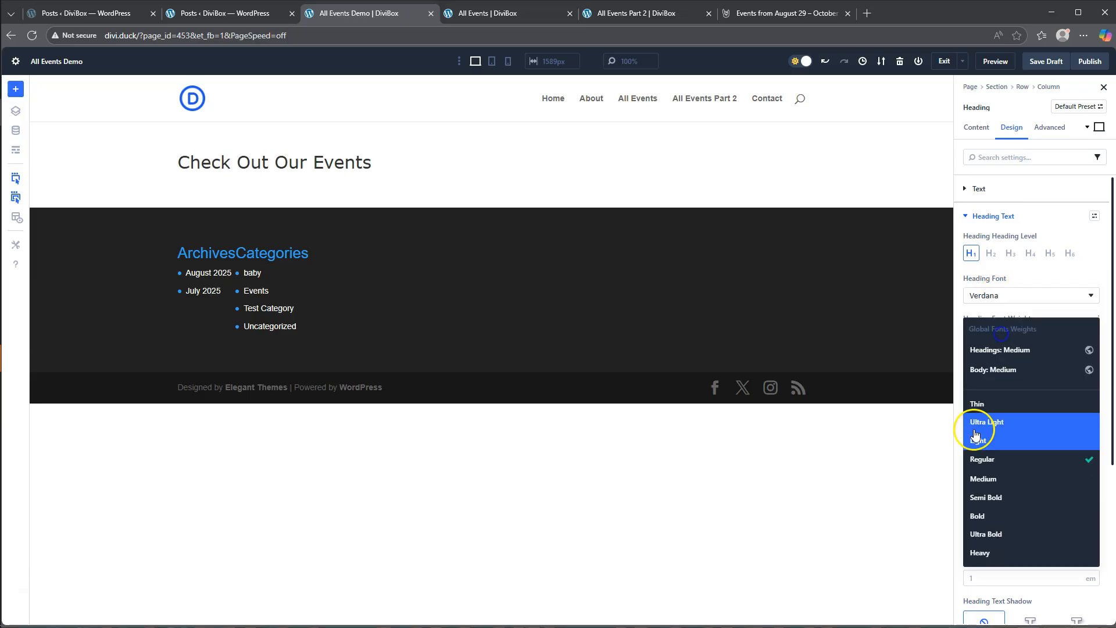
left_click(990, 521)
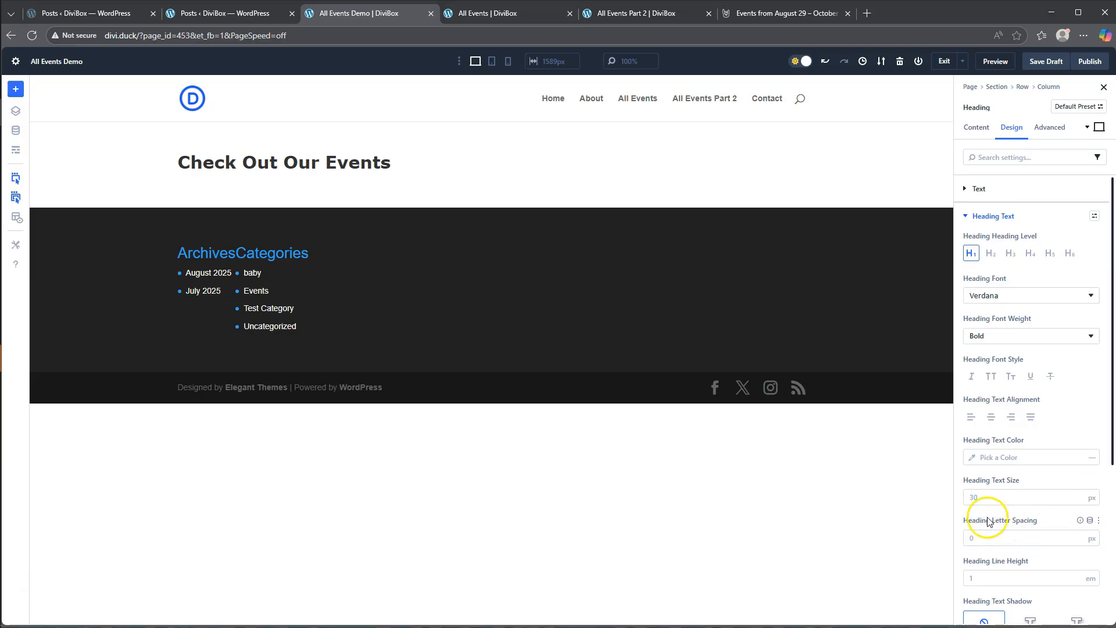
left_click(987, 499)
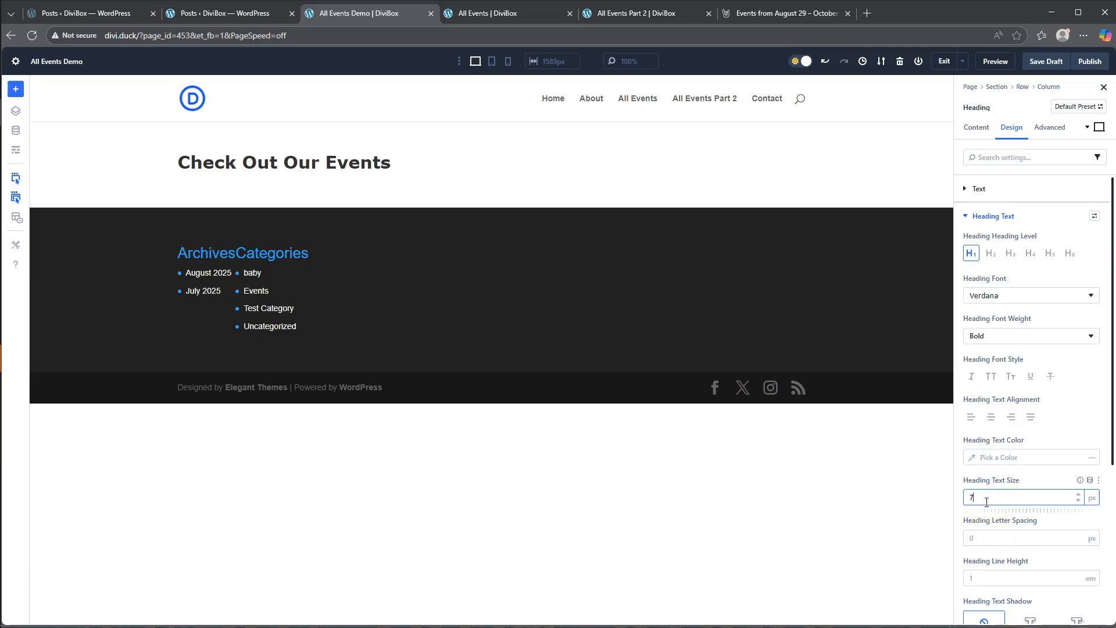
left_click(1001, 471)
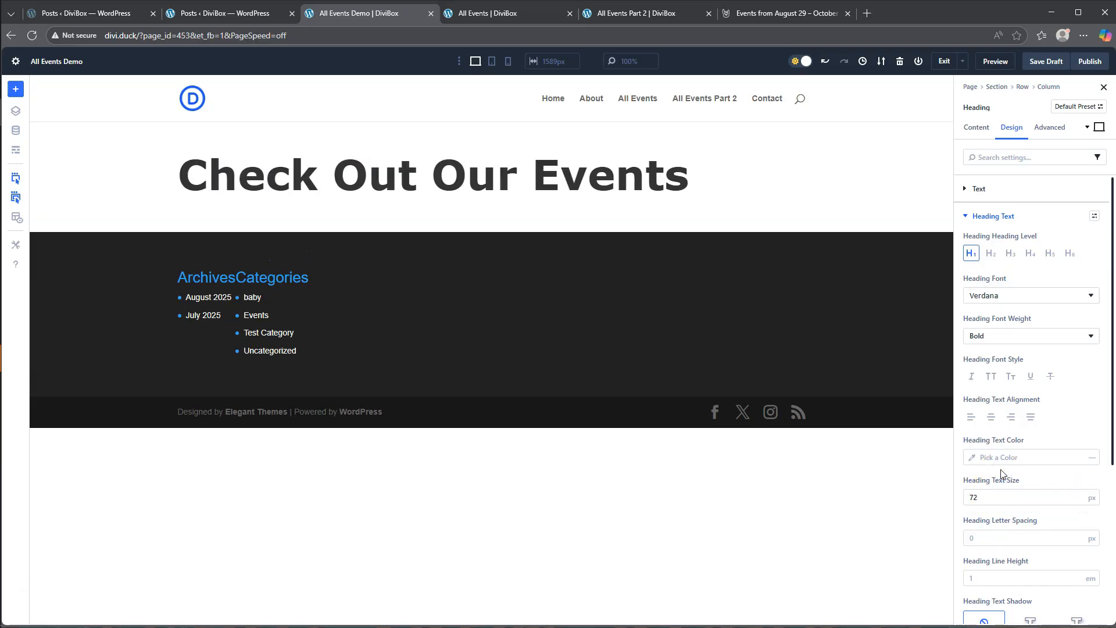
- Examine the available heading fonts and the Google Fonts settings in Divi Theme Options, then return to the page builder
left_click(1057, 298)
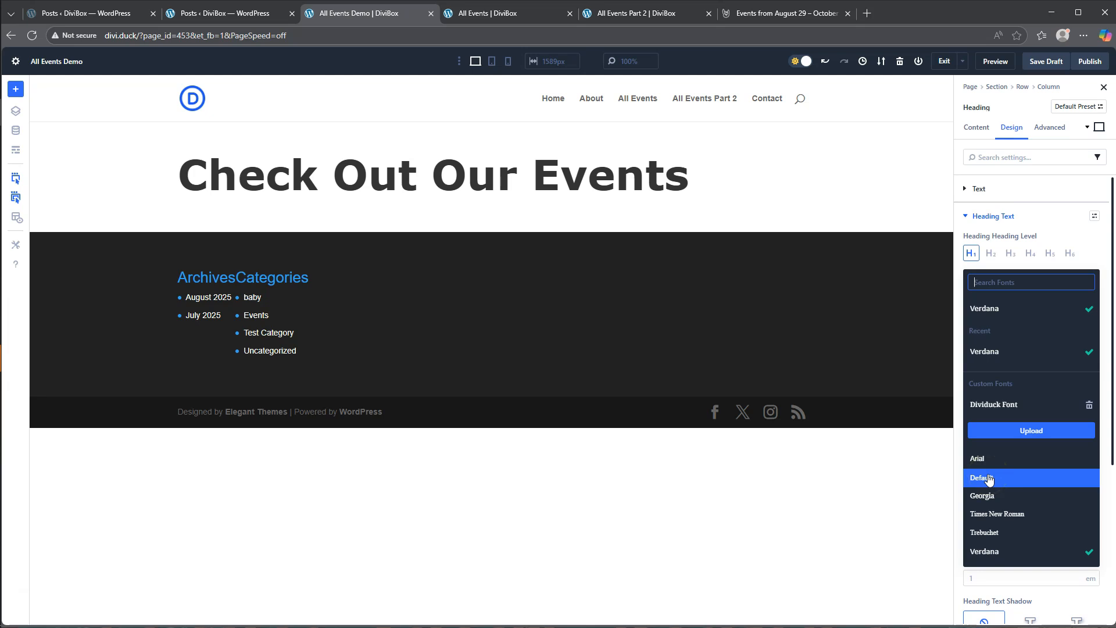
left_click(75, 13)
mouse_move(41, 407)
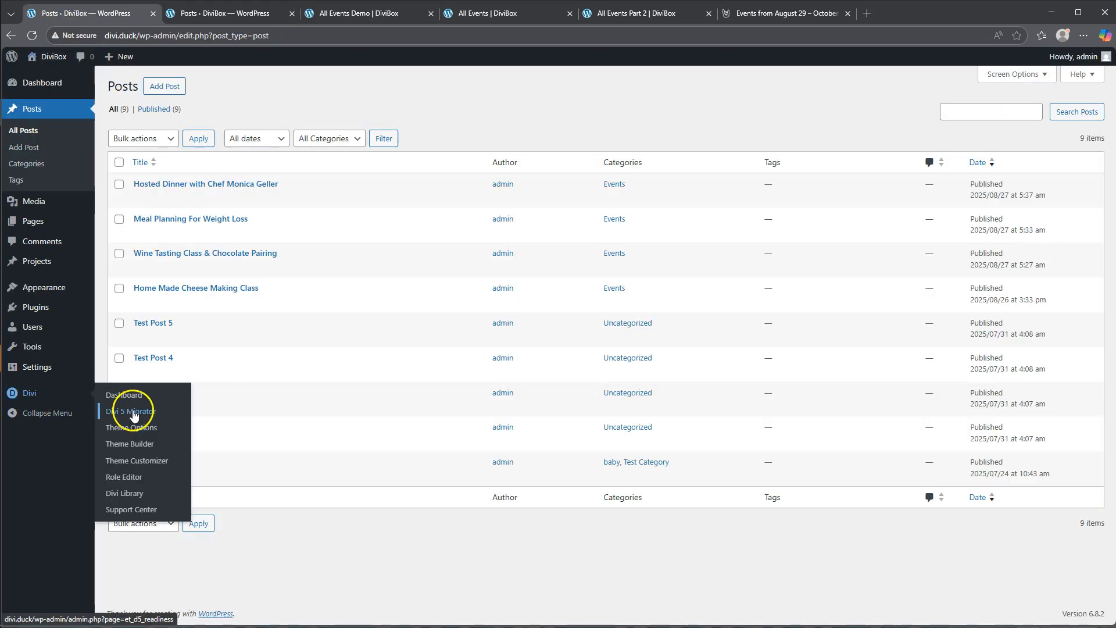
left_click(132, 428)
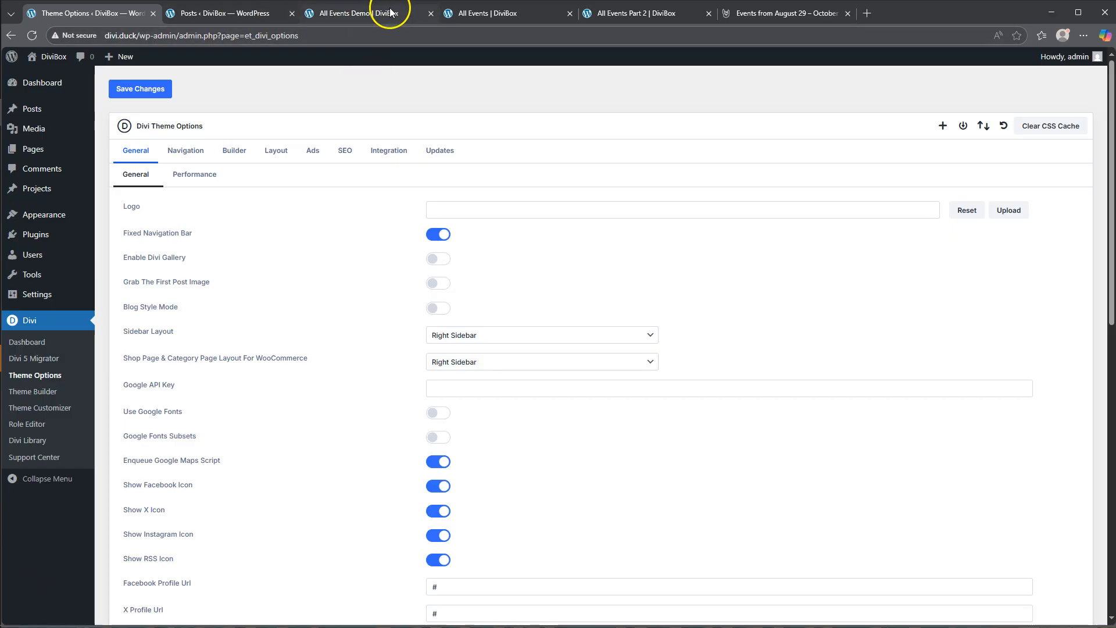
left_click(370, 14)
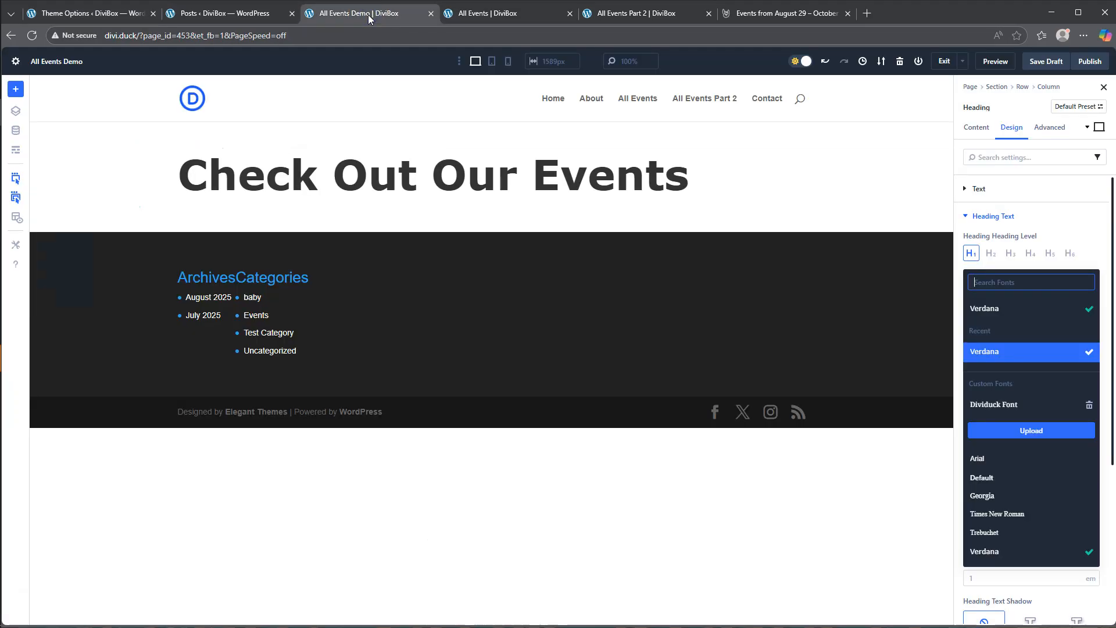
left_click(1039, 217)
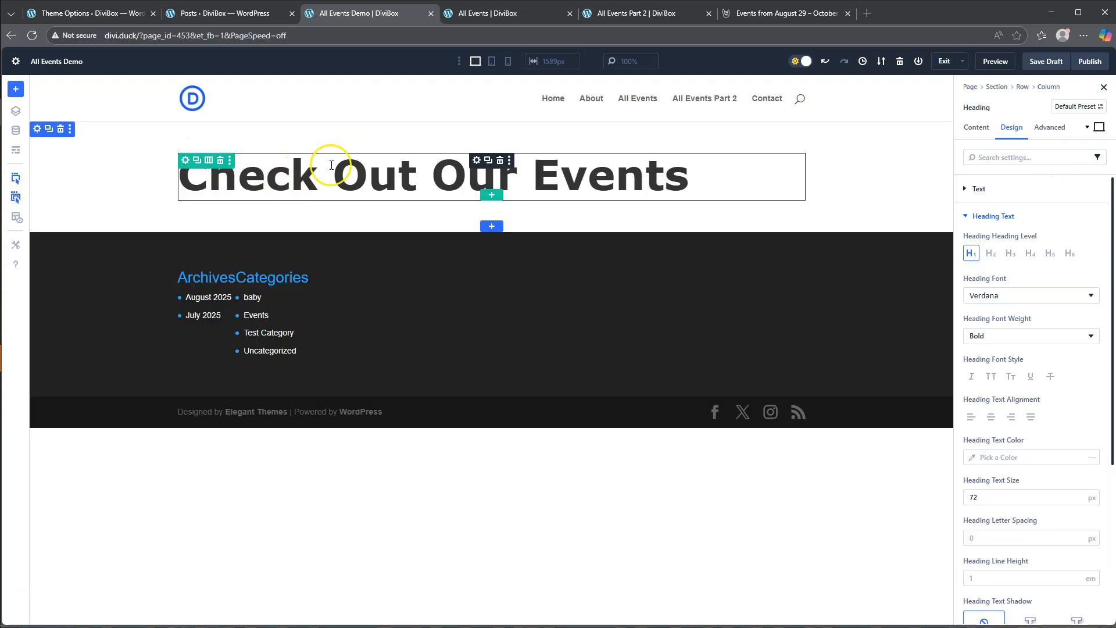
- Compare with the All Events layout and insert a two-column row below the heading, narrow first column and wide second, without adding modules
left_click(492, 196)
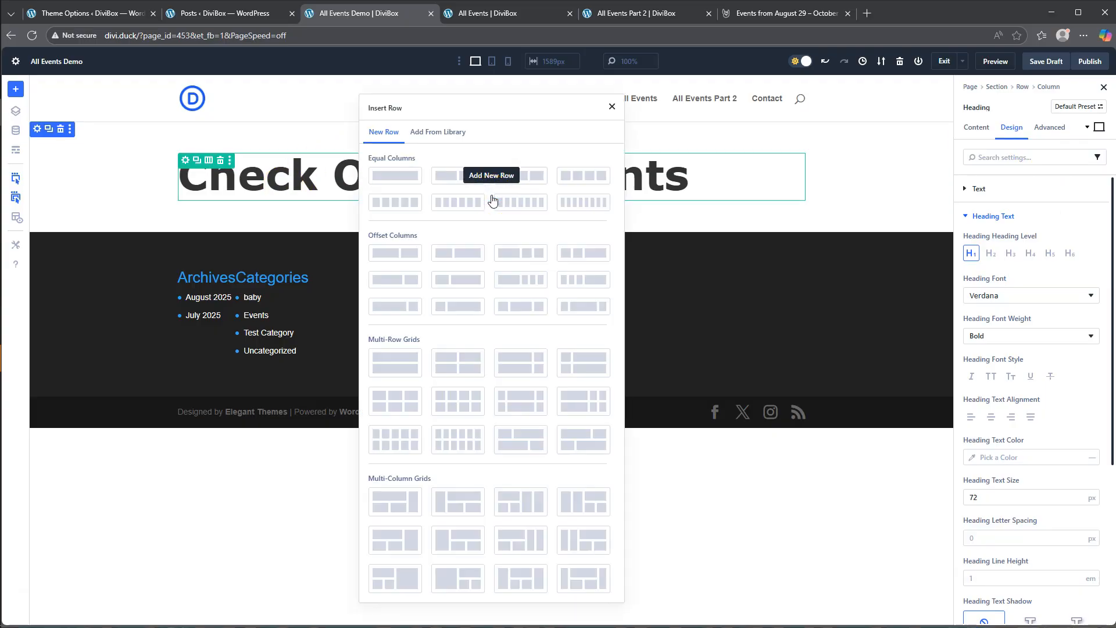
left_click(490, 13)
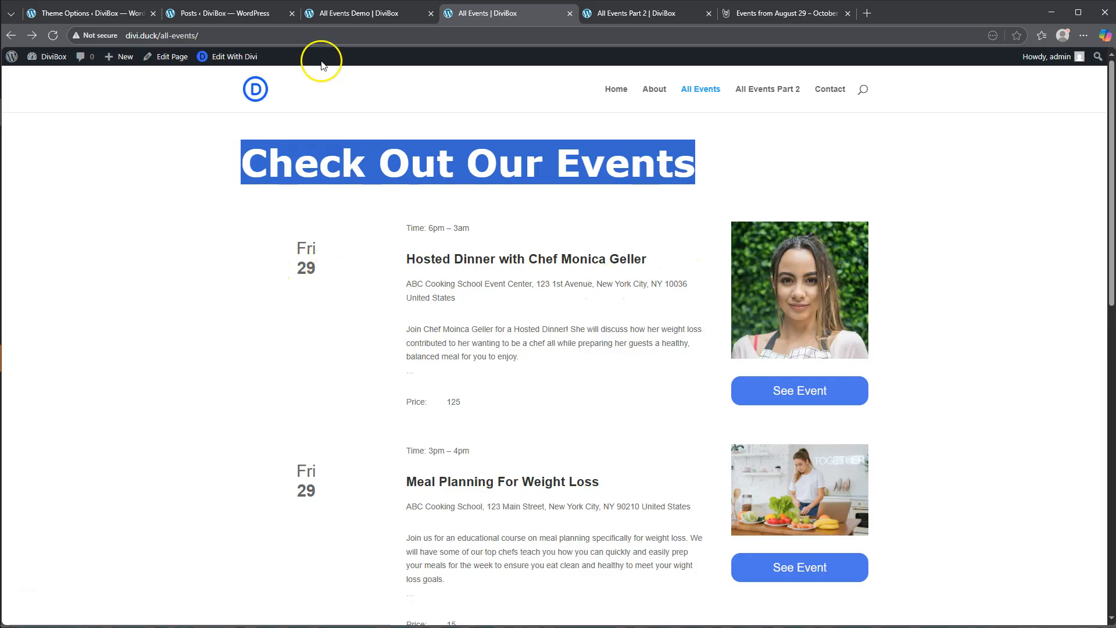
left_click(349, 13)
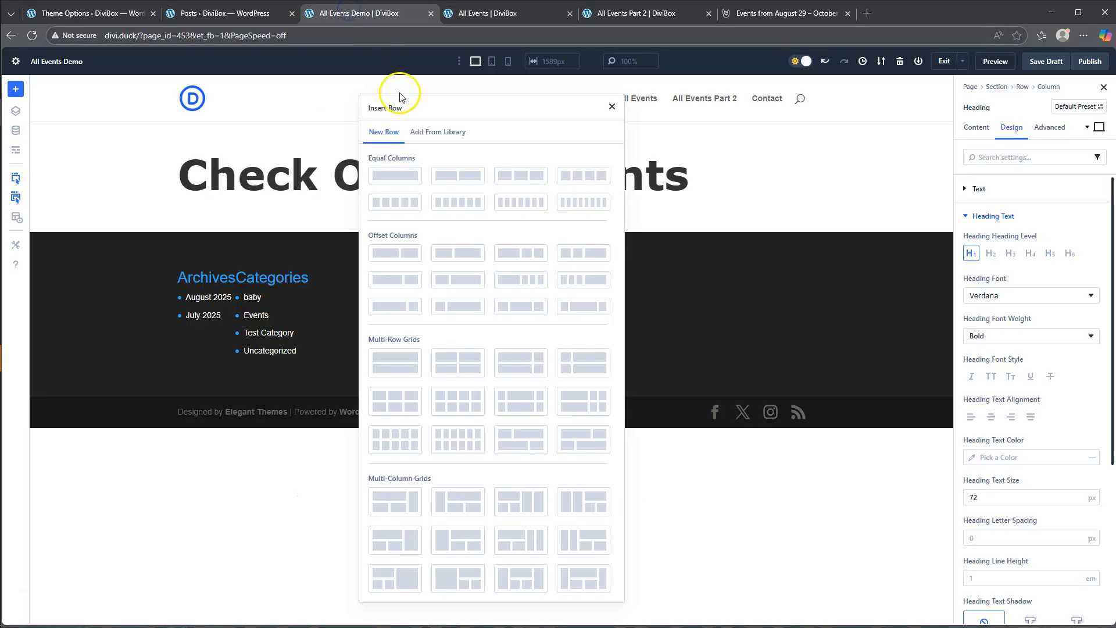
left_click(446, 286)
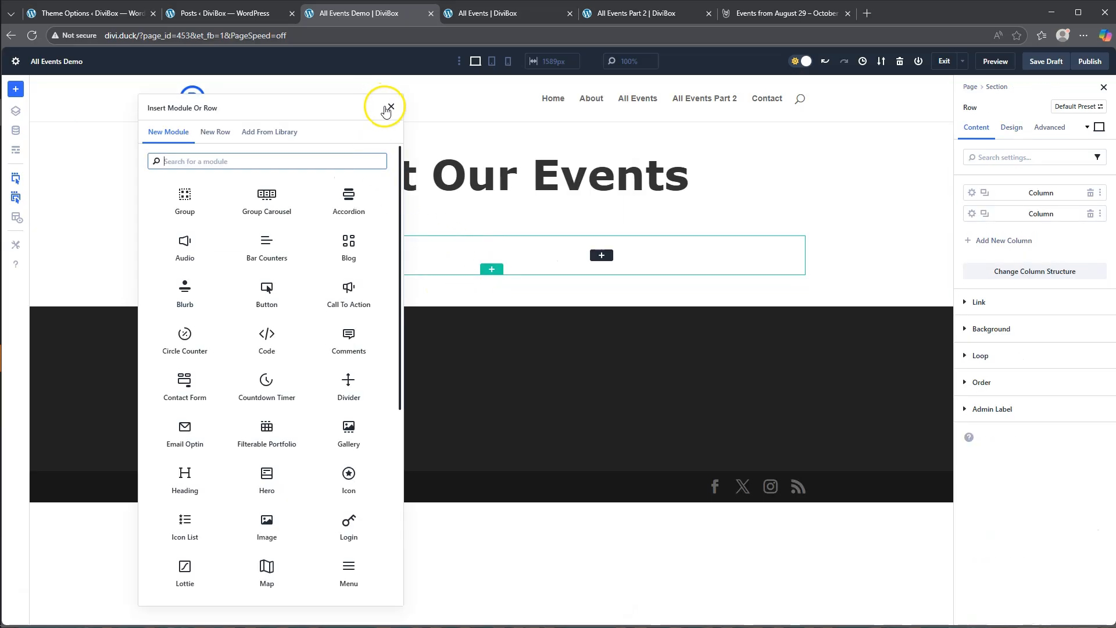
left_click(390, 108)
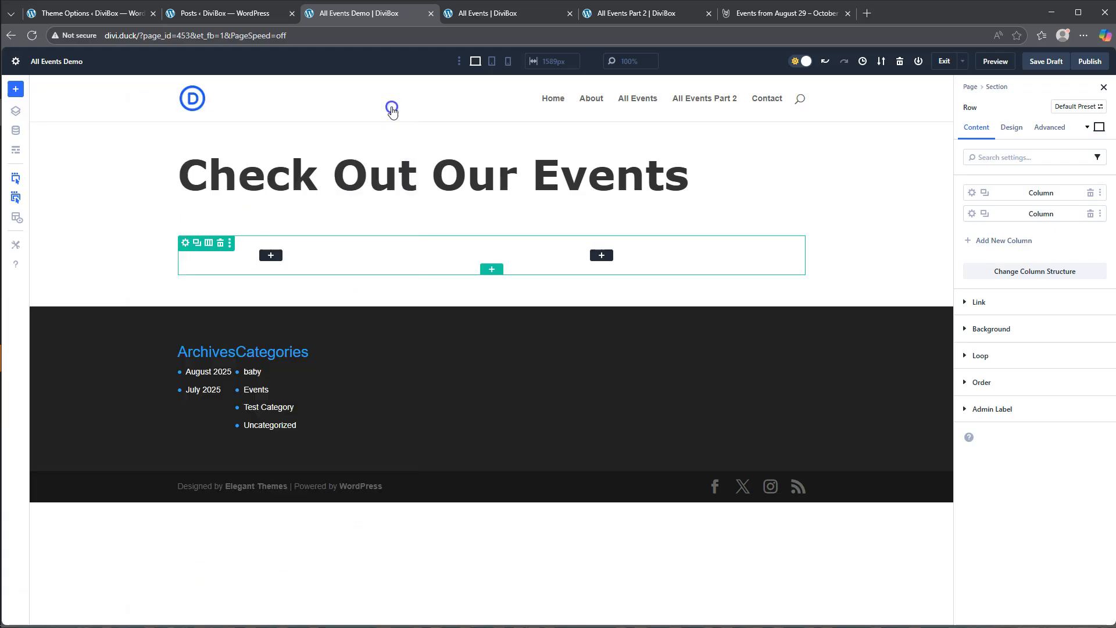
left_click(271, 256)
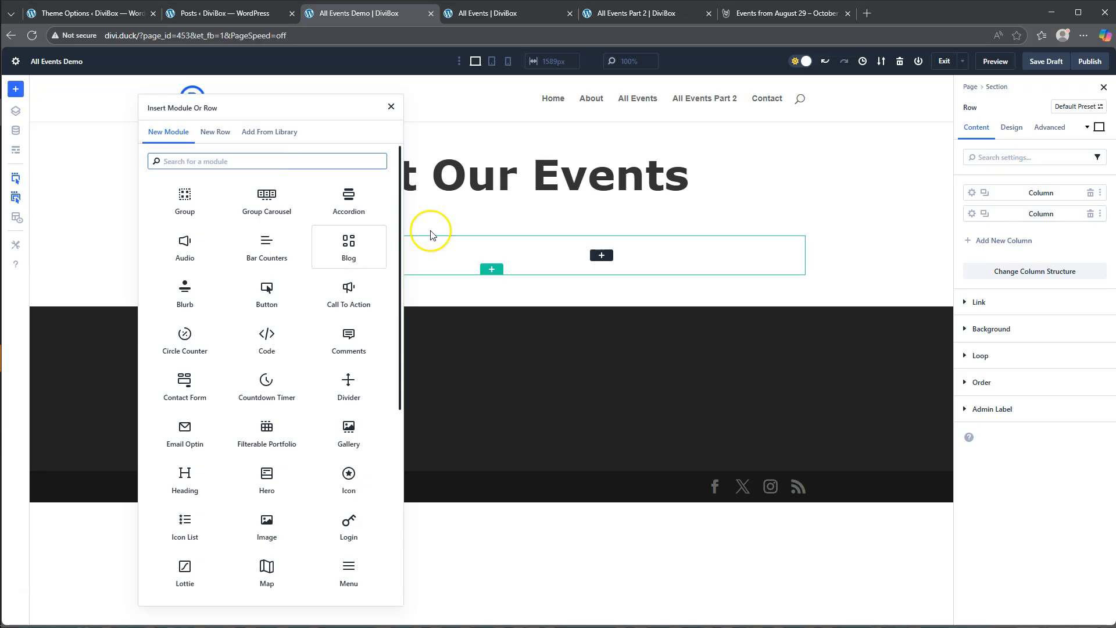
left_click(469, 213)
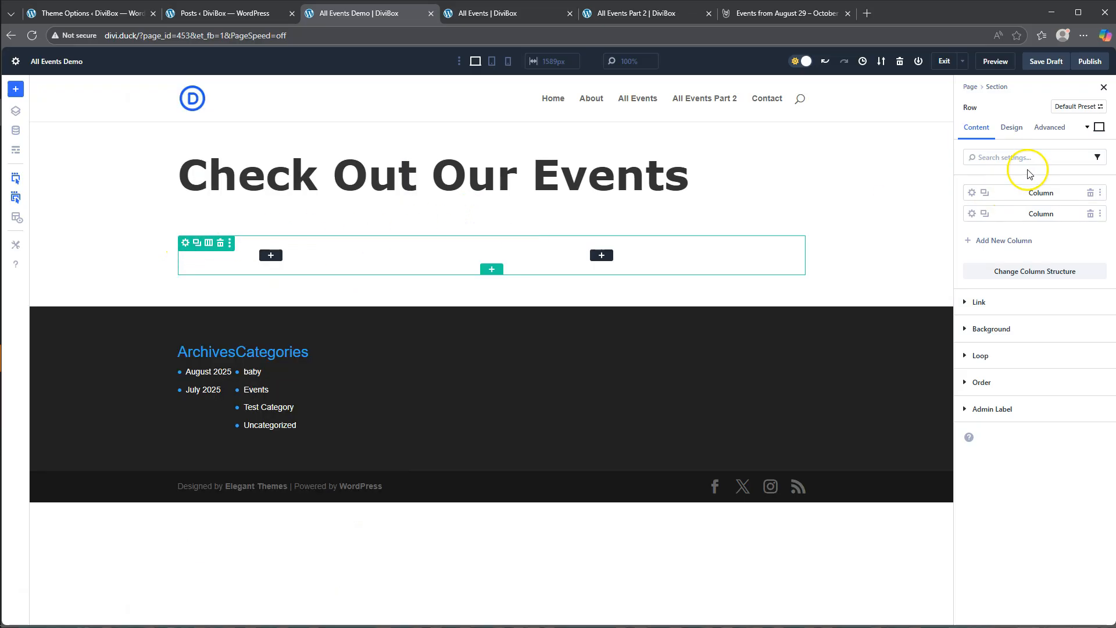
- Enable Loop Element on the two-column row and include only posts in the Events category
left_click(980, 355)
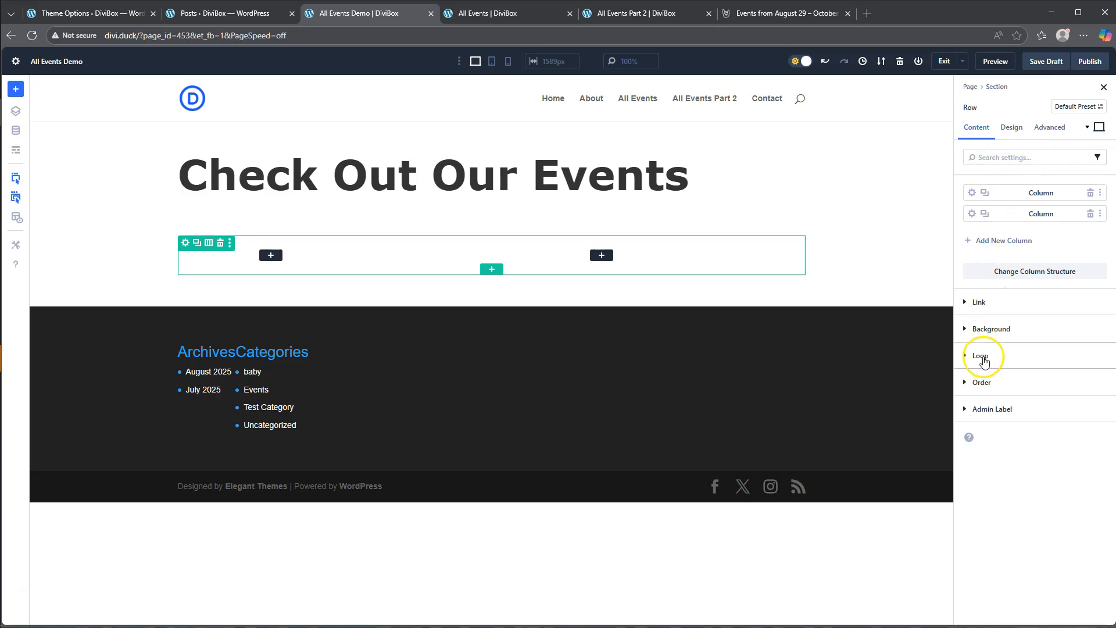
left_click(978, 390)
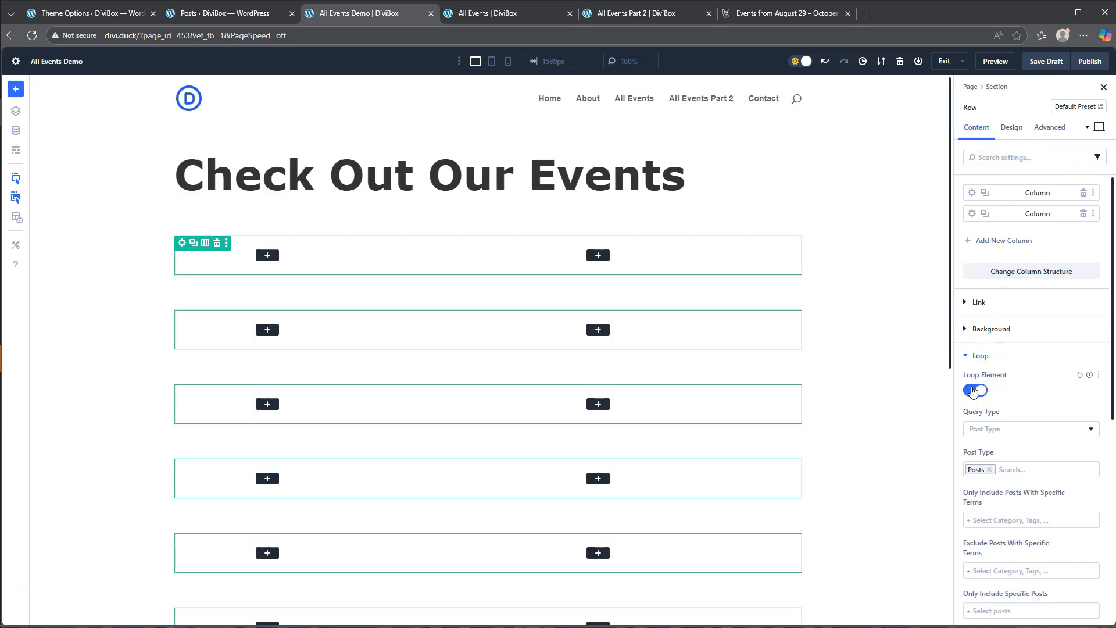
scroll(1000, 453, "down", 2)
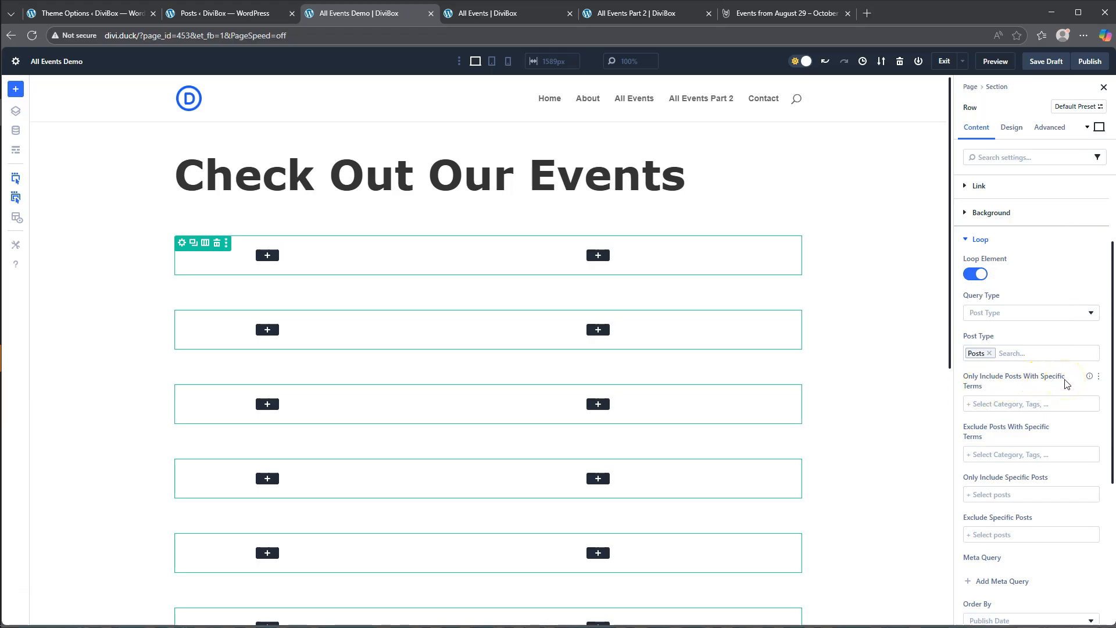
left_click(997, 403)
scroll(990, 511, "down", 1)
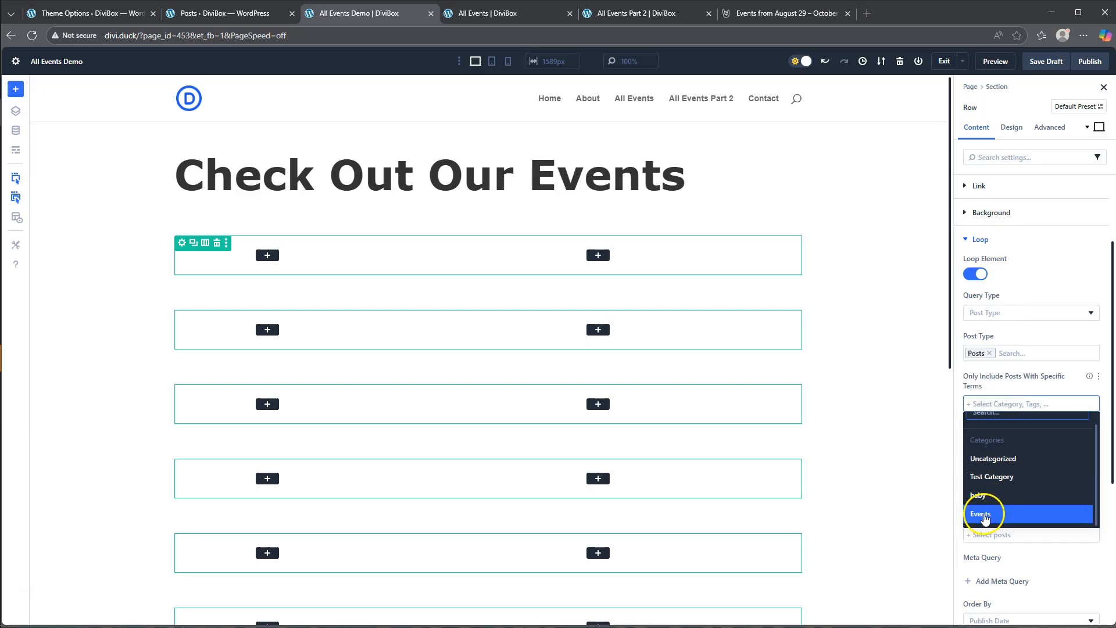
left_click(983, 514)
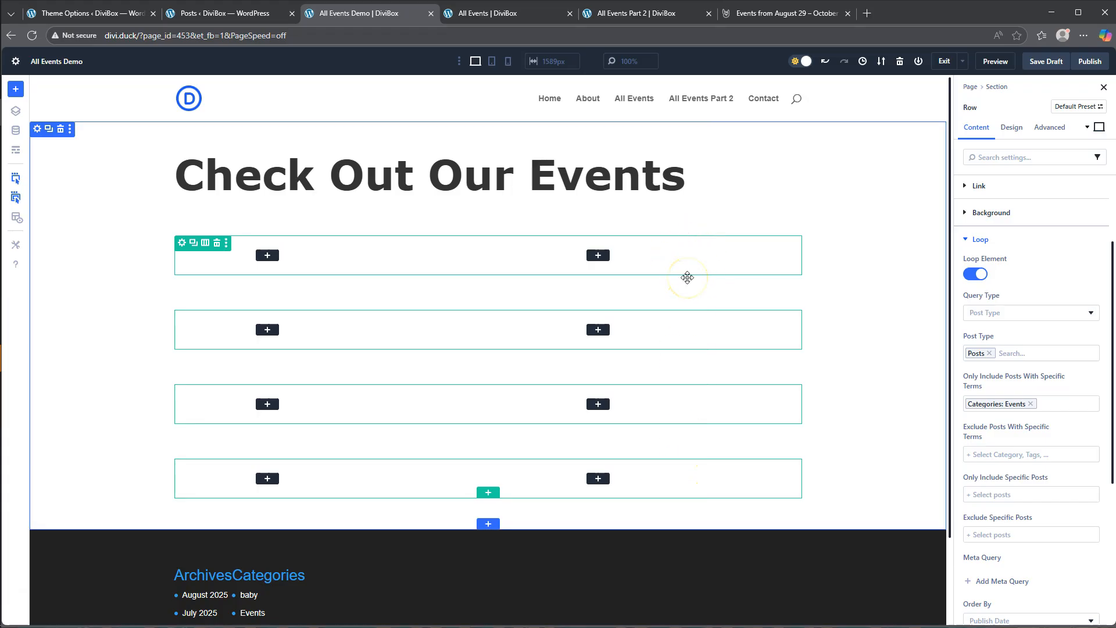
- Add a Text module to the narrow first column of the looped row
left_click(267, 256)
scroll(297, 401, "down", 5)
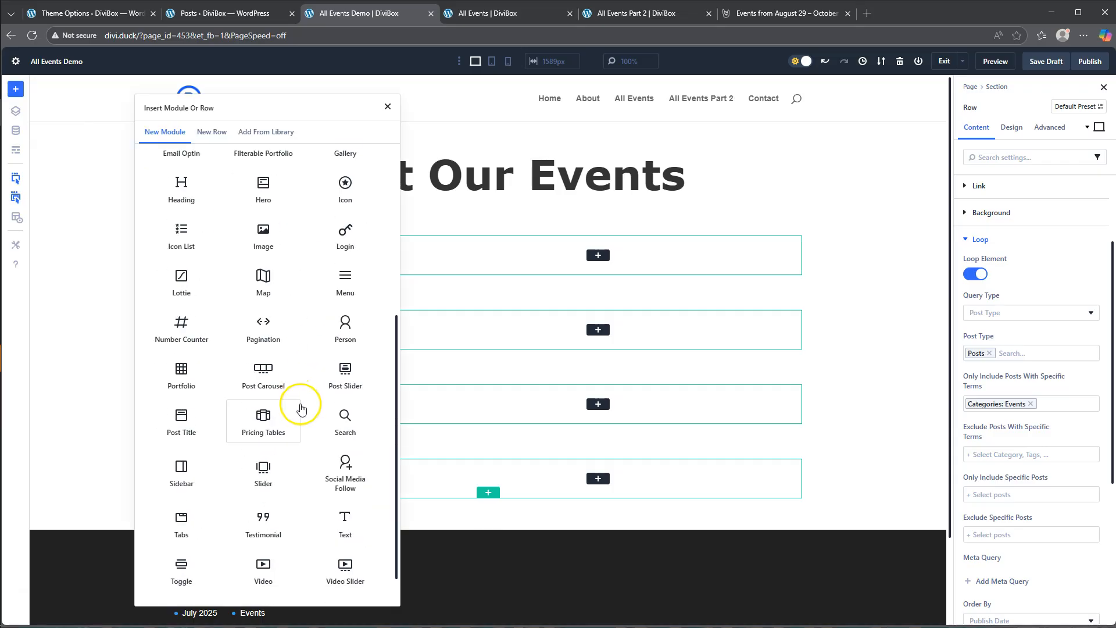
left_click(347, 475)
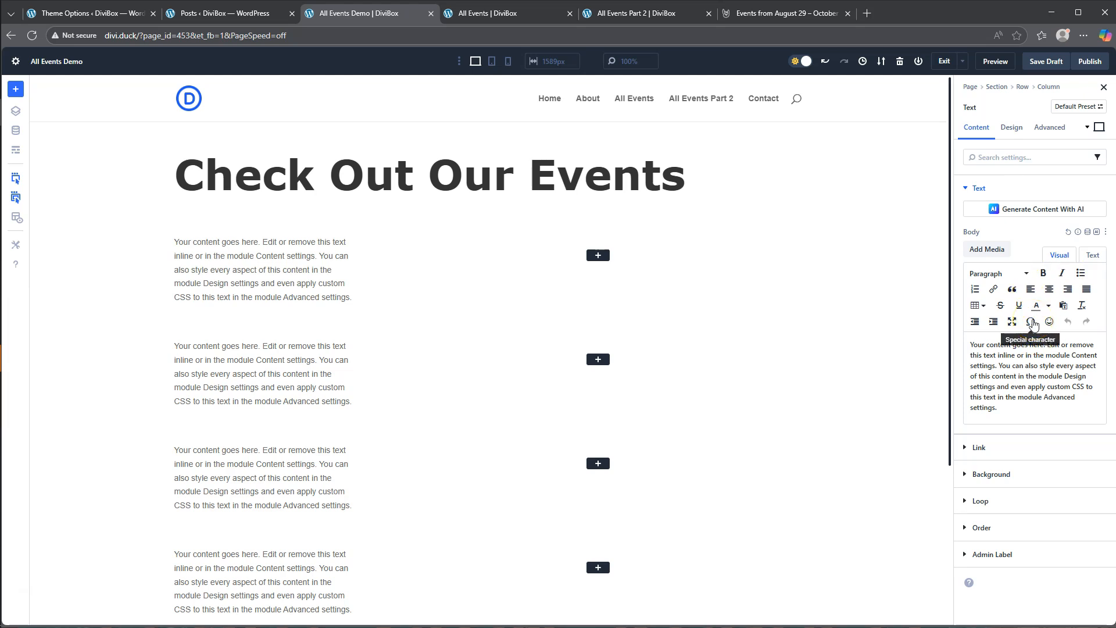
- Fill the Text module's body with the Loop Post Custom Field eventDay as dynamic content
left_click(1088, 232)
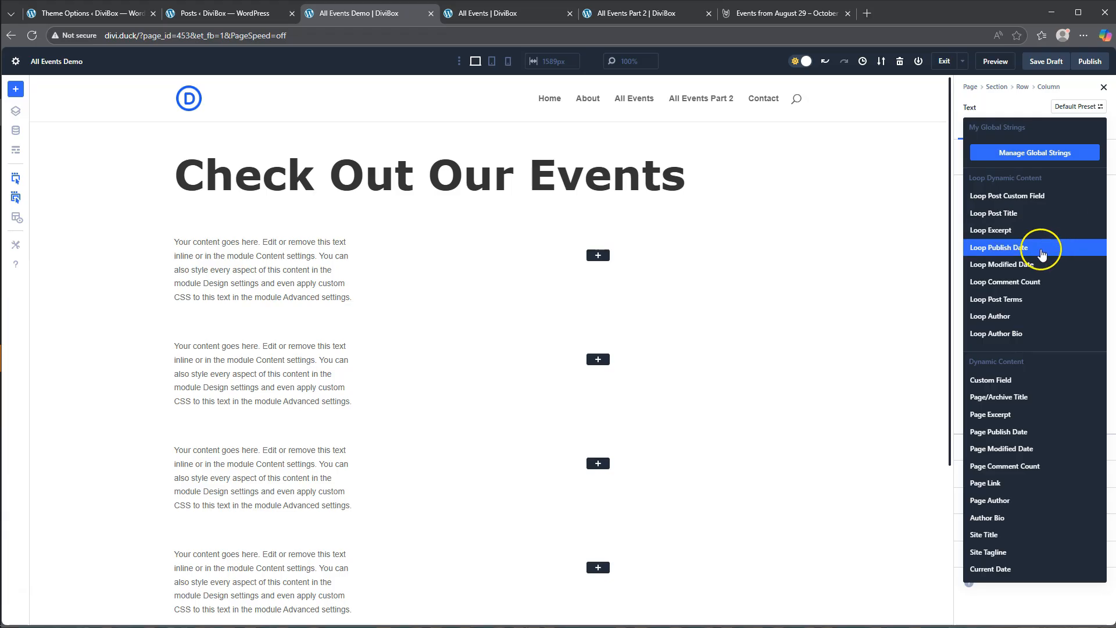
left_click(958, 165)
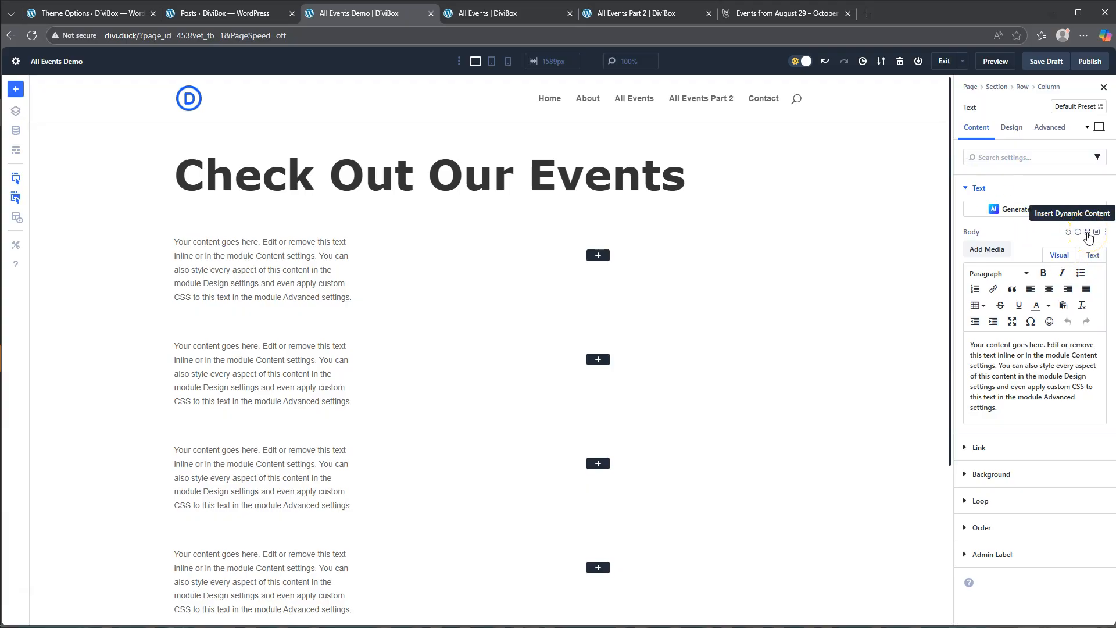
left_click(1088, 233)
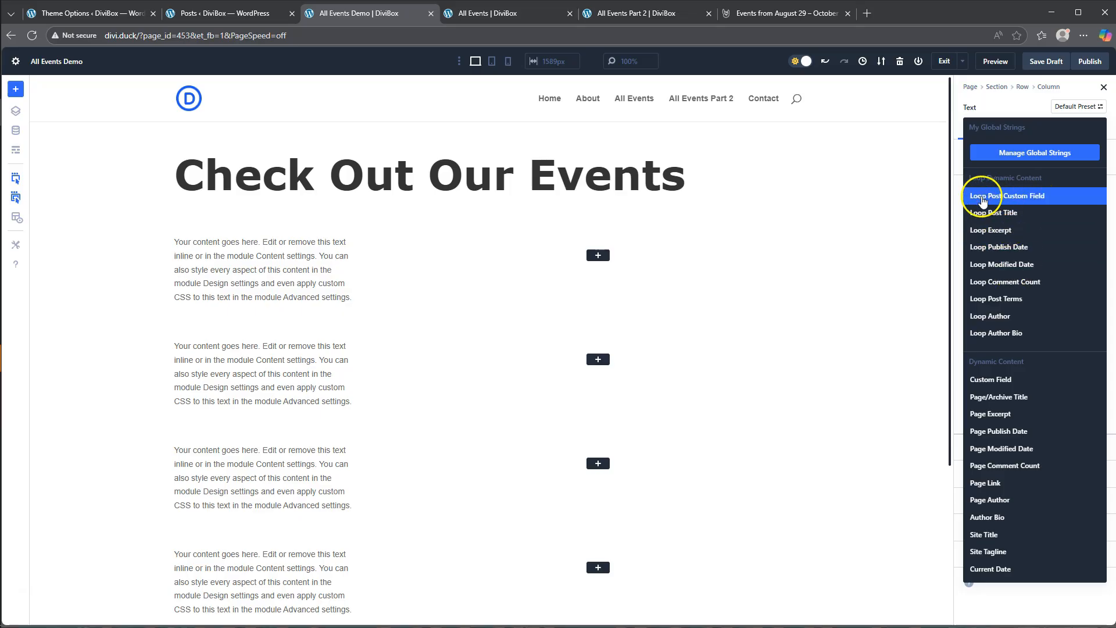
left_click(1031, 200)
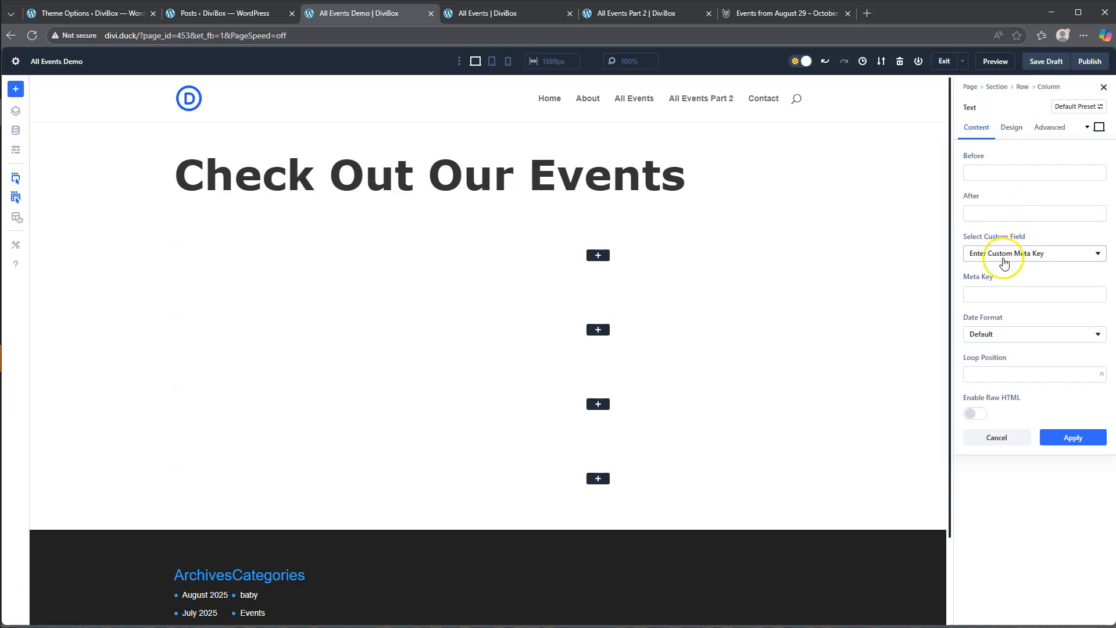
left_click(1030, 259)
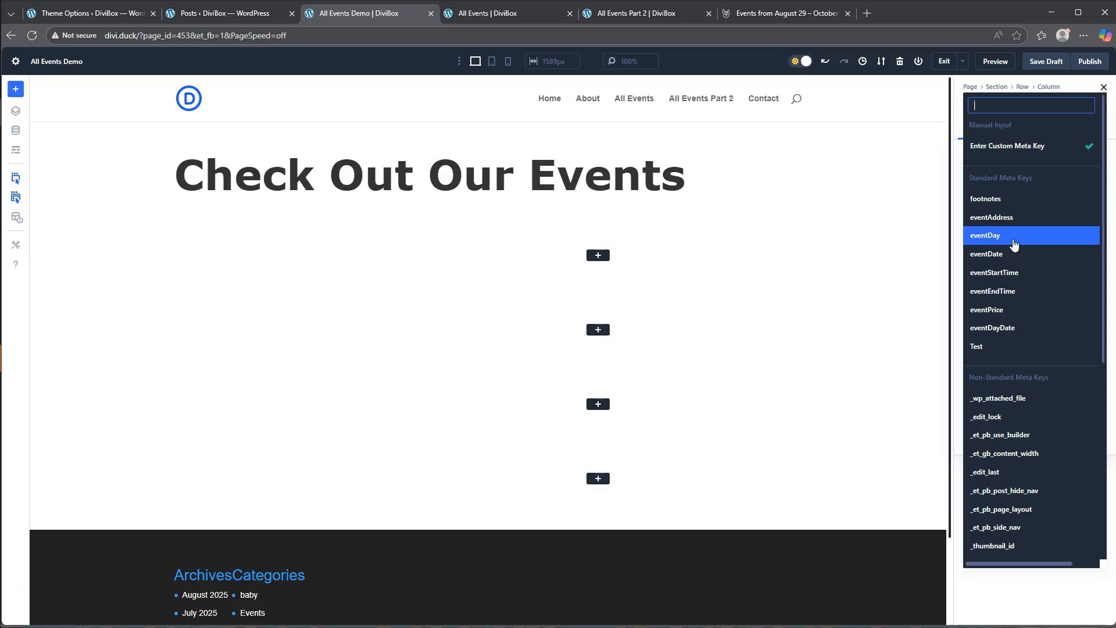
left_click(997, 237)
left_click(992, 236)
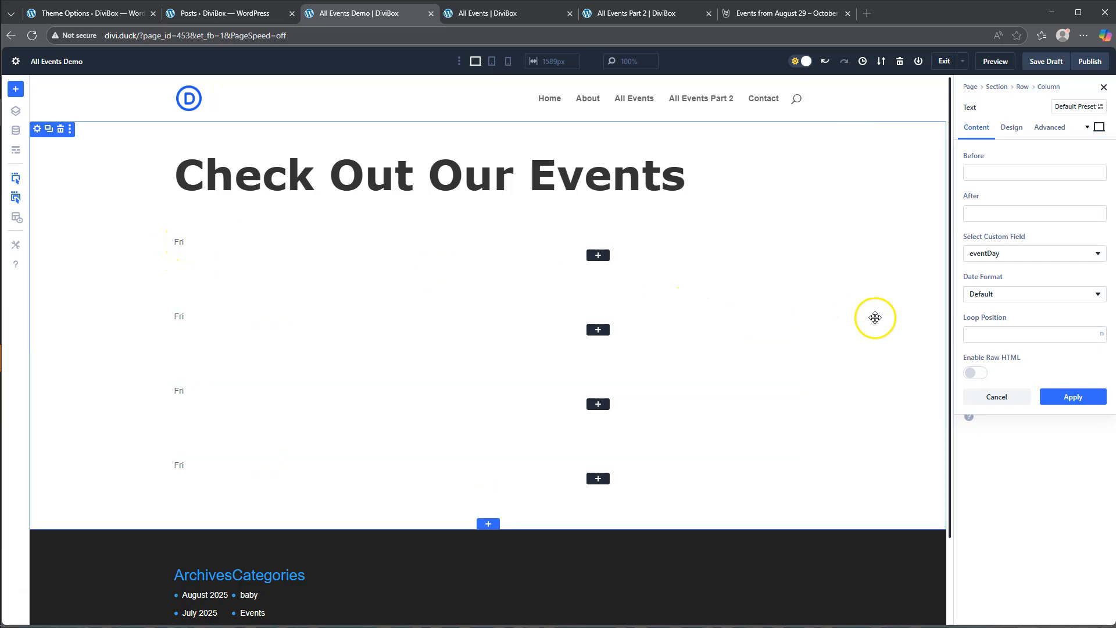
- Center the event day text and set its text size to 16 px
left_click(1012, 128)
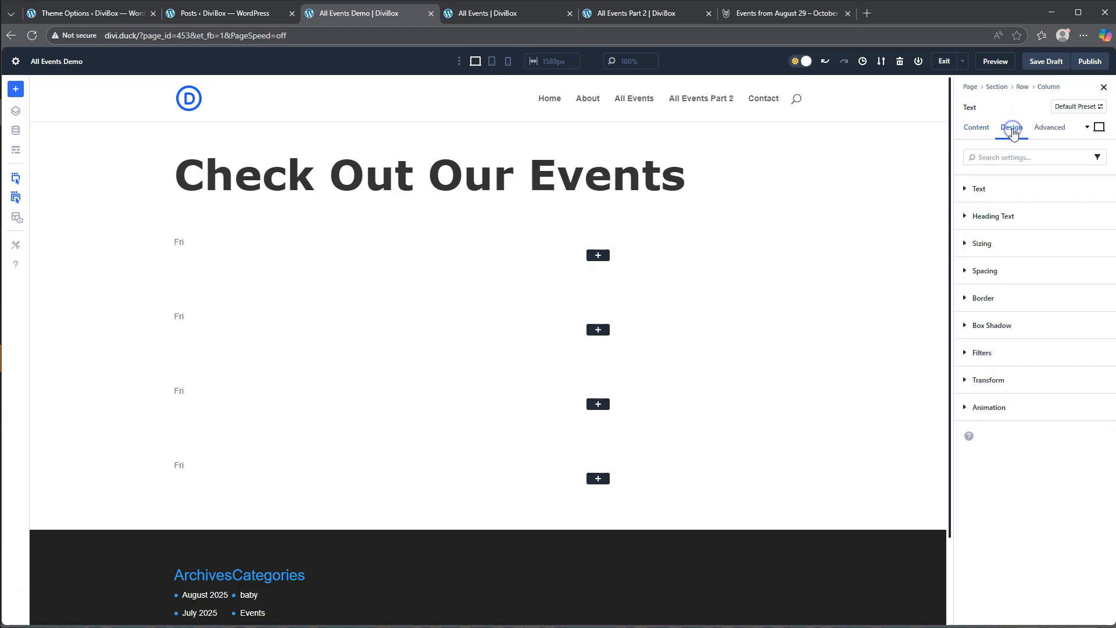
left_click(1002, 195)
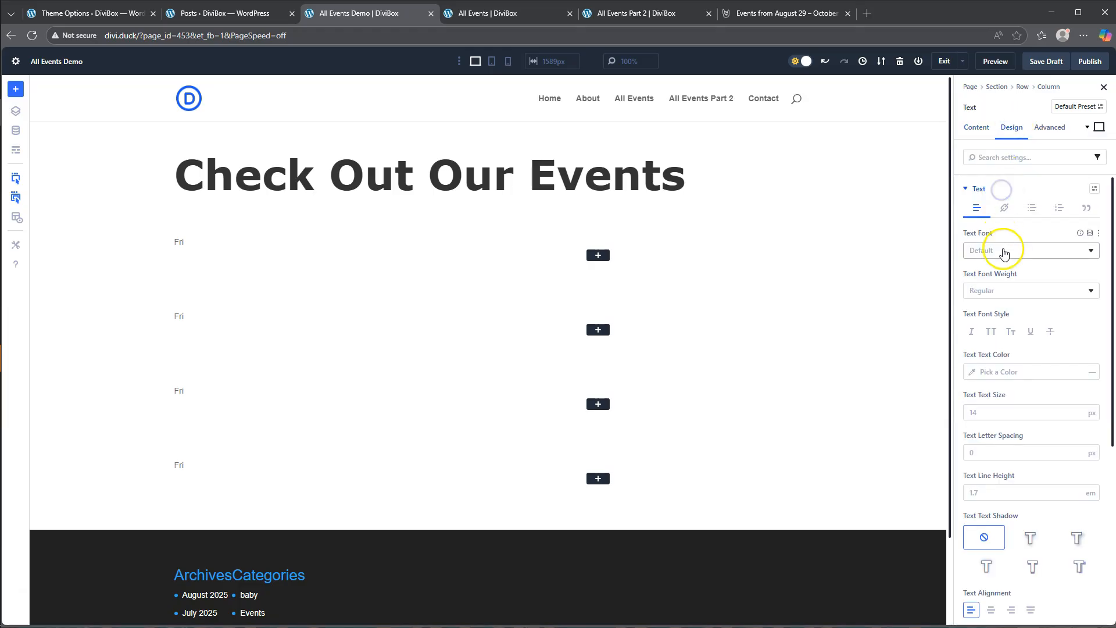
scroll(1015, 564, "down", 2)
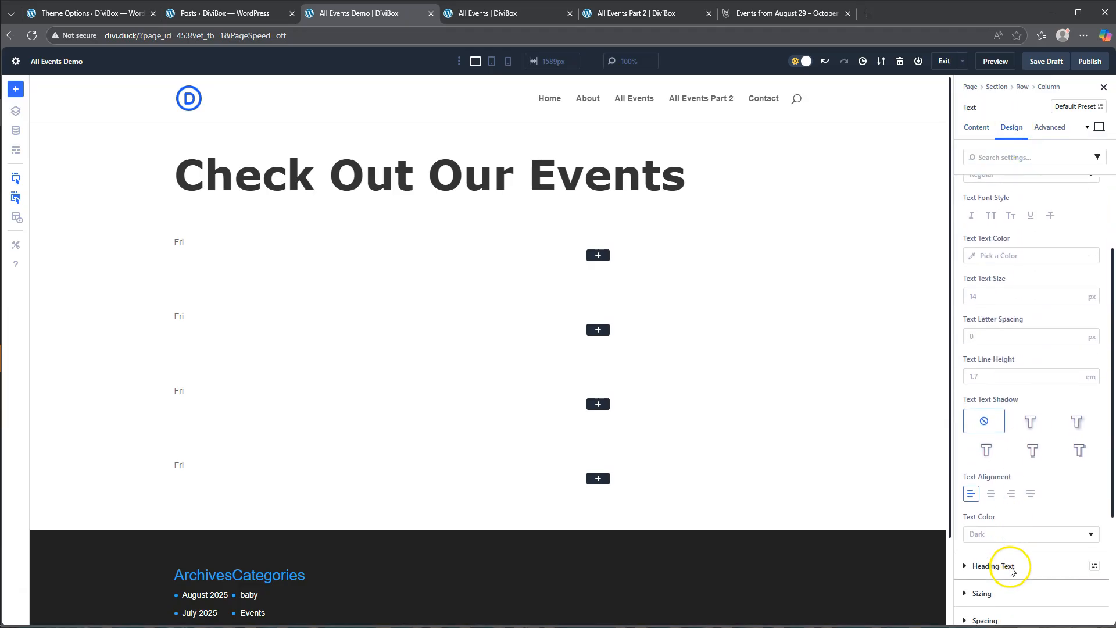
left_click(991, 496)
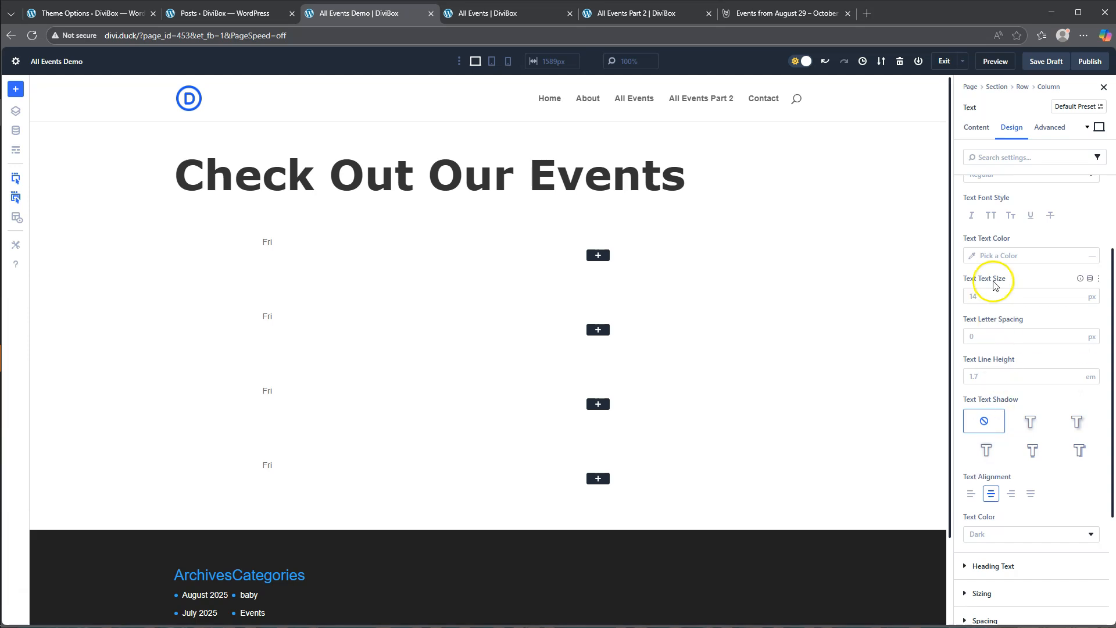
left_click(990, 298)
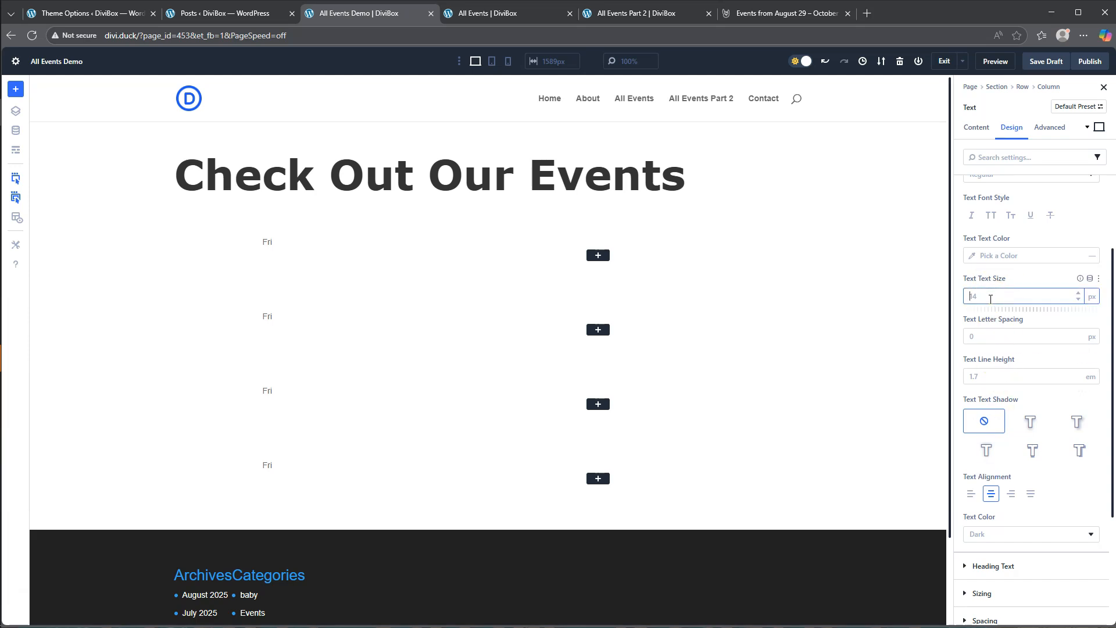
left_click(1018, 279)
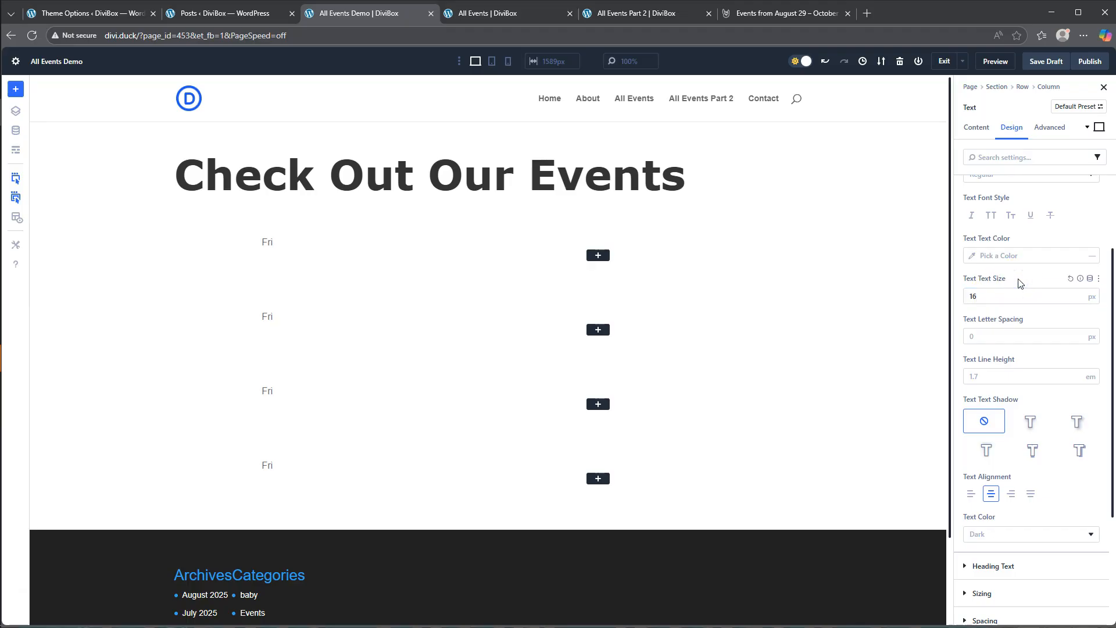
left_click(1014, 255)
left_click(1038, 290)
- Add a second Text module below the event day in the narrow first column
mouse_move(288, 240)
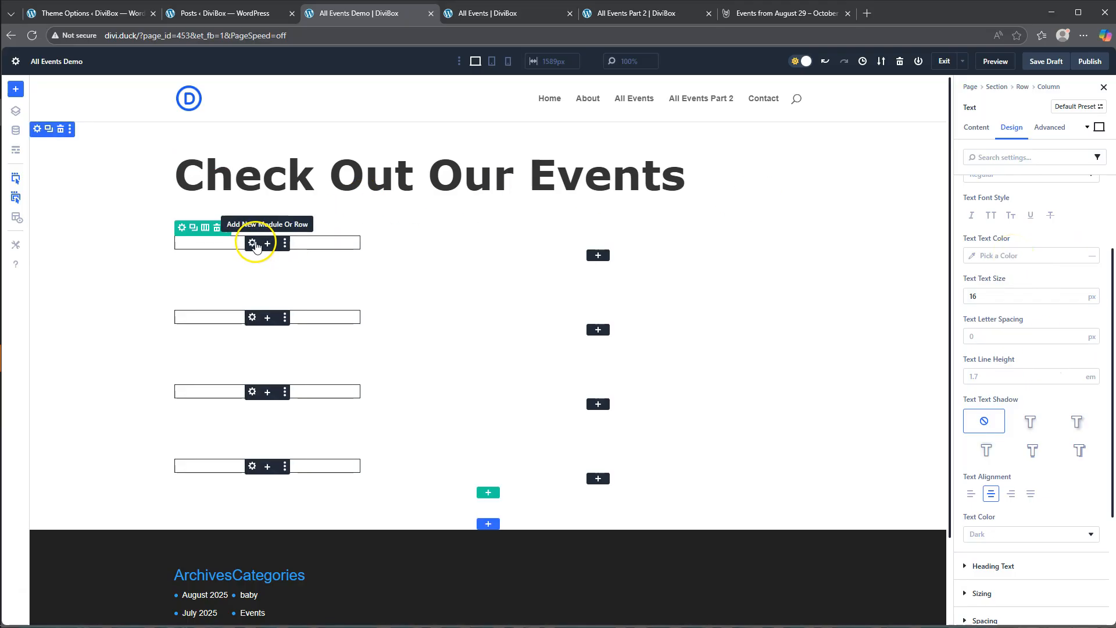
left_click(267, 244)
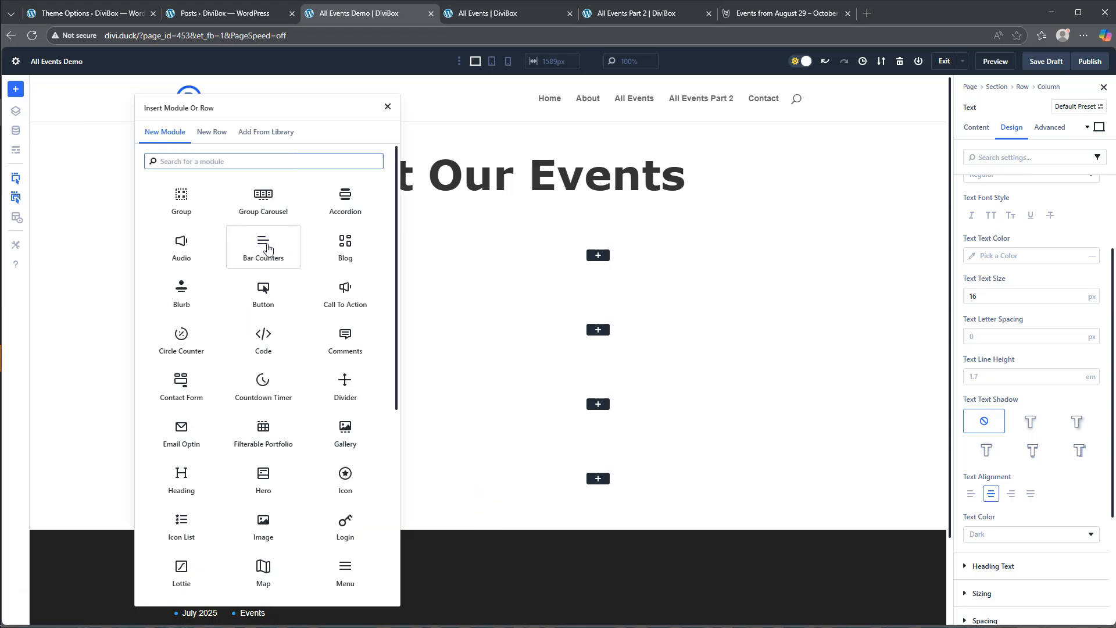
scroll(269, 348, "down", 5)
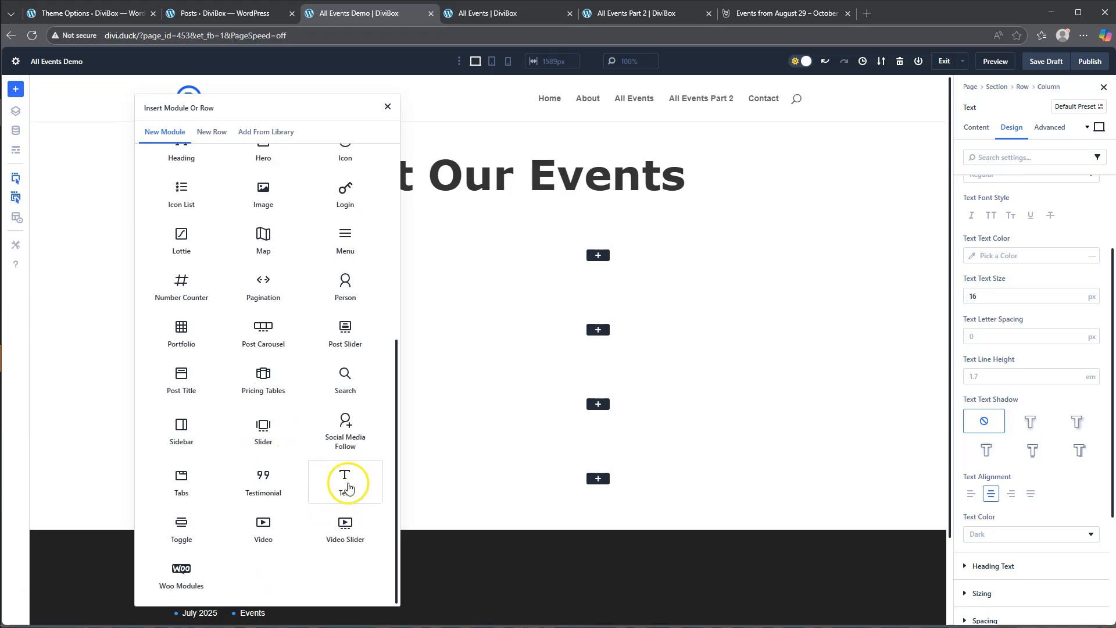
left_click(348, 482)
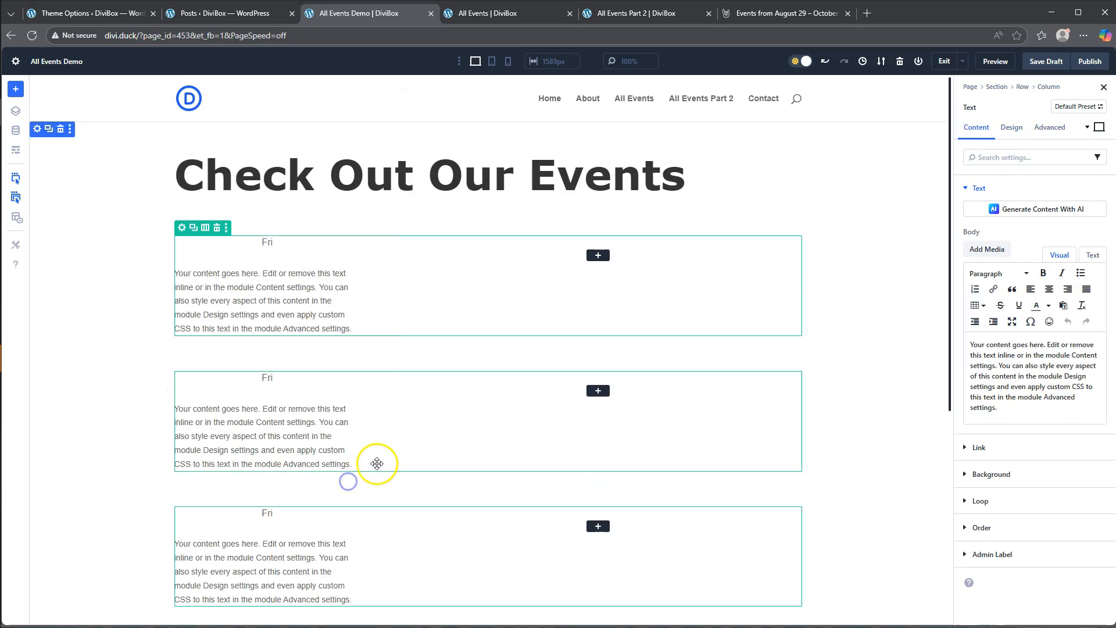
- Fill the new Text module's body with the Loop Post Custom Field eventDayDate and apply it
left_click(1089, 234)
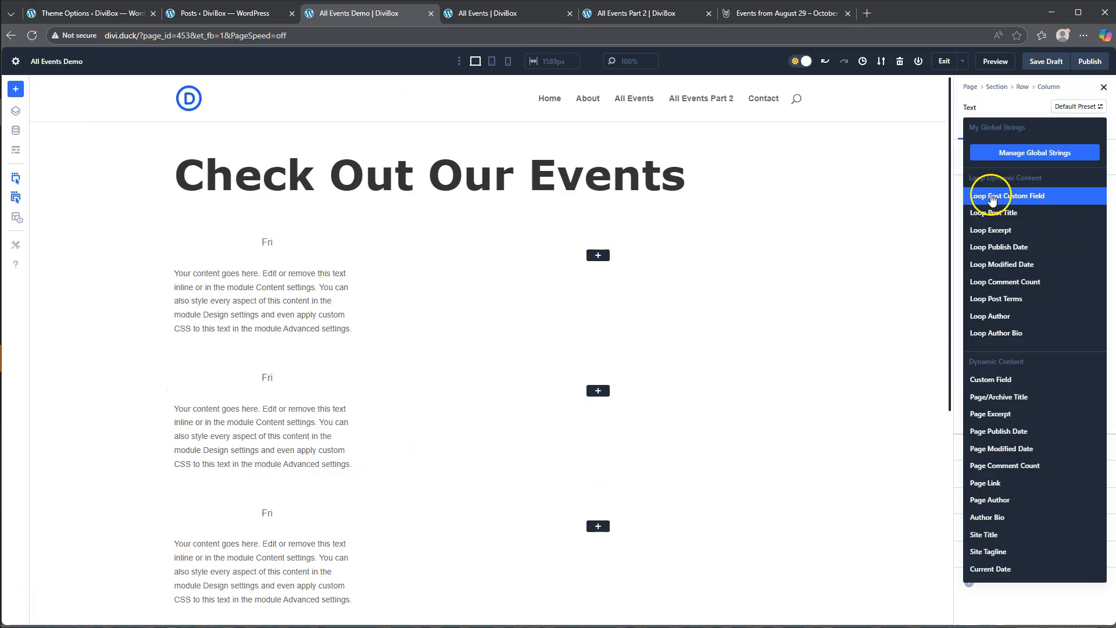
left_click(1017, 199)
left_click(1030, 255)
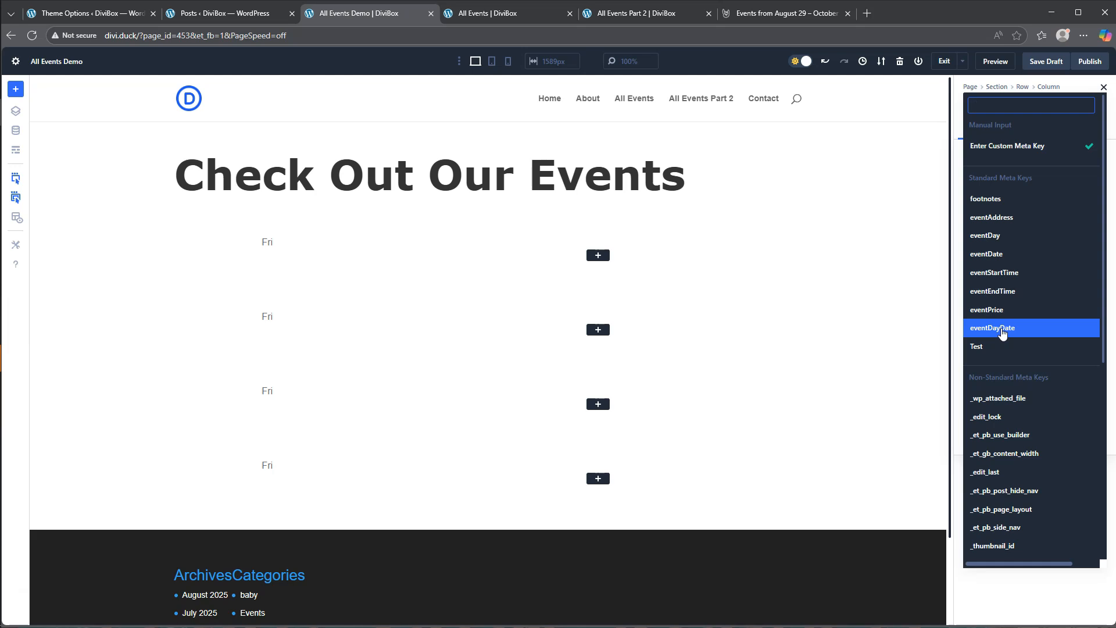
left_click(1002, 329)
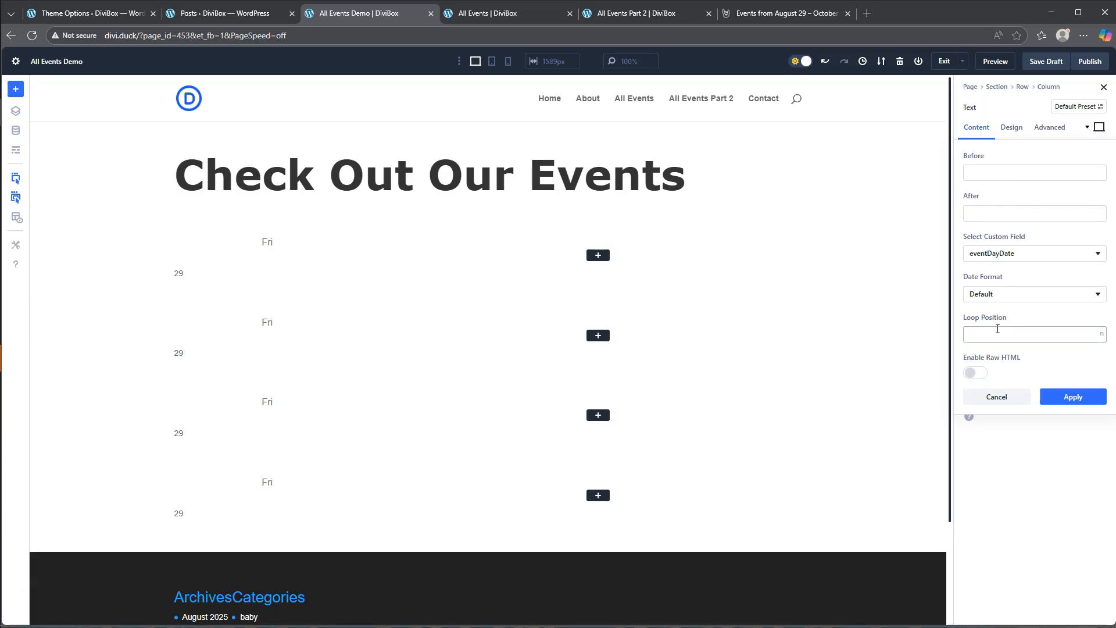
left_click(1079, 399)
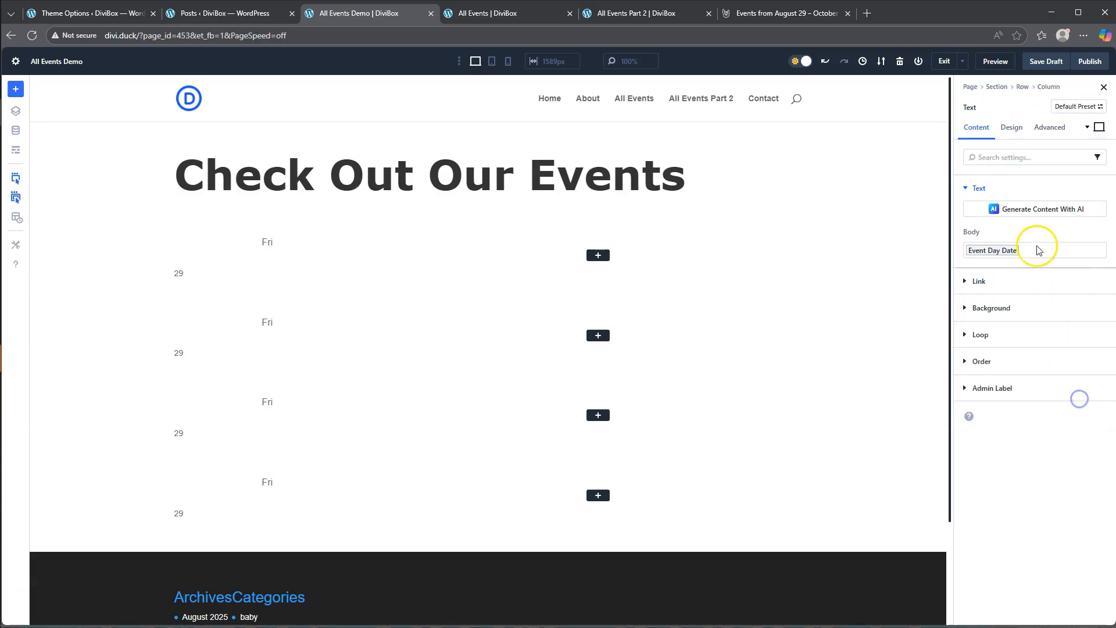
- Style the day-date text in Verdana with Bold weight and 18 px size, and center it
left_click(1012, 128)
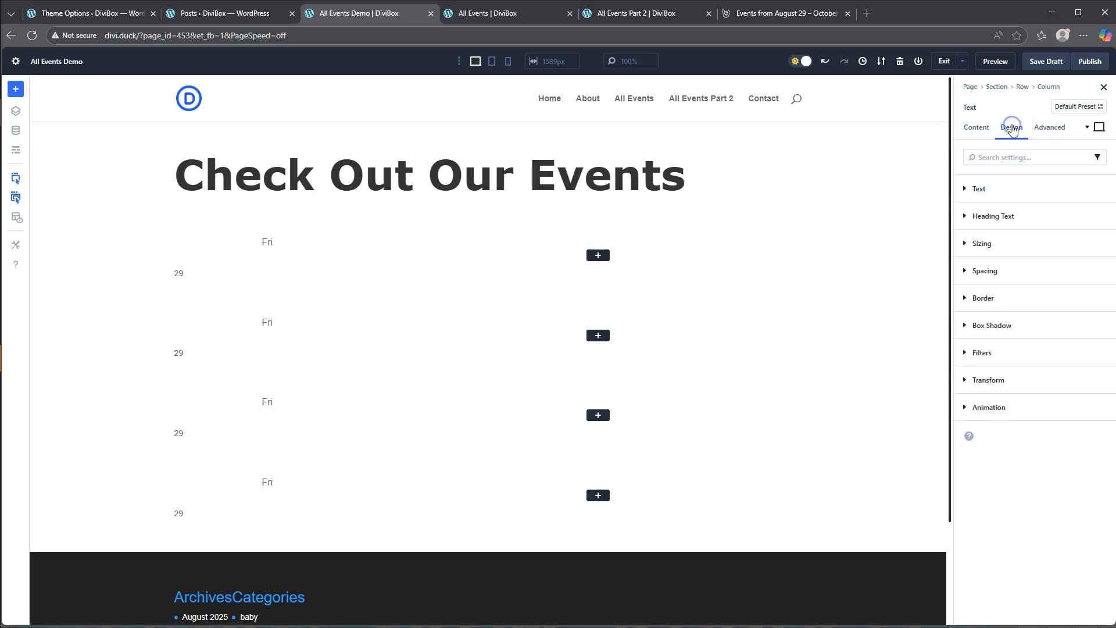
left_click(980, 188)
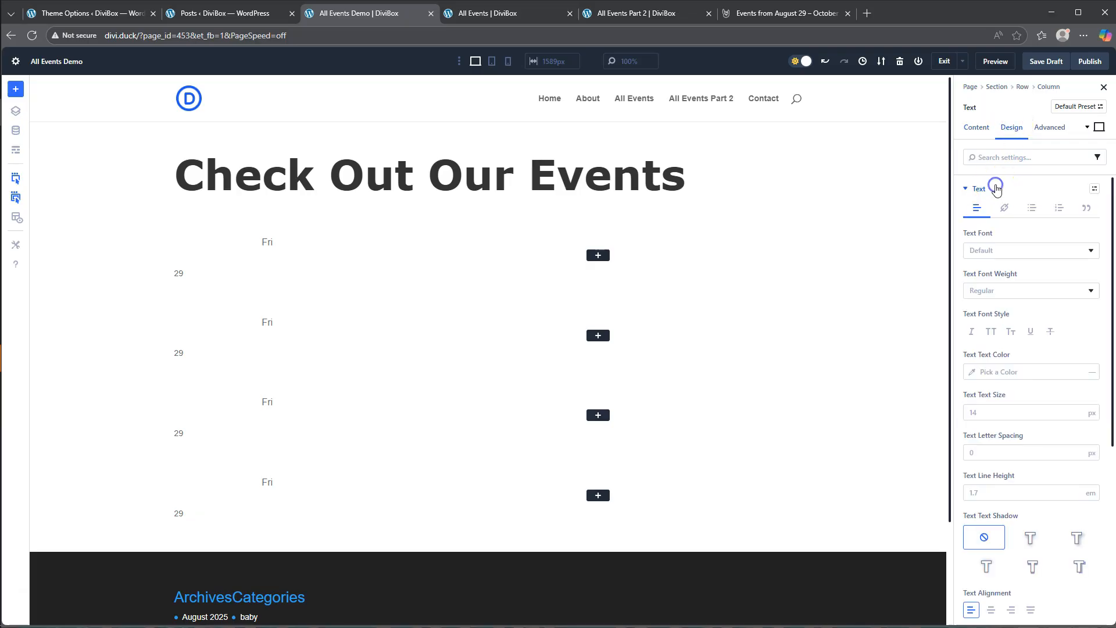
left_click(1012, 259)
left_click(1009, 299)
left_click(1007, 294)
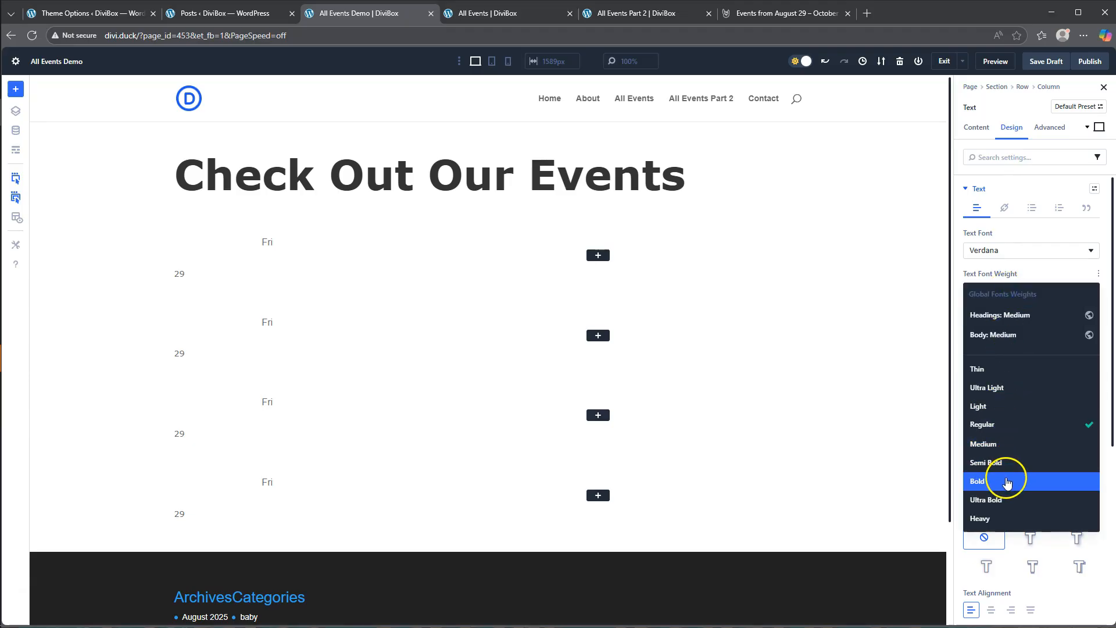
left_click(1008, 482)
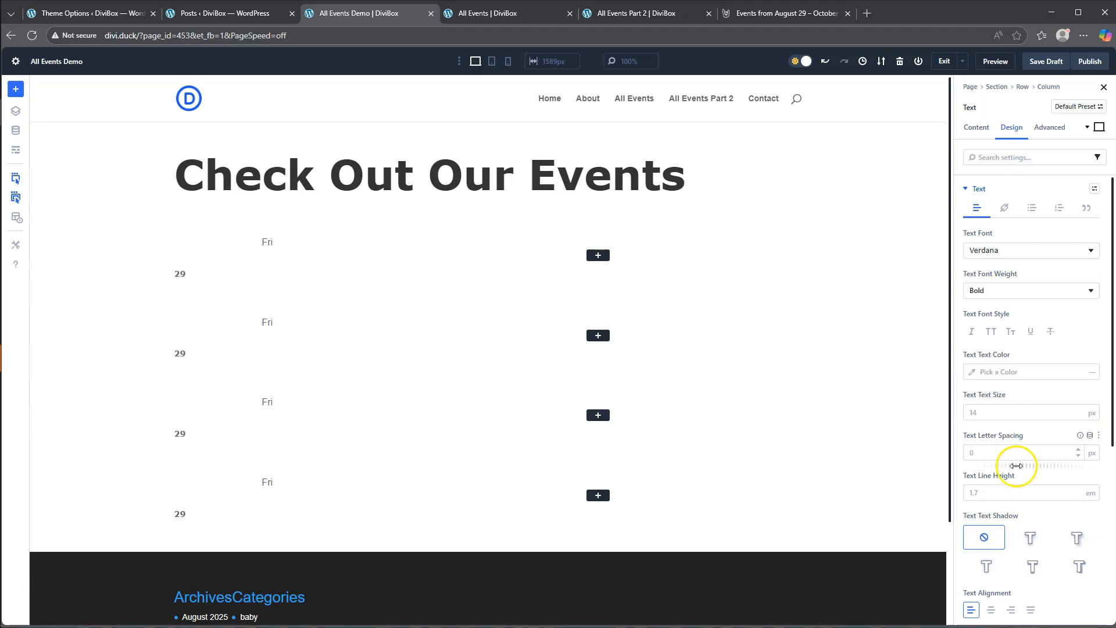
left_click(957, 412)
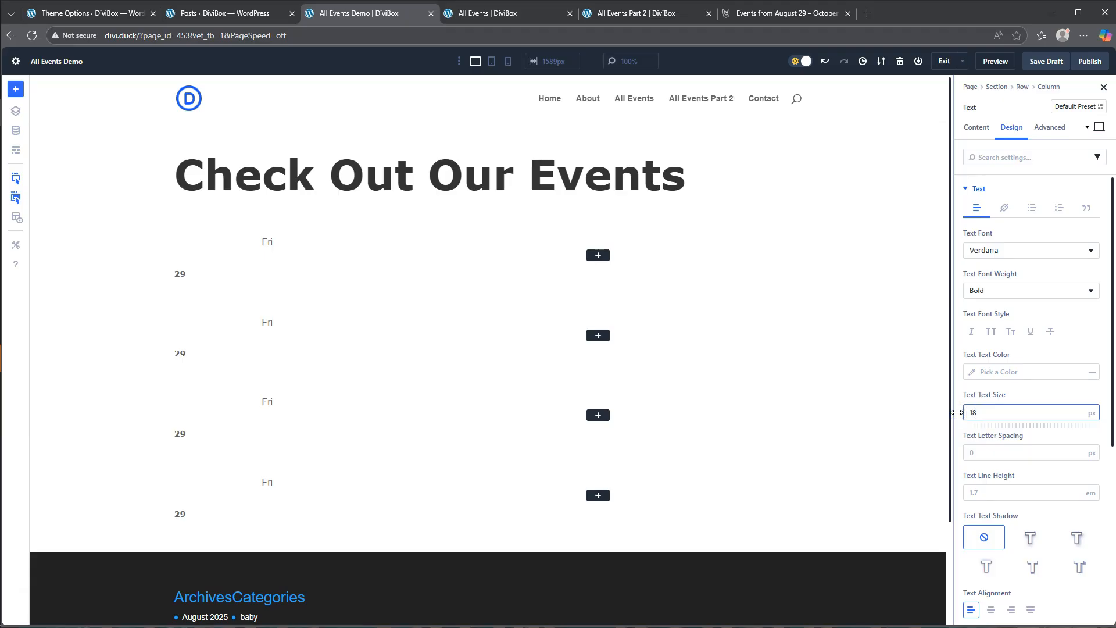
left_click(1034, 396)
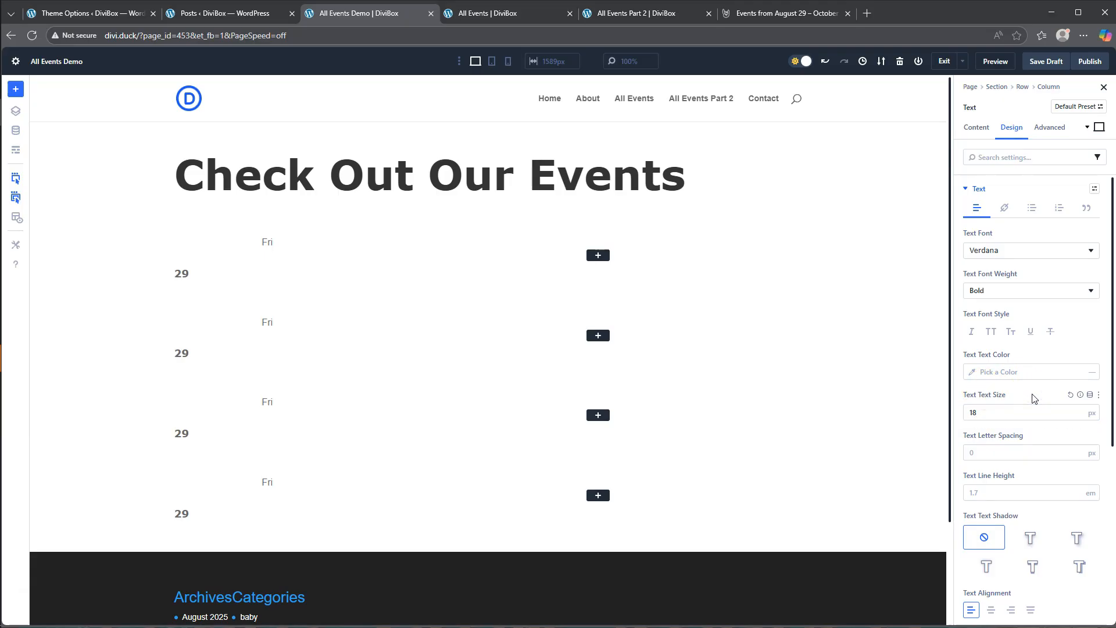
left_click(991, 610)
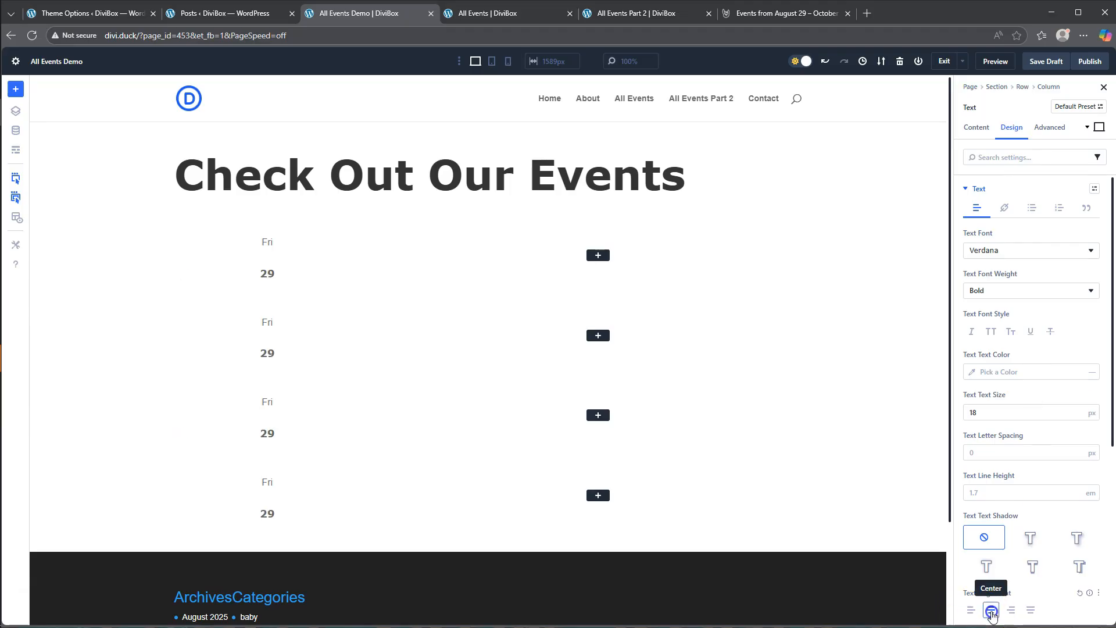
- Set the day-date Text module's top margin to -25 px
left_click(979, 189)
left_click(988, 270)
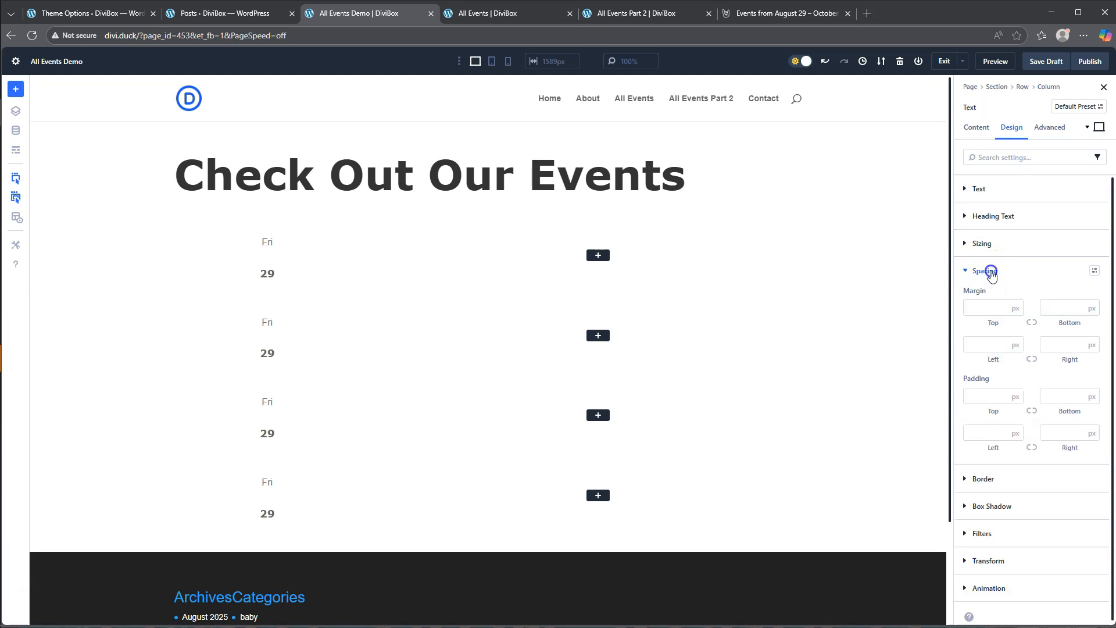
left_click(987, 308)
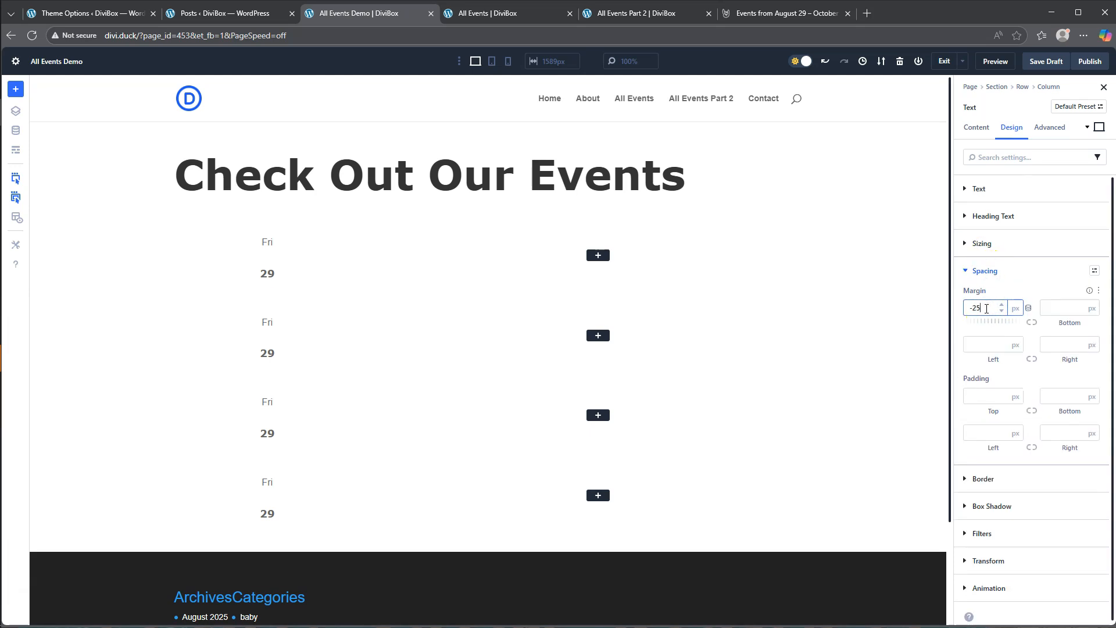
left_click(1008, 290)
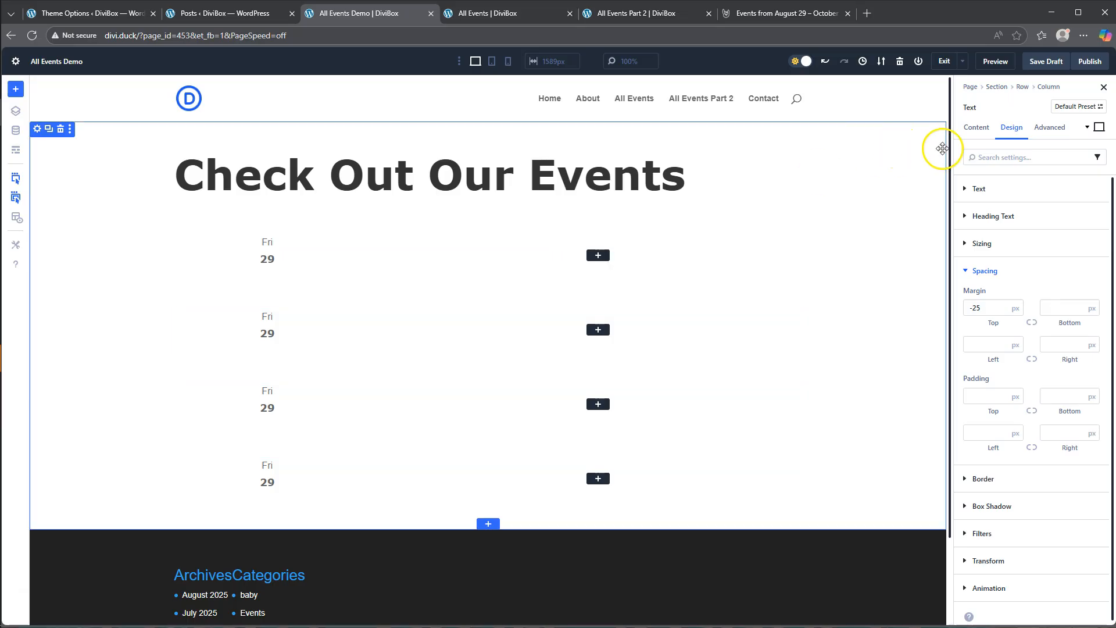
- Insert a nested two-column row in the looped row's wide second column, with a wide first column and a narrow second
left_click(976, 127)
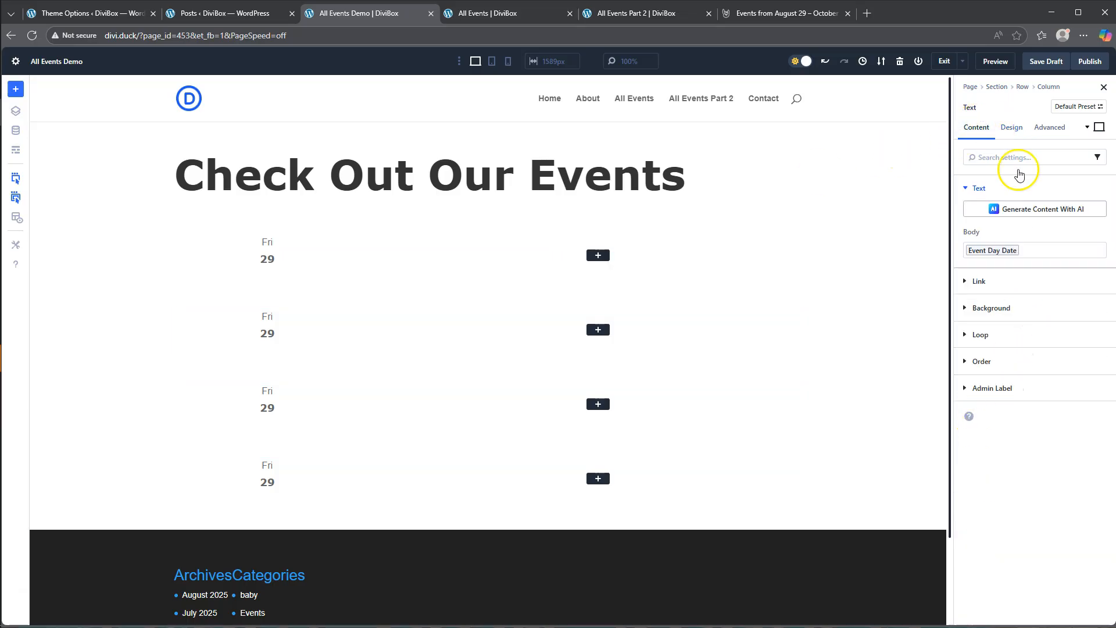
left_click(1023, 87)
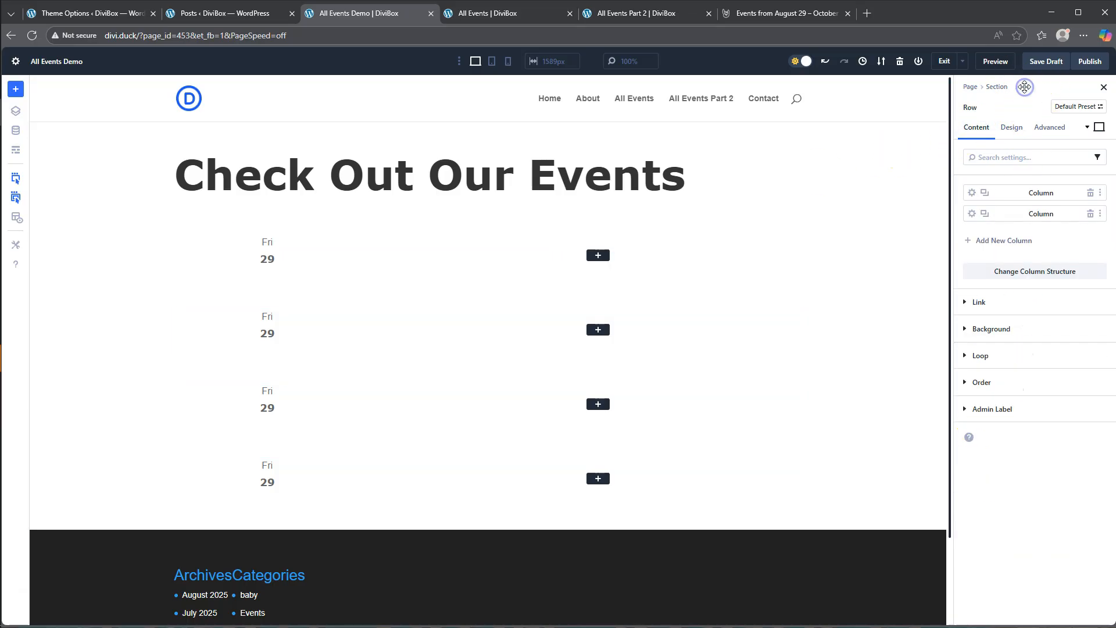
left_click(972, 214)
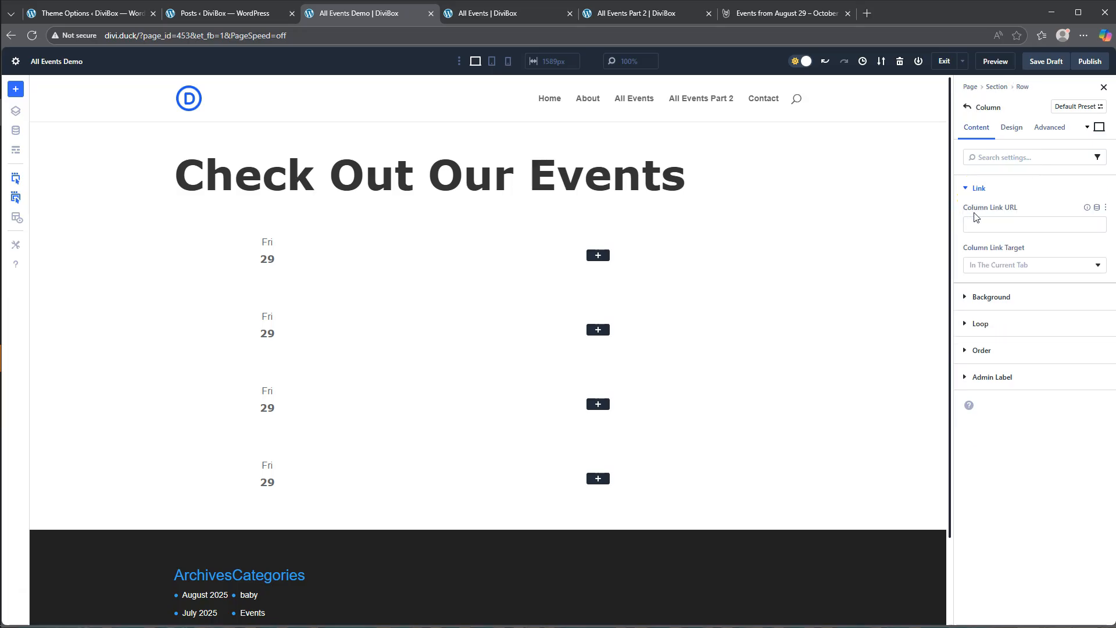
left_click(598, 257)
left_click(542, 133)
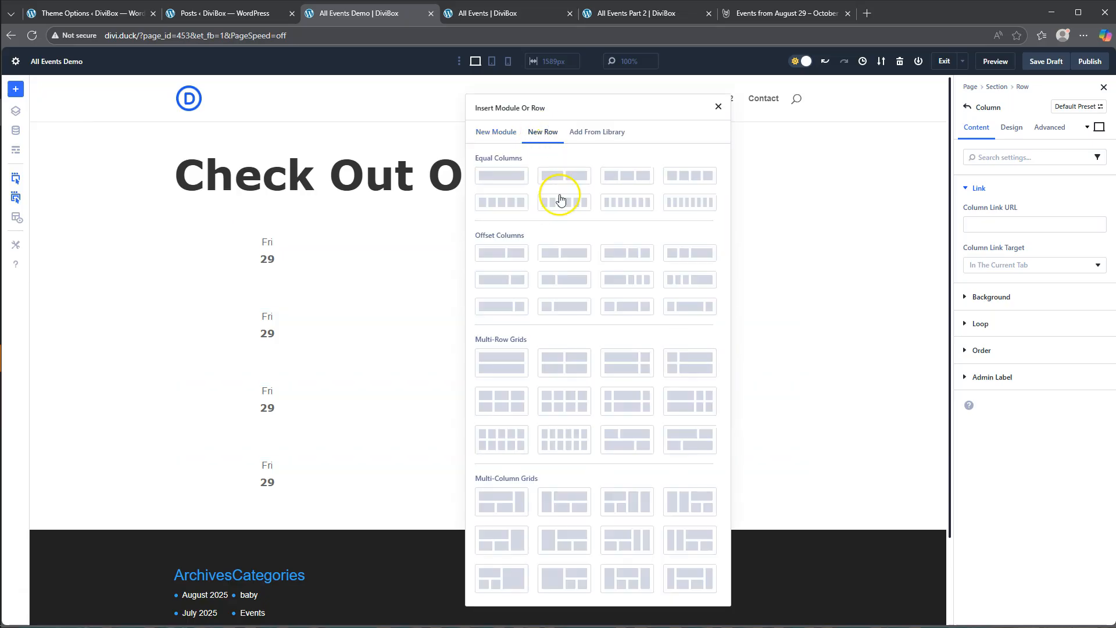
left_click(507, 282)
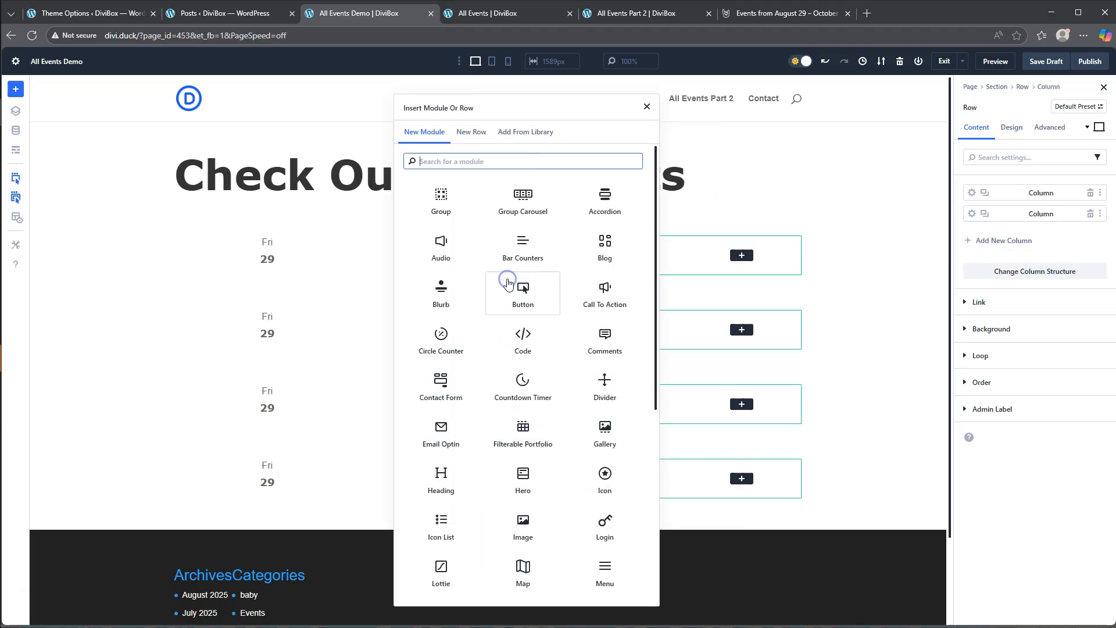
- Add an Image module to the narrow second column of the nested row
left_click(647, 109)
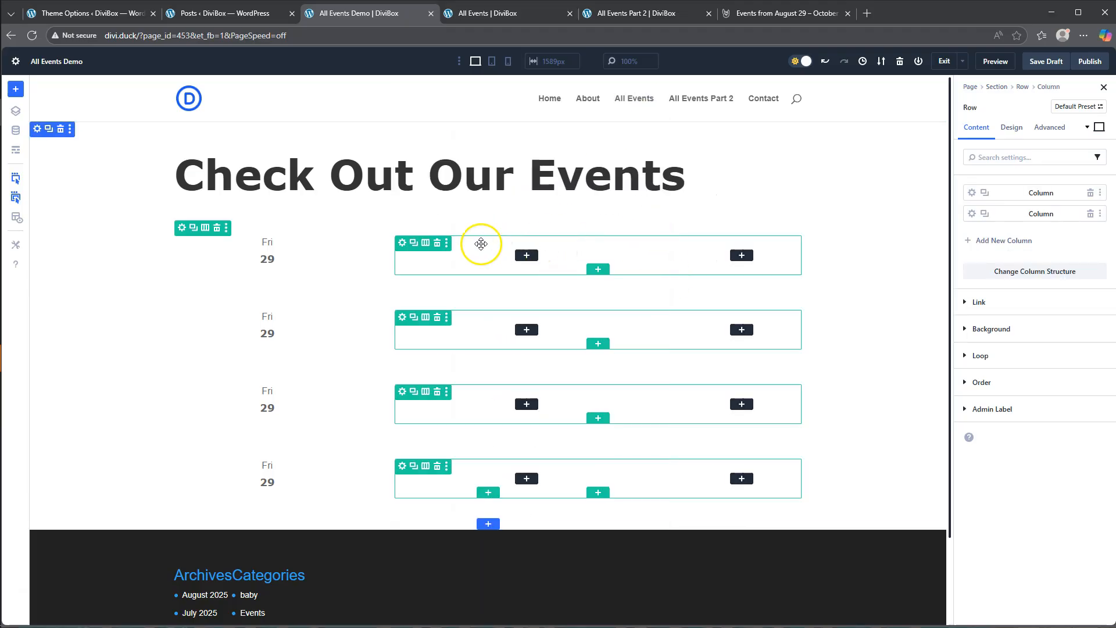
left_click(742, 257)
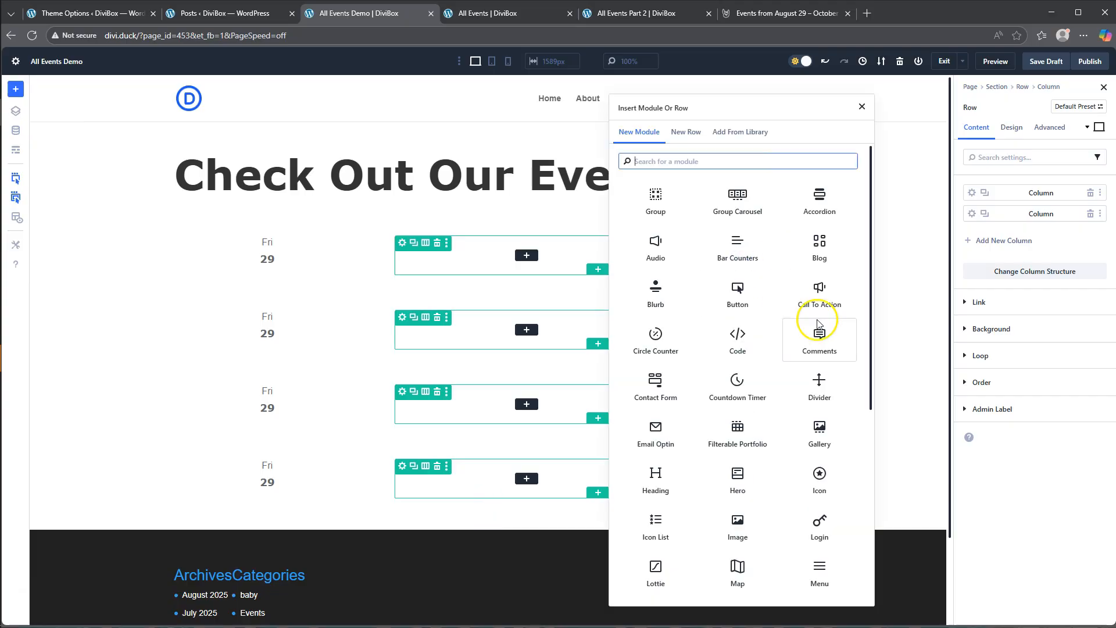
left_click(737, 526)
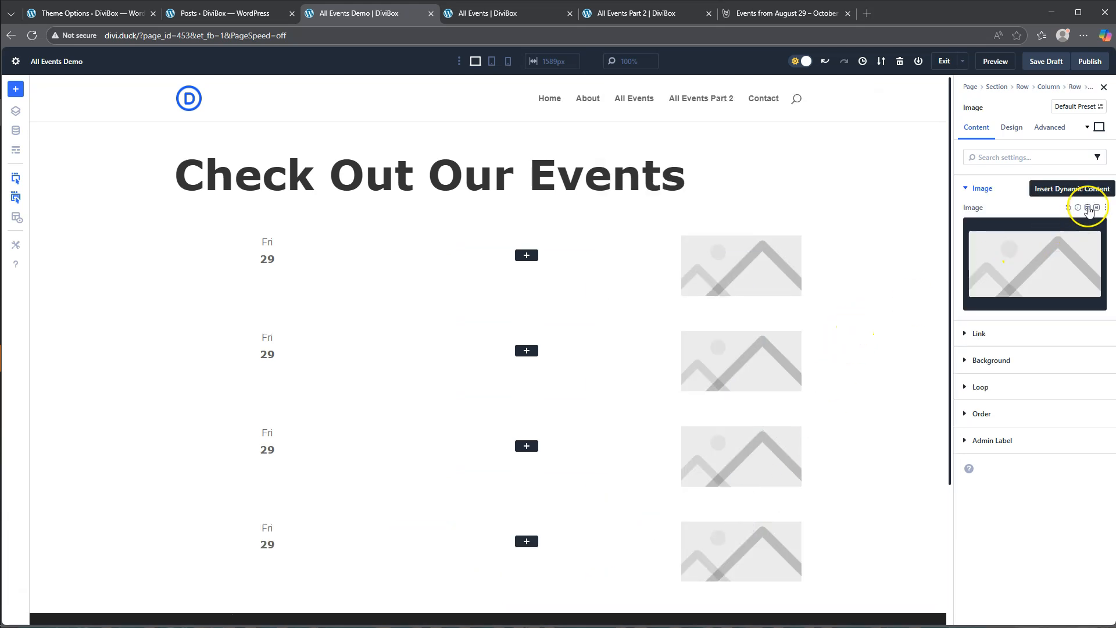
- Set the Image module's source to the Loop Featured Image and apply it with the Large (1024x1024) thumbnail size
left_click(1088, 210)
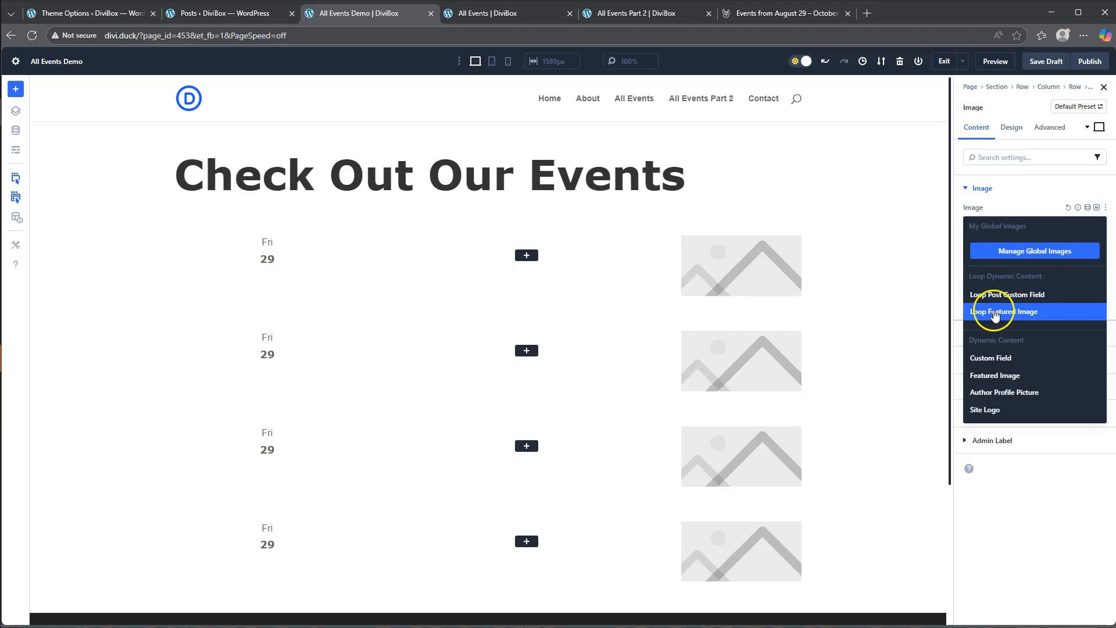
left_click(1023, 314)
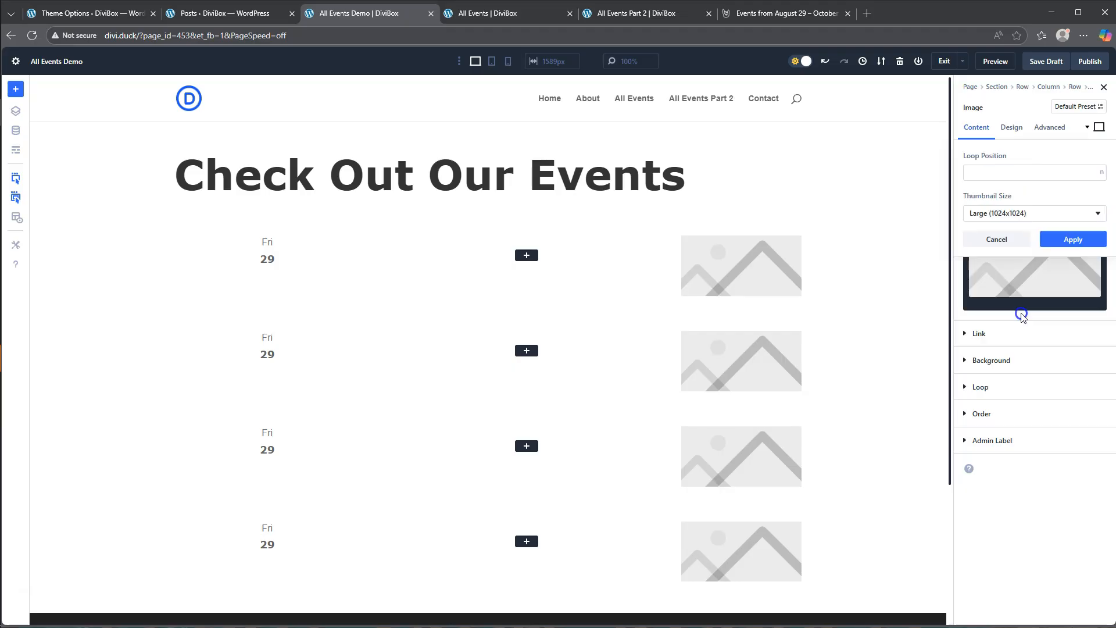
scroll(764, 292, "down", 5)
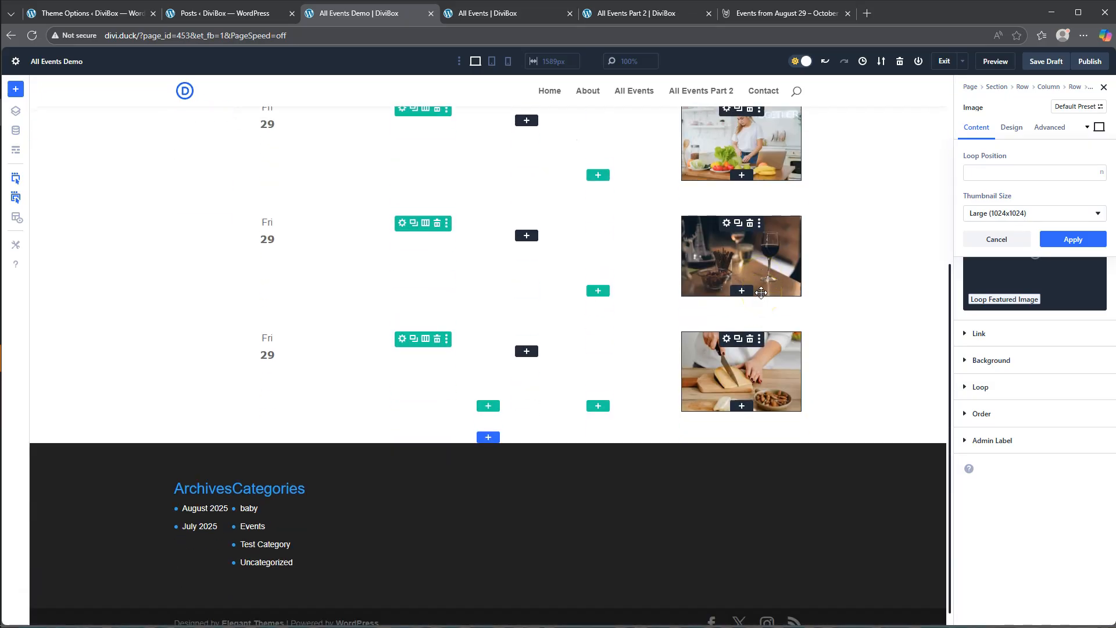
scroll(761, 292, "up", 4)
left_click(766, 255)
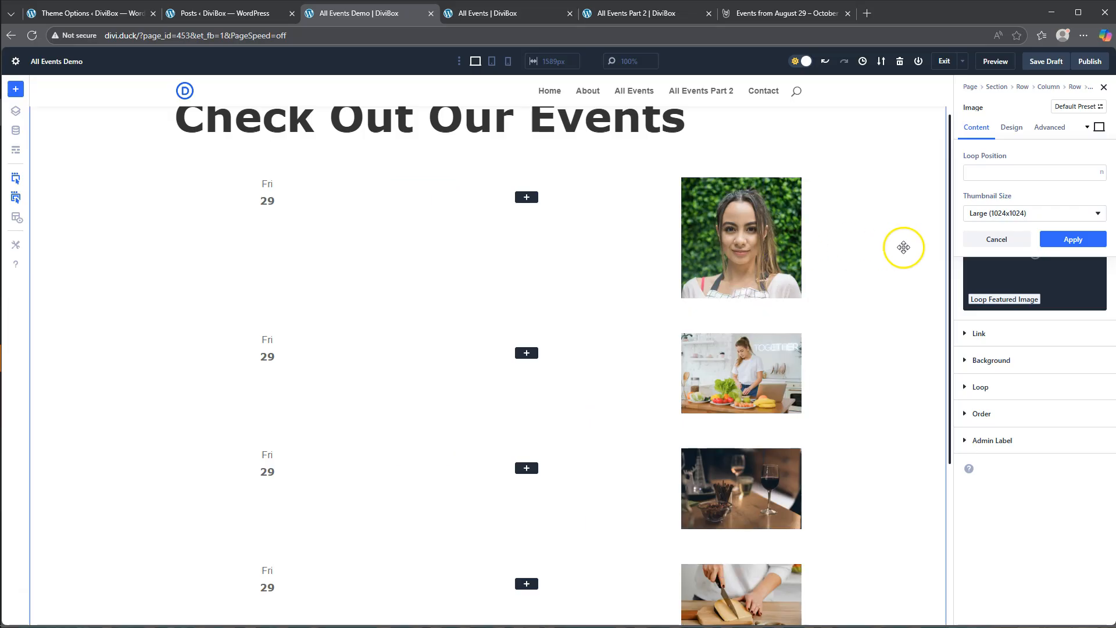
left_click(1068, 241)
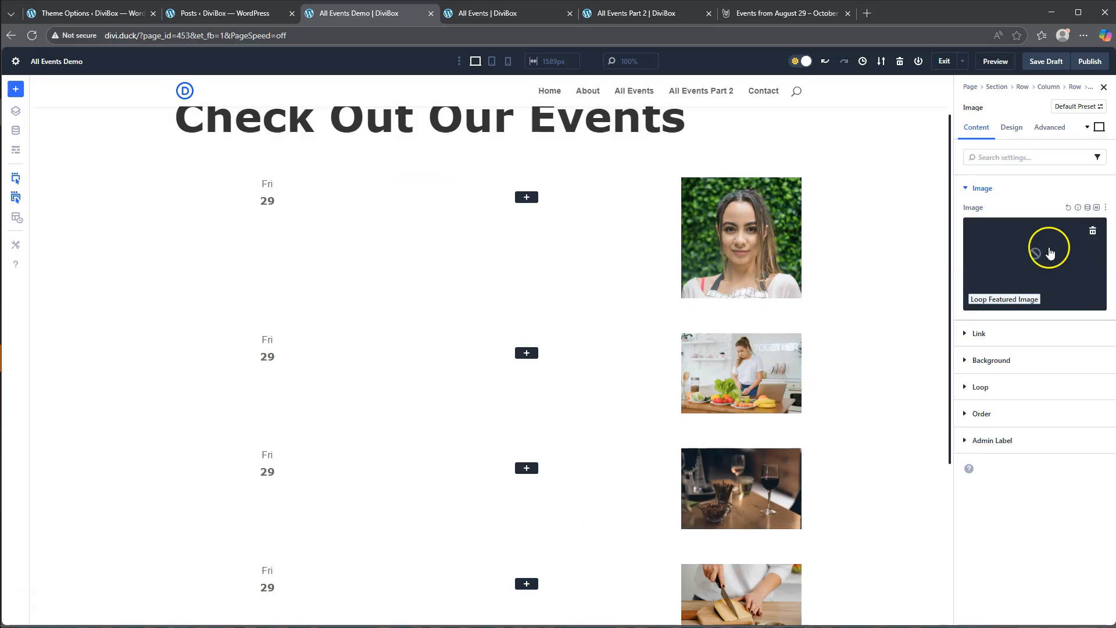
- Add a Button module below the featured image and set its text to See Event
left_click(742, 292)
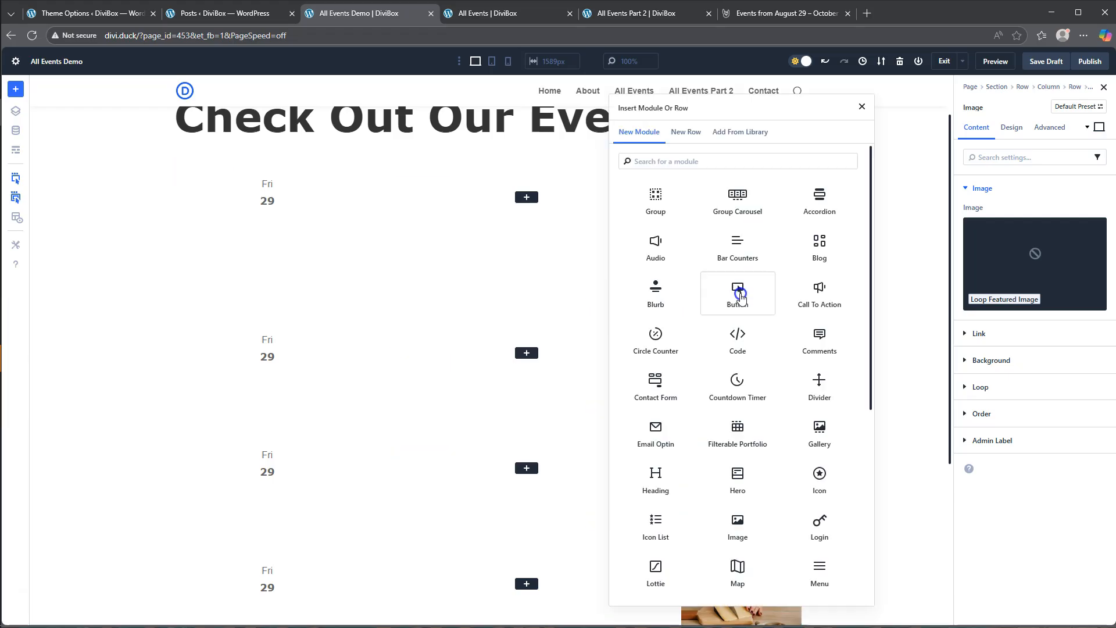
left_click(738, 296)
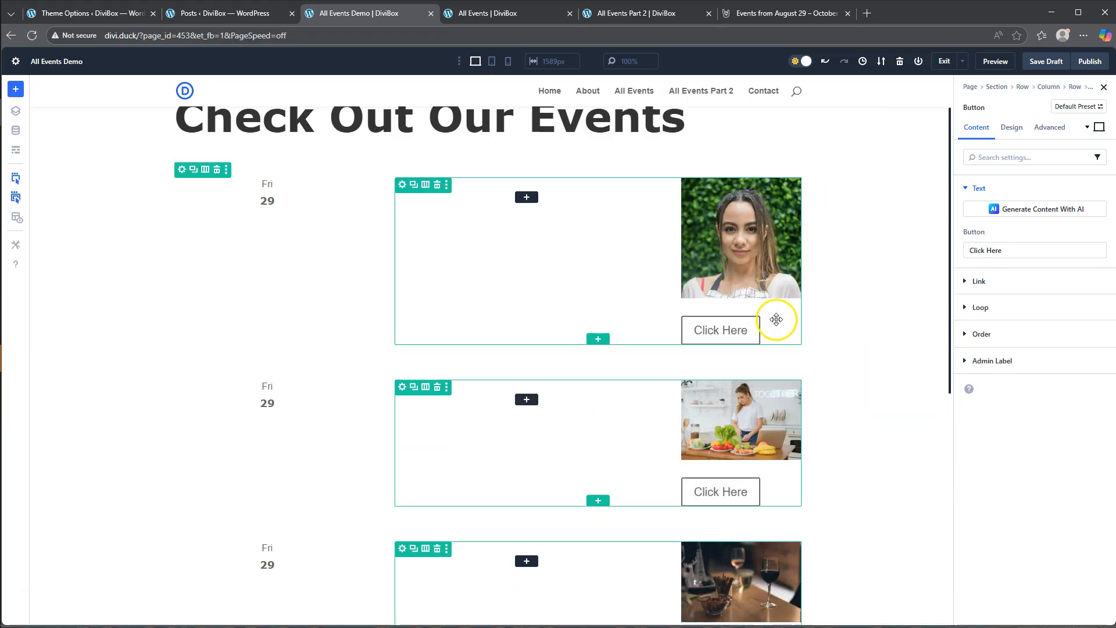
left_click(500, 14)
left_click(372, 13)
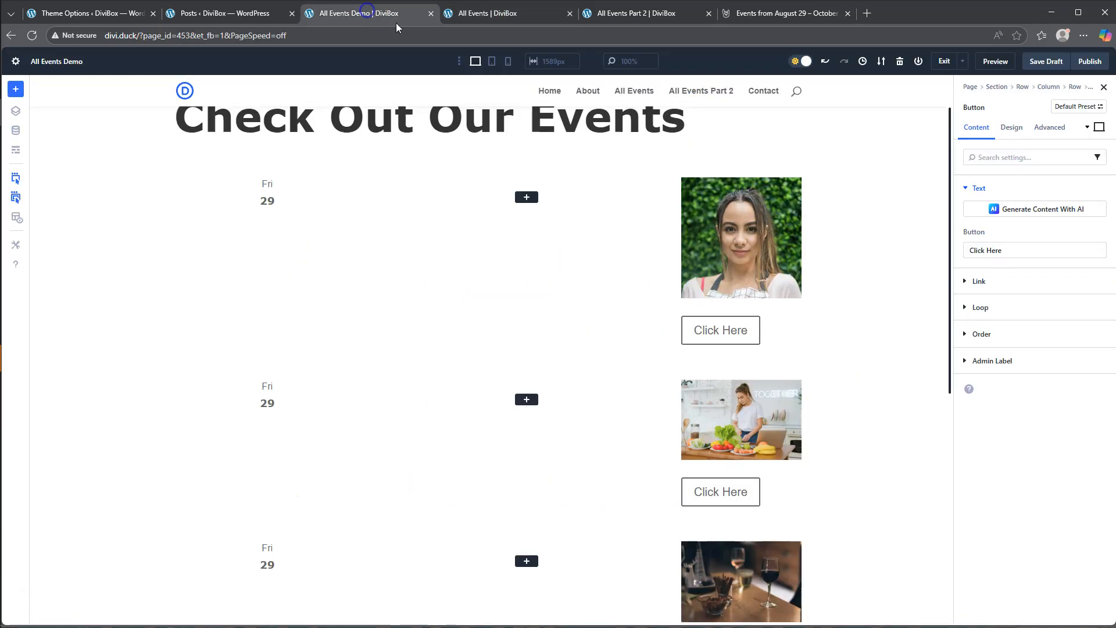
left_click_drag(1010, 251, 936, 249)
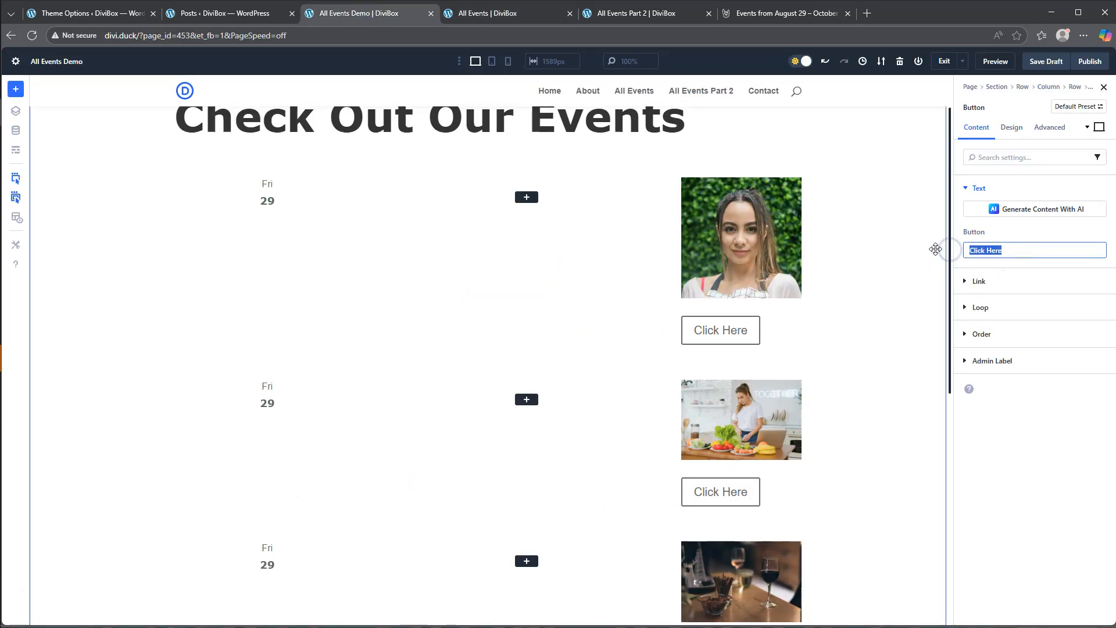
type("See Event")
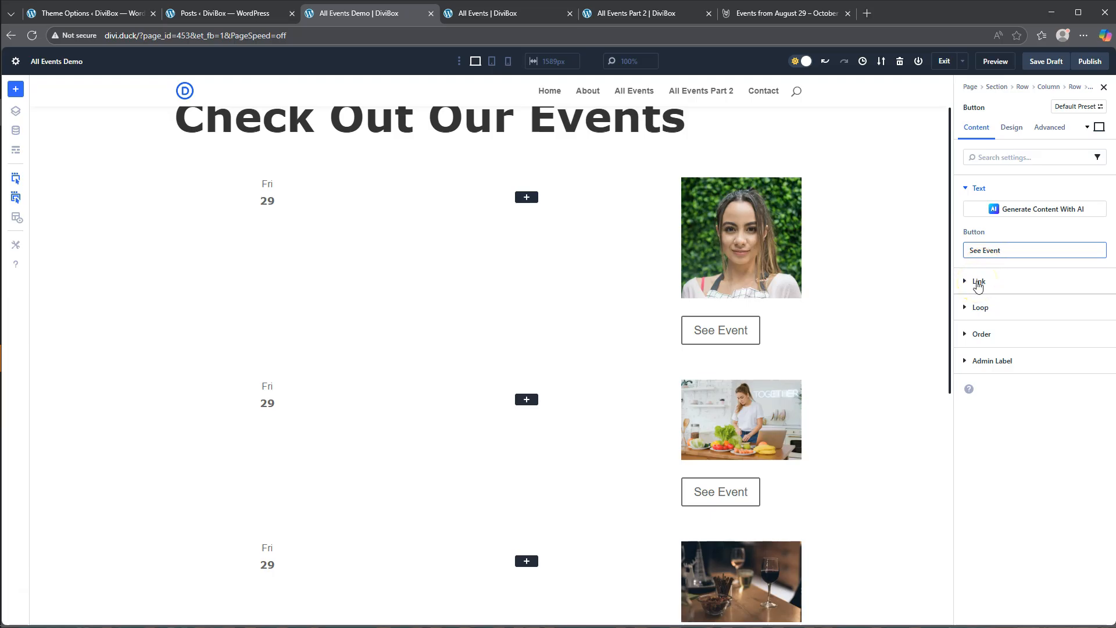
- Set the See Event button's link URL to the dynamic Loop Link and apply it
left_click(978, 283)
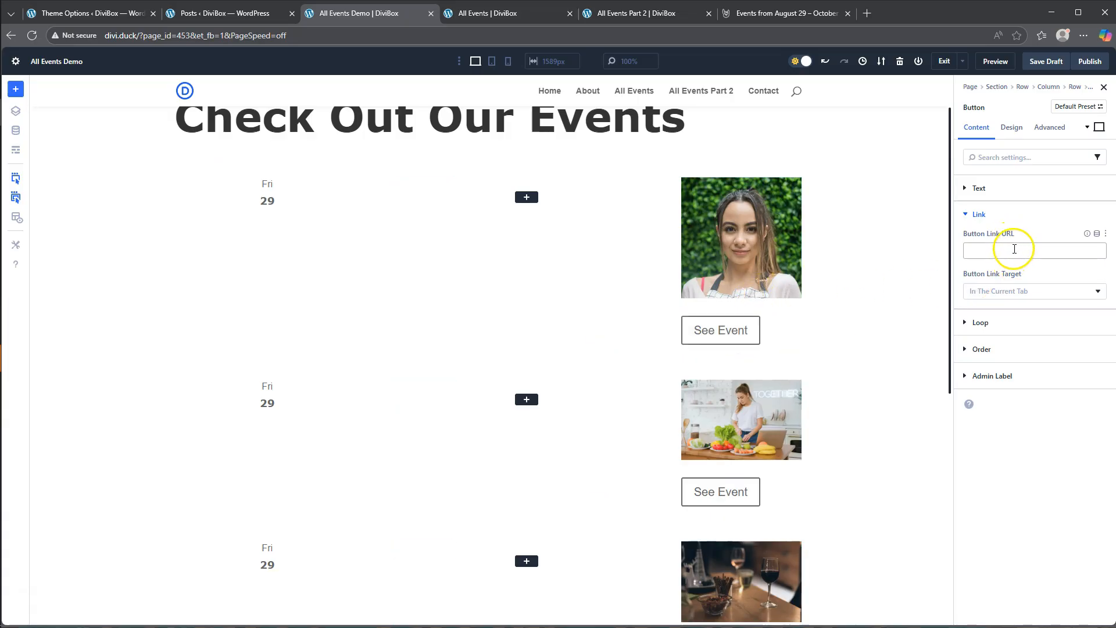
left_click(1097, 239)
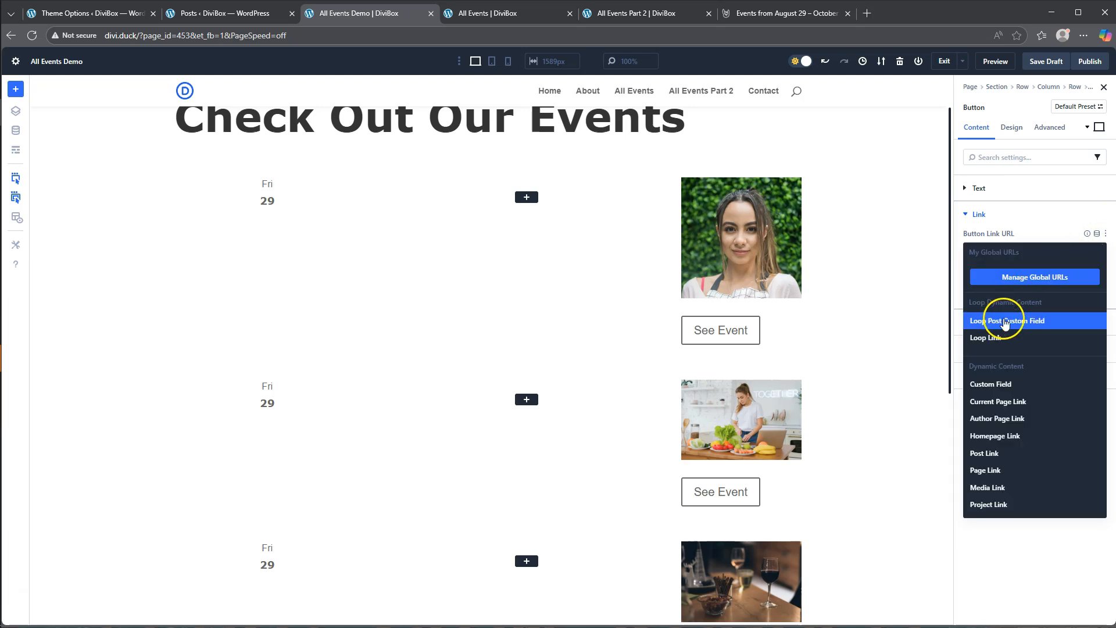
left_click(994, 339)
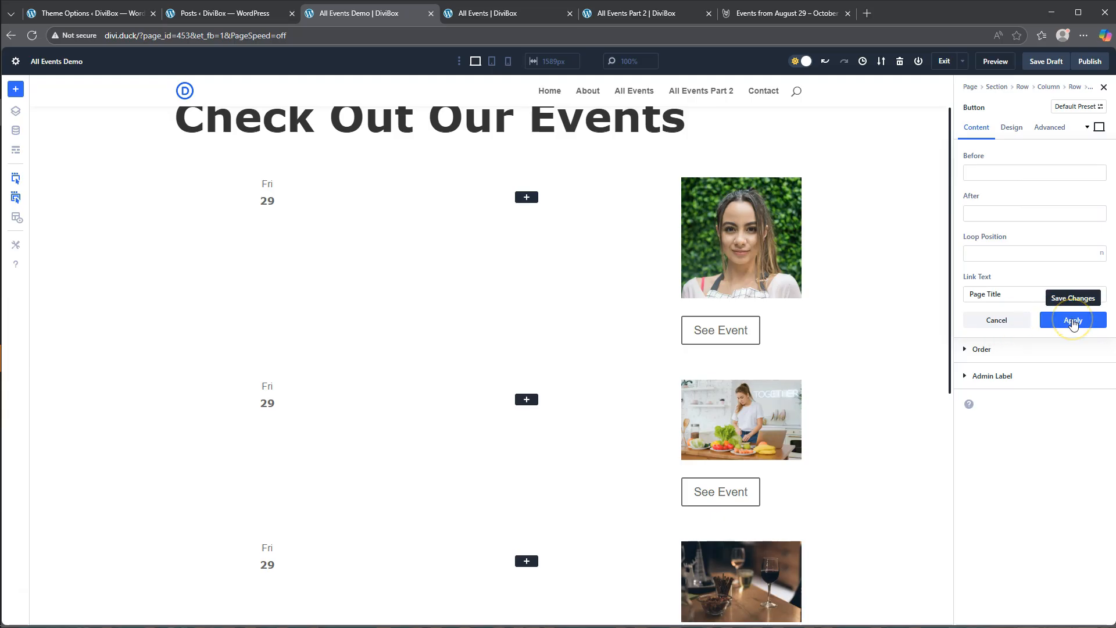
left_click(1073, 321)
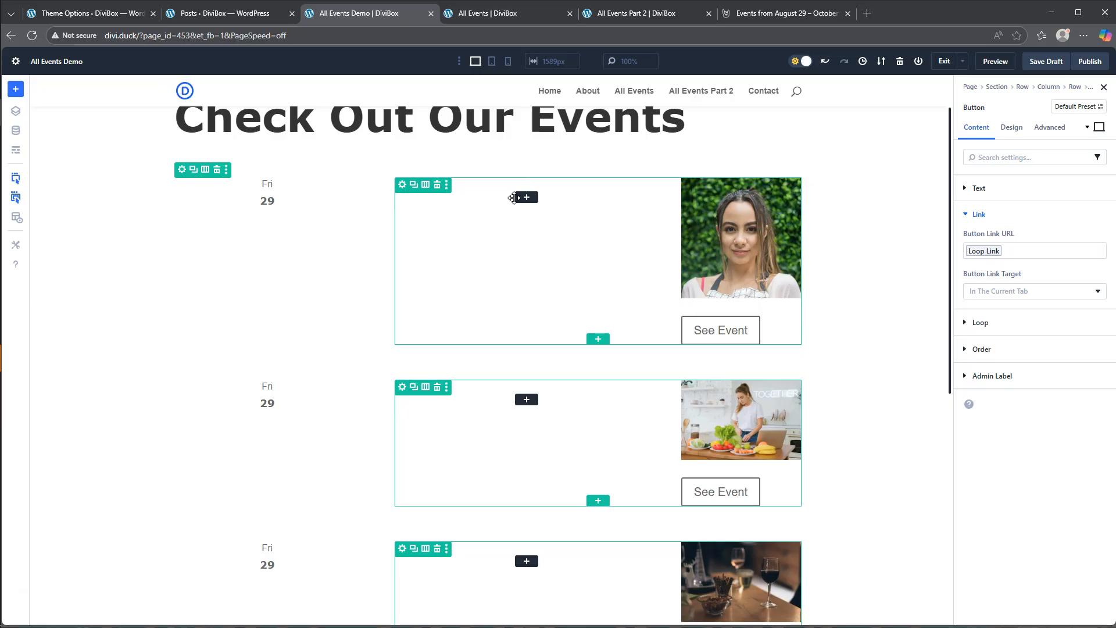
- Enable custom styles for the See Event button and give it the global background color #4b78ed
left_click(1010, 128)
left_click(986, 242)
left_click(975, 281)
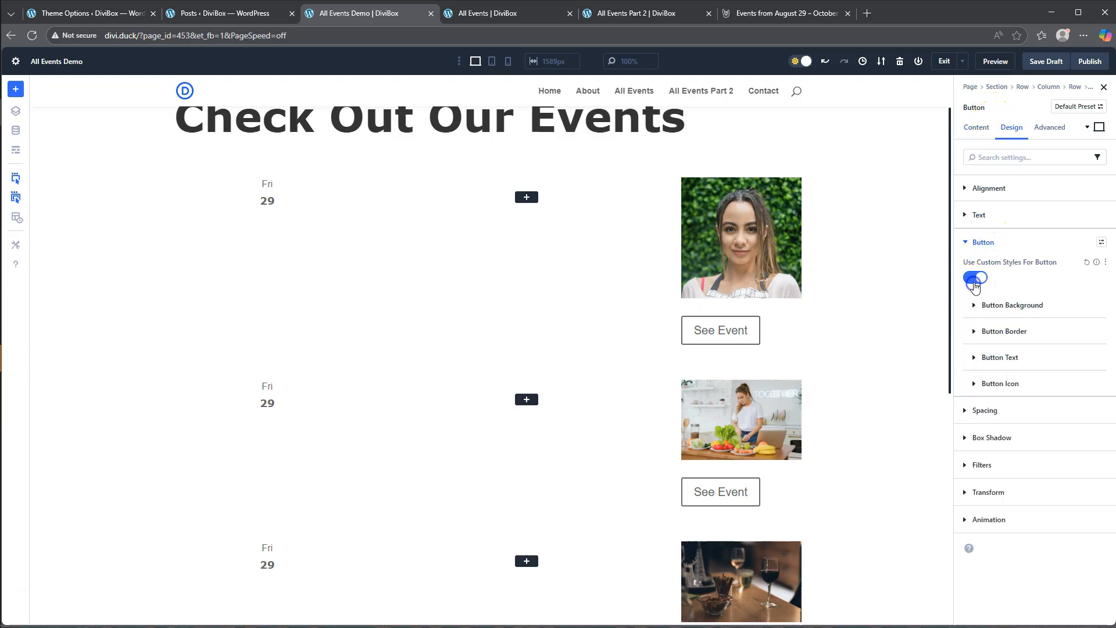
left_click(1004, 308)
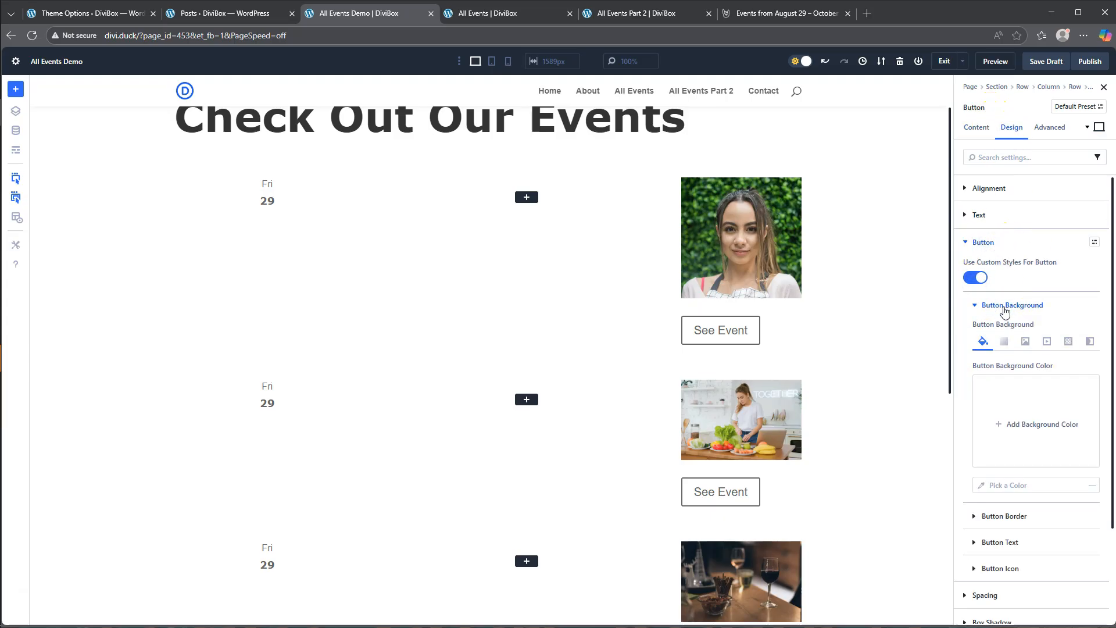
left_click(1026, 428)
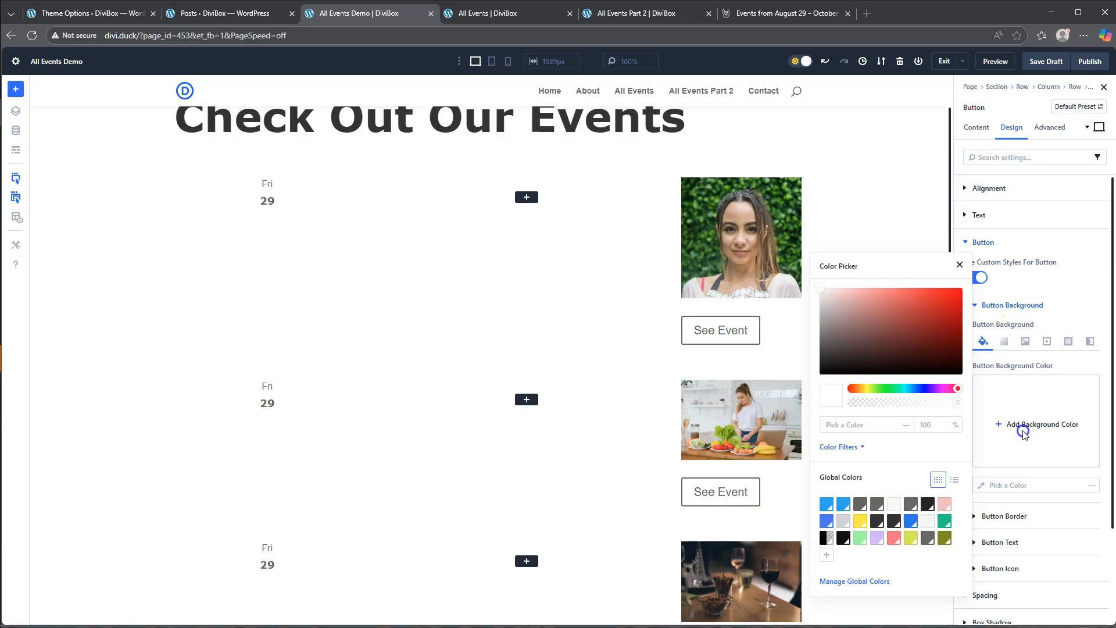
left_click(828, 522)
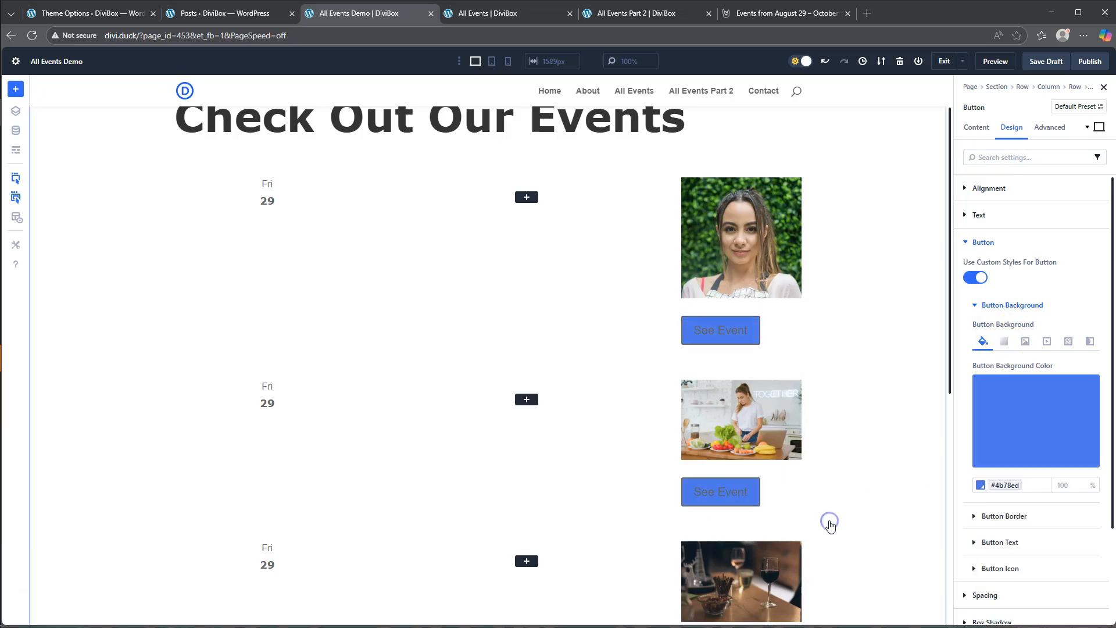
- Set the button background's hover-state opacity to 80%, and return to the desktop state
scroll(1011, 407, "down", 2)
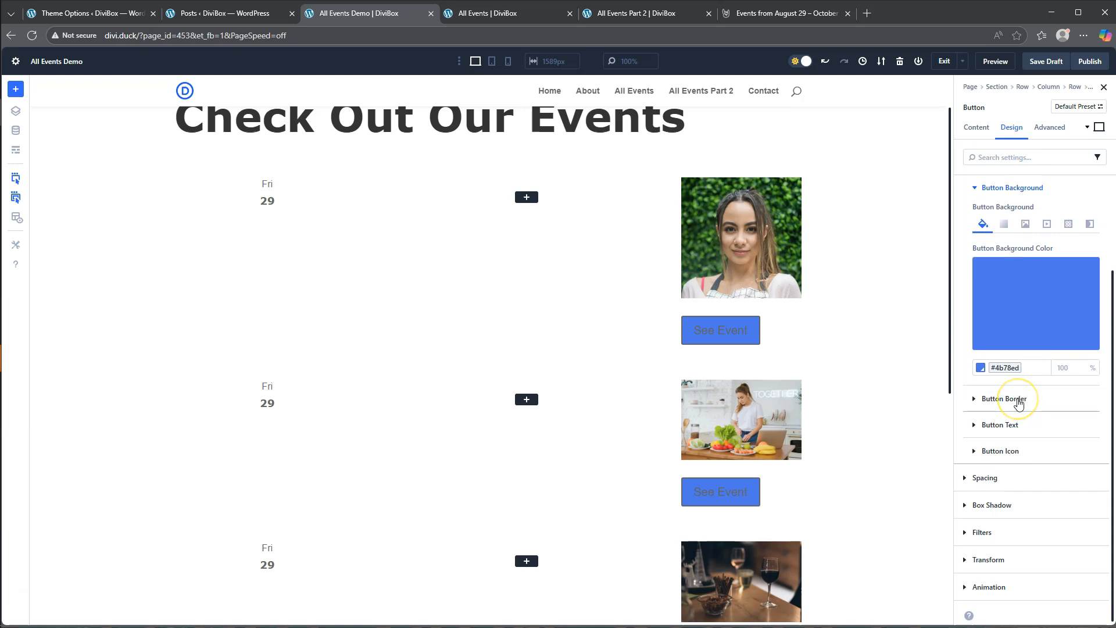
left_click(1102, 138)
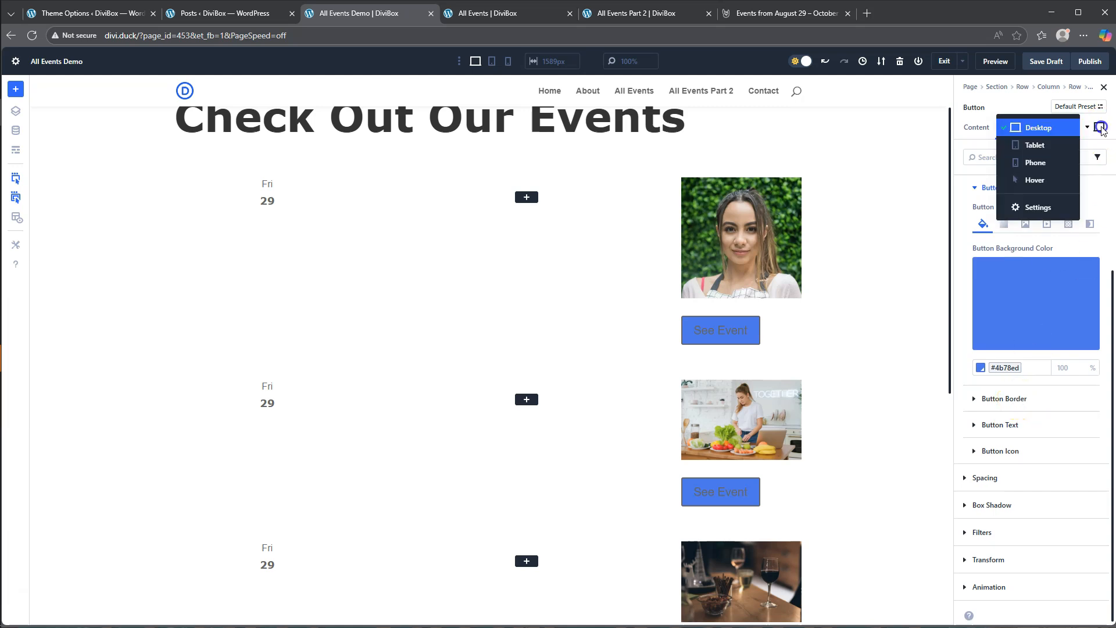
left_click(1035, 181)
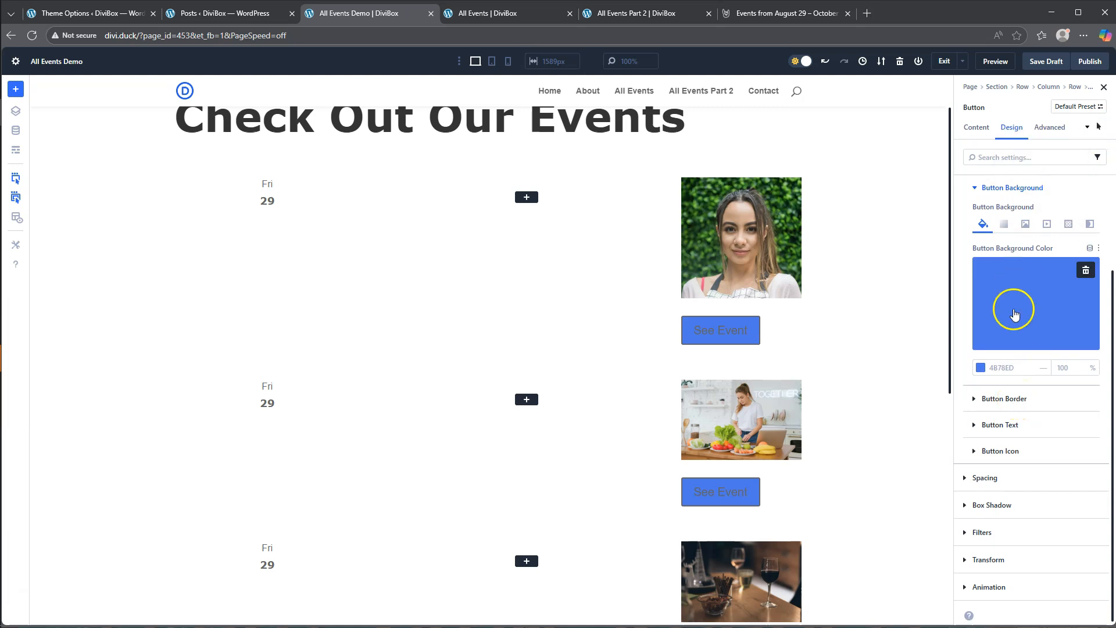
left_click_drag(1075, 382, 1072, 382)
left_click(1080, 366)
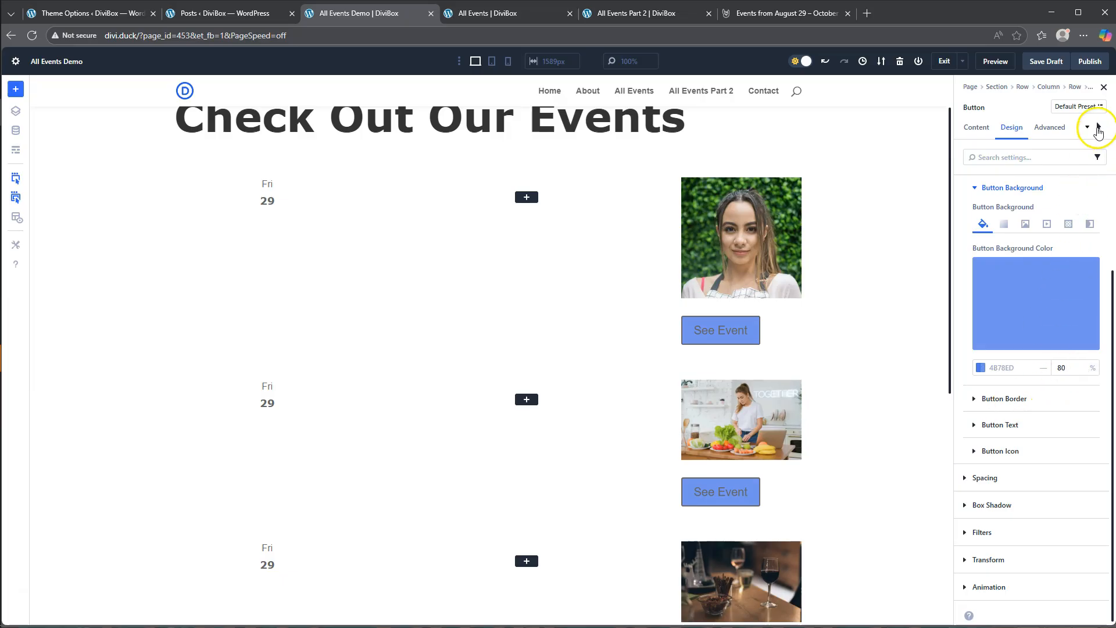
left_click(1098, 128)
left_click(1040, 94)
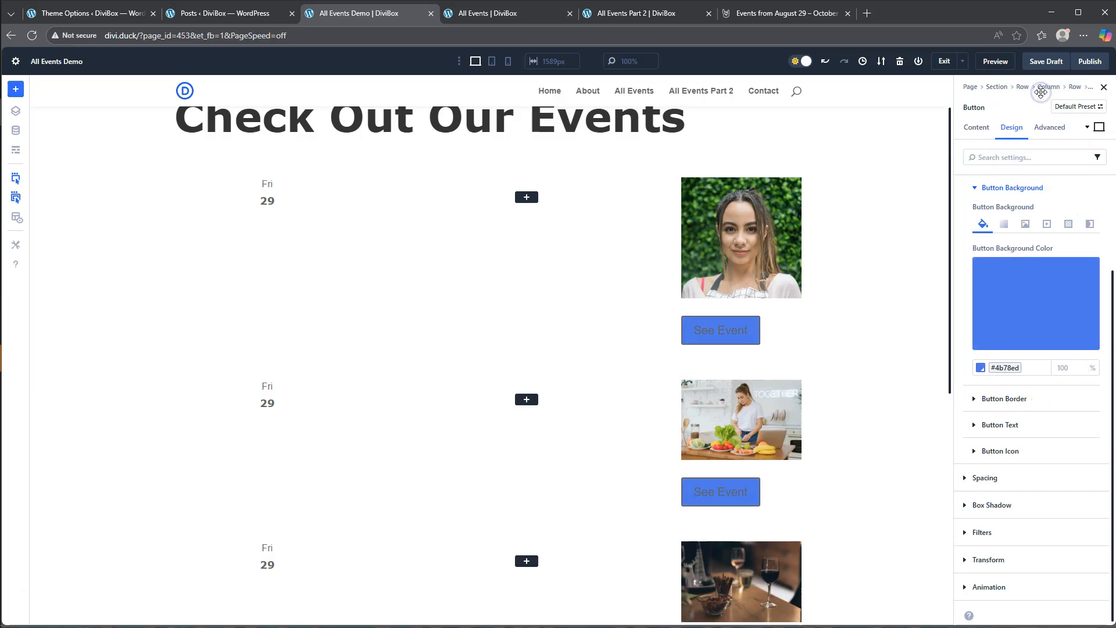
- Set the button's border radius to 16 px on all corners and its border color to #4b78ed
left_click(1002, 400)
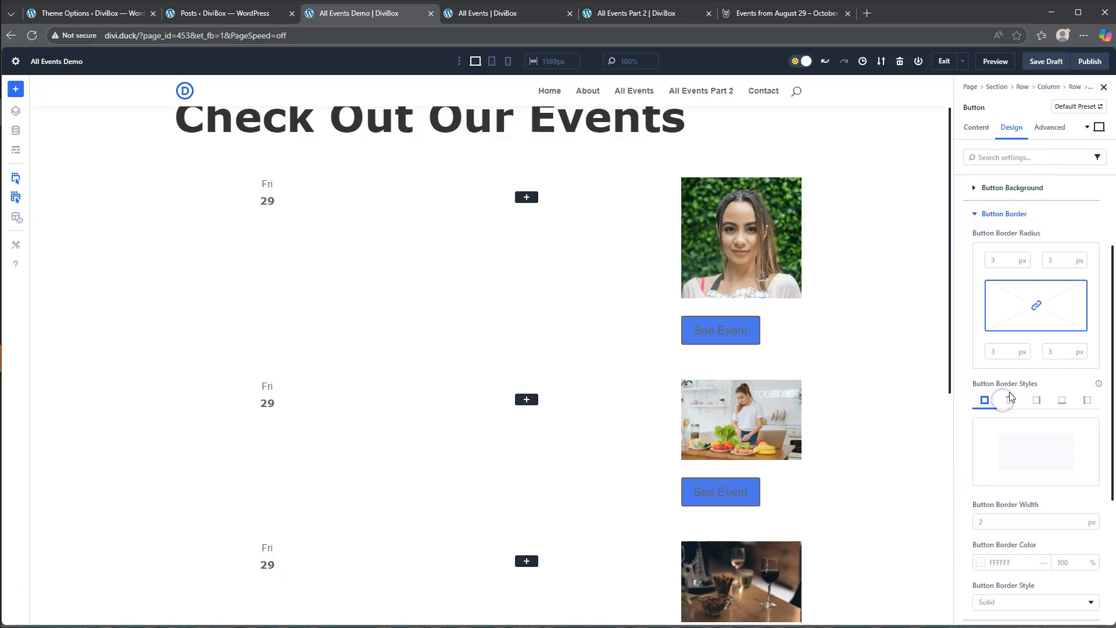
left_click(998, 261)
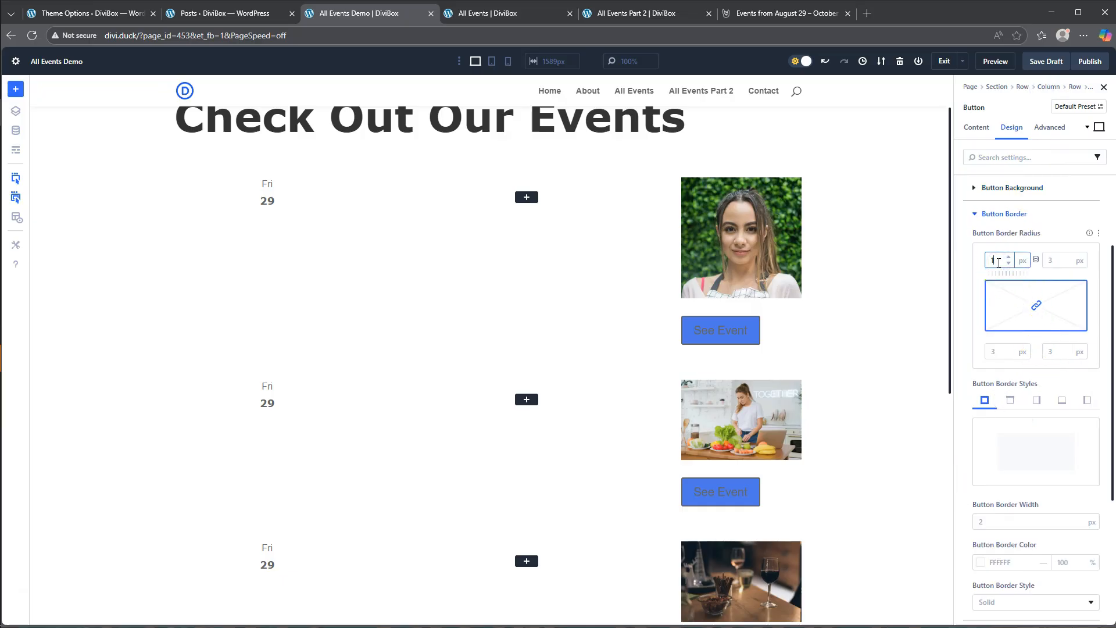
type("16")
left_click(1037, 260)
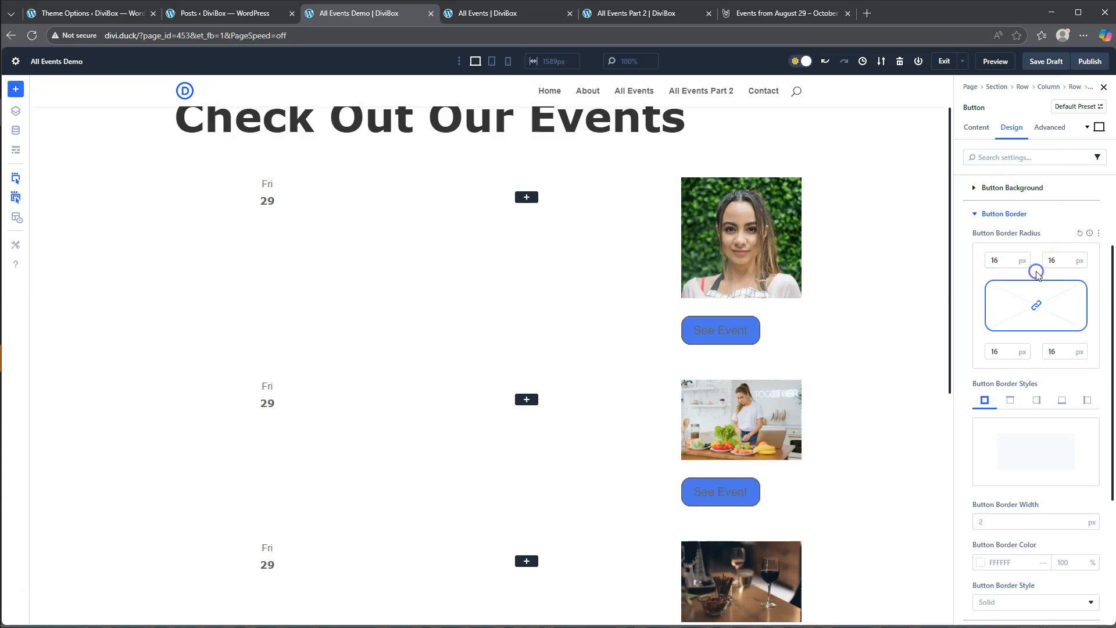
scroll(1019, 406, "down", 2)
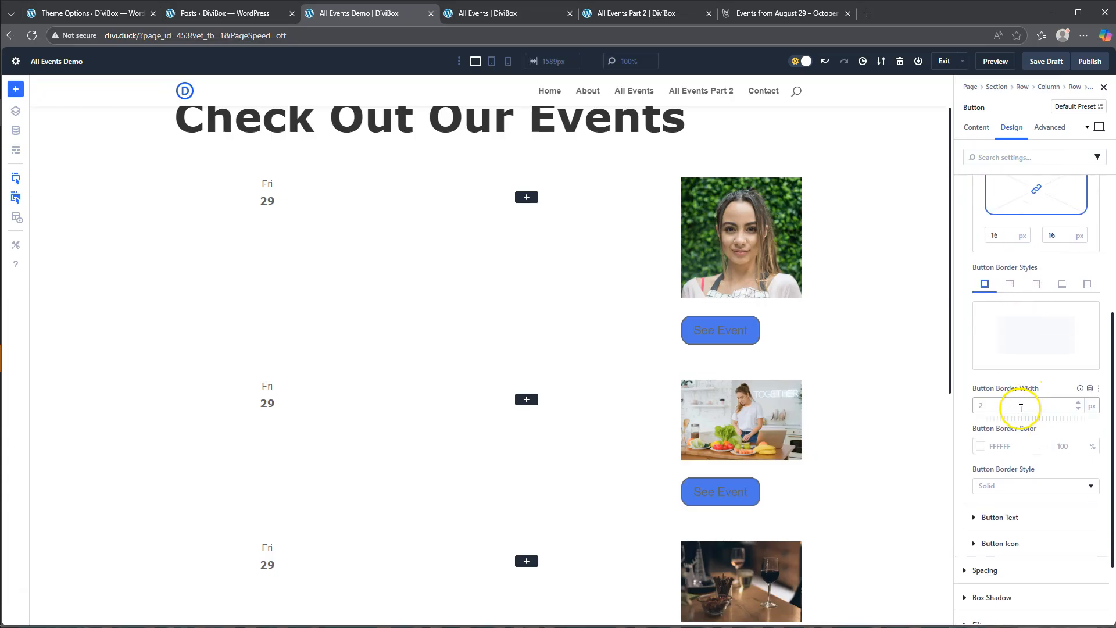
left_click(981, 447)
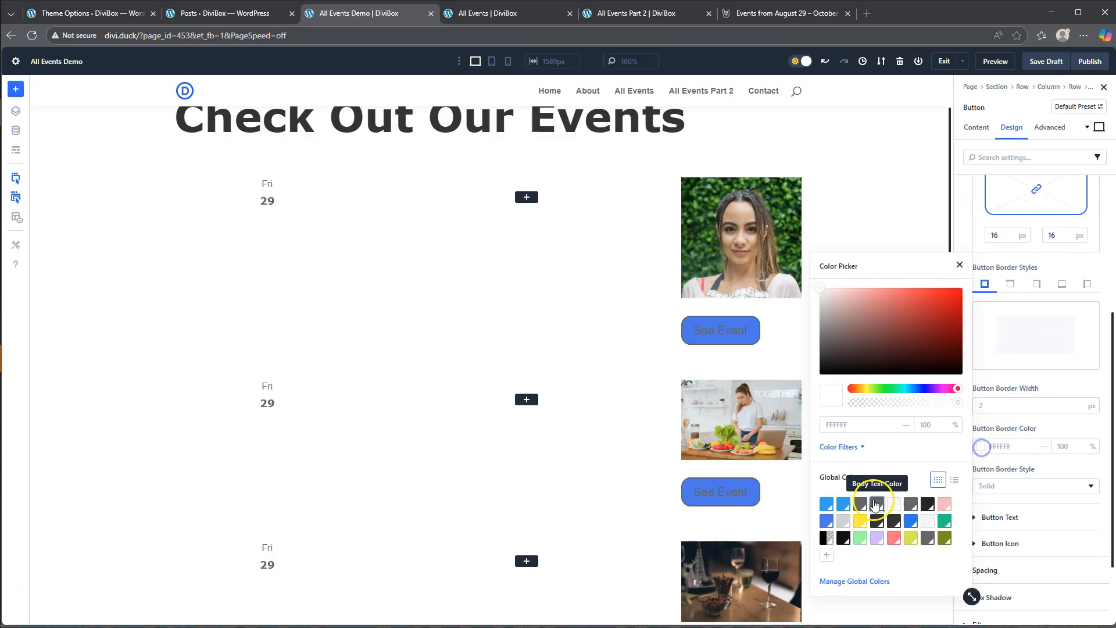
left_click(826, 522)
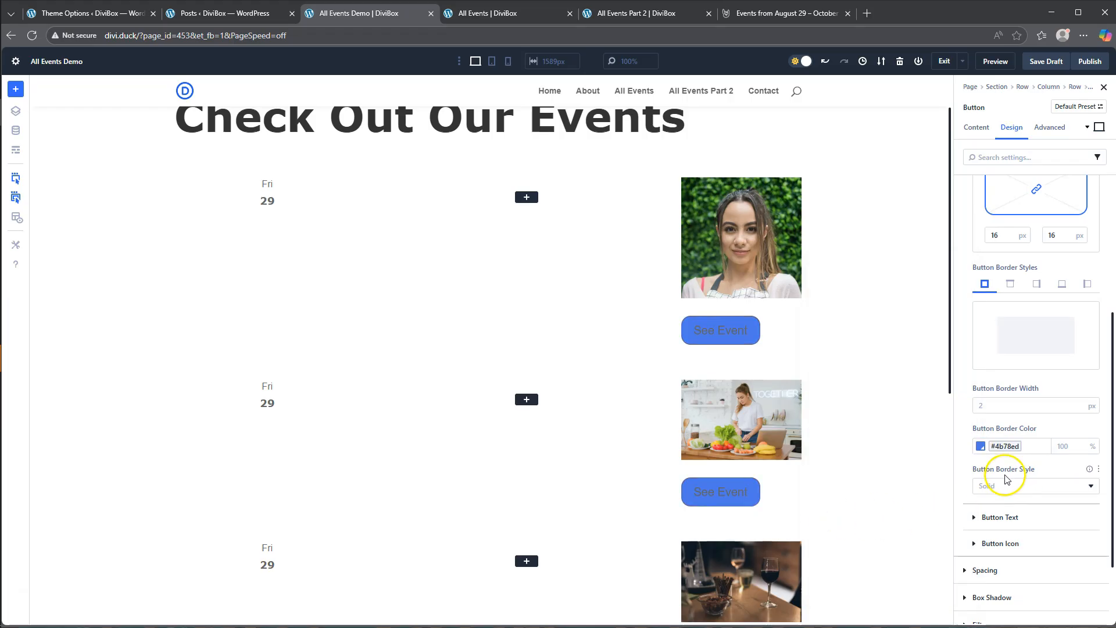
- Set the See Event button's text color to the global color #F7f7f7
scroll(1017, 486, "down", 1)
left_click(1003, 423)
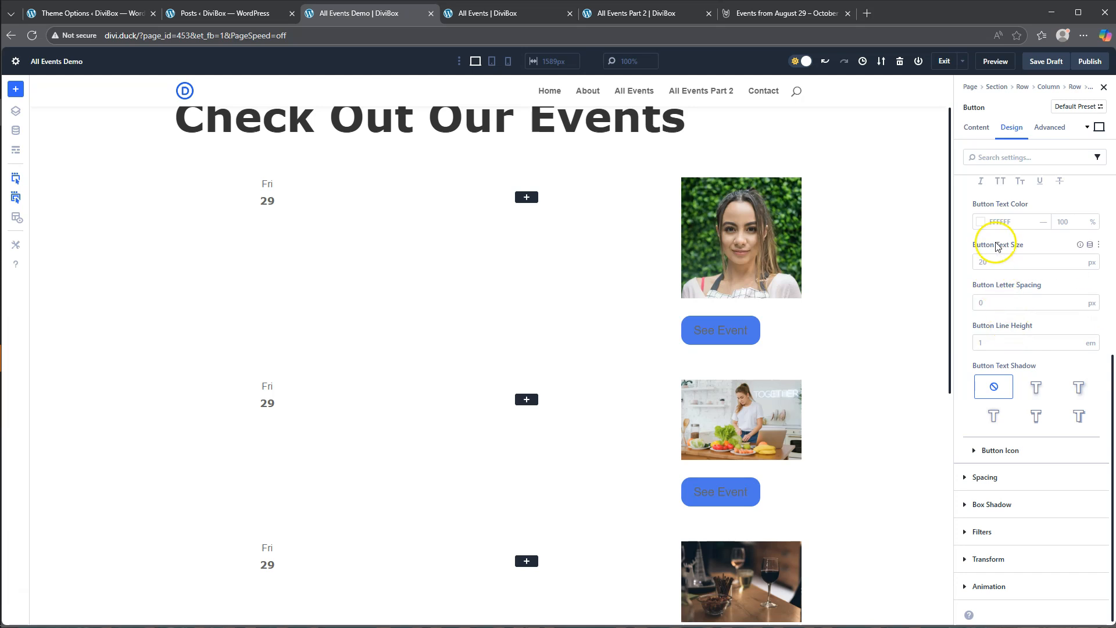
left_click(980, 222)
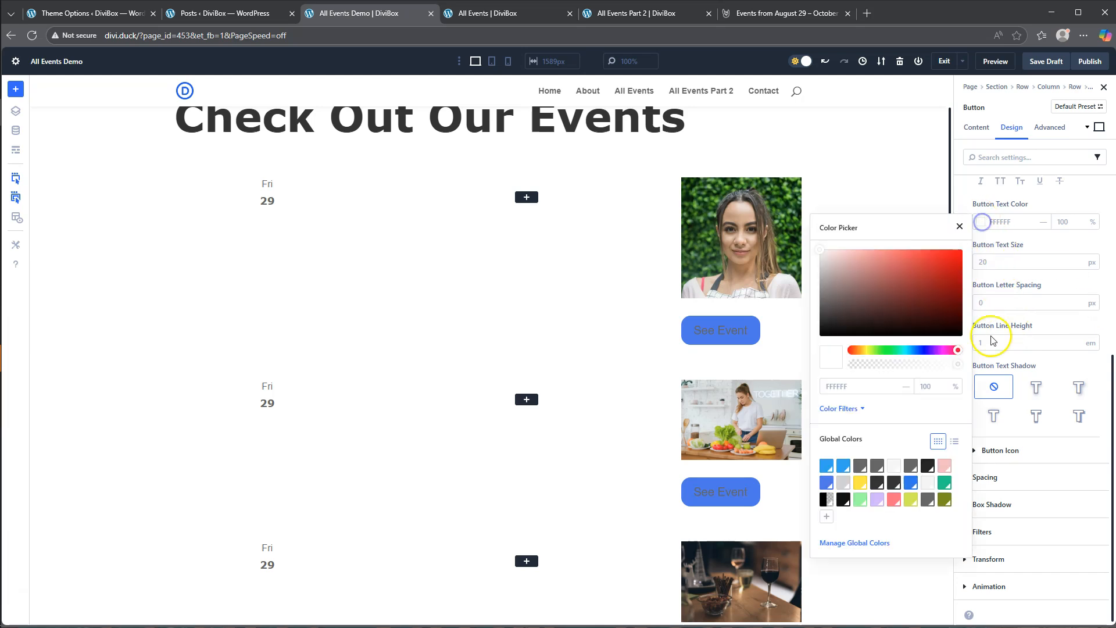
left_click(896, 465)
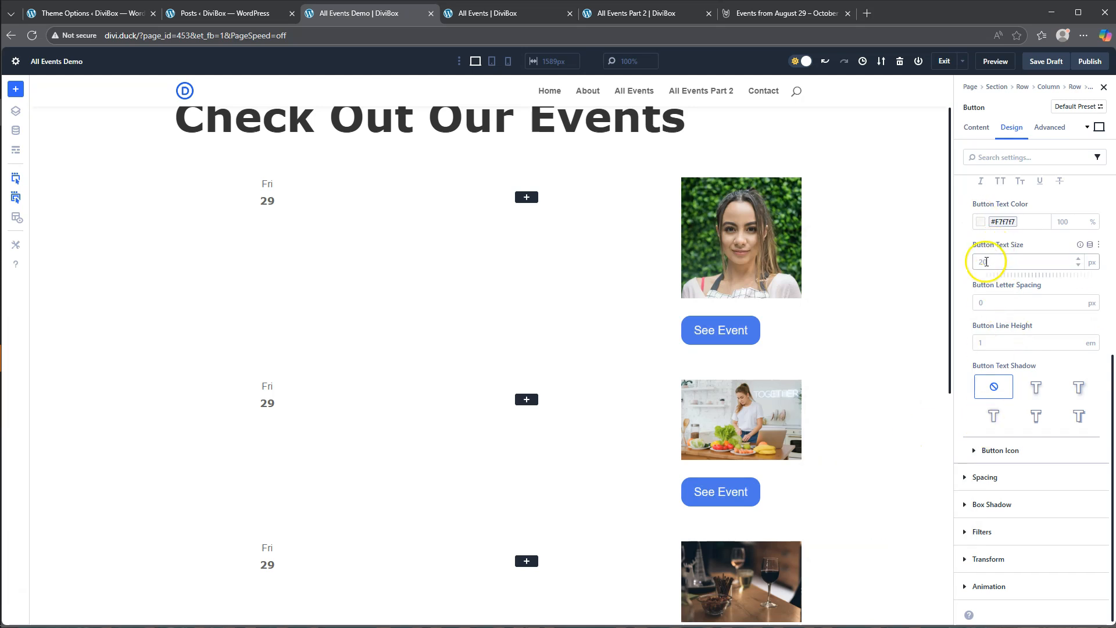
- Set the See Event button's text size to 16 px
left_click(969, 265)
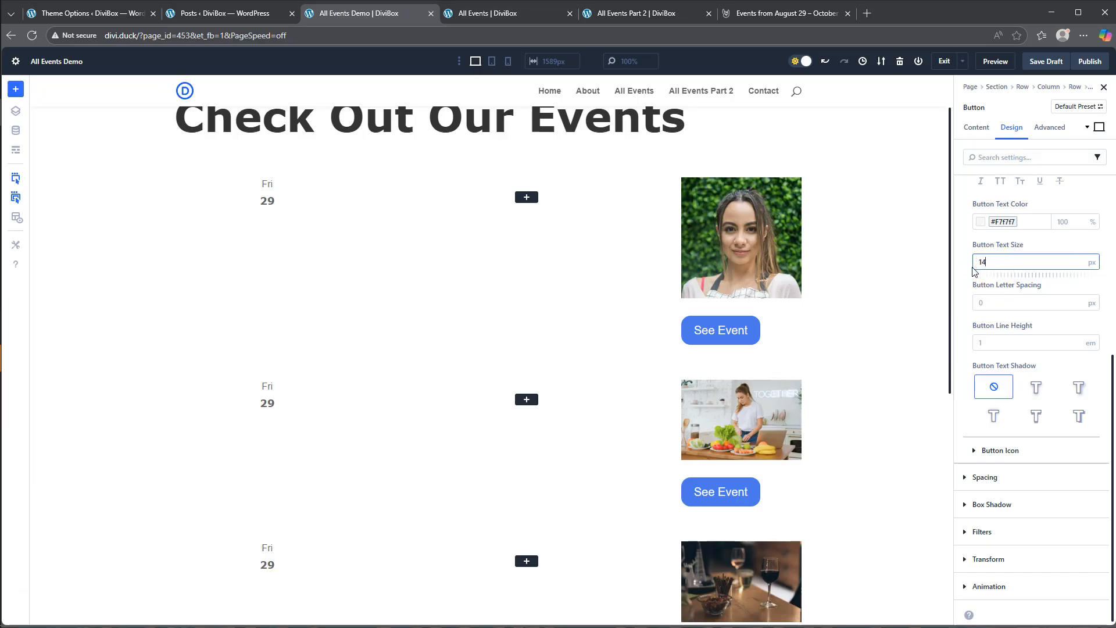
type("14")
left_click(956, 249)
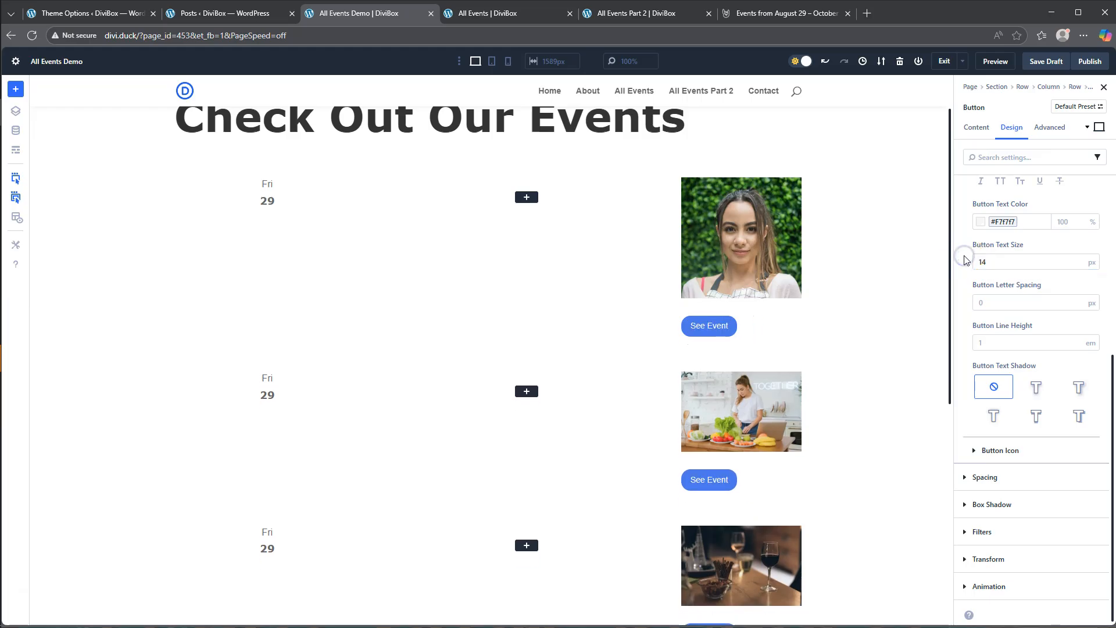
left_click(983, 262)
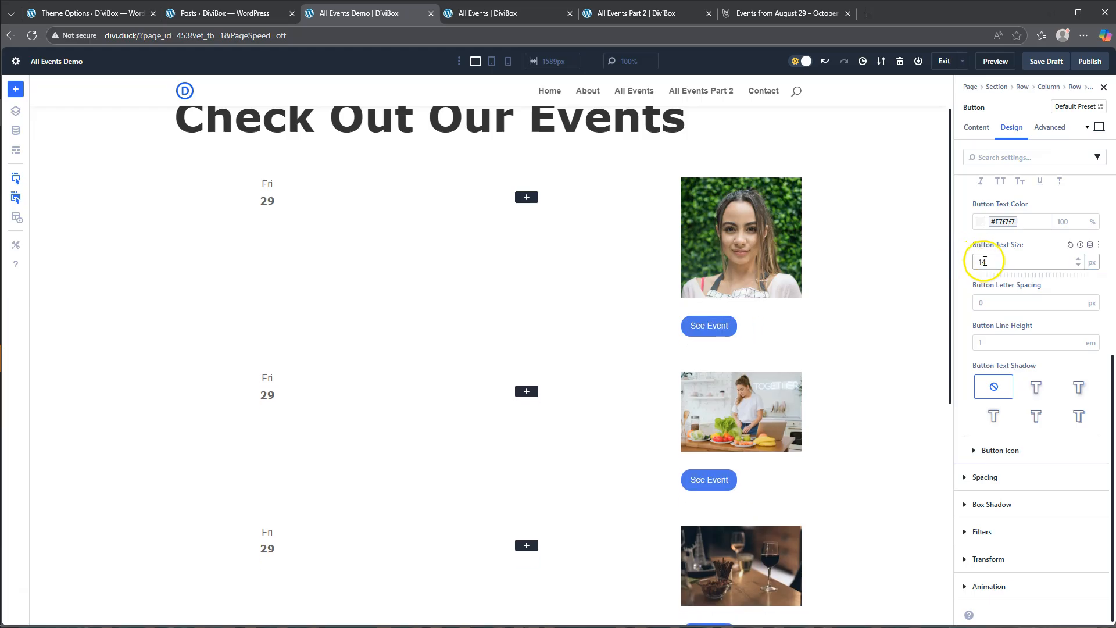
left_click(985, 262)
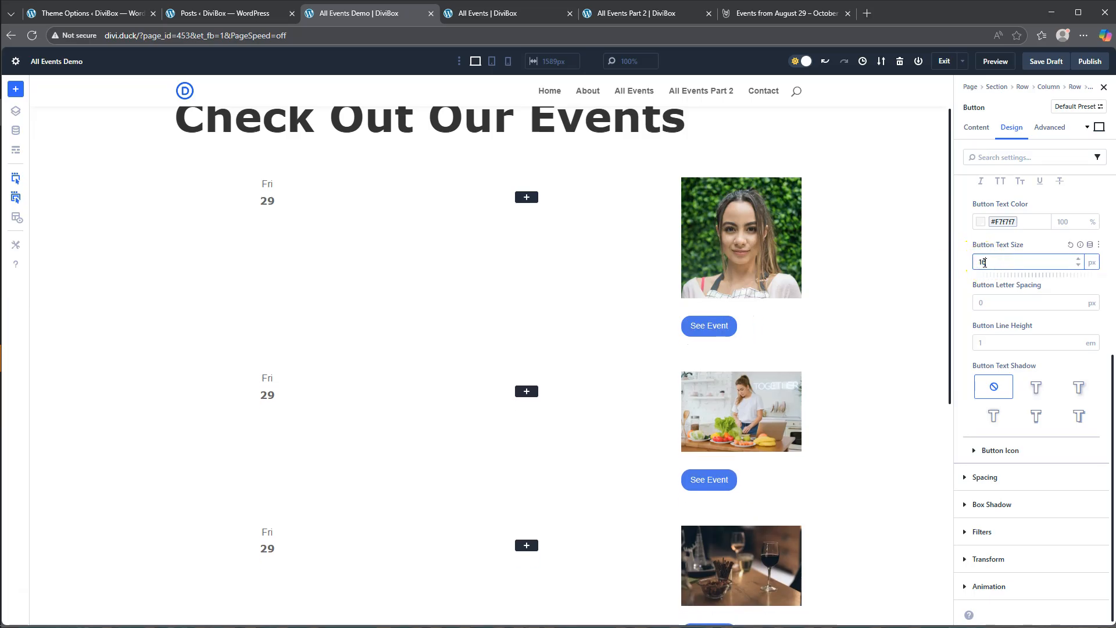
left_click(962, 266)
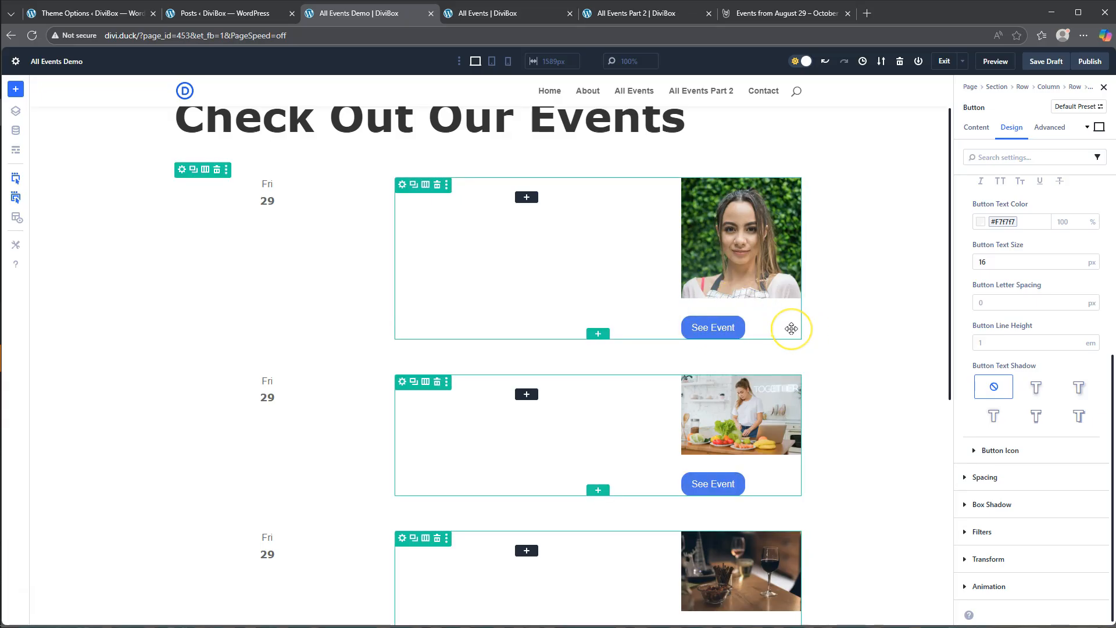
- Compare the button with the one on the finished All Events page, and center-align the See Event button
left_click(507, 15)
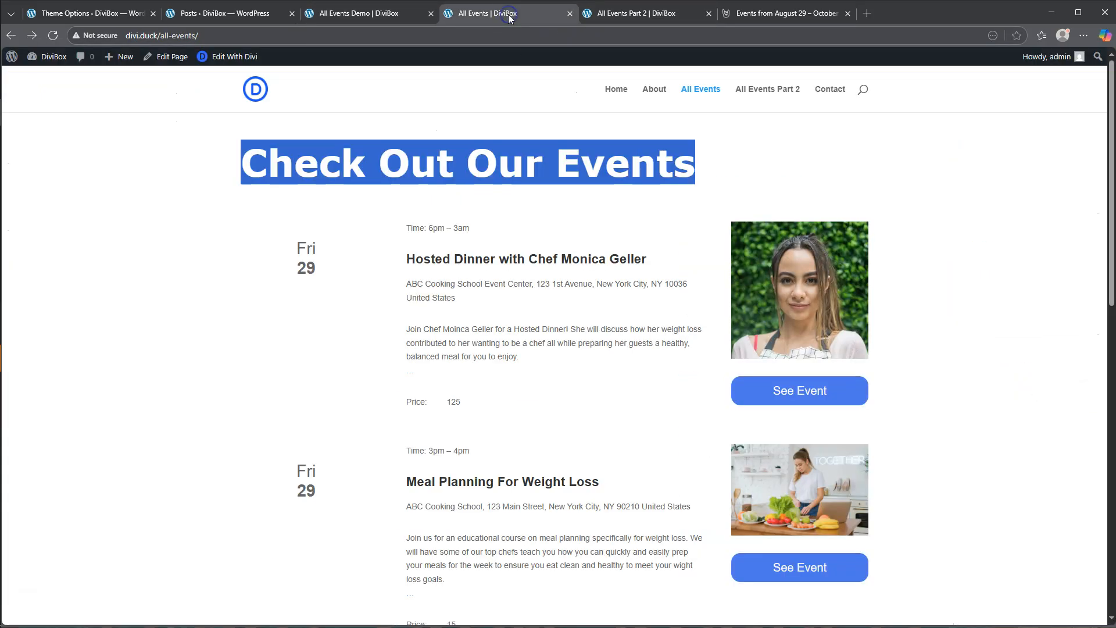
left_click(359, 16)
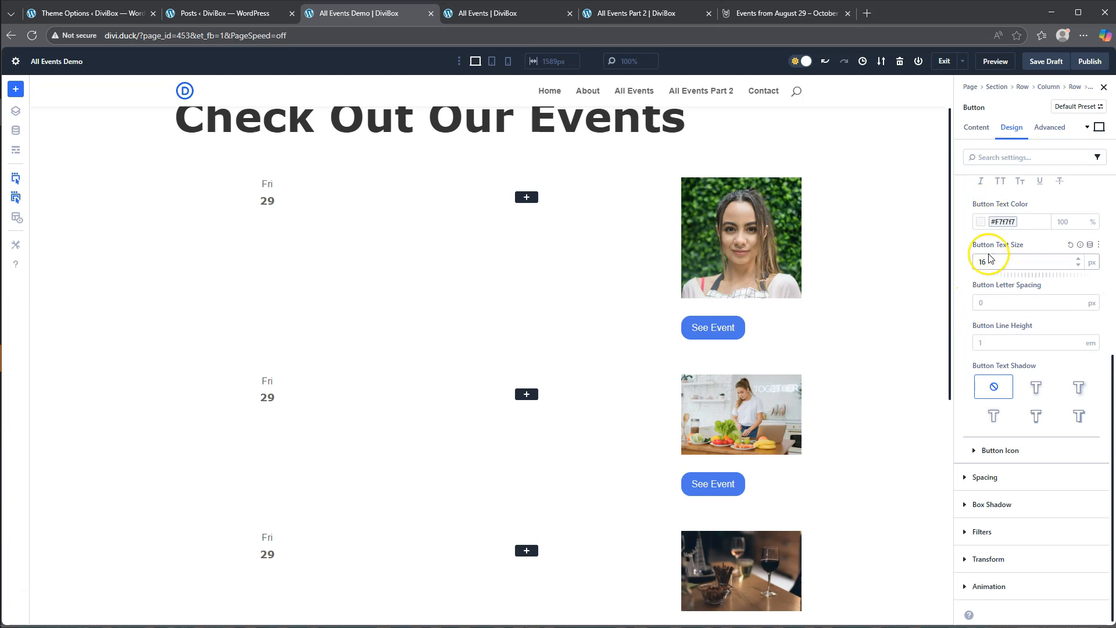
scroll(990, 261, "up", 1)
scroll(989, 261, "up", 5)
left_click(991, 186)
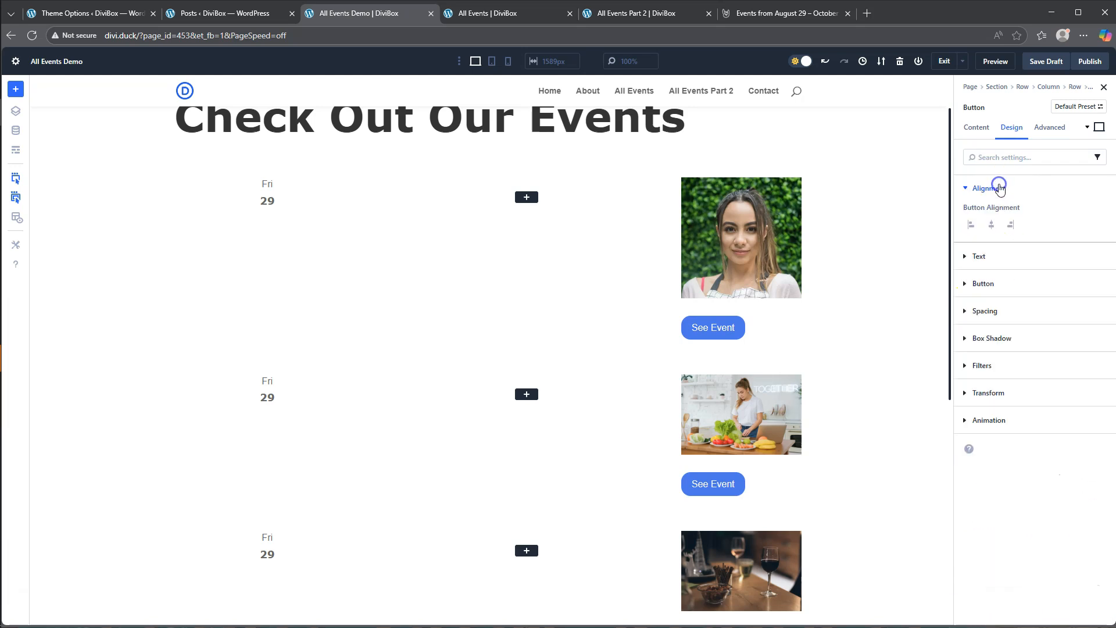
left_click(992, 226)
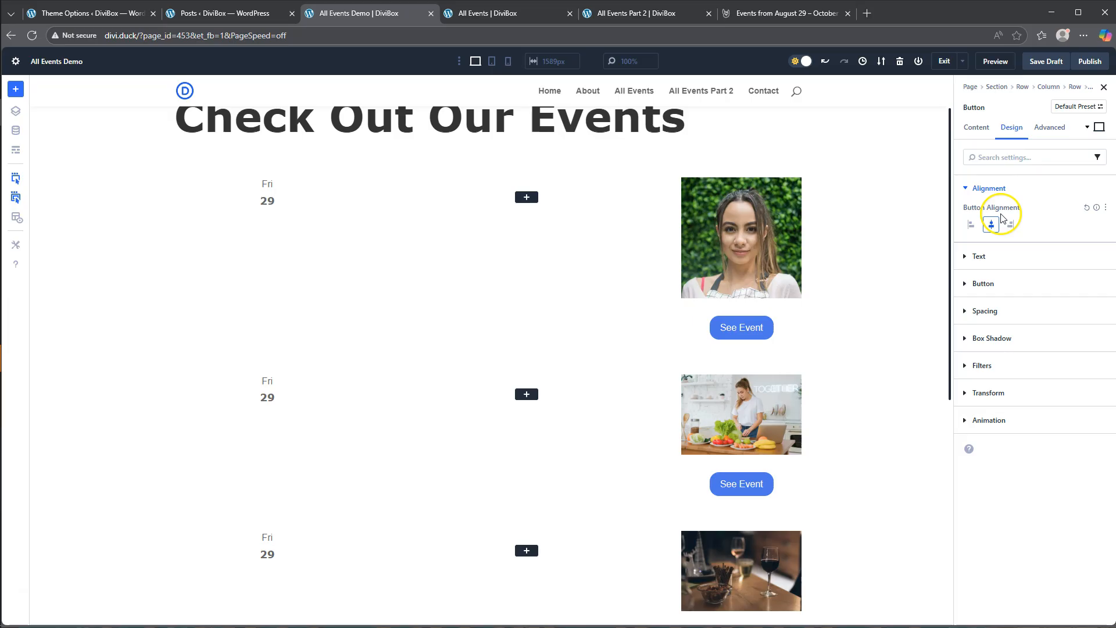
- Turn off the icon in the See Event button's custom styles
left_click(977, 283)
left_click(976, 279)
left_click(990, 382)
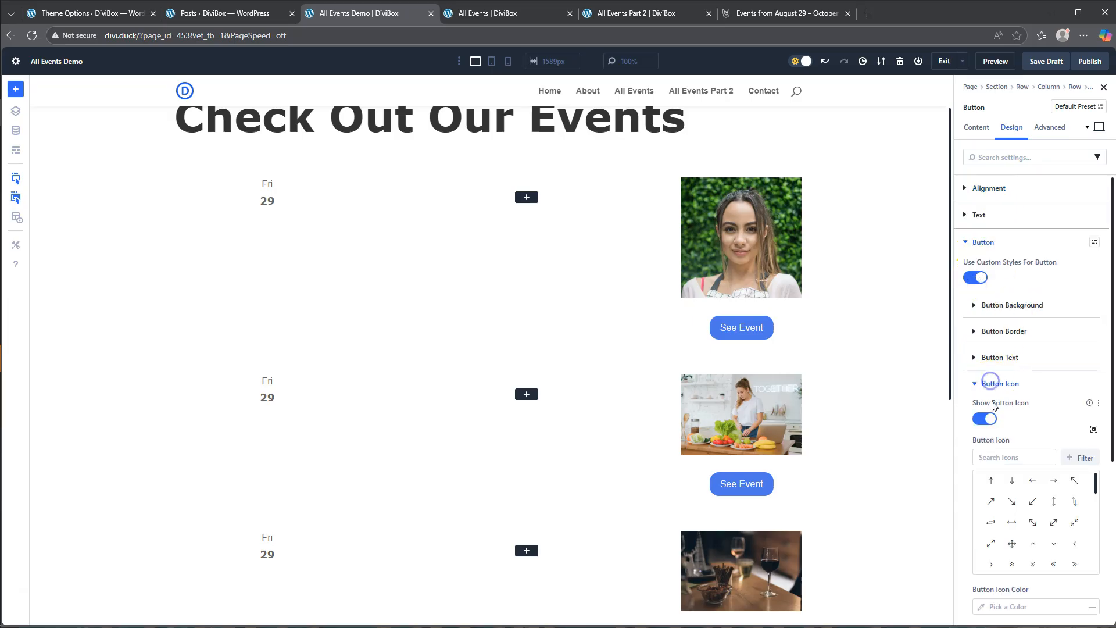
left_click(987, 384)
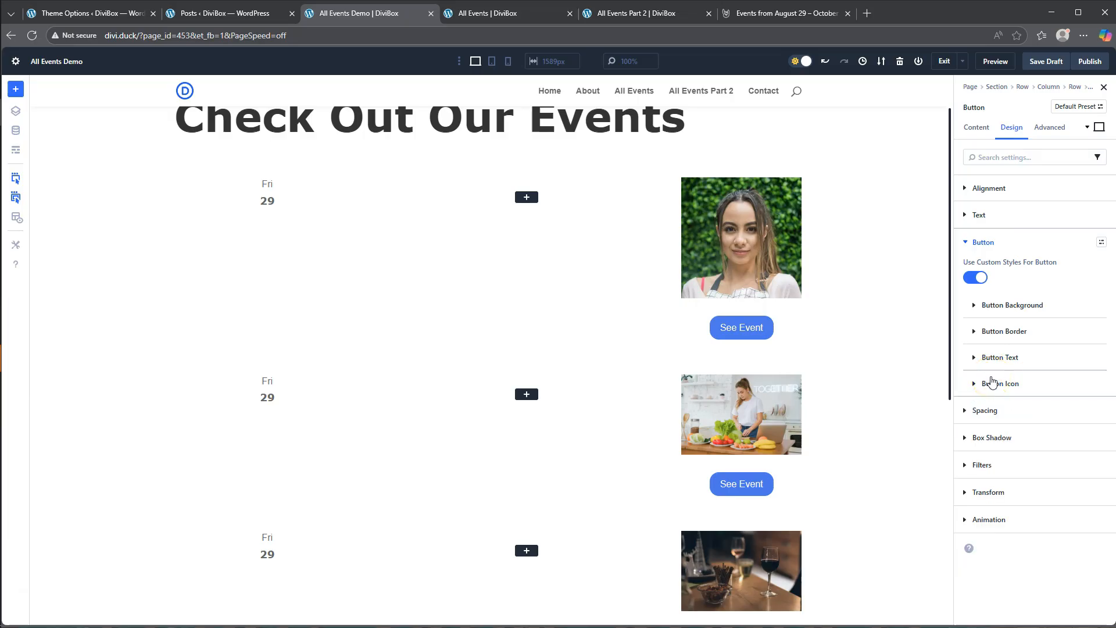
- Set the See Event button's linked top and bottom padding to 6 px
left_click(984, 413)
left_click(991, 395)
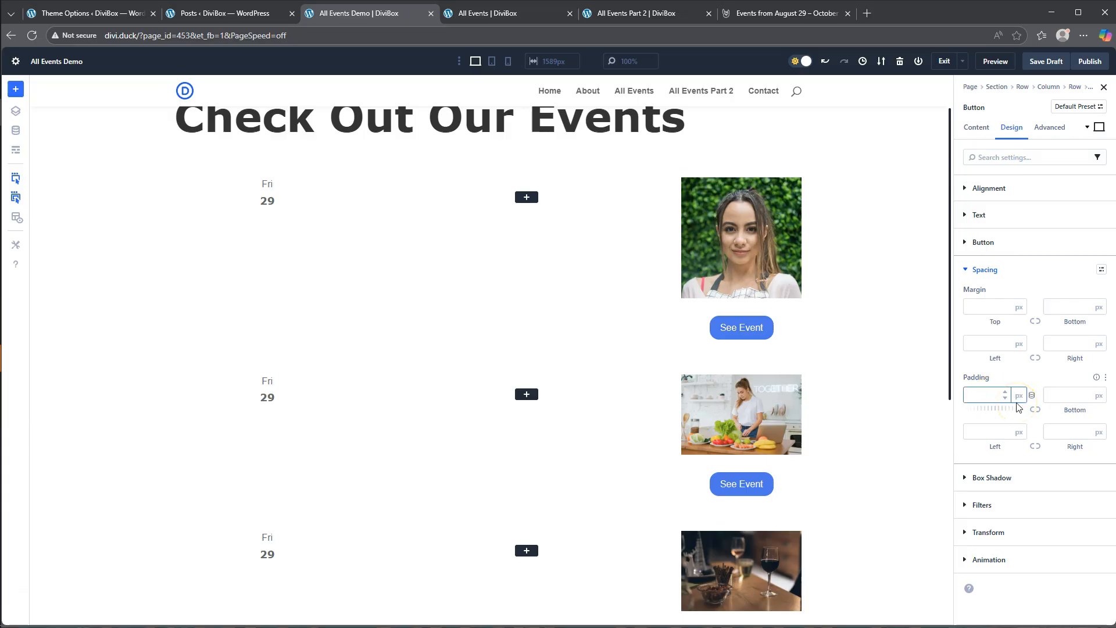
left_click(1036, 413)
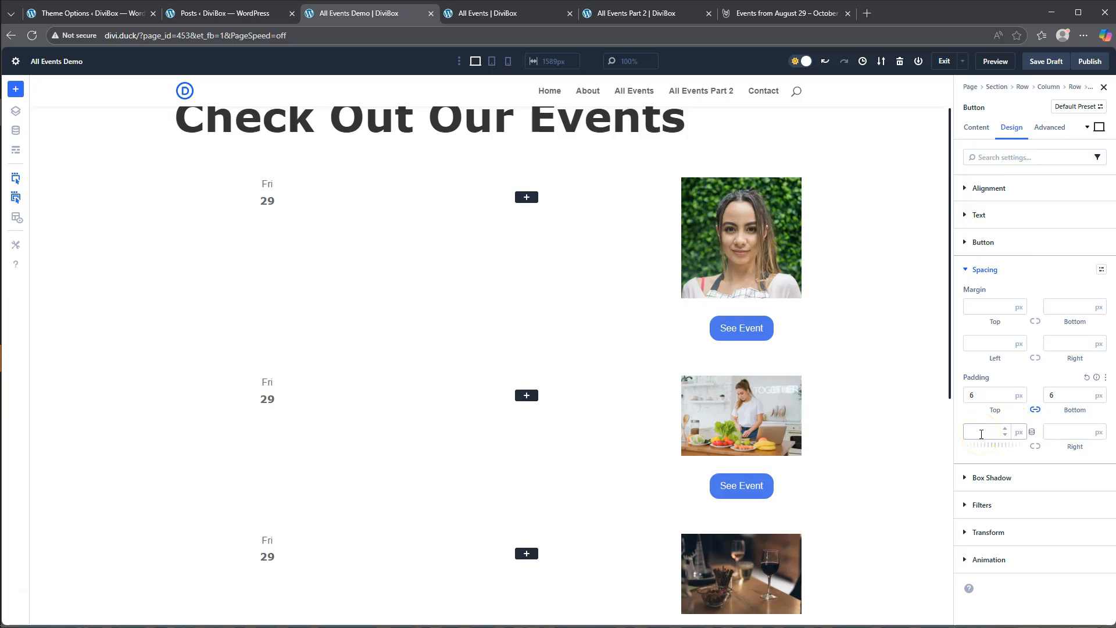
left_click(1005, 96)
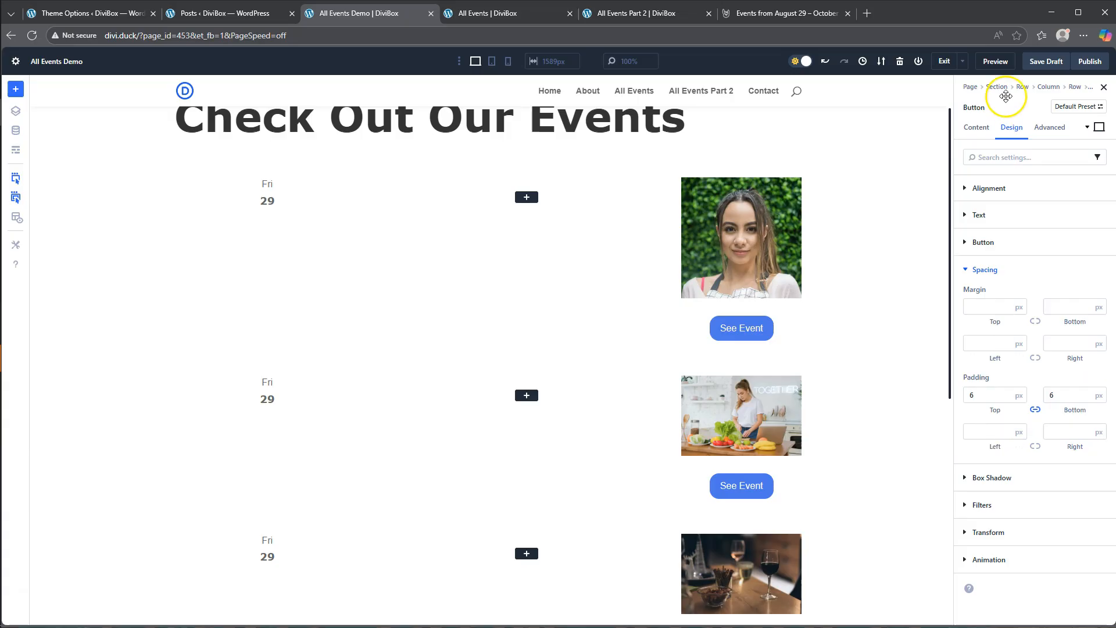
- Add the custom CSS "width: 100%" to the See Event button's main element
left_click(1046, 128)
left_click(1002, 219)
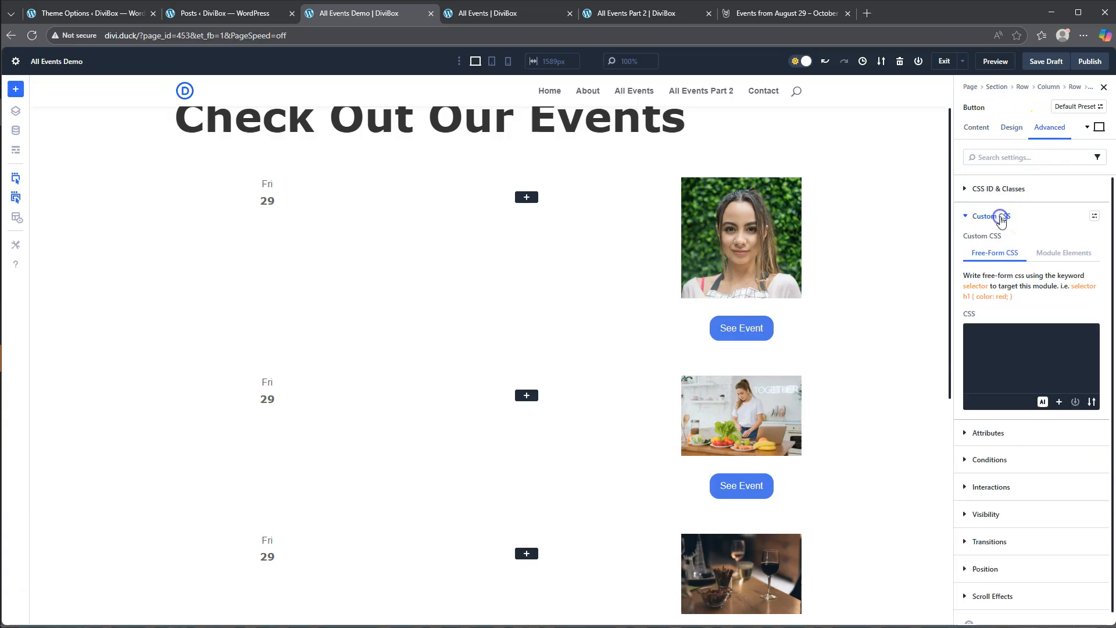
left_click(1058, 255)
left_click(977, 484)
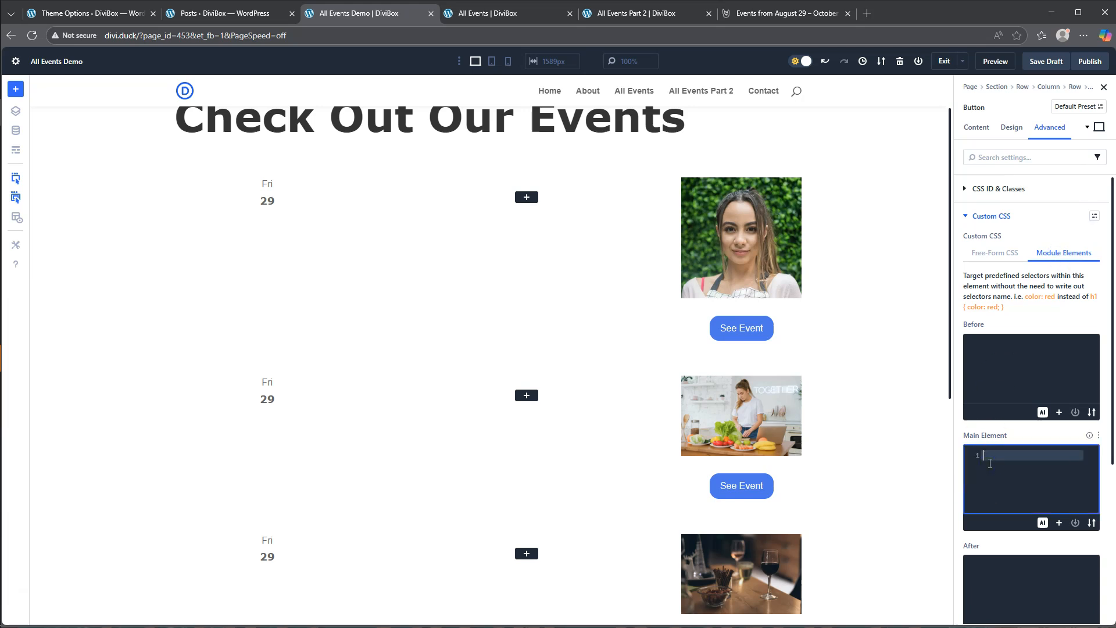
type("width: 100%")
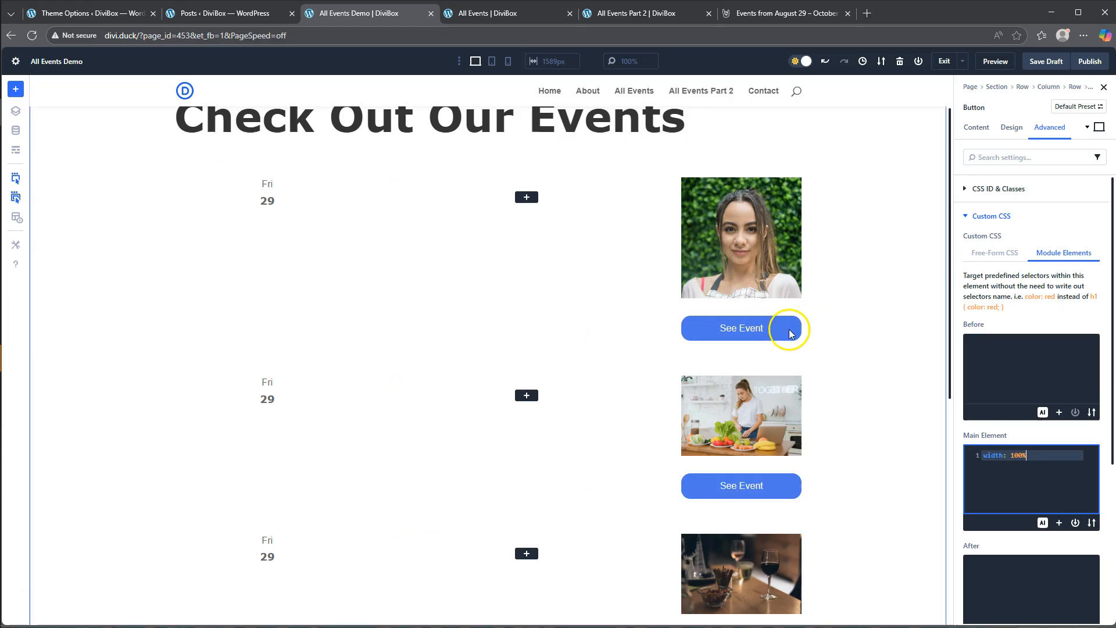
left_click(987, 217)
- Check the See Event button's icon setting, and save the page as a draft
left_click(1010, 128)
left_click(983, 242)
left_click(983, 278)
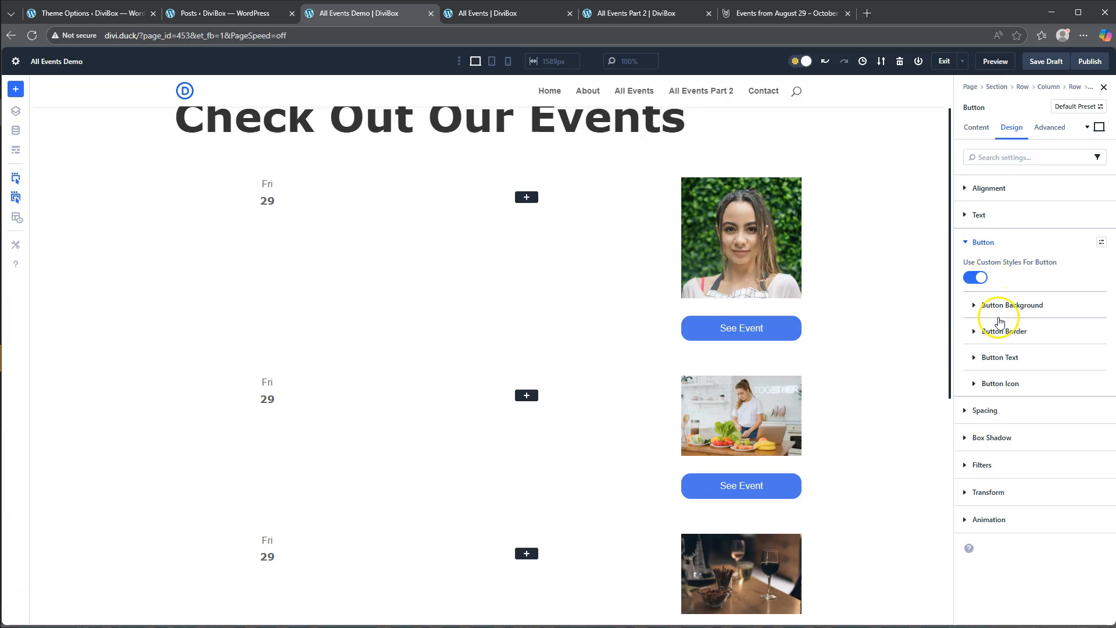
left_click(997, 386)
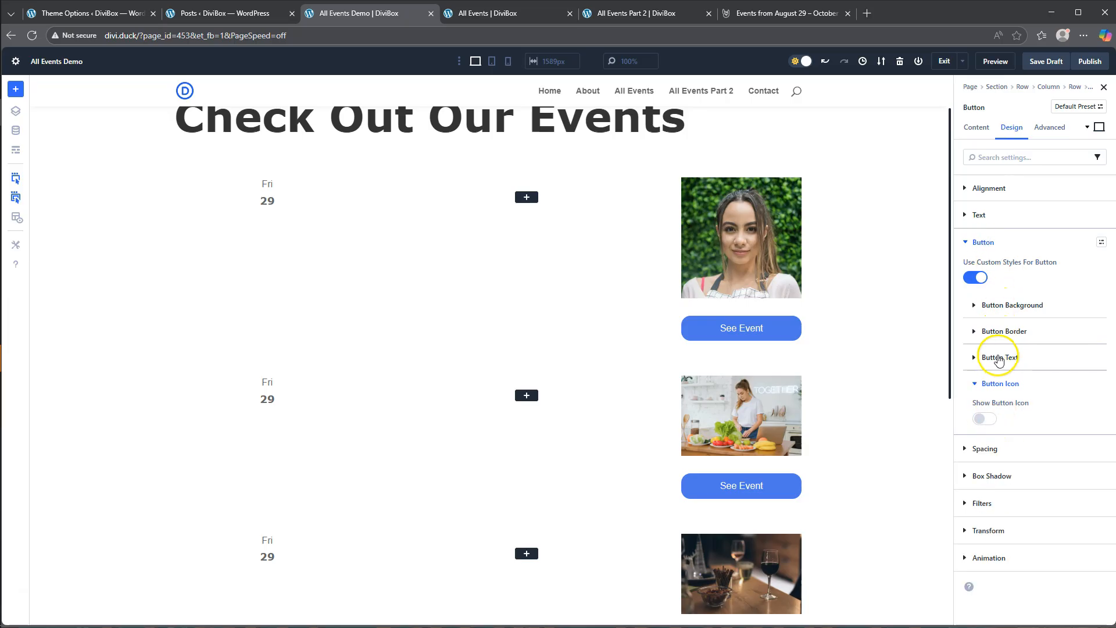
left_click(983, 385)
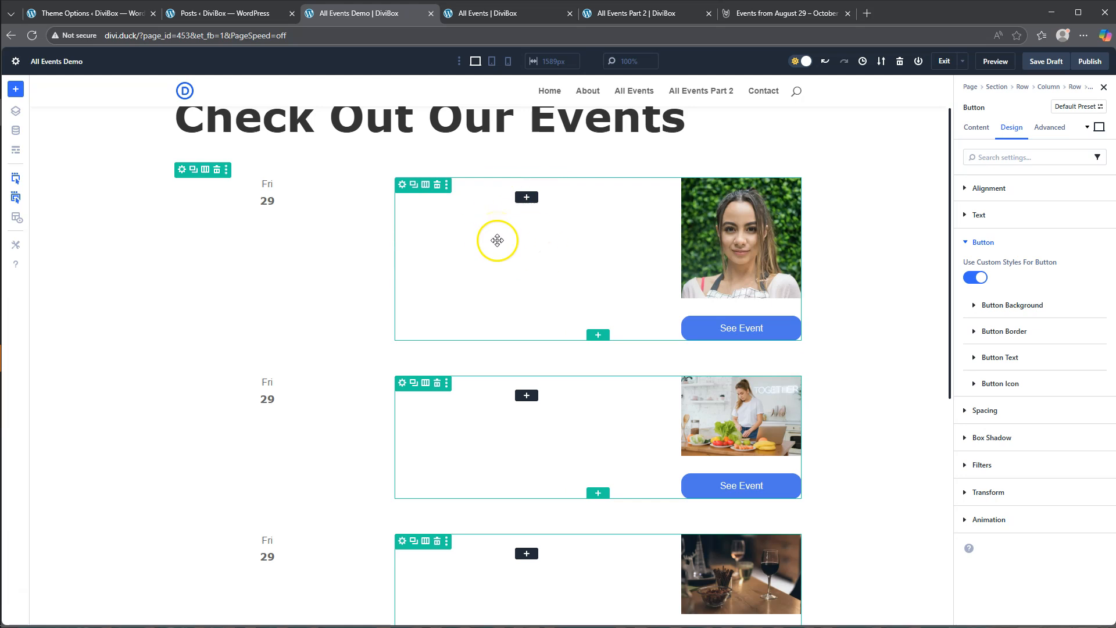
left_click(1043, 63)
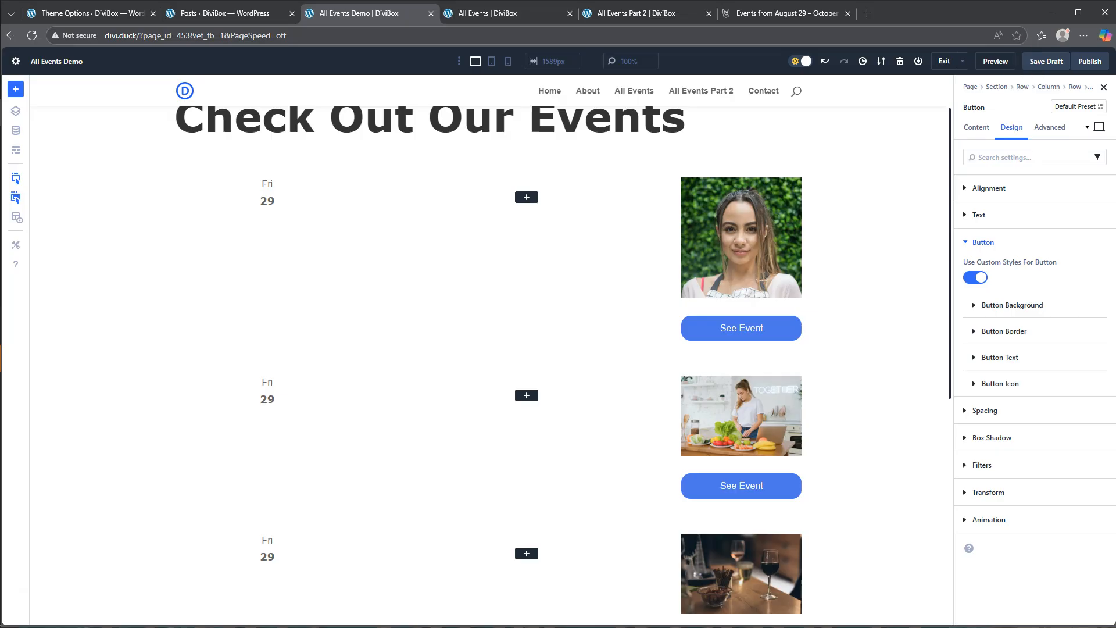
- Review the finished All Events layout, and insert a Group module in the empty middle column of the event row
left_click(495, 18)
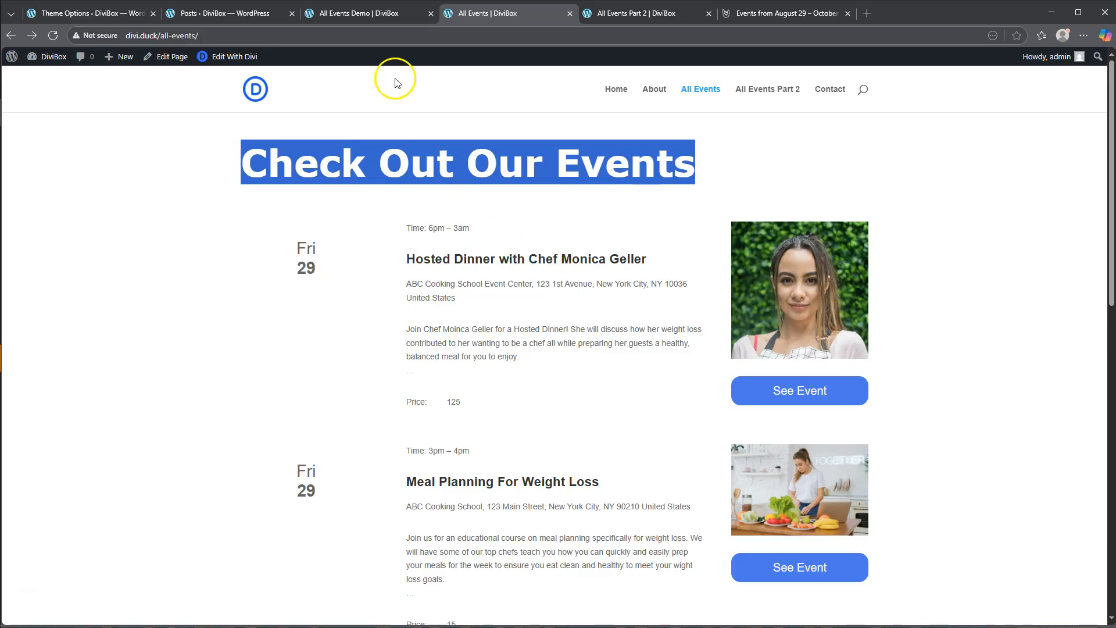
left_click(358, 16)
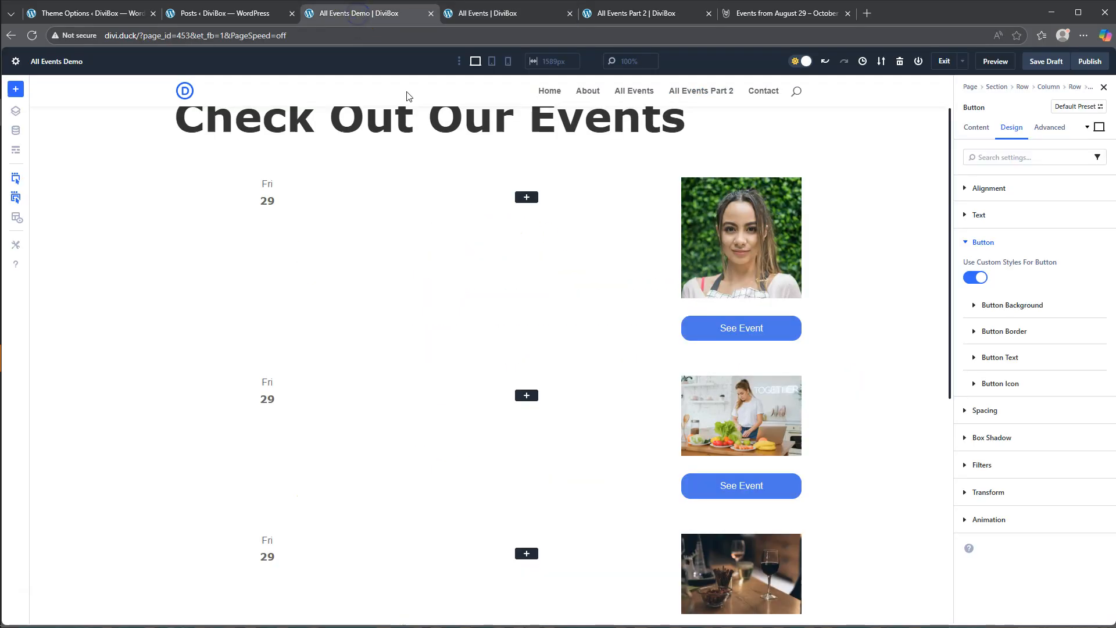
left_click(526, 197)
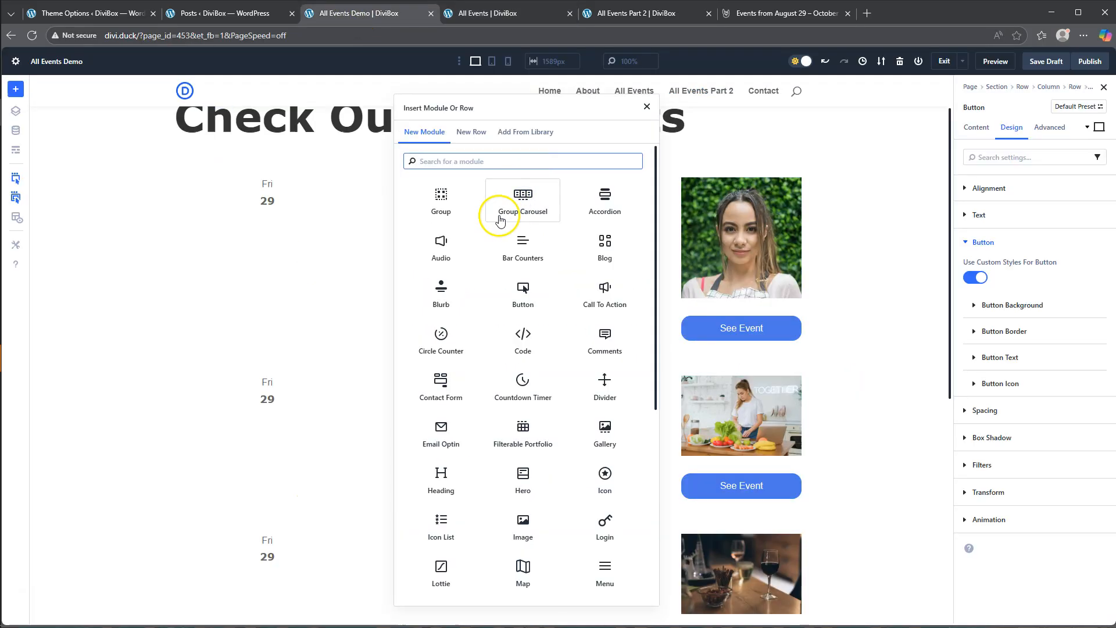
left_click(440, 201)
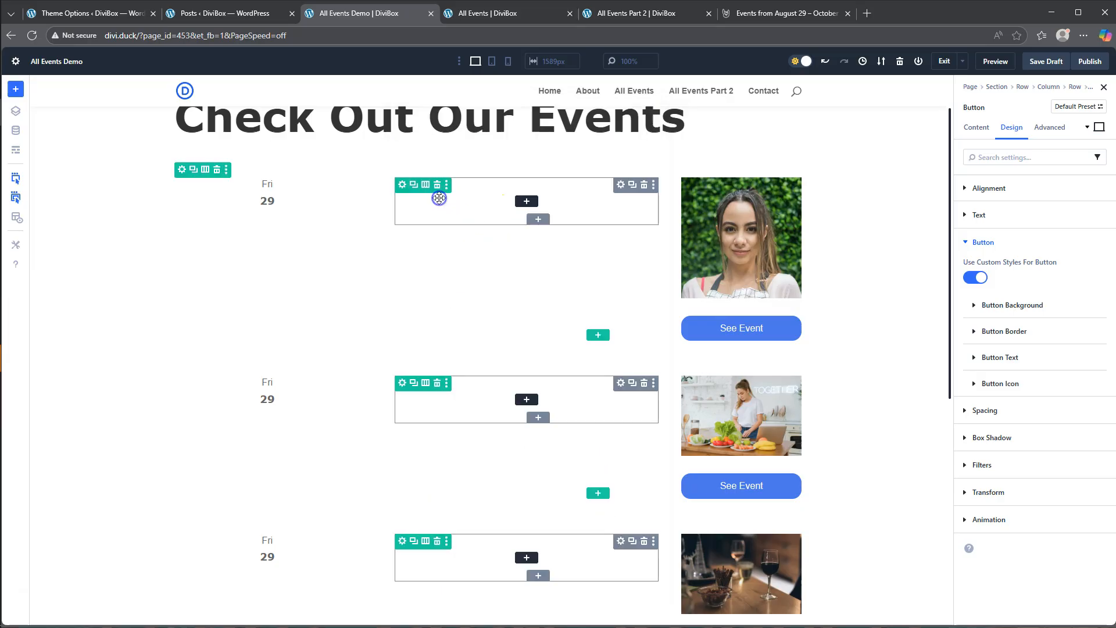
- Add a Text module inside the new group and replace its placeholder body with "Time:"
scroll(550, 395, "down", 5)
left_click(606, 479)
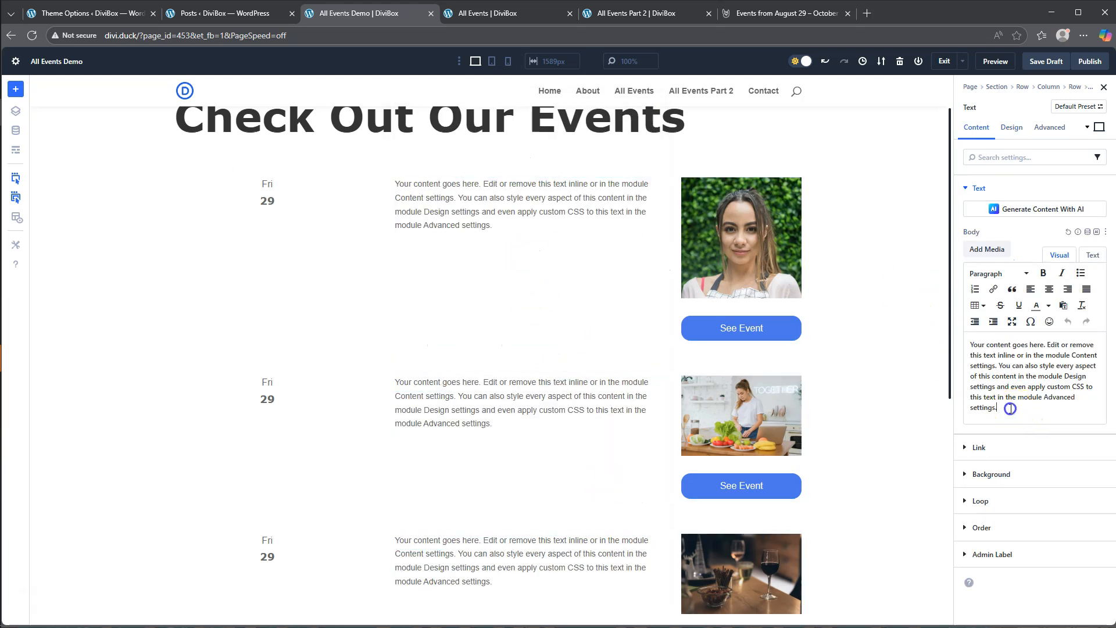
left_click_drag(1010, 409, 951, 329)
type("Time:")
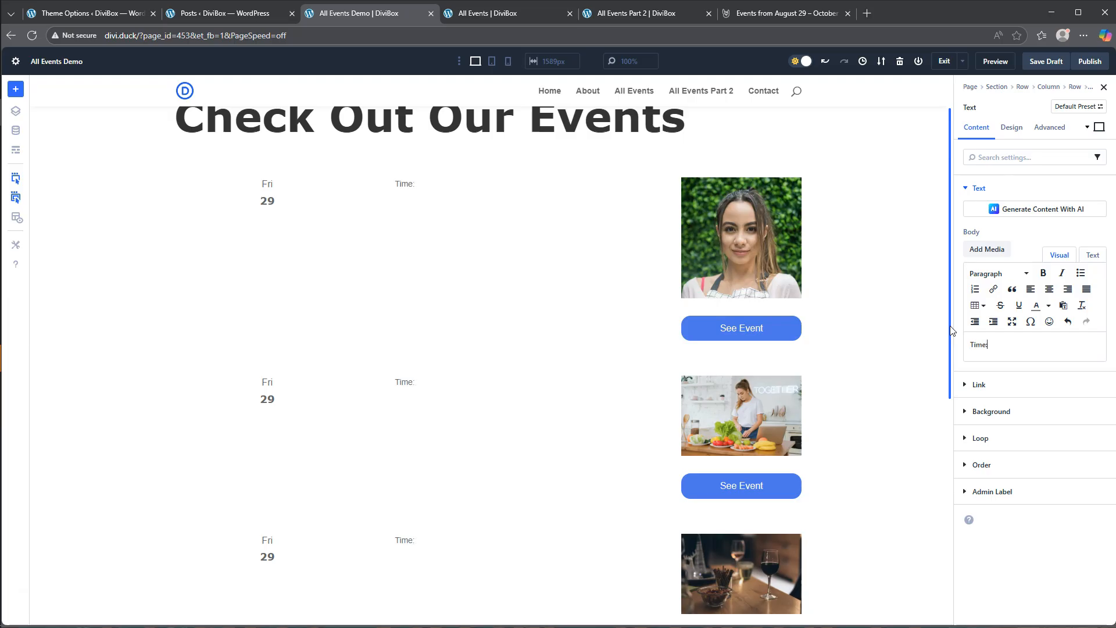
- Set the Time label's text font to Verdana and its weight to Semi Bold
left_click(1009, 128)
left_click(979, 188)
left_click(1014, 251)
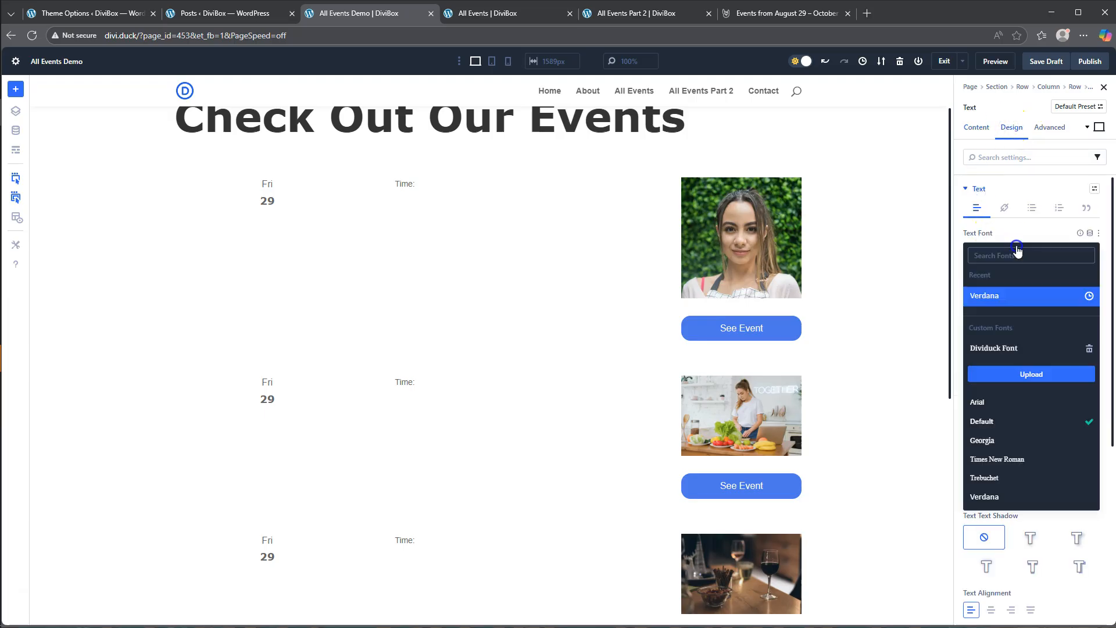
left_click(1003, 294)
left_click(1000, 294)
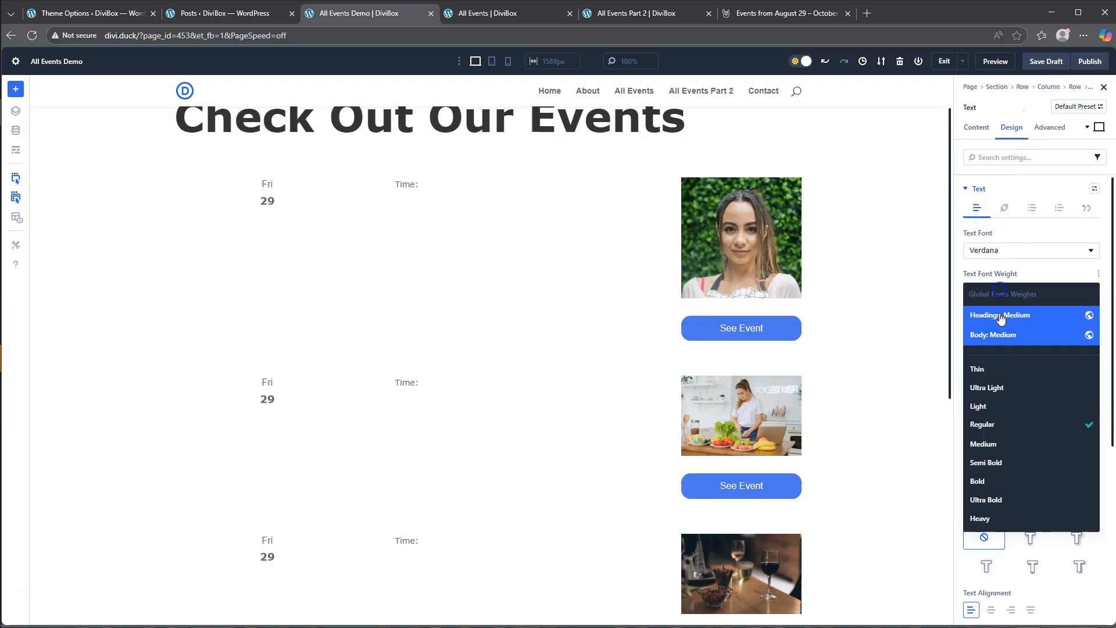
left_click(1004, 459)
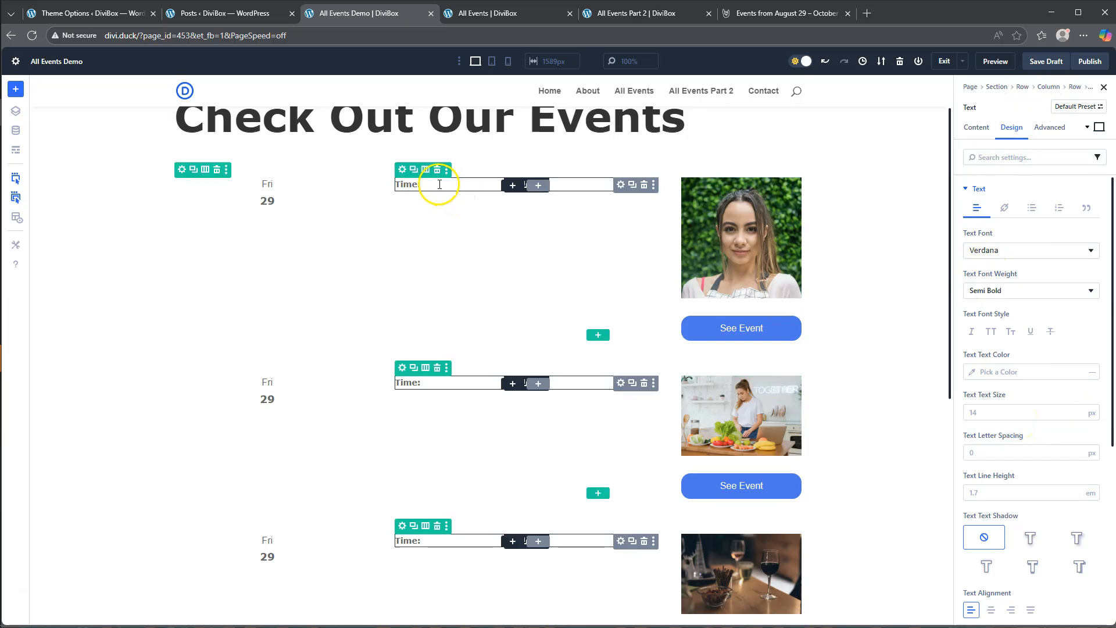
- Add a Text module below the Time label and fill its body with the loop post custom field eventStartTime
left_click(511, 185)
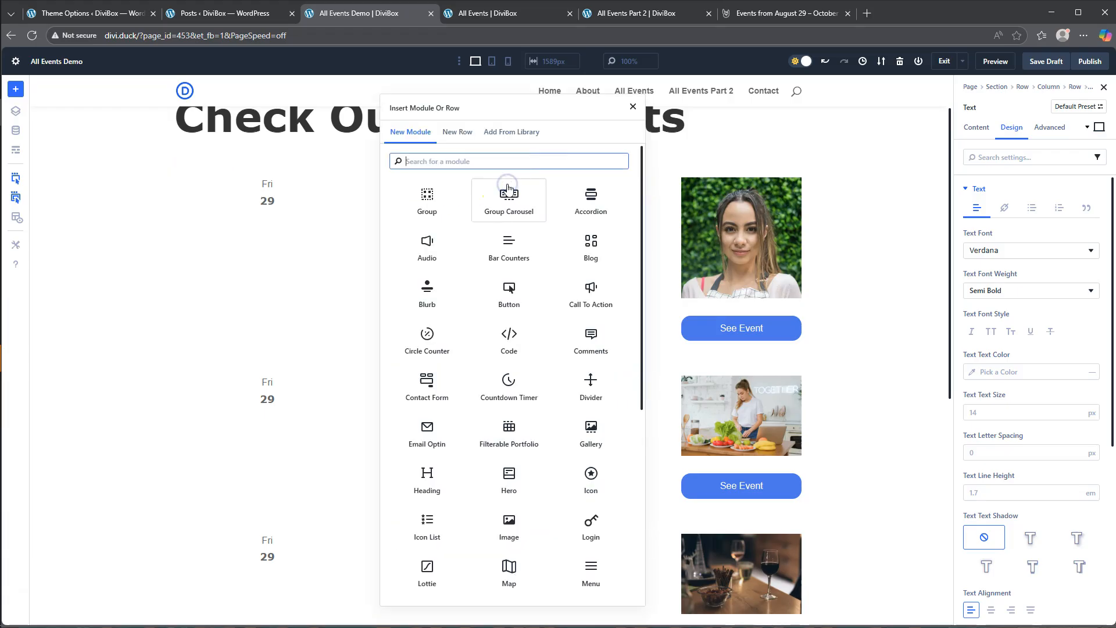
scroll(511, 421, "down", 5)
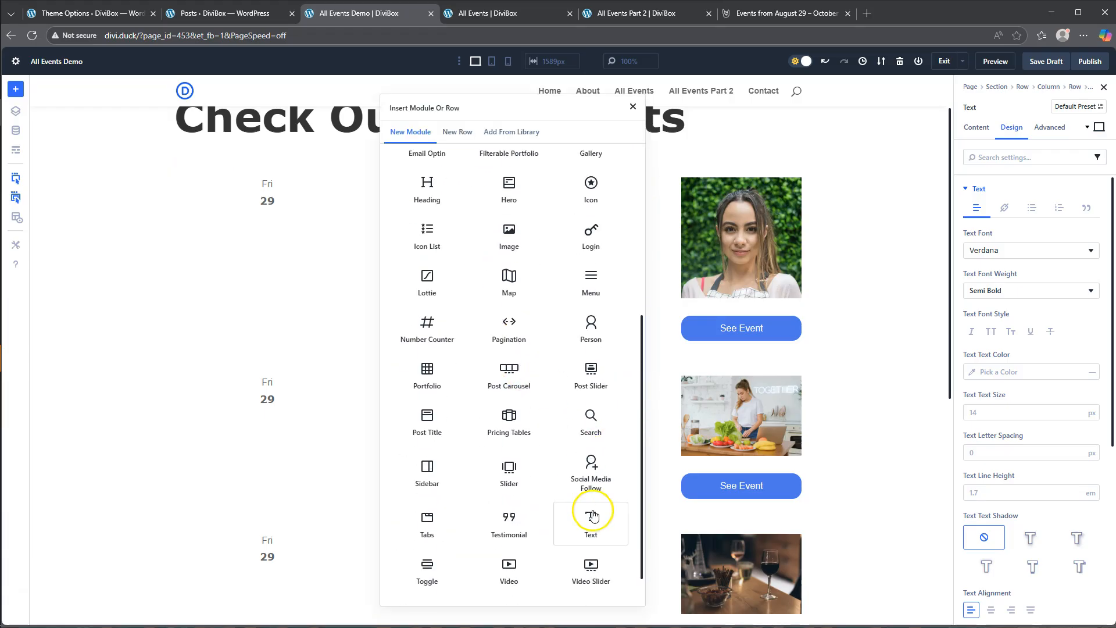
left_click(592, 515)
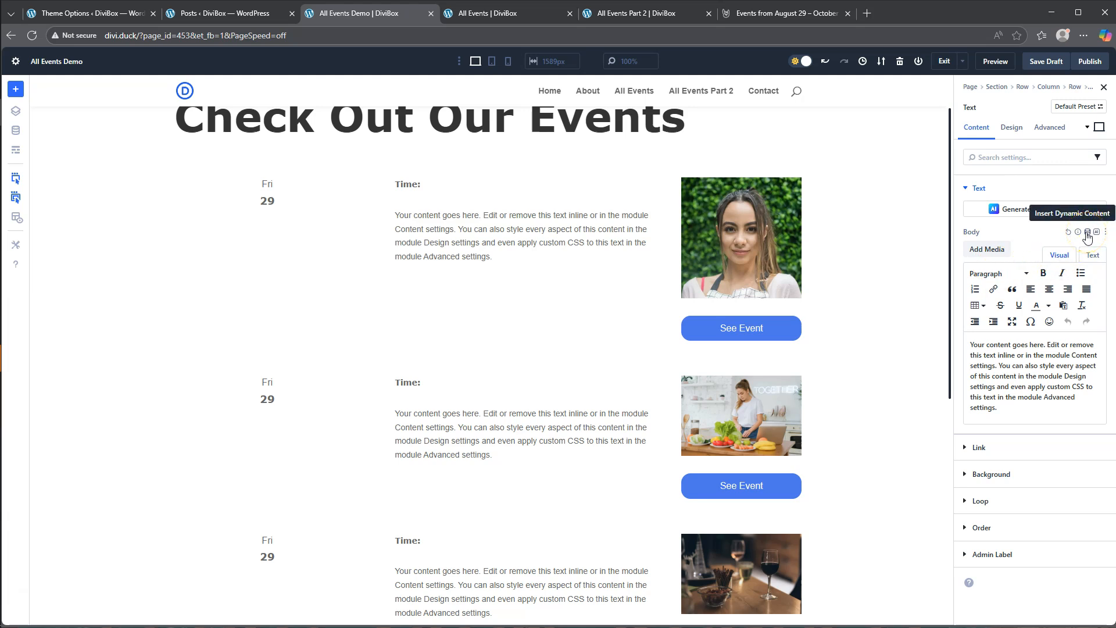
left_click(1088, 234)
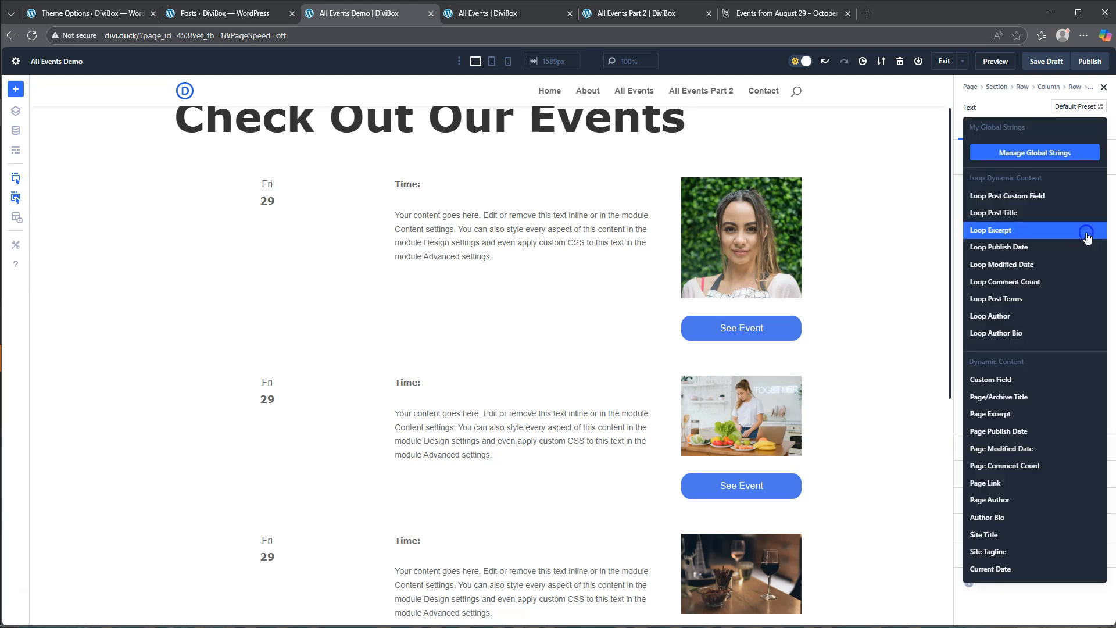
left_click(1015, 201)
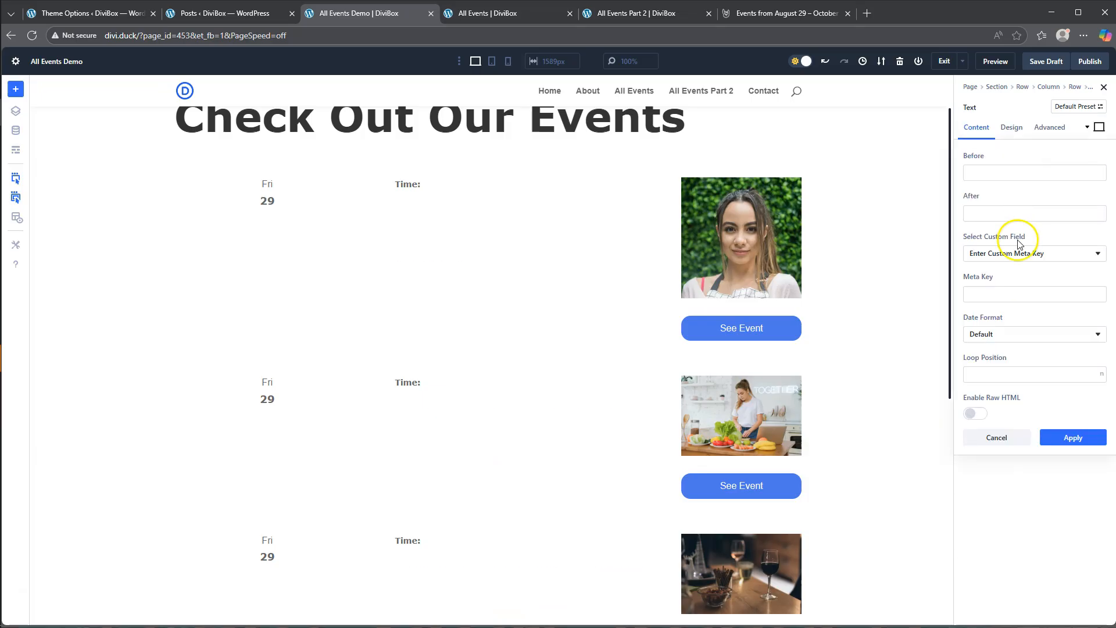
left_click(1028, 257)
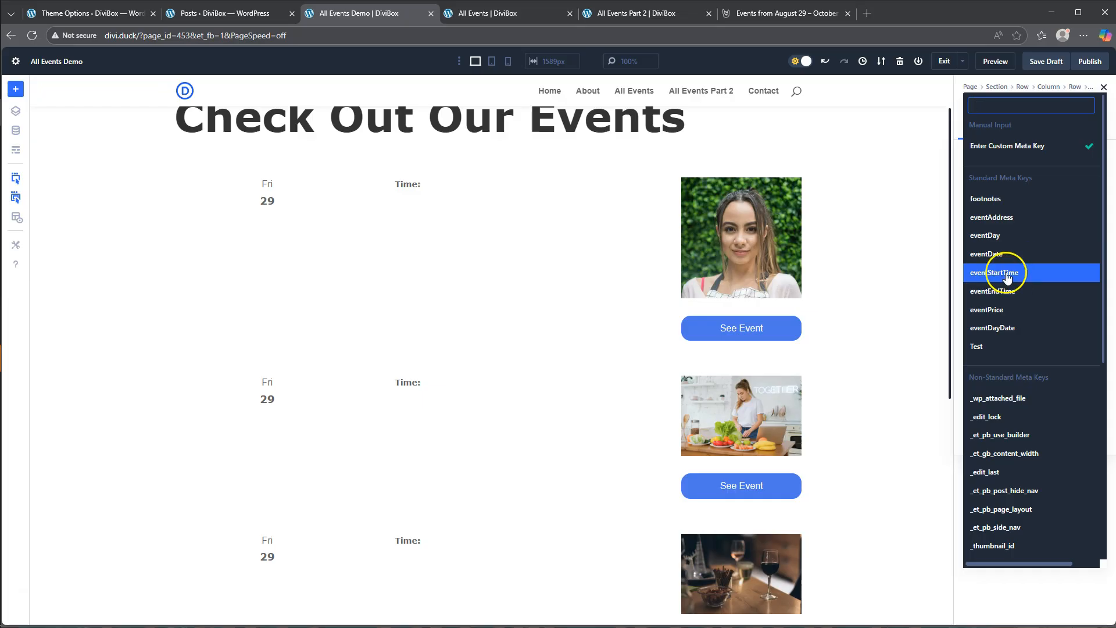
left_click(1007, 273)
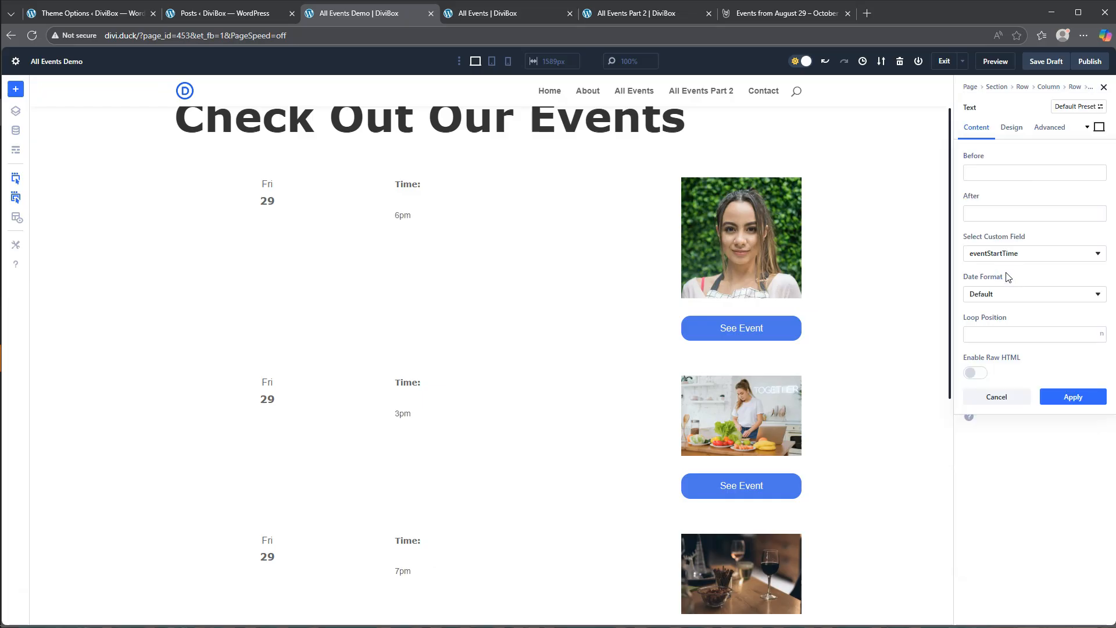
left_click(1073, 397)
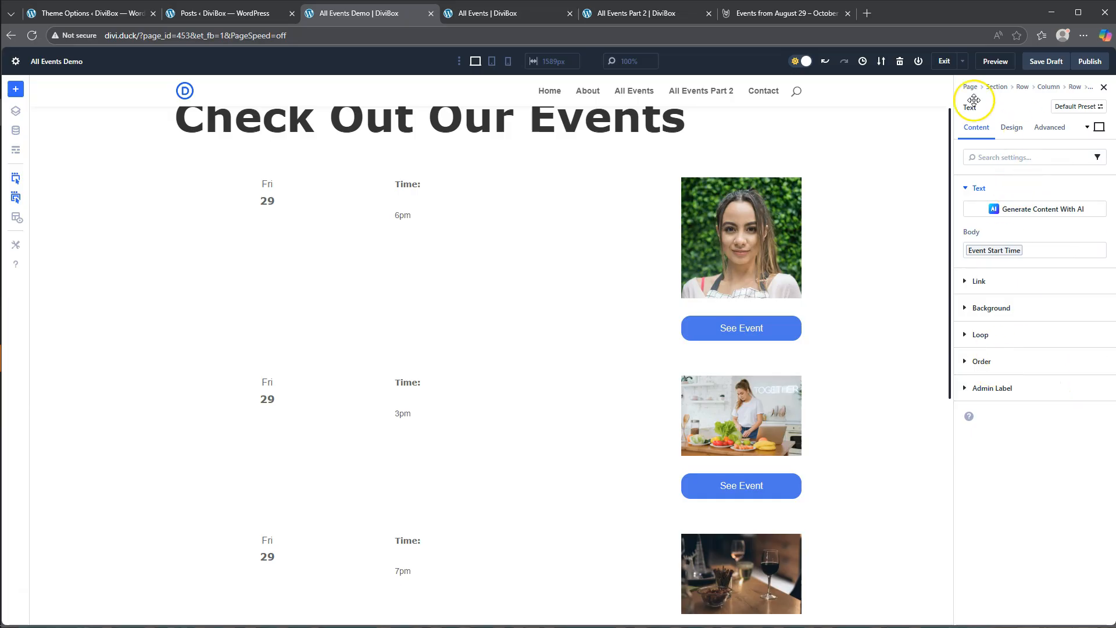
- Add a Text module below the start time and replace its placeholder body with "-"
mouse_move(414, 220)
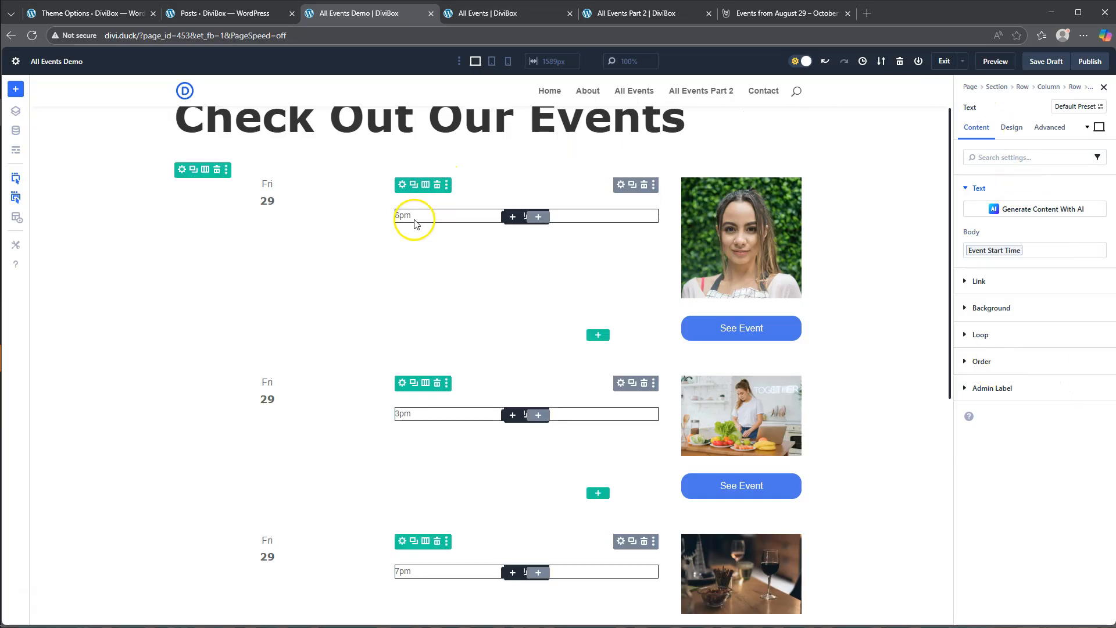
left_click(520, 219)
scroll(559, 442, "down", 4)
scroll(575, 468, "down", 2)
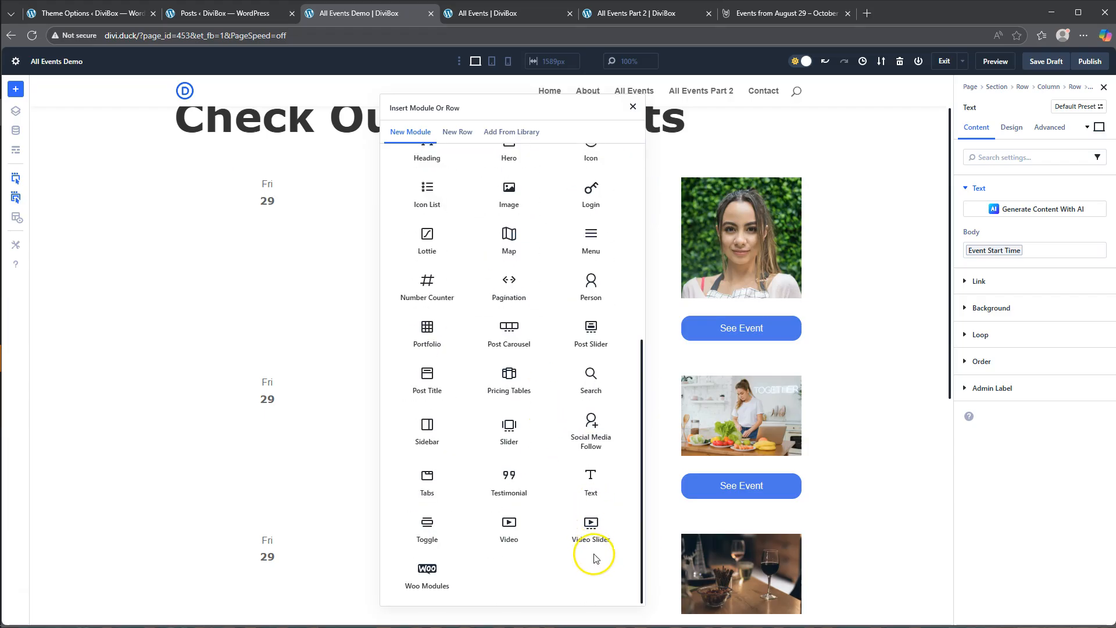
left_click(588, 479)
left_click_drag(1003, 410, 930, 330)
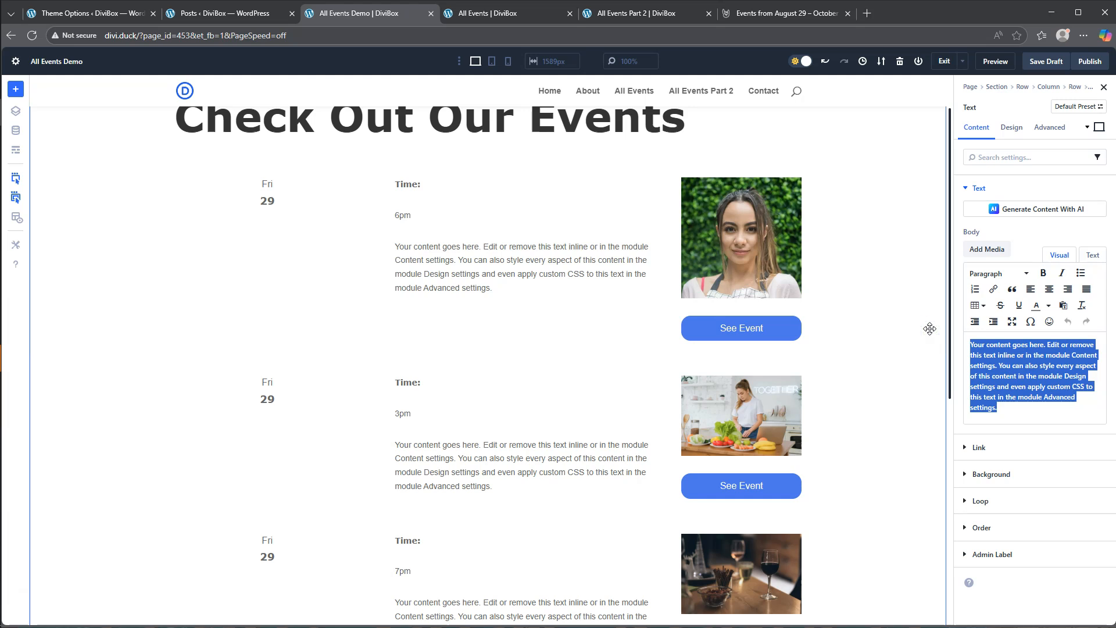
type("-")
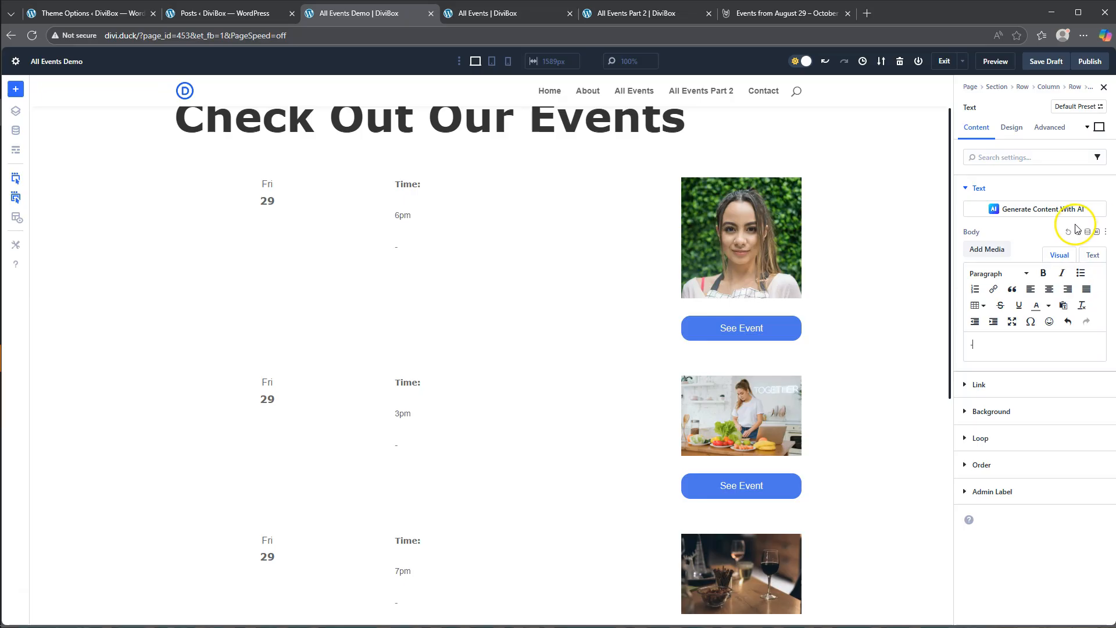
left_click(980, 341)
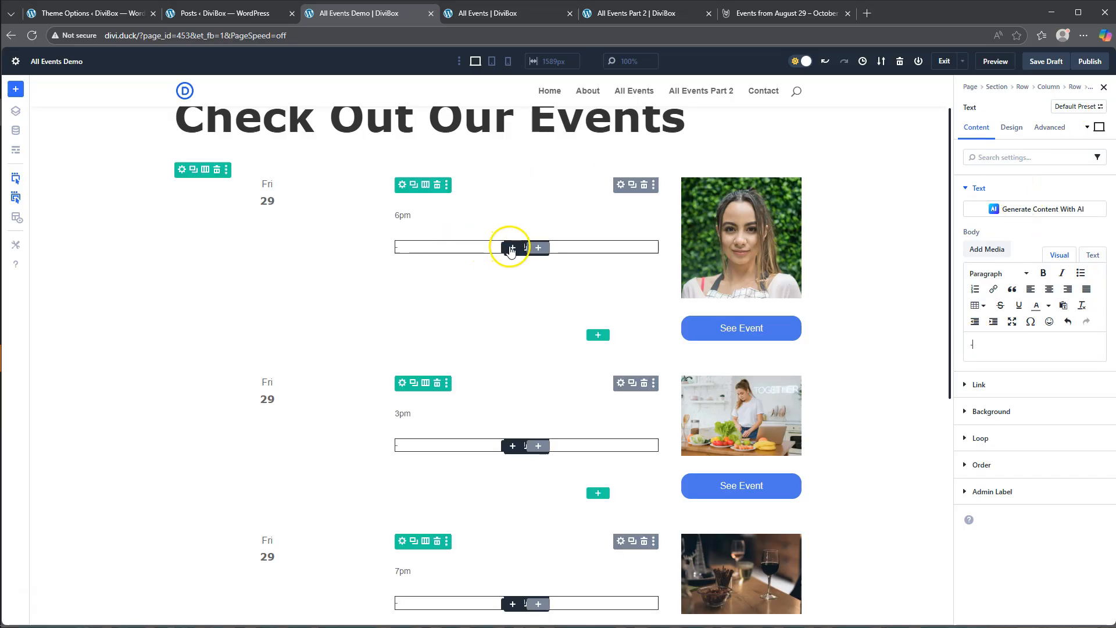
- Add a Text module below the dash and fill its body with the loop post custom field eventEndTime
left_click(510, 244)
scroll(540, 360, "down", 5)
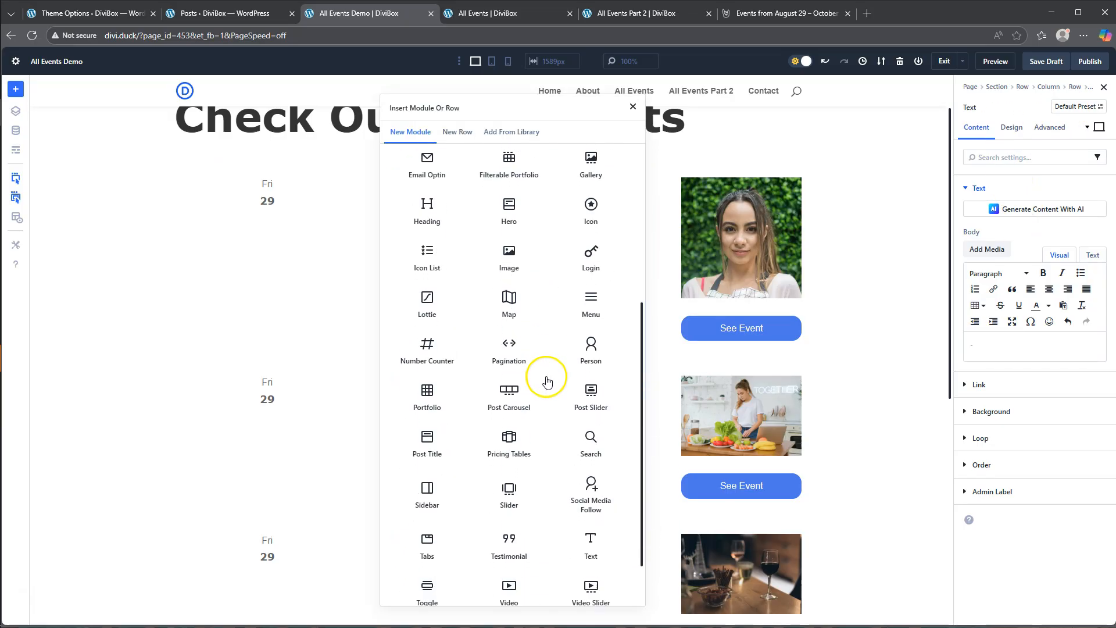
left_click(591, 487)
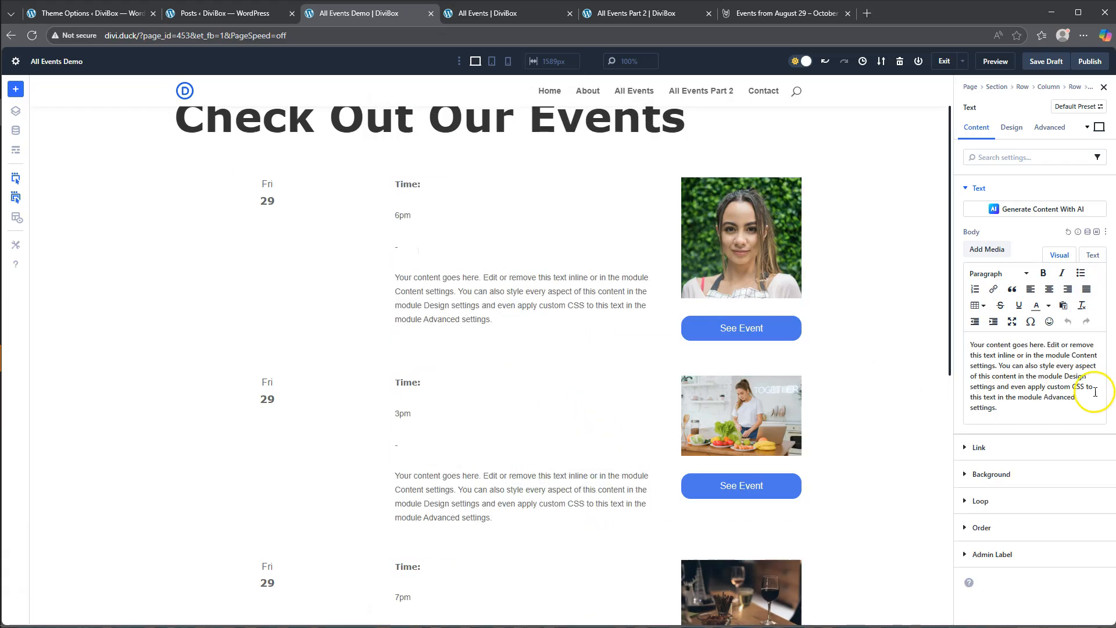
left_click(1088, 233)
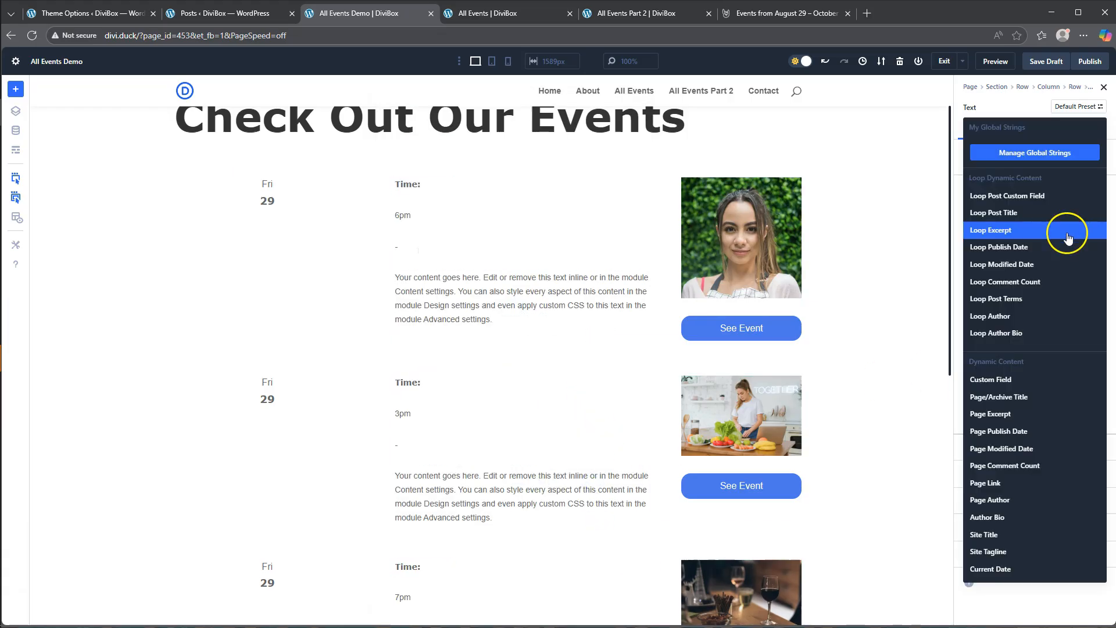
left_click(1005, 197)
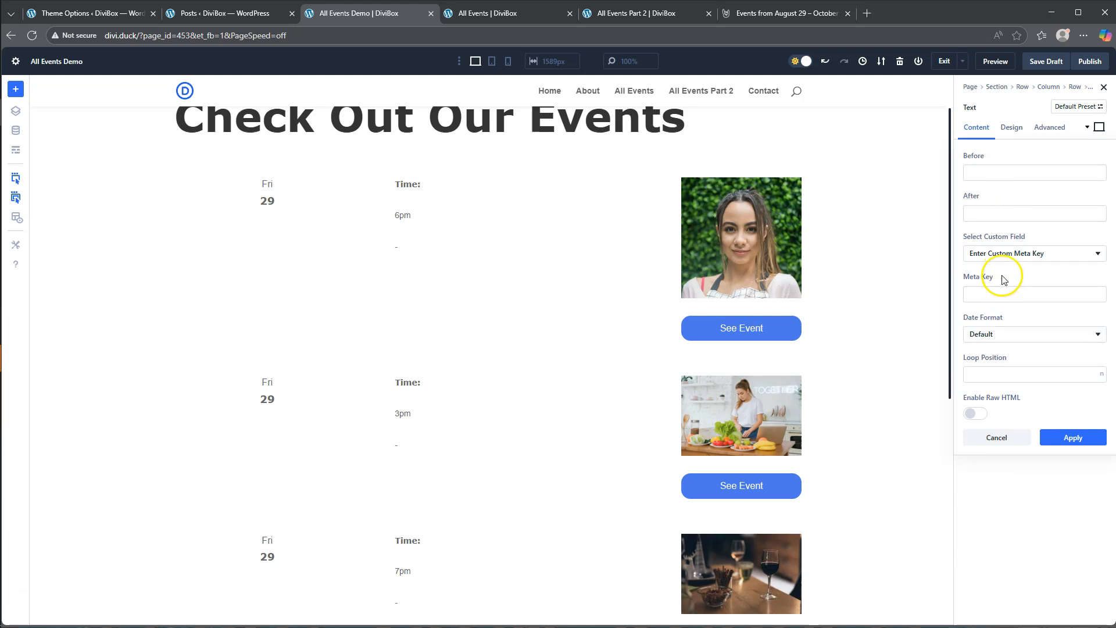
left_click(1008, 253)
left_click(1005, 290)
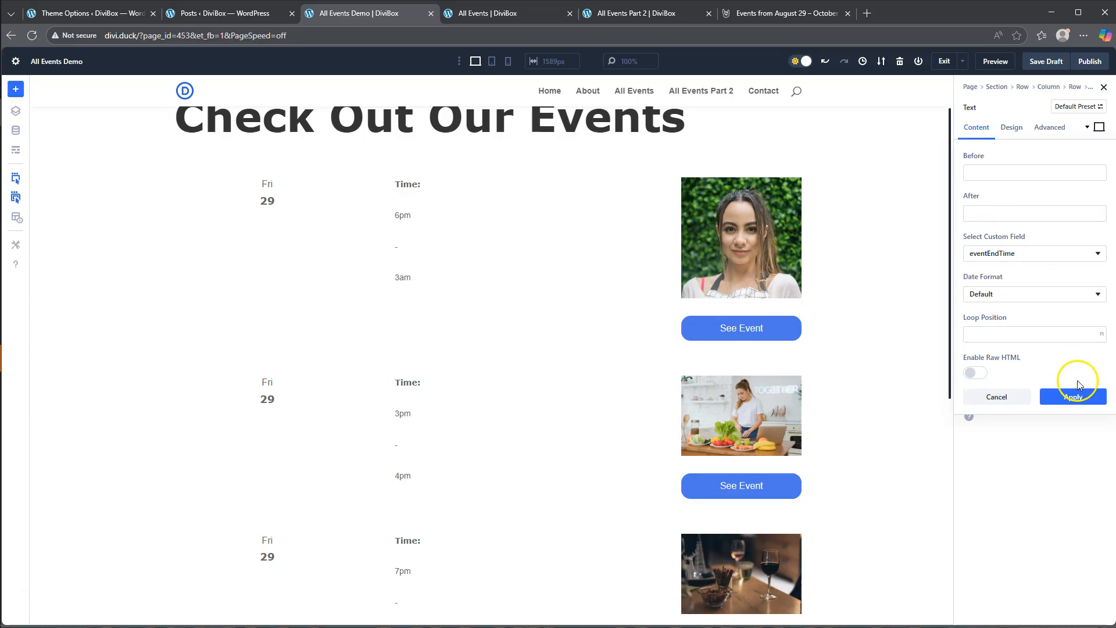
left_click(1077, 403)
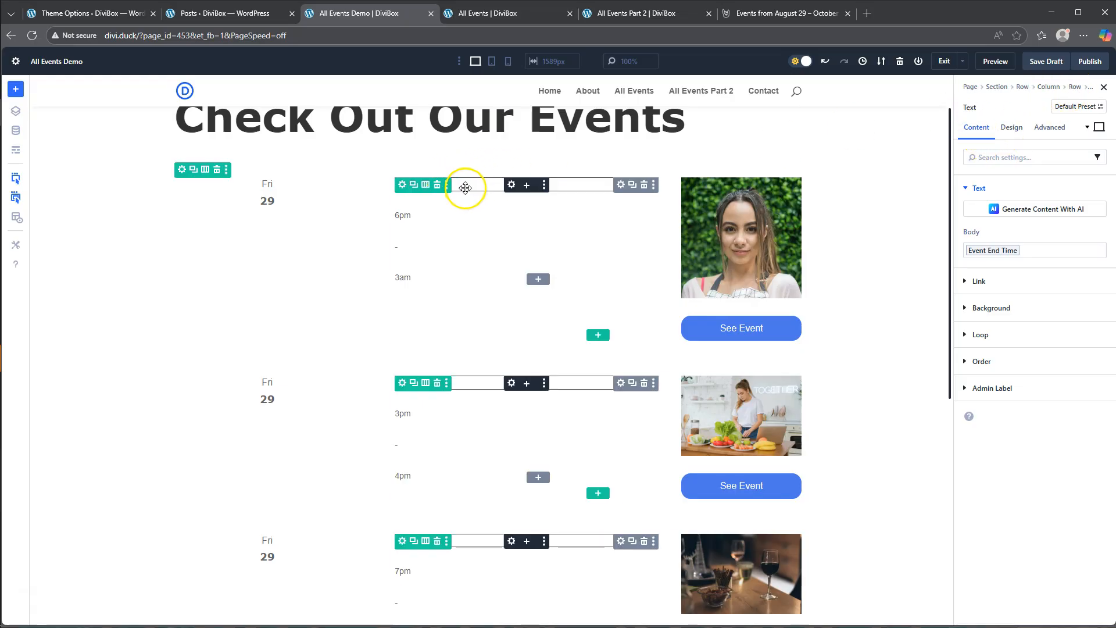
- Set the layout direction of the group holding the time texts to Row
left_click(621, 184)
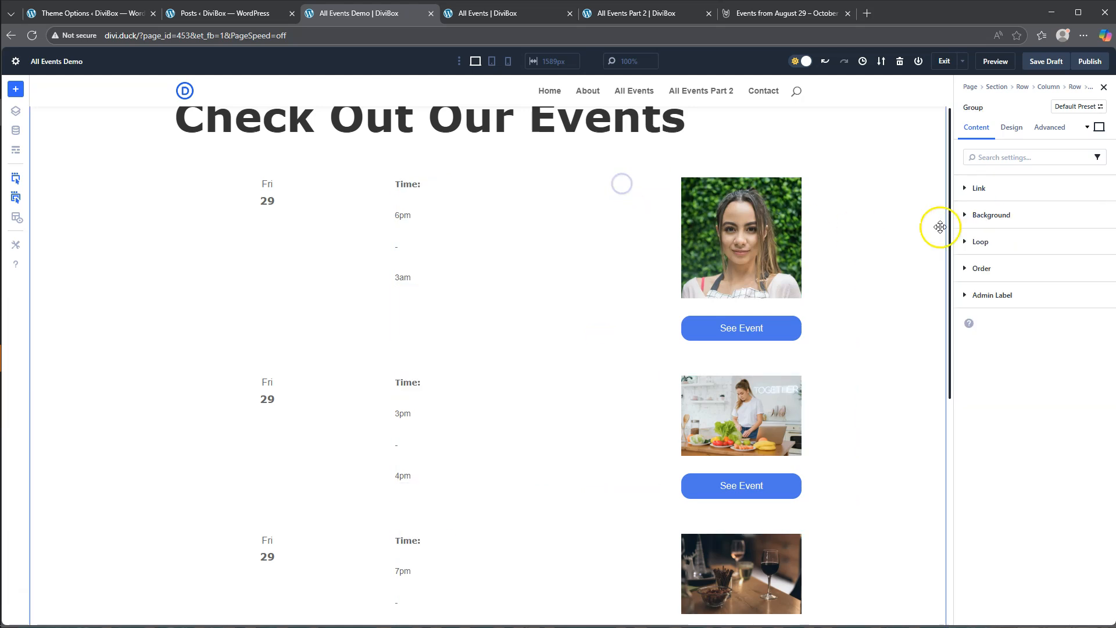
left_click(1012, 127)
left_click(983, 189)
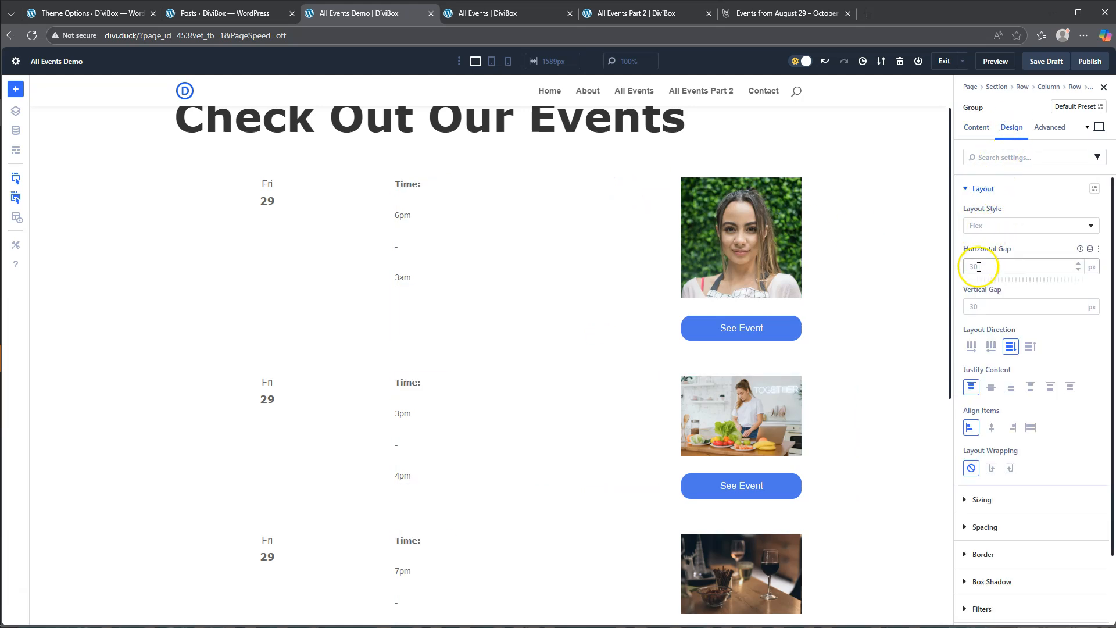
left_click(972, 347)
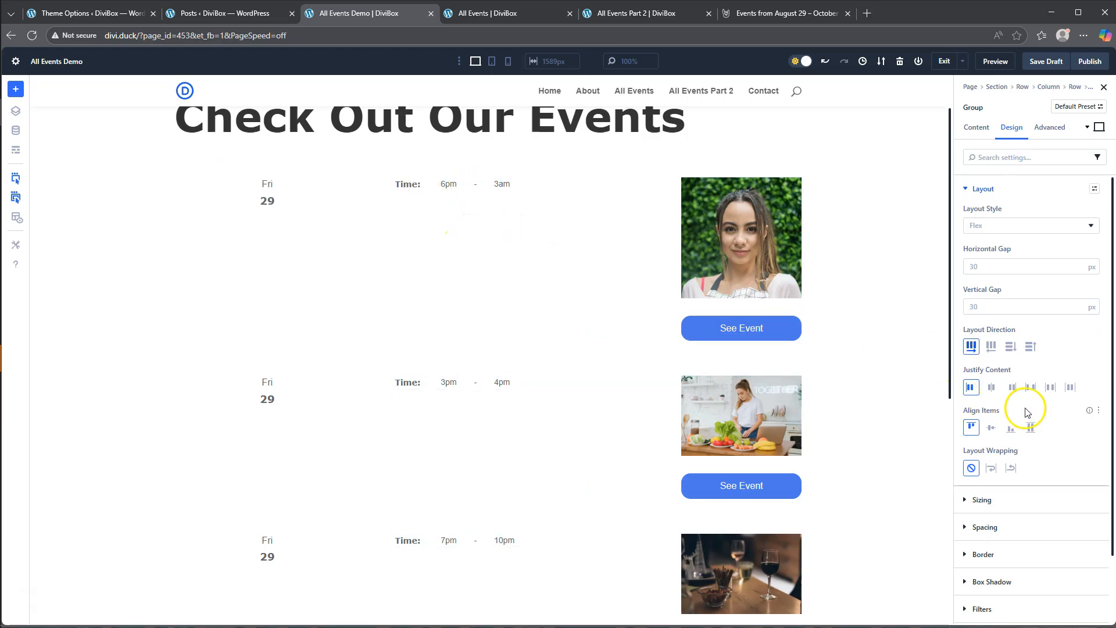
- Try a horizontal gap of 0 px on the time group, and set the gap to 3 px
left_click(985, 263)
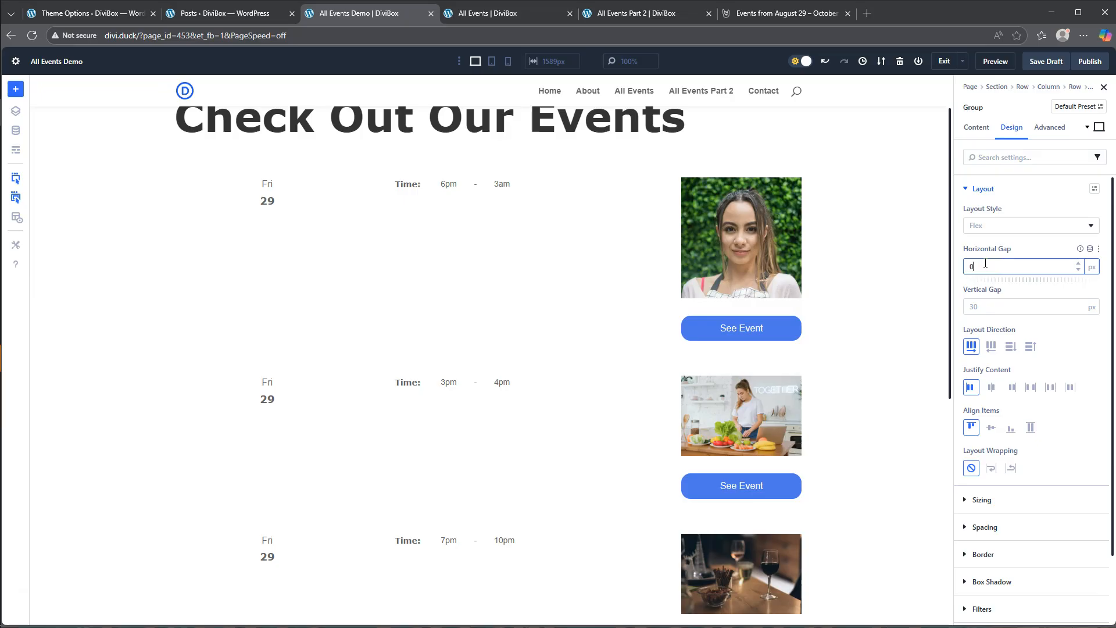
left_click(958, 265)
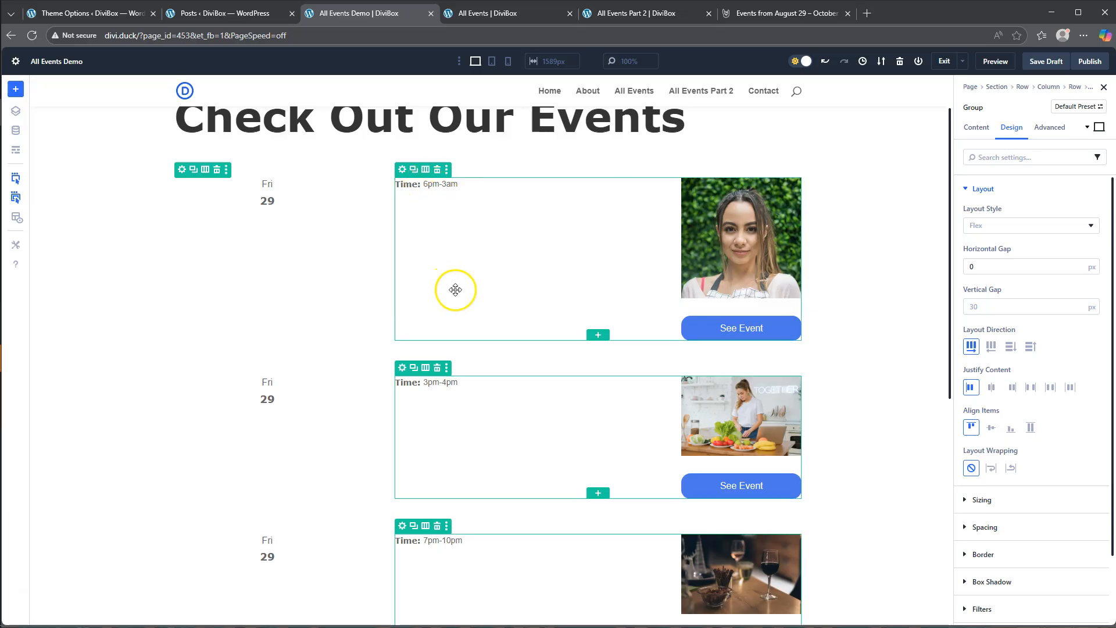
double_click(966, 266)
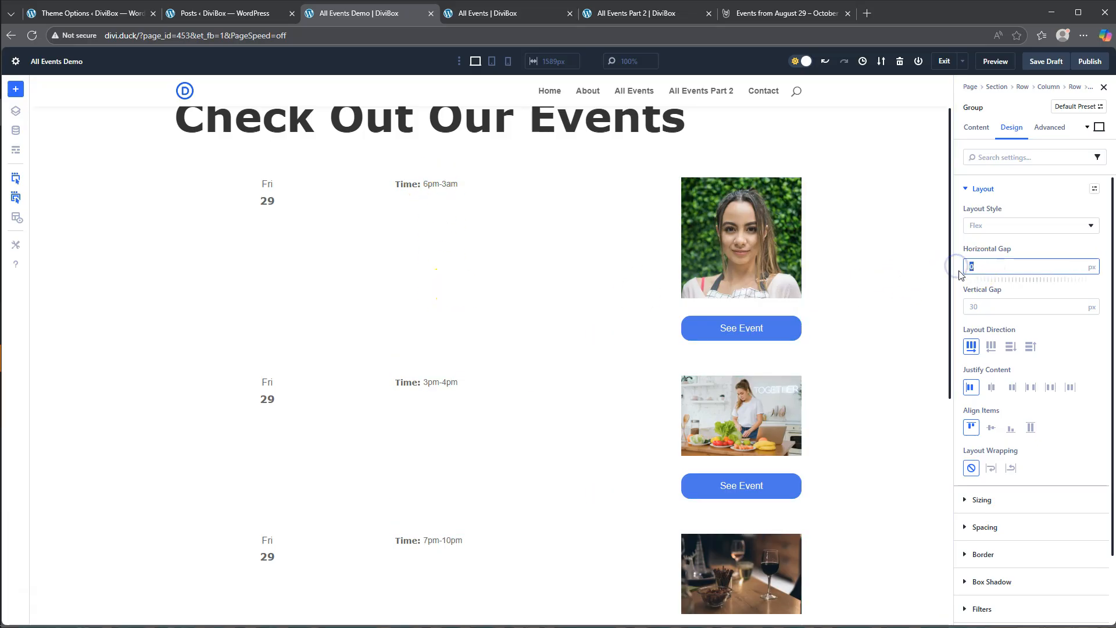
type("3")
left_click(961, 269)
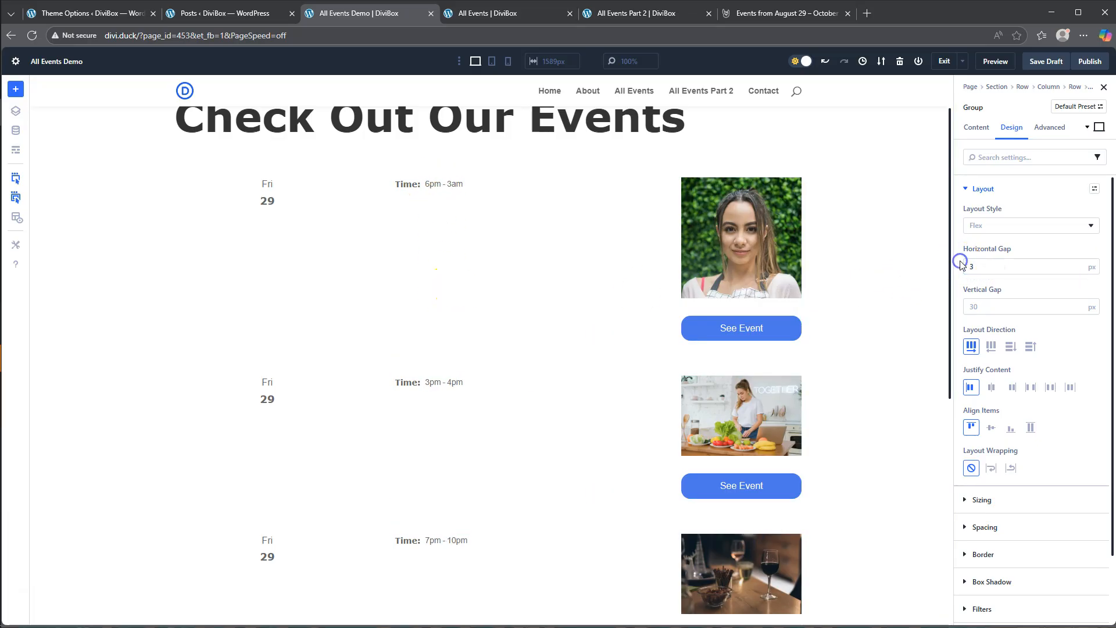
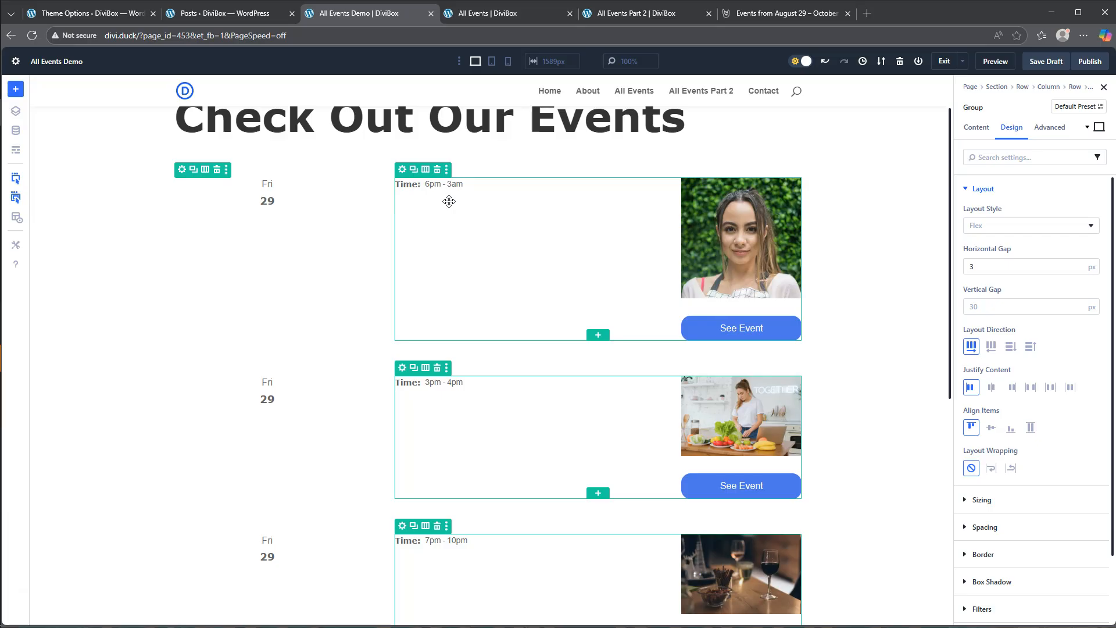
- Add a Text module below the time group and fill its body with the loop post title
left_click(424, 199)
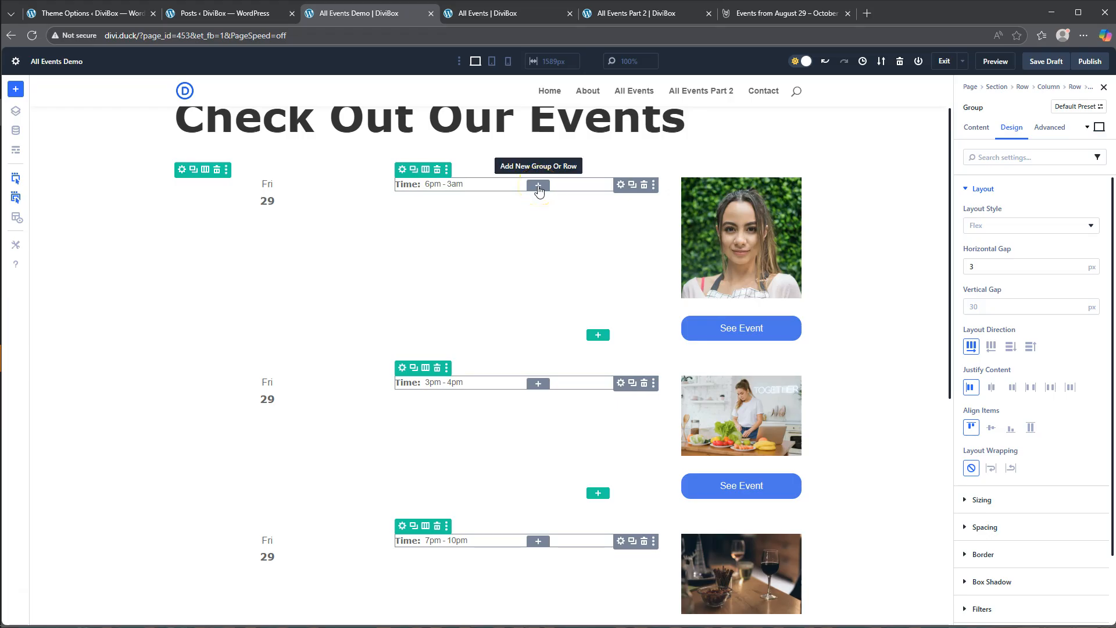
left_click(538, 187)
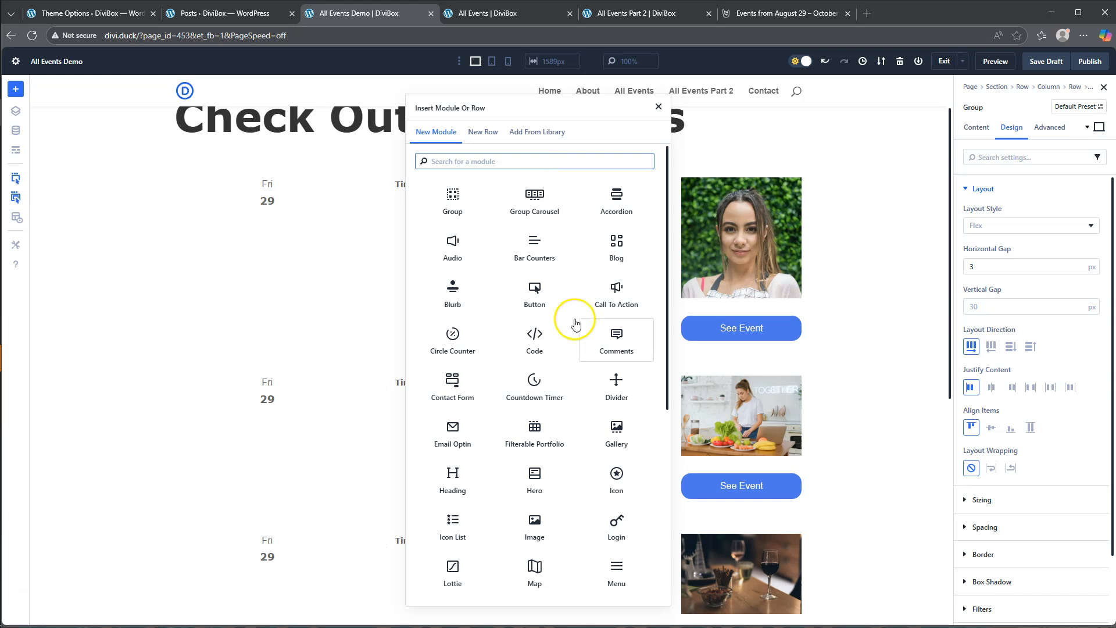
scroll(613, 474, "down", 3)
scroll(620, 481, "down", 3)
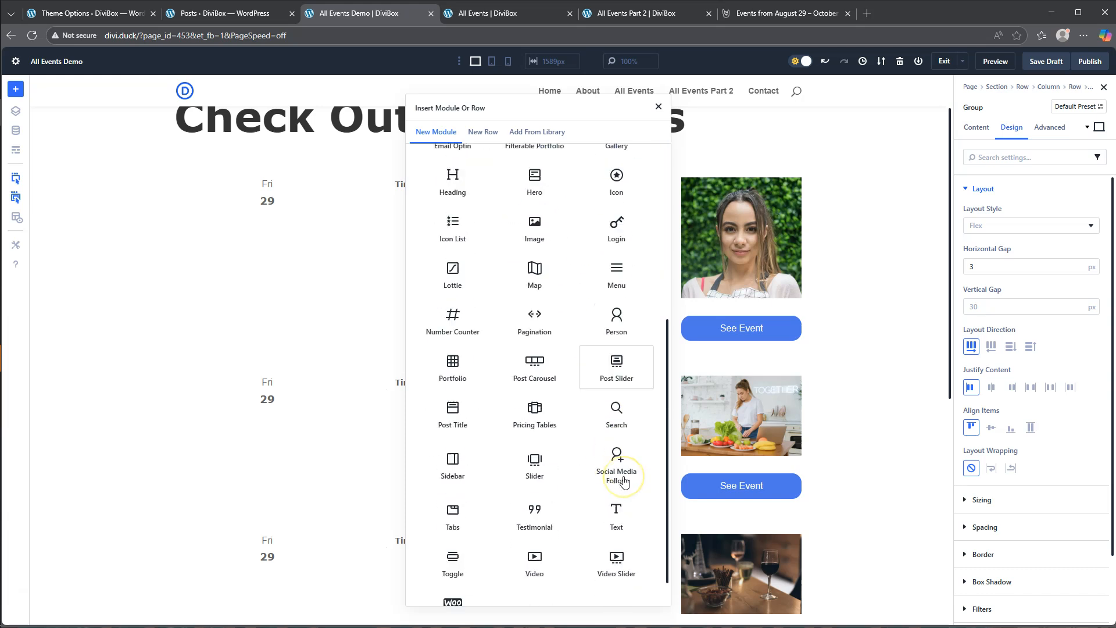
left_click(617, 482)
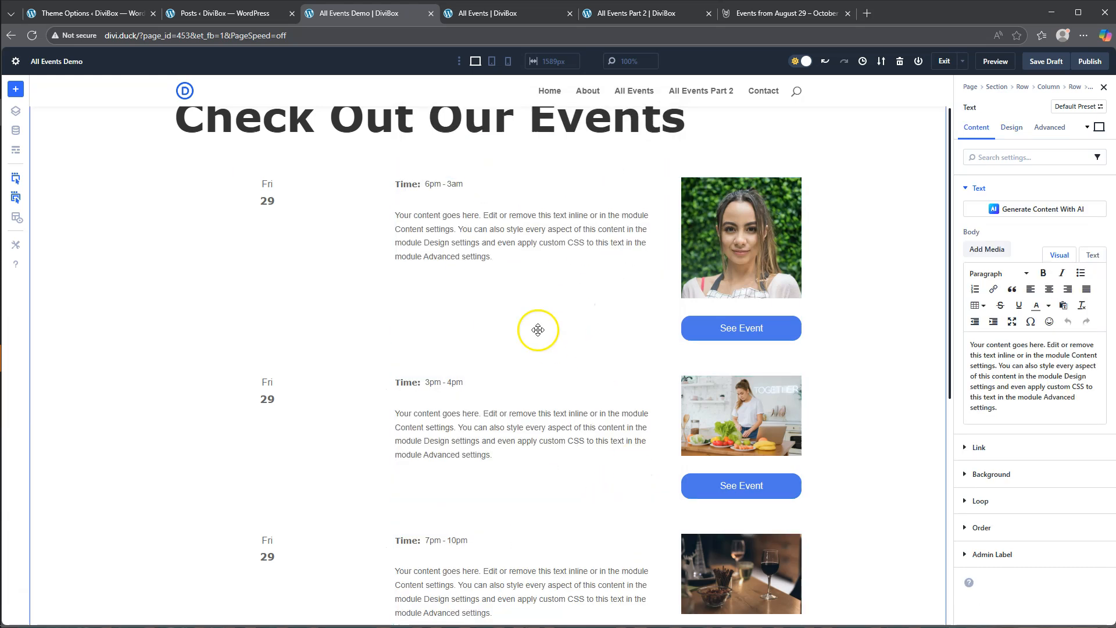
left_click(1088, 233)
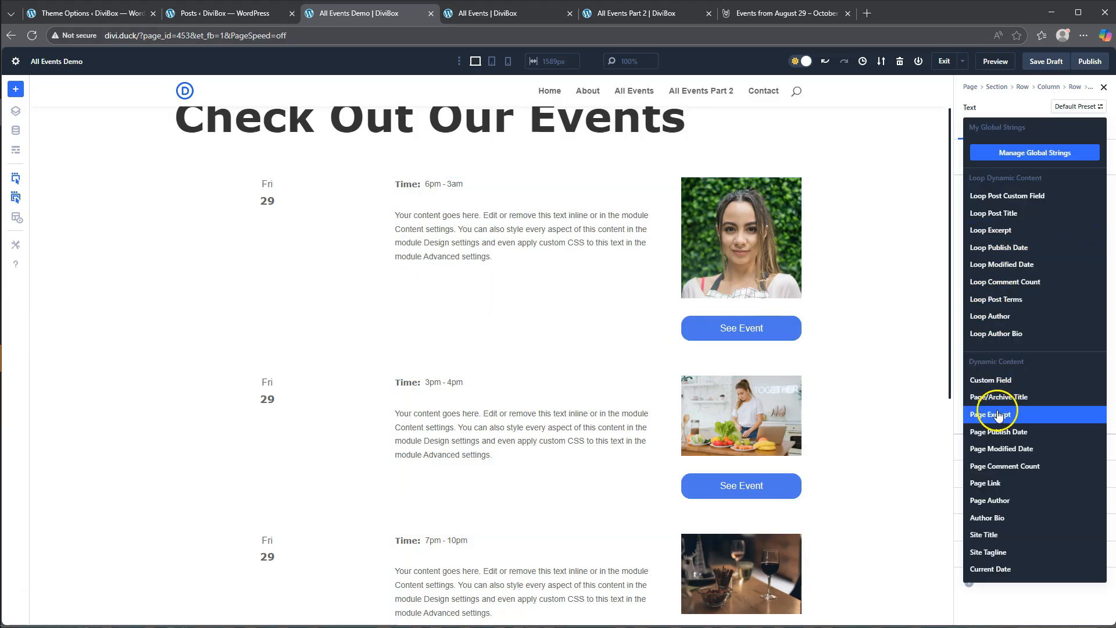
left_click(998, 216)
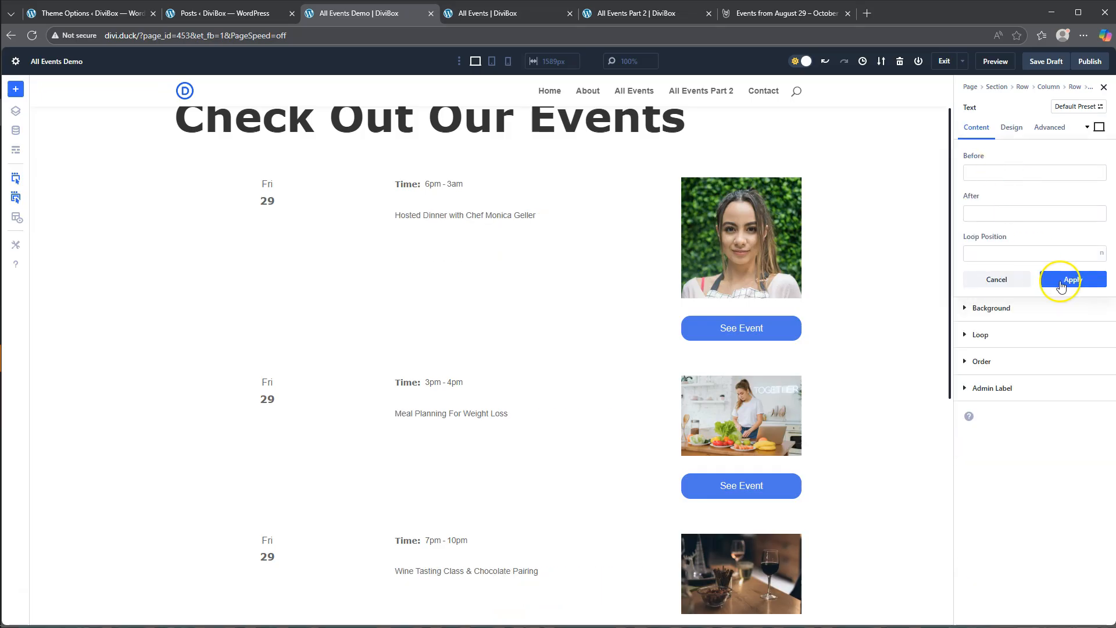
- Wrap the loop post title in an H3 heading with <h3> before and </h3> after it, and apply the settings
left_click(994, 174)
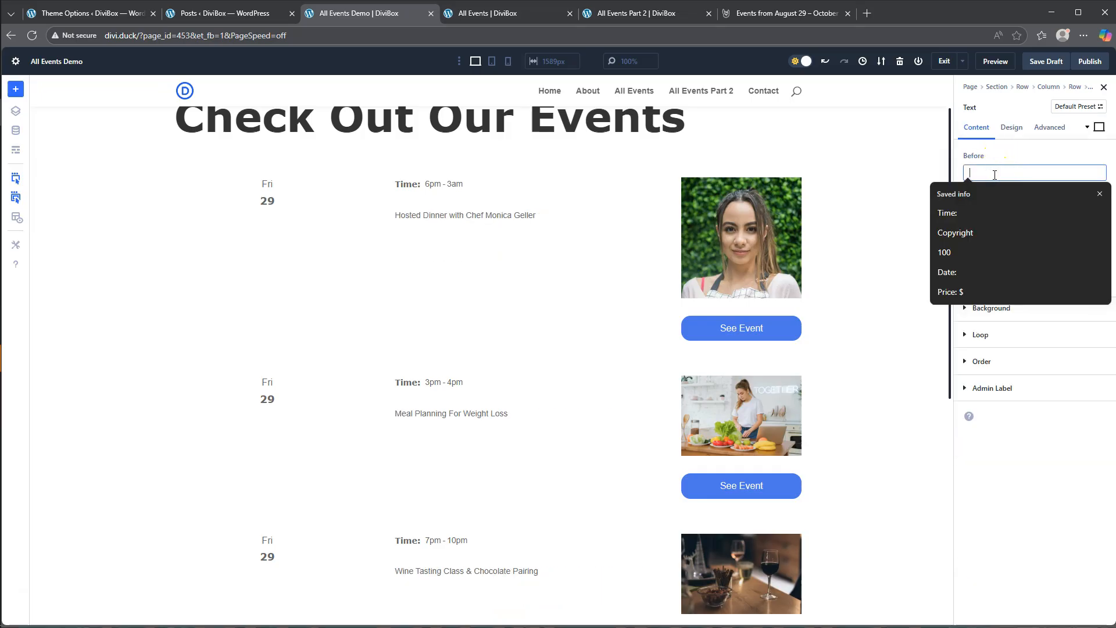
type("<")
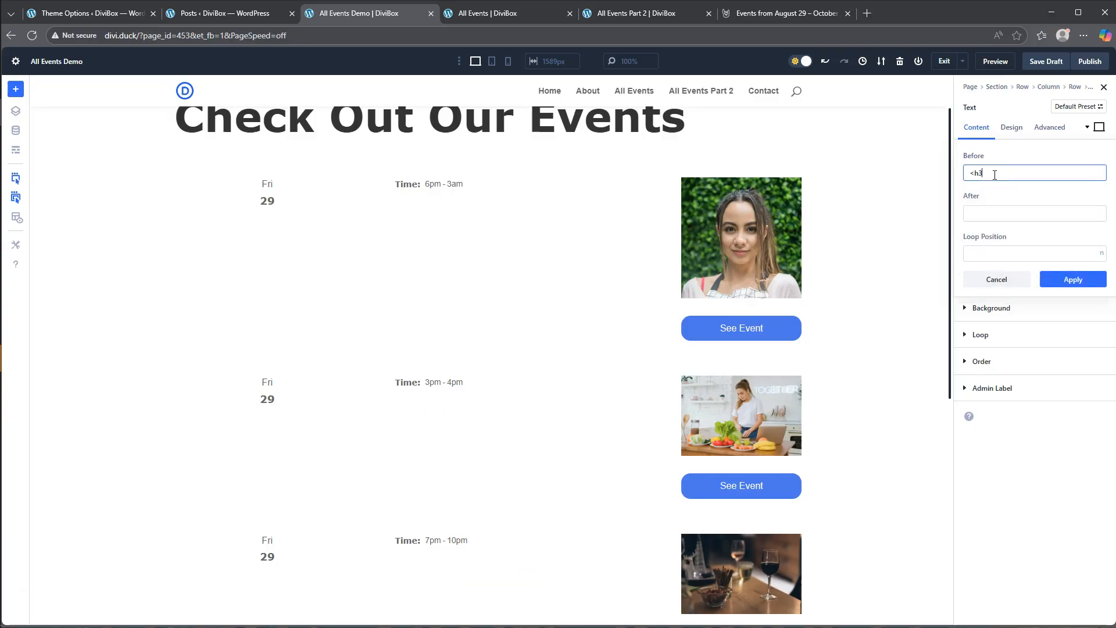
type("h3>")
left_click(980, 220)
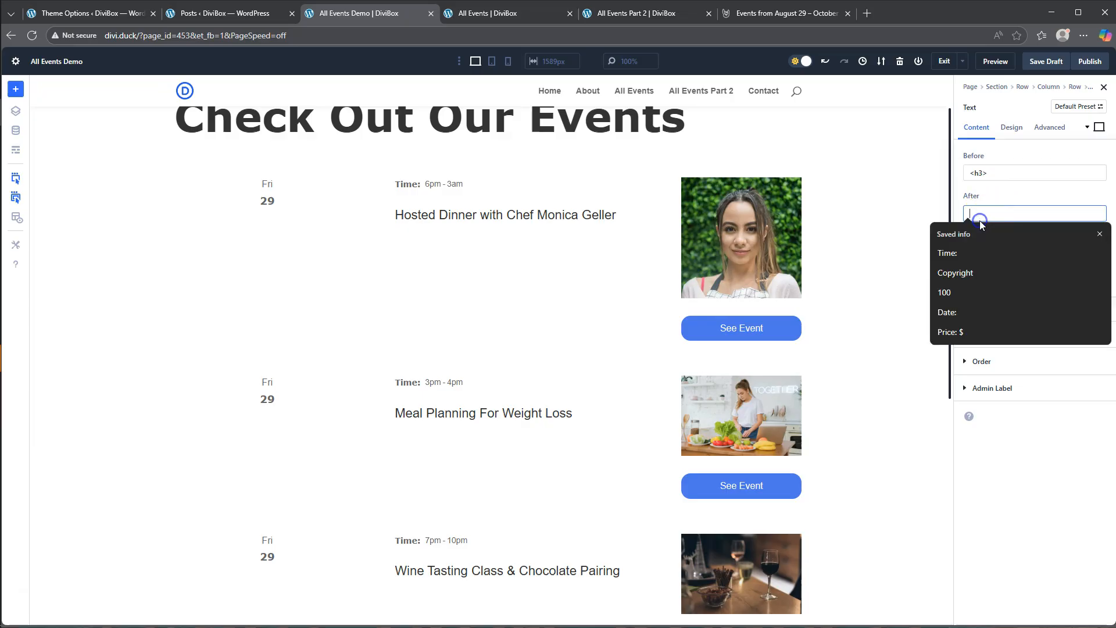
type("</")
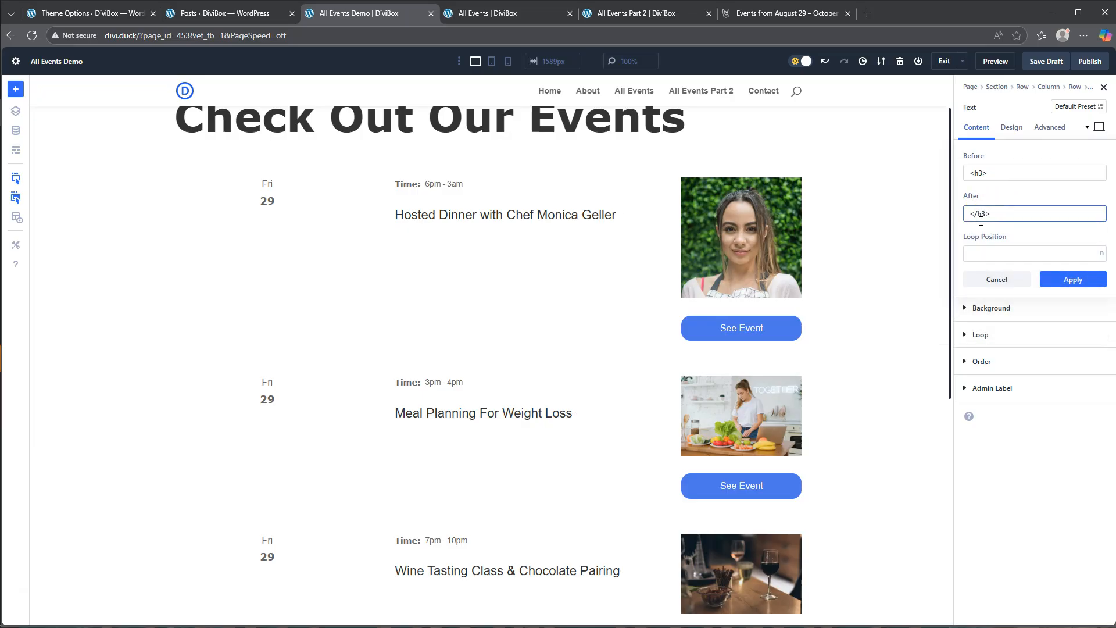
type("h3>")
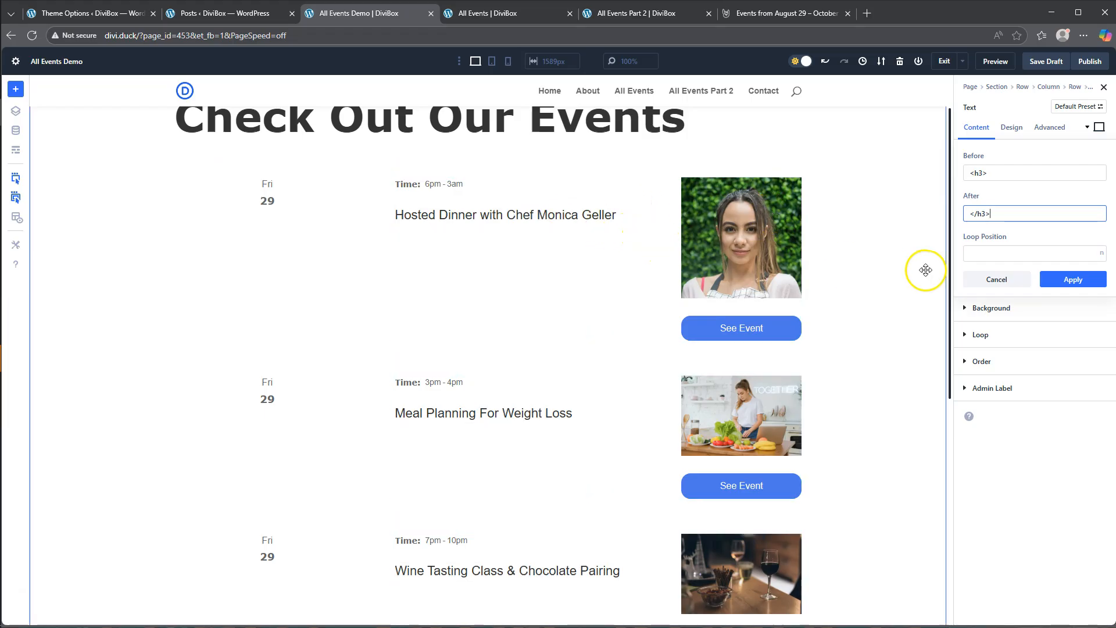
left_click(1072, 281)
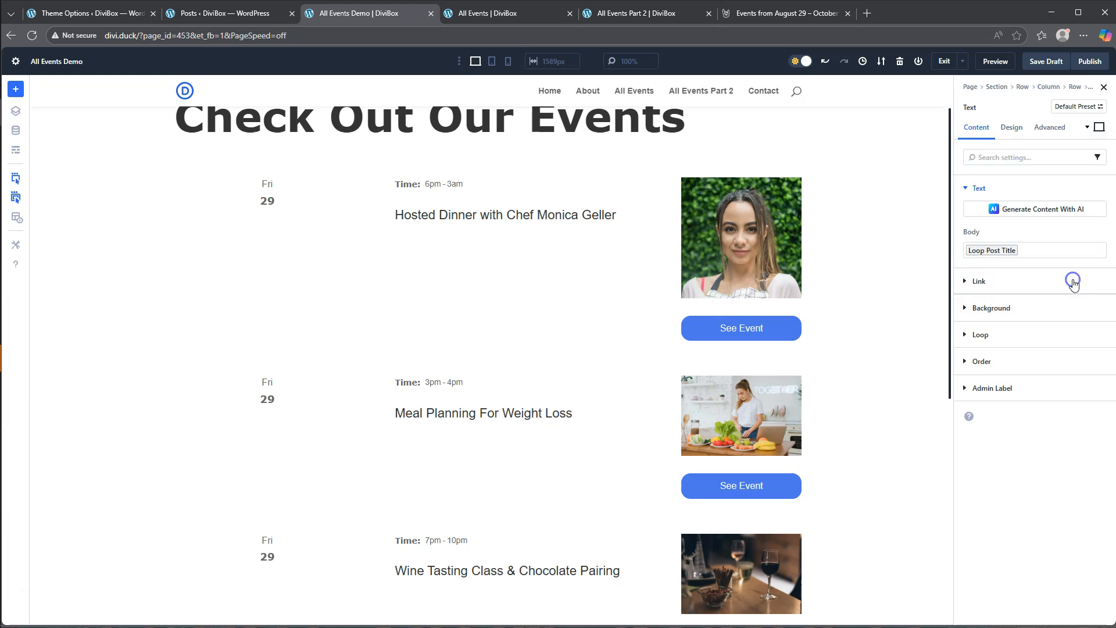
- Set the H3 heading font of the event title to Verdana
left_click(1010, 131)
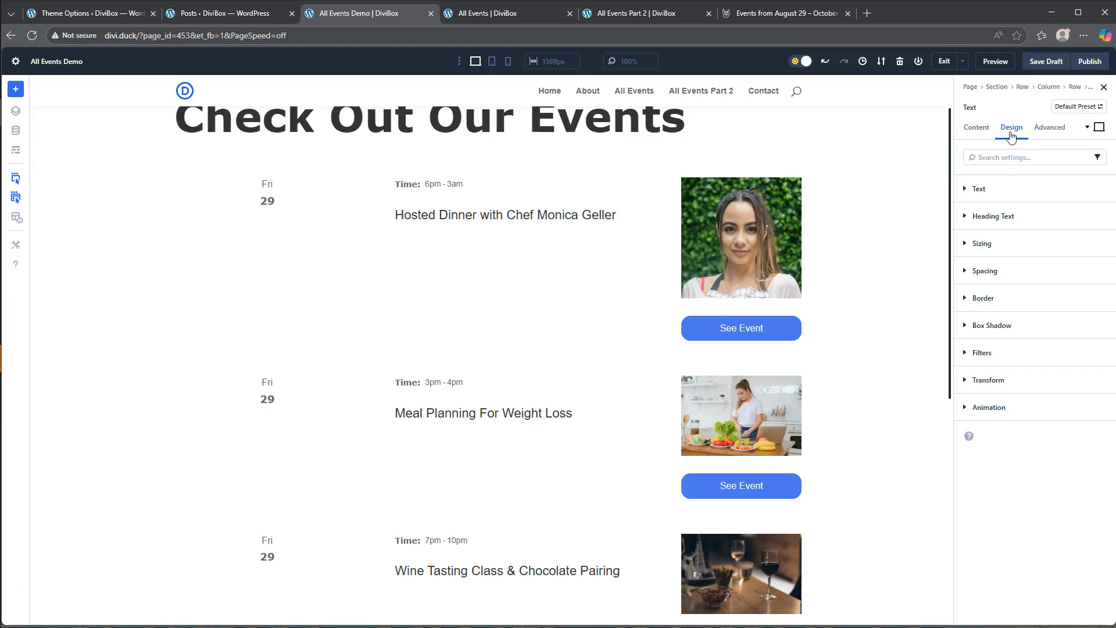
left_click(1005, 216)
left_click(1019, 237)
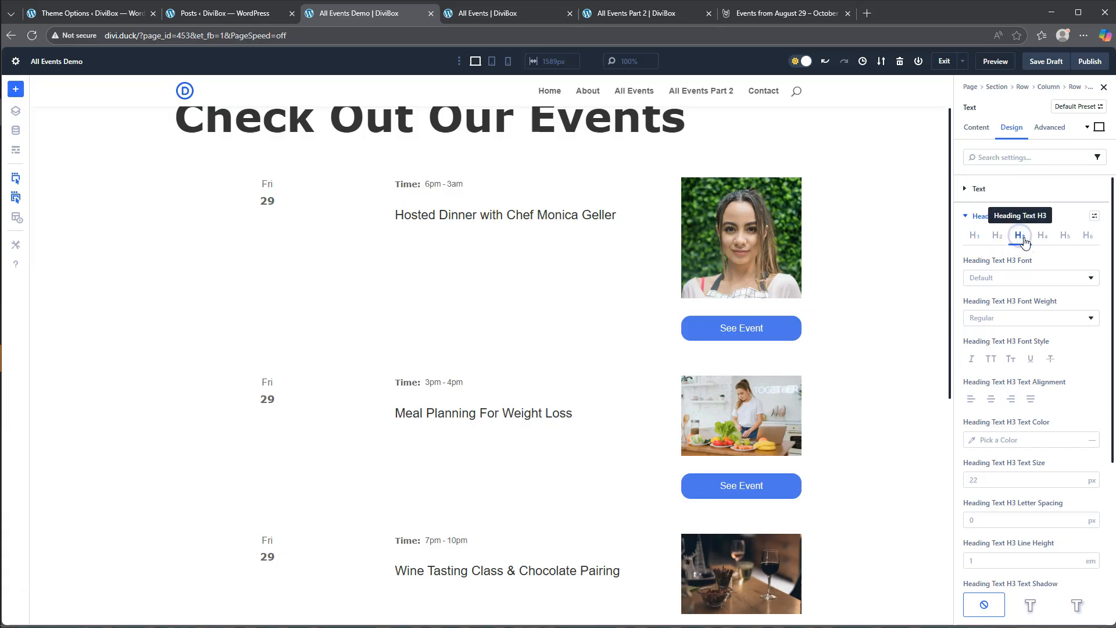
left_click(1006, 279)
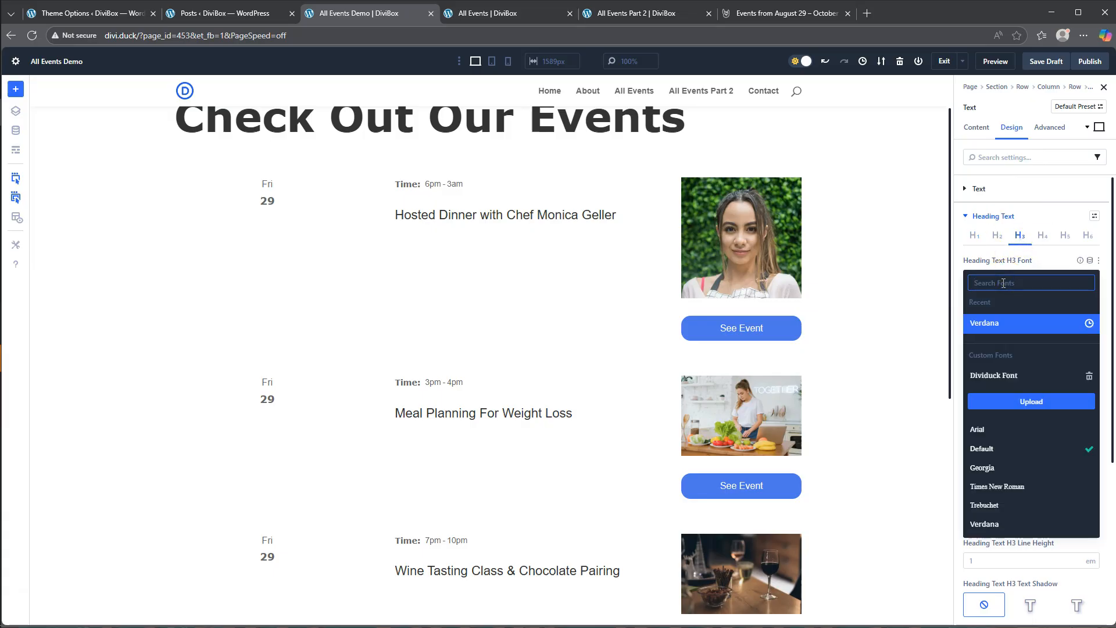
left_click(990, 326)
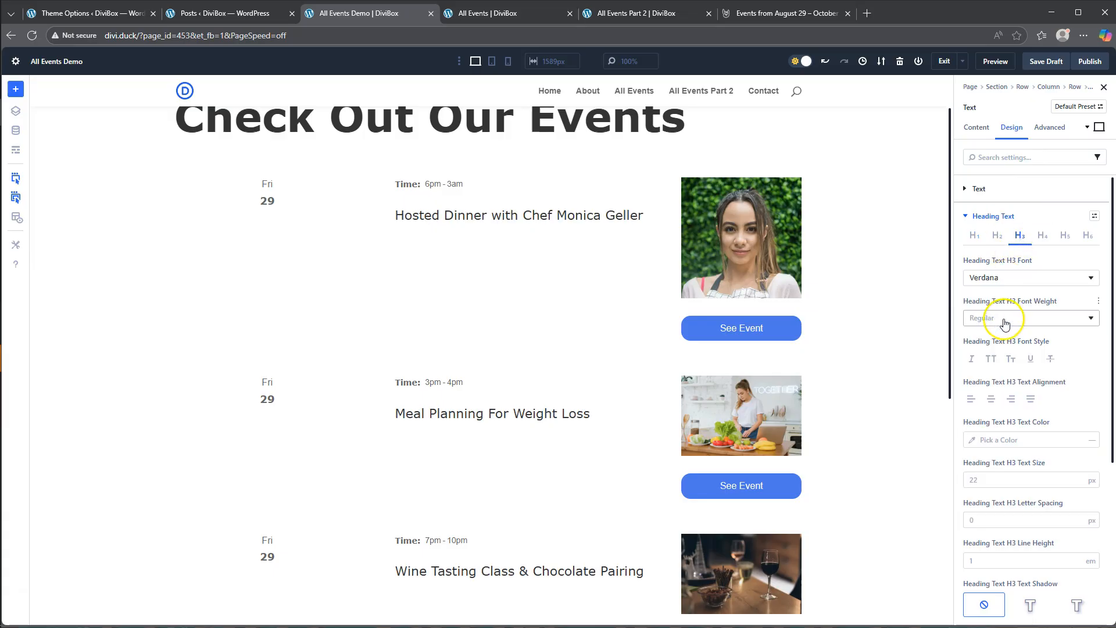
- Try a Semi Bold weight on the event title's H3 heading, and set the weight to Medium
left_click(1003, 328)
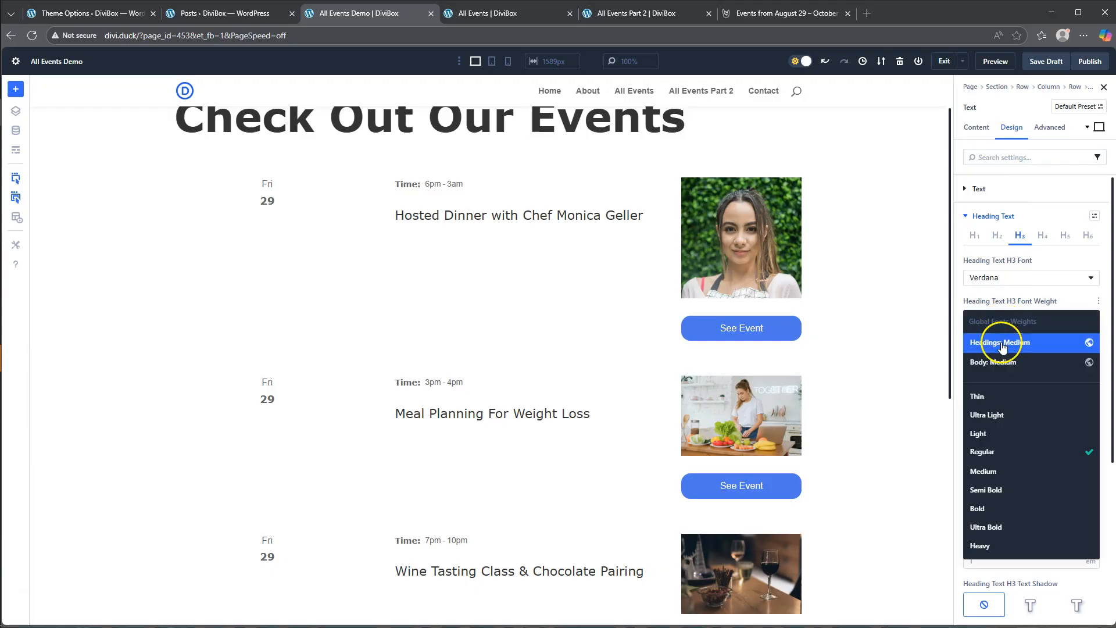
left_click(1007, 489)
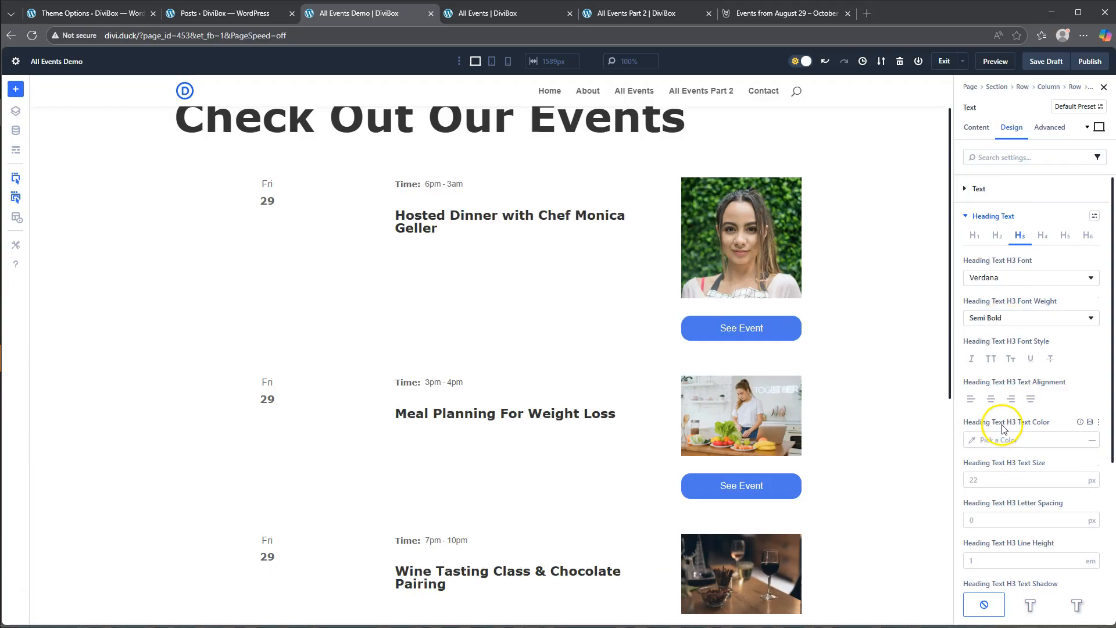
left_click(1002, 318)
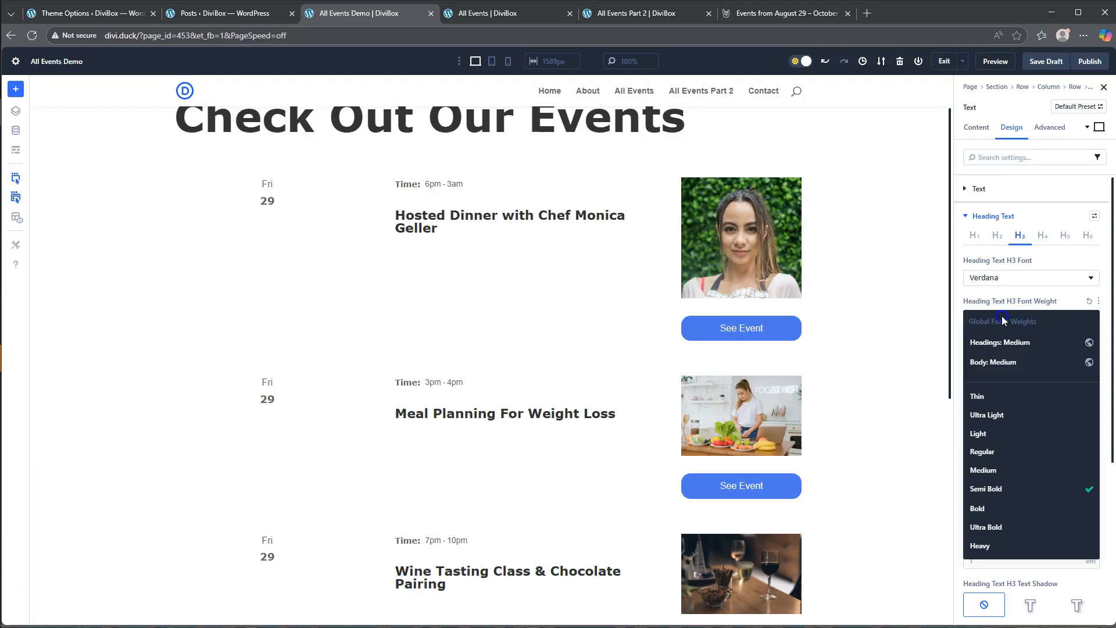
left_click(1003, 470)
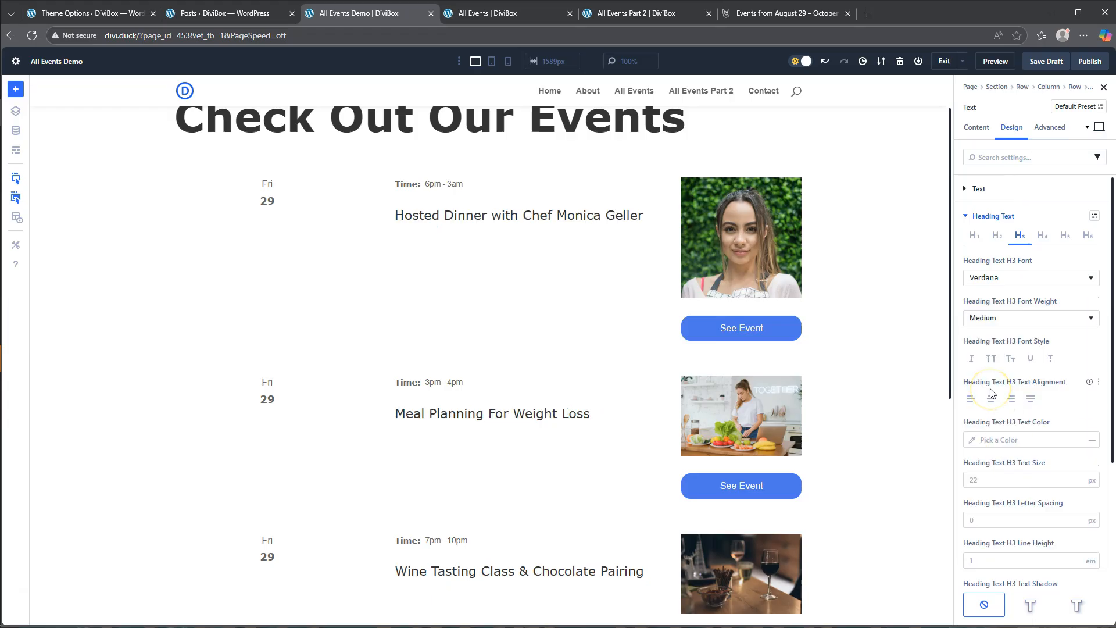
left_click(989, 479)
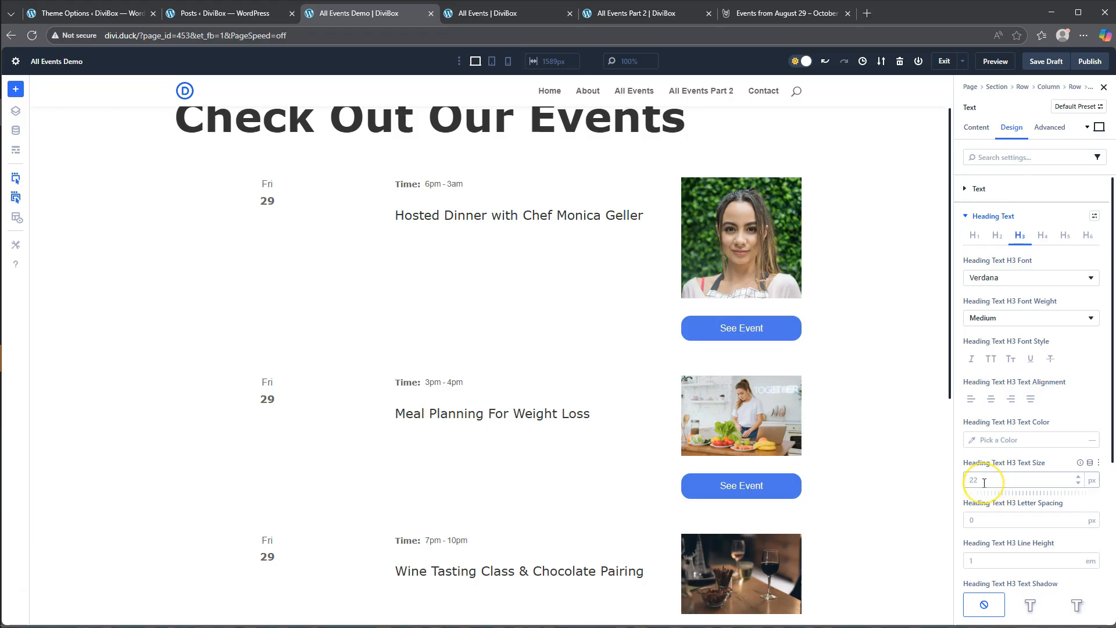
- Review the event titles down the listing and compare the layout with the finished All Events page
scroll(1023, 407, "down", 3)
scroll(529, 425, "down", 1)
scroll(528, 425, "down", 5)
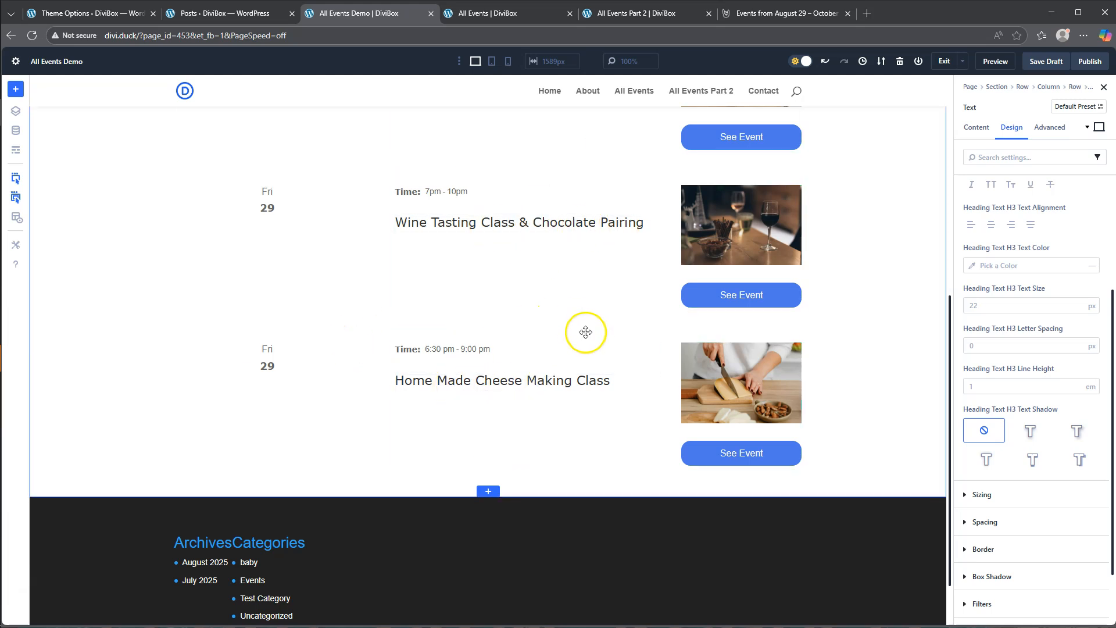
scroll(583, 329, "up", 2)
scroll(1078, 384, "up", 3)
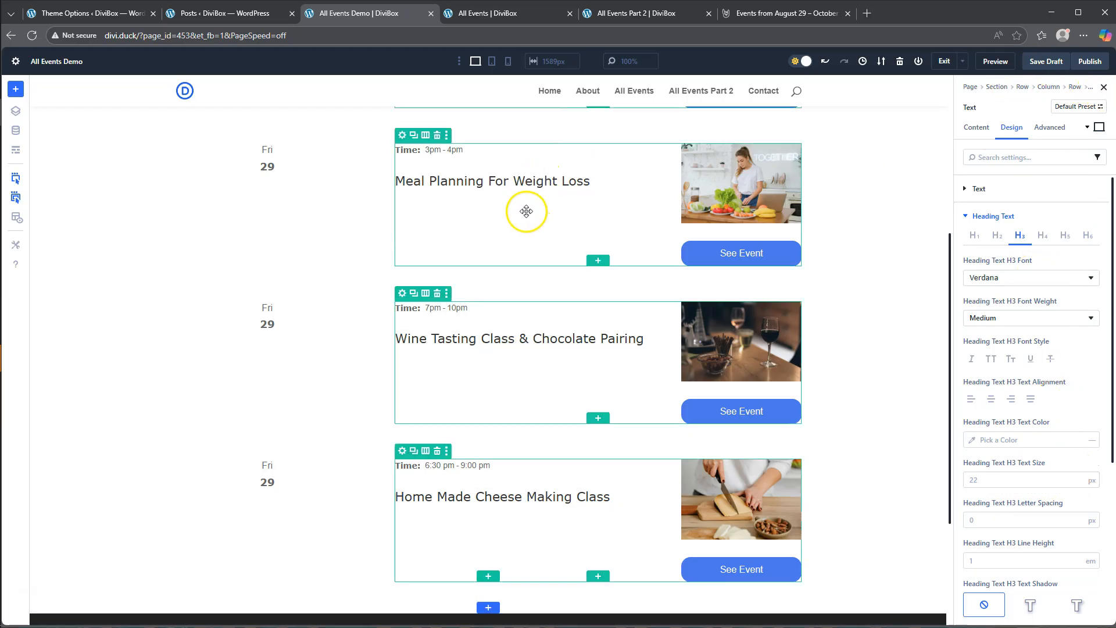
left_click(504, 13)
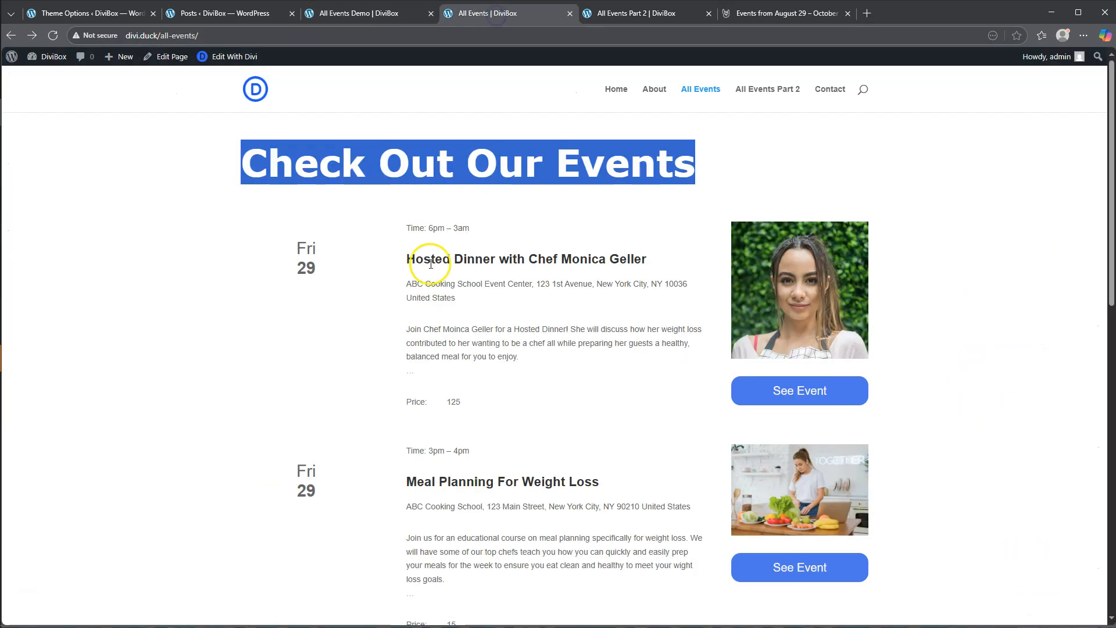
left_click(377, 14)
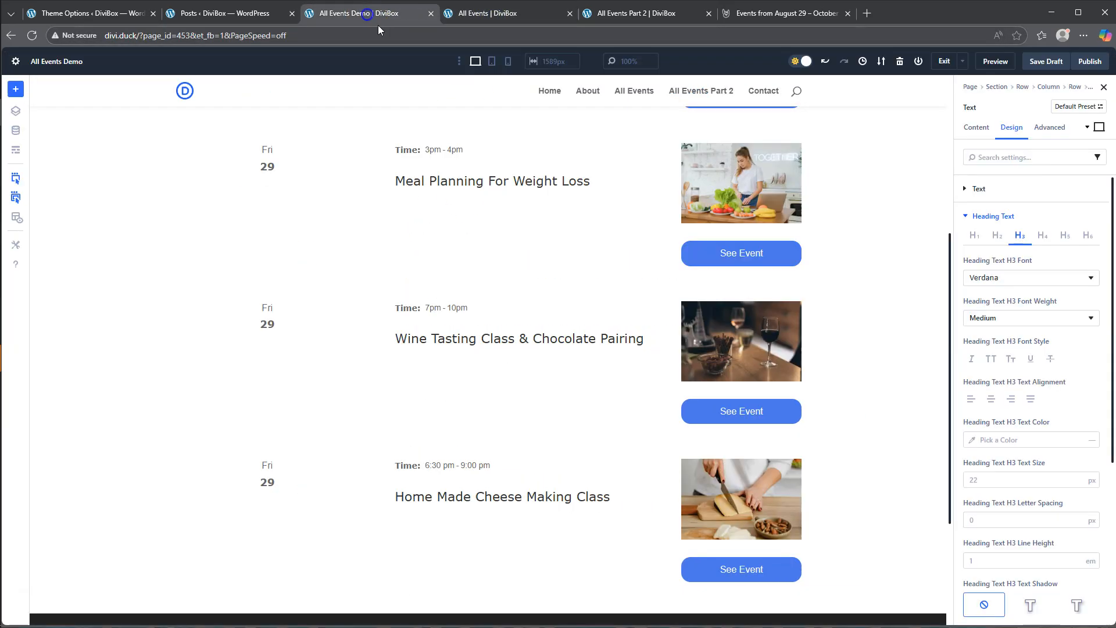
- Add a Text module below the event title and fill its body with the loop post custom field eventAddress
left_click(526, 188)
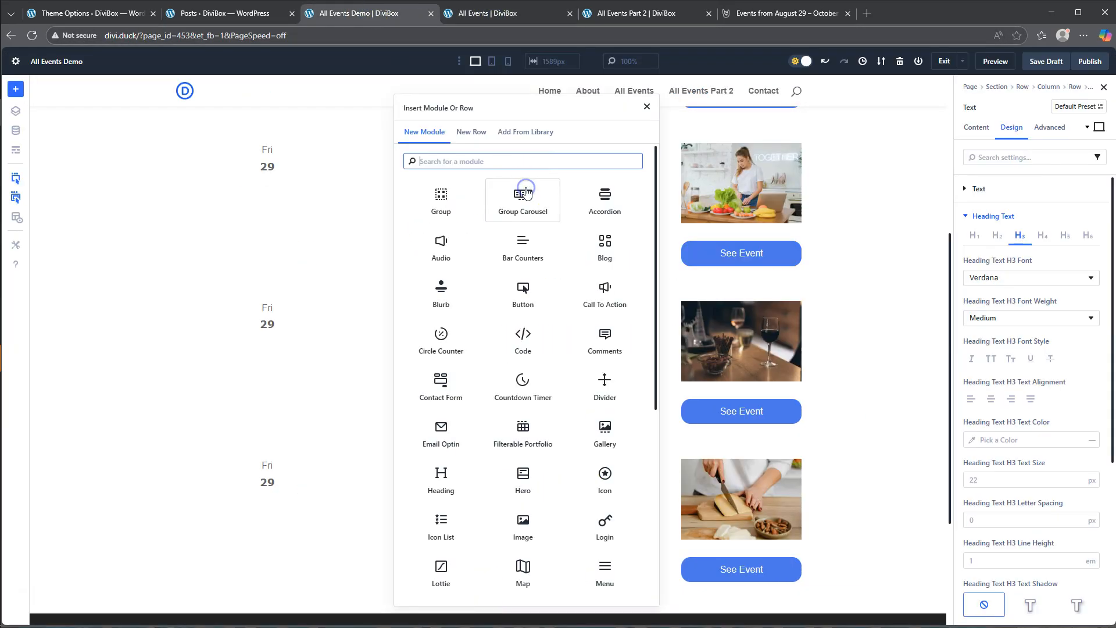
scroll(578, 581, "down", 5)
left_click(605, 579)
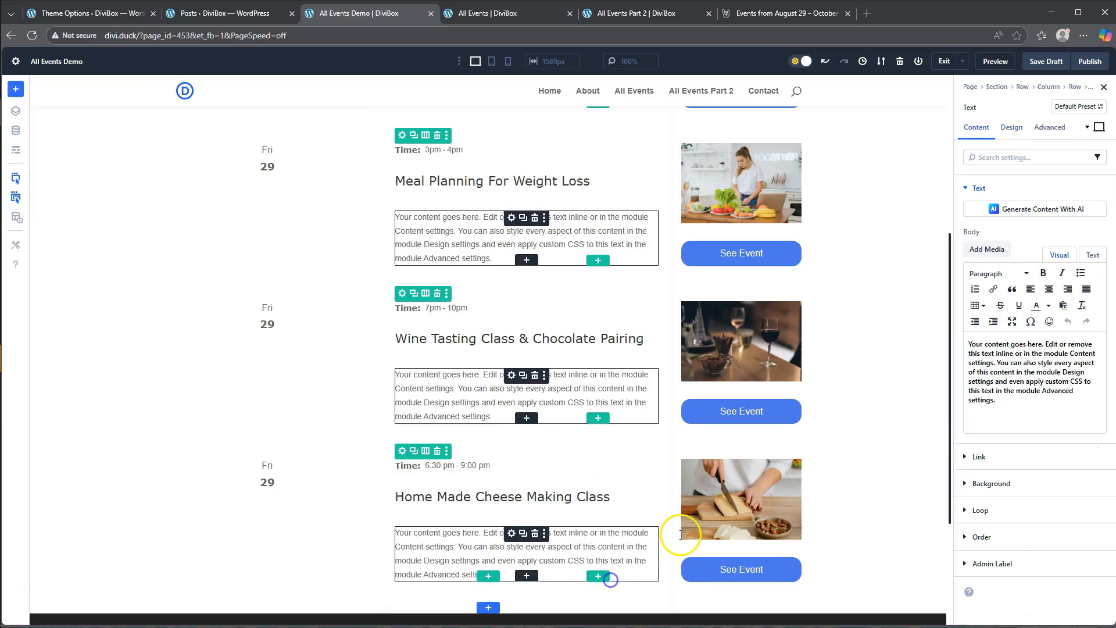
left_click(1087, 233)
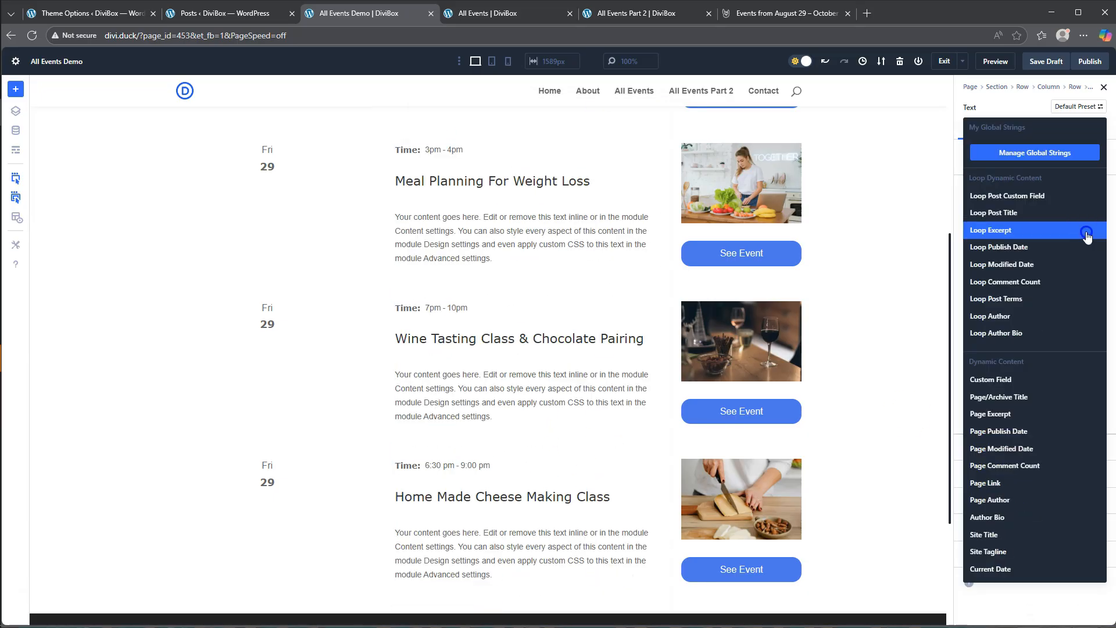
left_click(1023, 198)
left_click(1011, 256)
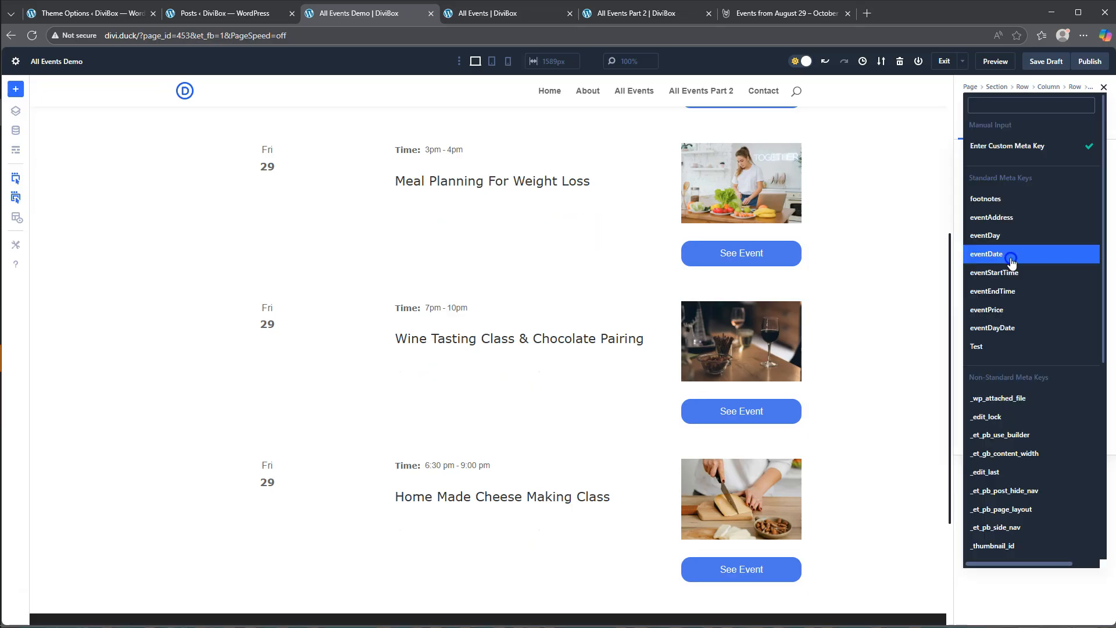
left_click(1011, 217)
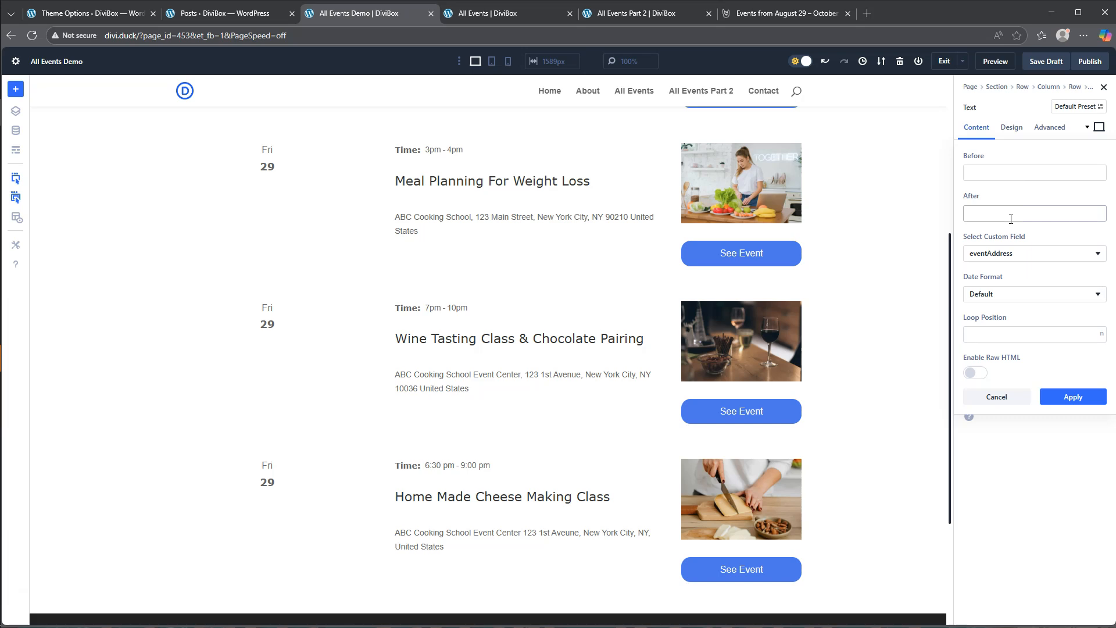
left_click(1073, 396)
- Set the text size of the event address to 12 px
left_click(1012, 127)
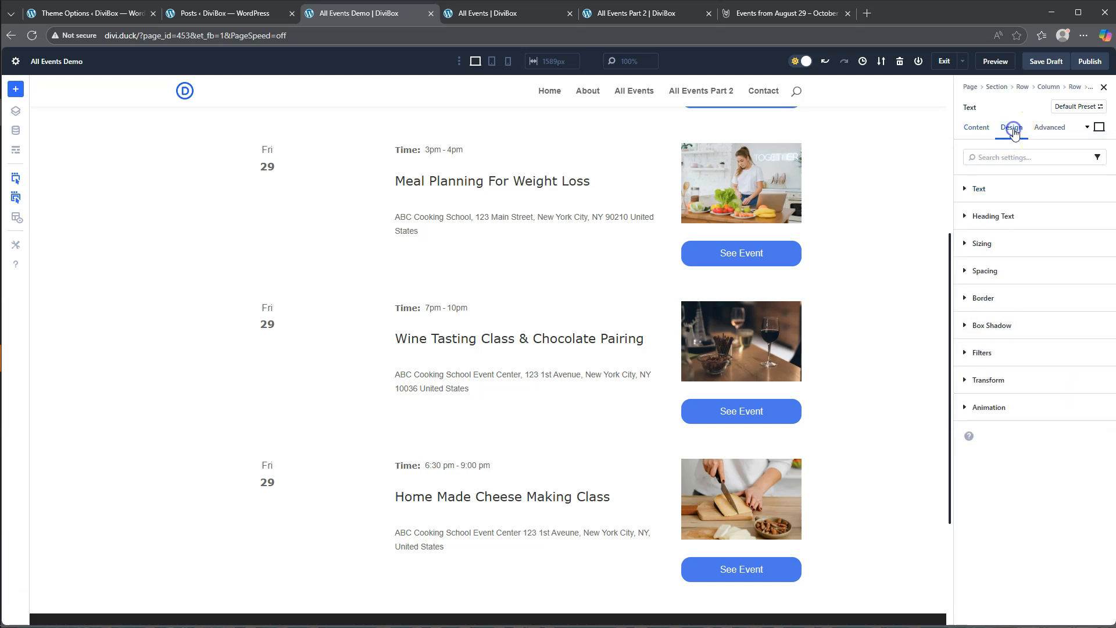
left_click(996, 190)
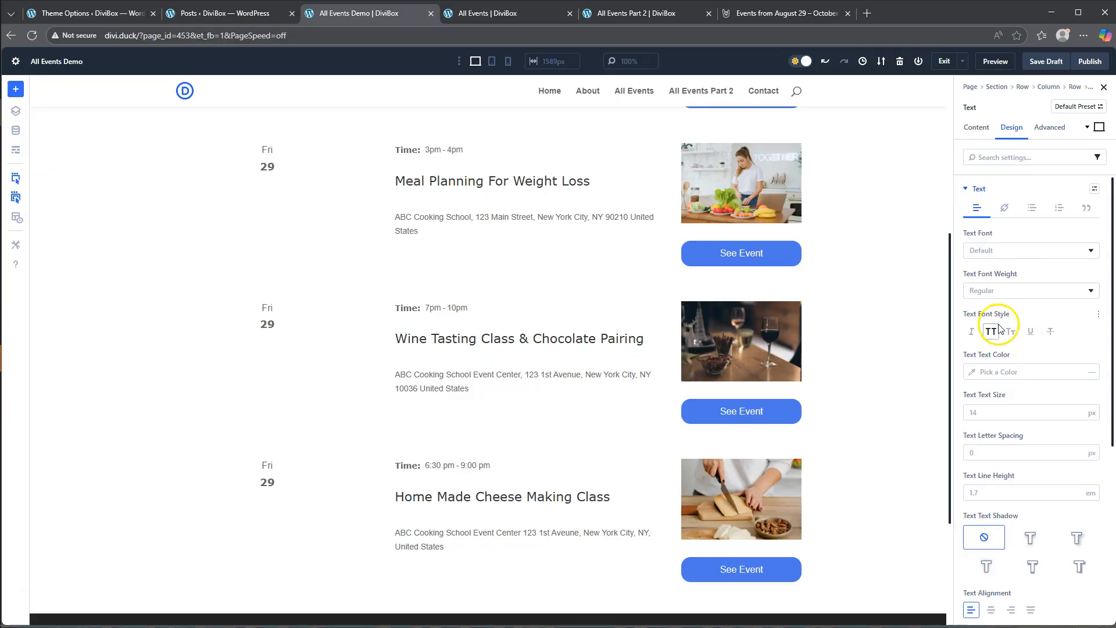
left_click(981, 414)
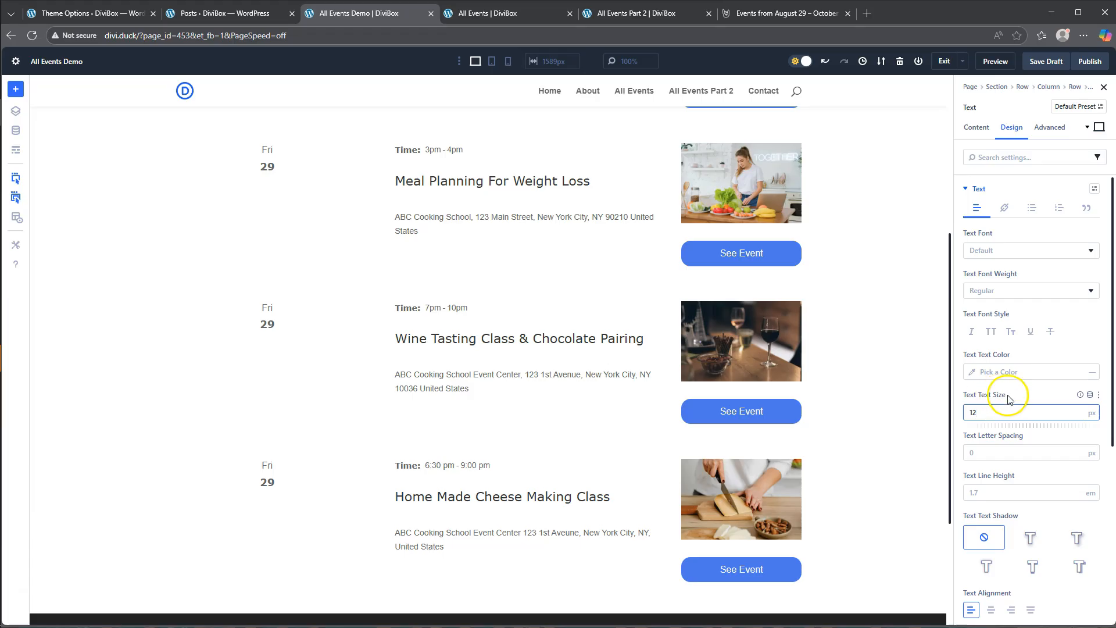
left_click(1026, 397)
left_click(1041, 392)
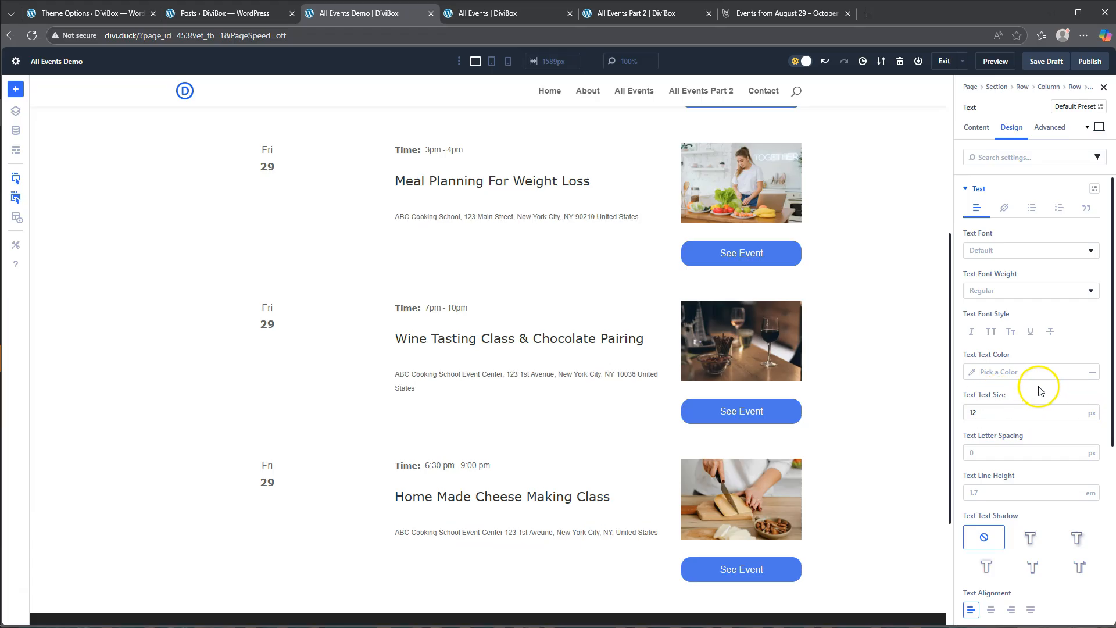
scroll(1012, 500, "down", 3)
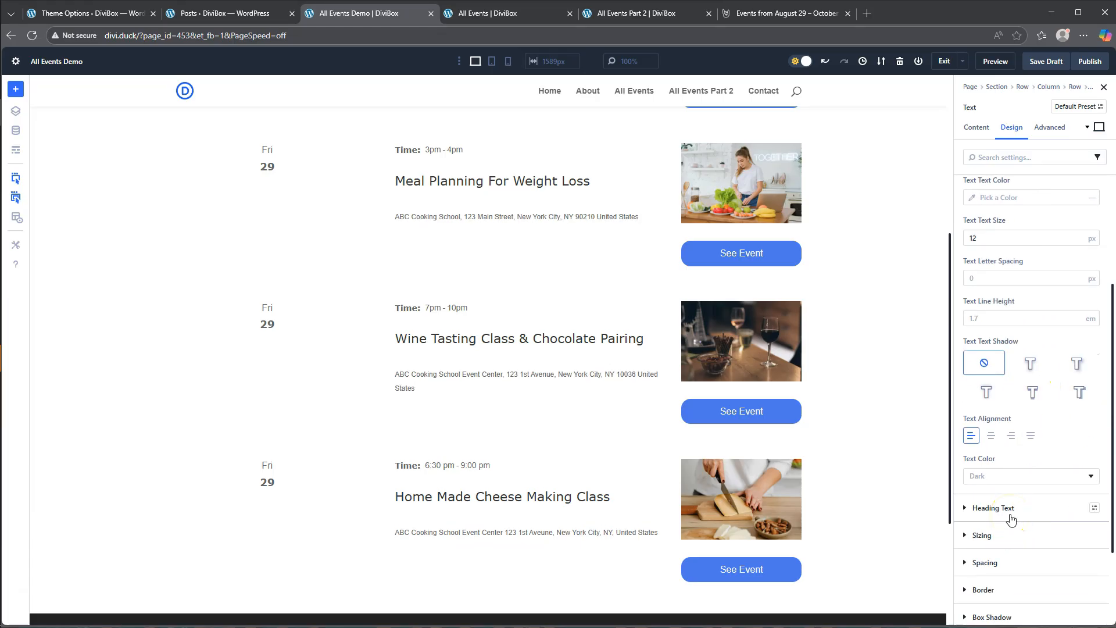
- Try the global color #666666 as the event address's text color
scroll(1011, 519, "up", 3)
left_click(973, 371)
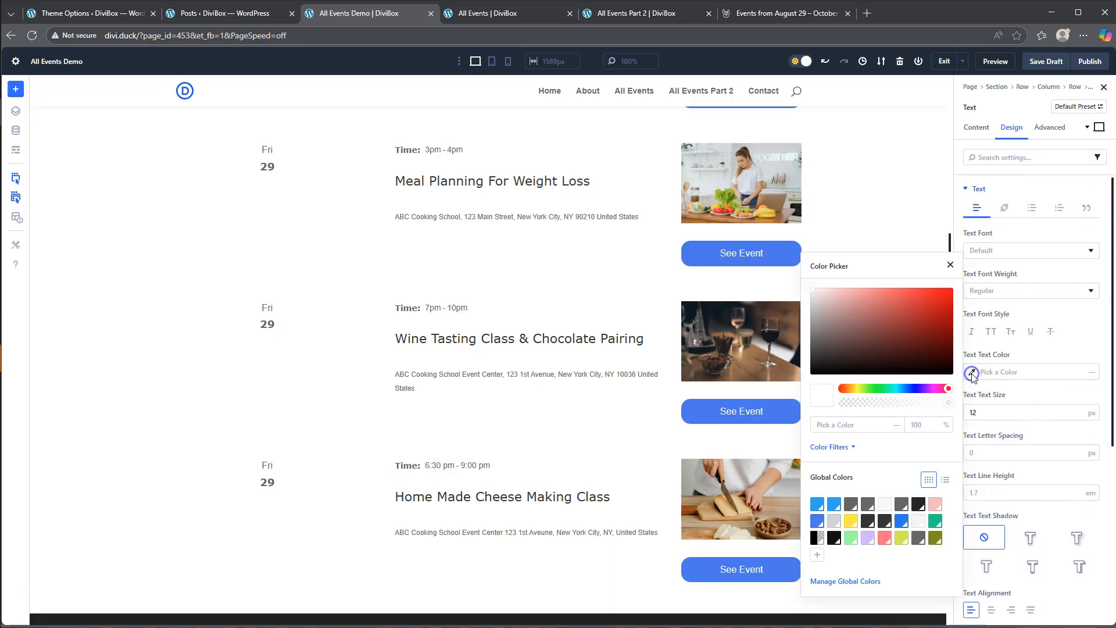
left_click(901, 504)
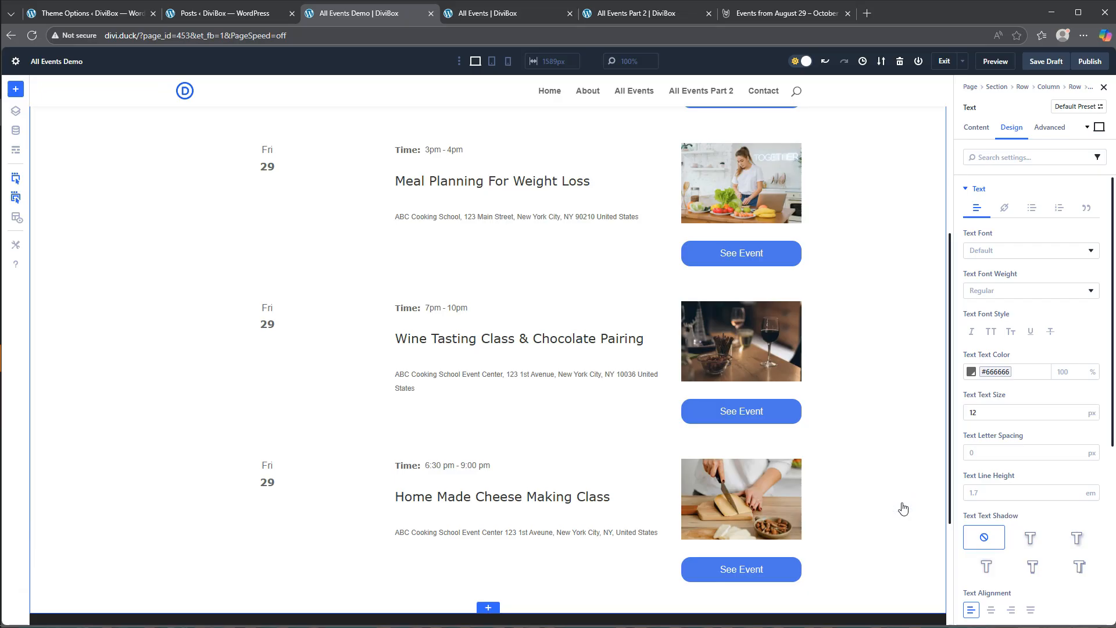
- Set the event address module's top margin to -30 px to move it closer to the title
scroll(1004, 460, "down", 5)
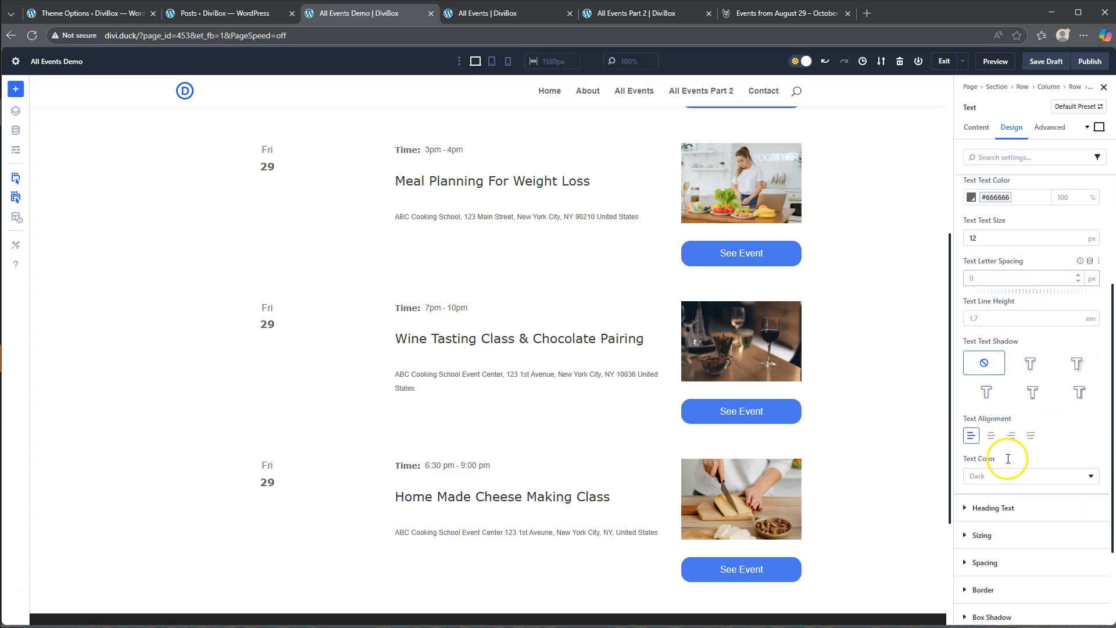
left_click(989, 449)
left_click(982, 307)
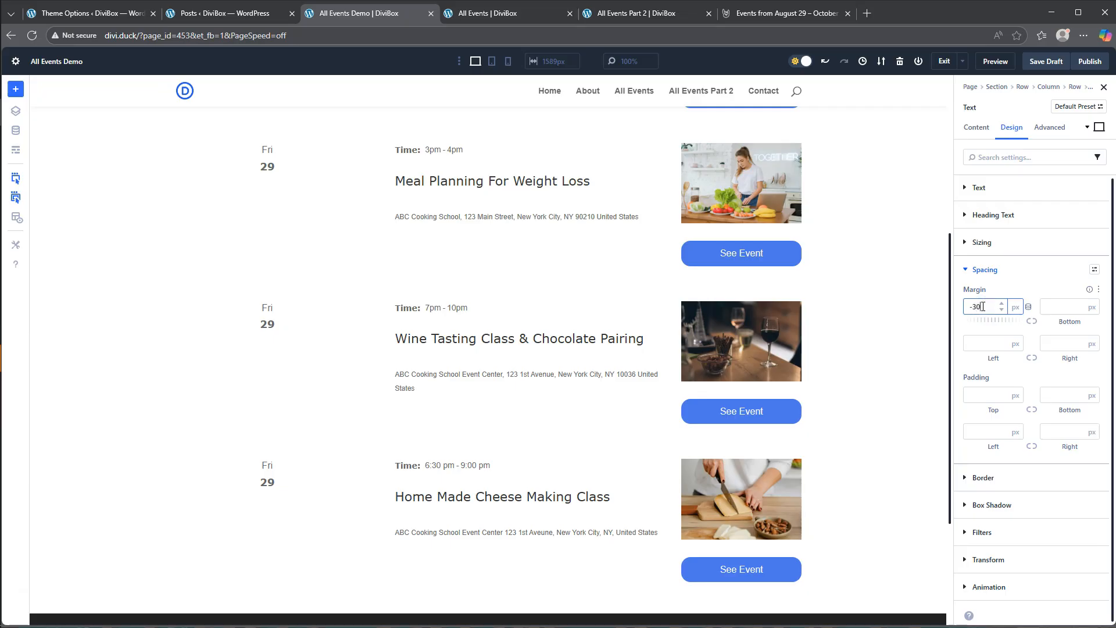
type("-30")
left_click(1000, 290)
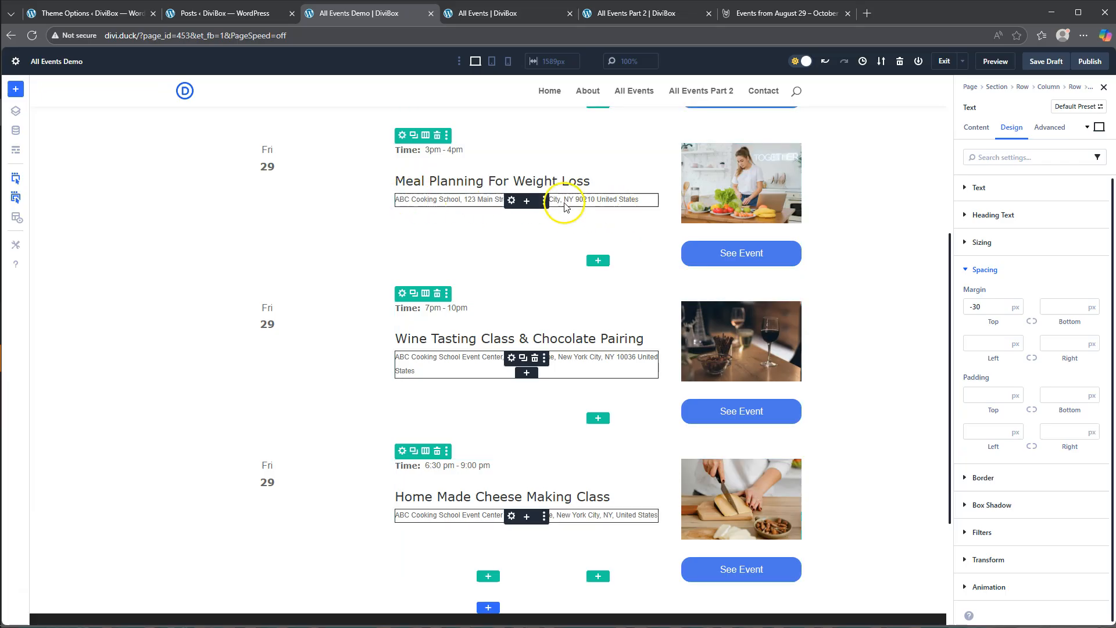
left_click(989, 269)
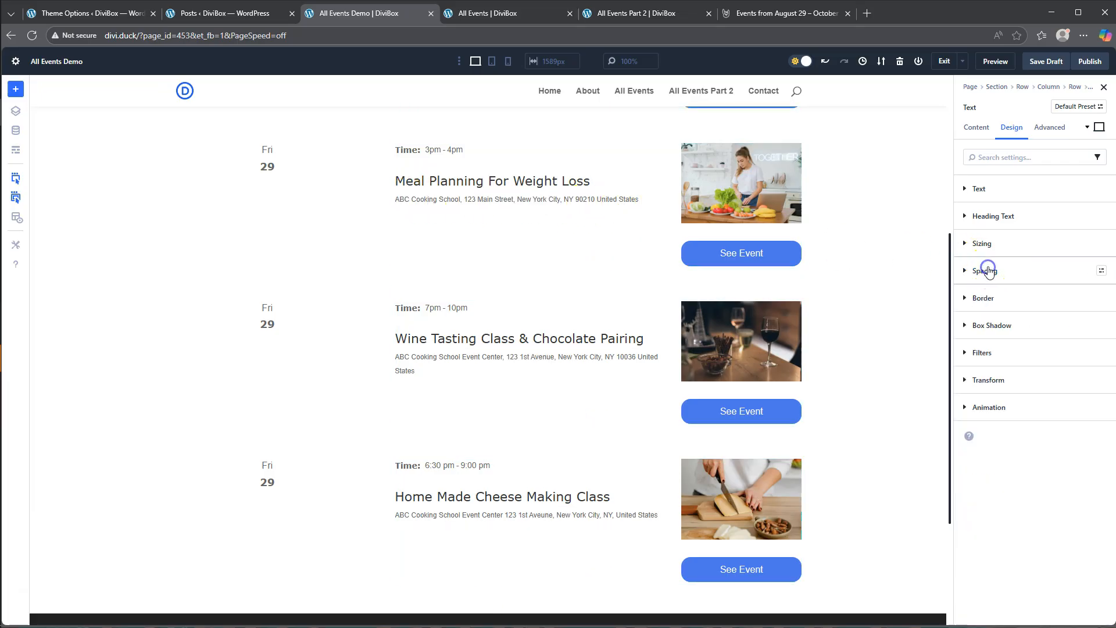
- Set the event address's text color to the light gray global color #d3d3d3
left_click(986, 189)
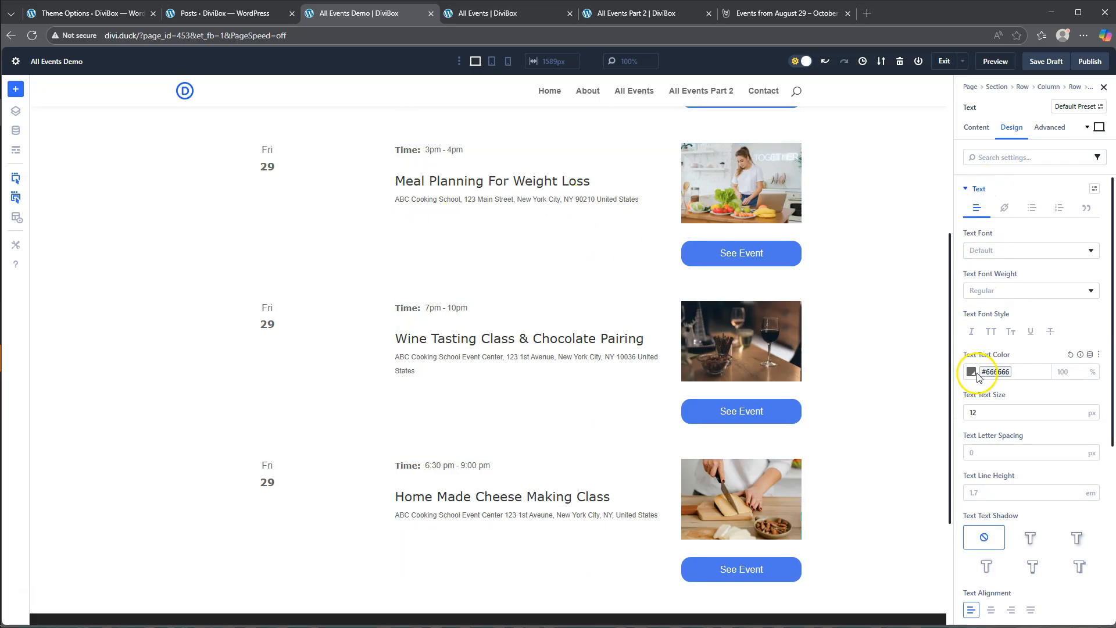
left_click(971, 371)
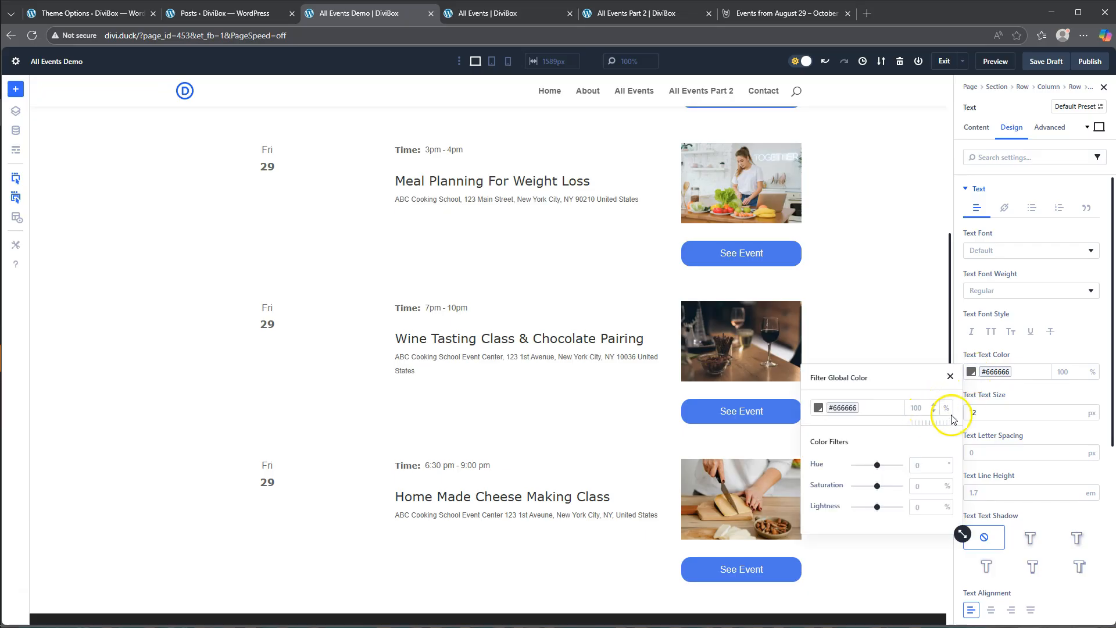
left_click(1008, 372)
left_click(1007, 375)
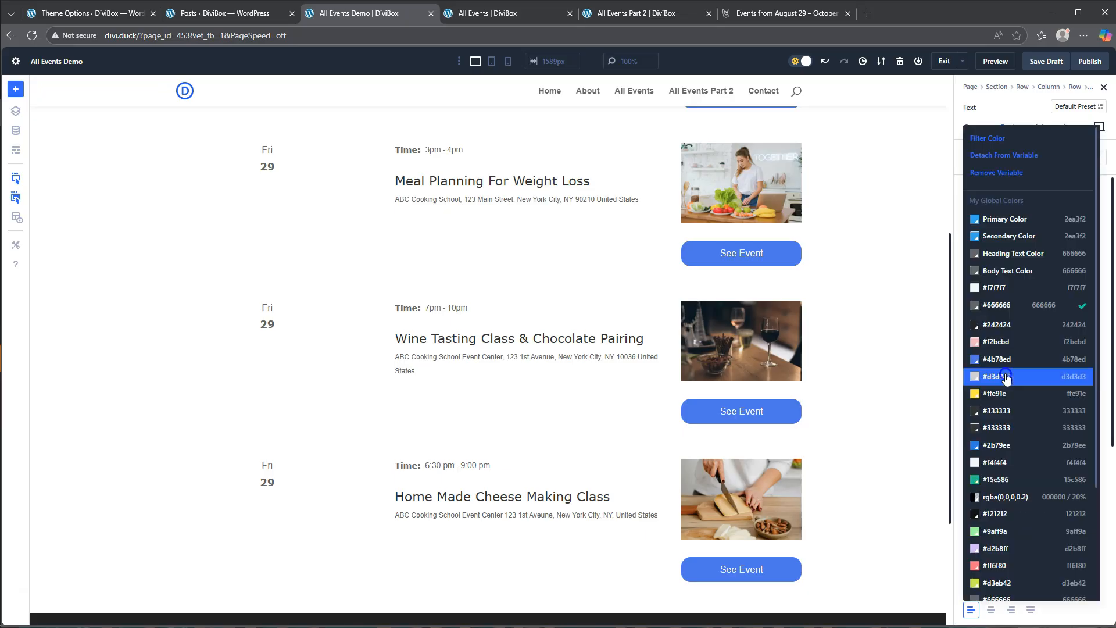
left_click(996, 289)
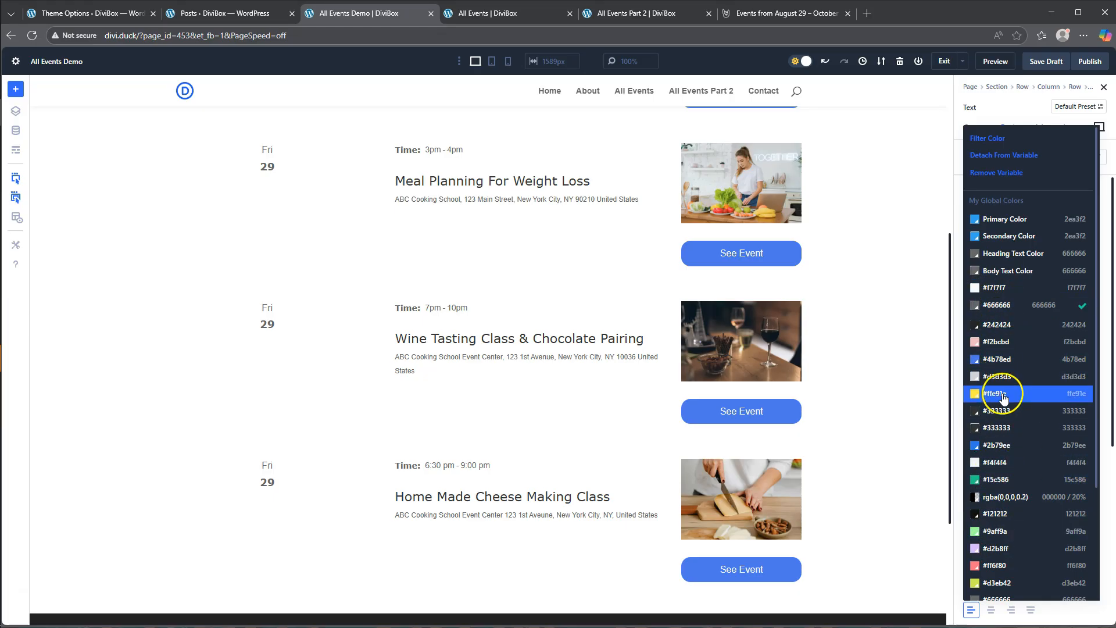
left_click(999, 376)
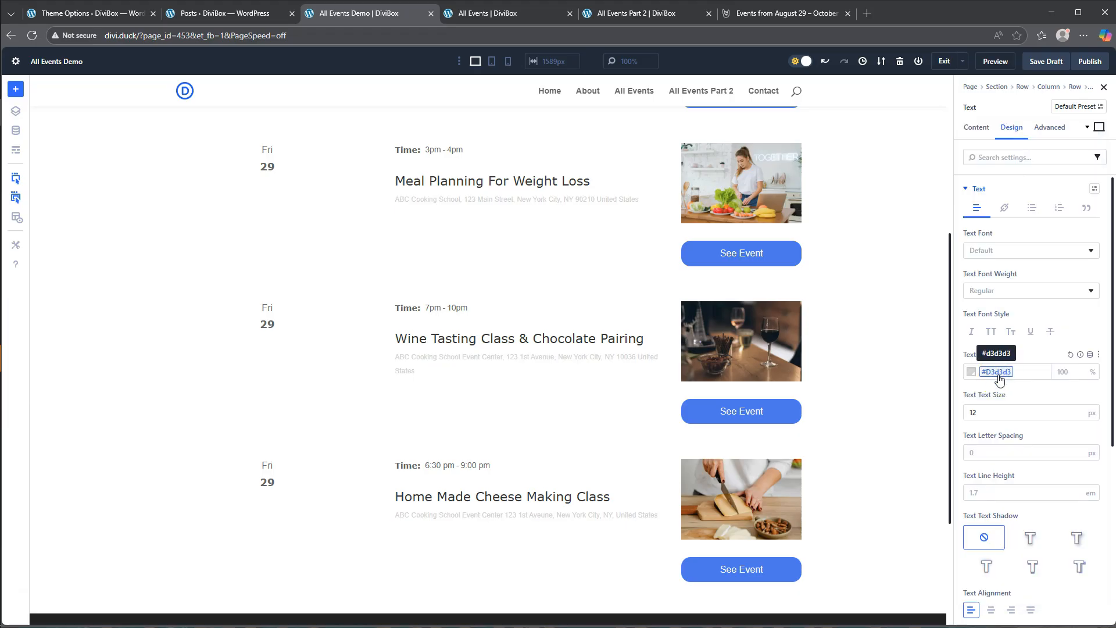
left_click(980, 371)
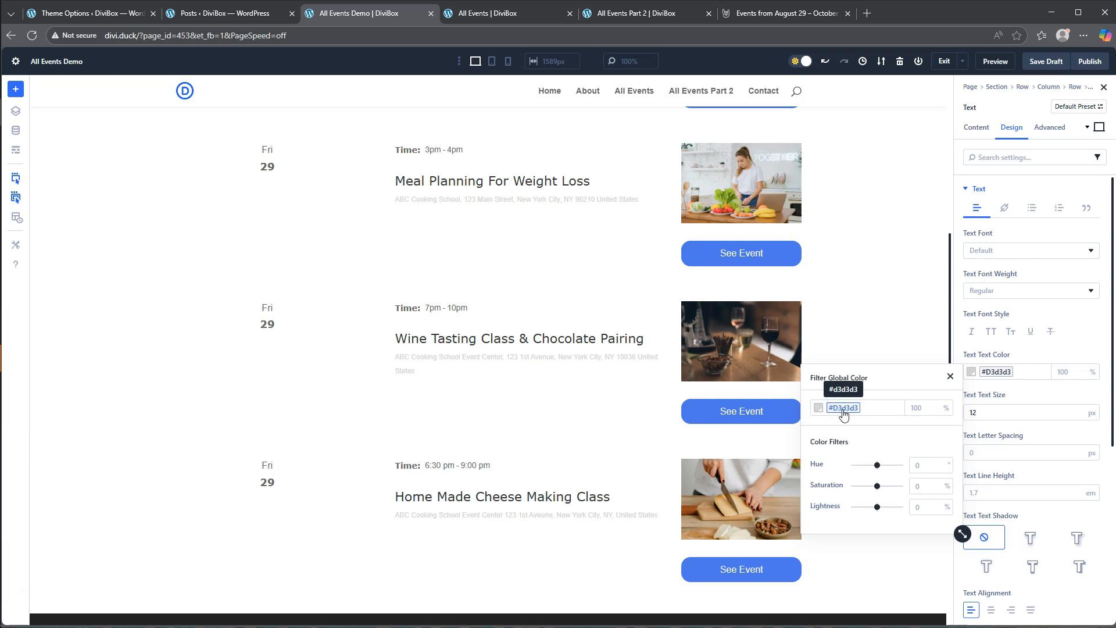
left_click(1035, 394)
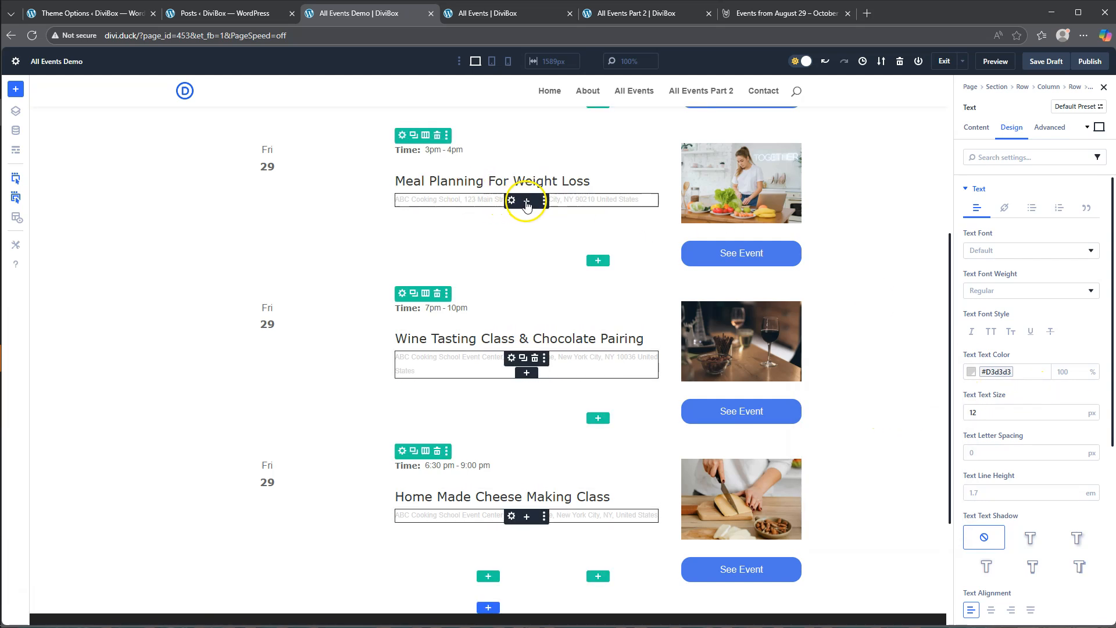
- Add a Text module below the event address and fill its body with the Loop Excerpt dynamic content
left_click(527, 202)
scroll(595, 449, "down", 5)
left_click(605, 484)
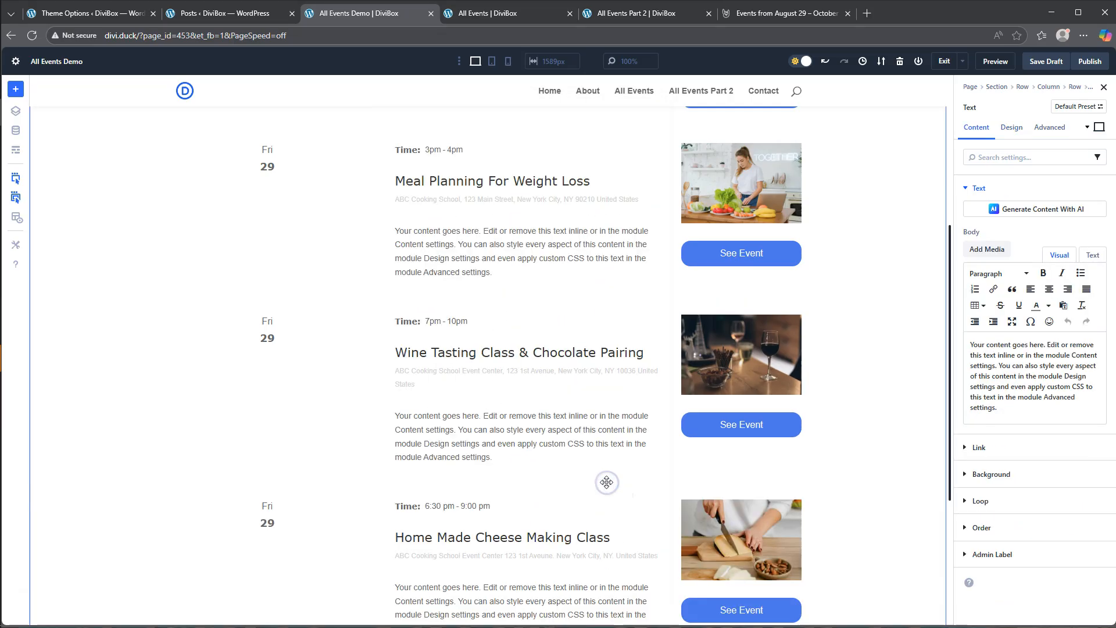
left_click(1087, 232)
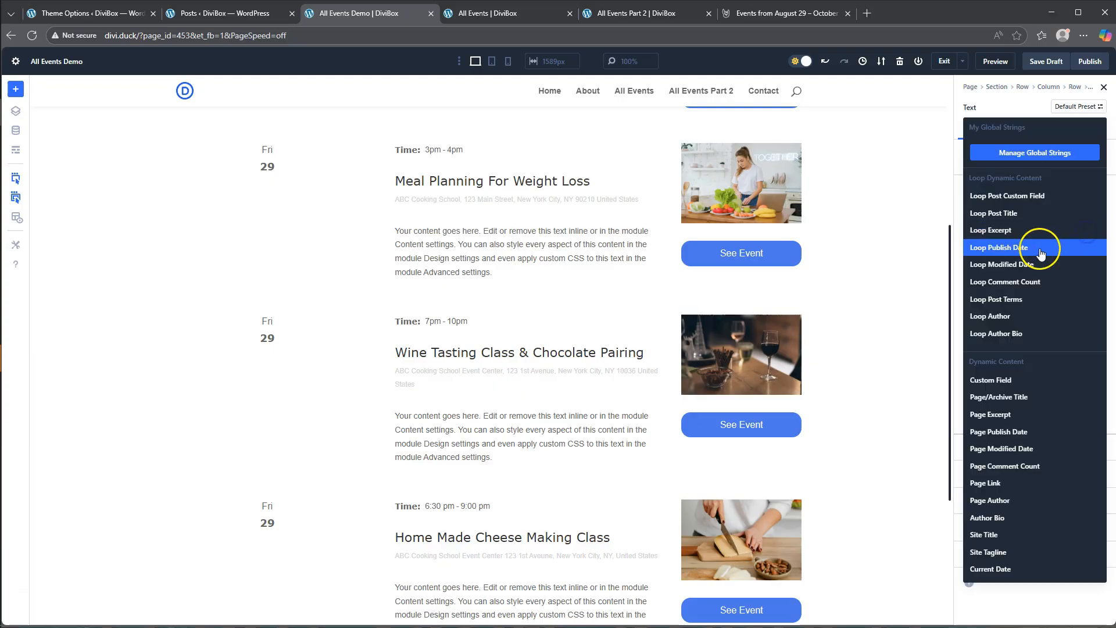
left_click(995, 231)
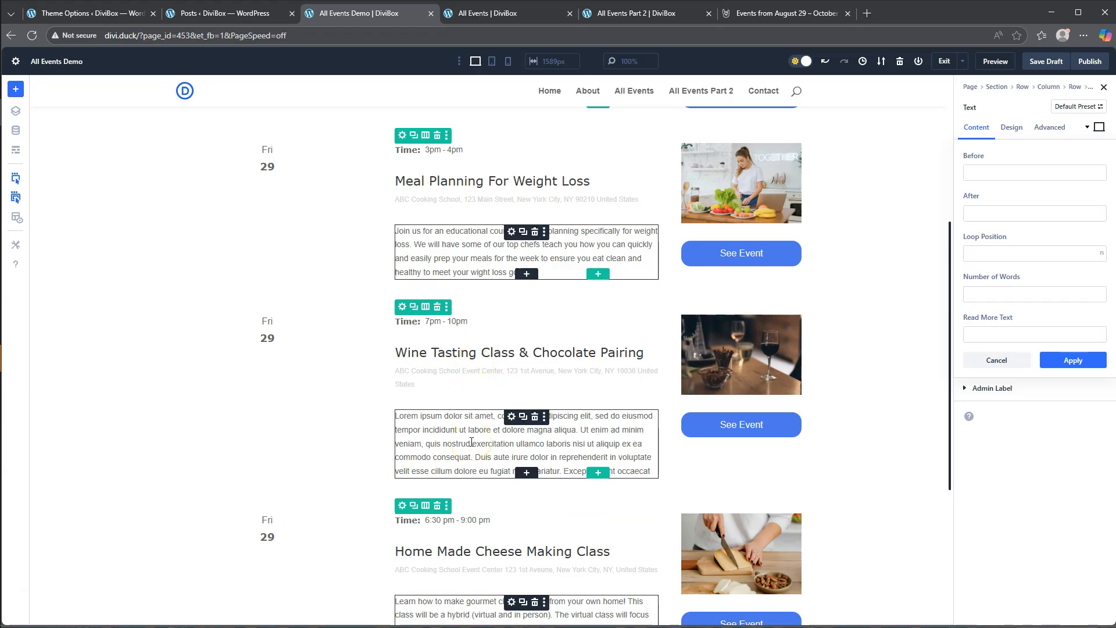
- Limit the loop excerpt to 45 words and apply the dynamic content settings
left_click(993, 297)
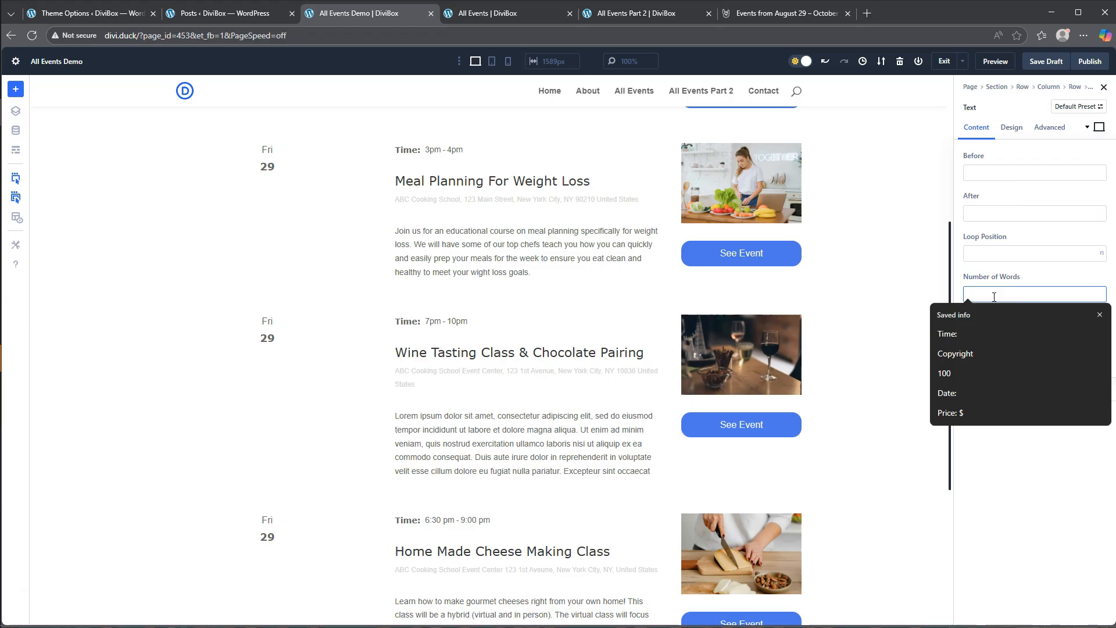
type("45")
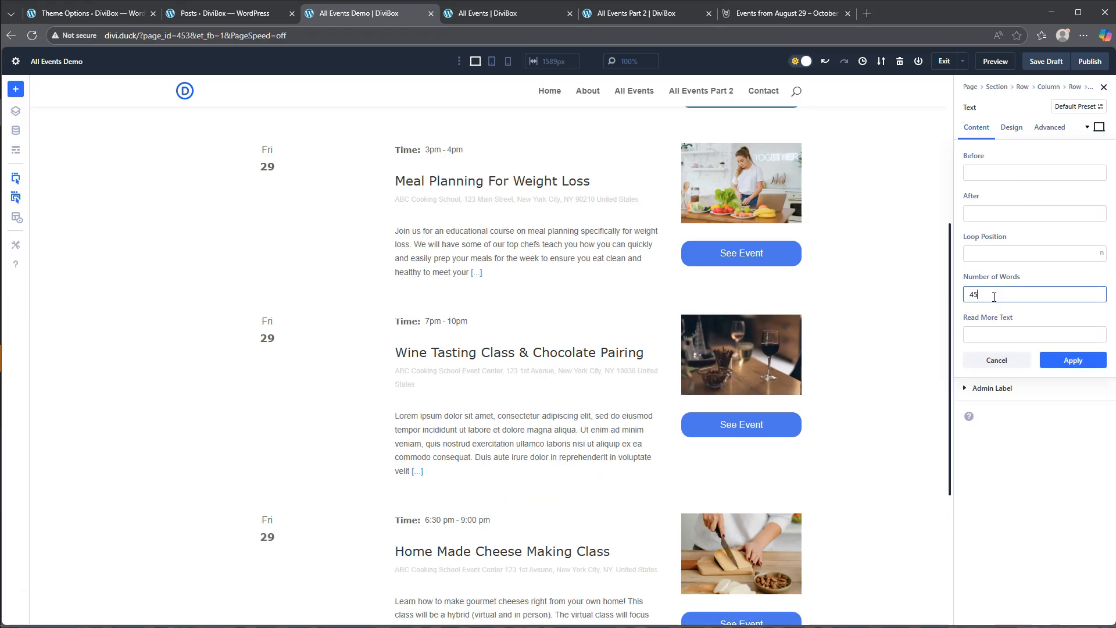
left_click(1041, 312)
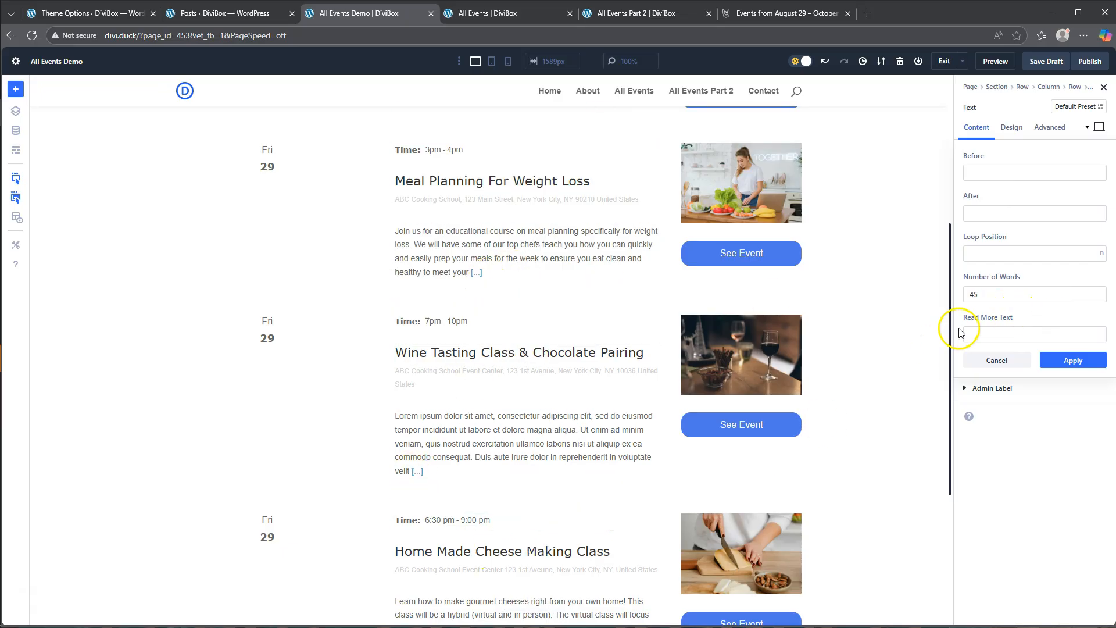
left_click(991, 339)
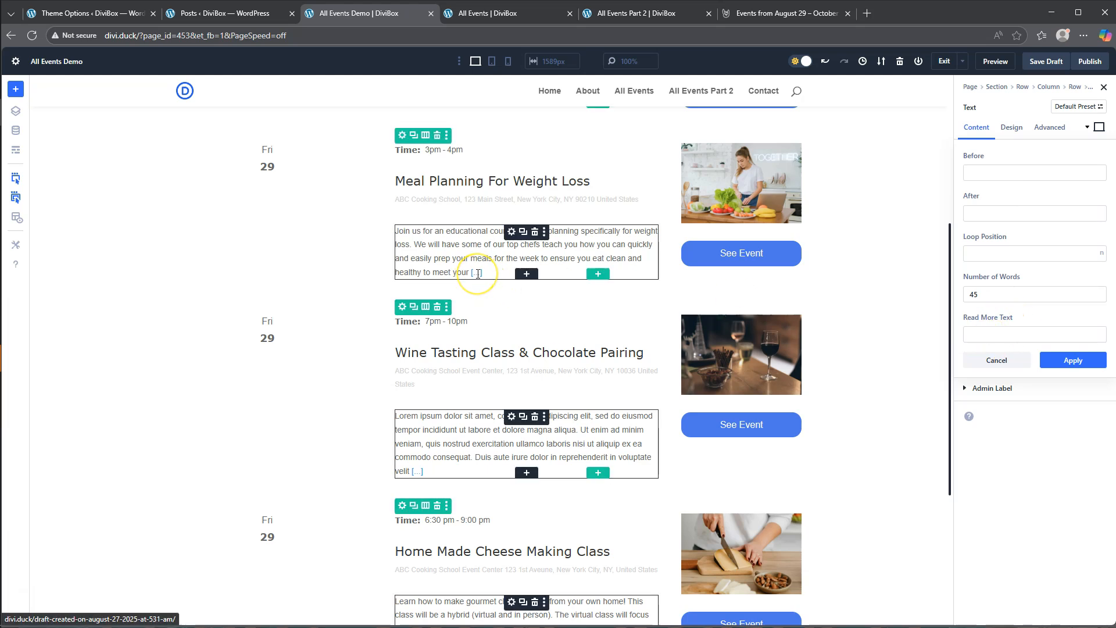
left_click(1077, 361)
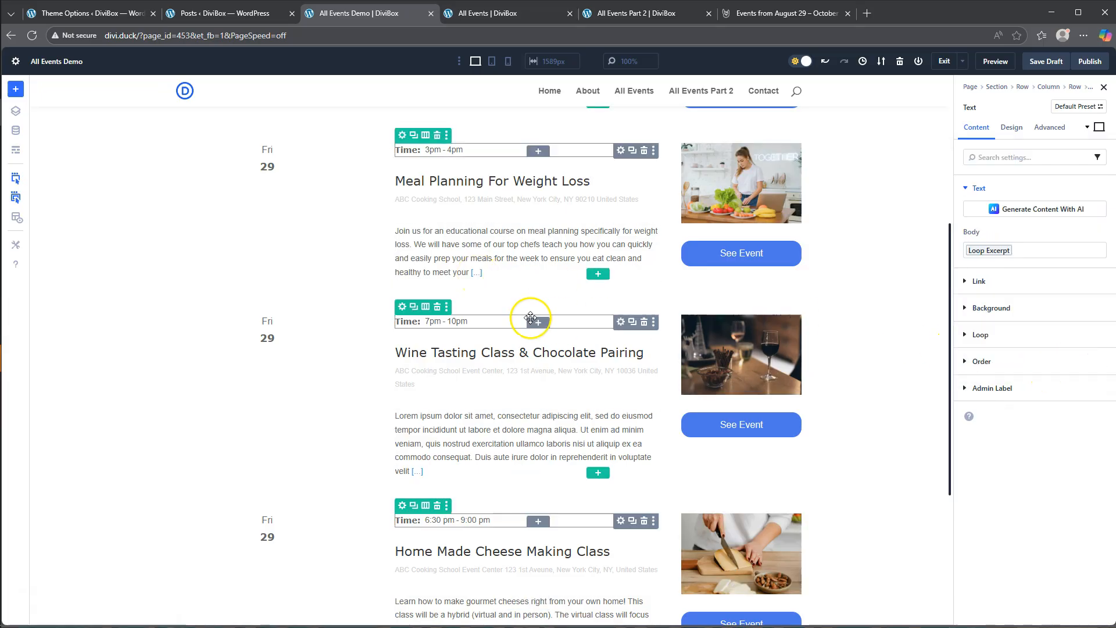
- Try a standalone Text module reading "Price: $" below the event excerpt, and delete that module
left_click(527, 274)
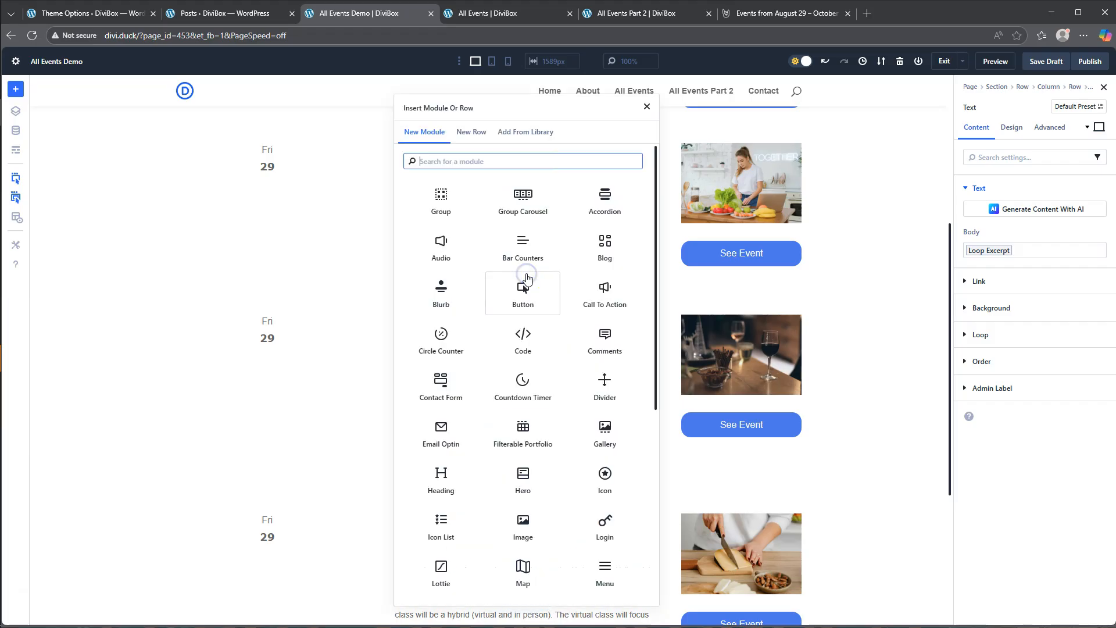
scroll(521, 340, "down", 5)
scroll(521, 340, "down", 4)
left_click(607, 478)
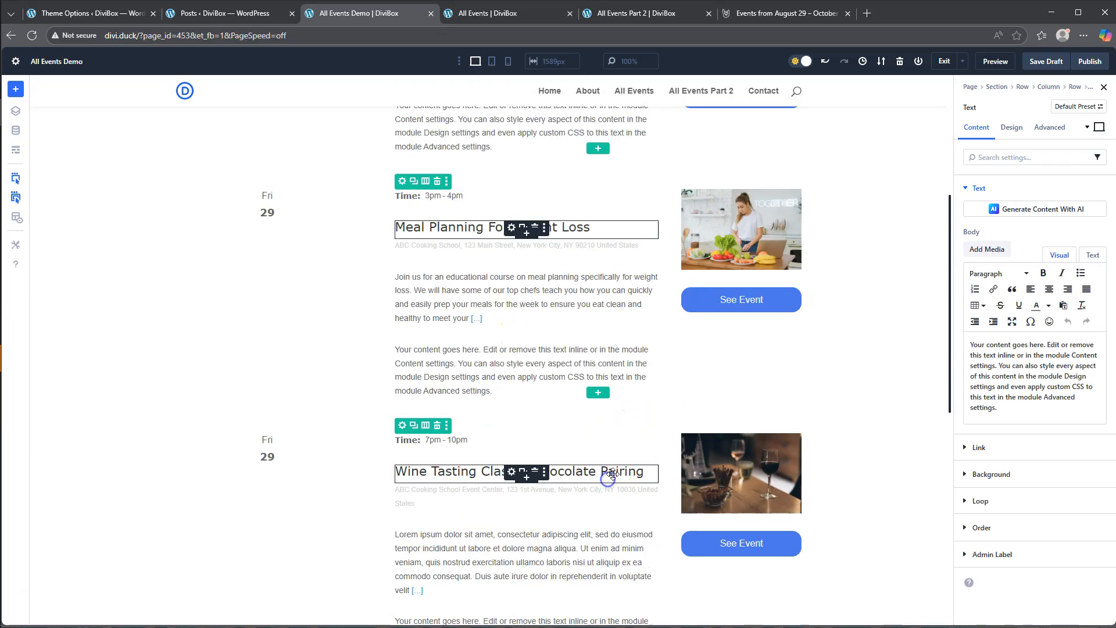
left_click(1047, 351)
left_click_drag(1012, 410, 941, 341)
type("Price: $")
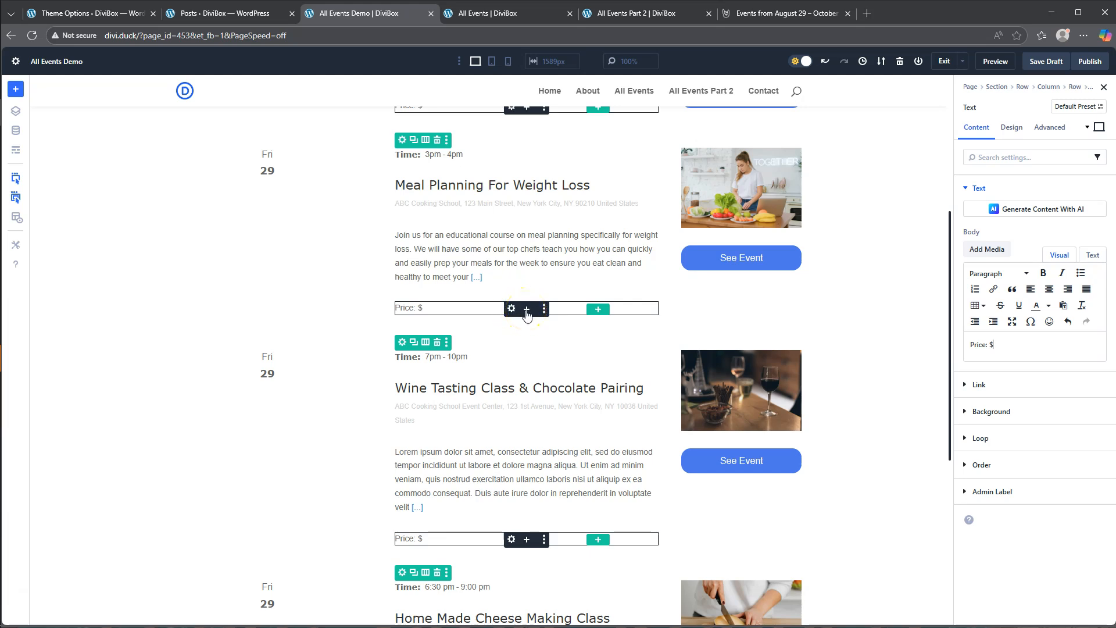
key("ctrl+a")
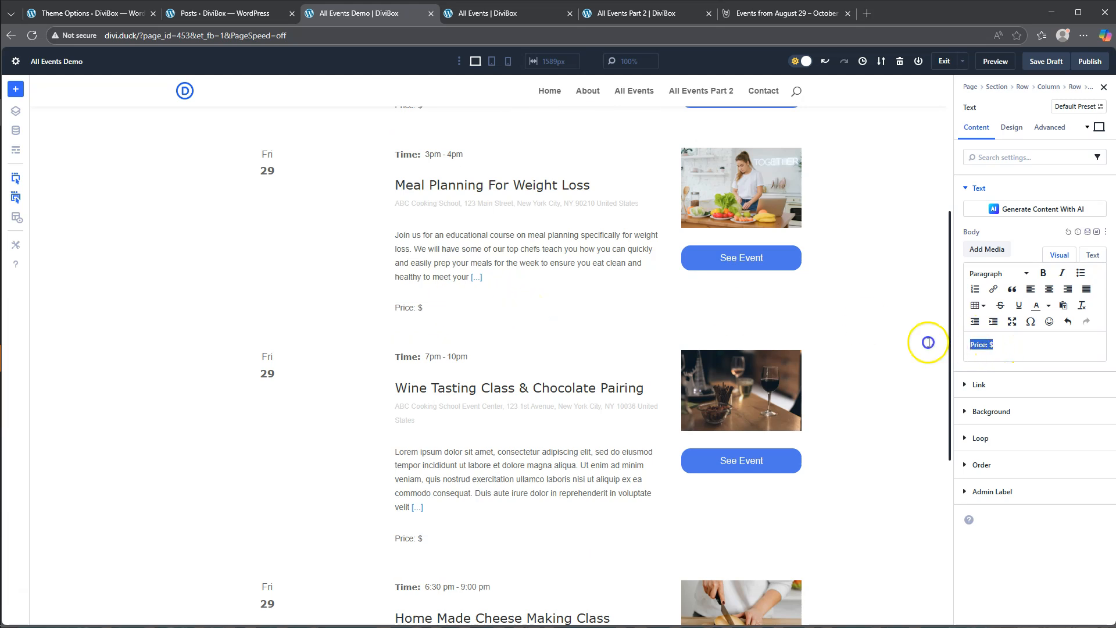
key("BackSpace")
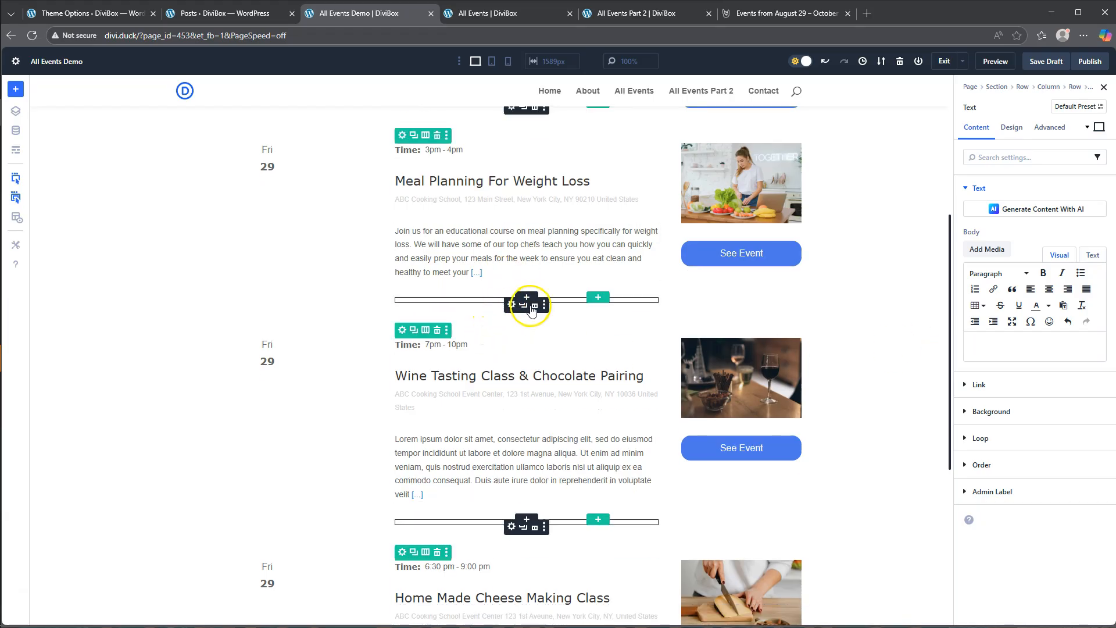
left_click(535, 306)
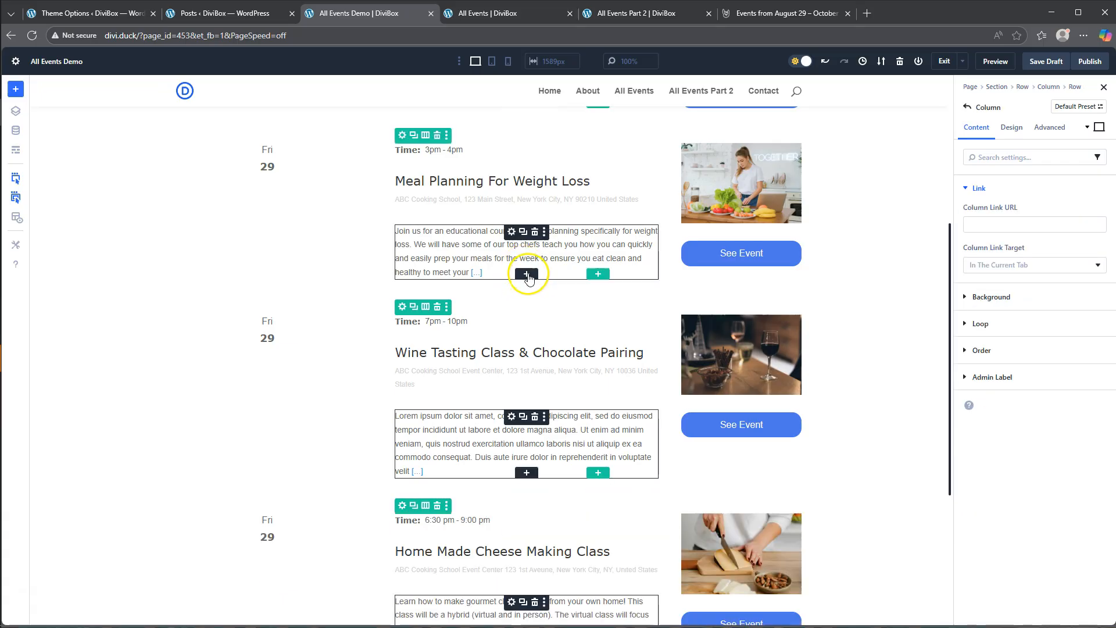
- Insert a Group module below the event excerpt
left_click(527, 274)
scroll(526, 357, "down", 3)
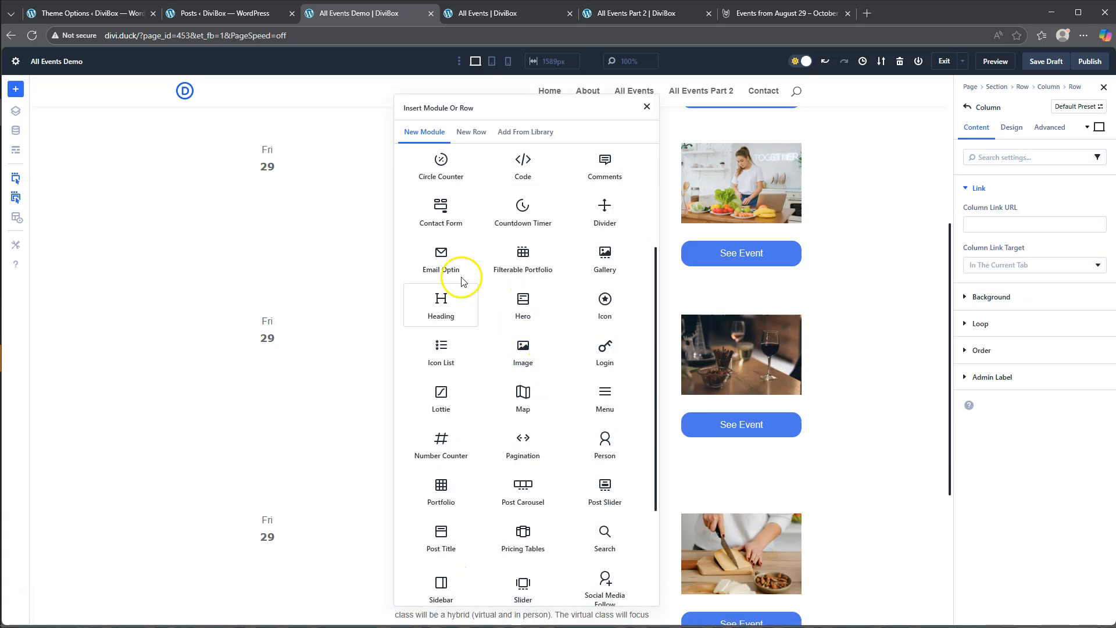
scroll(460, 262, "up", 3)
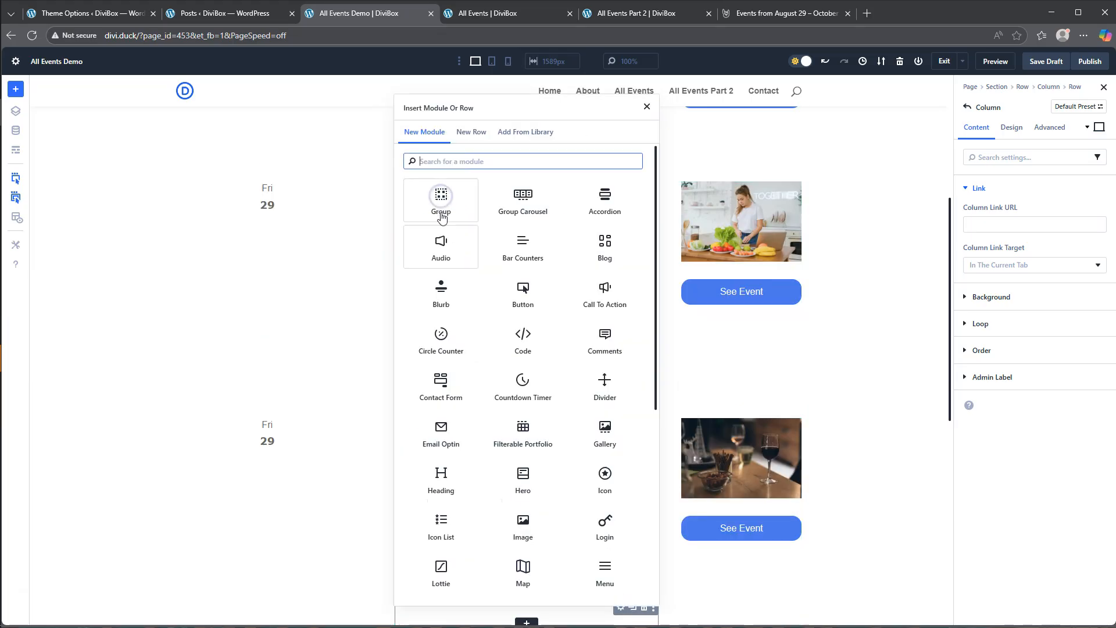
- Add a Text module inside the new group and replace its placeholder body with "Price: $"
scroll(533, 349, "down", 5)
left_click(605, 508)
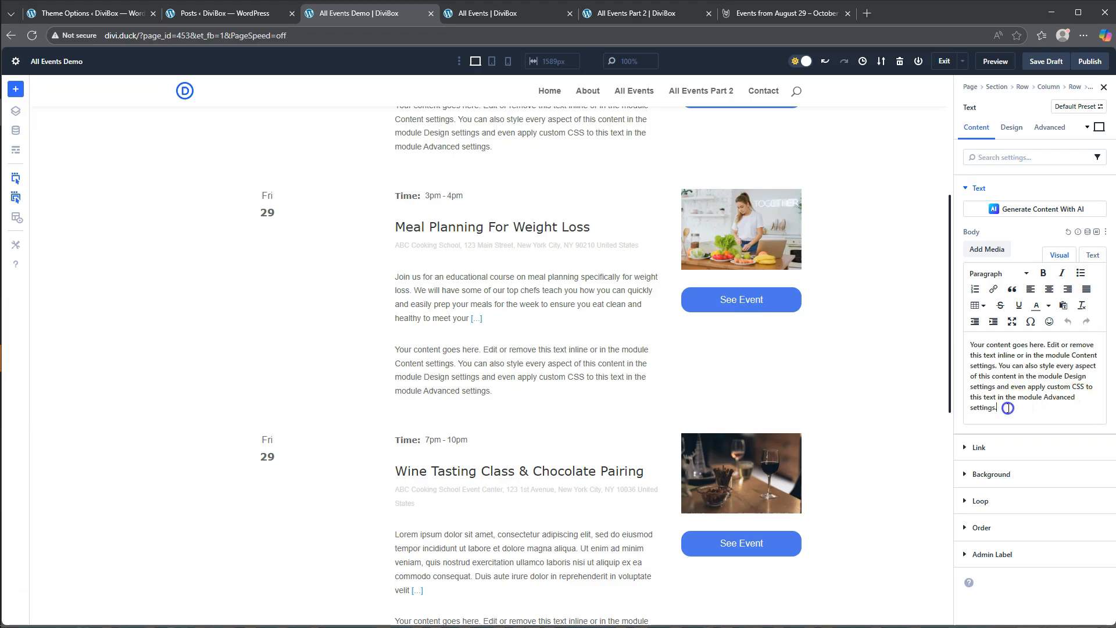
left_click_drag(1007, 409, 964, 336)
type("Price: $")
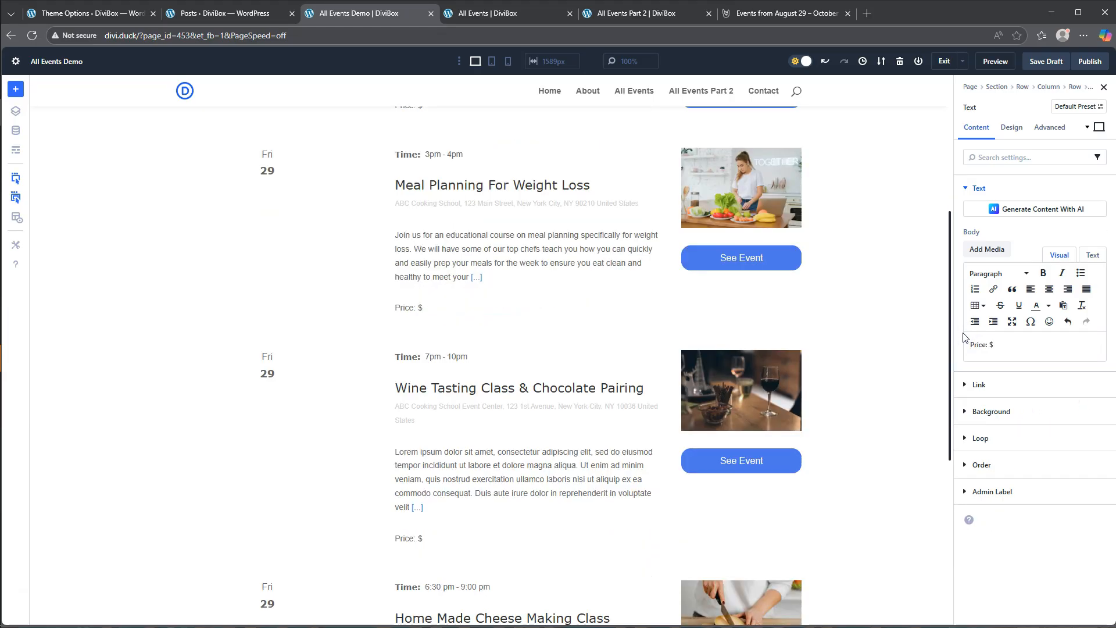
- Set the "Price: $" label's font to Verdana with a Semi Bold weight
left_click(1011, 126)
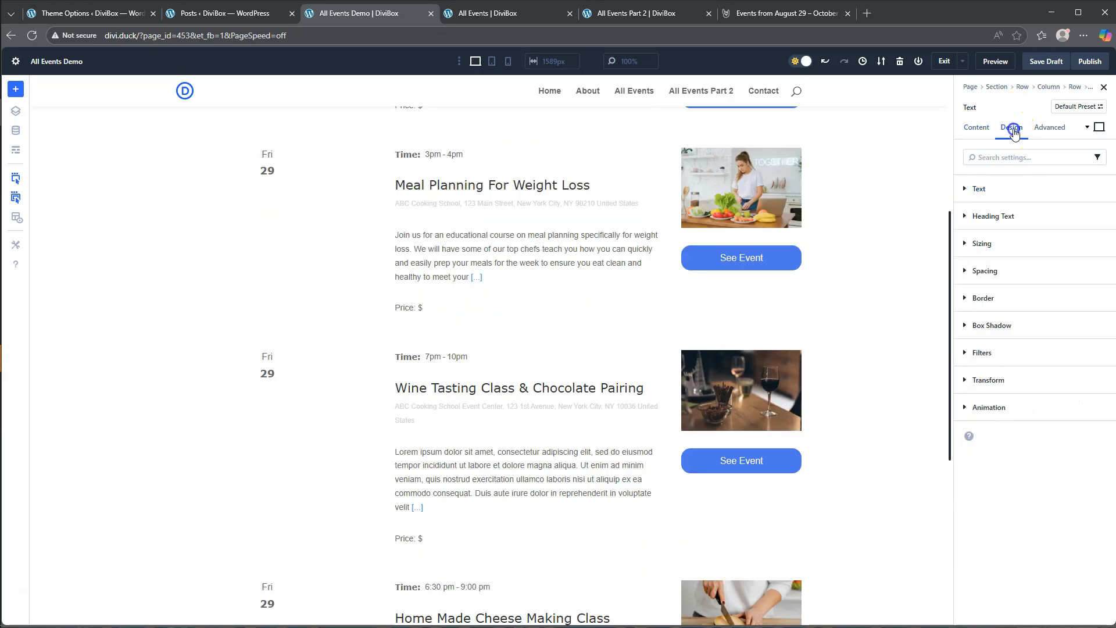
left_click(981, 186)
left_click(989, 251)
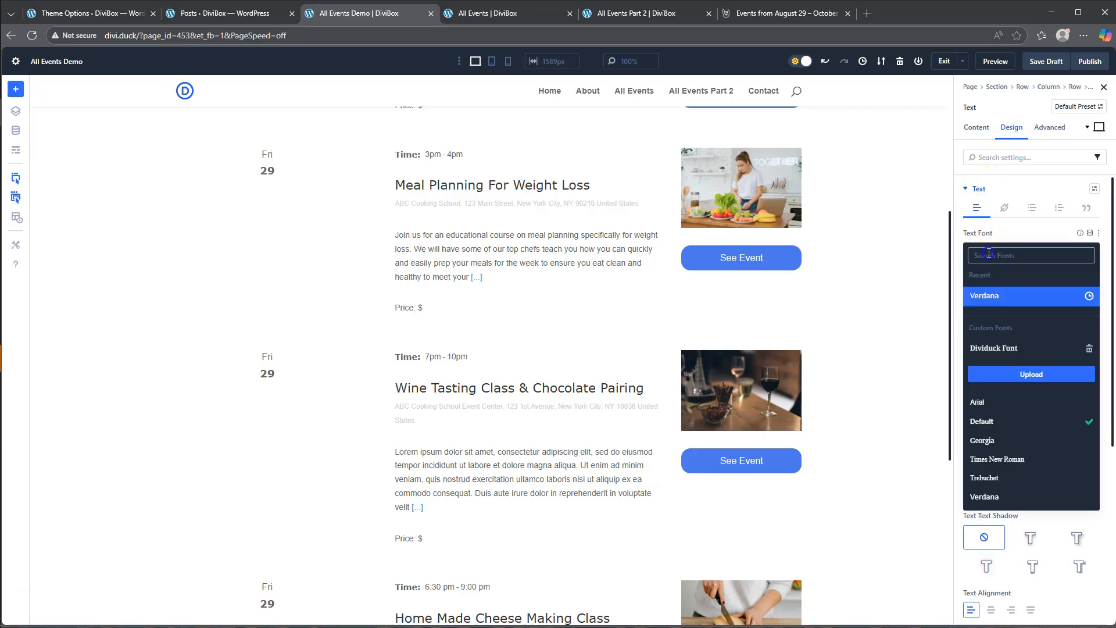
left_click(991, 291)
left_click(988, 291)
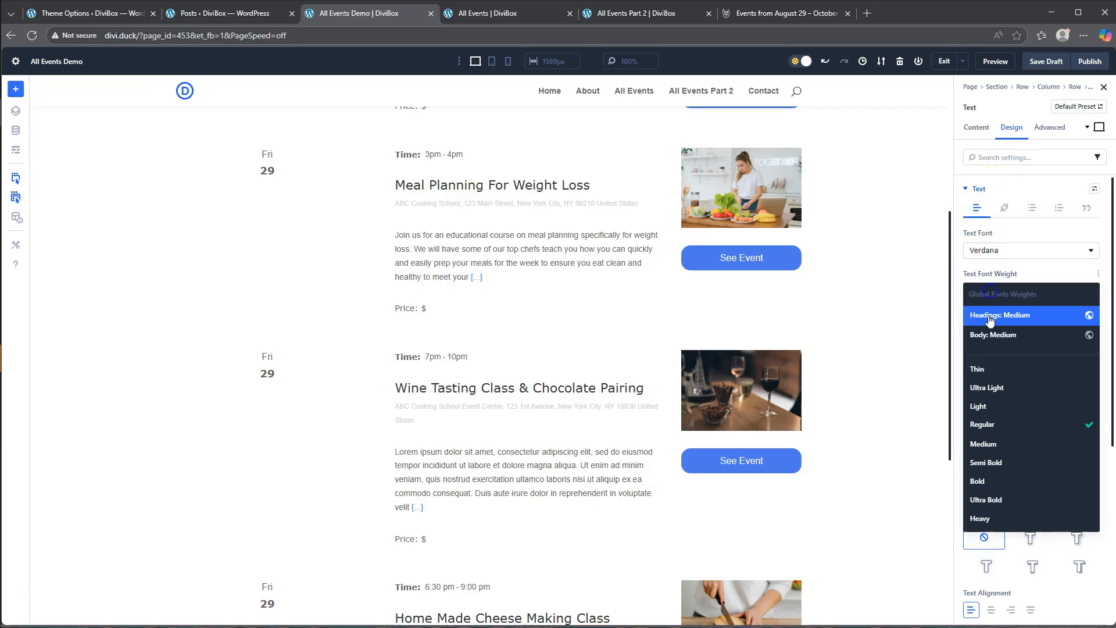
left_click(992, 462)
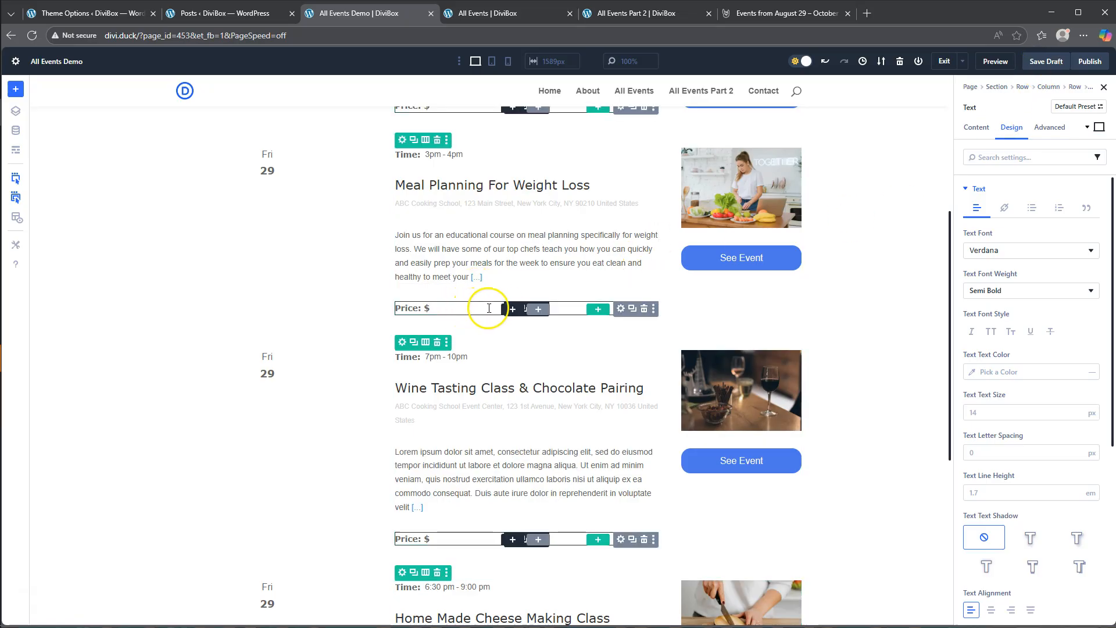
- Add a second Text module after the "Price: $" label inside the price group
left_click(511, 311)
scroll(535, 354, "down", 3)
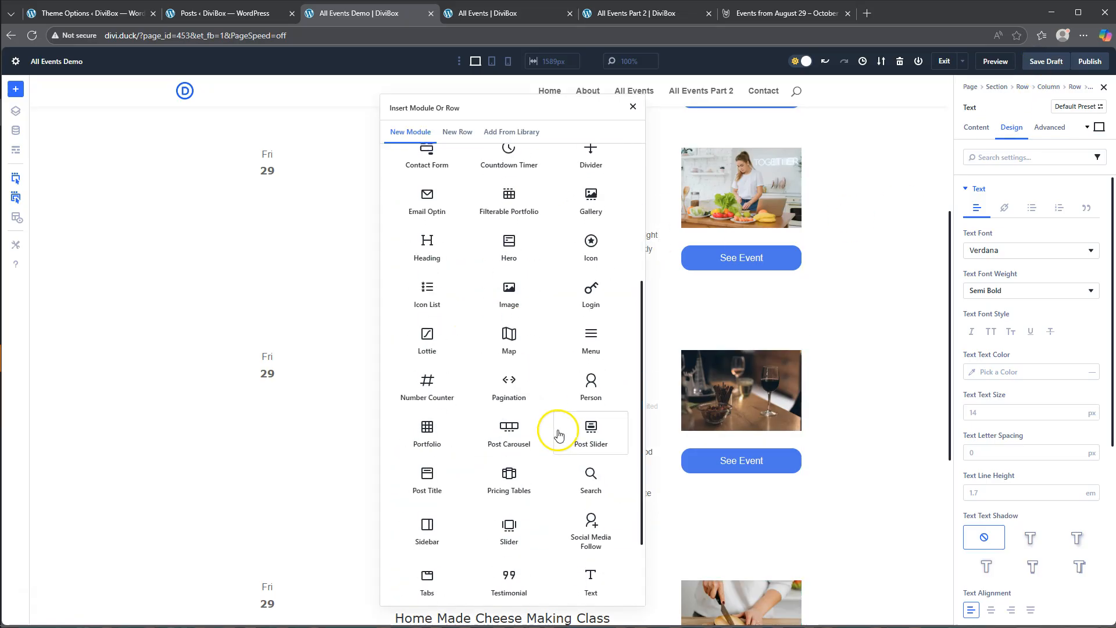
left_click(590, 585)
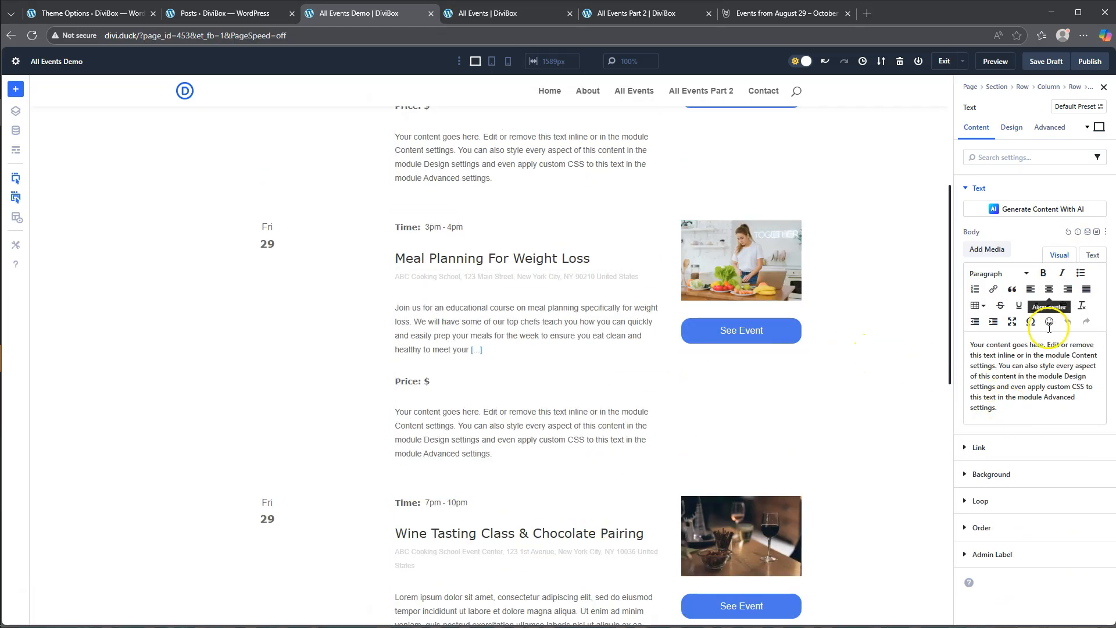
- Fill the new text's body with the Loop Post Custom Field dynamic content, using the eventPrice field
left_click(1088, 232)
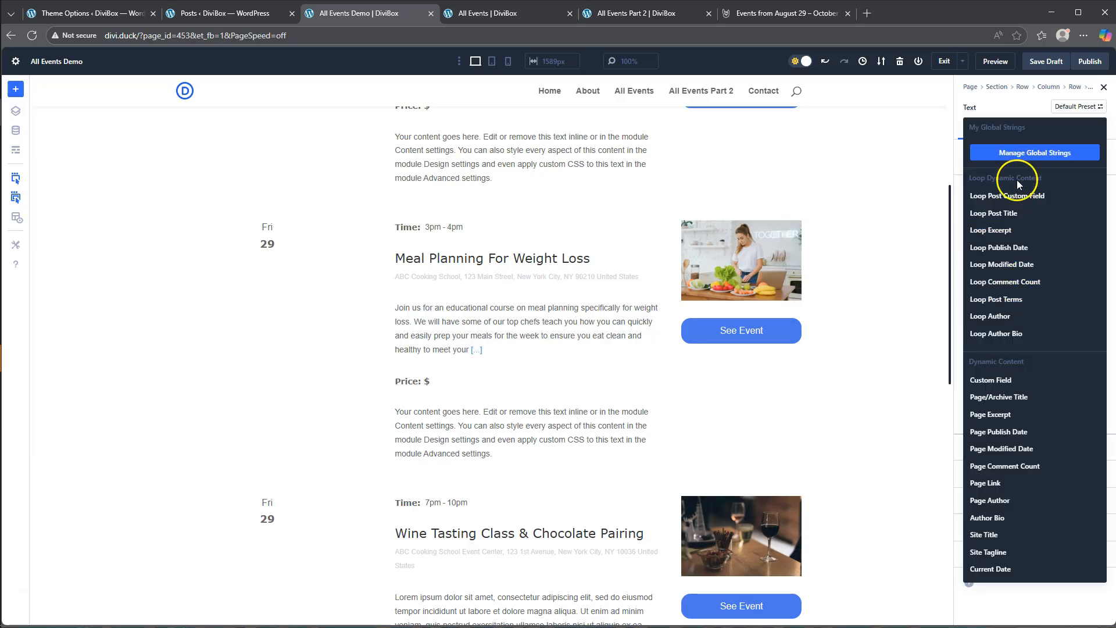
left_click(1014, 199)
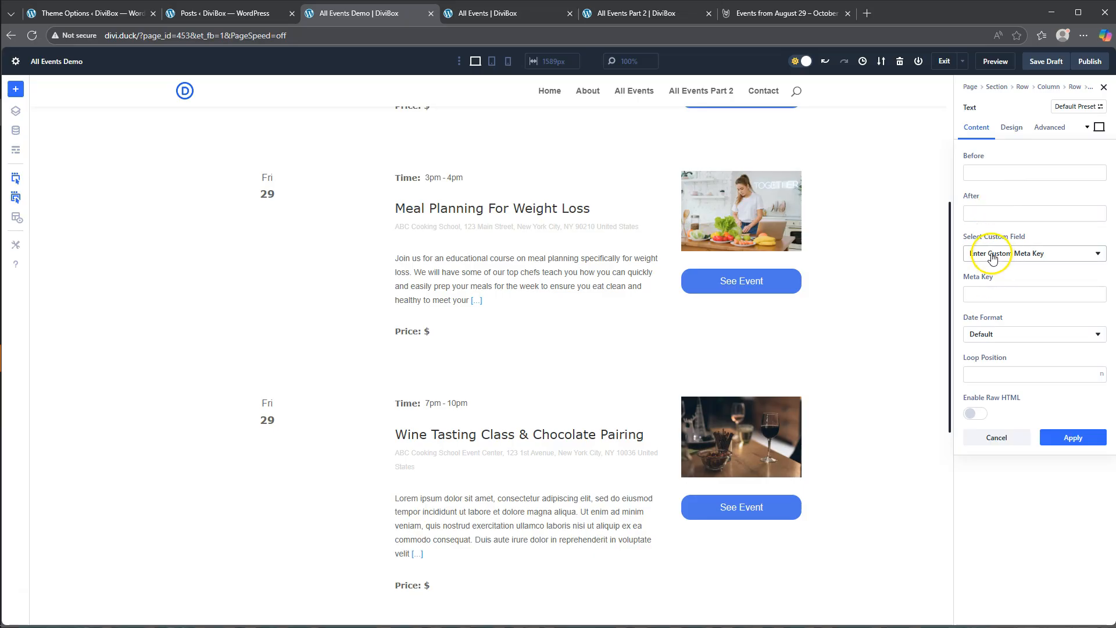
left_click(1028, 254)
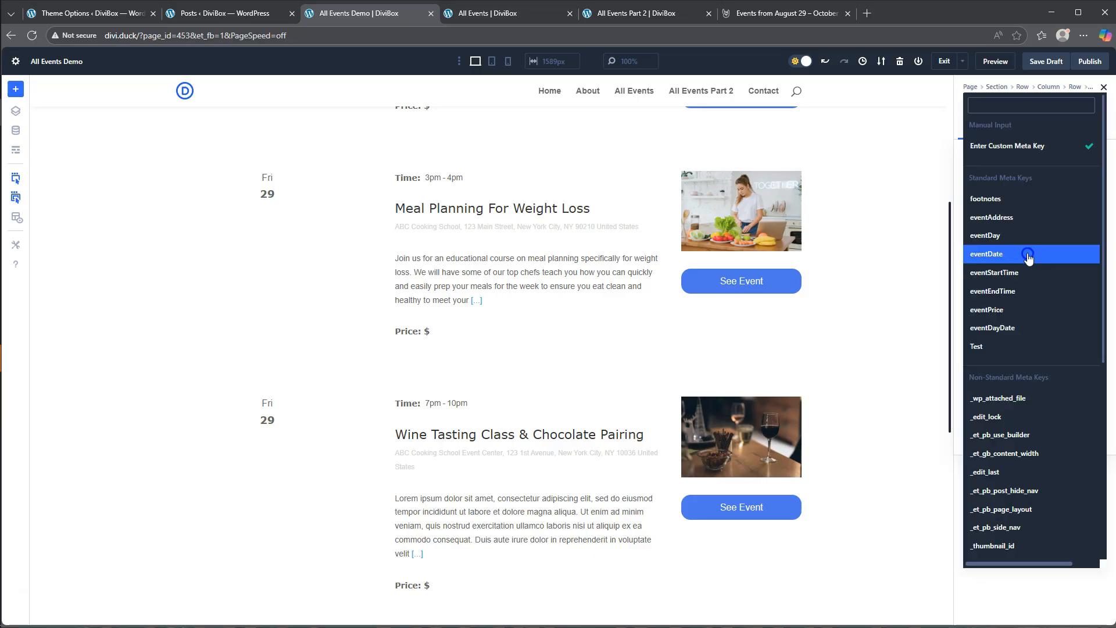
left_click(997, 310)
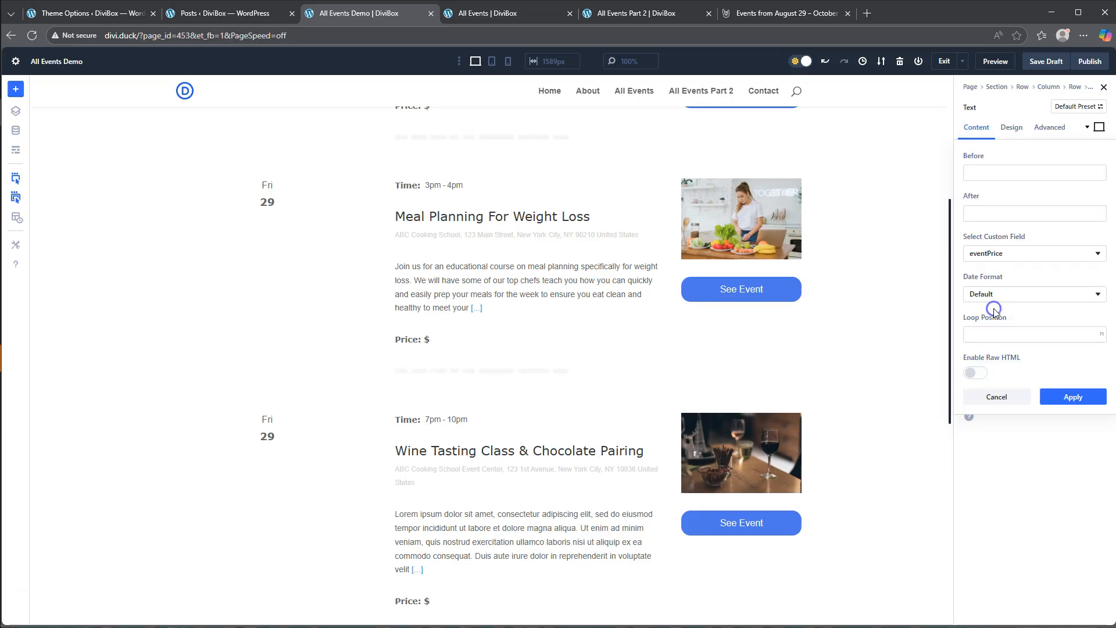
left_click(1073, 398)
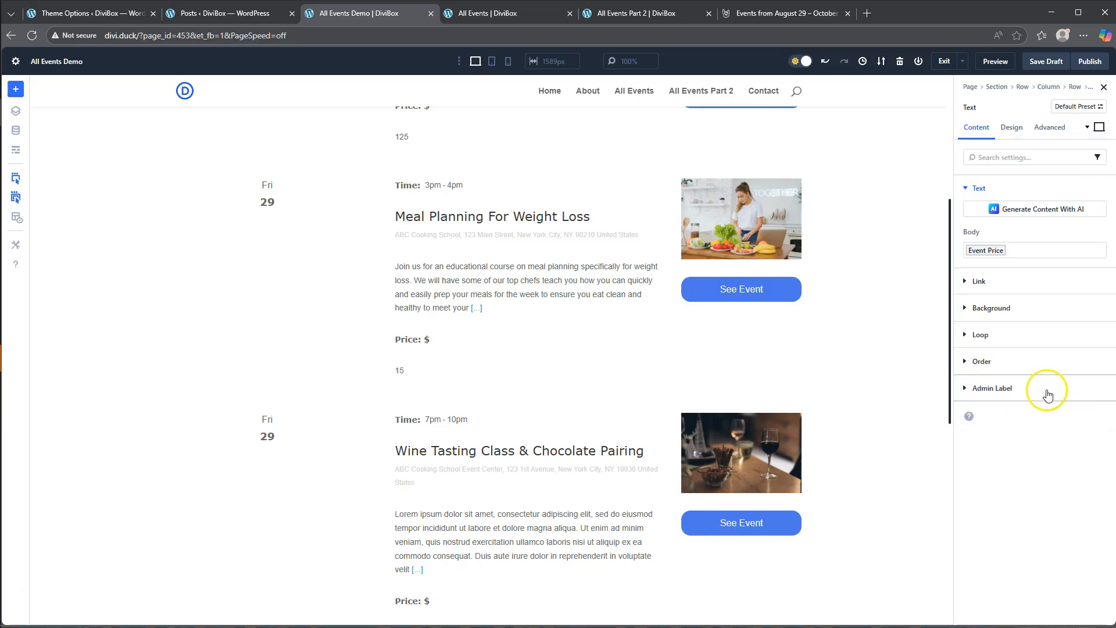
- Set the price group's layout direction to row so the label and price sit side by side
left_click(621, 340)
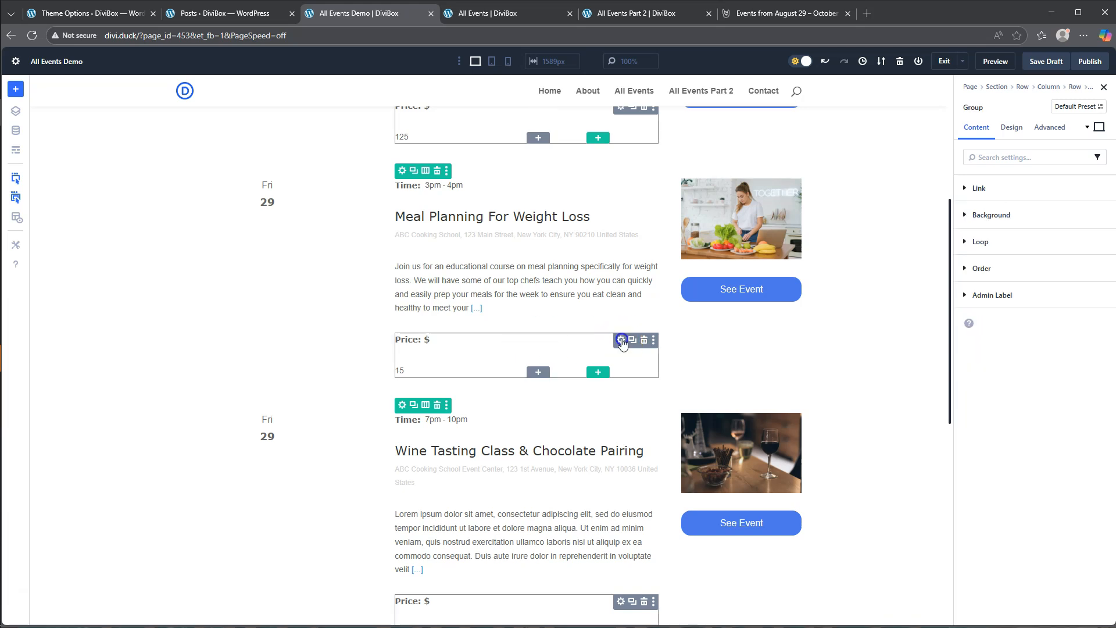
left_click(1012, 128)
left_click(992, 186)
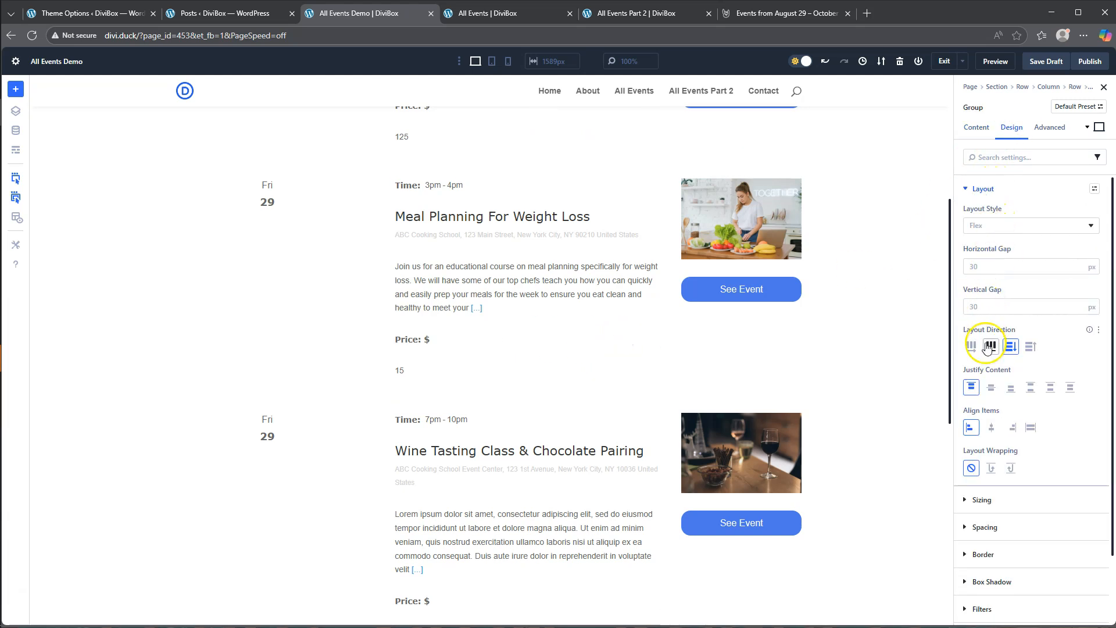
left_click(971, 348)
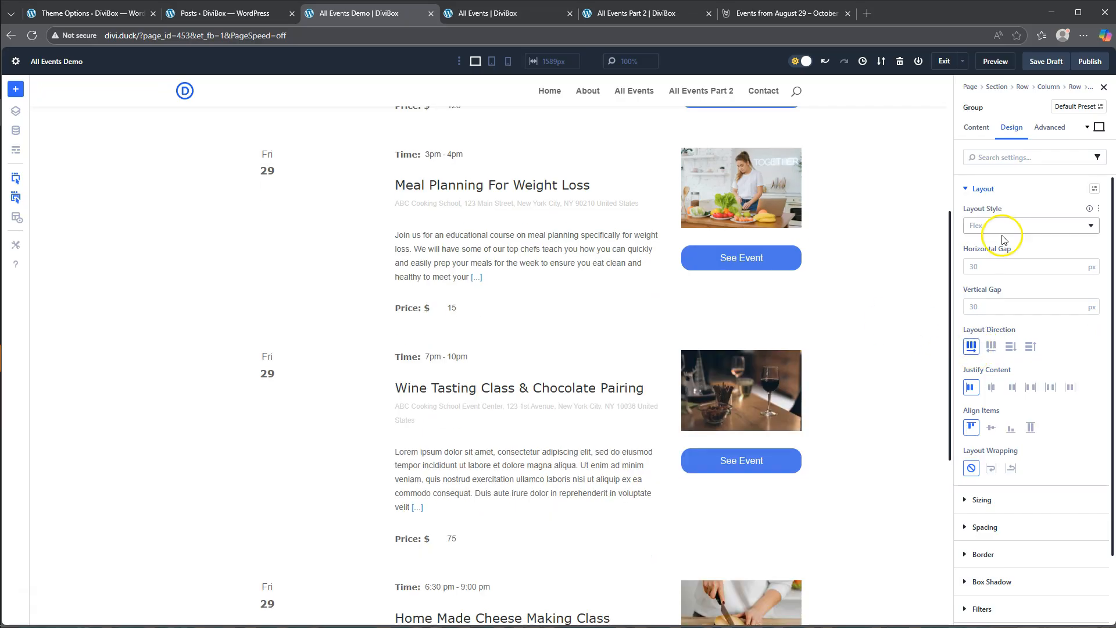
- Set the price group's horizontal gap to 5 px
left_click(978, 265)
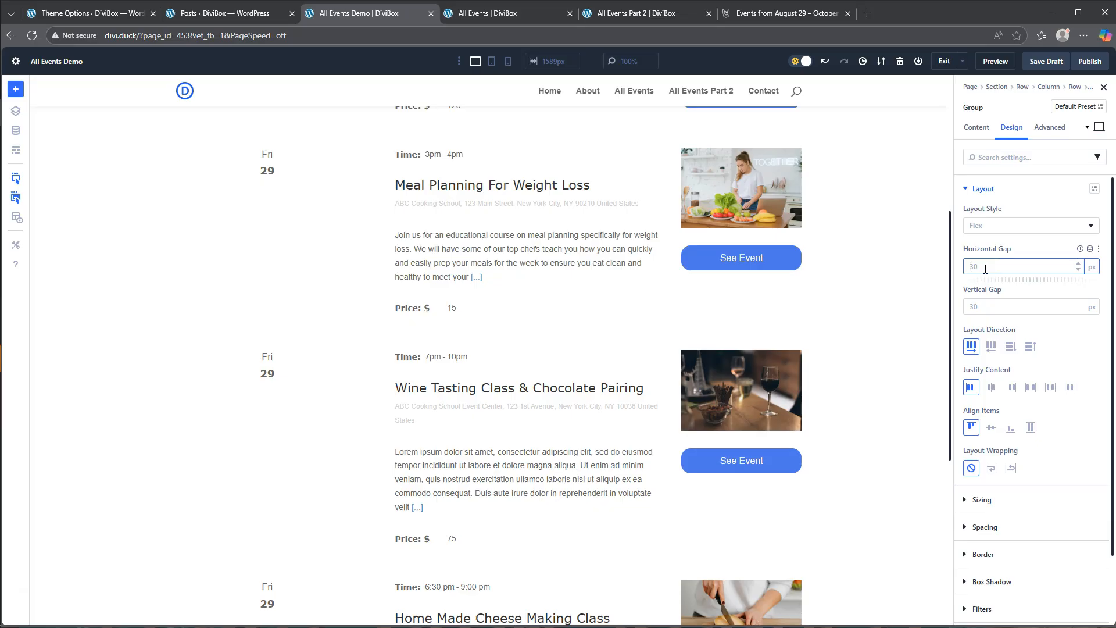
type("10")
left_click(1031, 249)
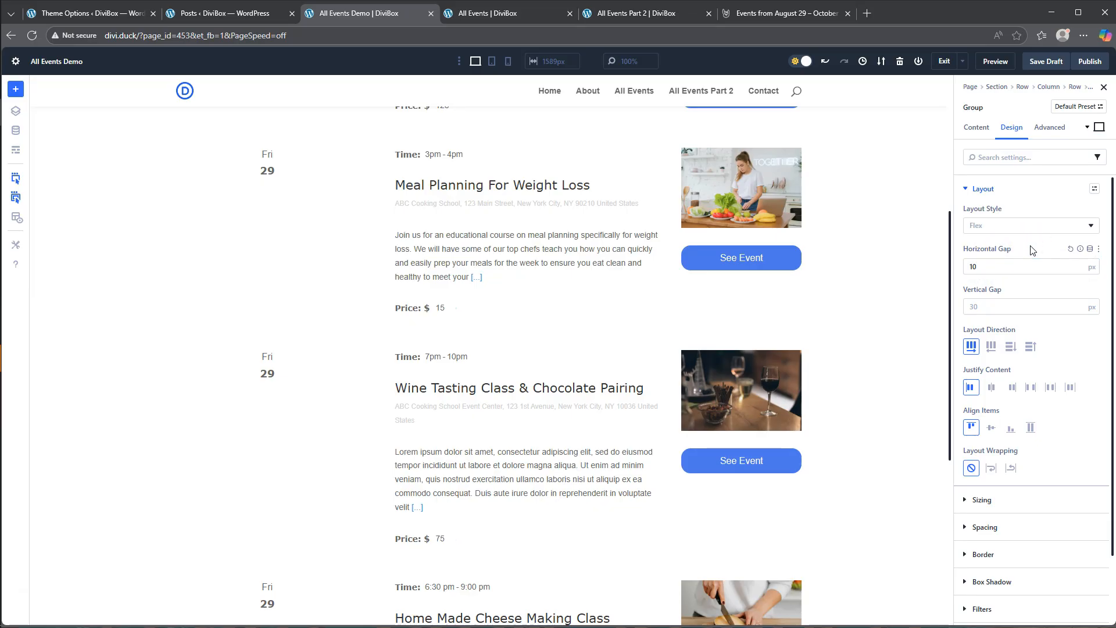
left_click_drag(1000, 266, 938, 267)
type("5")
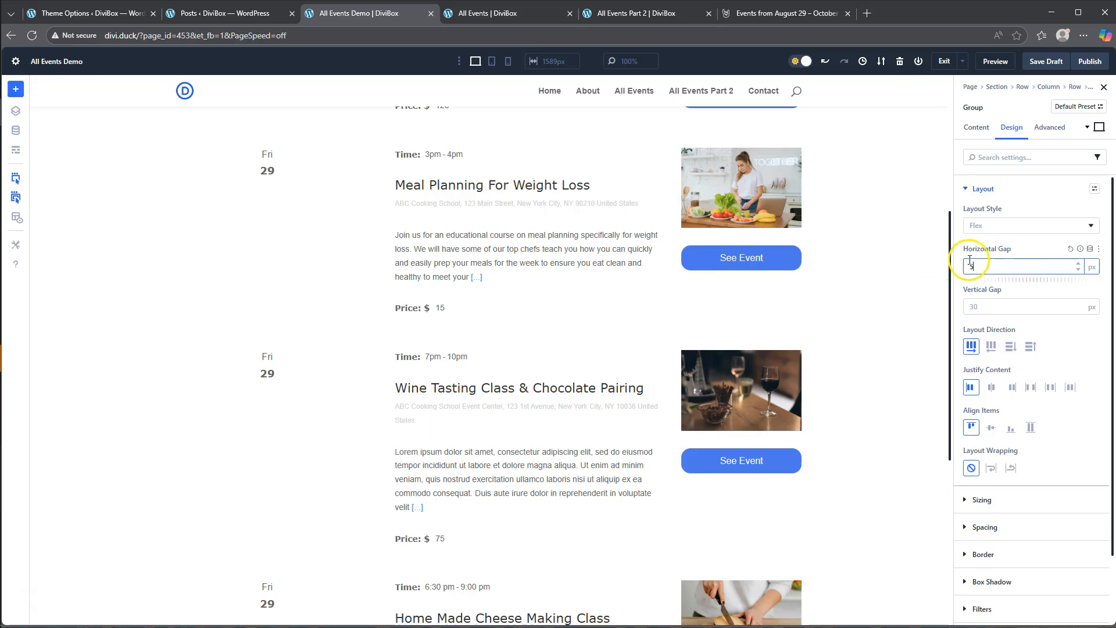
left_click(1023, 250)
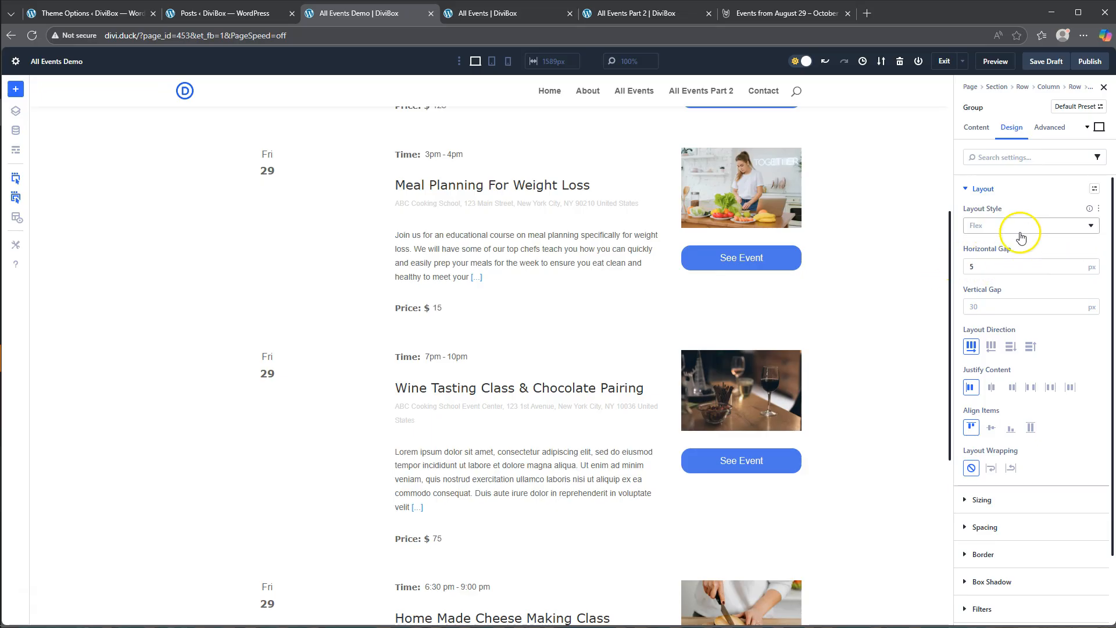
left_click(989, 189)
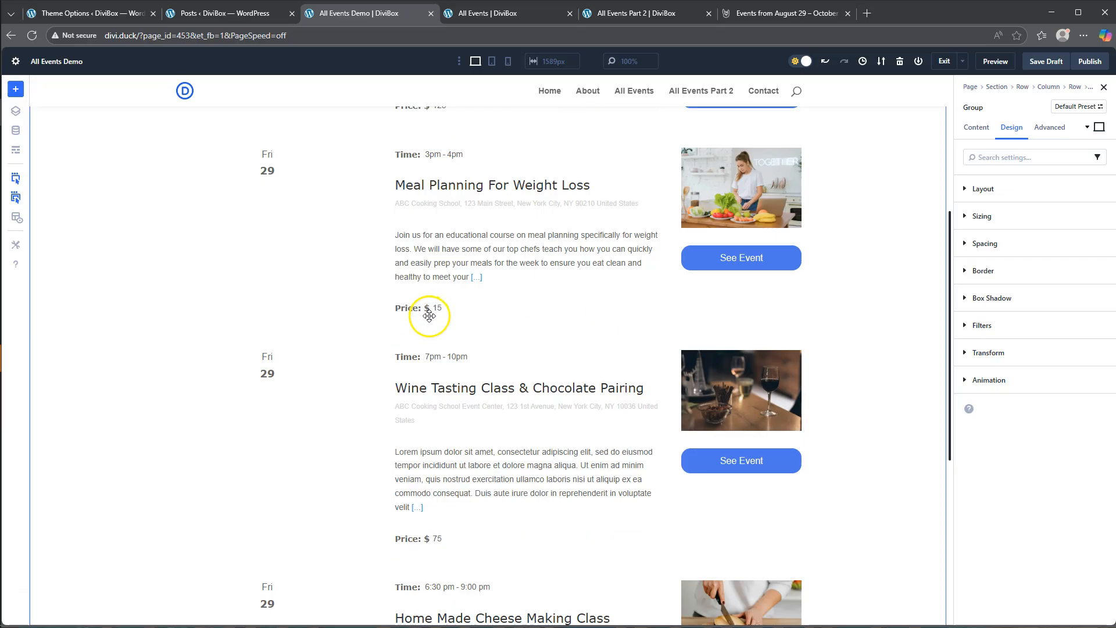
- Set the text size of the event price module in the price group to 18 px
left_click(13, 121)
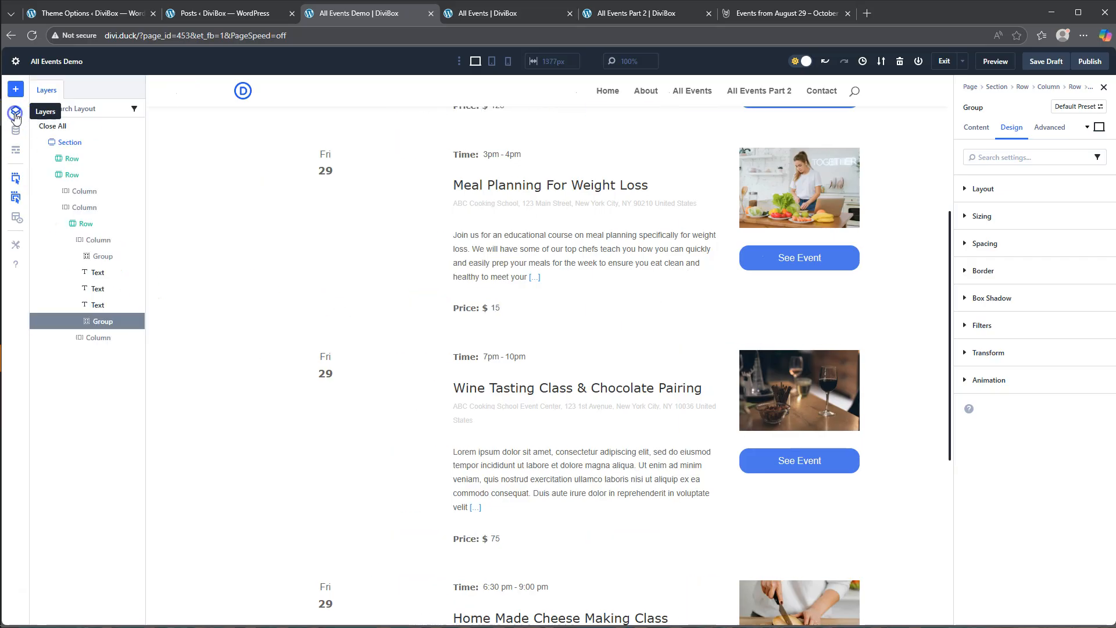
left_click(76, 322)
left_click(104, 358)
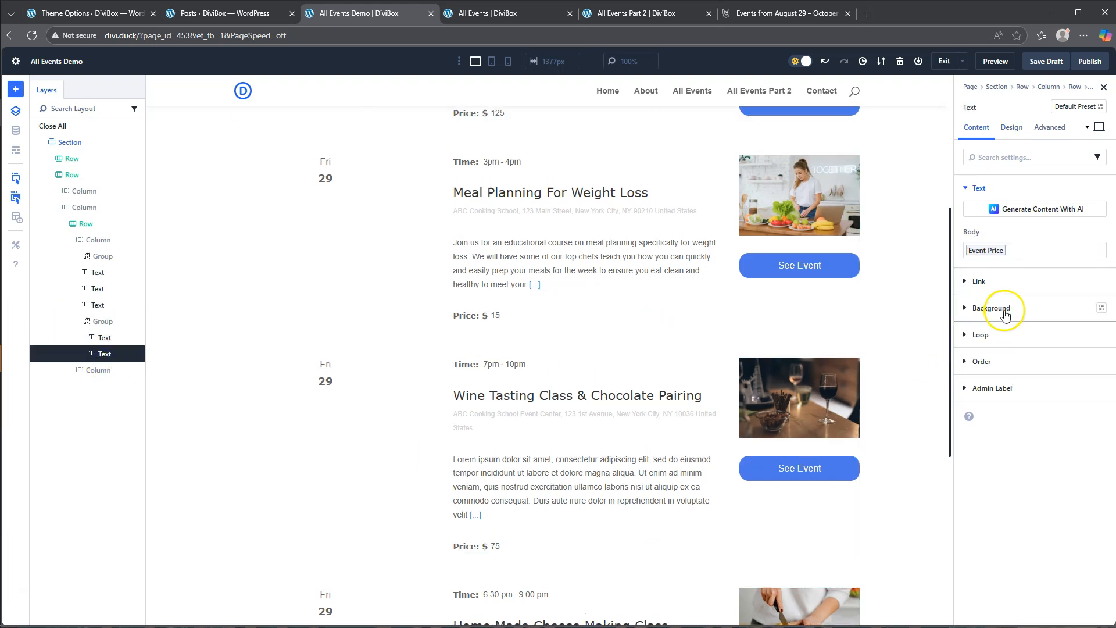
left_click(1012, 128)
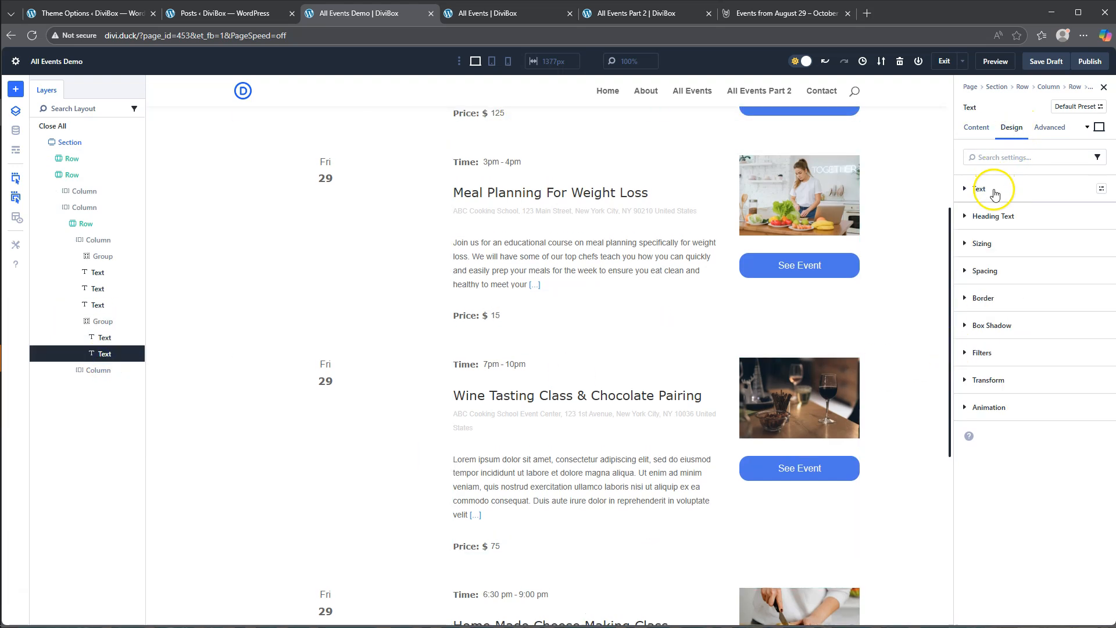
left_click(990, 190)
scroll(1009, 364, "down", 2)
left_click(985, 298)
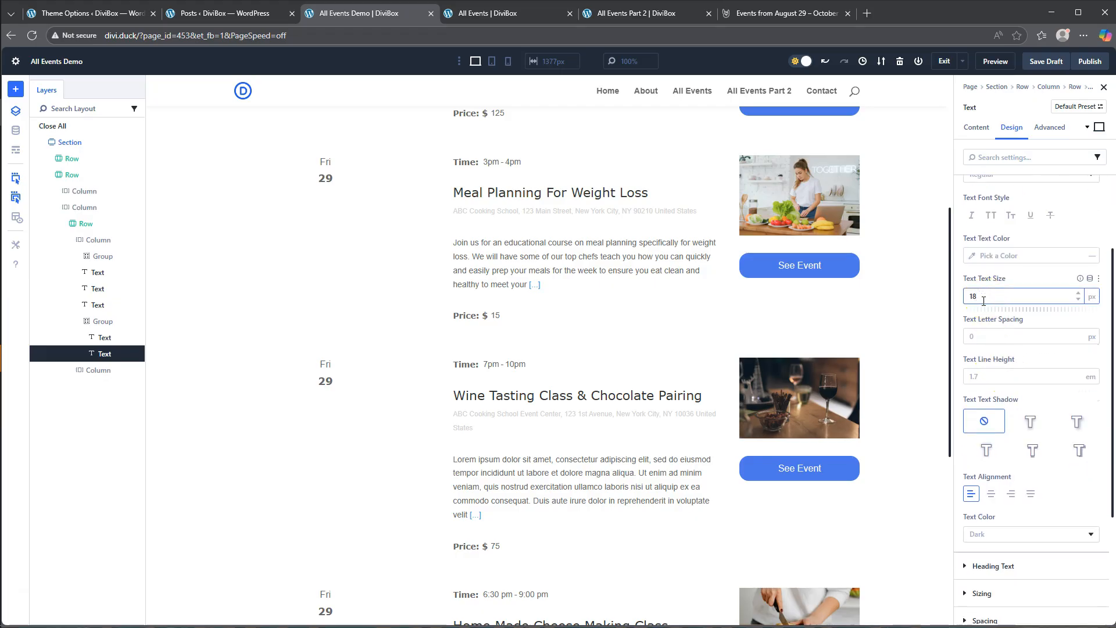
left_click(1017, 282)
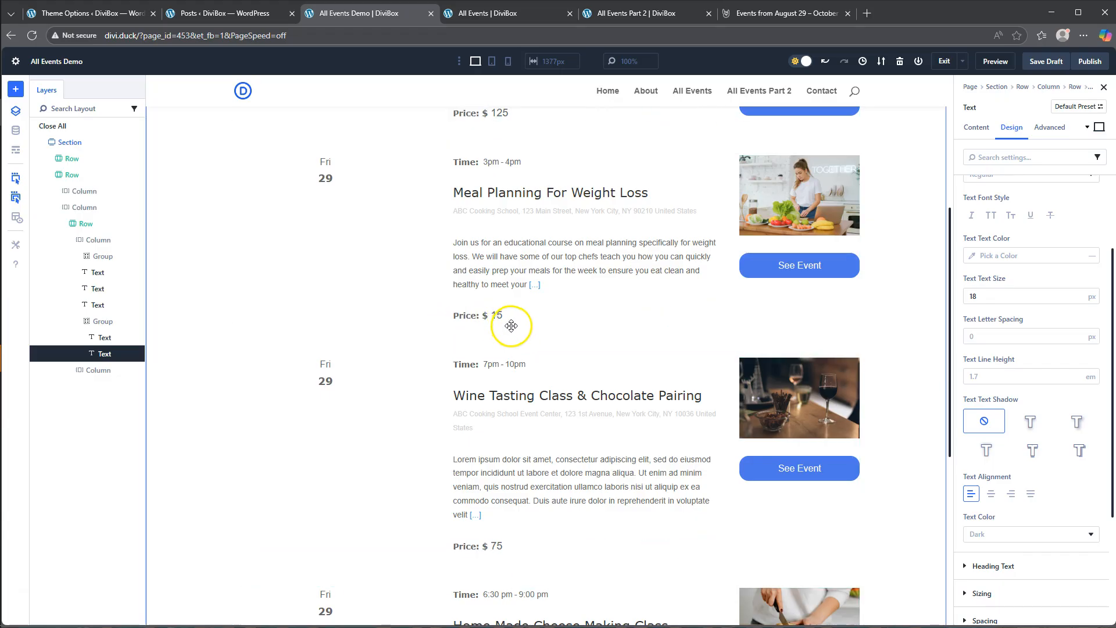
- Save the page as a draft and preview the finished event listing
left_click(1048, 63)
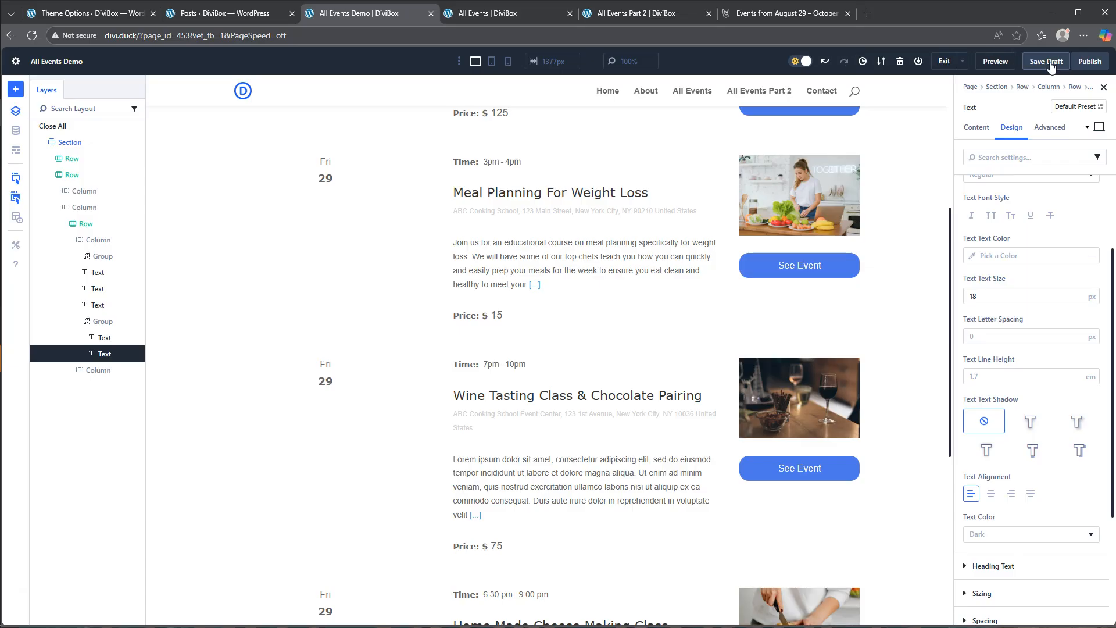
left_click(995, 63)
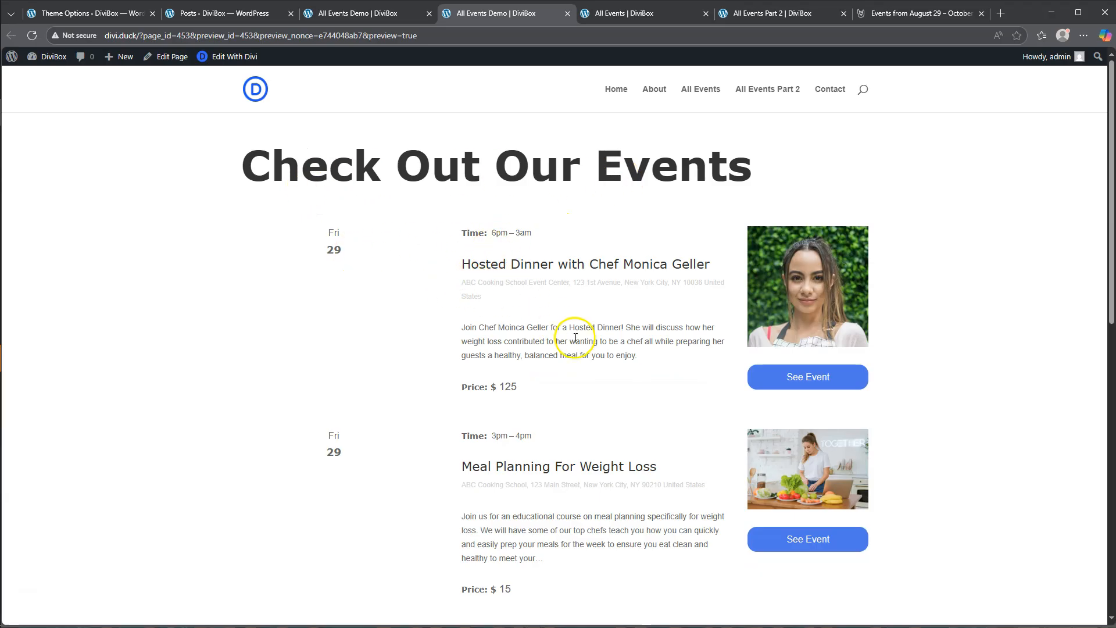
scroll(574, 337, "down", 6)
scroll(575, 338, "down", 3)
scroll(575, 337, "up", 9)
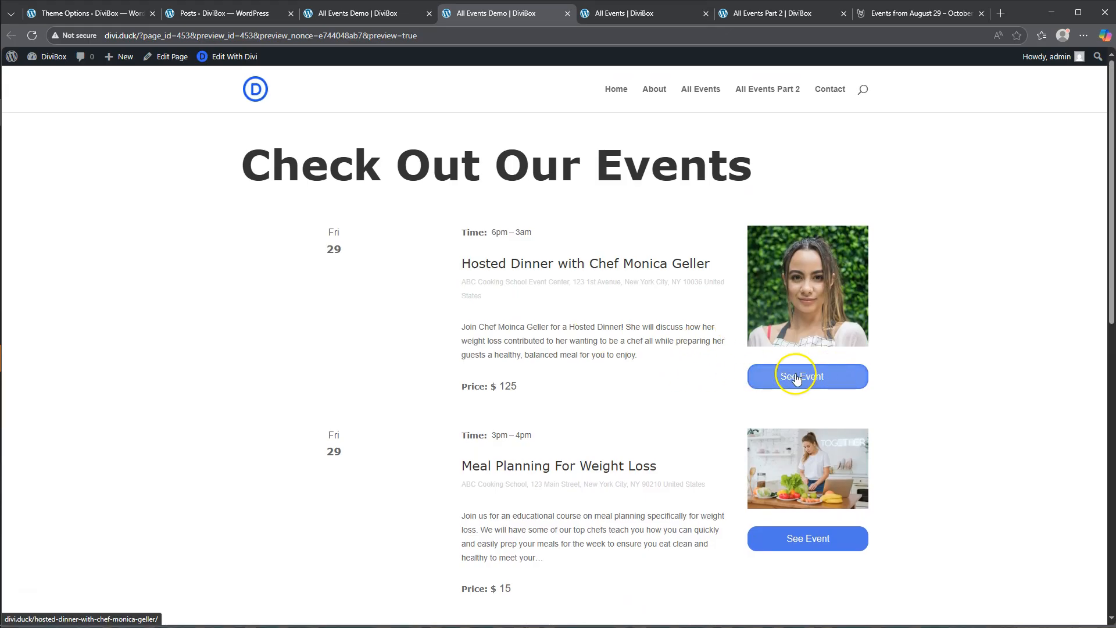
- Open the hosted dinner event through its See Event button and review the event's details page
left_click(817, 376)
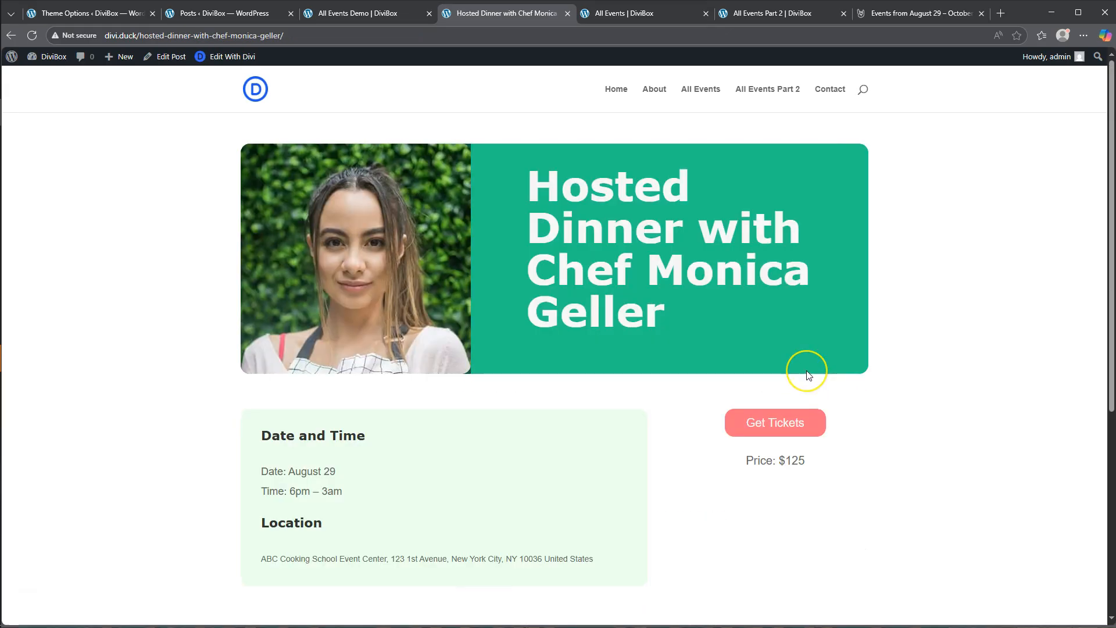
scroll(808, 375, "down", 4)
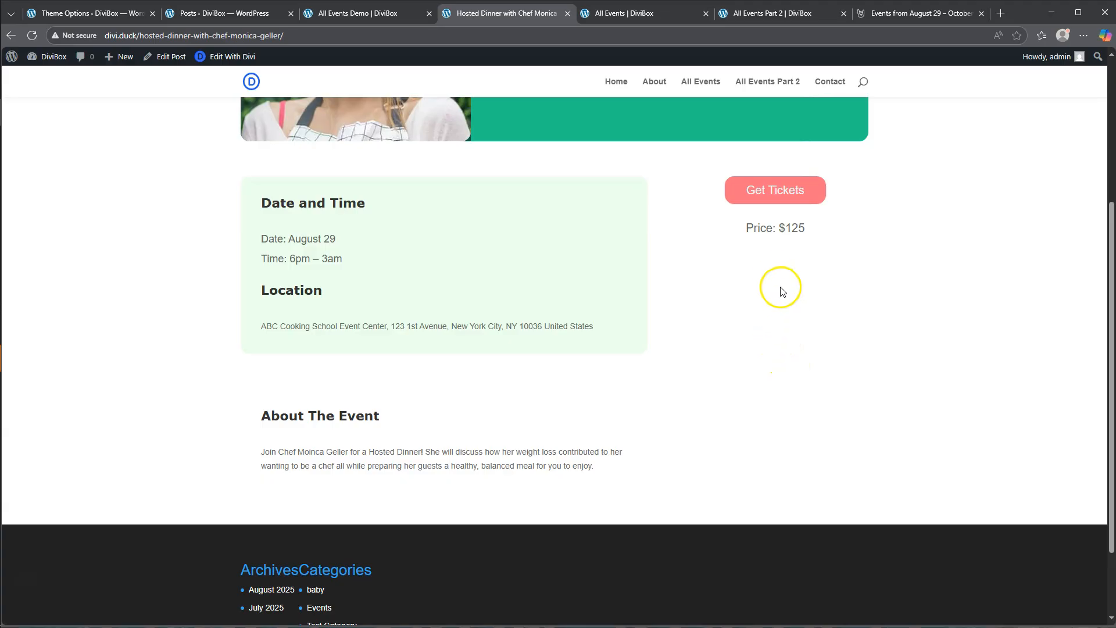
scroll(779, 281, "up", 4)
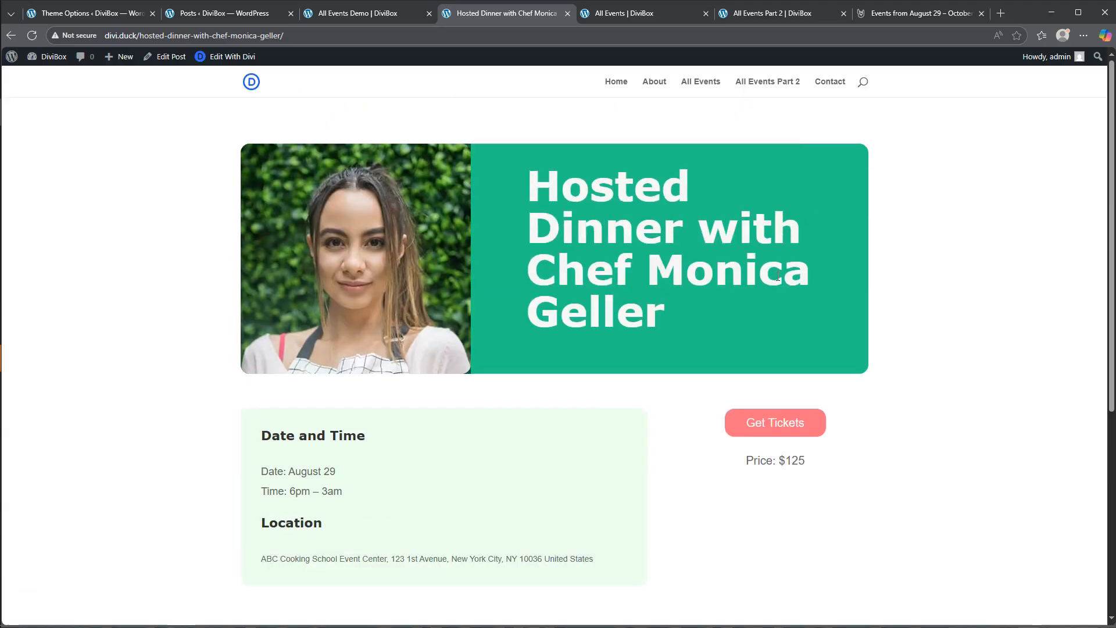
- Return to the All Events Demo builder, exit to the page editor and go back to the WordPress Pages list
left_click(356, 13)
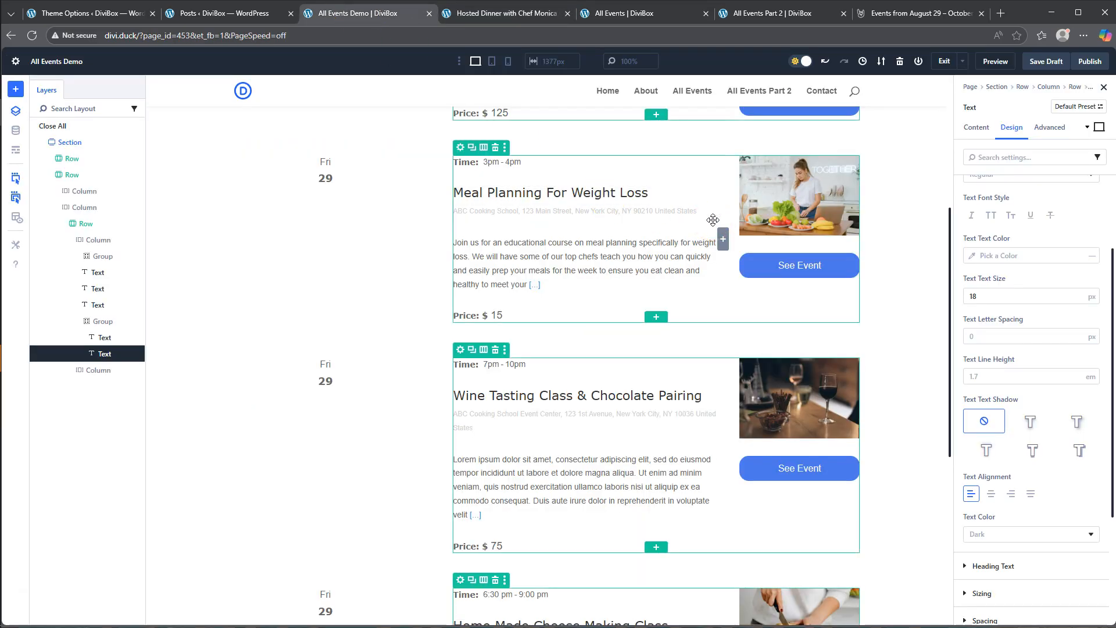
left_click(943, 62)
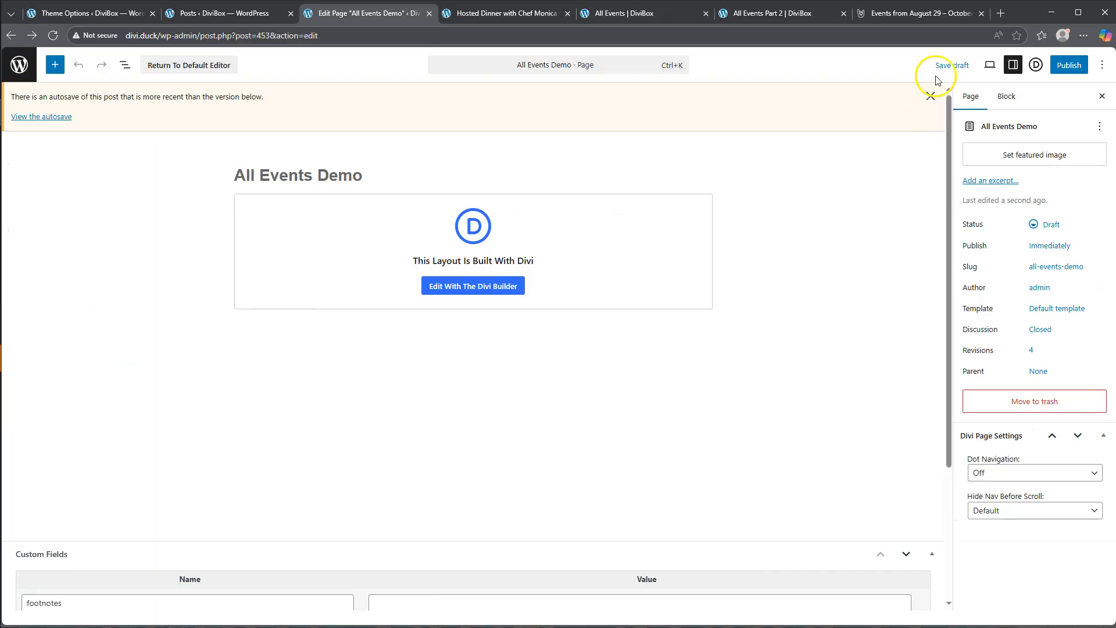
left_click(22, 66)
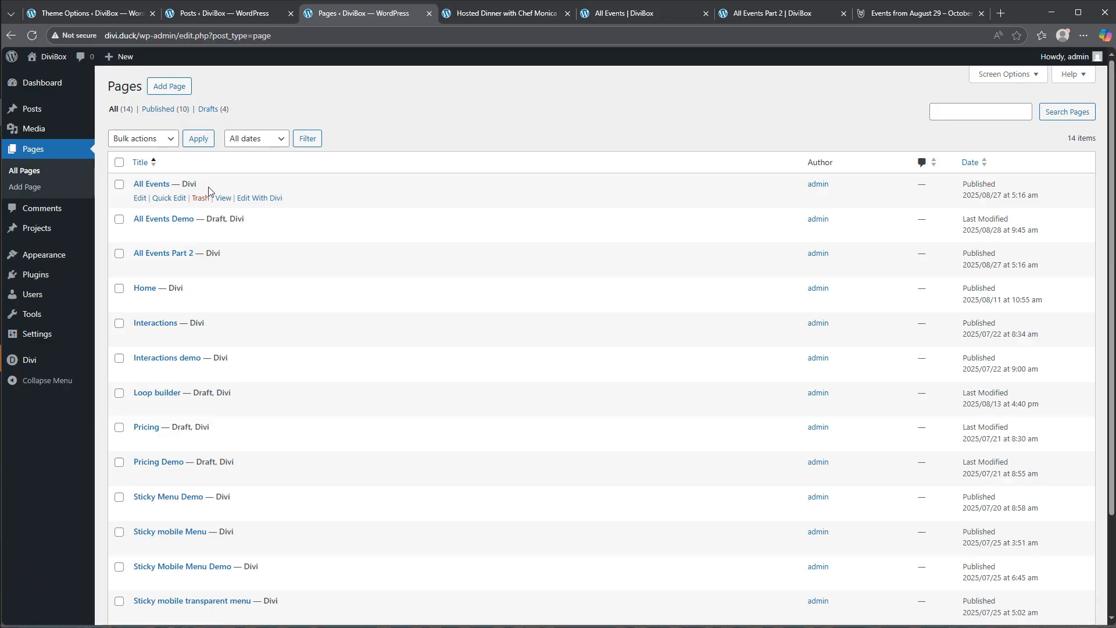
- View the All Events Part 2 page's design, and close the tab with the hosted dinner event
left_click(770, 14)
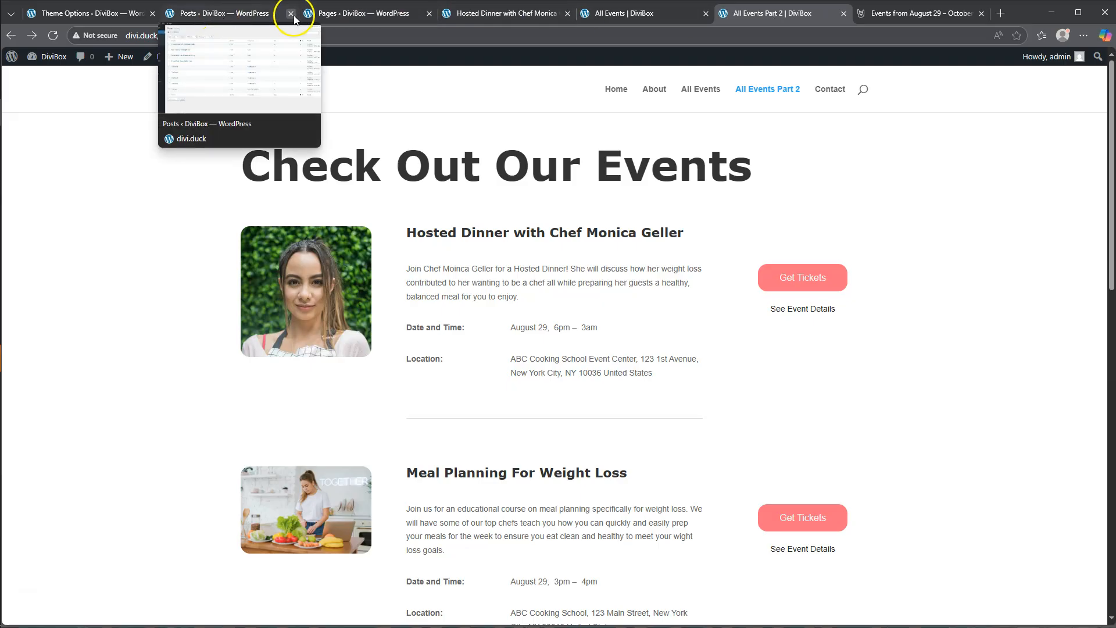
left_click(354, 13)
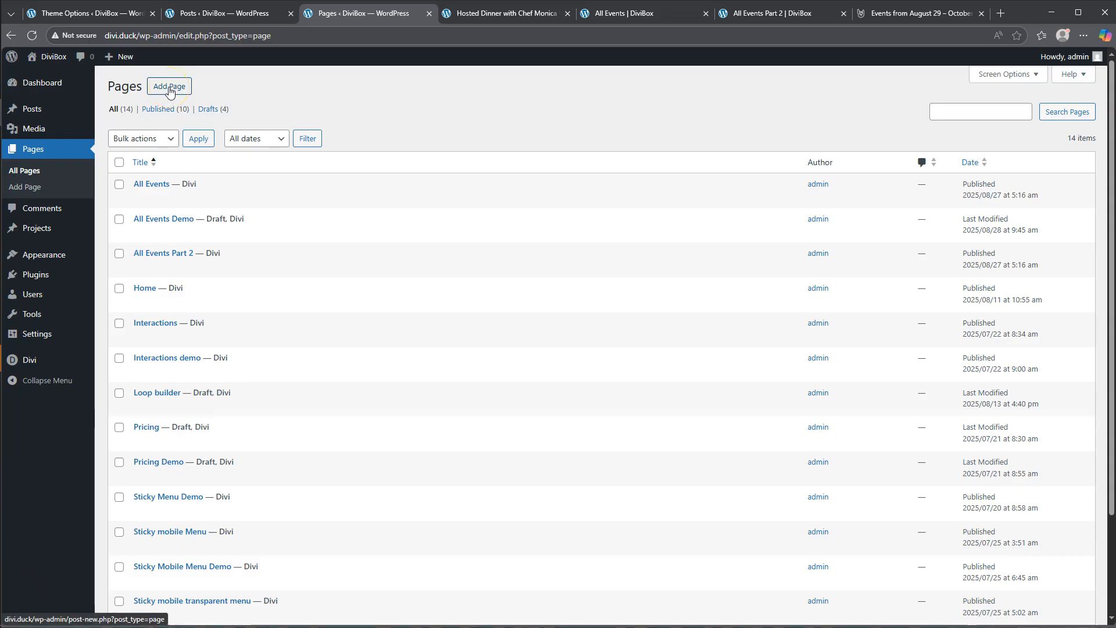
left_click(495, 17)
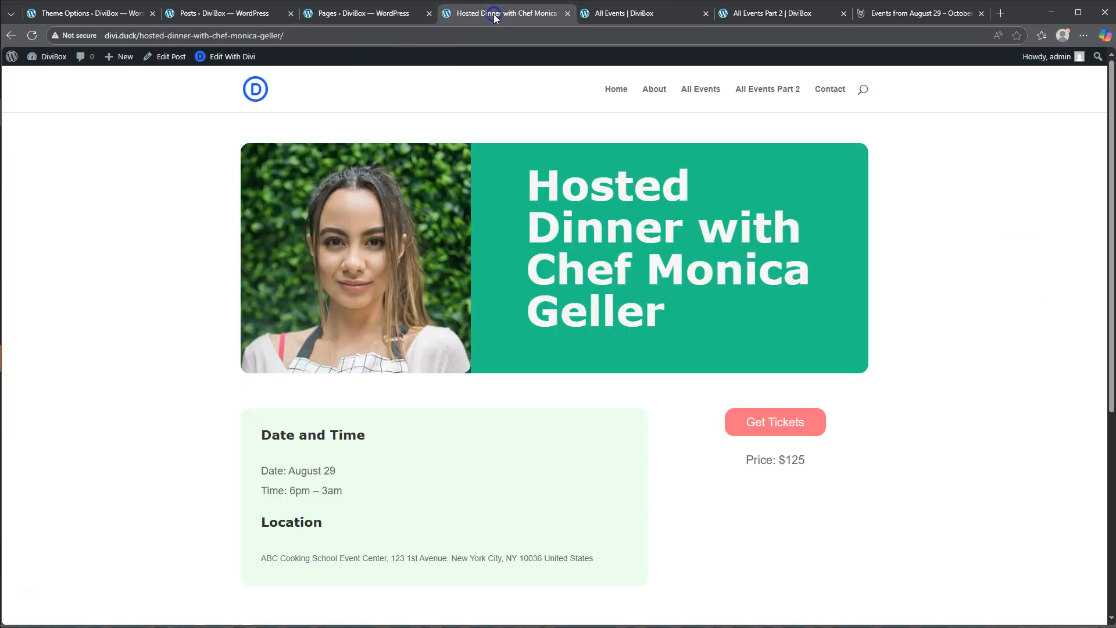
left_click(568, 13)
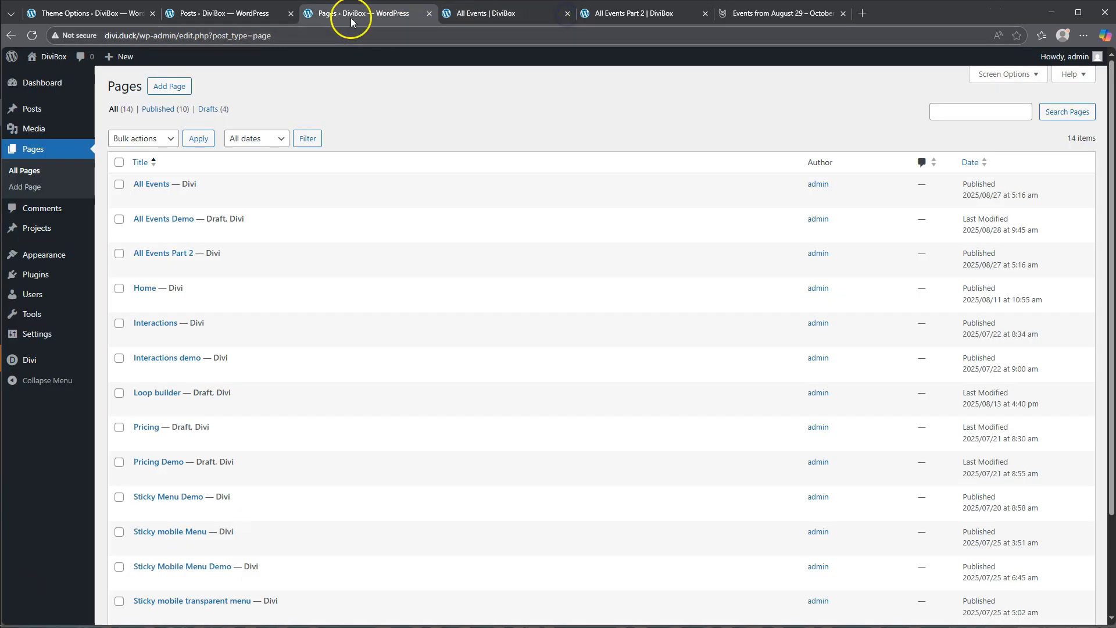
- Create a new page in a separate tab, title it All Events Demo 2, and open it in the Divi Builder
right_click(164, 86)
left_click(185, 97)
left_click(473, 12)
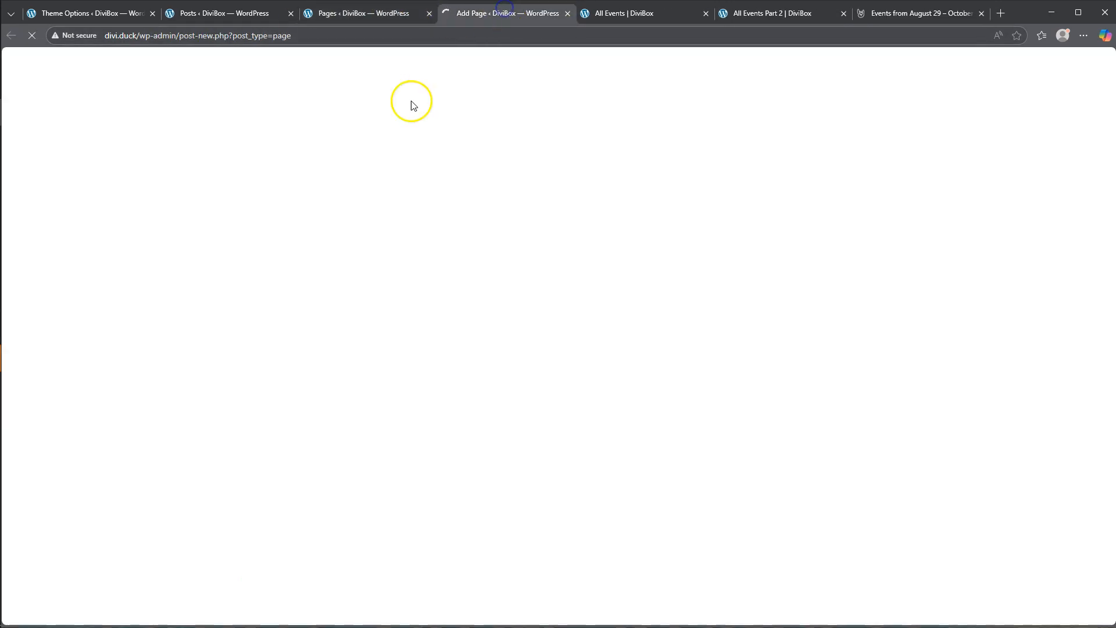
left_click(277, 126)
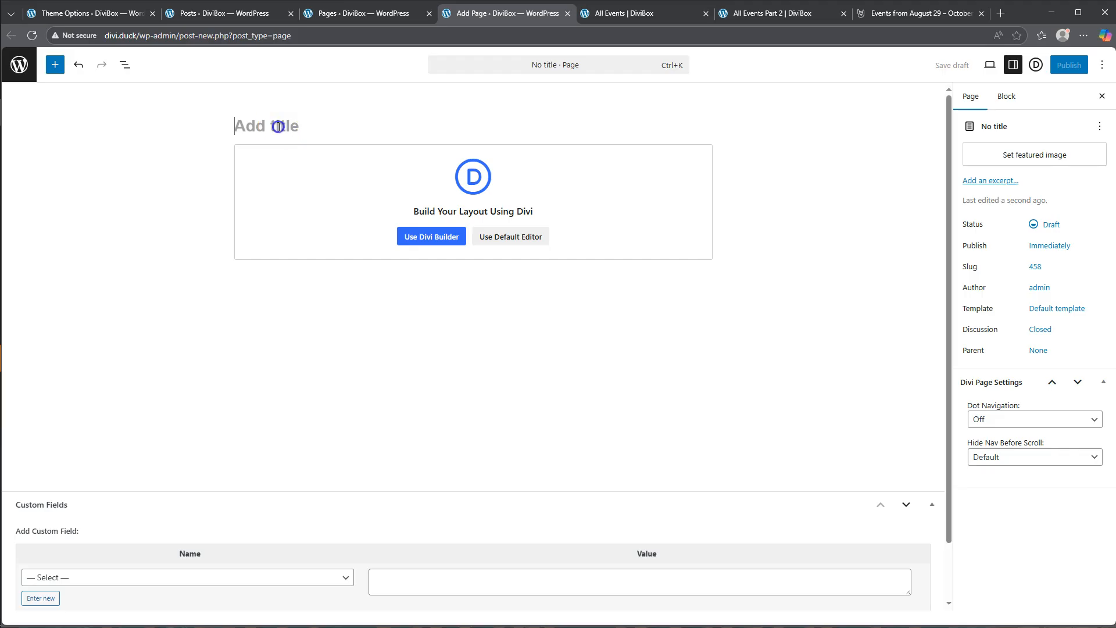
type("Al")
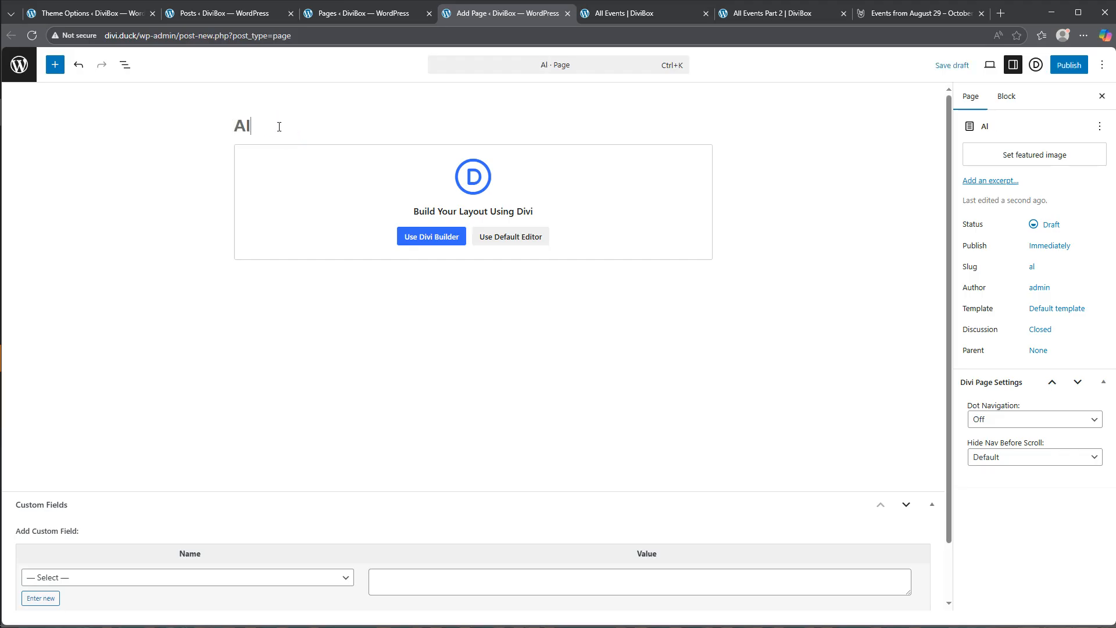
type("leEvents D")
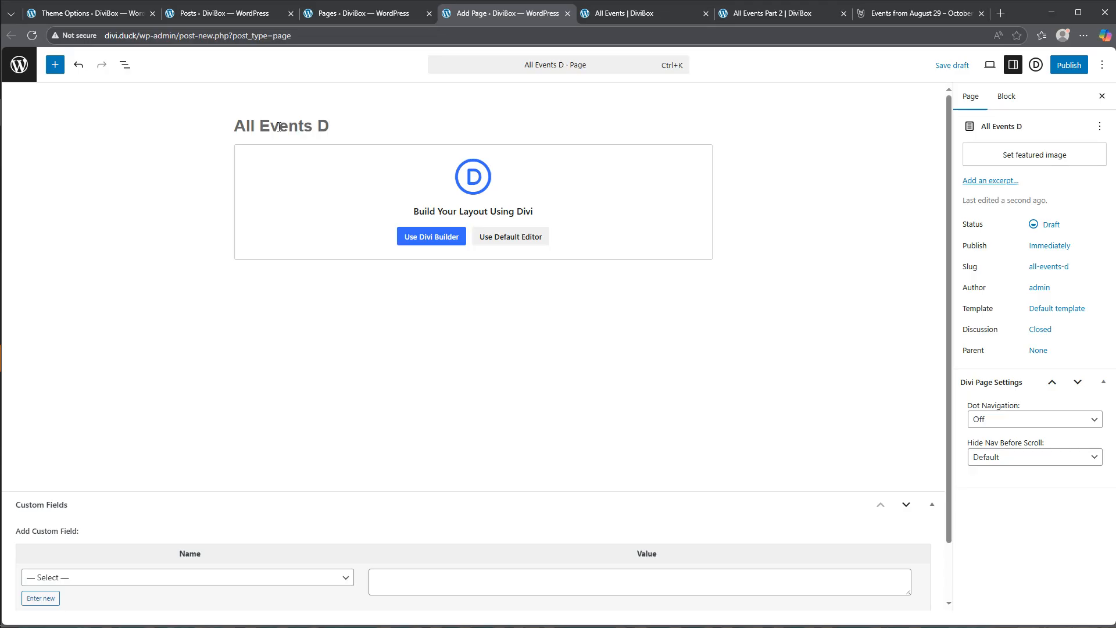
type("emo 2")
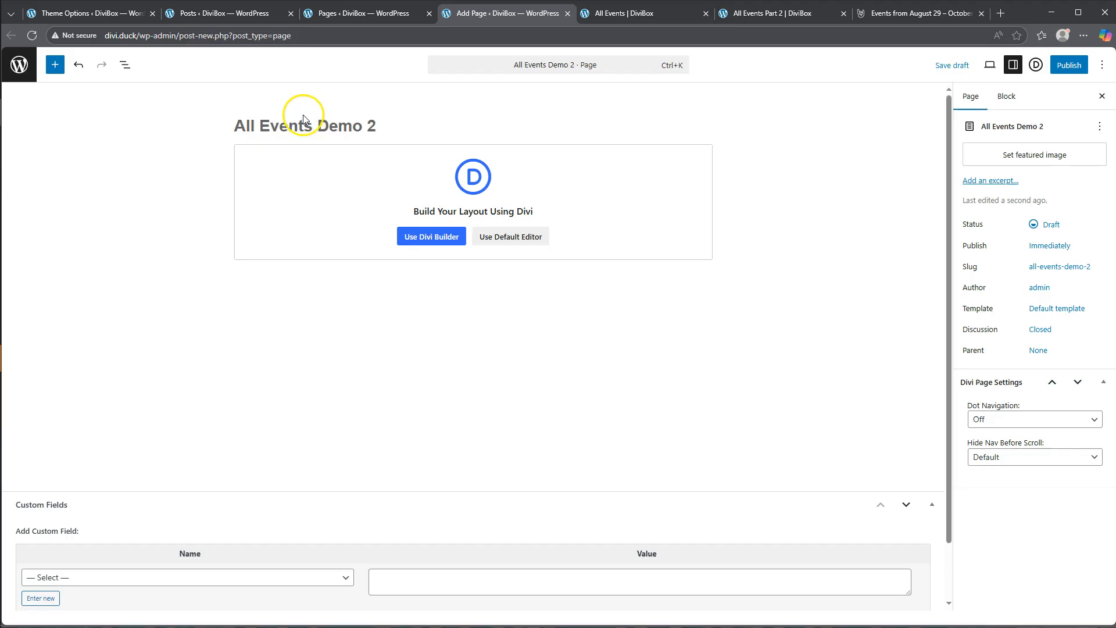
left_click(426, 238)
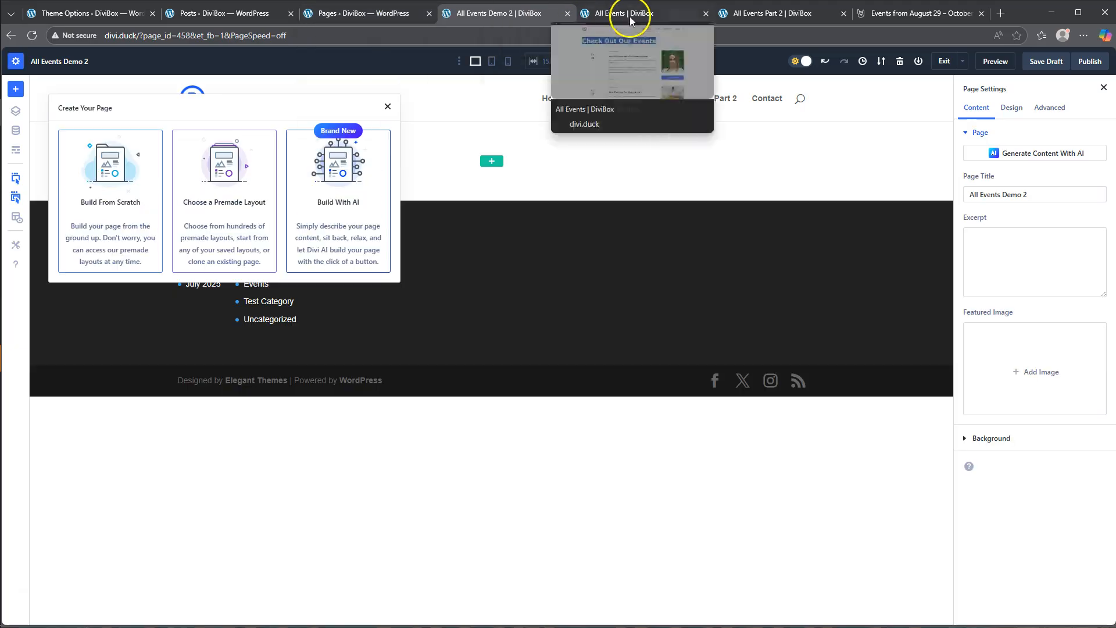
- Copy the heading text from the All Events page, and add a single-column row with a Text module to All Events Demo 2
left_click(631, 15)
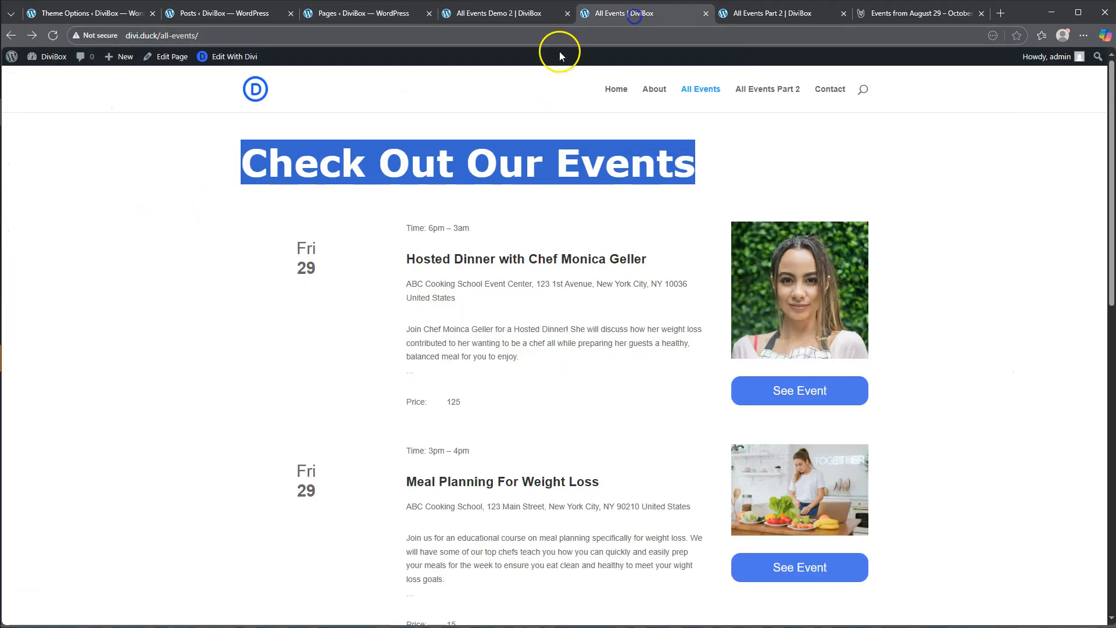
left_click(478, 16)
left_click(102, 200)
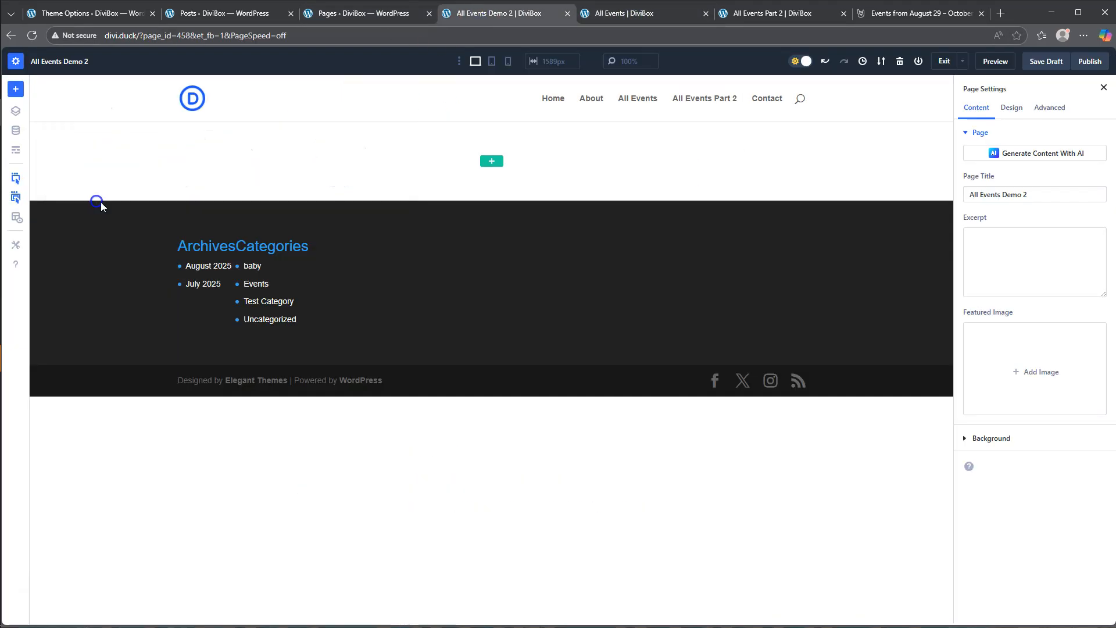
left_click(493, 165)
left_click(407, 178)
scroll(547, 424, "down", 8)
left_click(575, 483)
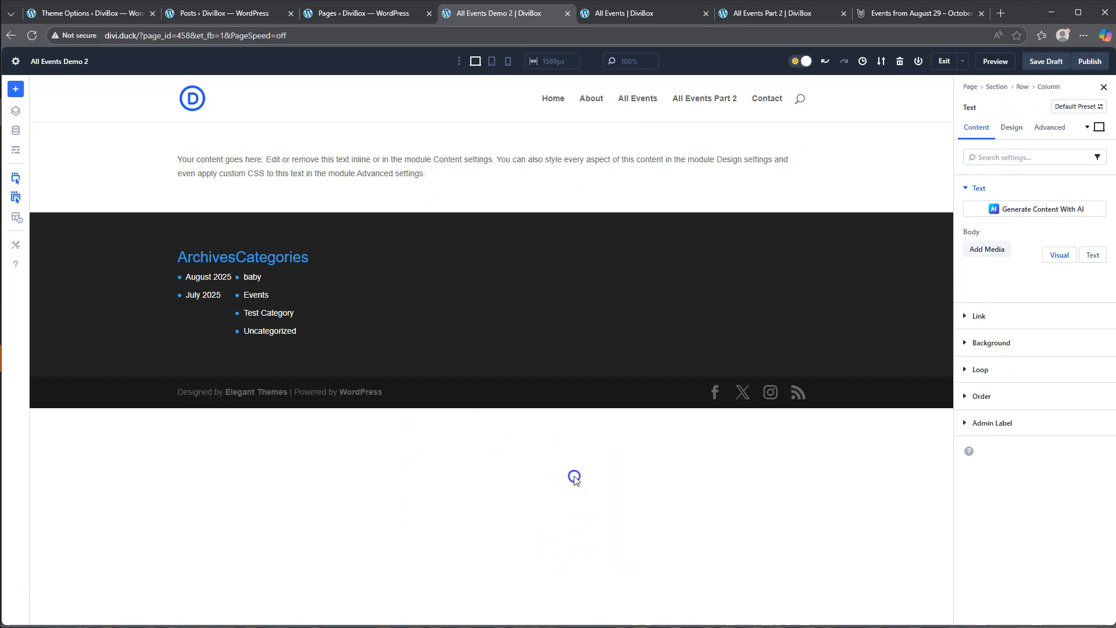
- Replace the Text module's placeholder body with the copied heading "Check Out Our Events"
left_click(1008, 407)
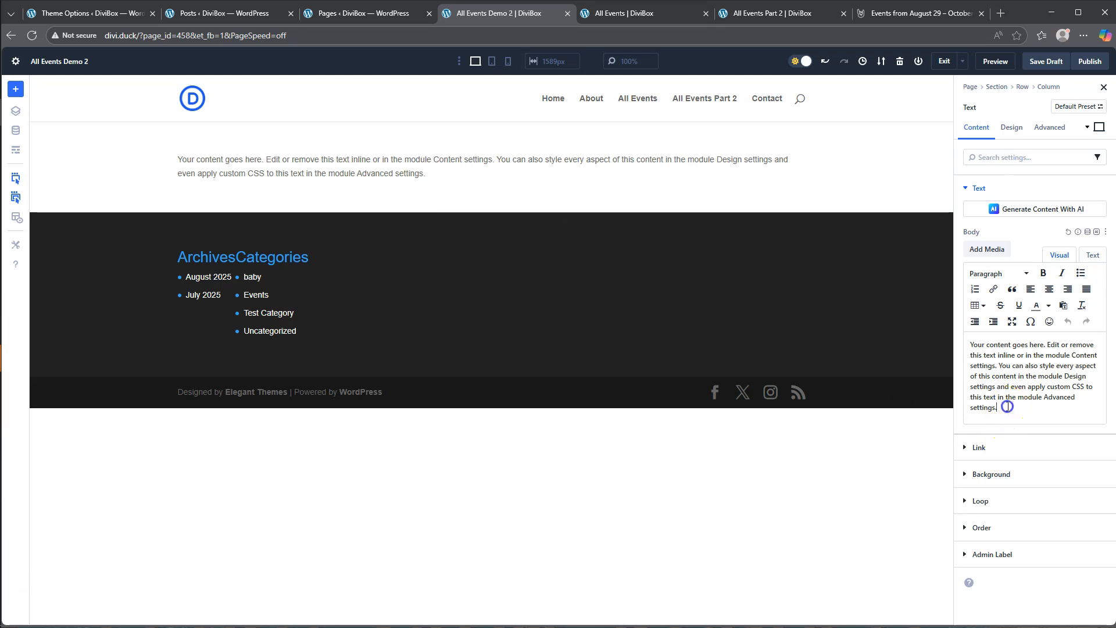
left_click_drag(1007, 406, 948, 325)
type("Check Out Our Events")
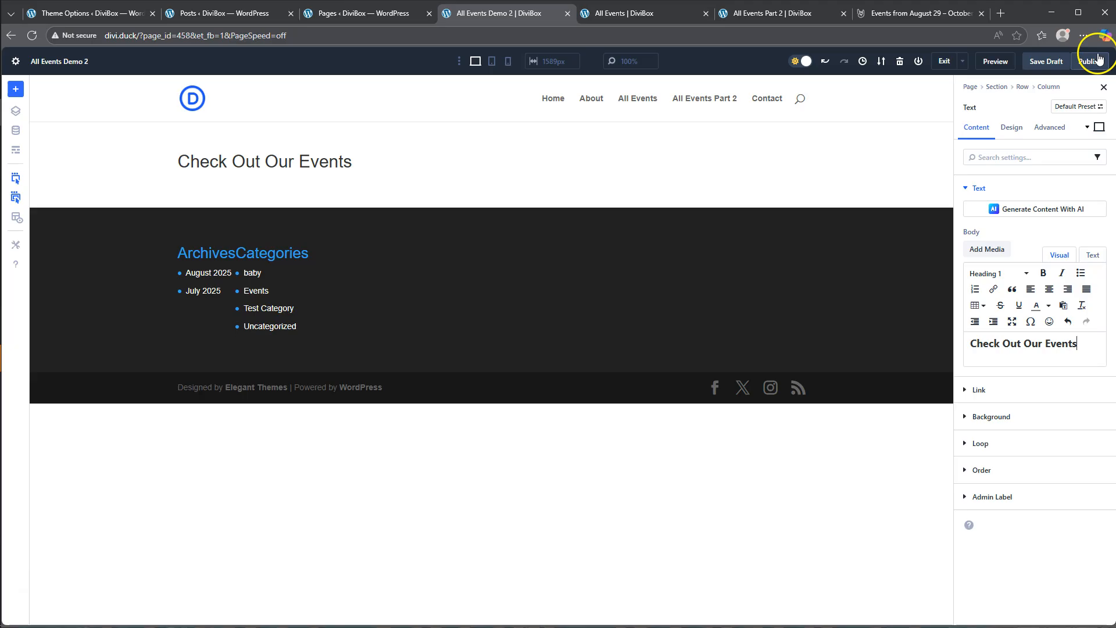
- Style the H1 heading text with the Verdana font, Bold weight and a 72 px text size
left_click(1011, 127)
left_click(998, 216)
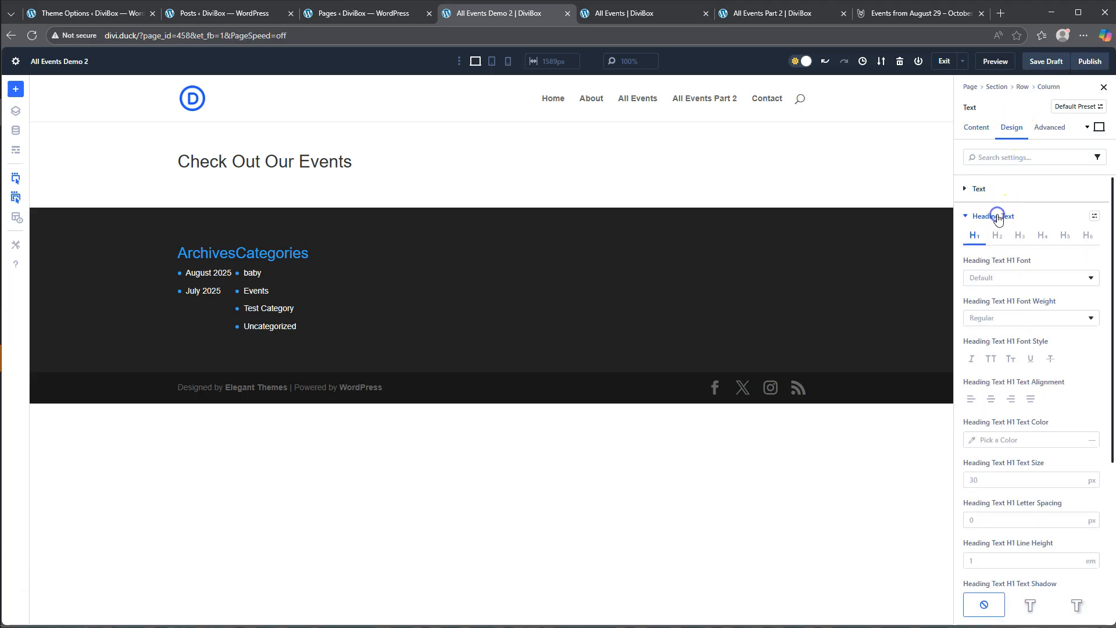
left_click(1008, 278)
left_click(990, 325)
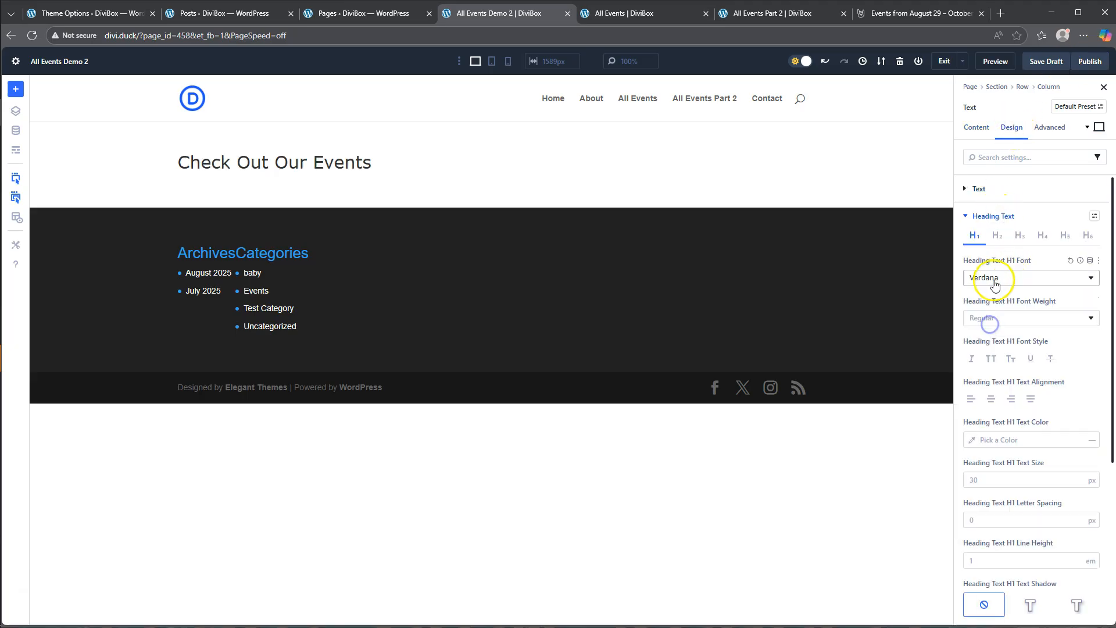
left_click(991, 320)
left_click(985, 509)
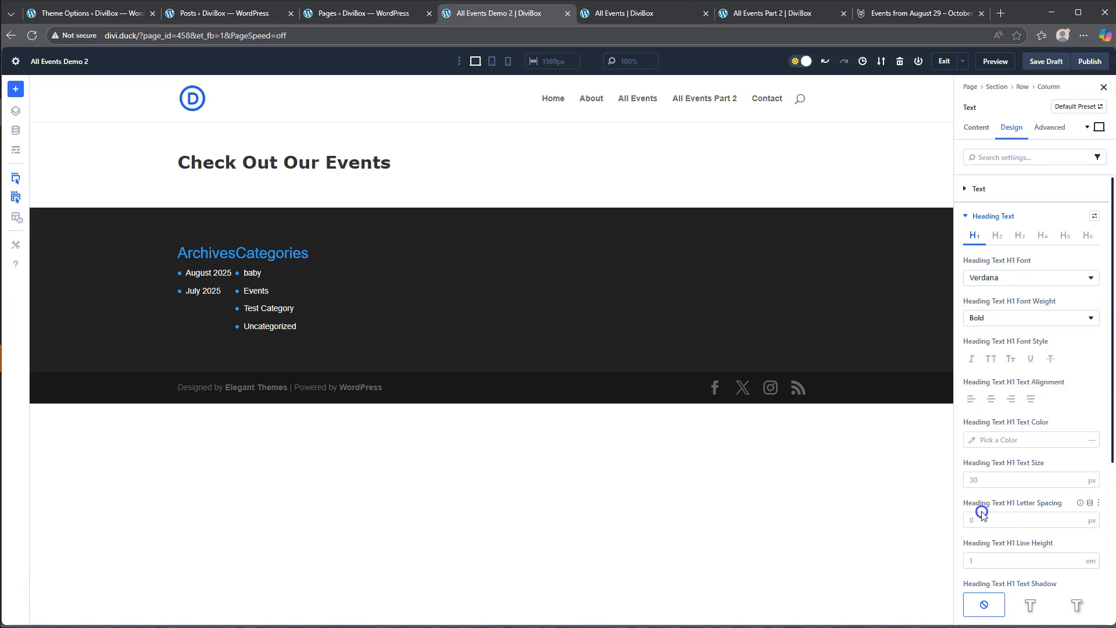
left_click(995, 481)
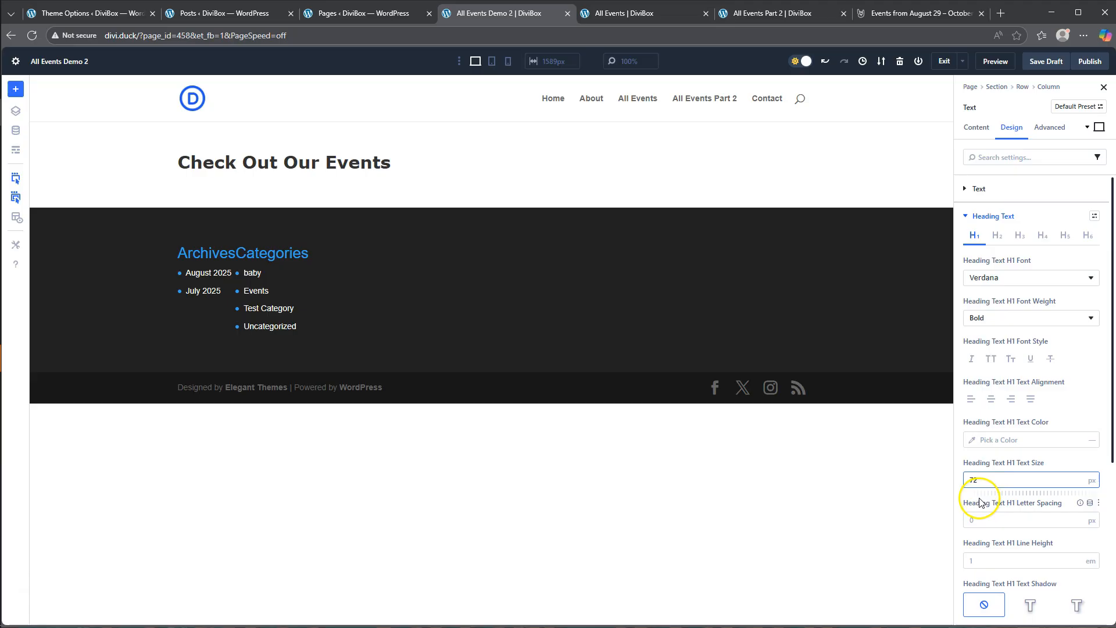
left_click(959, 499)
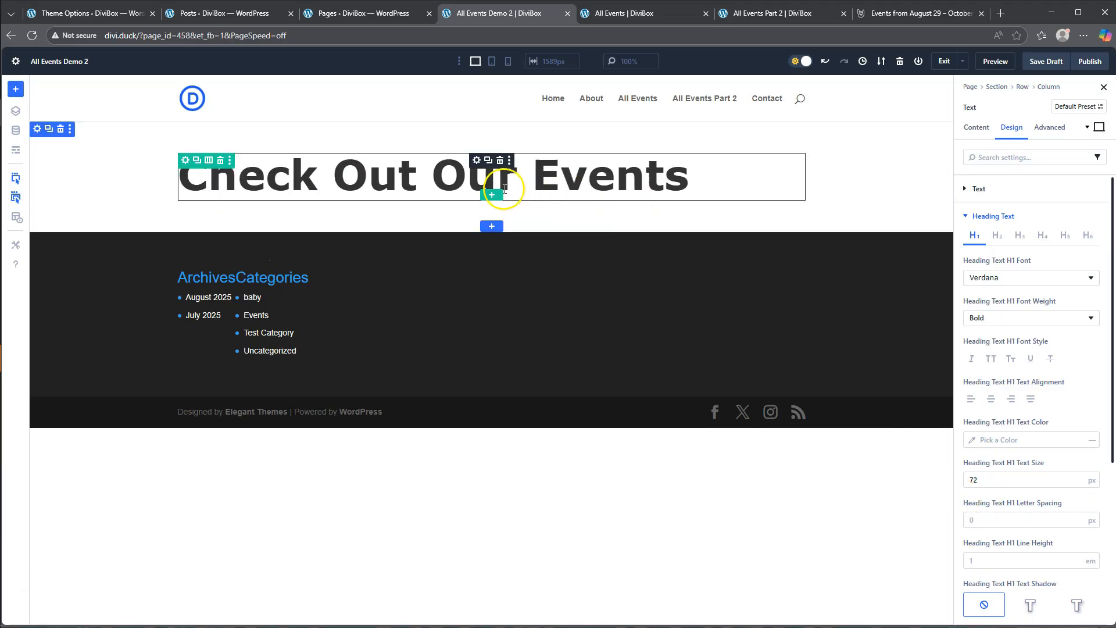
- Close the All Events and events calendar tabs, and add a three-column row with a wide middle column, modelled on All Events Part 2
left_click(492, 193)
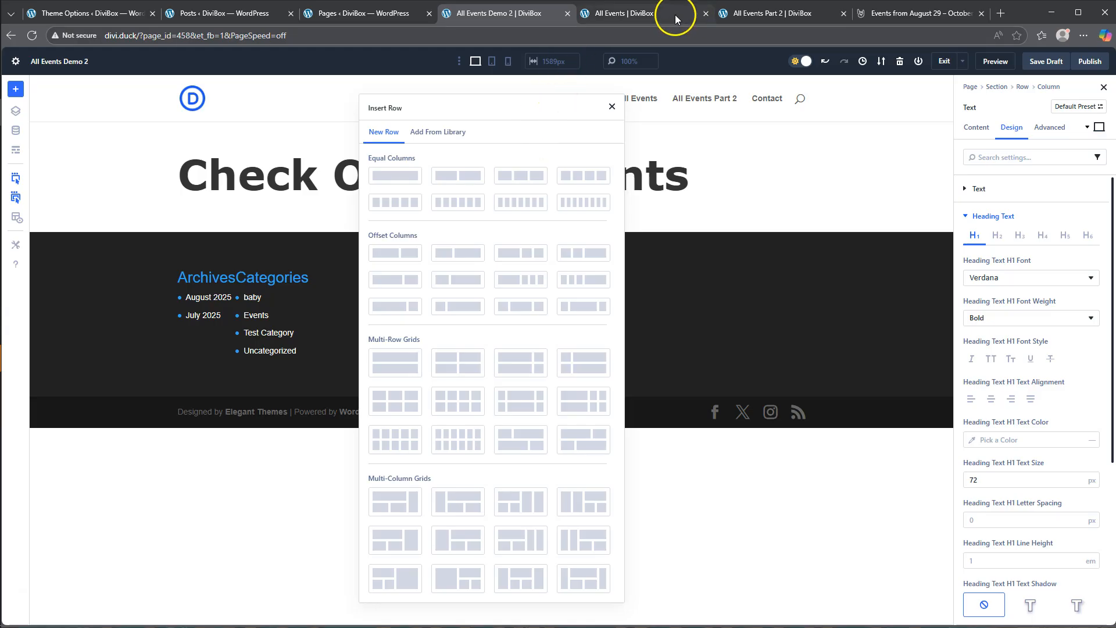
left_click(706, 12)
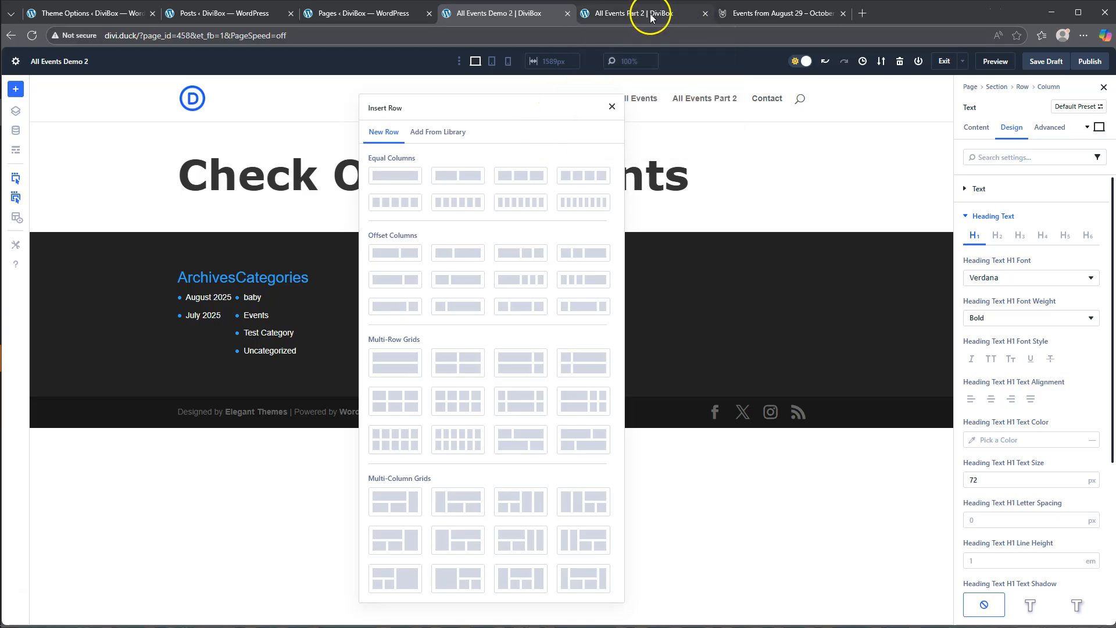
left_click(663, 15)
left_click(843, 13)
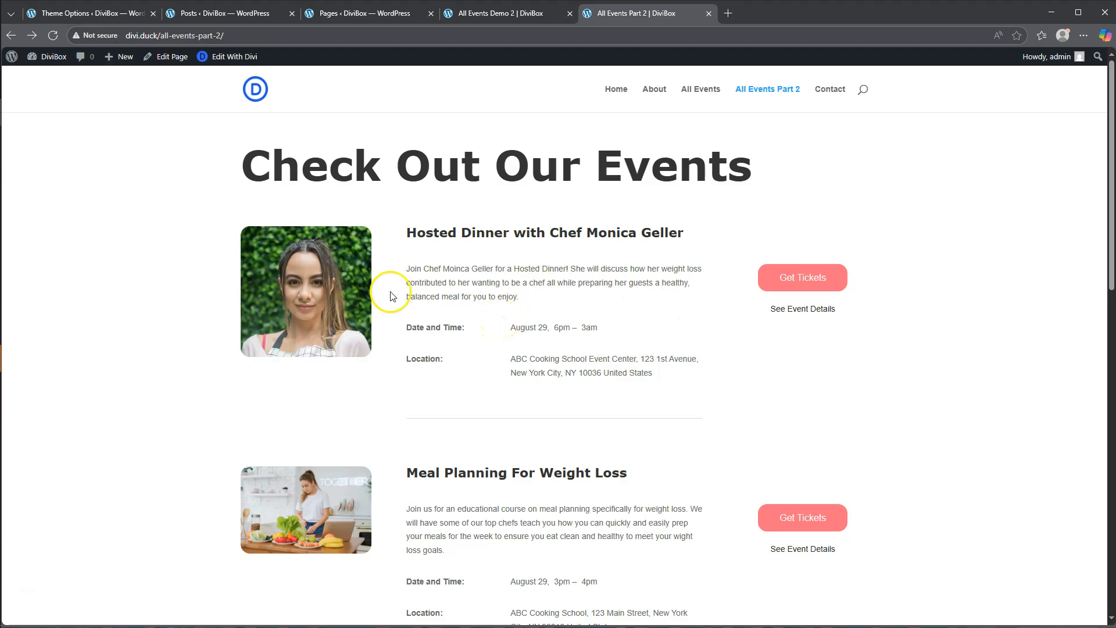
left_click(480, 14)
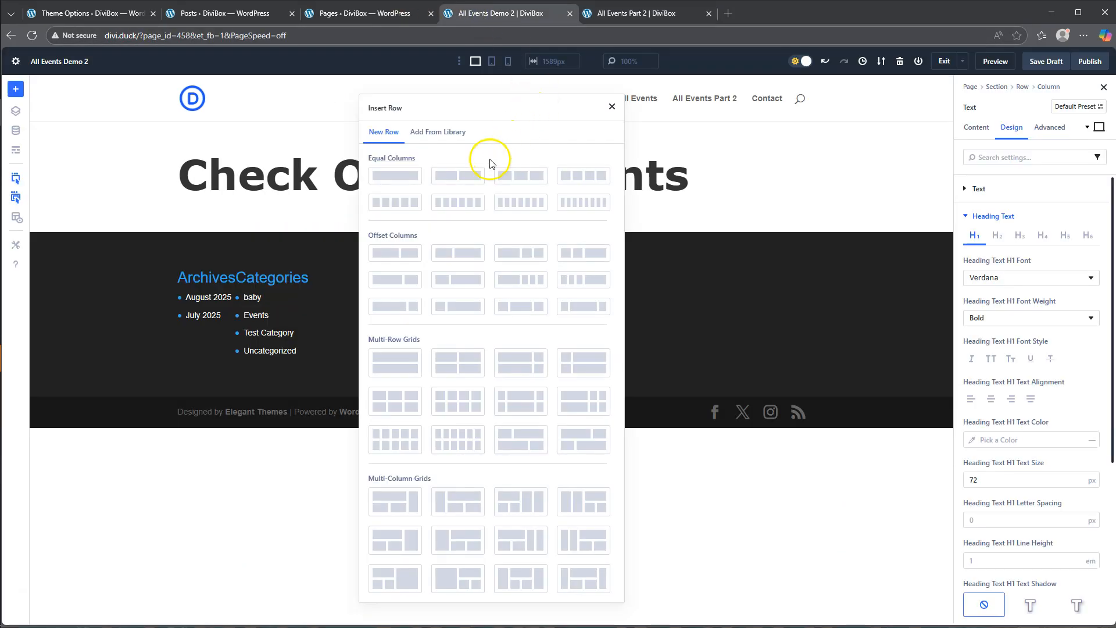
left_click(521, 307)
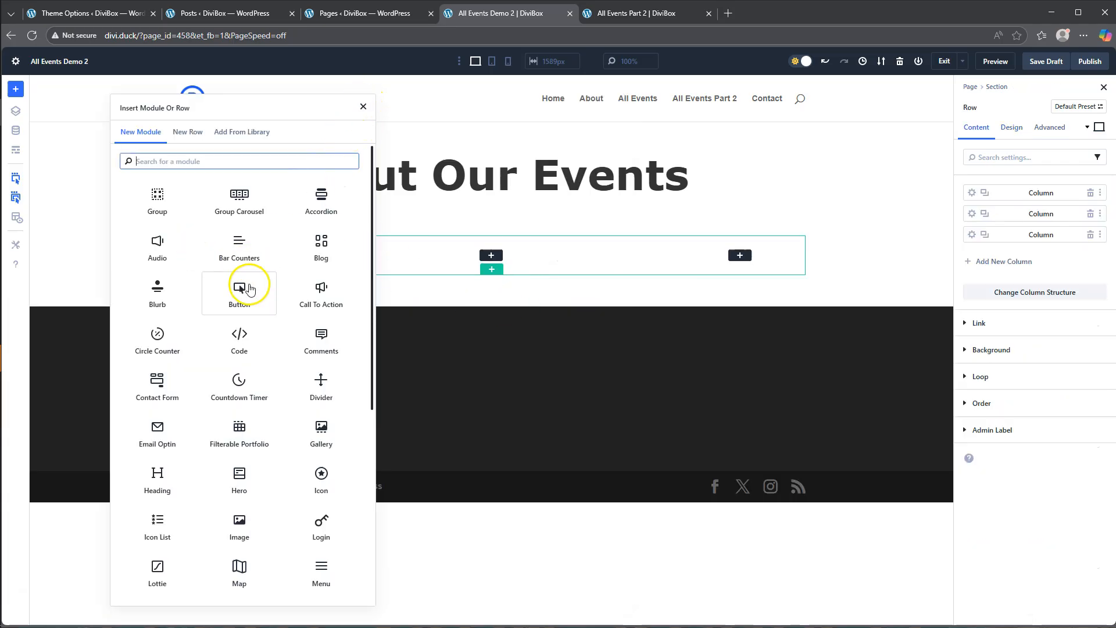
- Add an Image module to the new row's first column and set its dynamic content to Featured Image
scroll(306, 299, "down", 2)
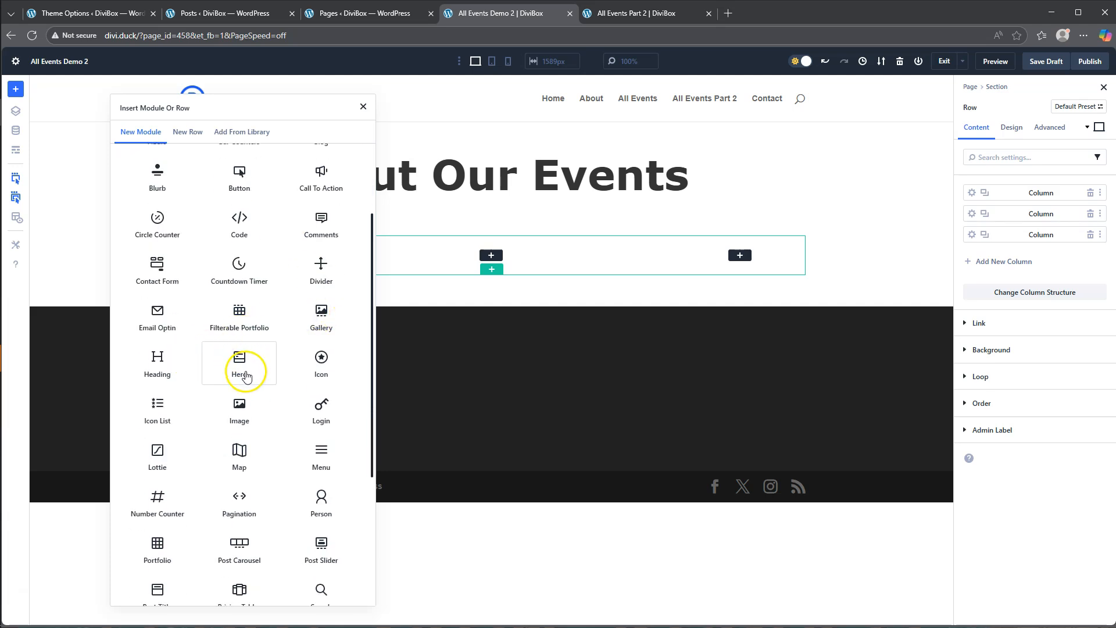
left_click(239, 410)
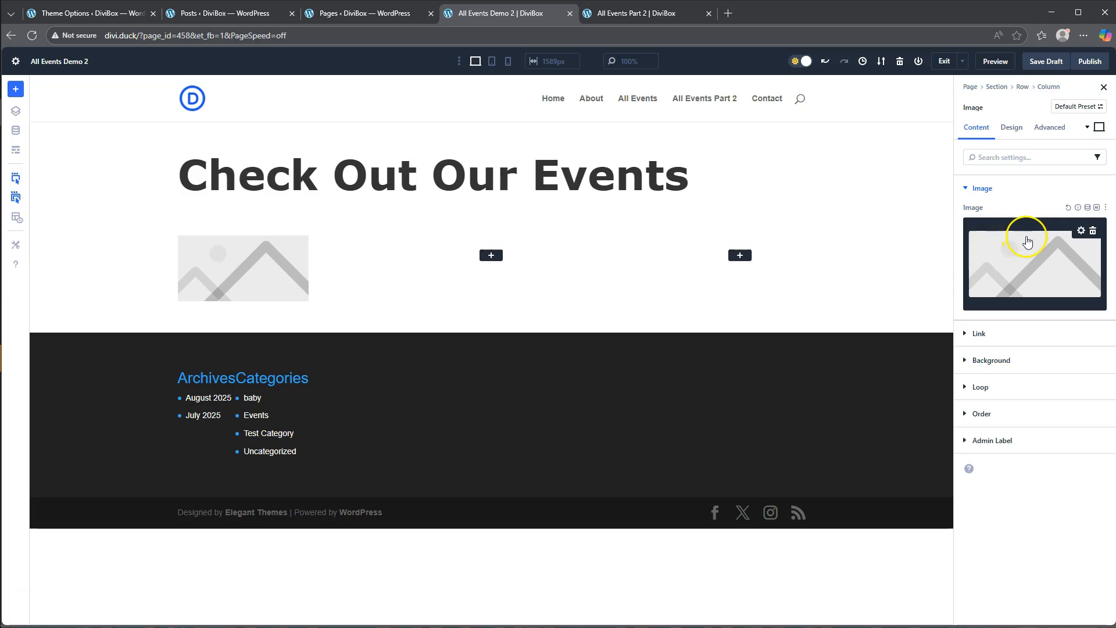
left_click(1087, 207)
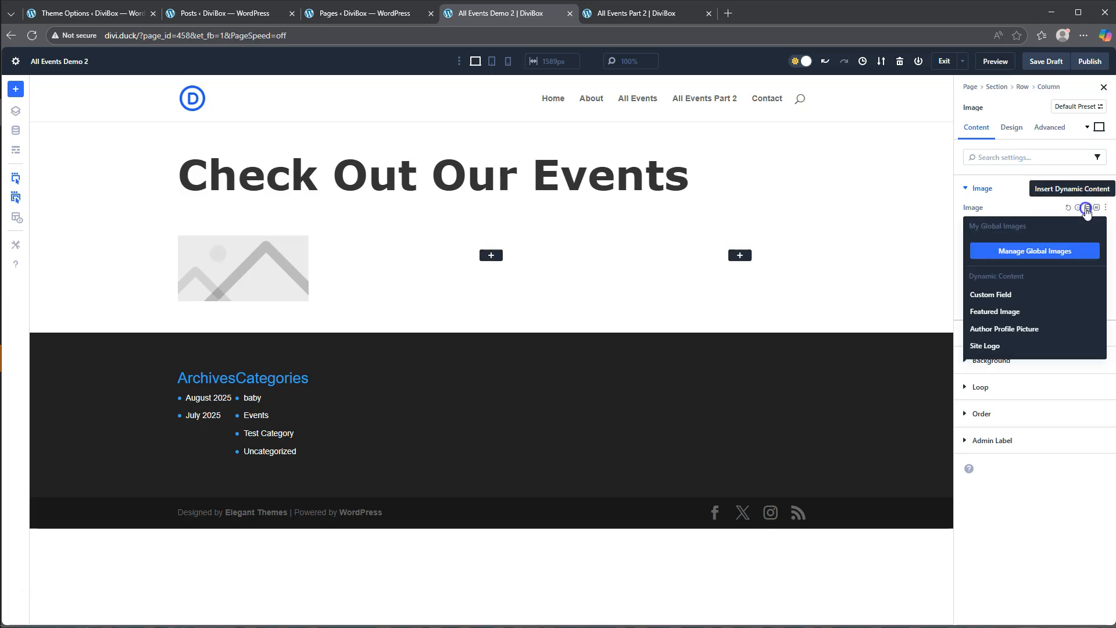
left_click(1003, 314)
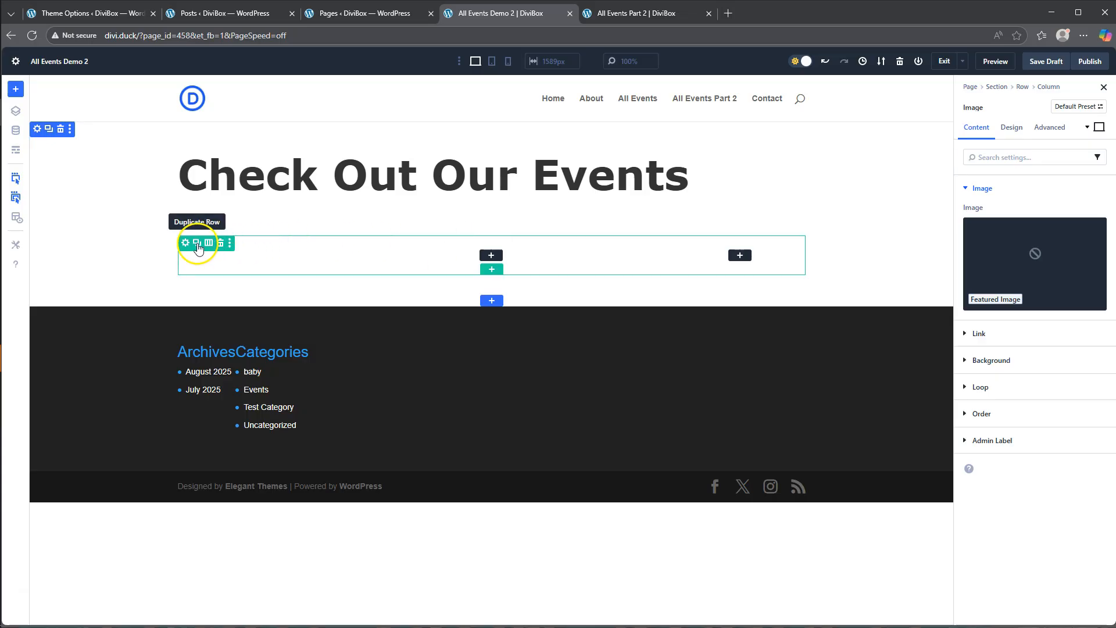
- Enable the loop on the three-column row and include only posts from the Events category
left_click(185, 243)
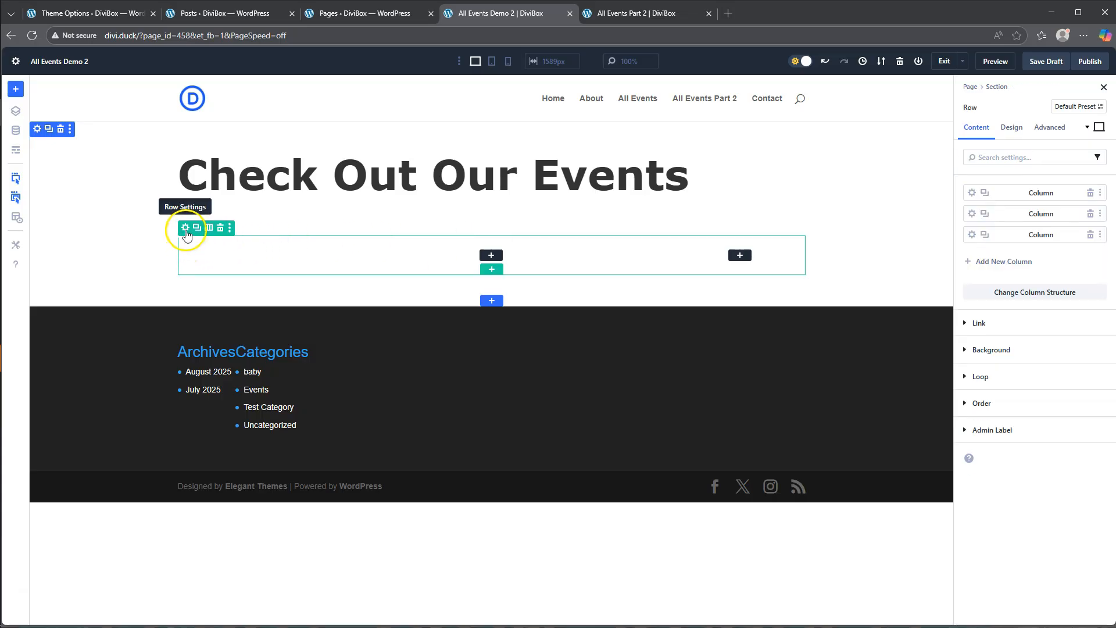
left_click(988, 376)
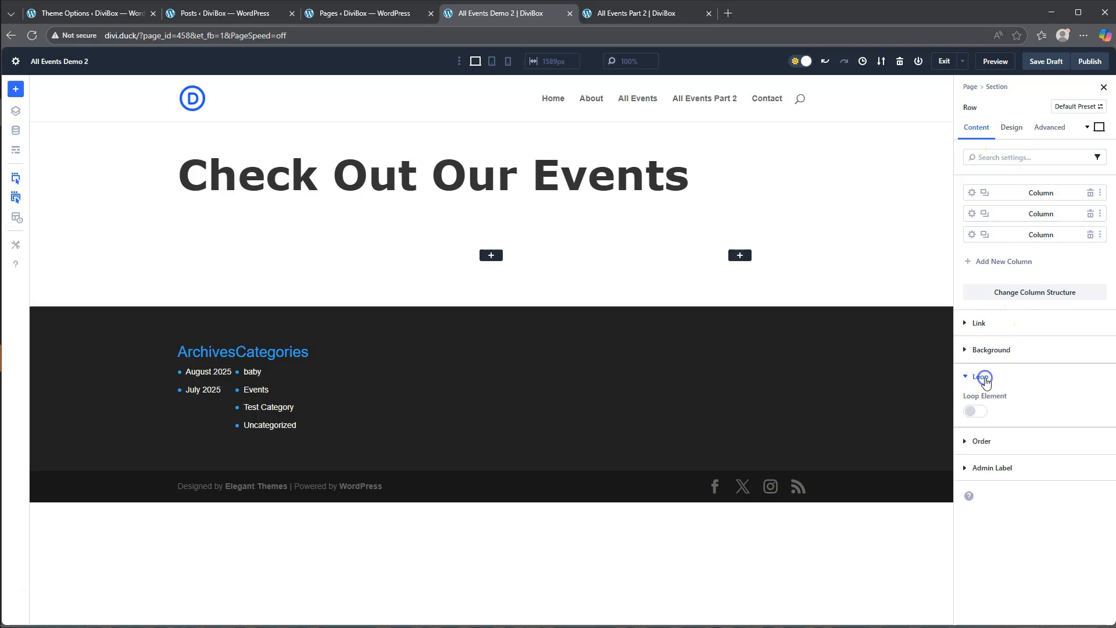
left_click(980, 411)
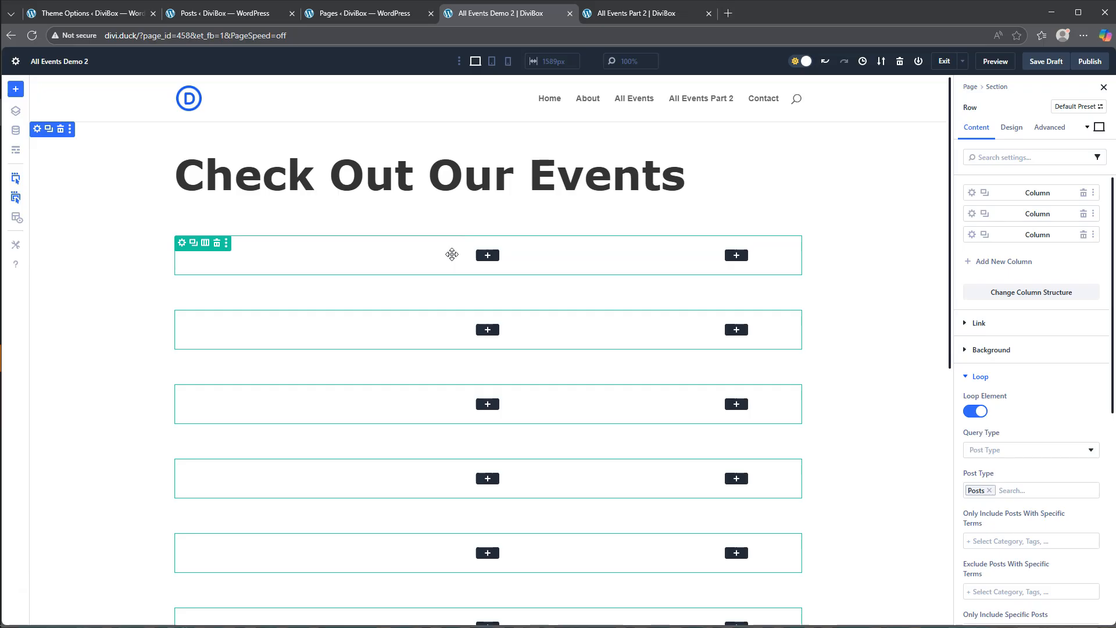
scroll(1043, 424, "down", 3)
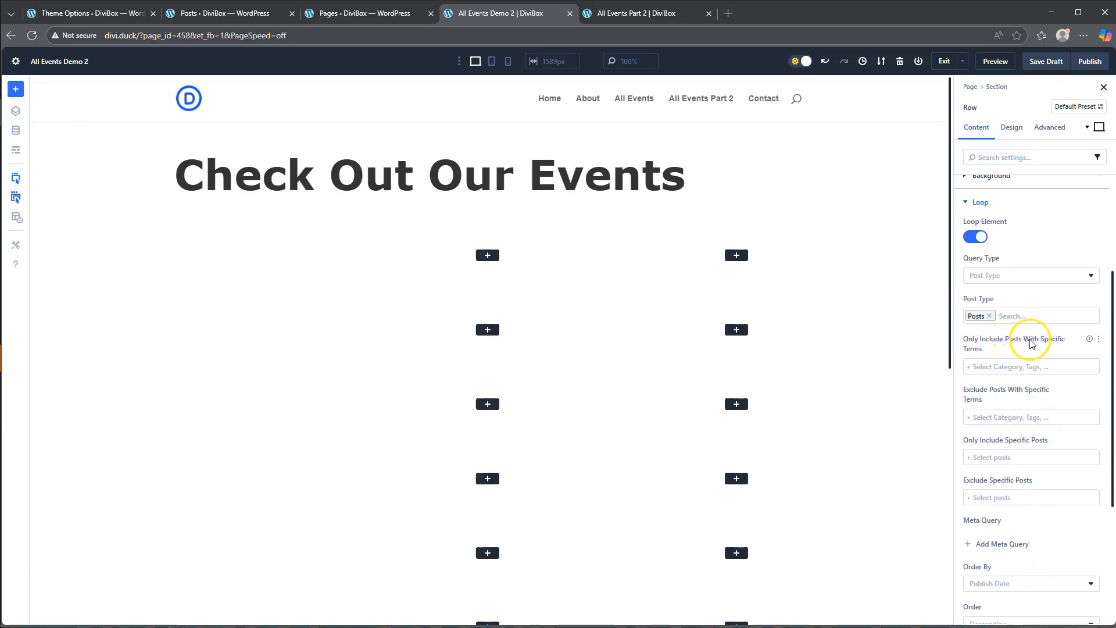
left_click(1001, 366)
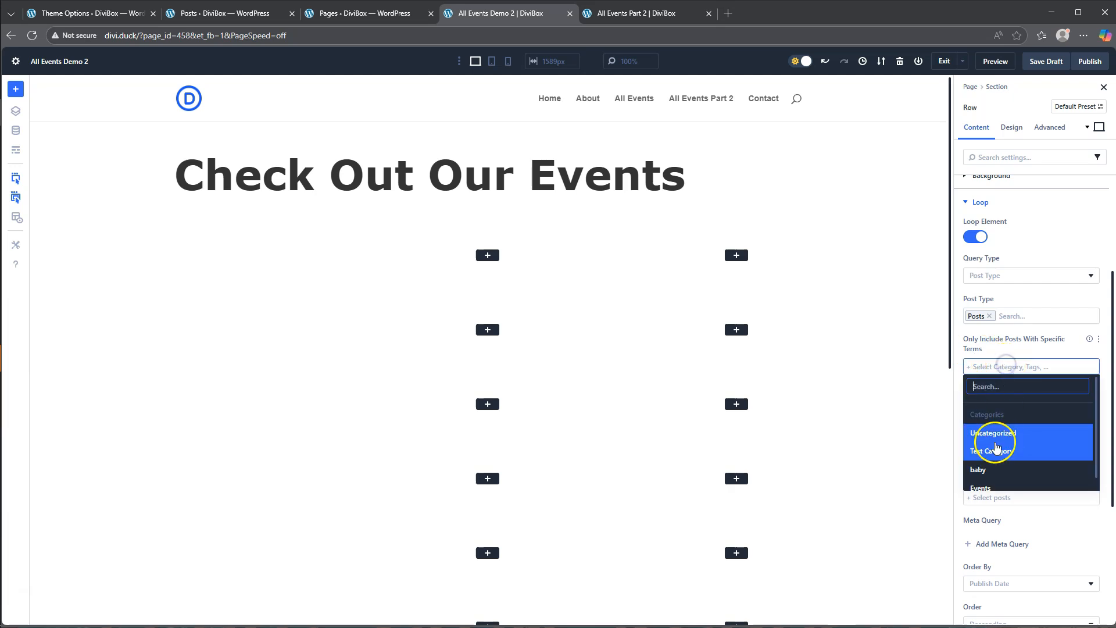
left_click(990, 489)
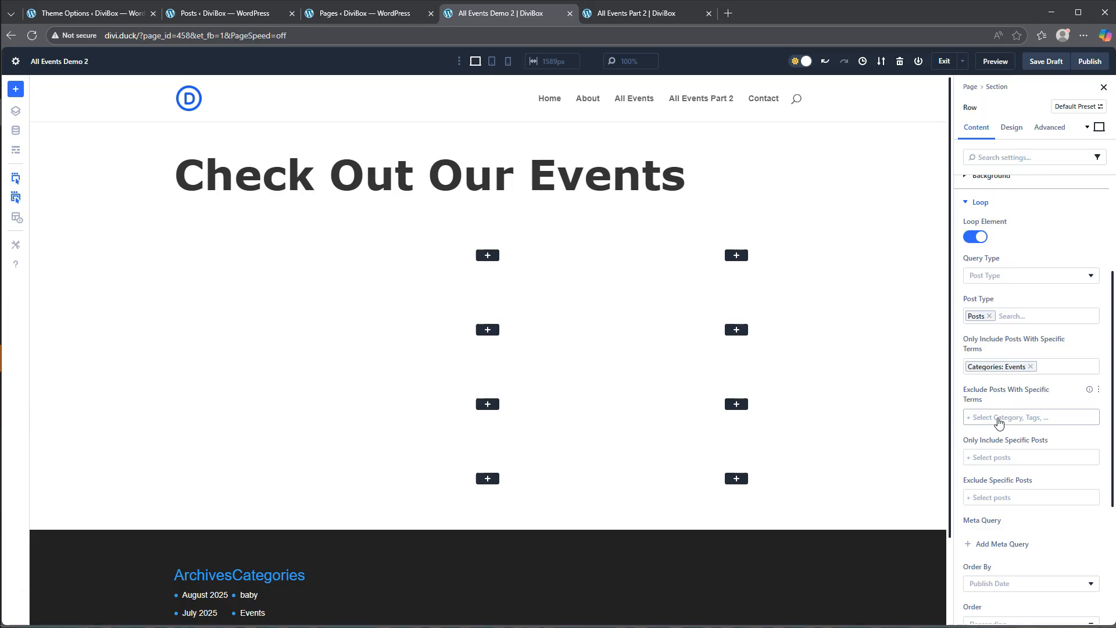
left_click(974, 202)
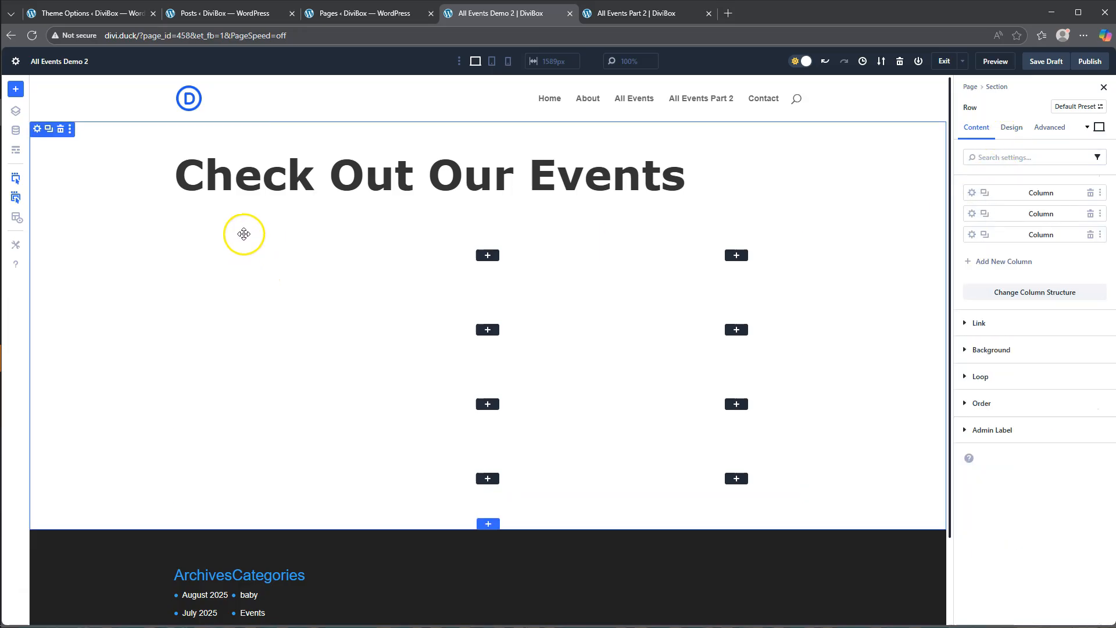
- Set the dynamic content of the looped row's image to Loop Featured Image
left_click(16, 111)
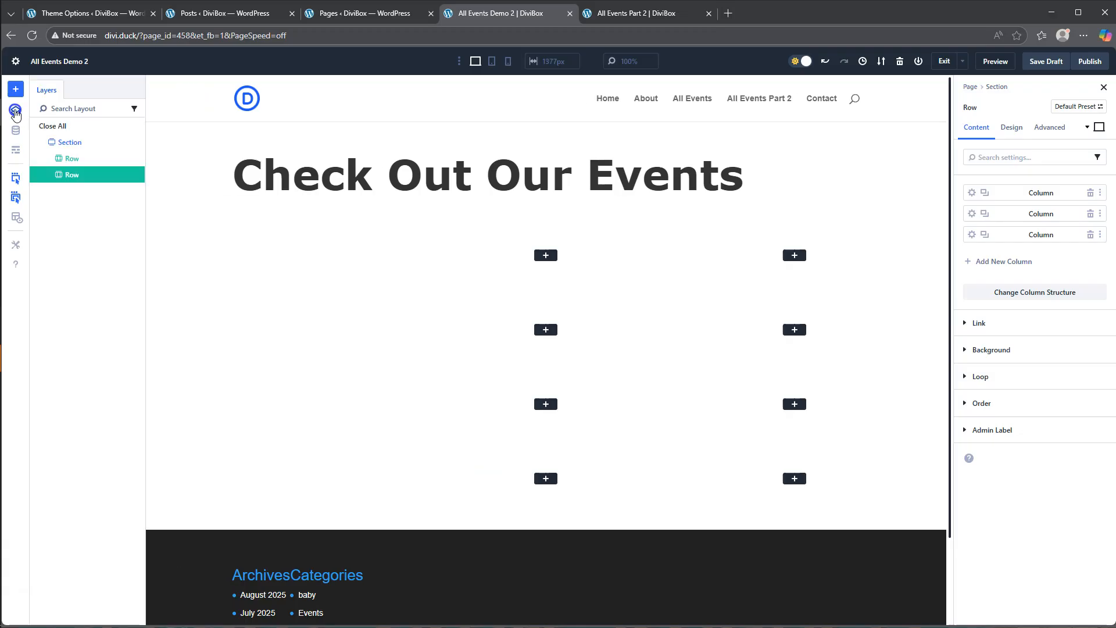
left_click(48, 175)
left_click(56, 192)
left_click(76, 207)
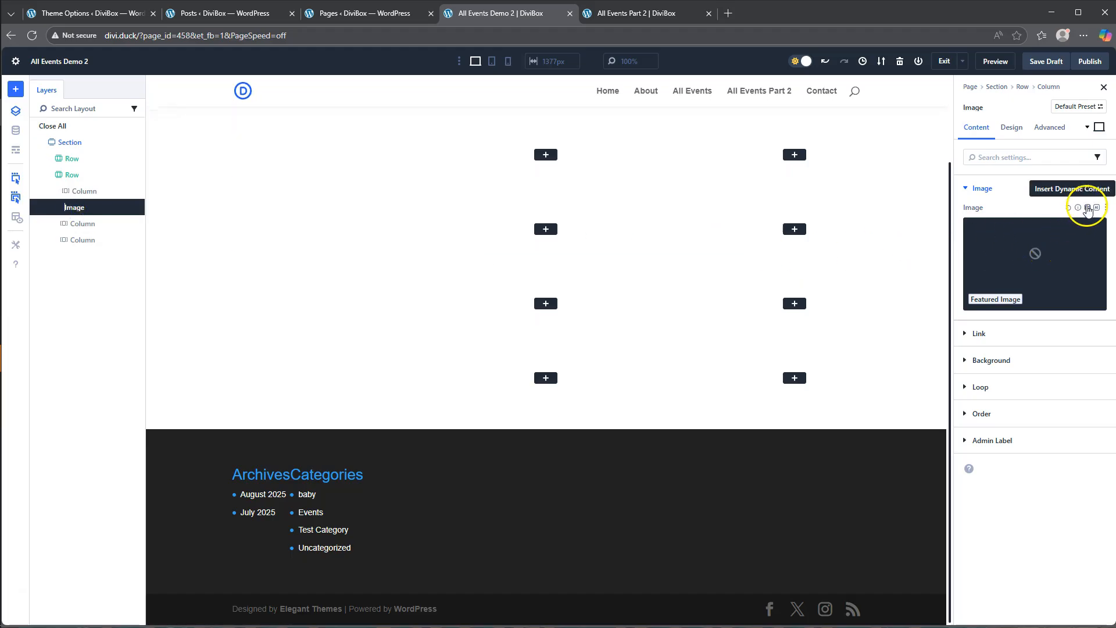
left_click(1088, 208)
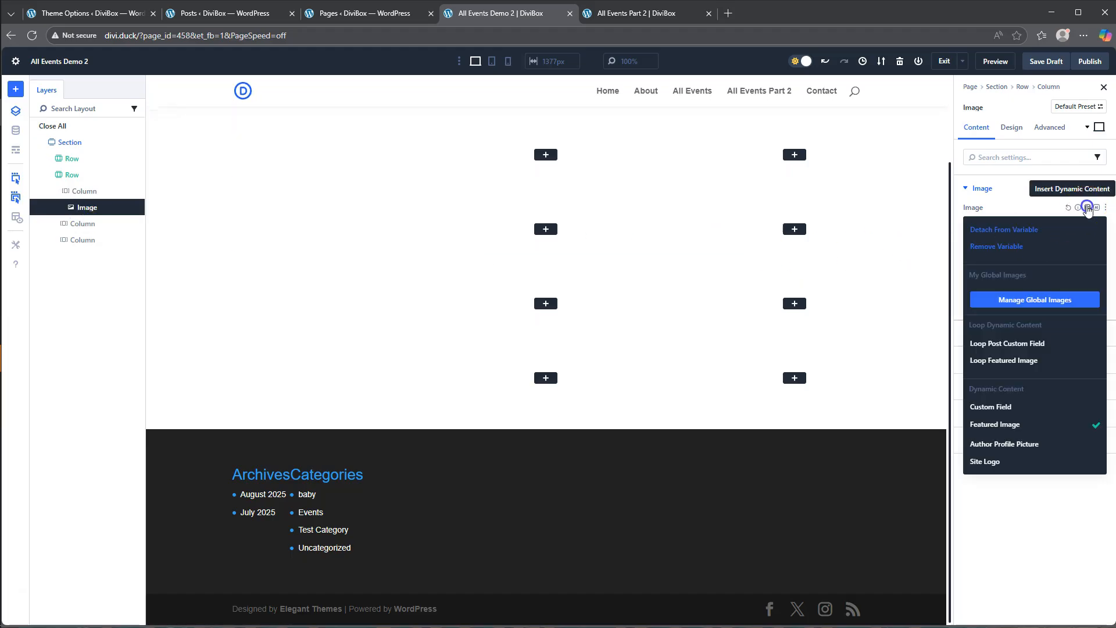
left_click(1005, 361)
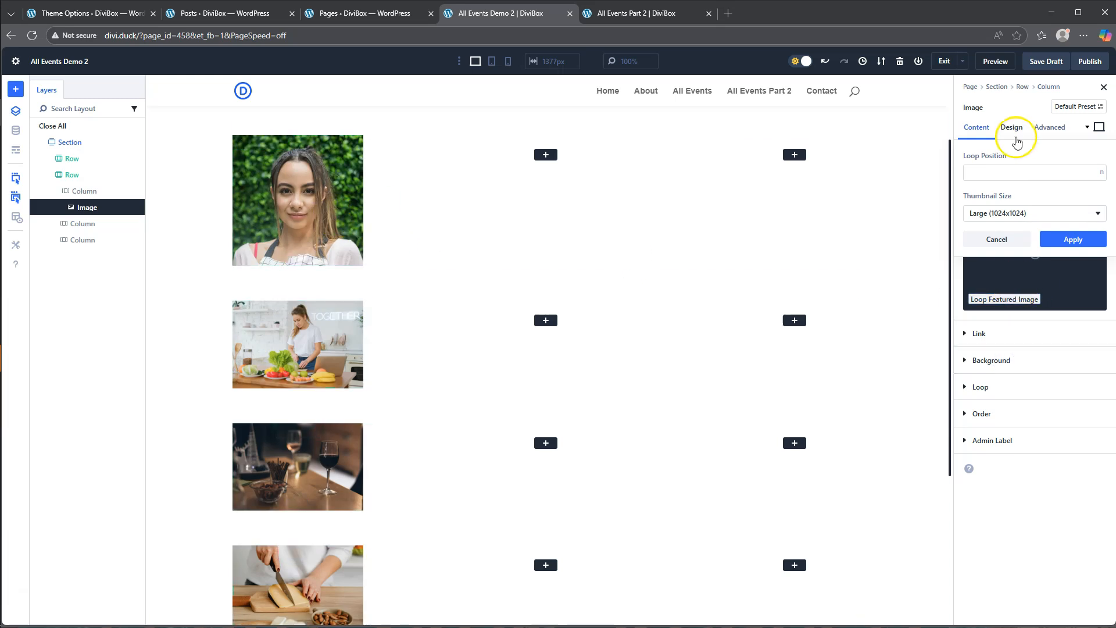
left_click(1073, 247)
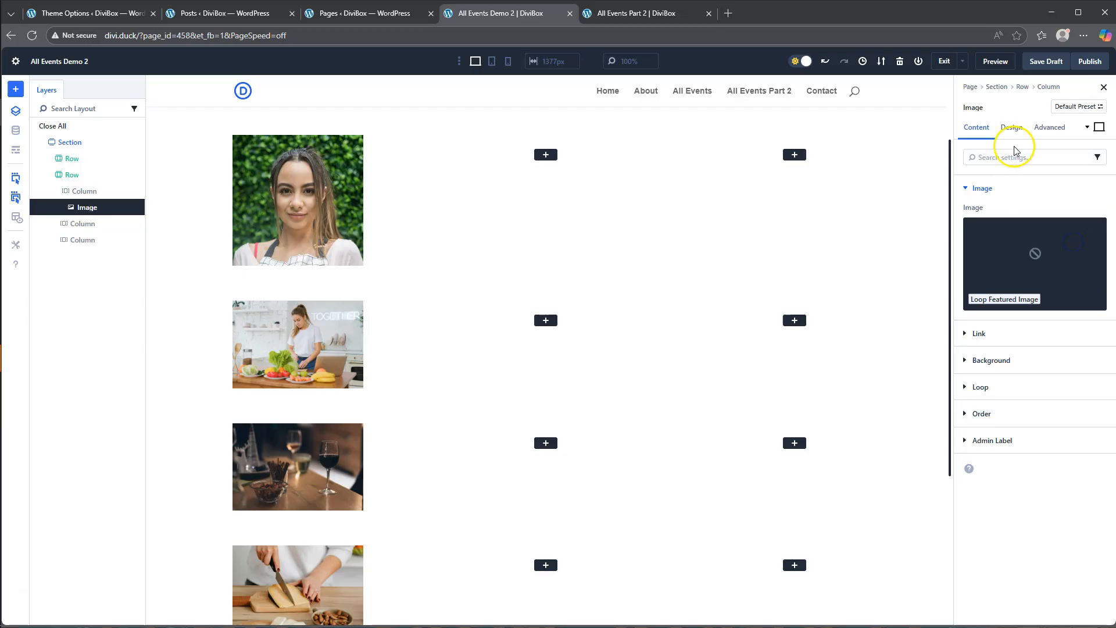
- Round all four corners of the looped image to a 16 px border radius and compare it with the All Events Part 2 page
left_click(1011, 128)
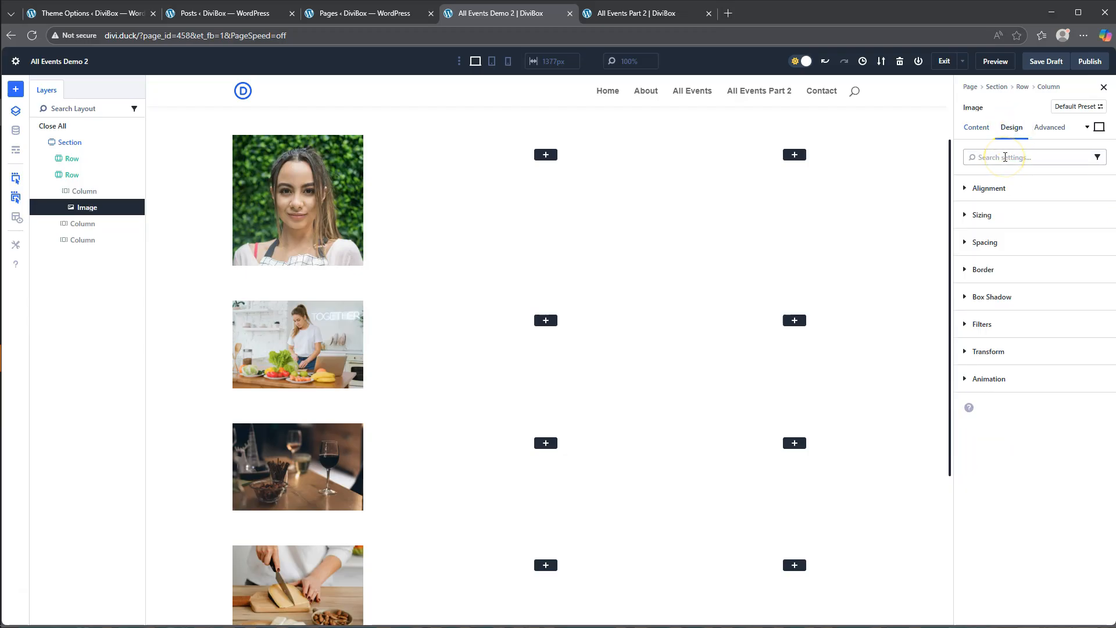
left_click(986, 270)
left_click(988, 318)
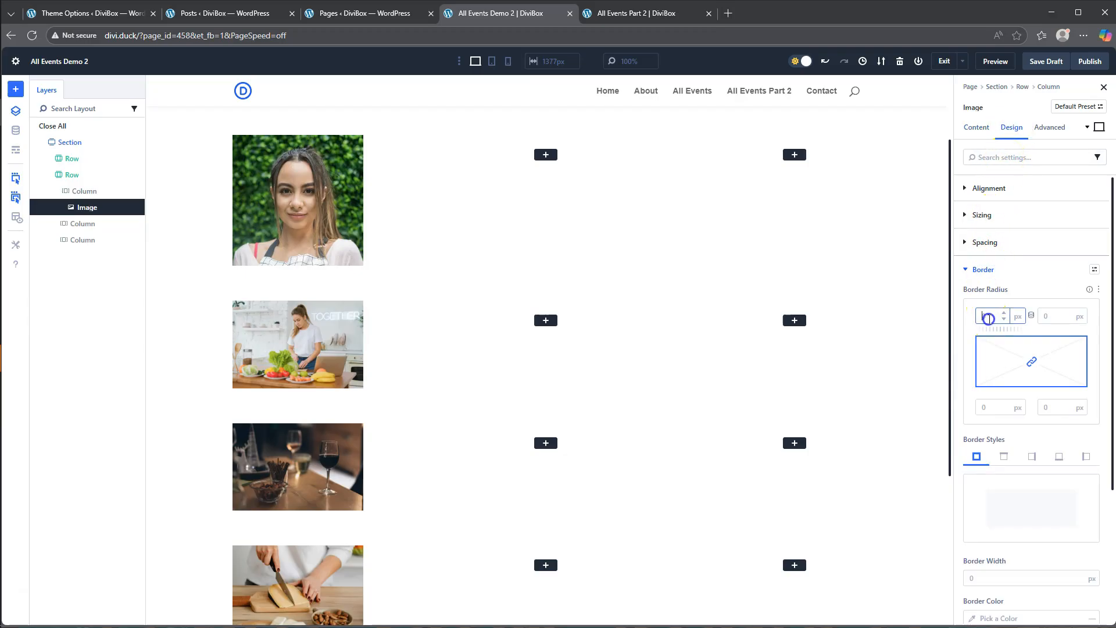
left_click(1032, 303)
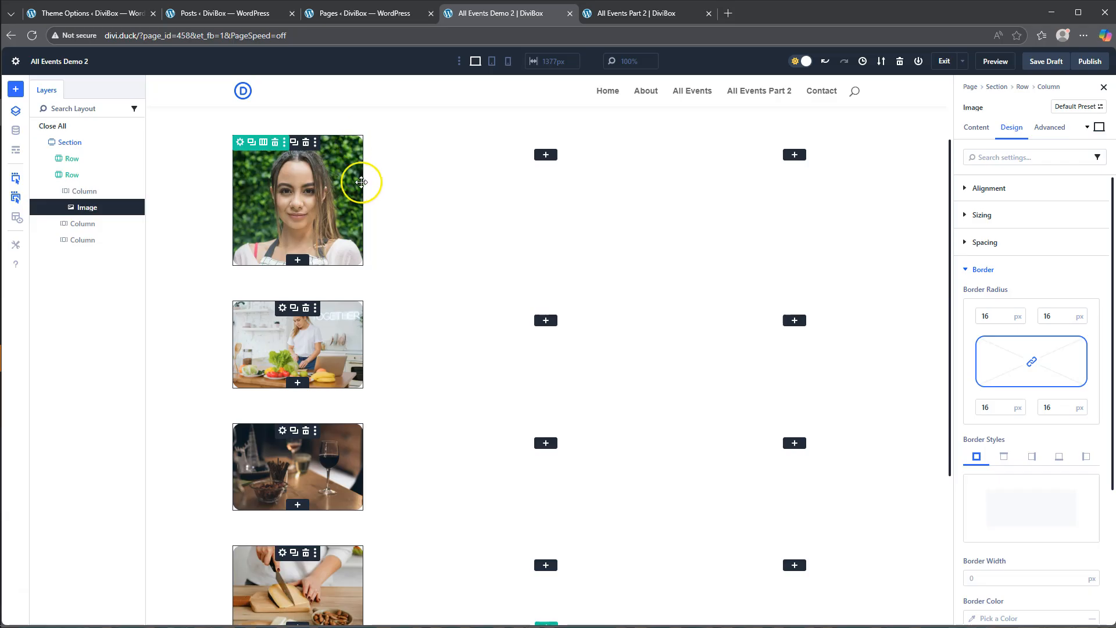
left_click(645, 12)
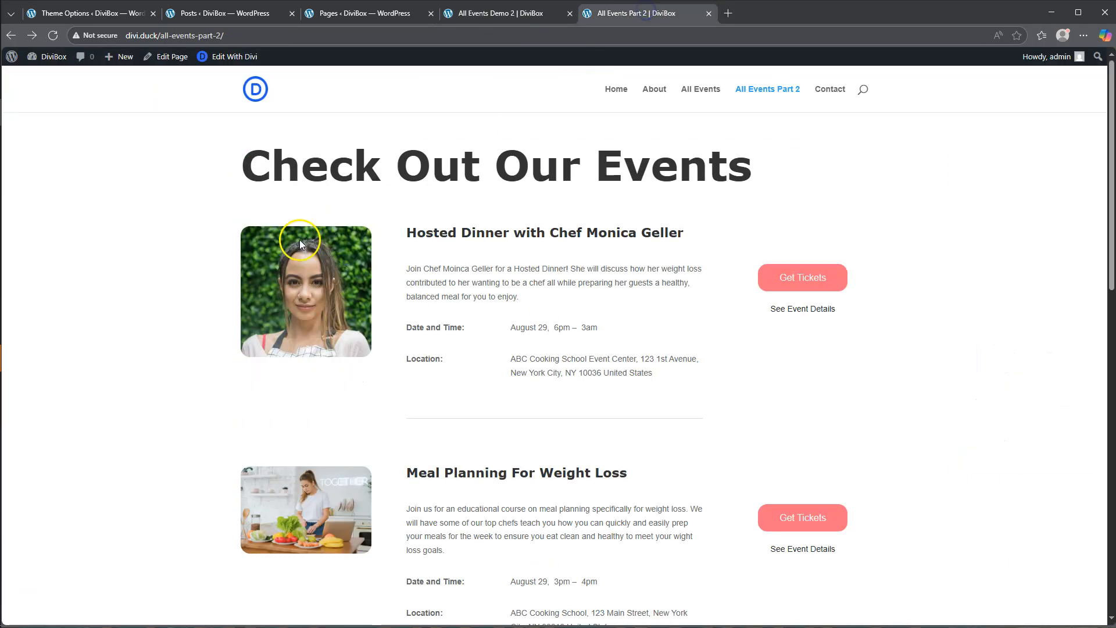
left_click(489, 17)
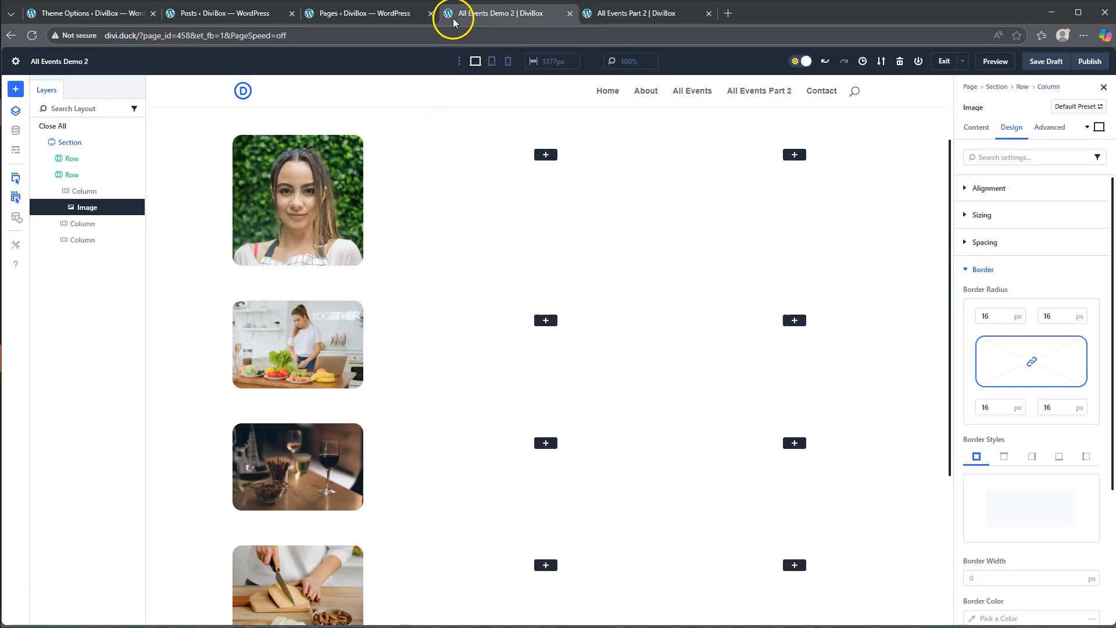
- Add a Button module to the looped row's third column and set its text to "Get Tickets", as on the All Events Part 2 page
left_click(587, 18)
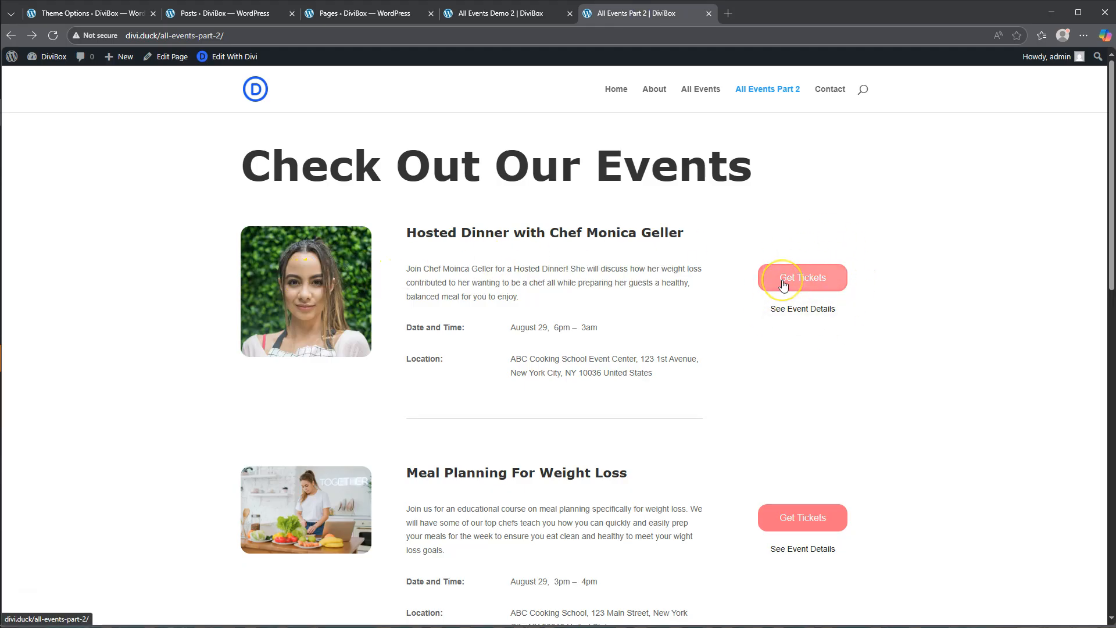
left_click(345, 16)
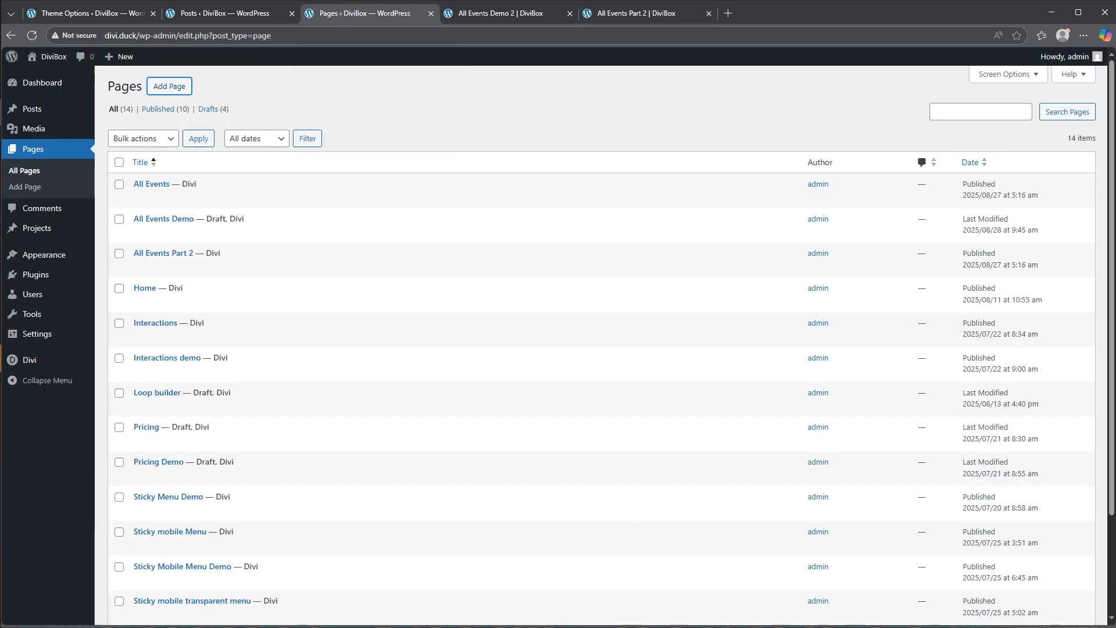
left_click(511, 16)
left_click(795, 156)
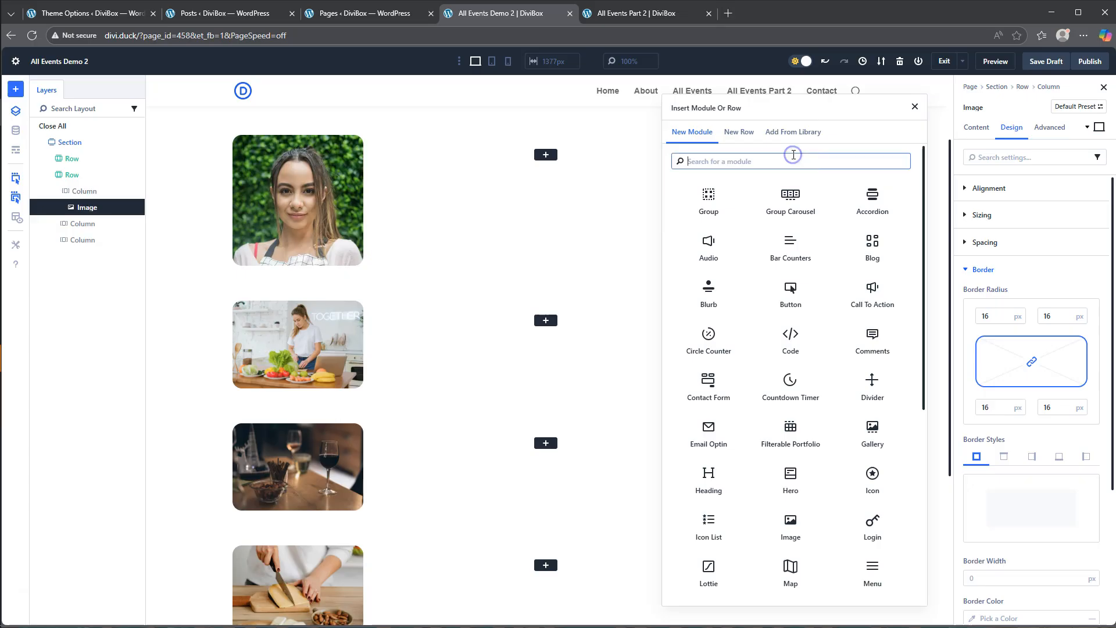
left_click(791, 289)
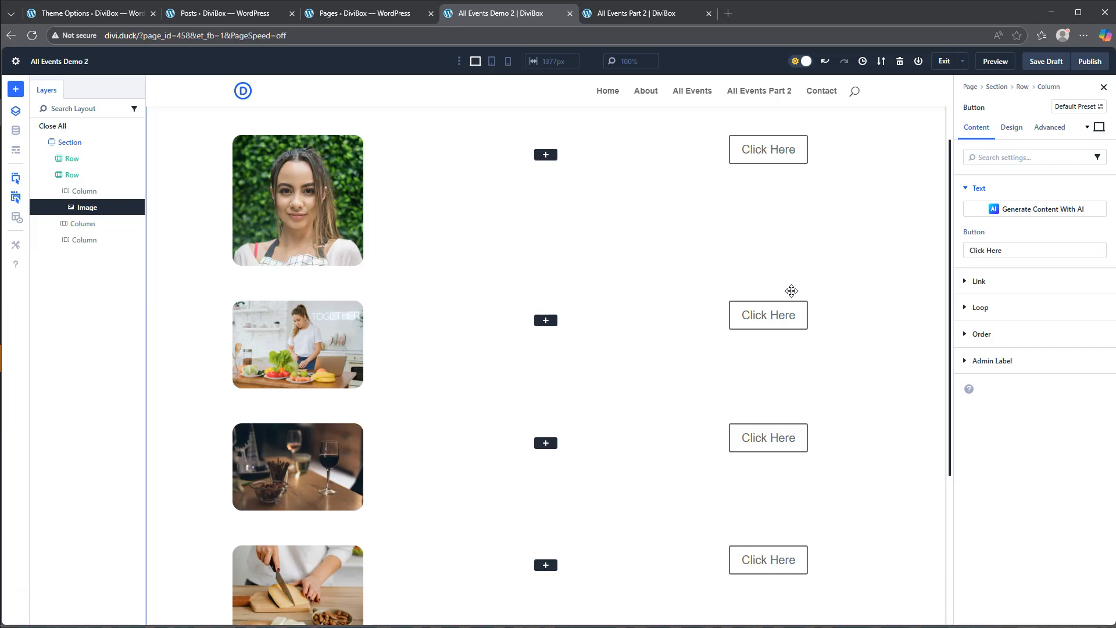
left_click_drag(995, 250, 927, 254)
left_click(628, 12)
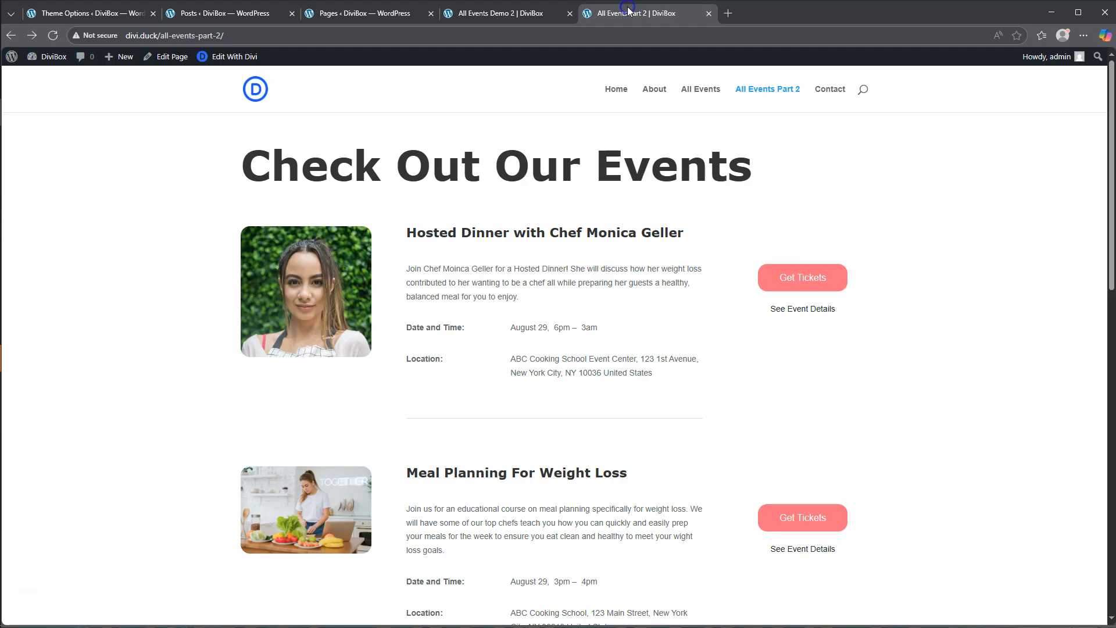
left_click(500, 13)
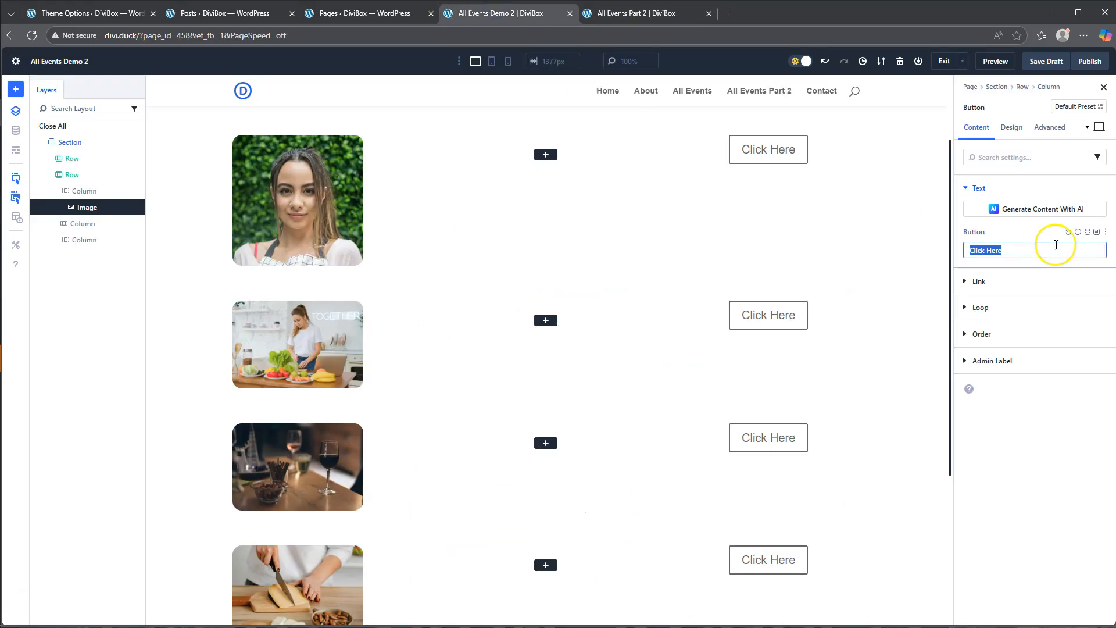
type("Get T")
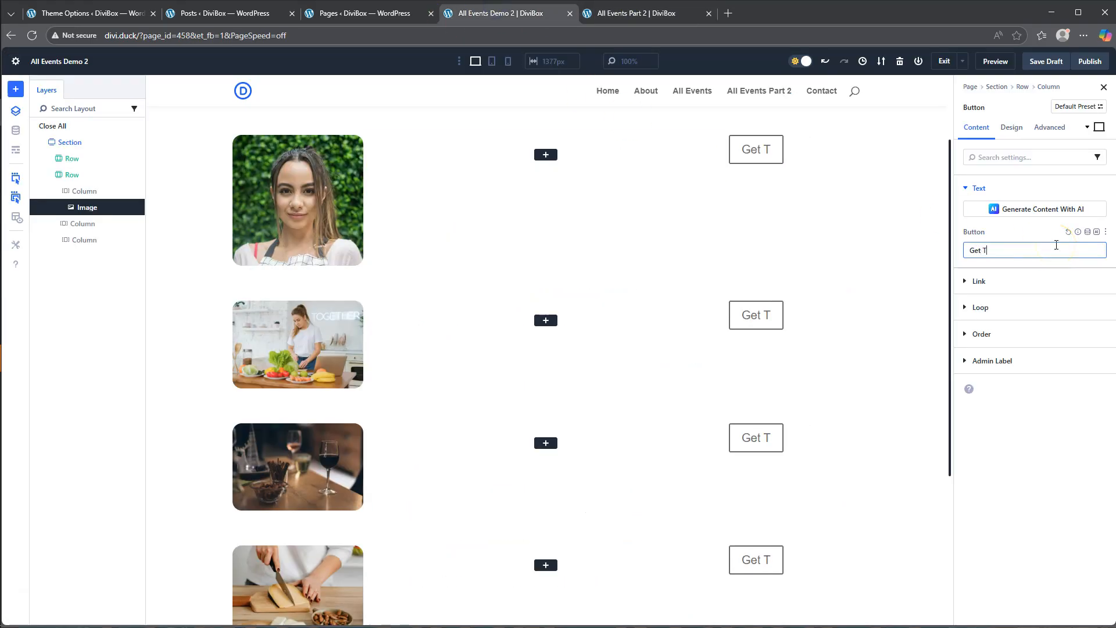
type("ickets")
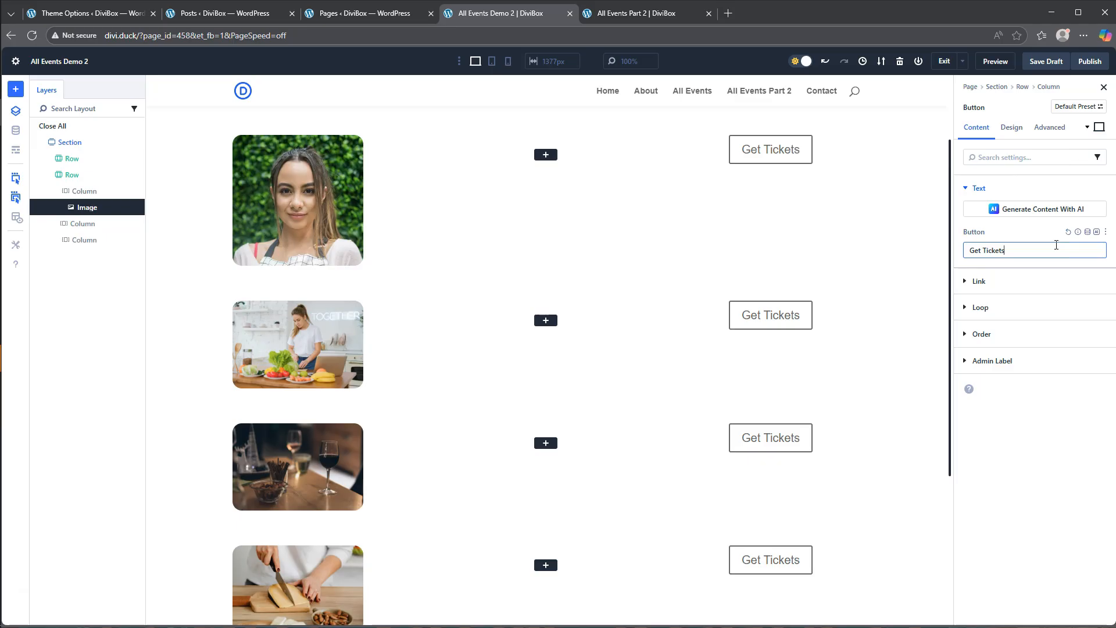
- Try Loop Link as the Get Tickets button's link URL, and reset the link field
left_click(977, 282)
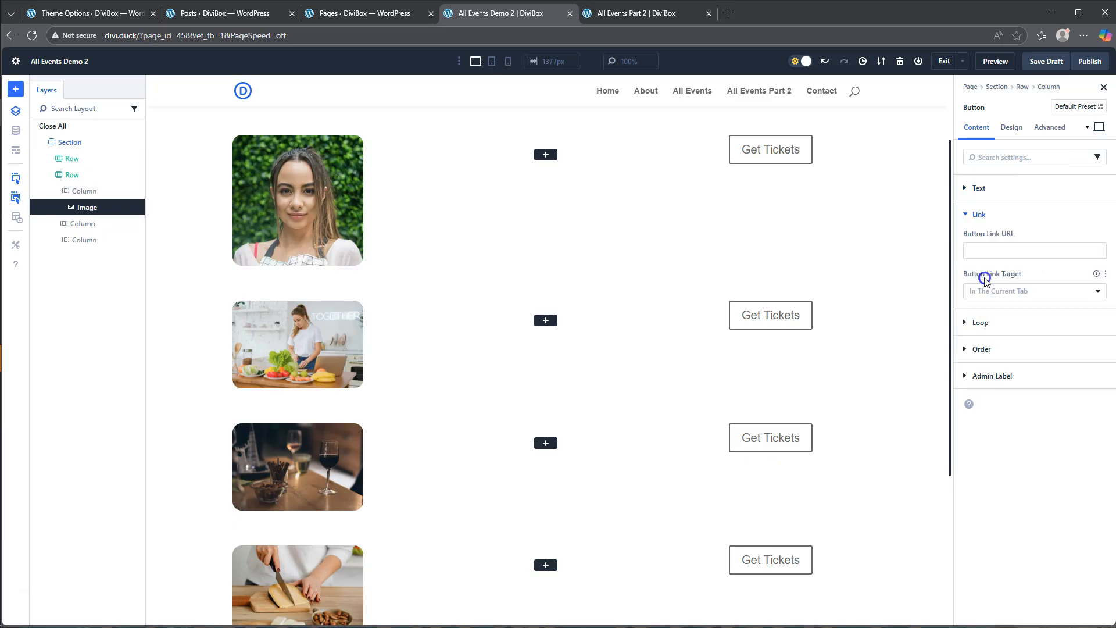
left_click(1097, 233)
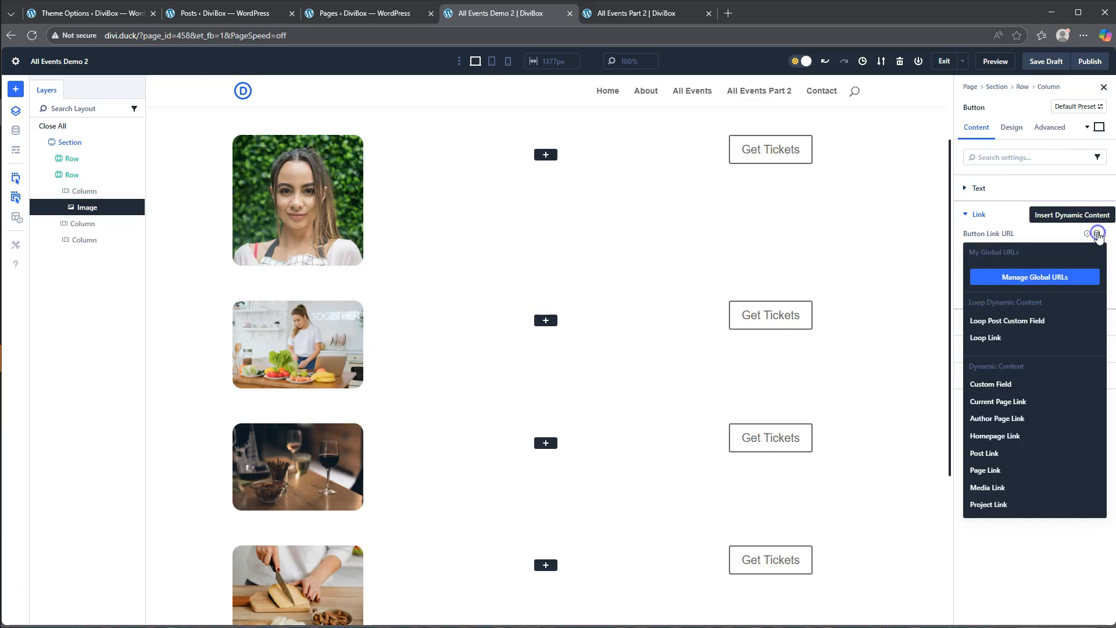
left_click(1001, 337)
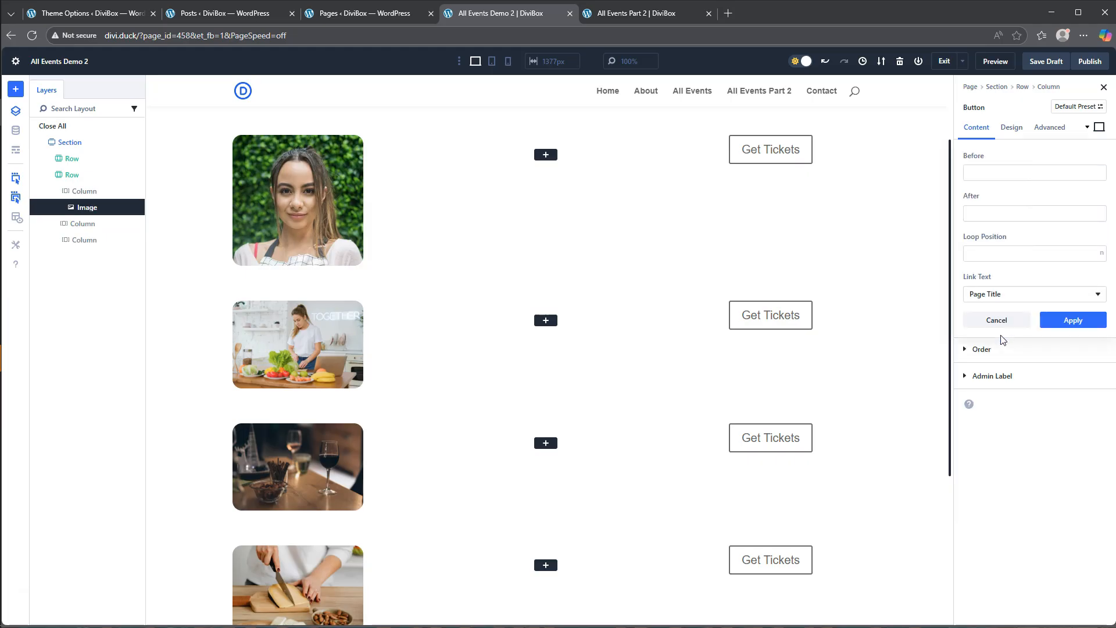
left_click(999, 322)
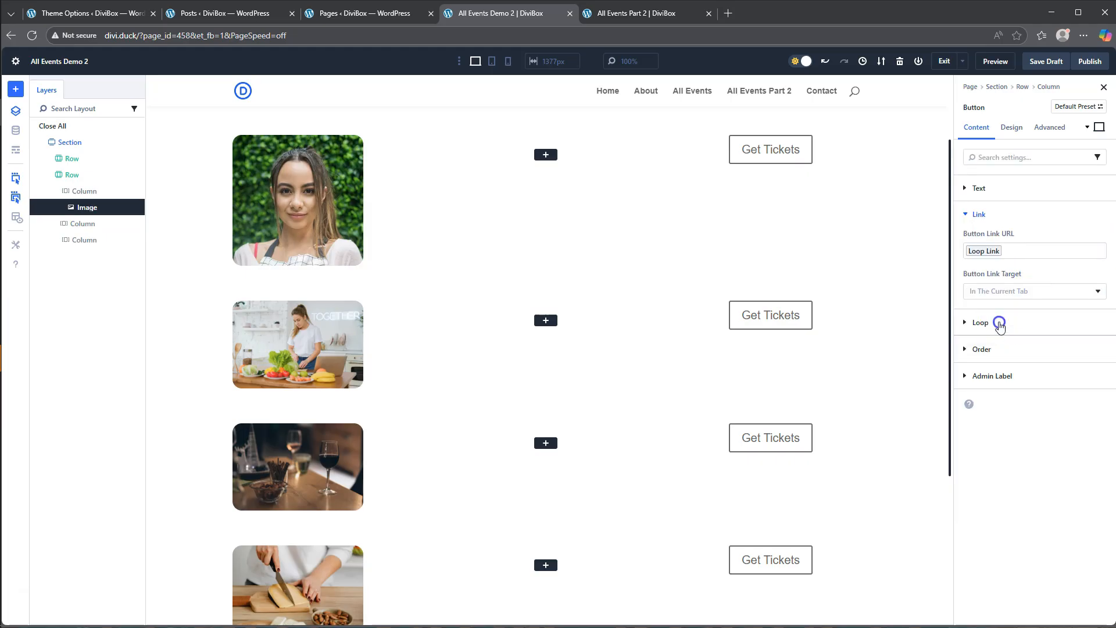
left_click(985, 250)
left_click(1025, 244)
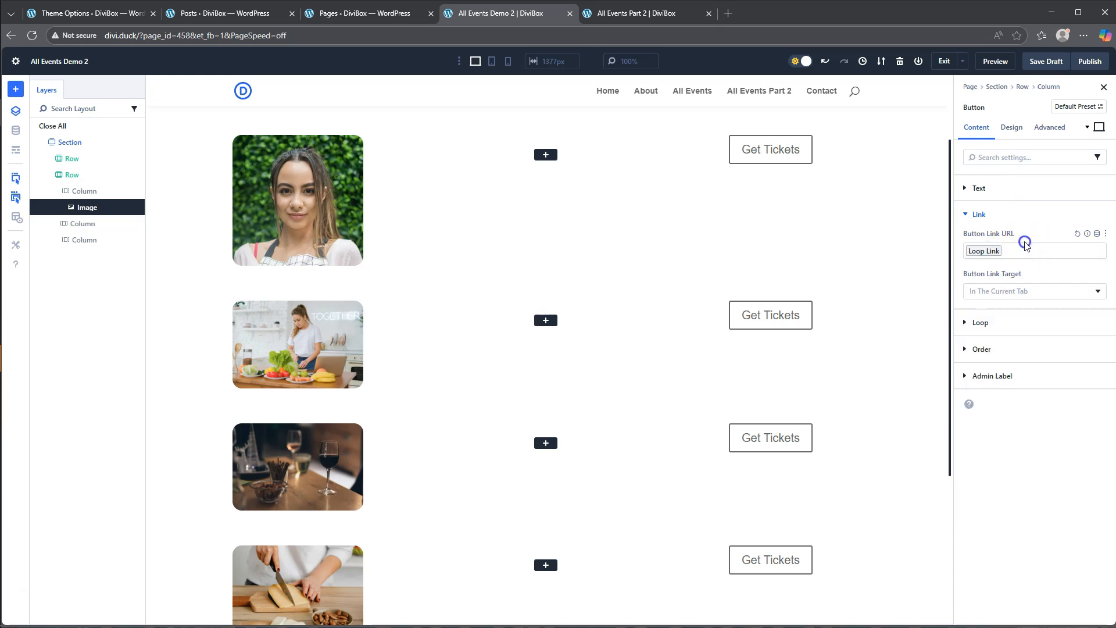
left_click(1077, 233)
left_click(978, 214)
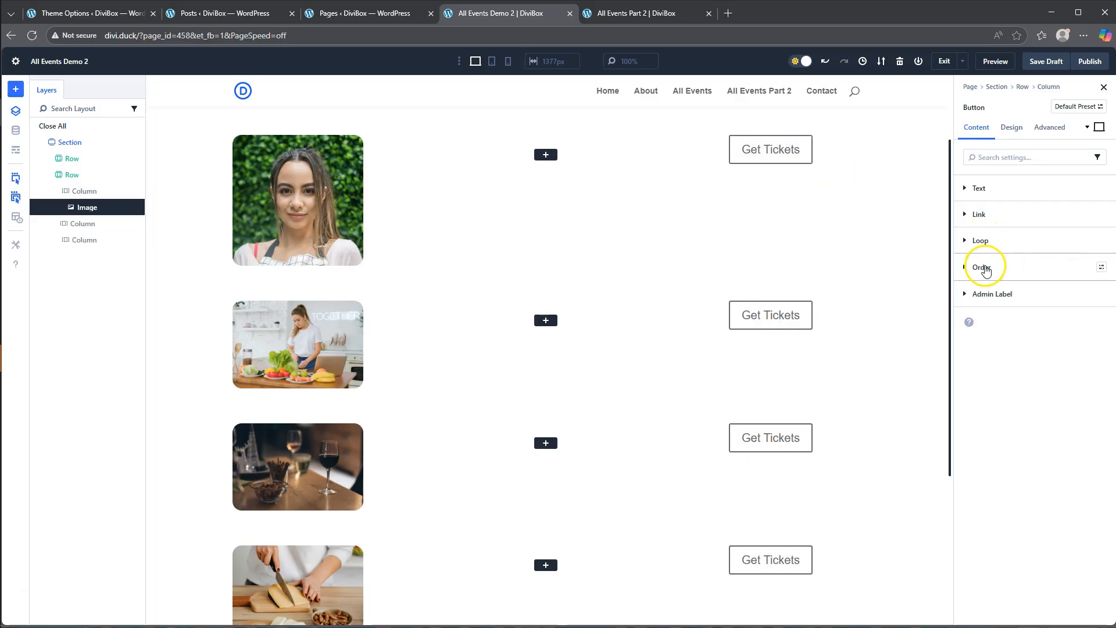
- Center the Get Tickets button within its column
left_click(1013, 128)
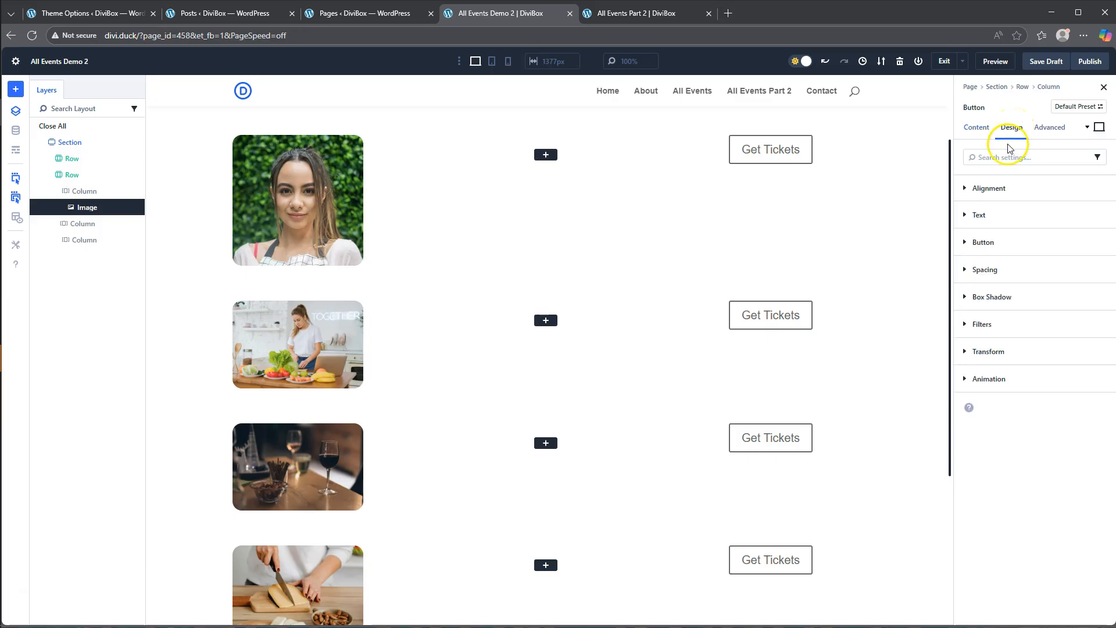
left_click(991, 188)
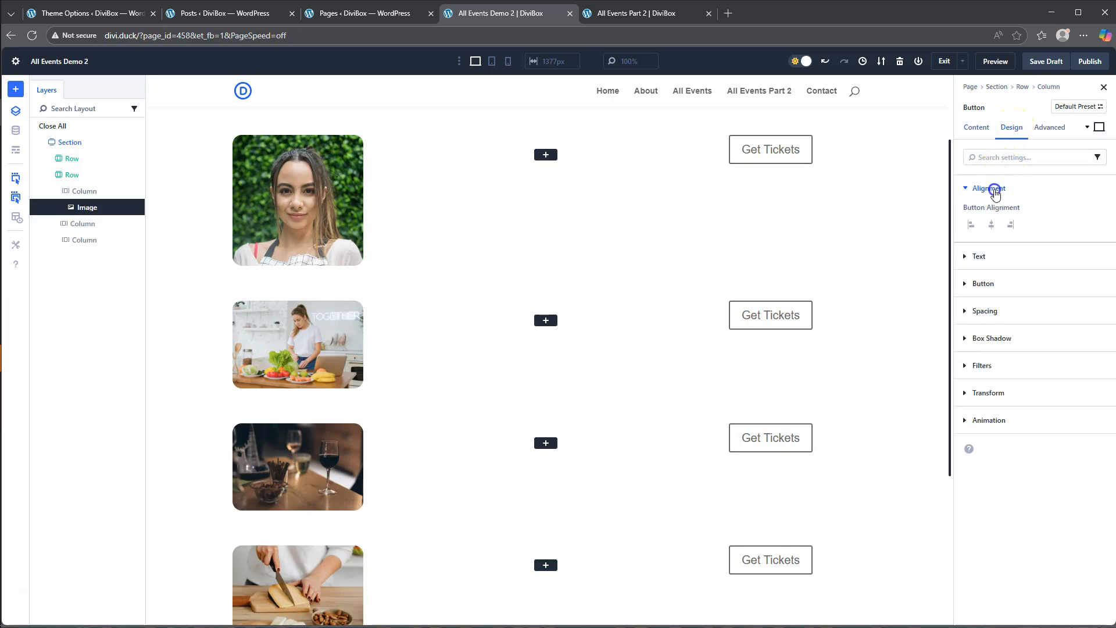
left_click(991, 226)
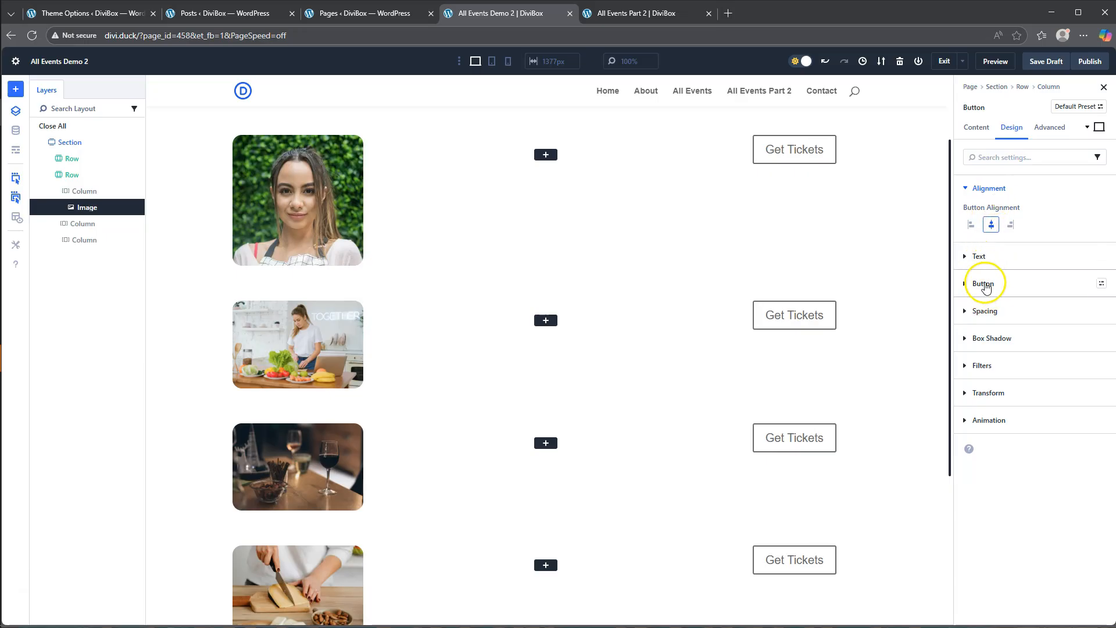
- Enable custom styles for the Get Tickets button and set its background color to #FF6F80
left_click(983, 285)
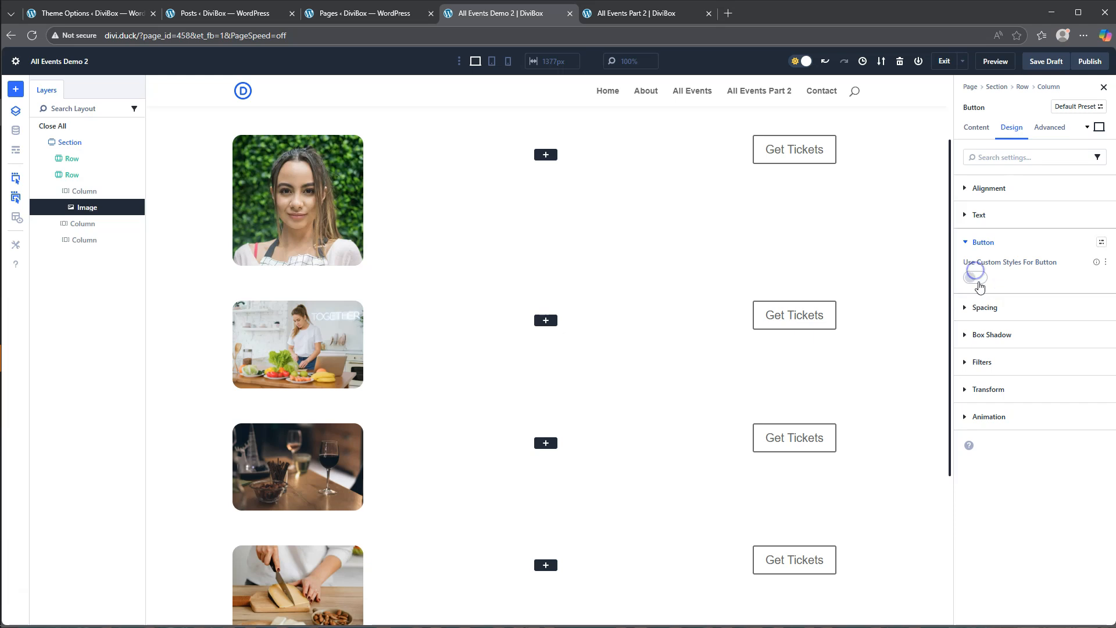
left_click(979, 279)
left_click(1004, 305)
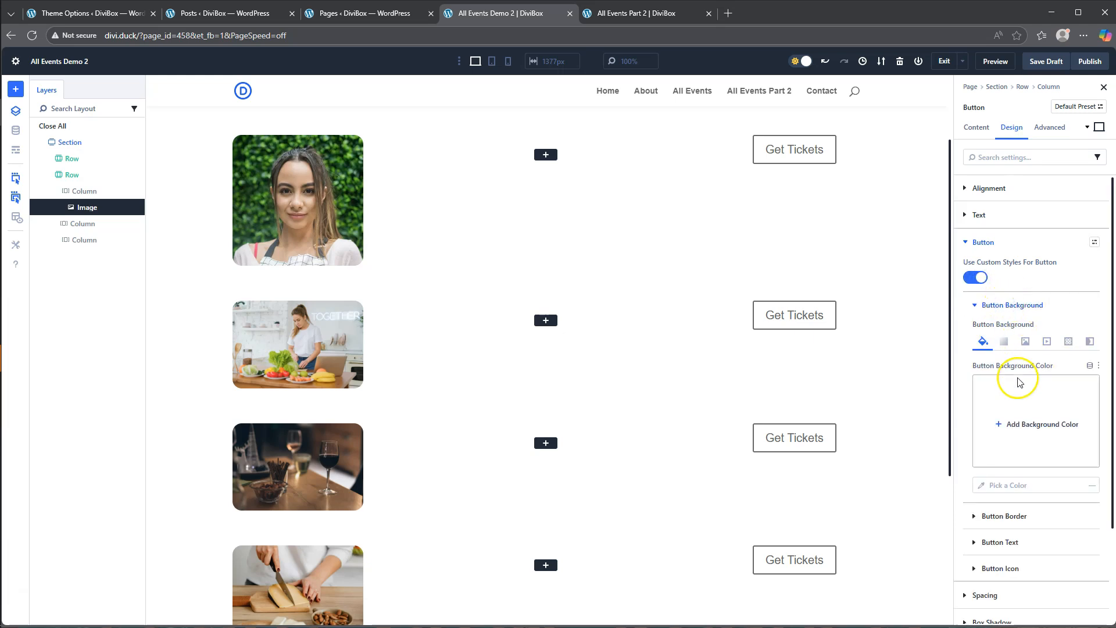
left_click(1024, 424)
left_click(894, 539)
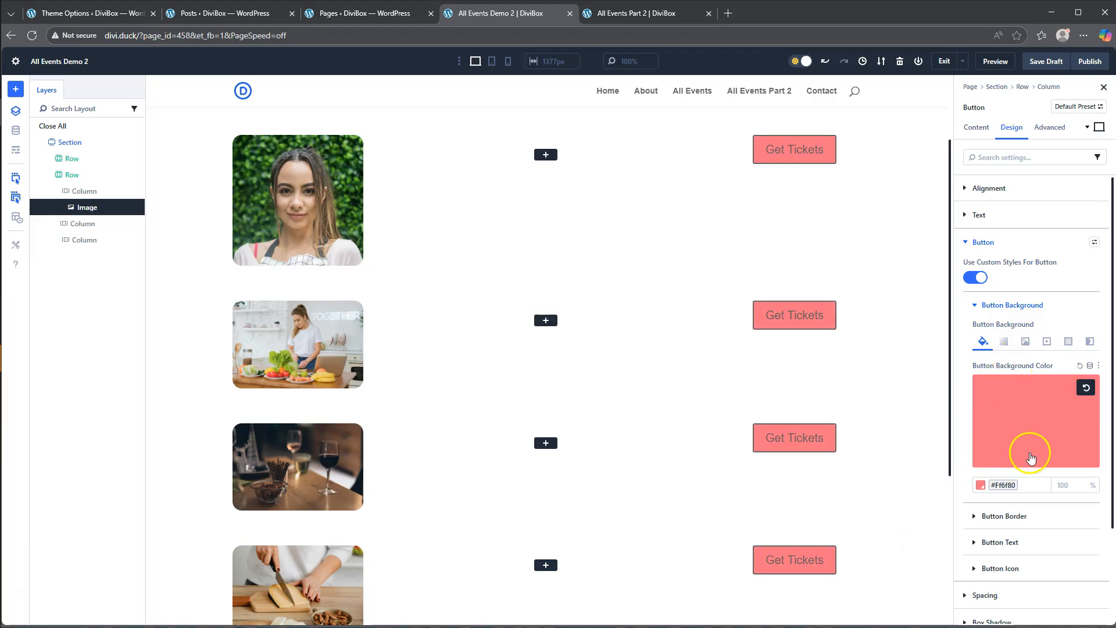
- Set the opacity of the button's hover background color to 80% and return to the desktop state
scroll(1029, 456, "down", 2)
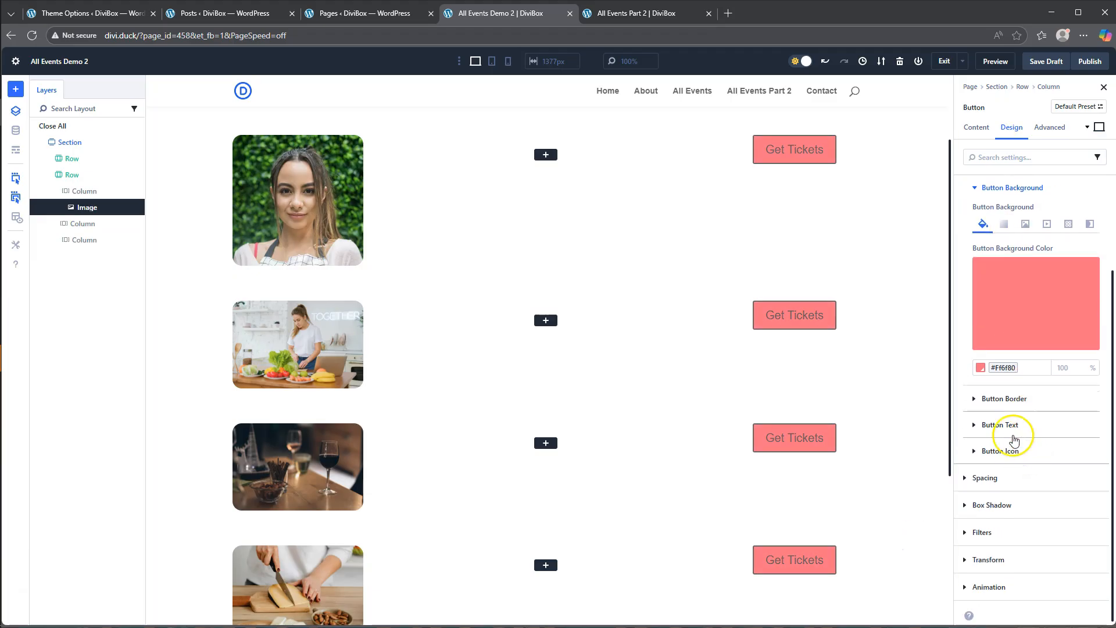
left_click(1098, 127)
left_click(1029, 180)
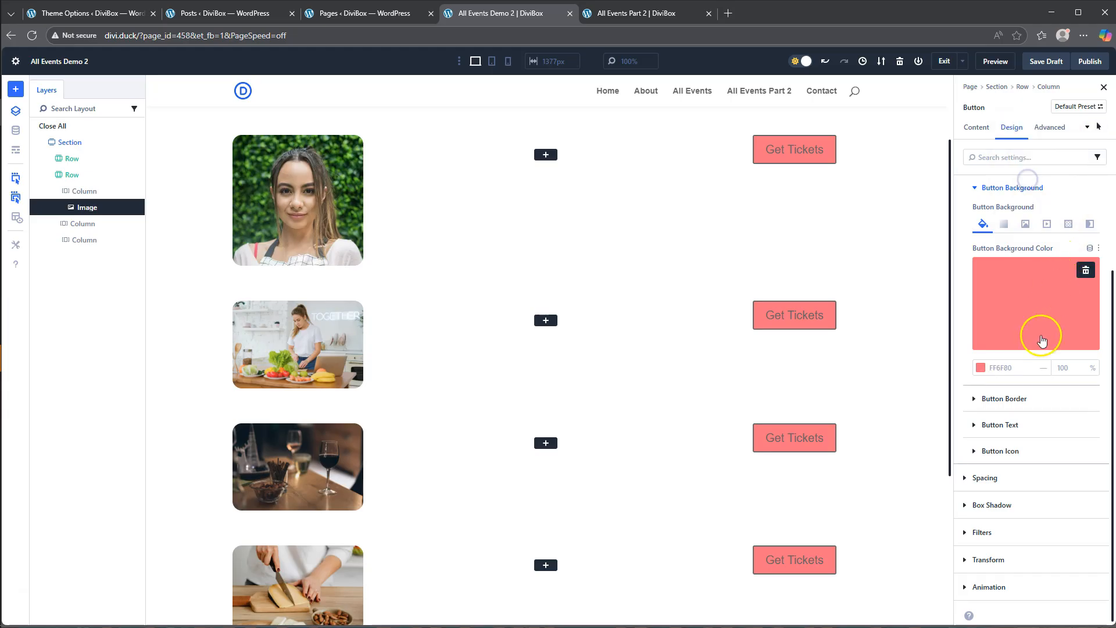
left_click_drag(1071, 381, 1065, 382)
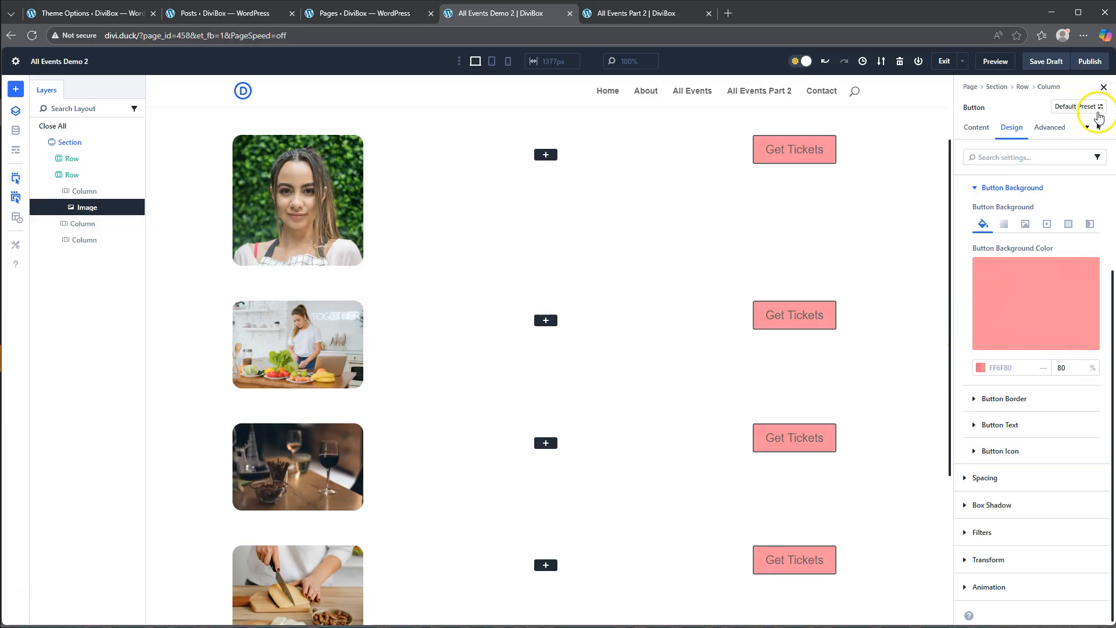
left_click(1099, 127)
left_click(1047, 99)
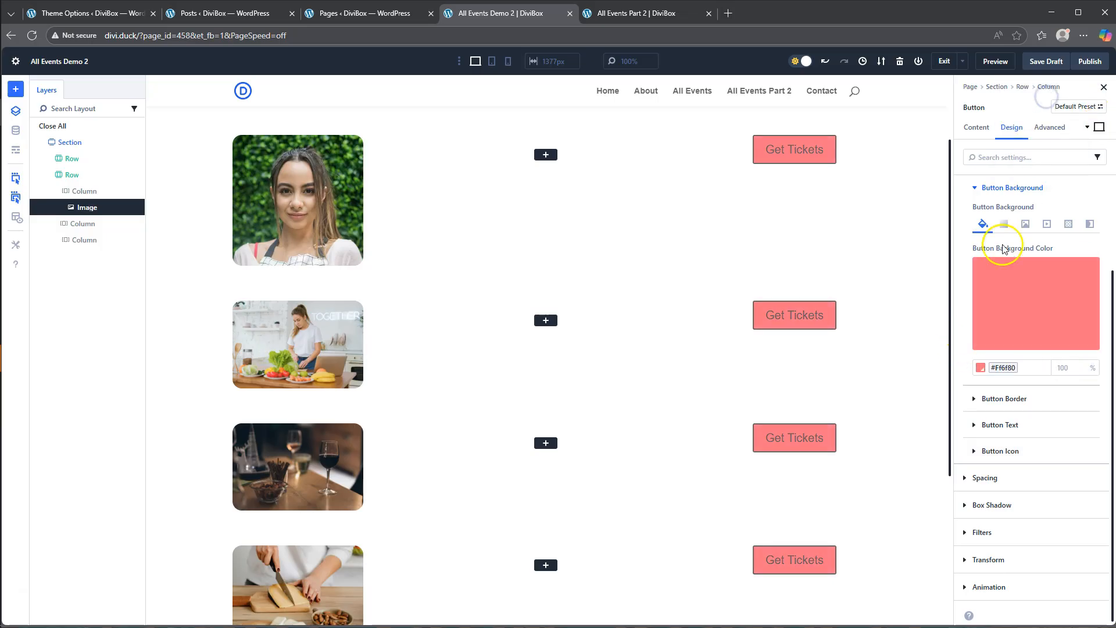
- Set the Get Tickets button's border radius to 16 px on all corners and its border color to #FF6F80
left_click(996, 400)
left_click(996, 261)
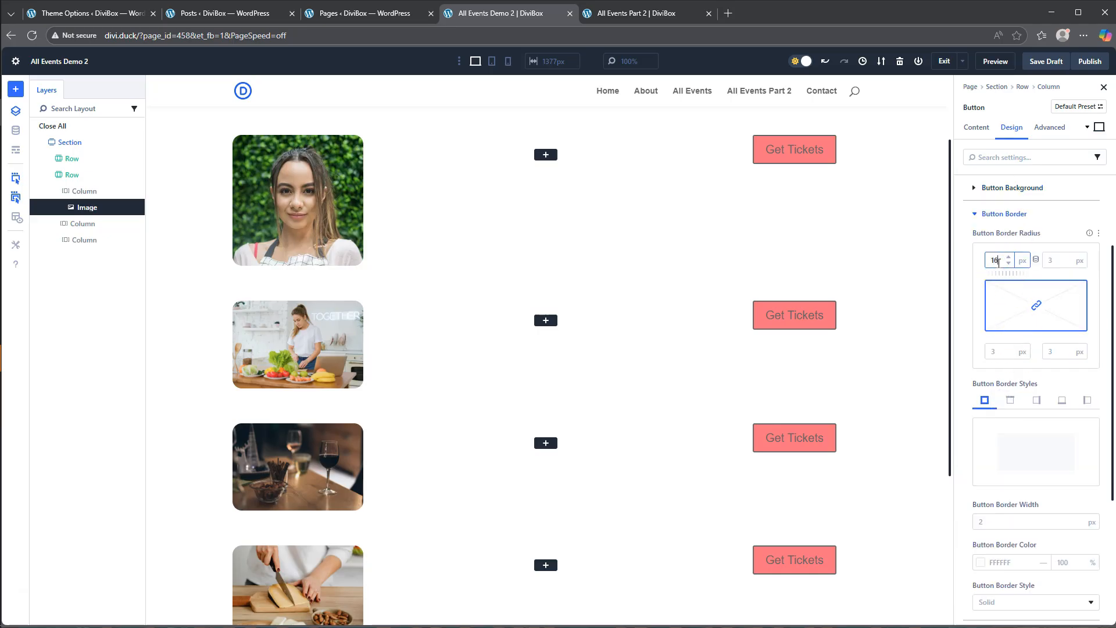
left_click(1037, 247)
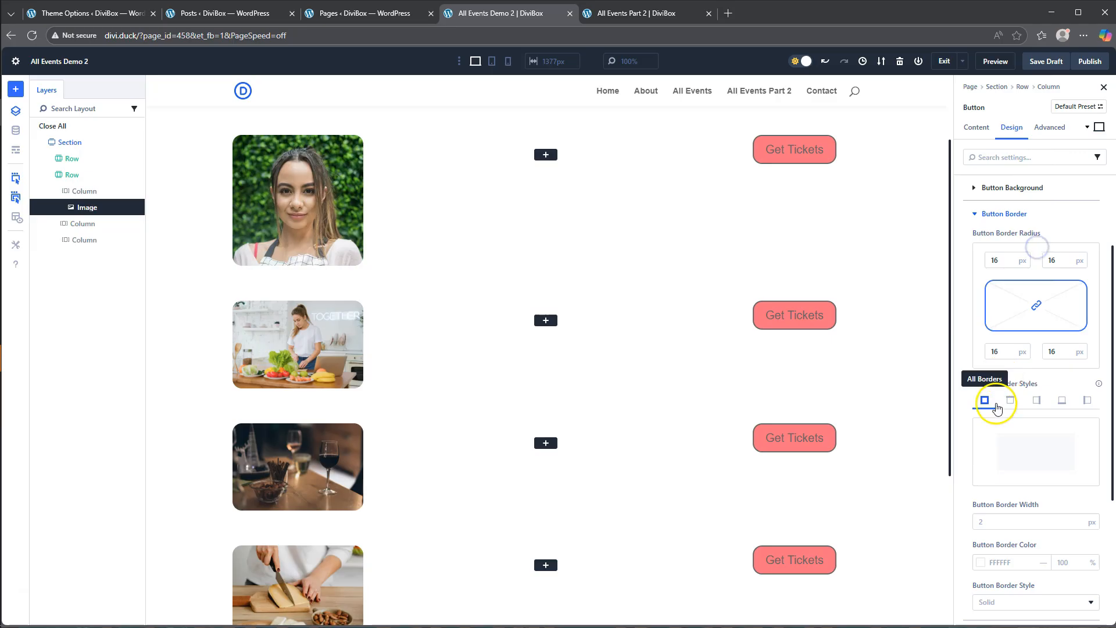
scroll(1008, 517, "down", 2)
left_click(981, 446)
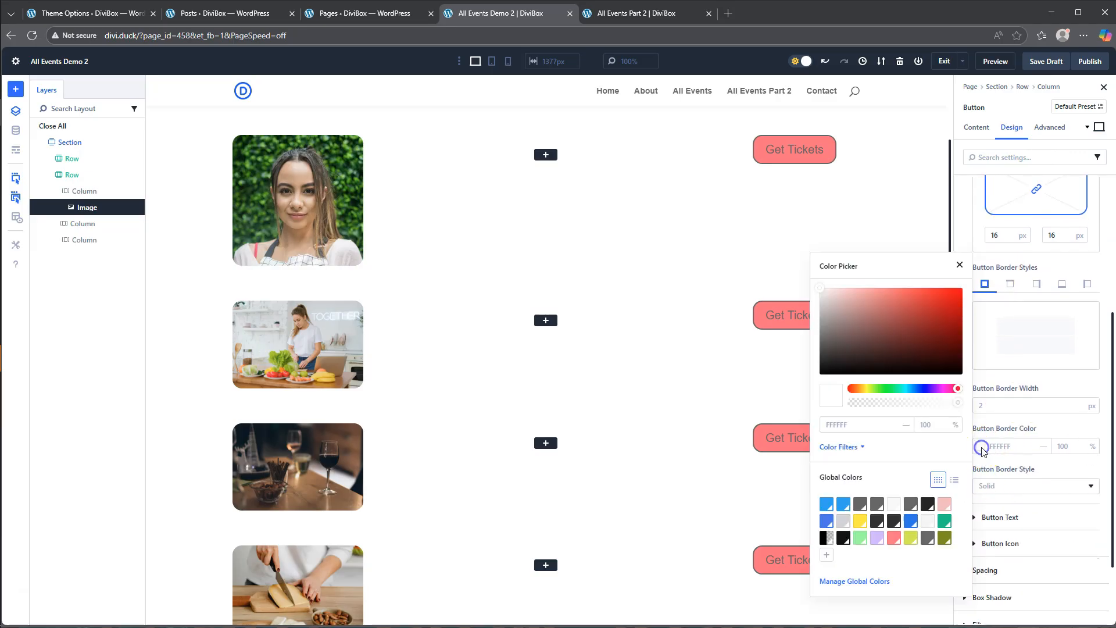
left_click(893, 538)
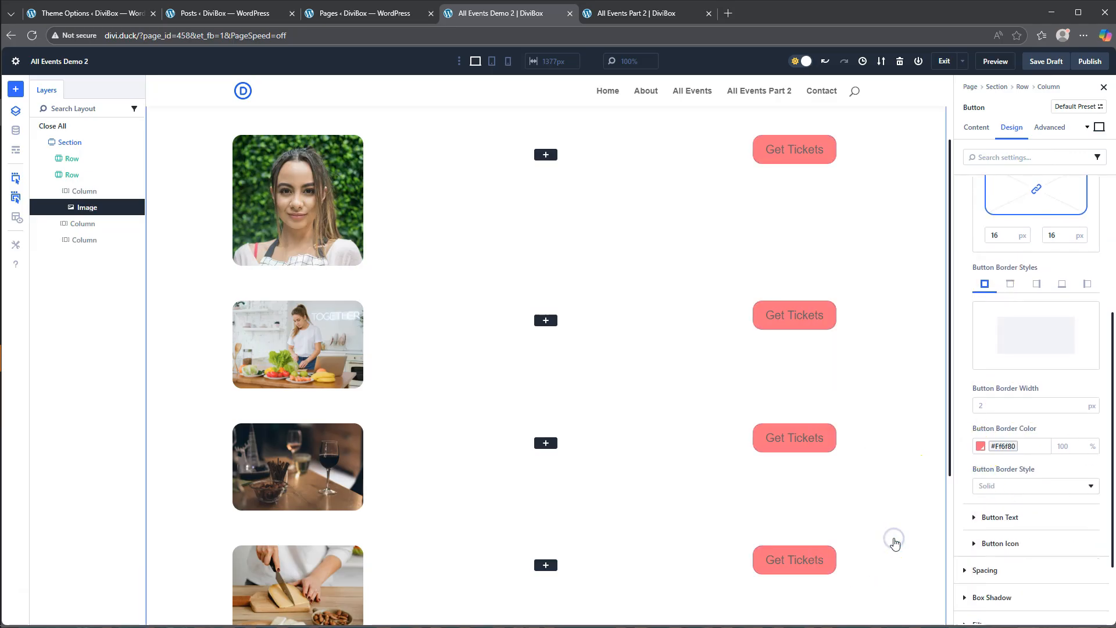
- Set the Get Tickets button's text color to #F7F7F7 and its text size to 16 px
scroll(988, 471, "down", 2)
left_click(995, 426)
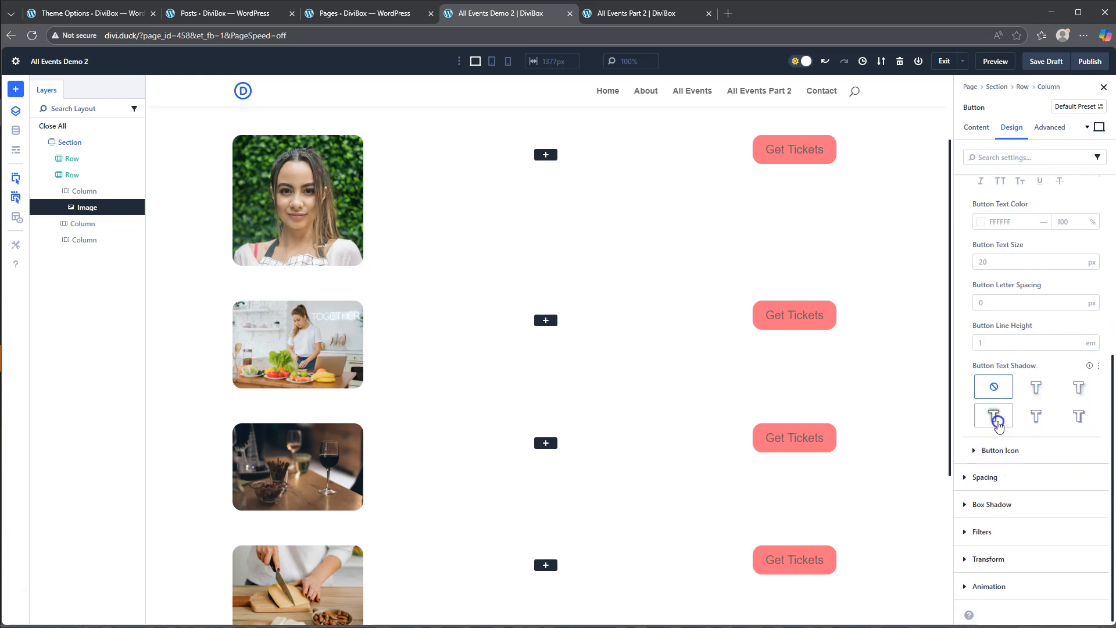
left_click(981, 221)
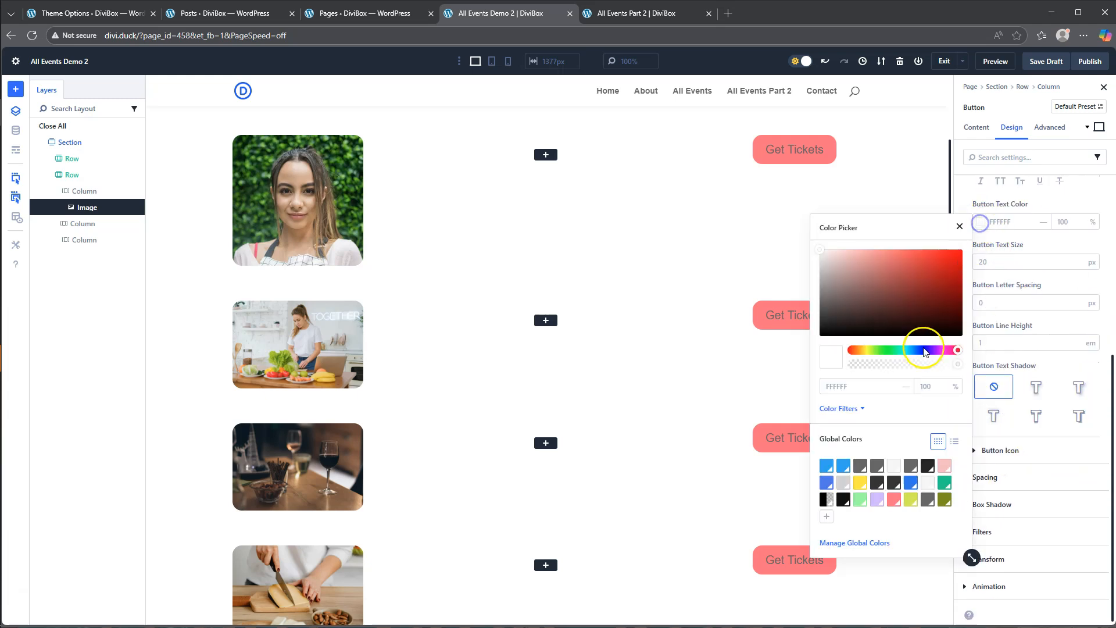
left_click(895, 466)
left_click(989, 262)
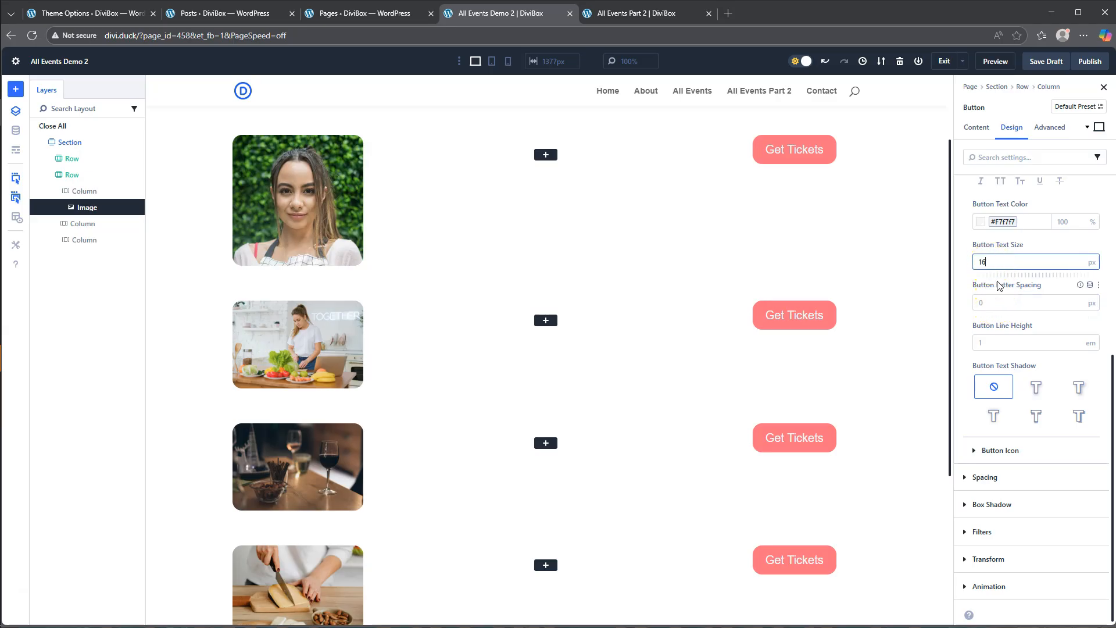
type("16")
left_click(980, 287)
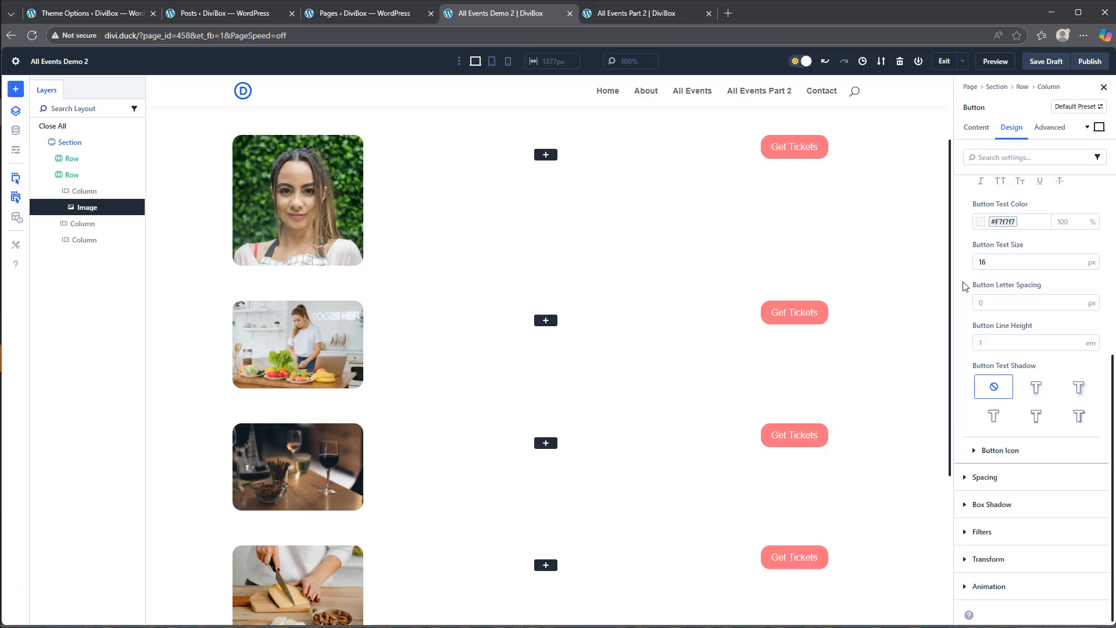
- Check the button design on the All Events Part 2 page, and turn off the icon on the demo page's Get Tickets button
left_click(986, 478)
left_click(640, 13)
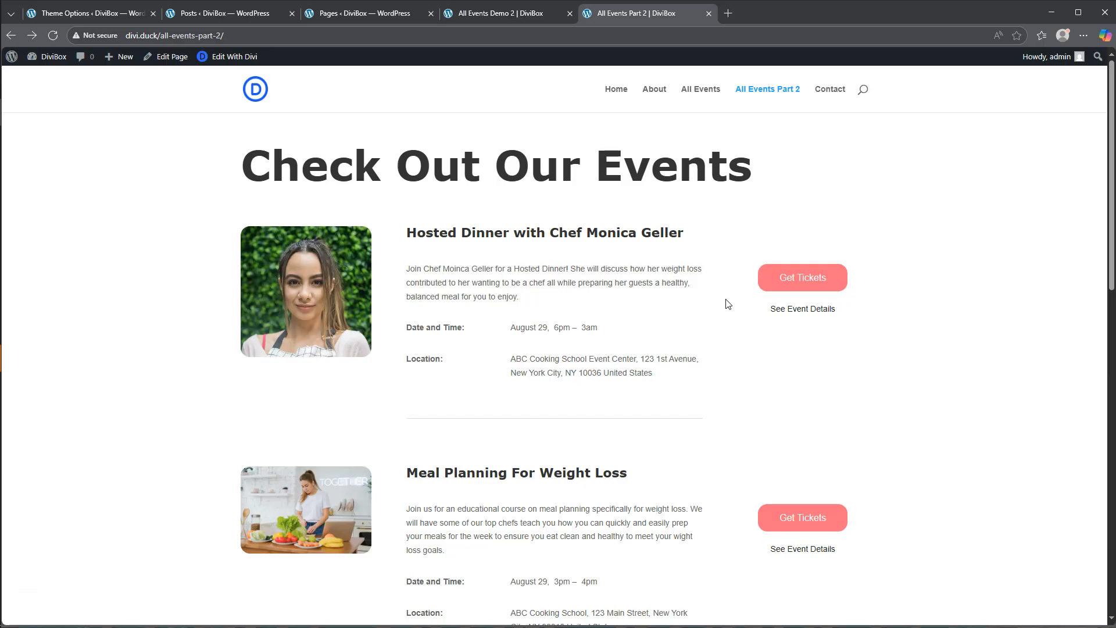
left_click(476, 17)
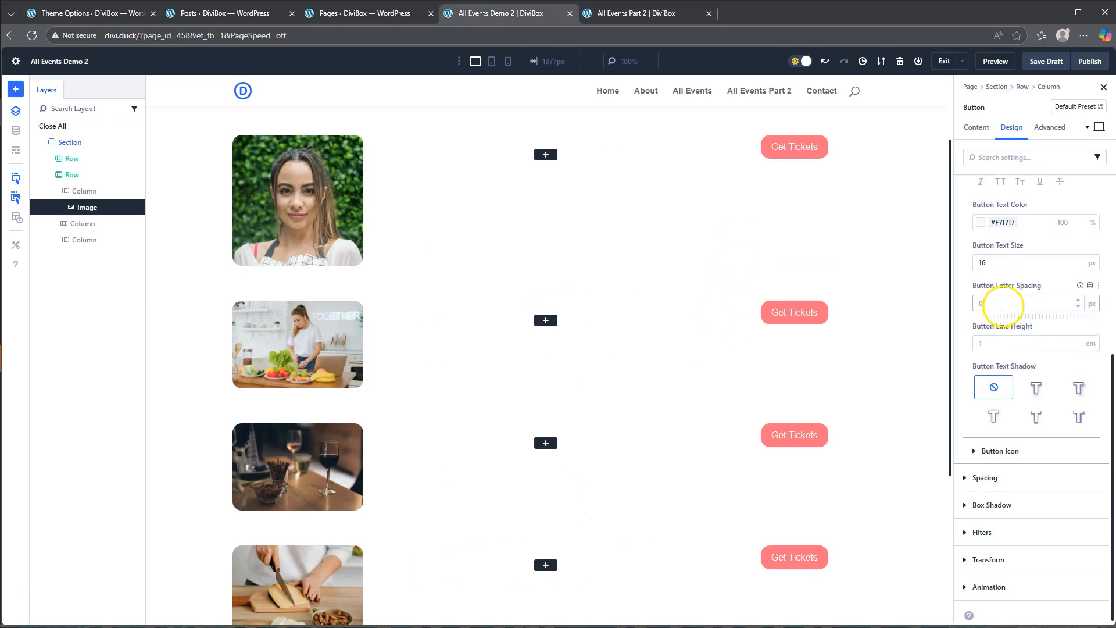
left_click(1000, 451)
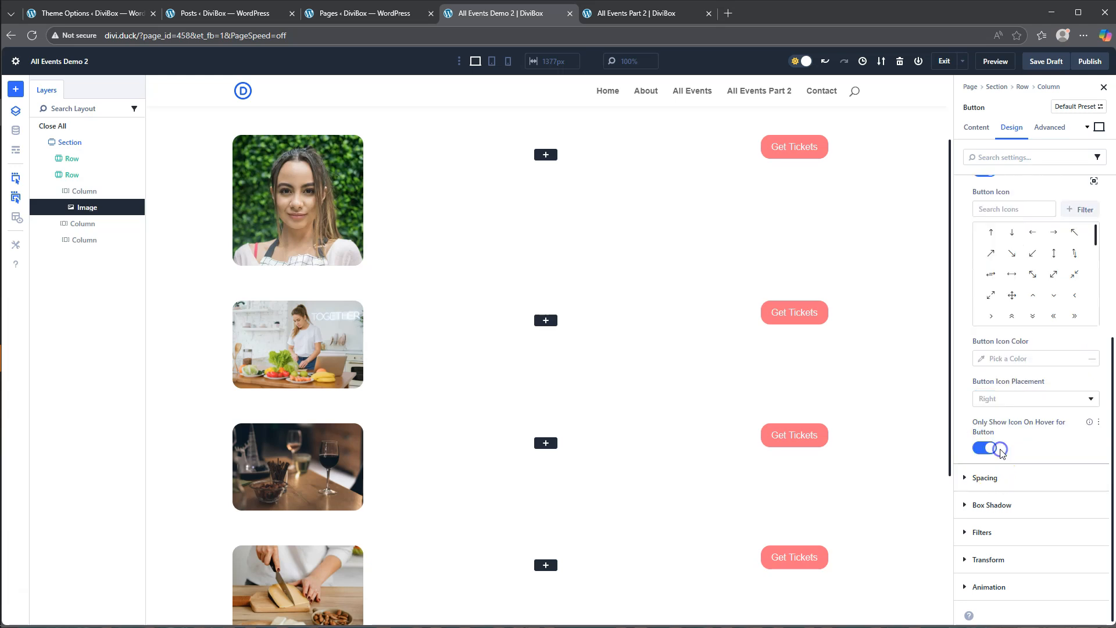
left_click(991, 447)
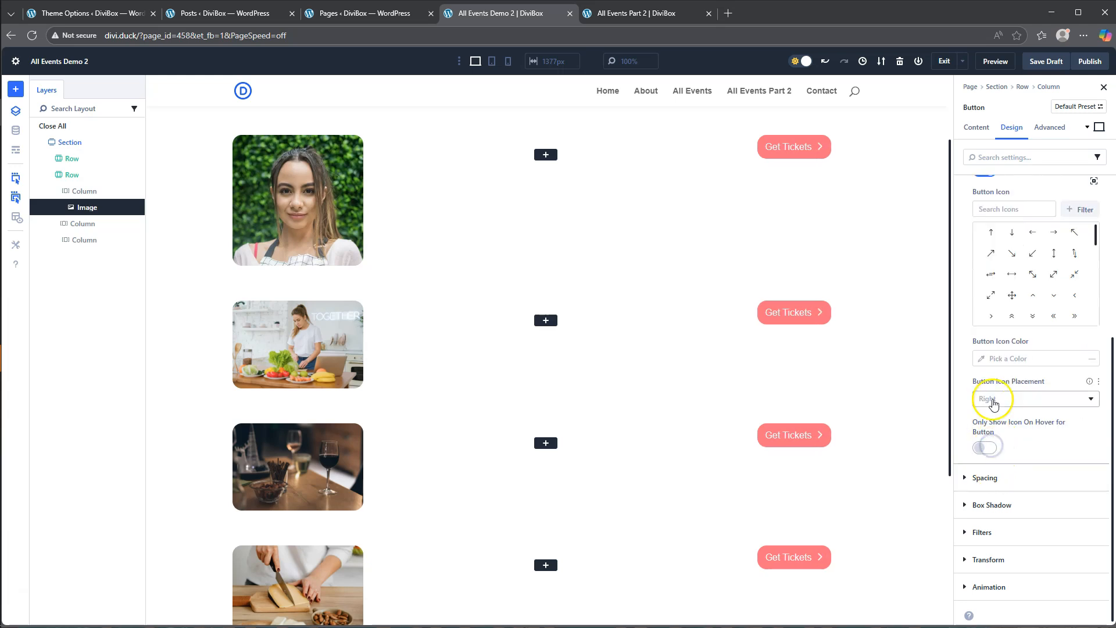
scroll(993, 403, "up", 2)
left_click(990, 230)
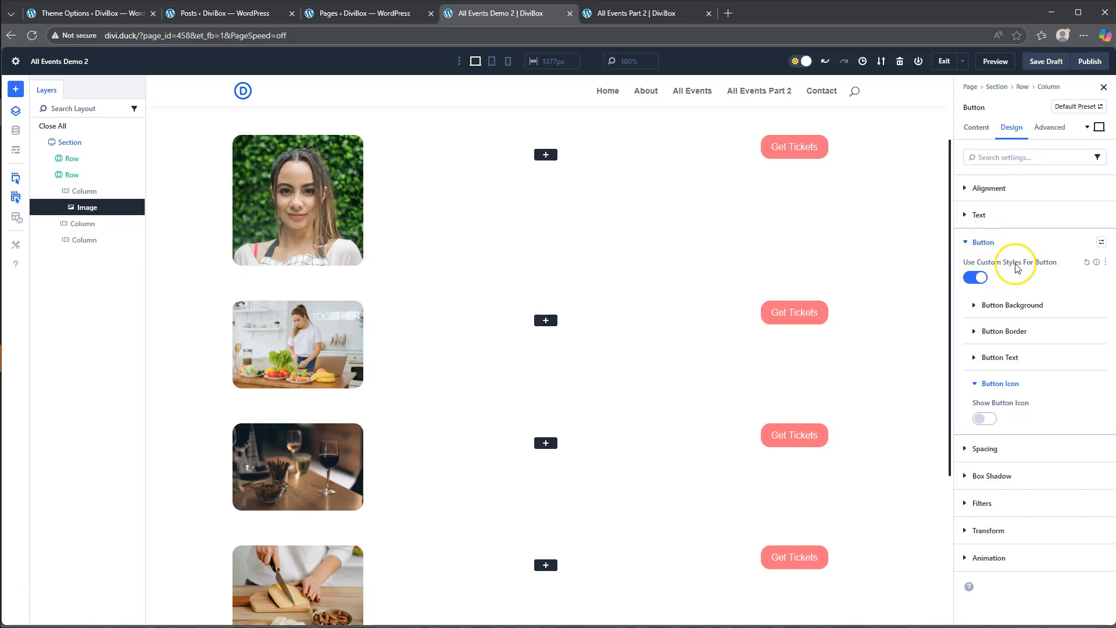
- Set the Get Tickets button's top and bottom padding to 8 px, with the two values linked
left_click(983, 242)
left_click(982, 270)
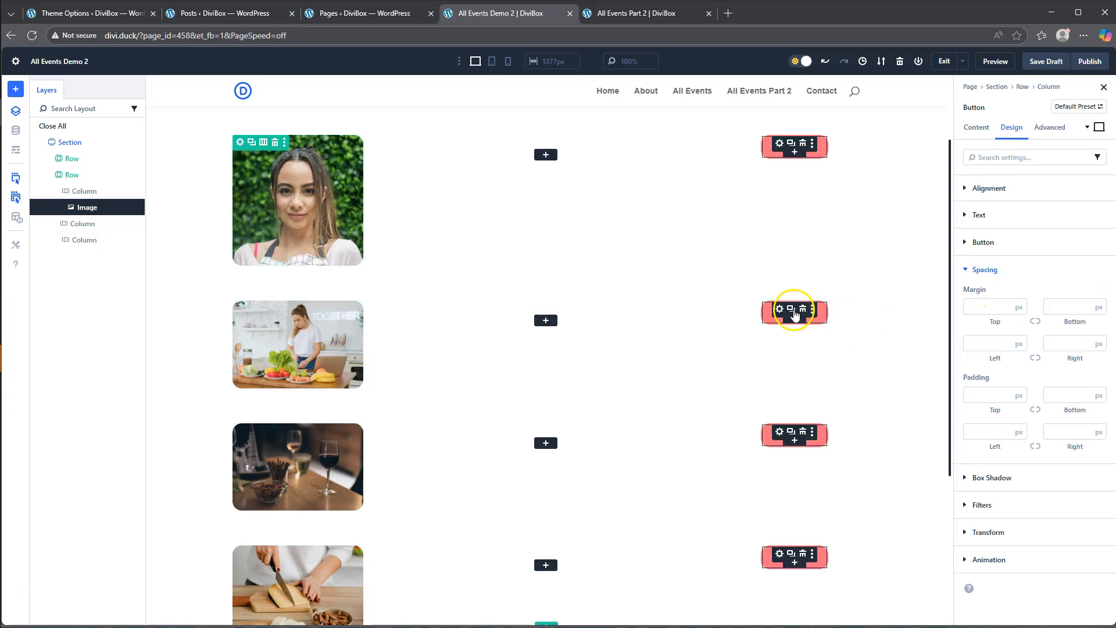
left_click(990, 396)
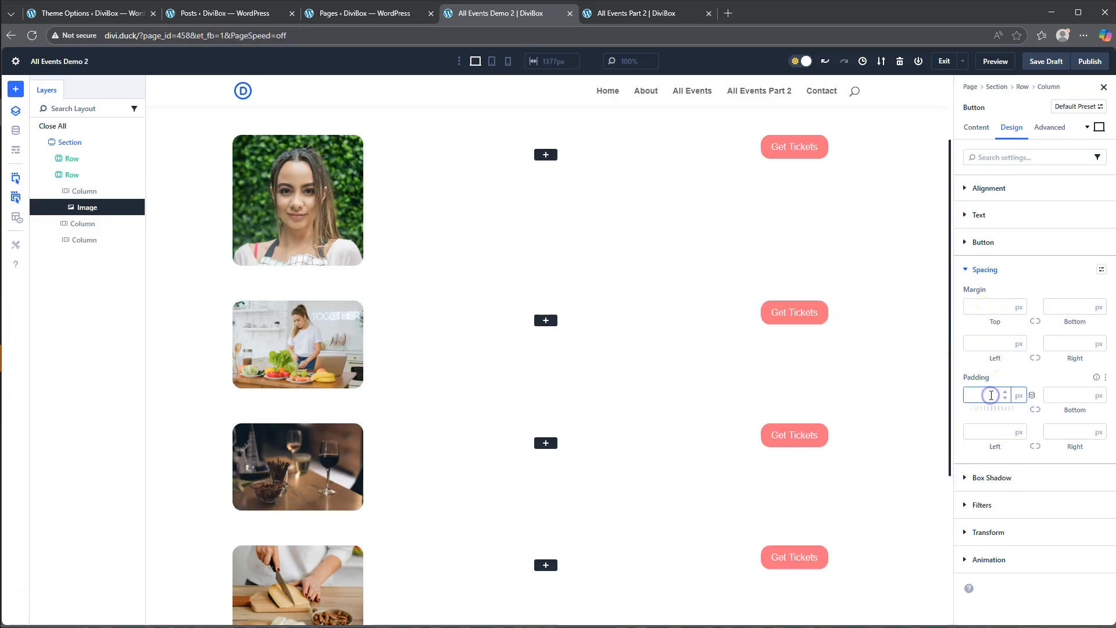
type("8")
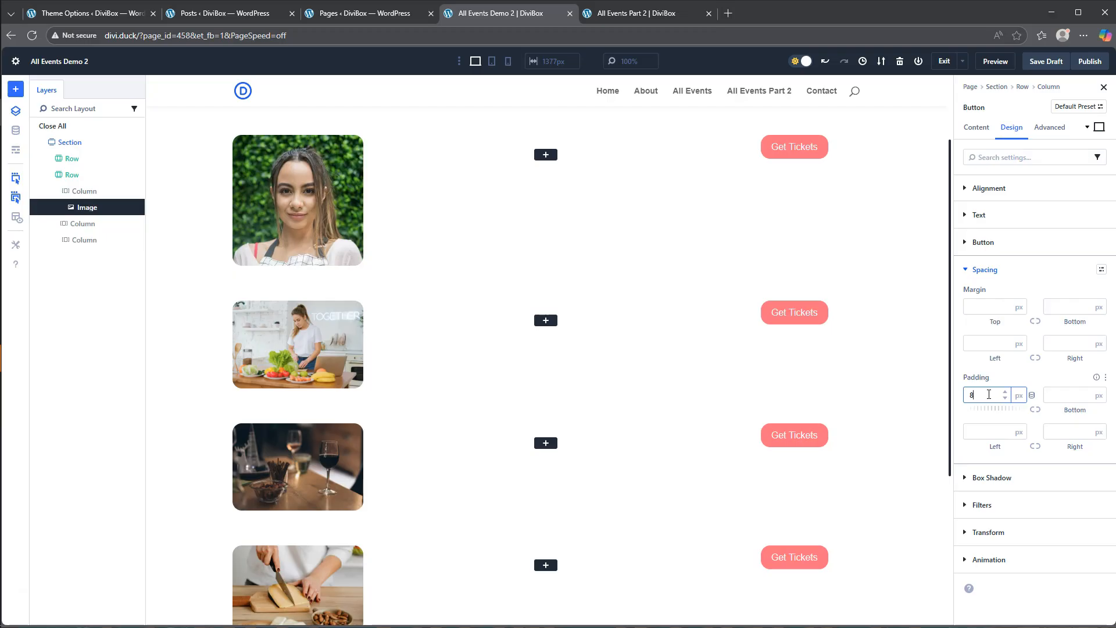
left_click(1035, 408)
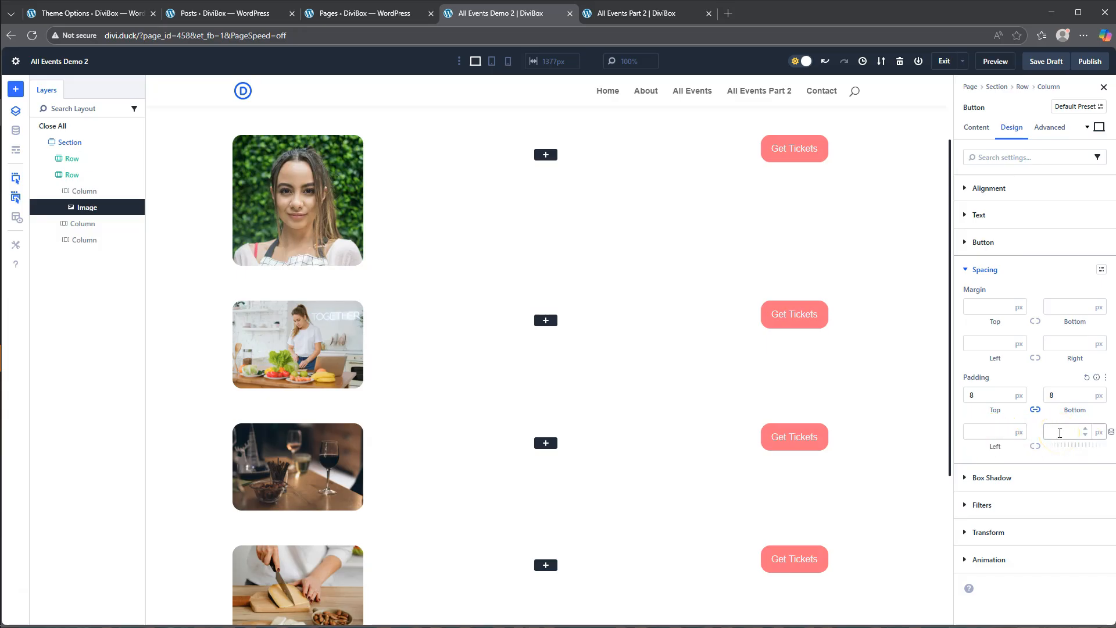
- Add the custom CSS "width: 100%" to the Get Tickets button's main element
left_click(1049, 129)
left_click(1006, 216)
left_click(1053, 252)
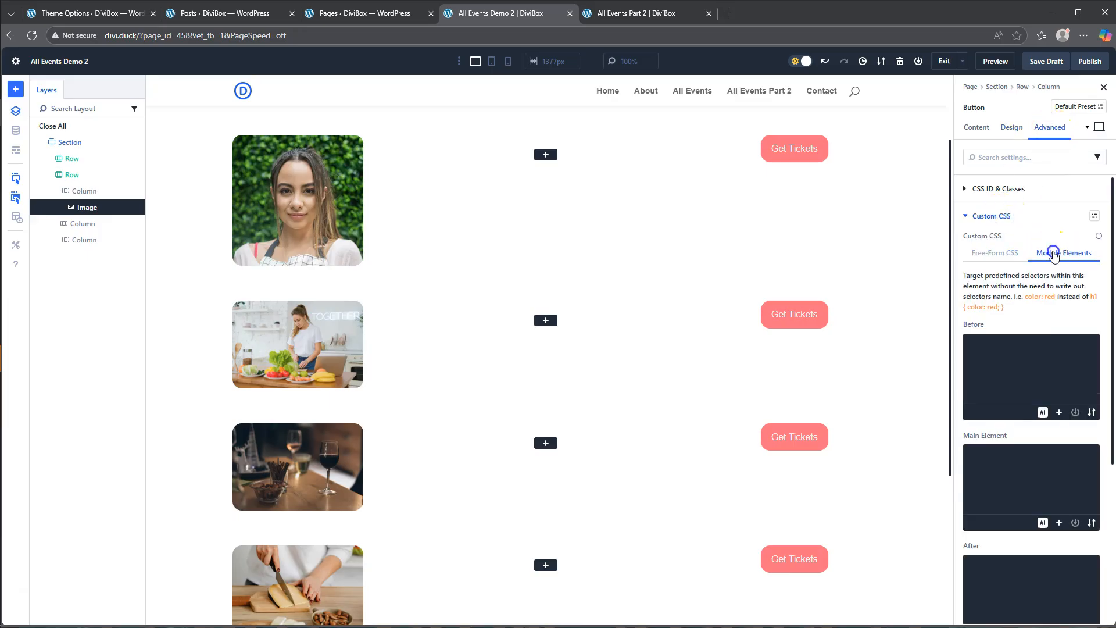
left_click(991, 475)
type("width: 10")
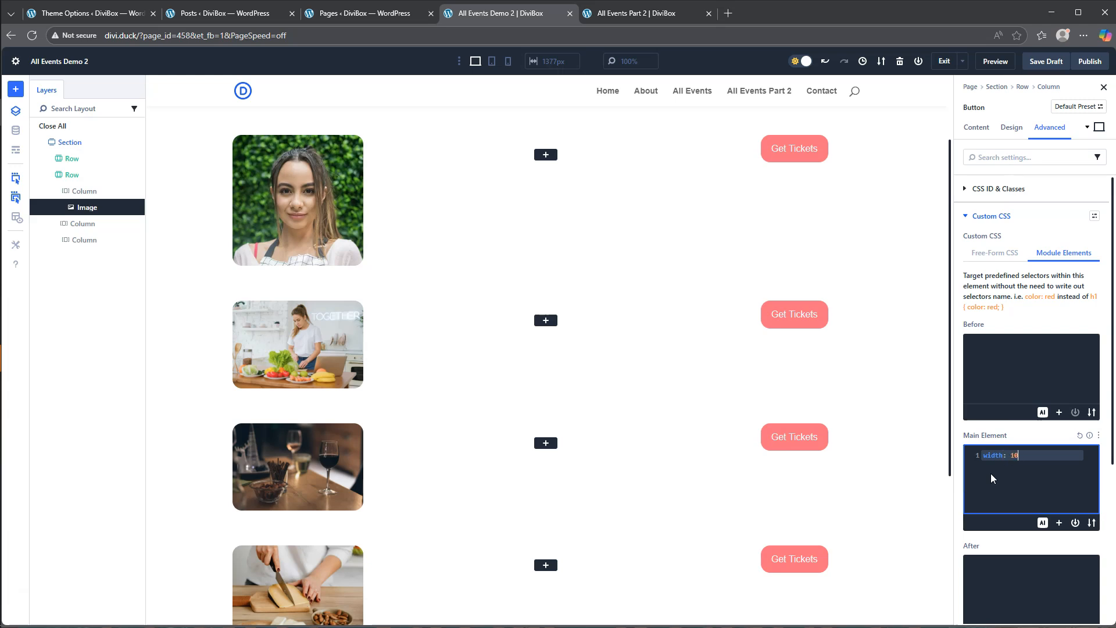
type("0%")
left_click(1005, 455)
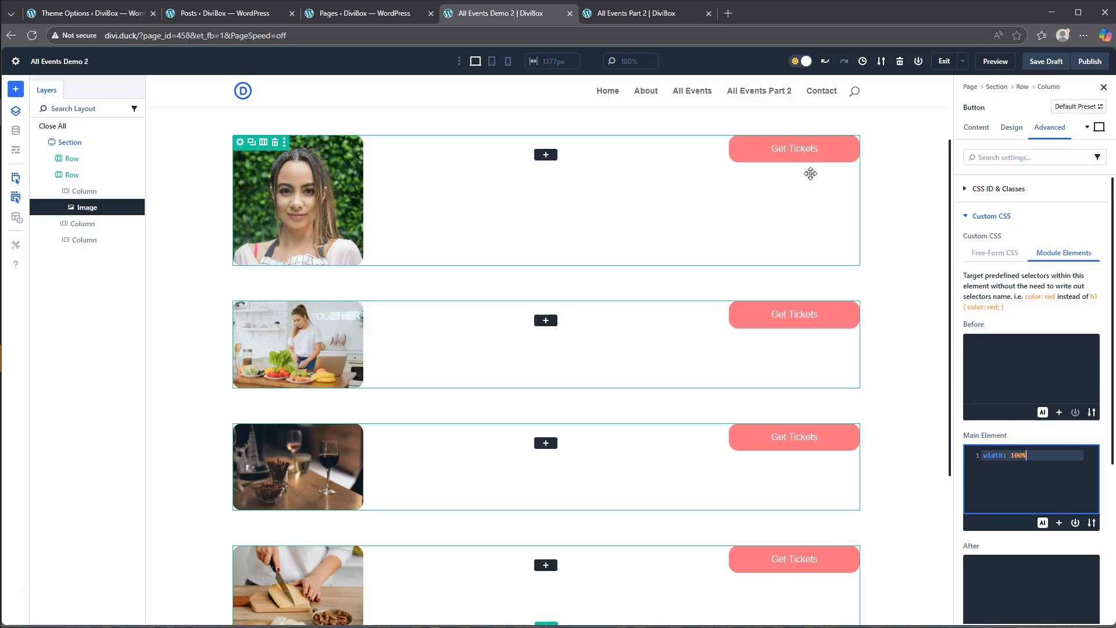
- Add a second Button module below Get Tickets and set its text to "See Event Details", matching the All Events Part 2 page
left_click(977, 126)
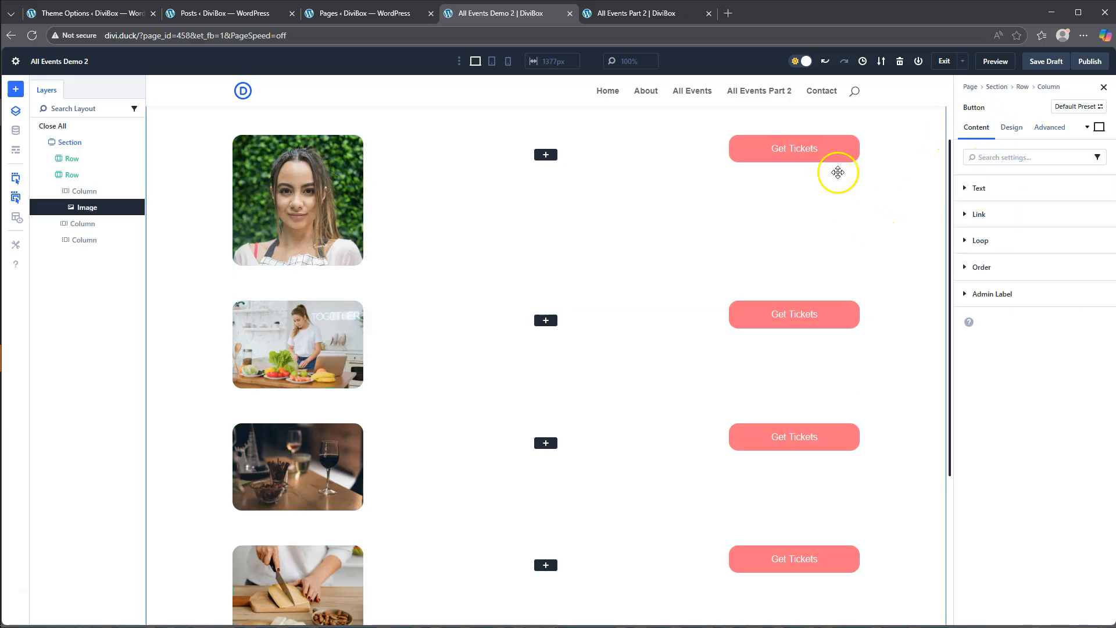
left_click(795, 156)
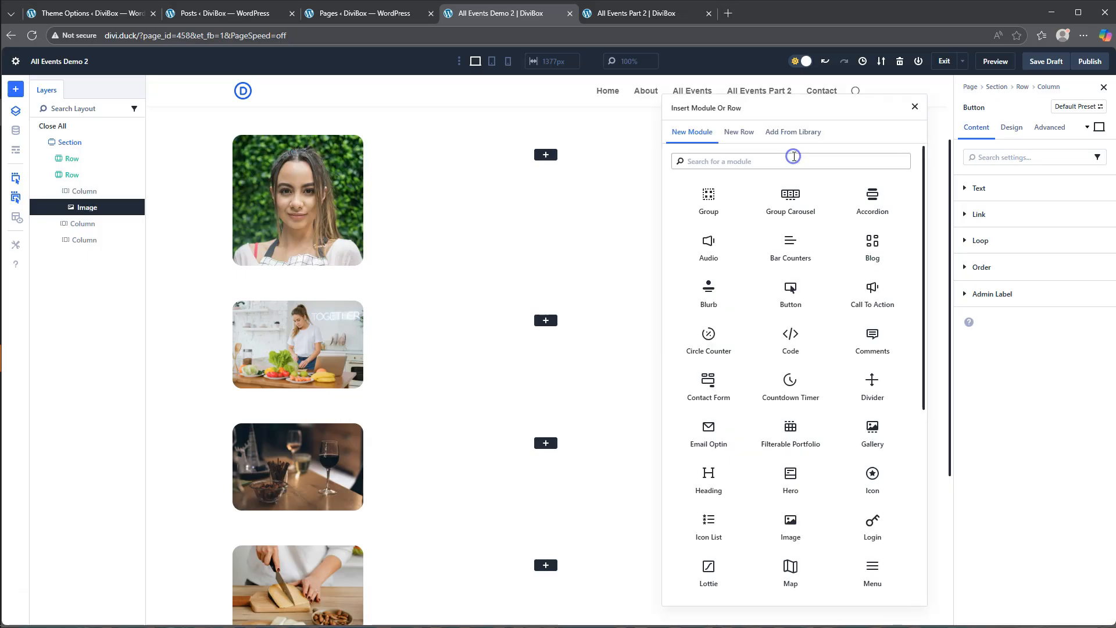
left_click(791, 294)
left_click(626, 14)
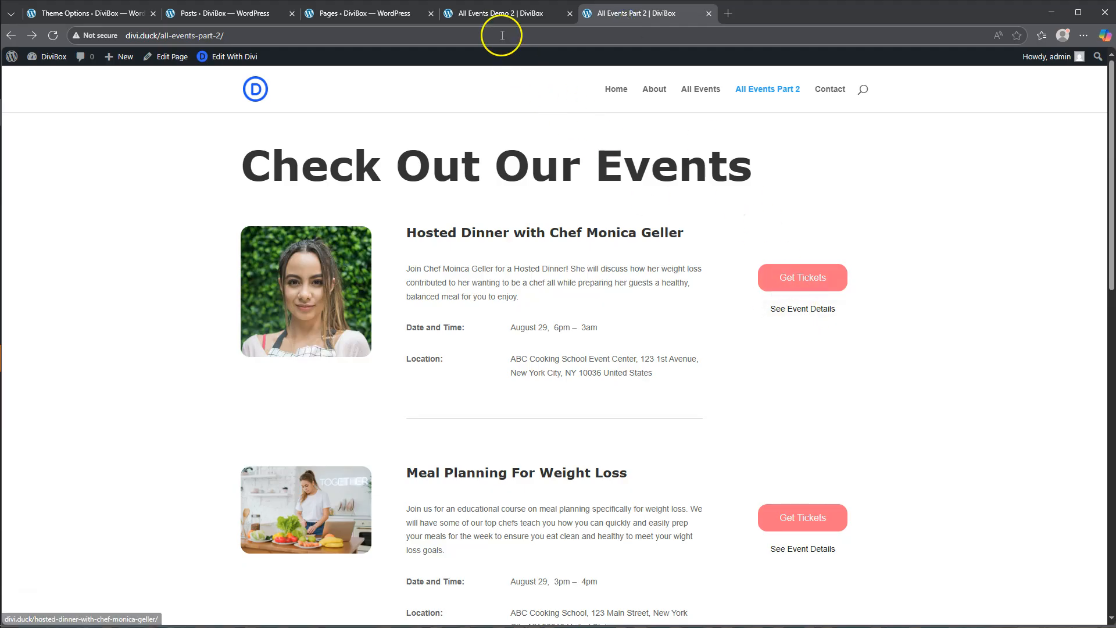
left_click(494, 17)
left_click_drag(1007, 250, 895, 256)
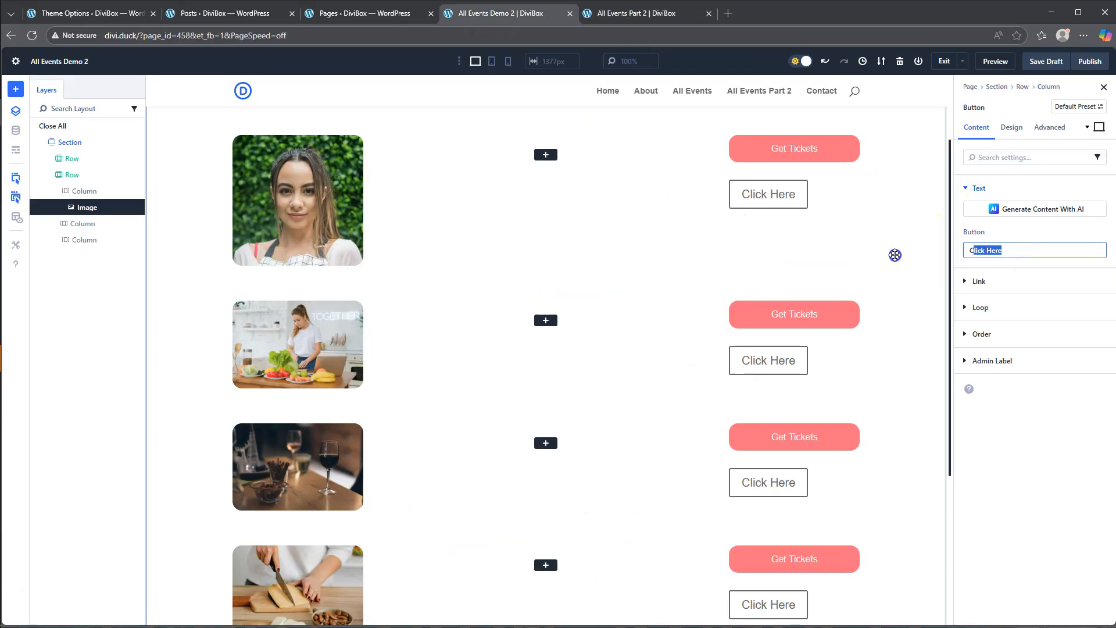
key("BackSpace")
key("BackSpace")
type("S")
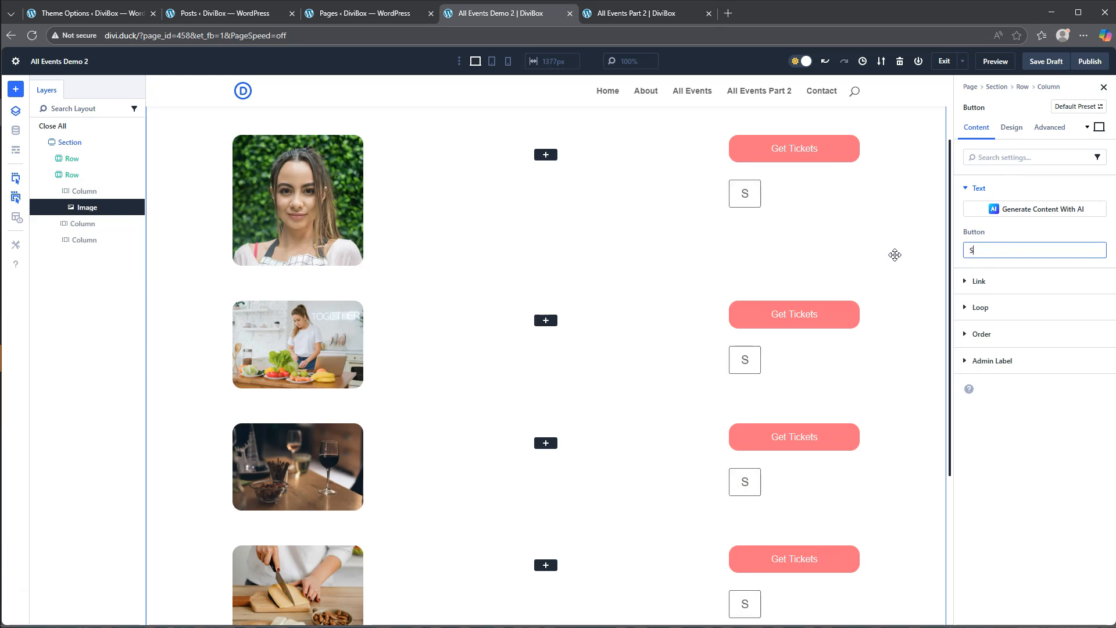
type("ee Event De")
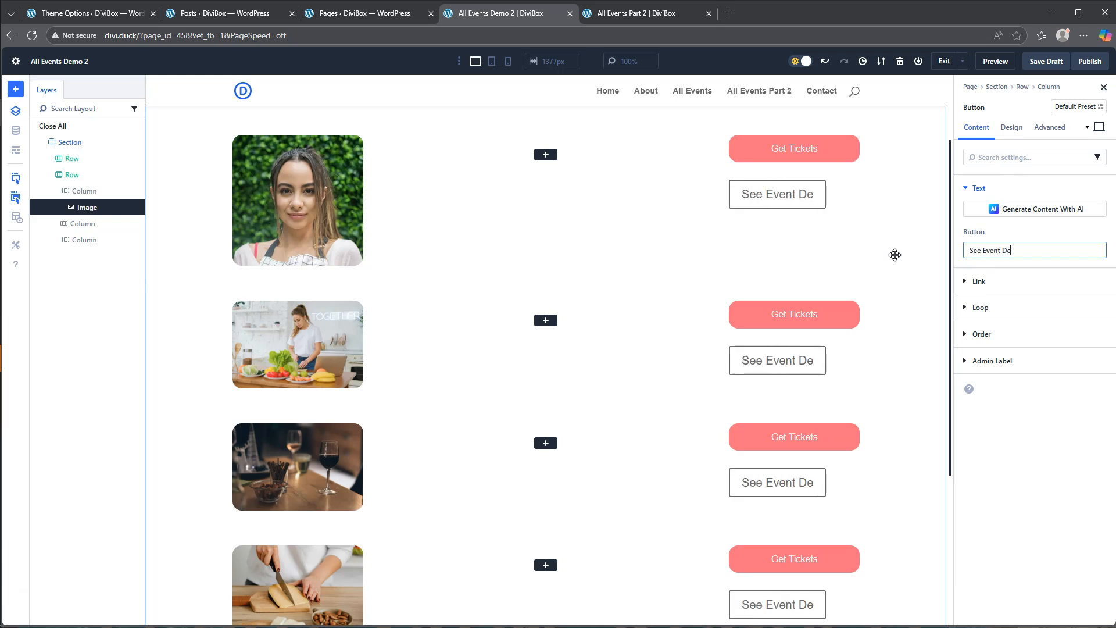
type("tails")
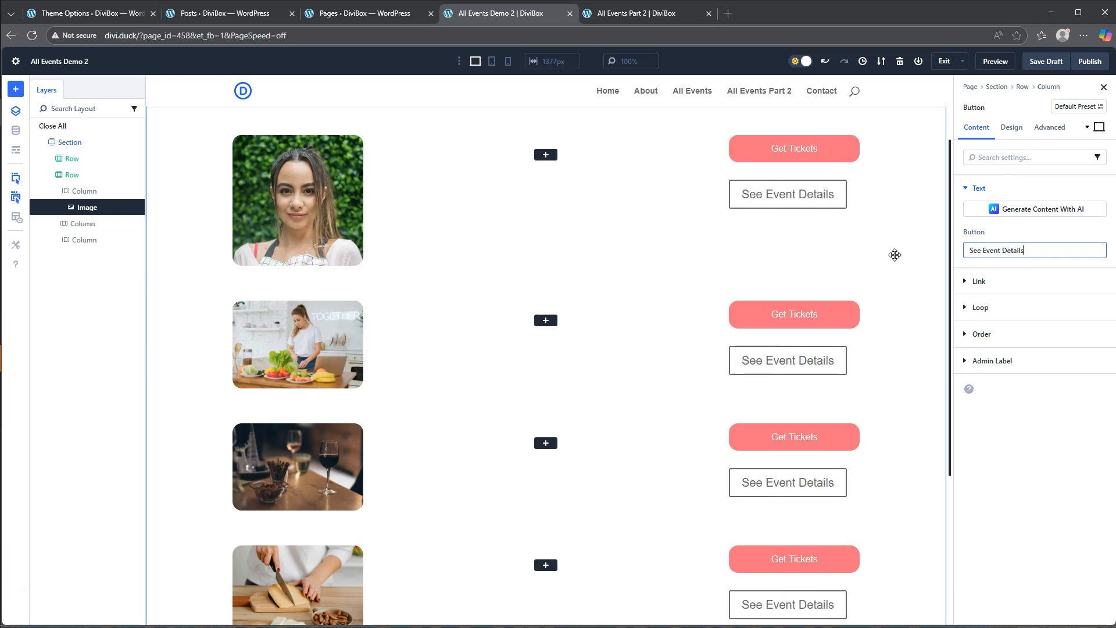
- Assign the dynamic Loop Link as the See Event Details button's link URL
left_click(981, 281)
left_click(1097, 235)
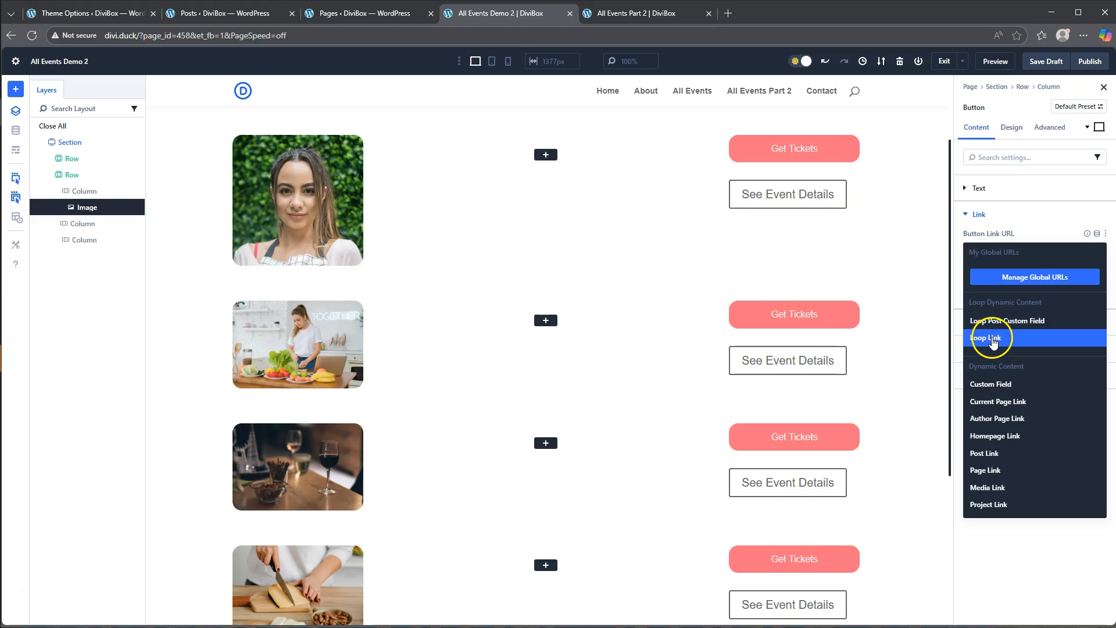
left_click(991, 340)
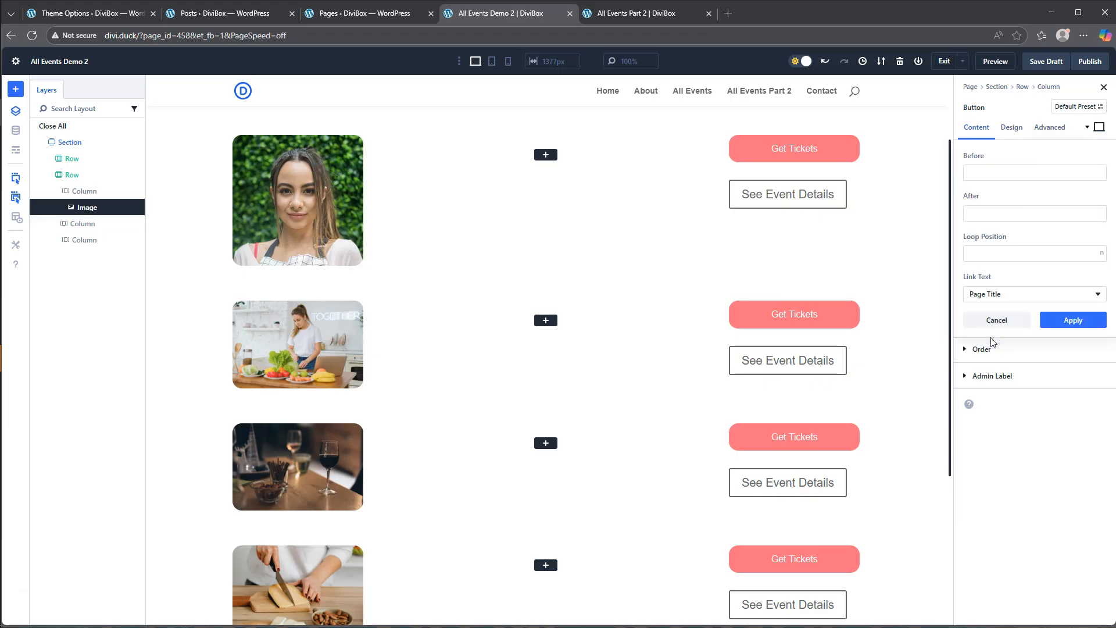
left_click(1070, 319)
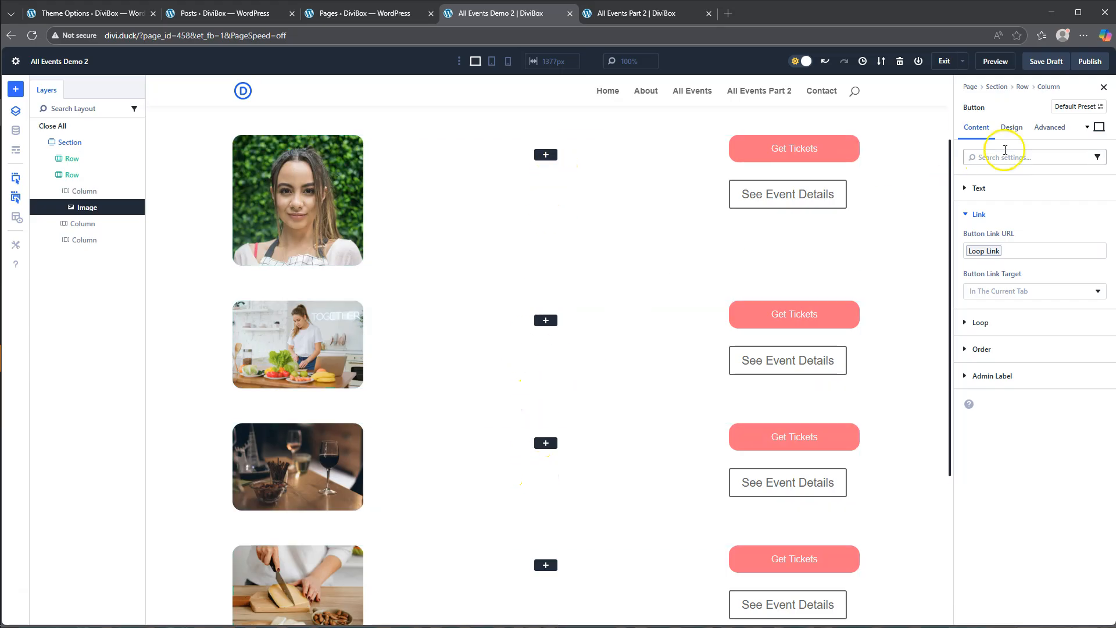
- Center the See Event Details button within its column
left_click(1011, 127)
left_click(990, 188)
left_click(992, 224)
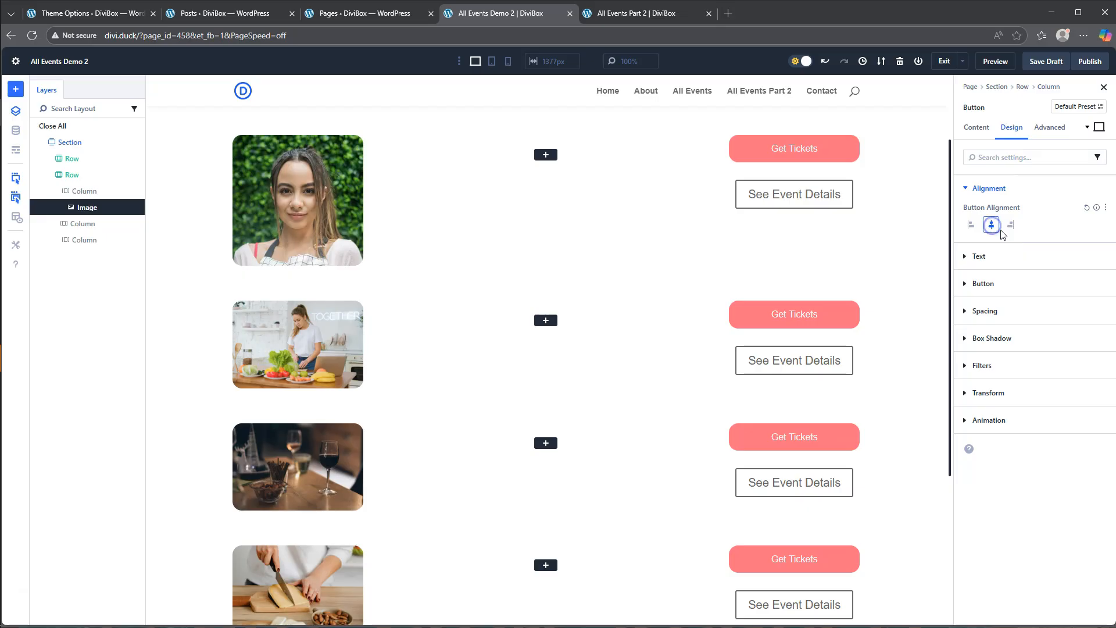
- Enable custom styles for the See Event Details button and set its background color to FFFFFF
left_click(987, 285)
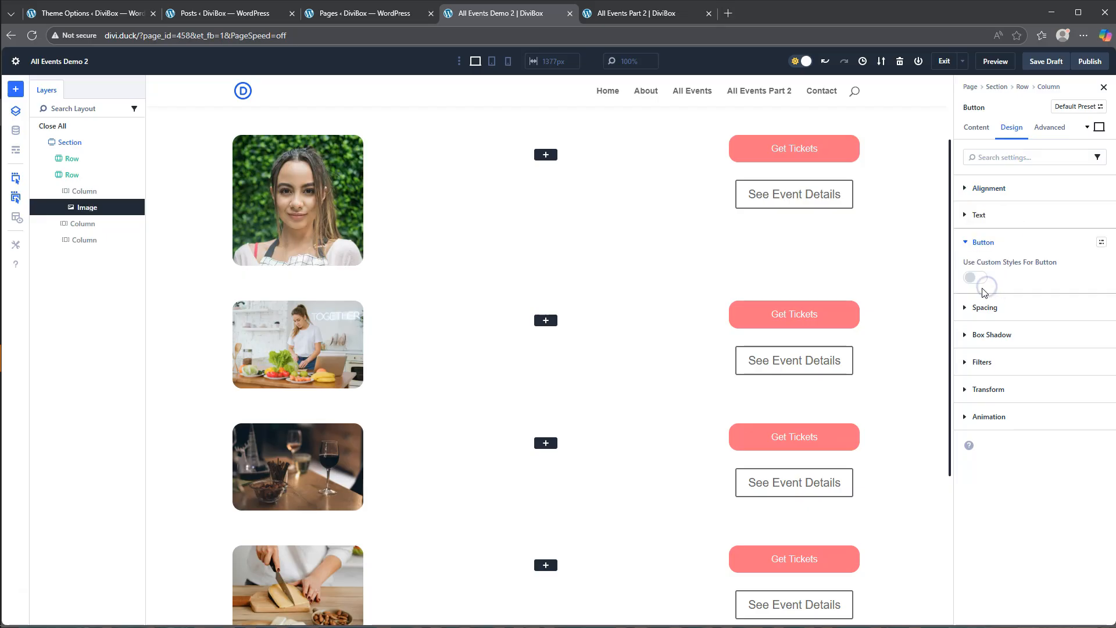
left_click(977, 279)
left_click(996, 306)
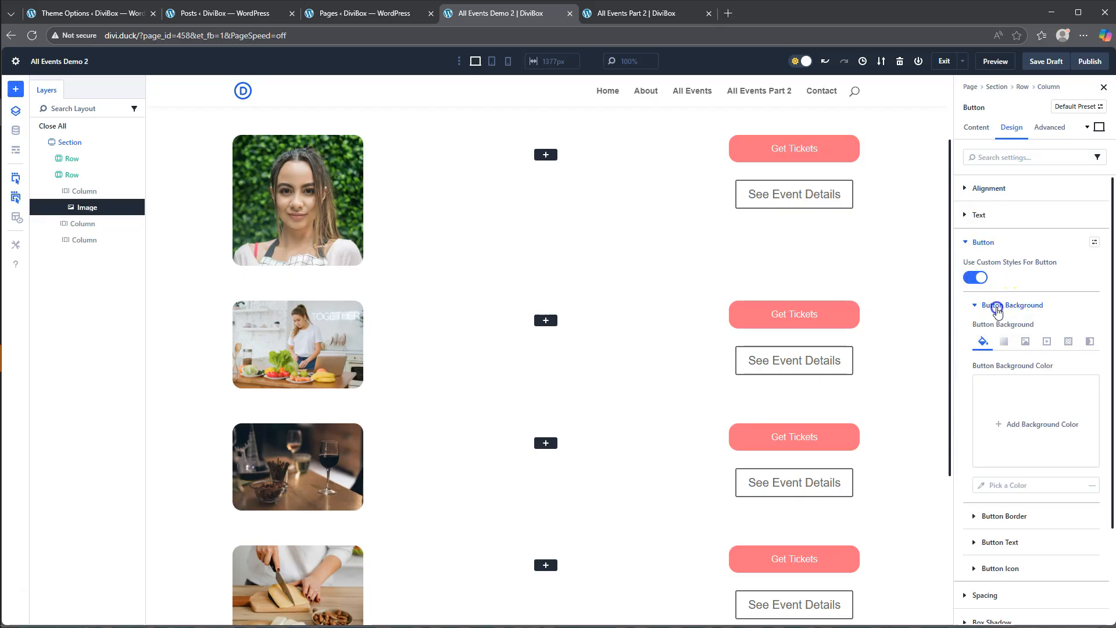
left_click(1030, 424)
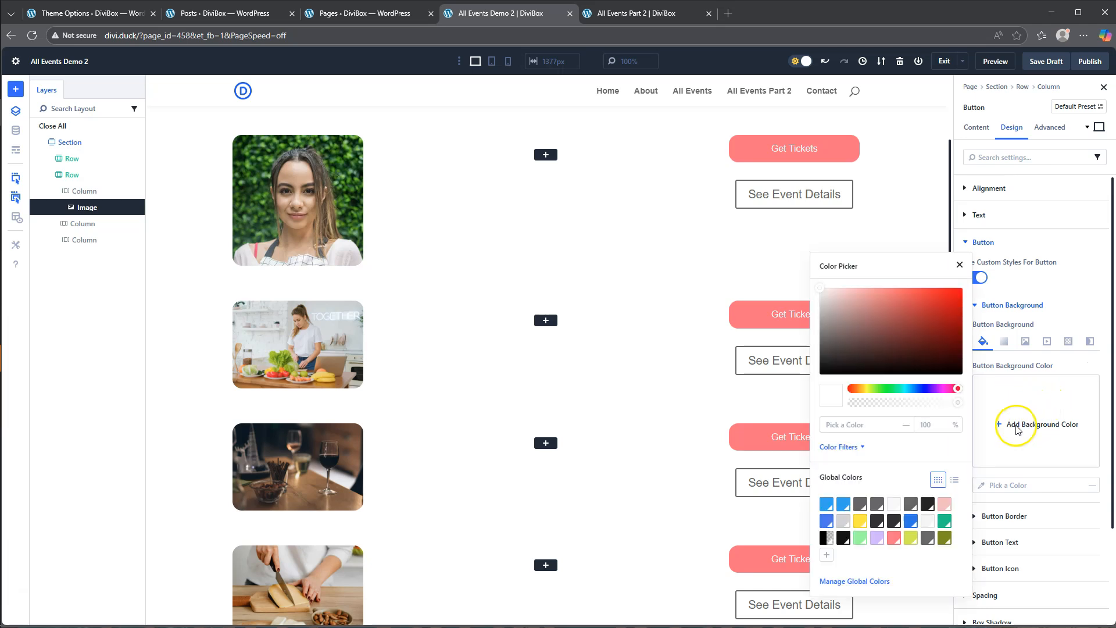
left_click(853, 425)
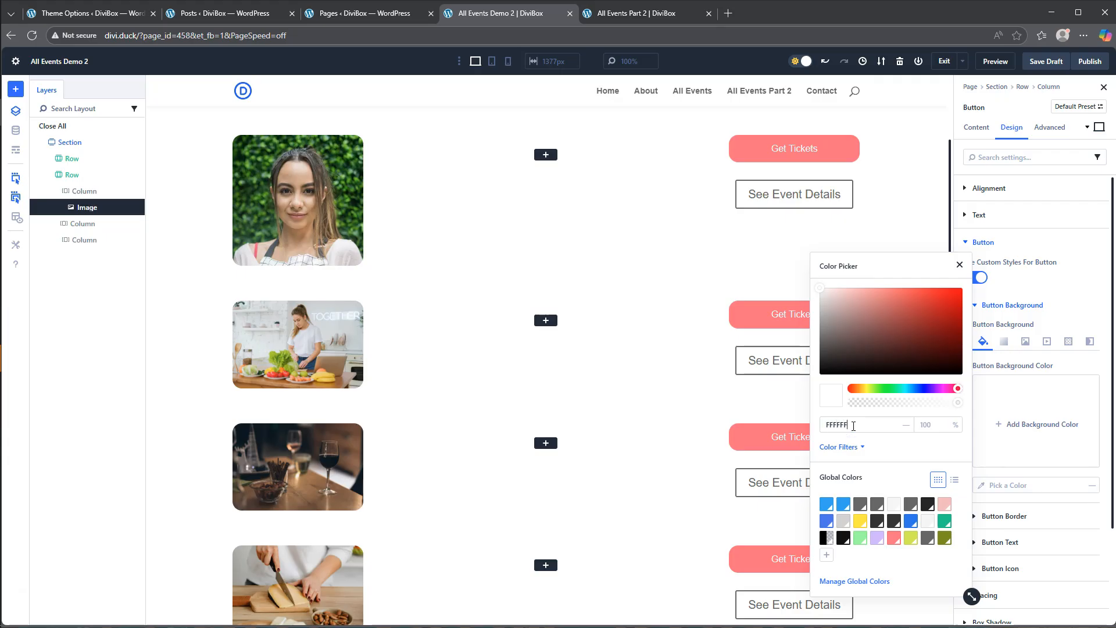
left_click(898, 445)
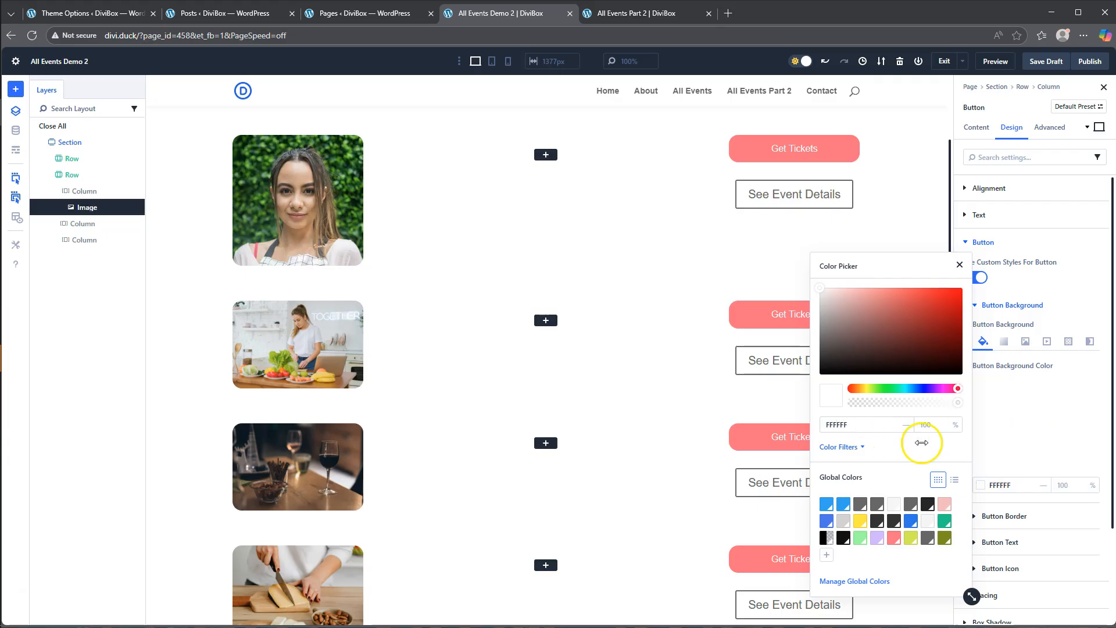
left_click(960, 266)
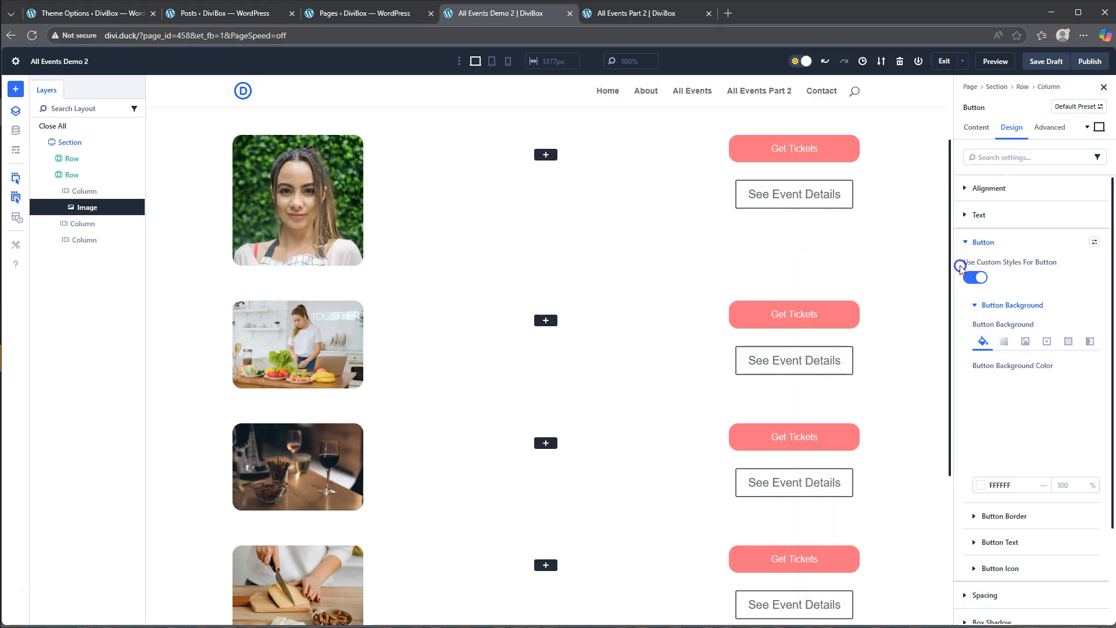
- Set the See Event Details button's border width to 0 px
left_click(1012, 515)
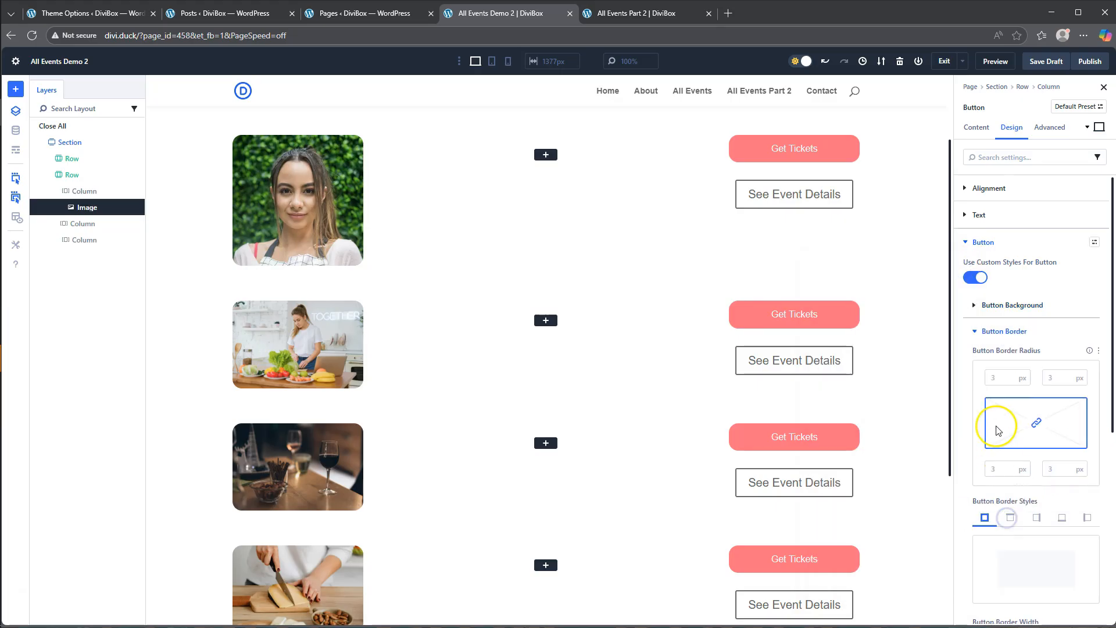
scroll(998, 430, "down", 3)
left_click(988, 468)
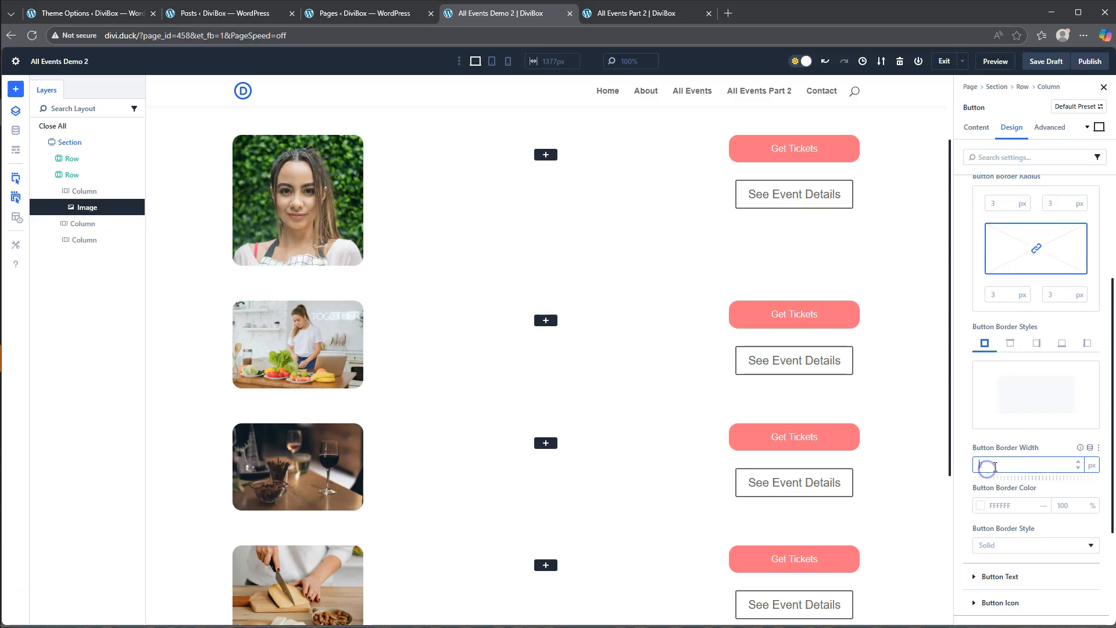
type("0")
left_click(969, 468)
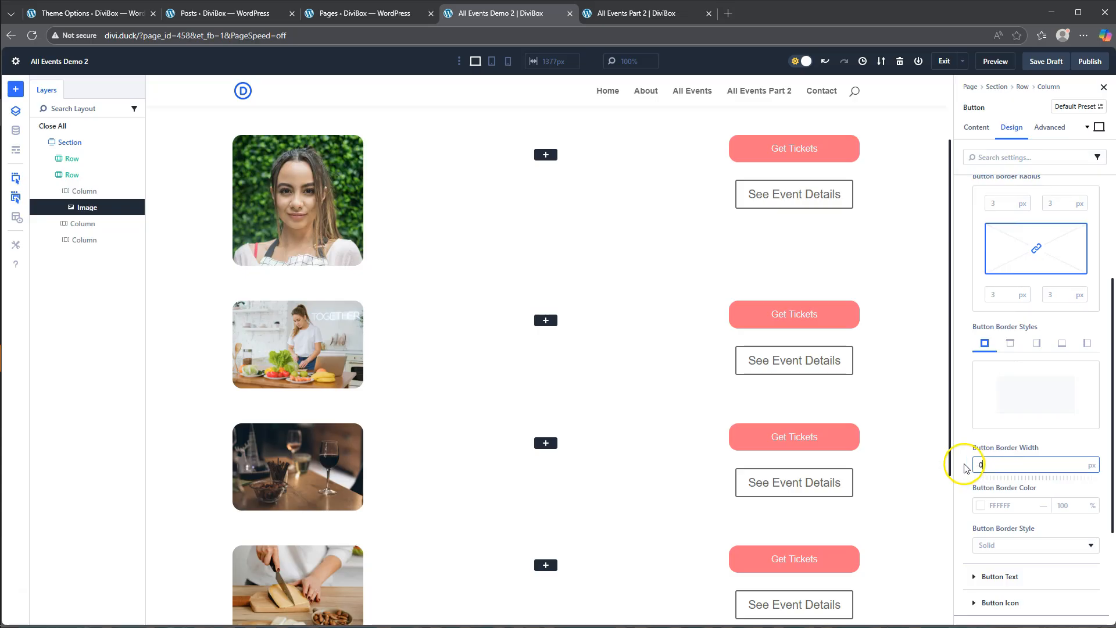
- Apply the global Body Text Color to the See Event Details button's text
scroll(965, 468, "down", 3)
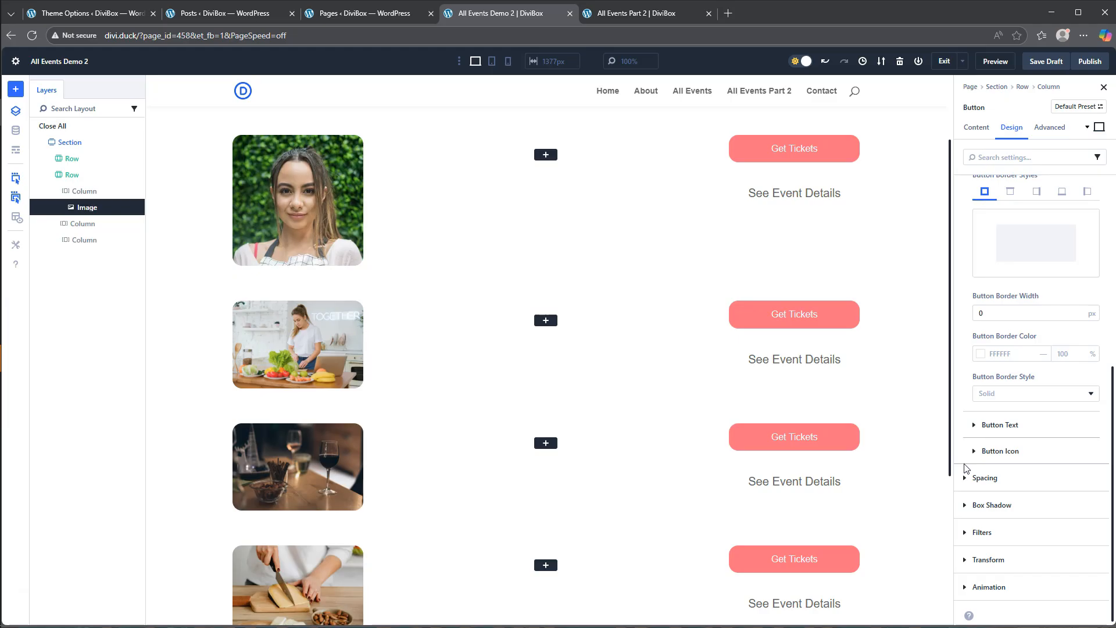
left_click(989, 428)
left_click(1004, 283)
scroll(994, 302, "up", 3)
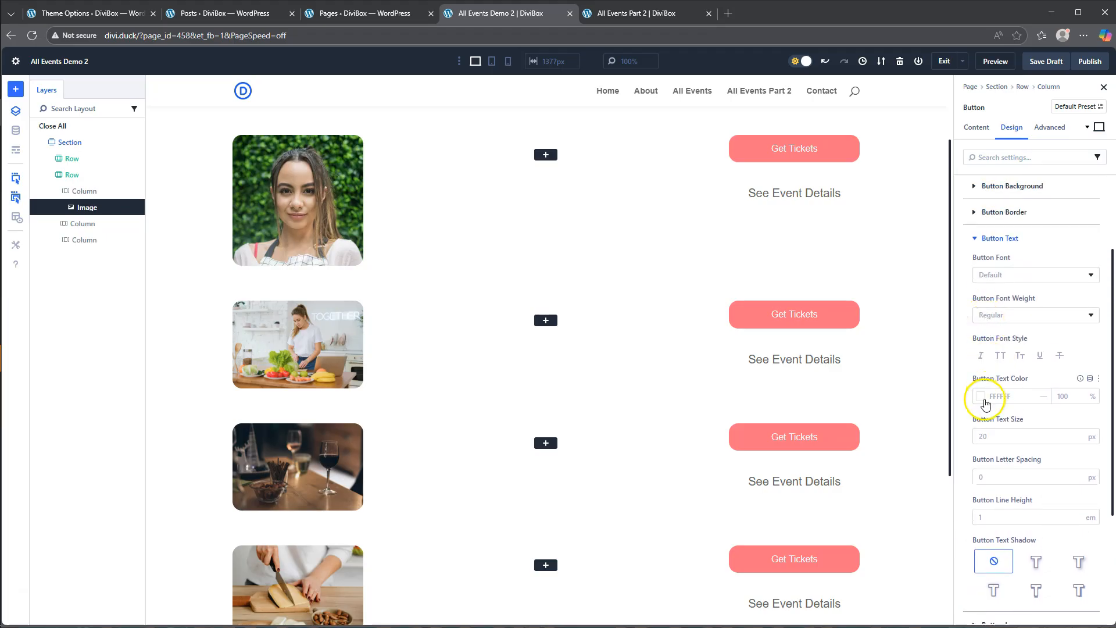
left_click(981, 398)
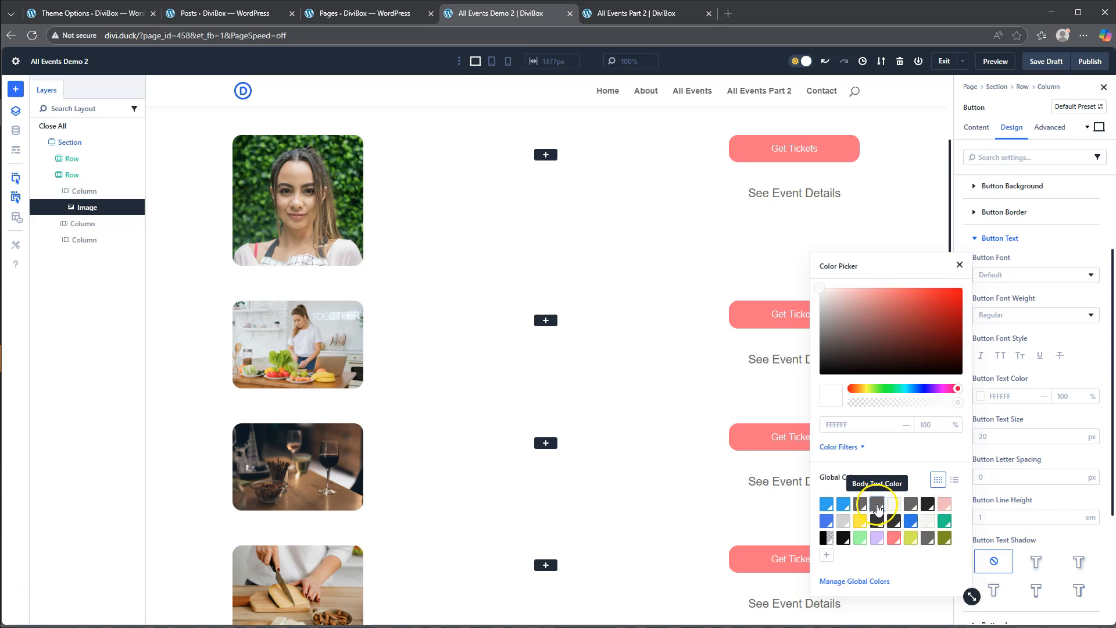
left_click(877, 505)
- Set the See Event Details button's text size, trying 12 px before settling on 14 px
left_click(991, 436)
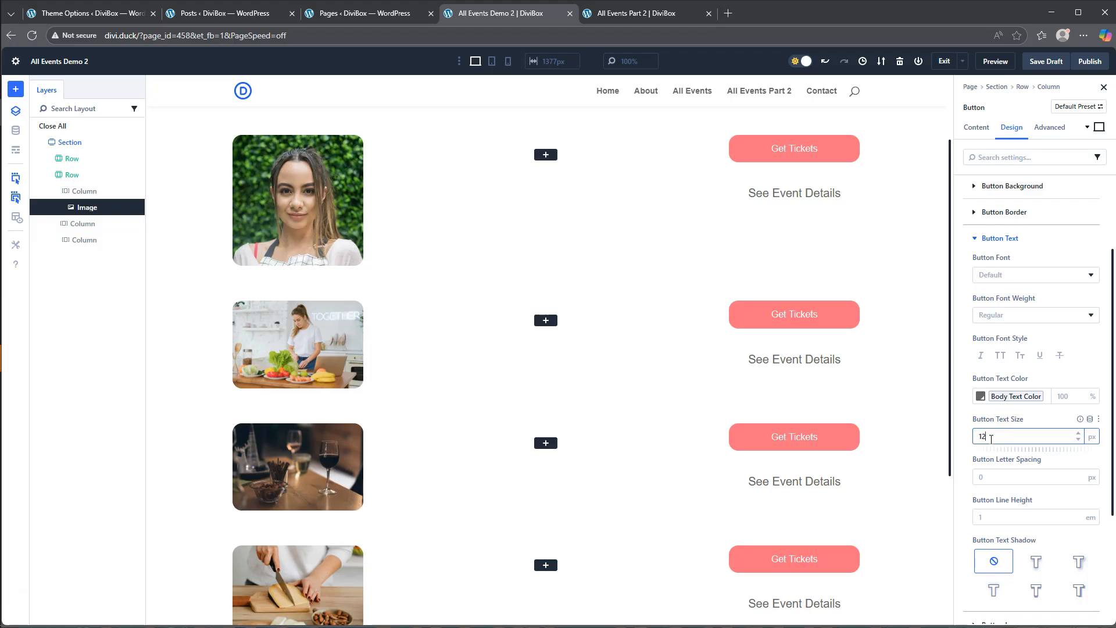
type("12")
left_click(960, 438)
left_click(983, 436)
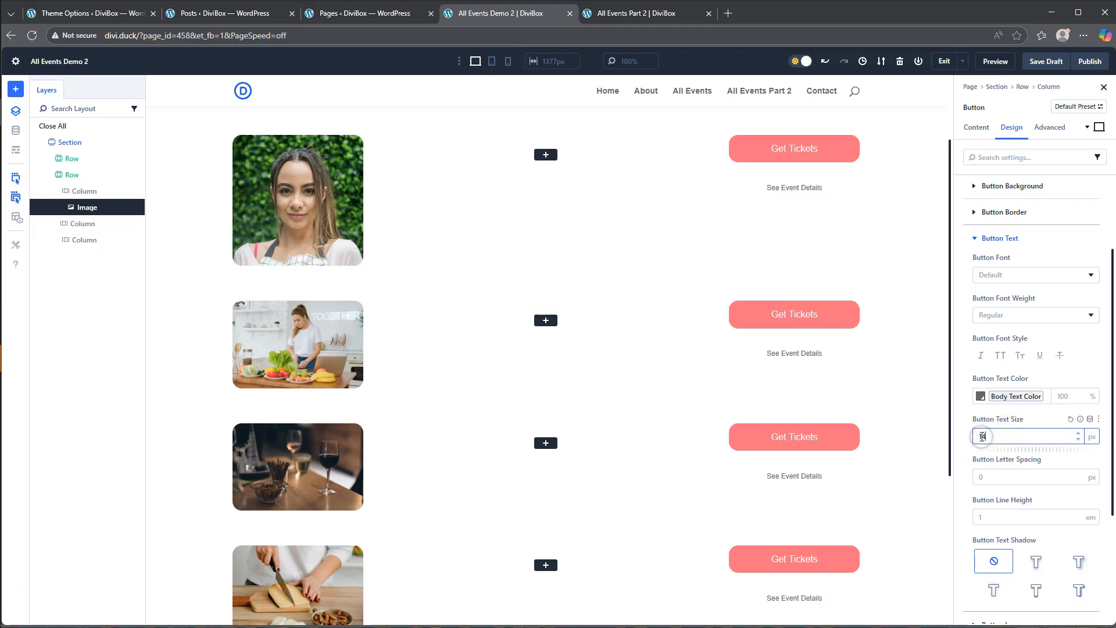
type("14")
left_click(965, 439)
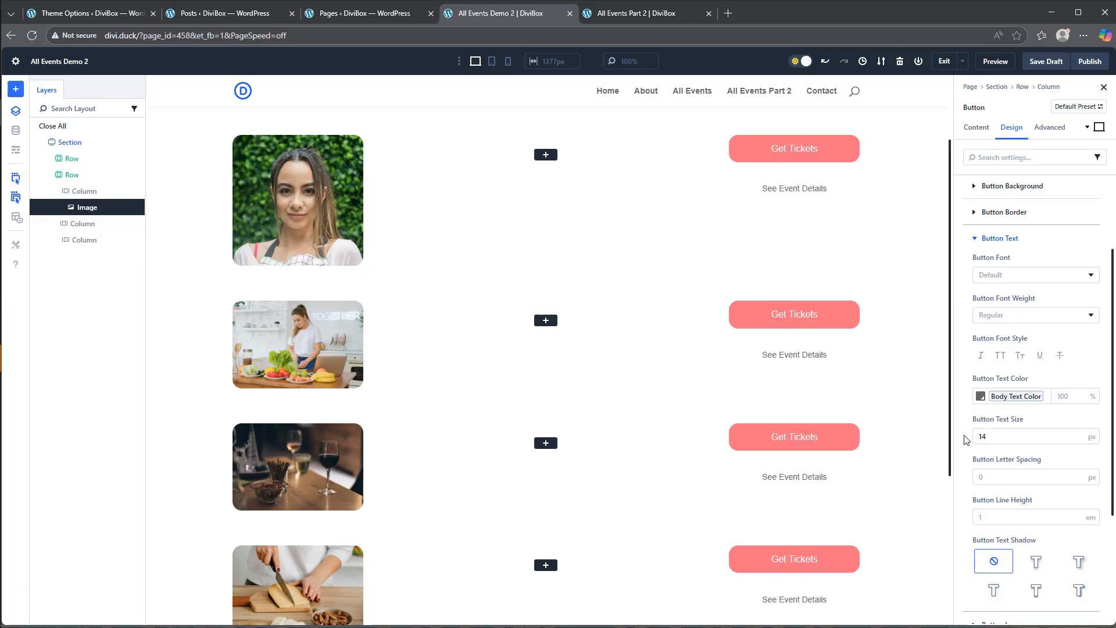
- Disable the See Event Details button's show-icon-on-hover-only option and turn off its button icon
scroll(958, 490, "down", 3)
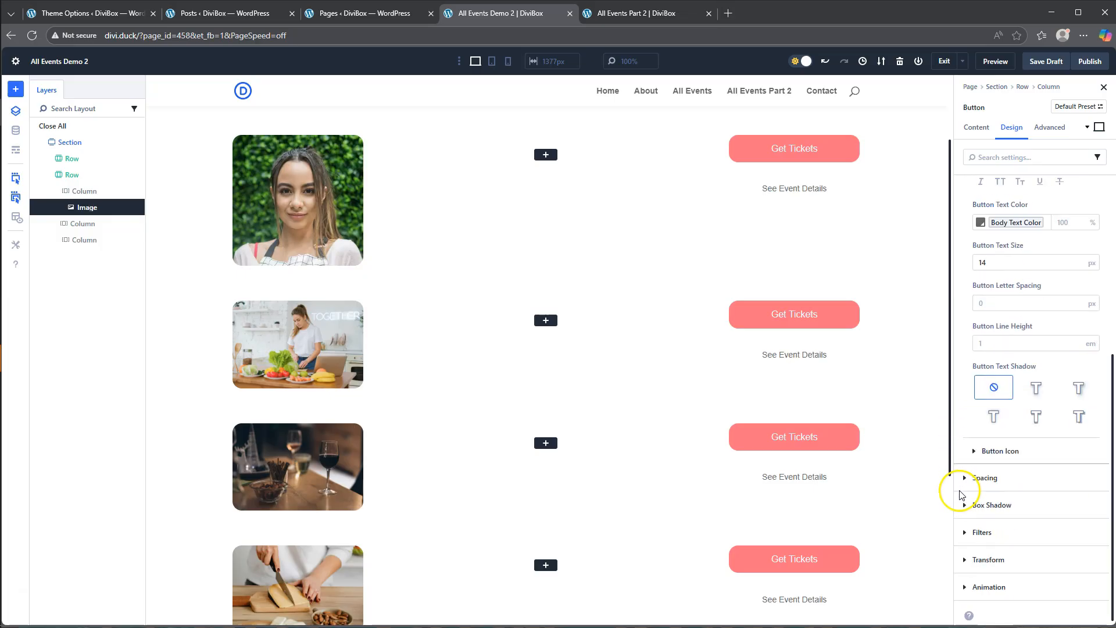
left_click(985, 478)
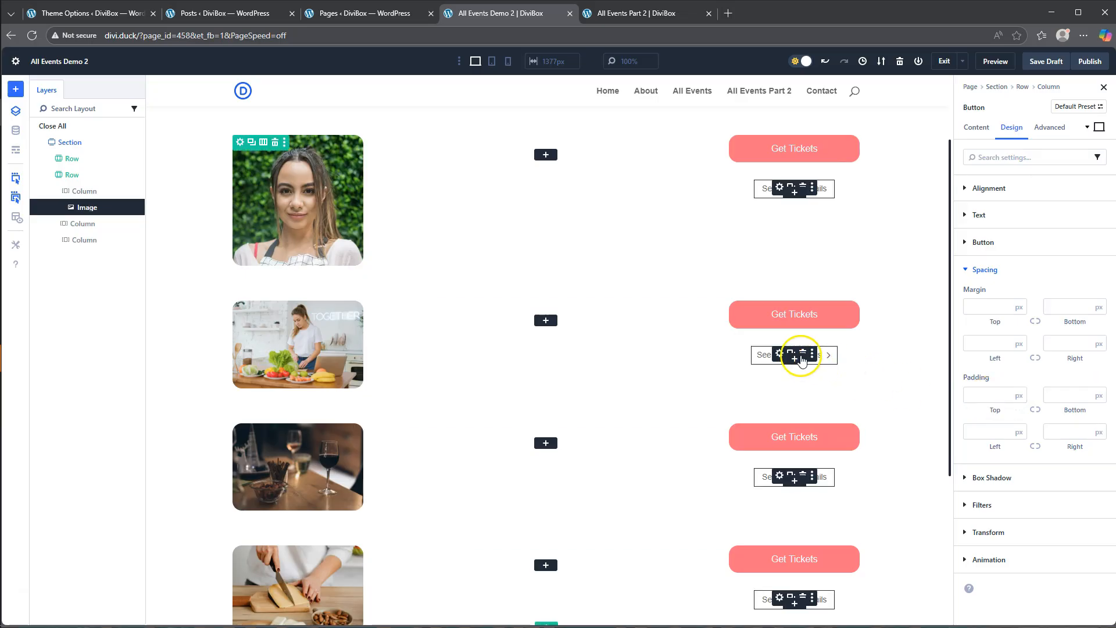
left_click(983, 242)
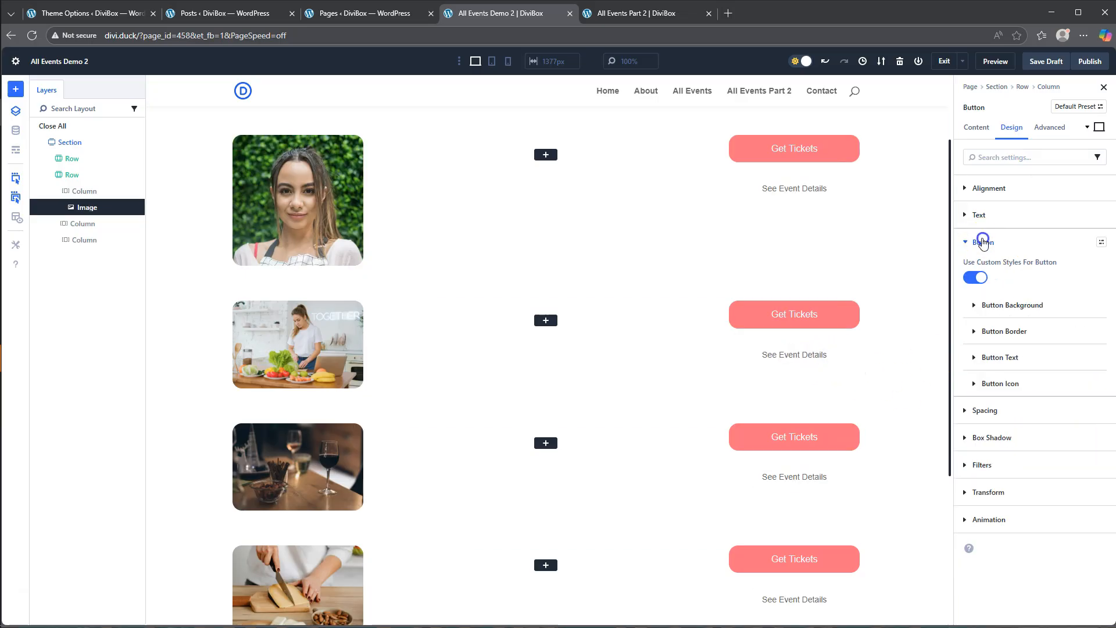
left_click(998, 385)
scroll(992, 461, "down", 3)
left_click(986, 522)
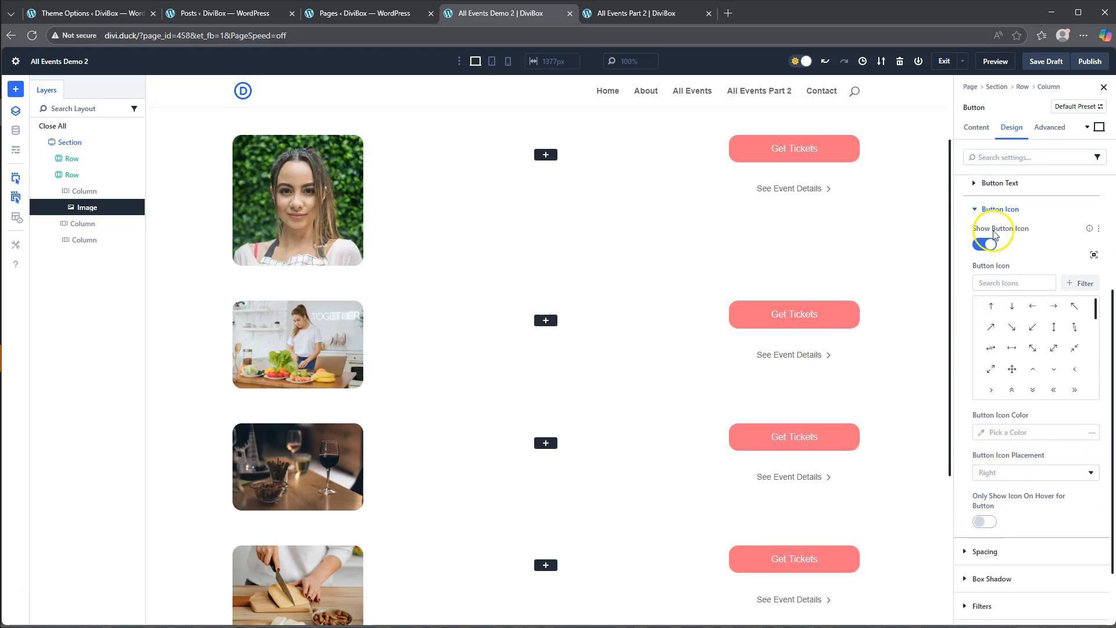
left_click(986, 245)
left_click(985, 243)
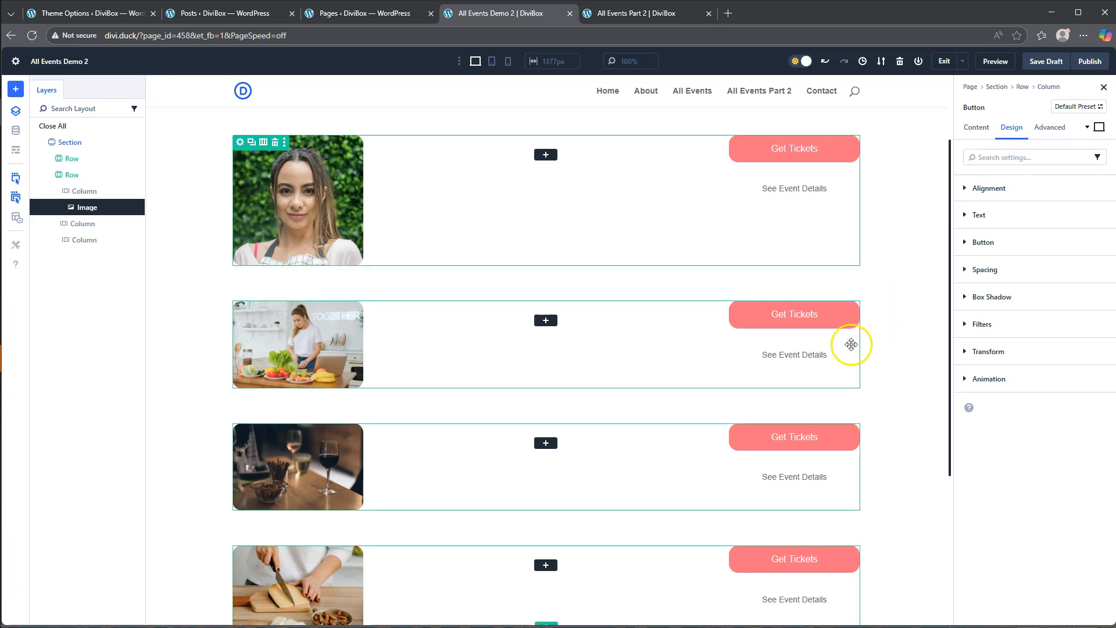
- Justify the content of the looped row's third column to Center and set its vertical gap to 5 px
left_click(614, 303)
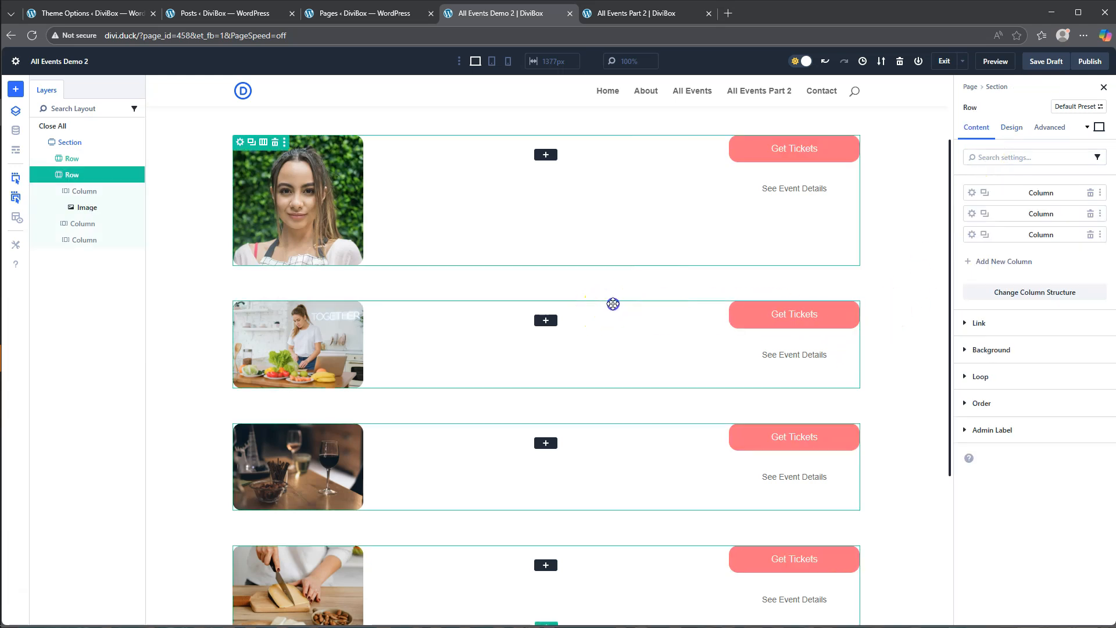
left_click(972, 234)
left_click(1012, 126)
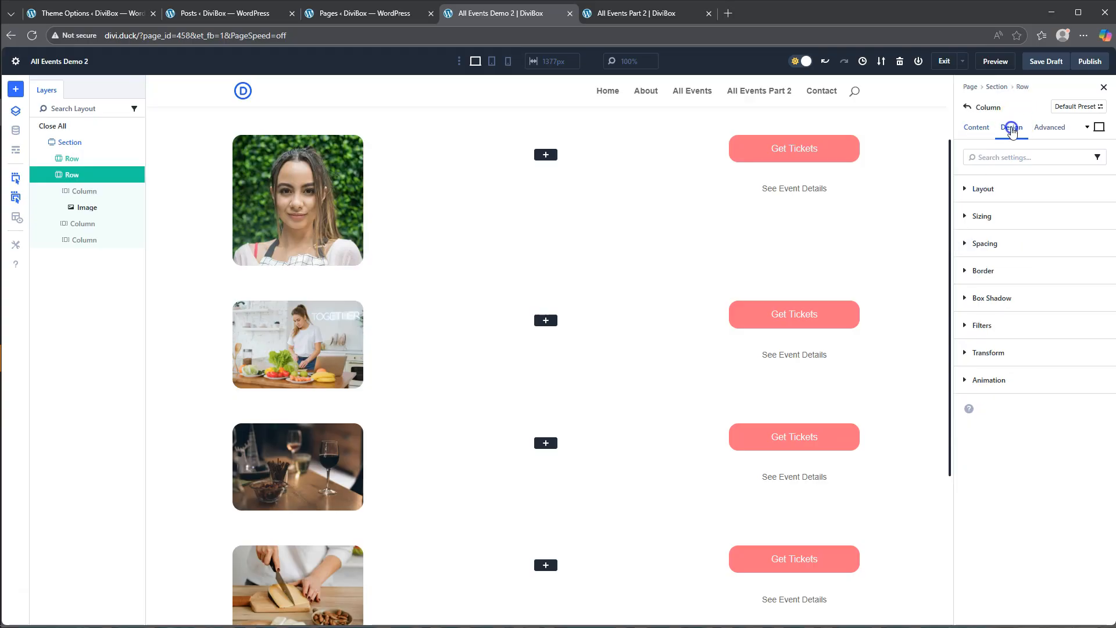
left_click(984, 189)
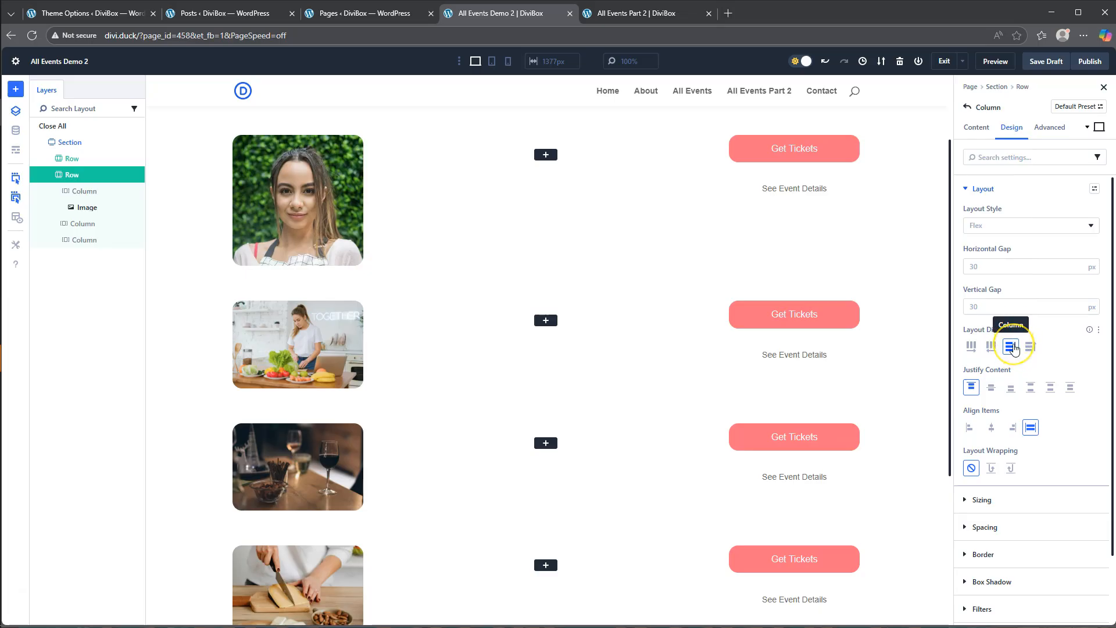
left_click(991, 388)
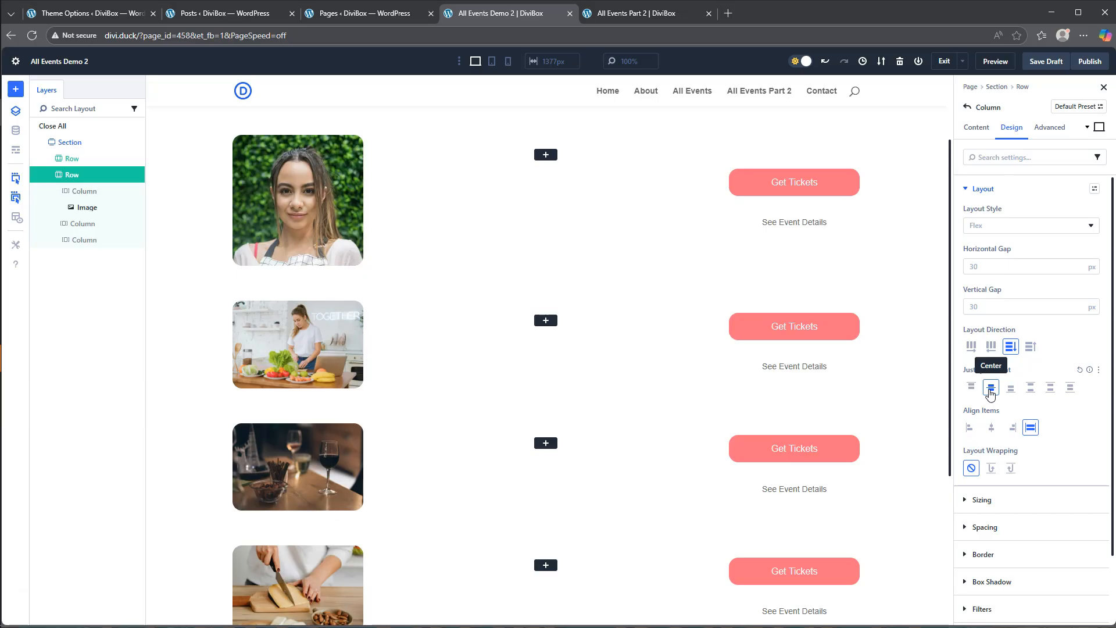
left_click(984, 306)
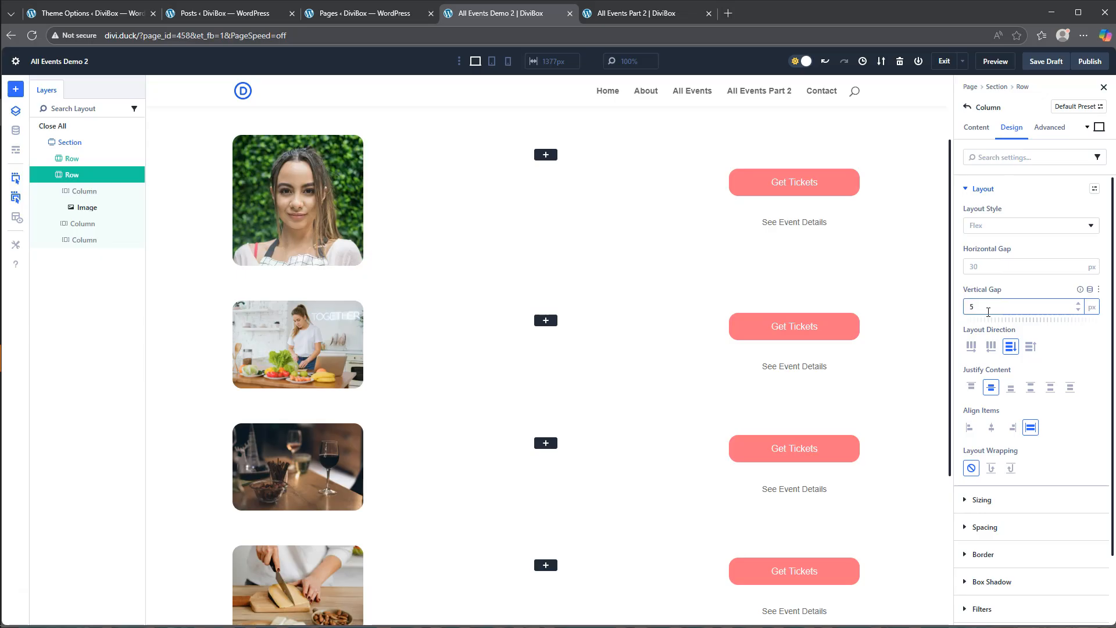
left_click(959, 303)
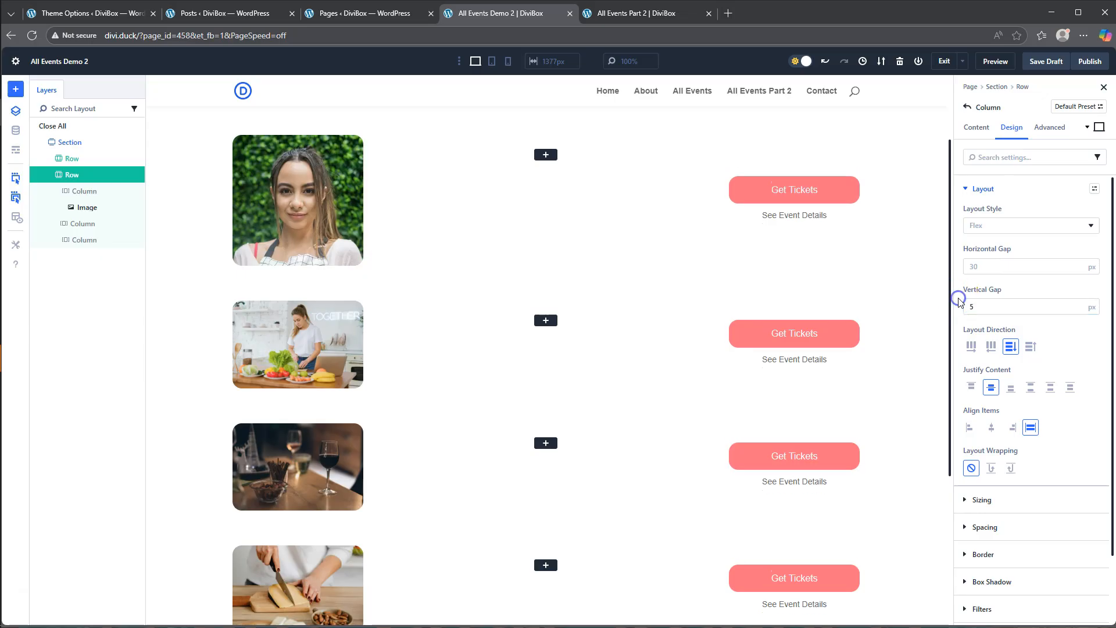
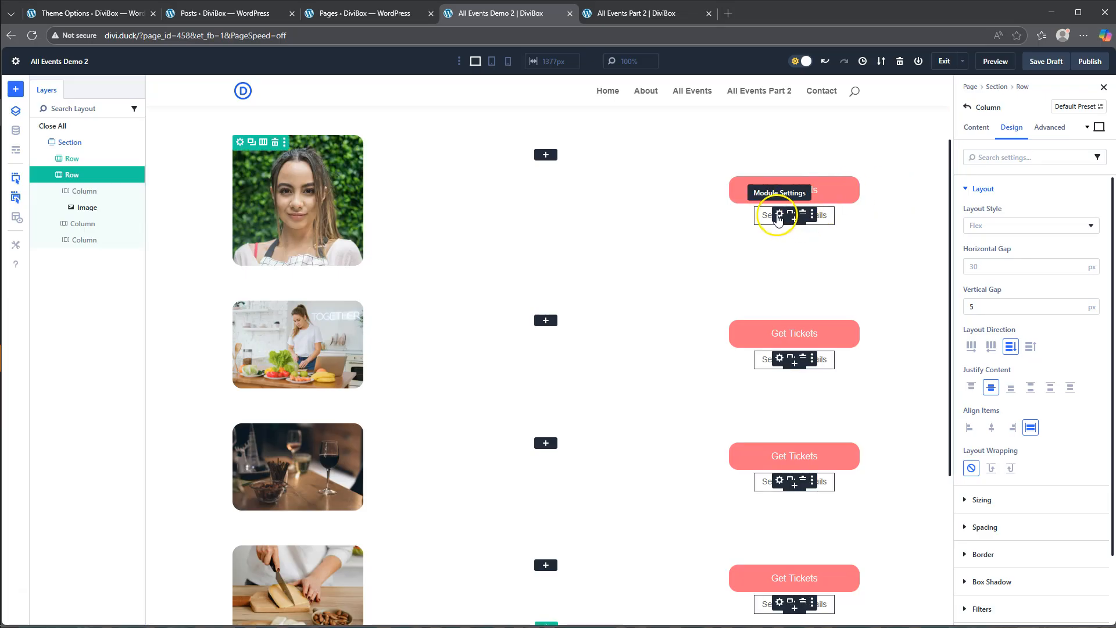
- Review the See Event Details button's text styling settings against the same button on the All Events Part 2 page
left_click(778, 214)
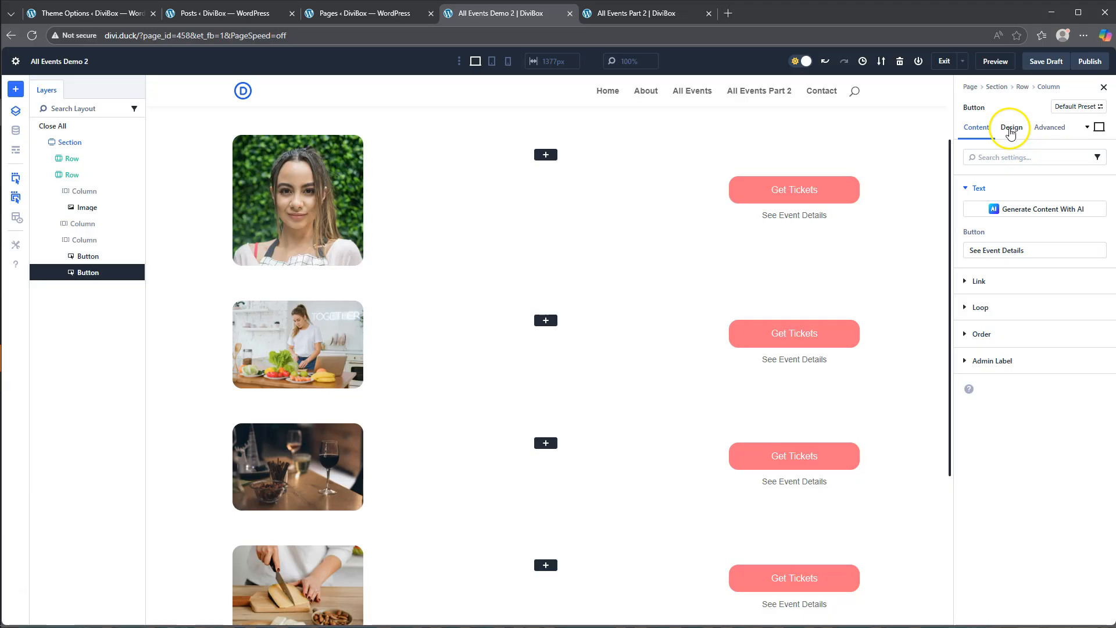
left_click(1010, 129)
left_click(980, 216)
left_click(980, 215)
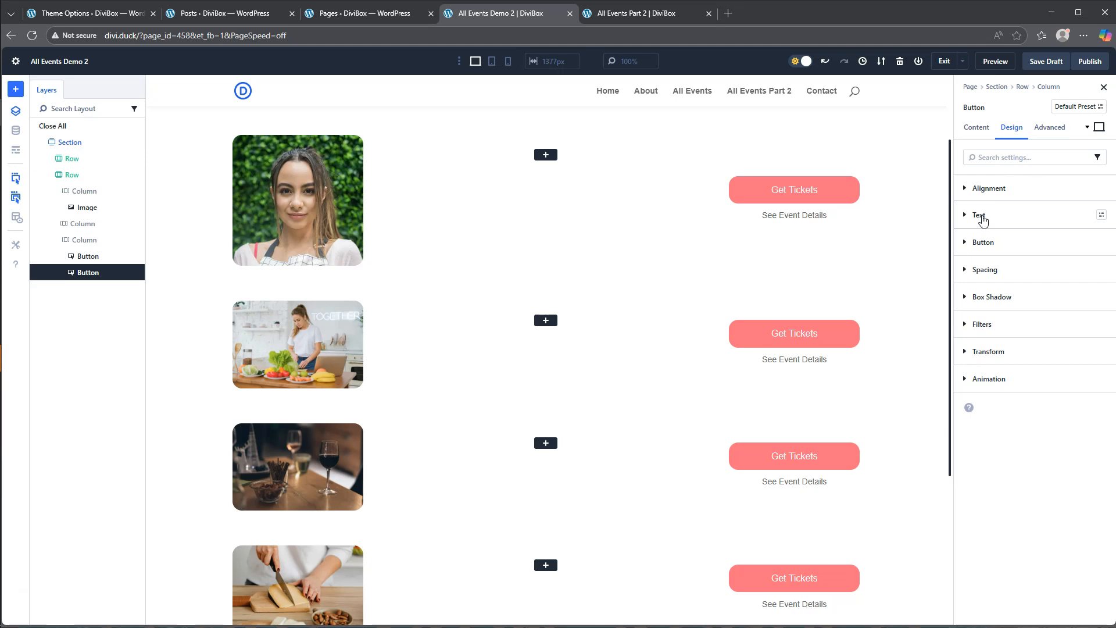
left_click(984, 244)
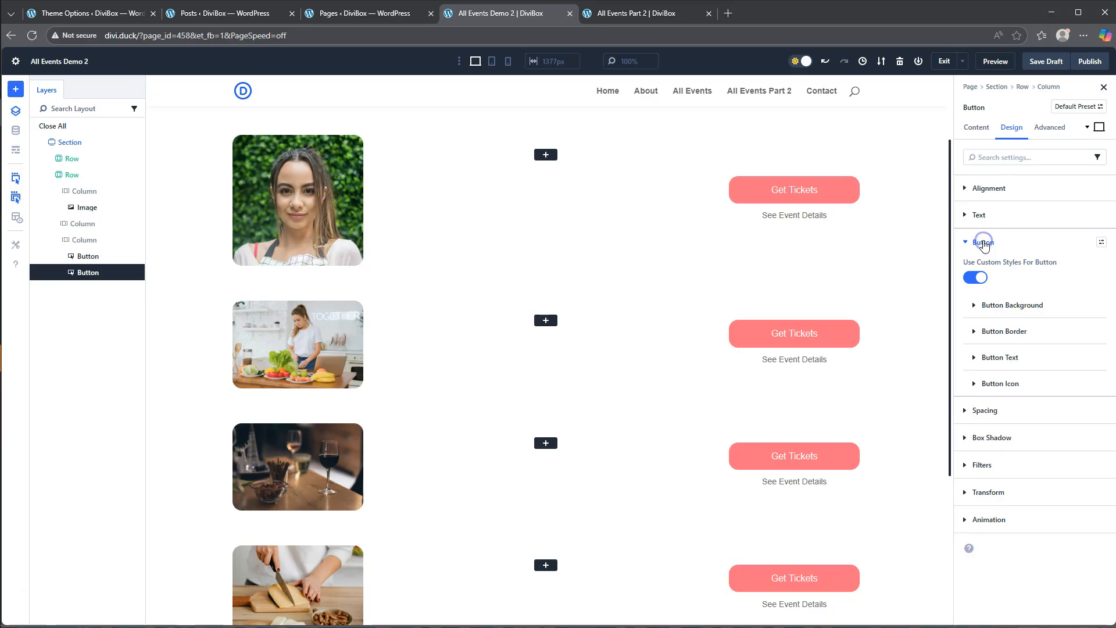
left_click(981, 357)
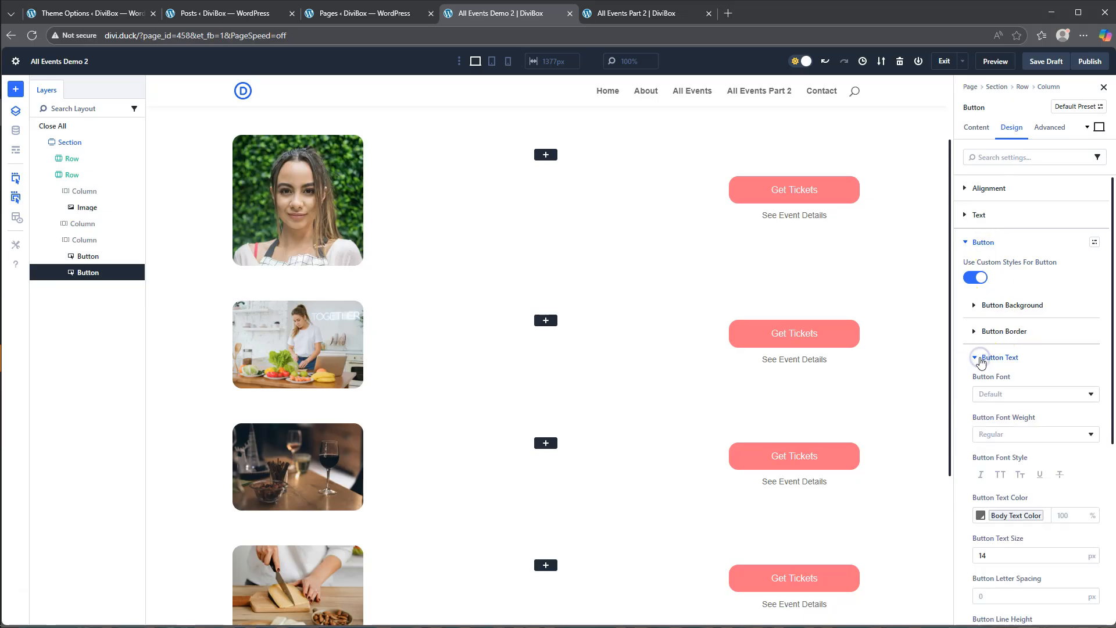
left_click(980, 358)
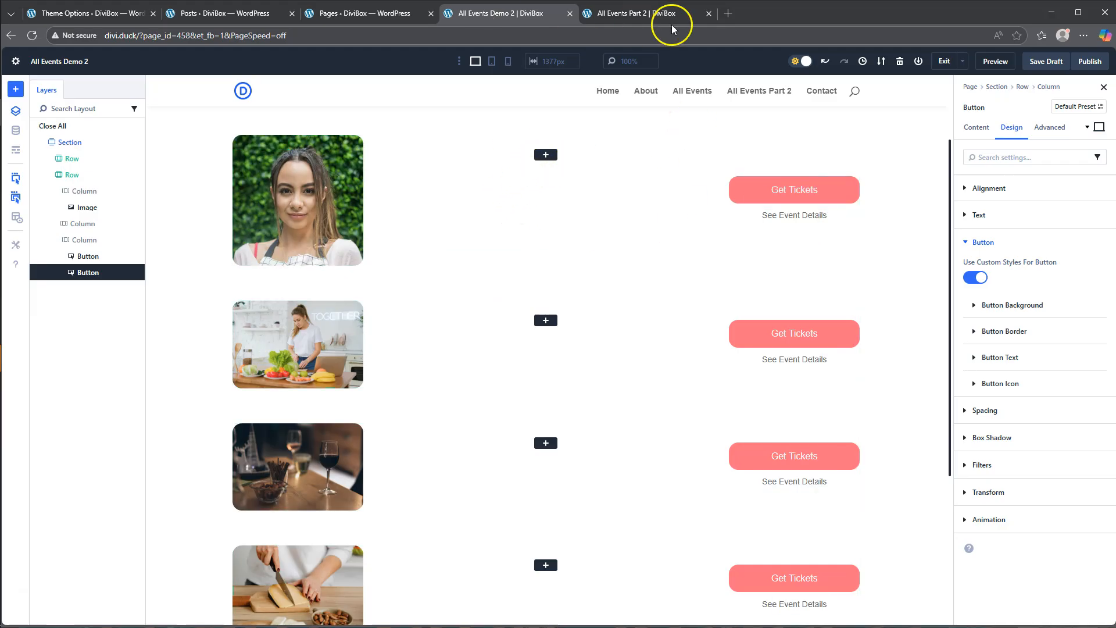
left_click(646, 14)
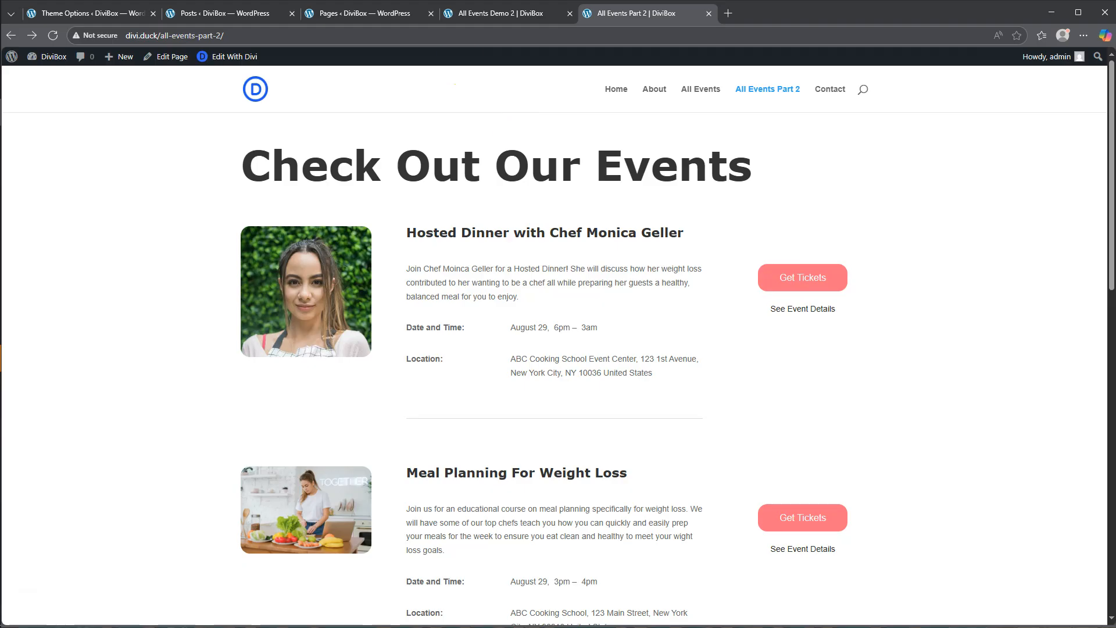
left_click(493, 15)
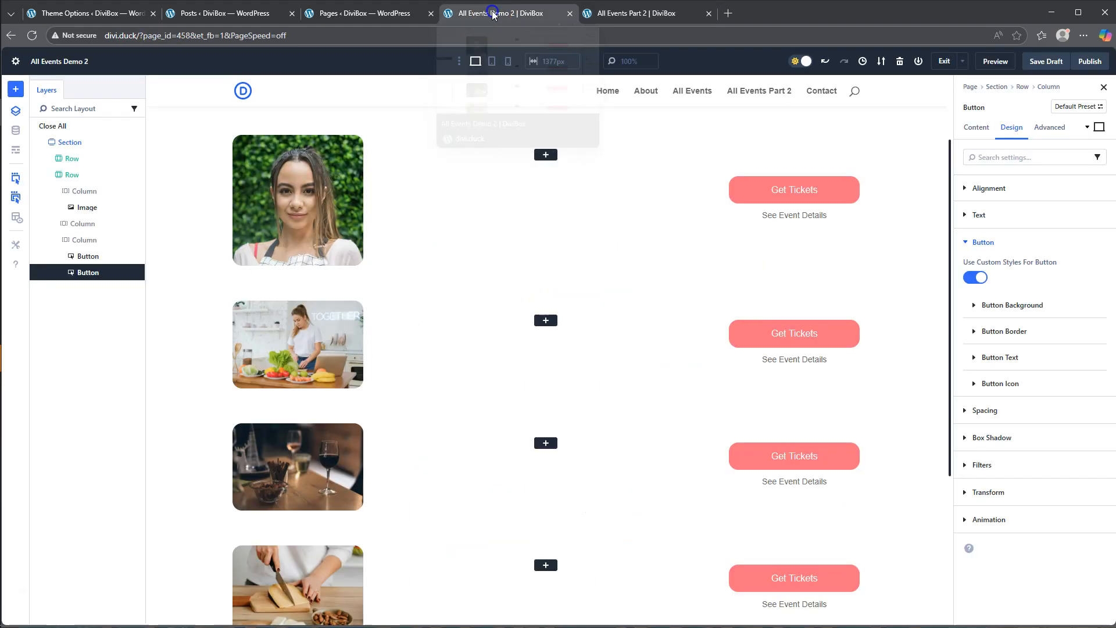
- Add a Text module to the looped row's second column and fill its body with the Loop Post Title
left_click(542, 152)
scroll(627, 360, "down", 5)
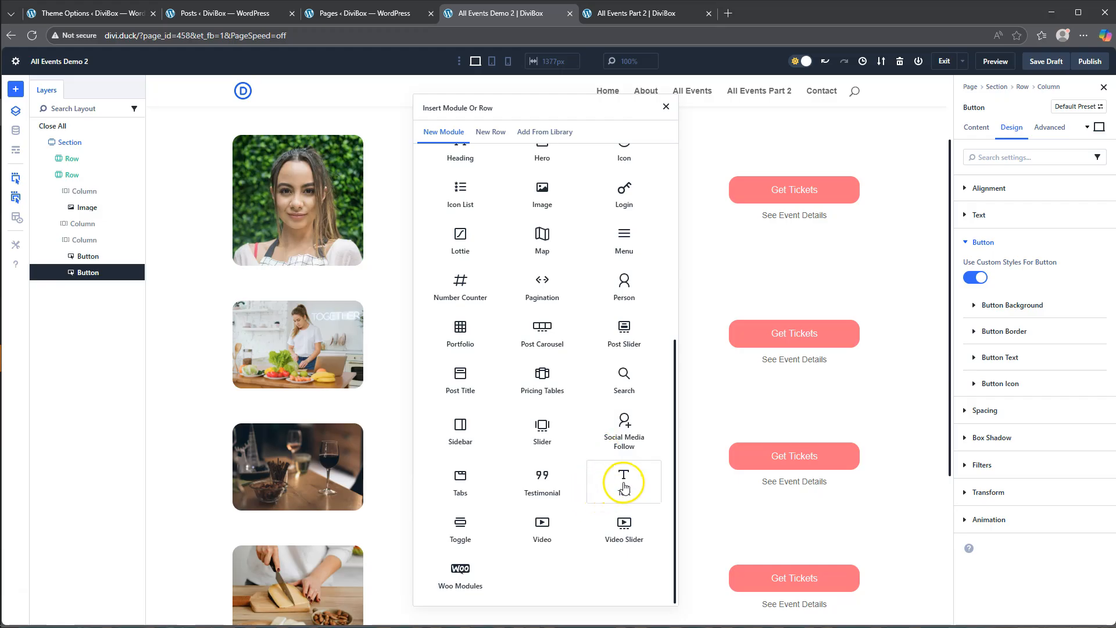
left_click(601, 496)
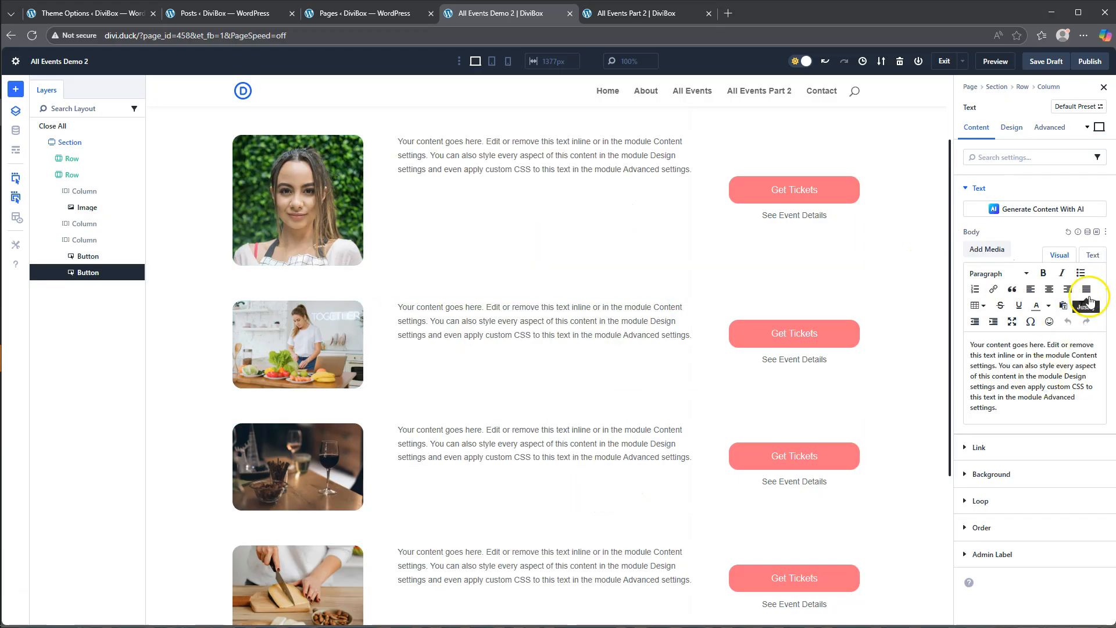
left_click(1088, 231)
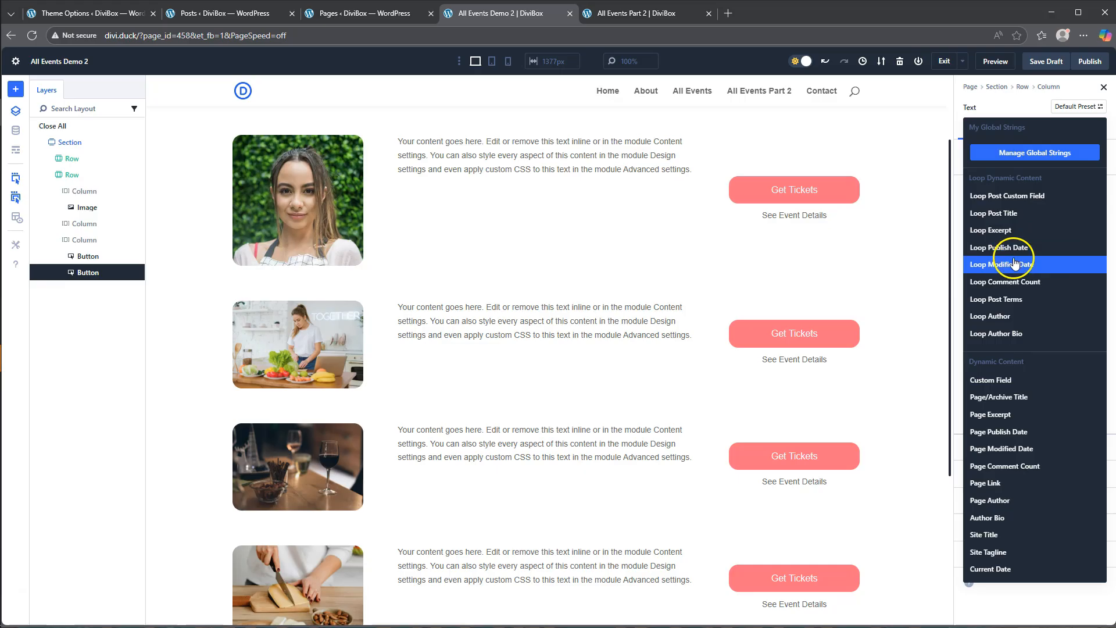
left_click(1004, 215)
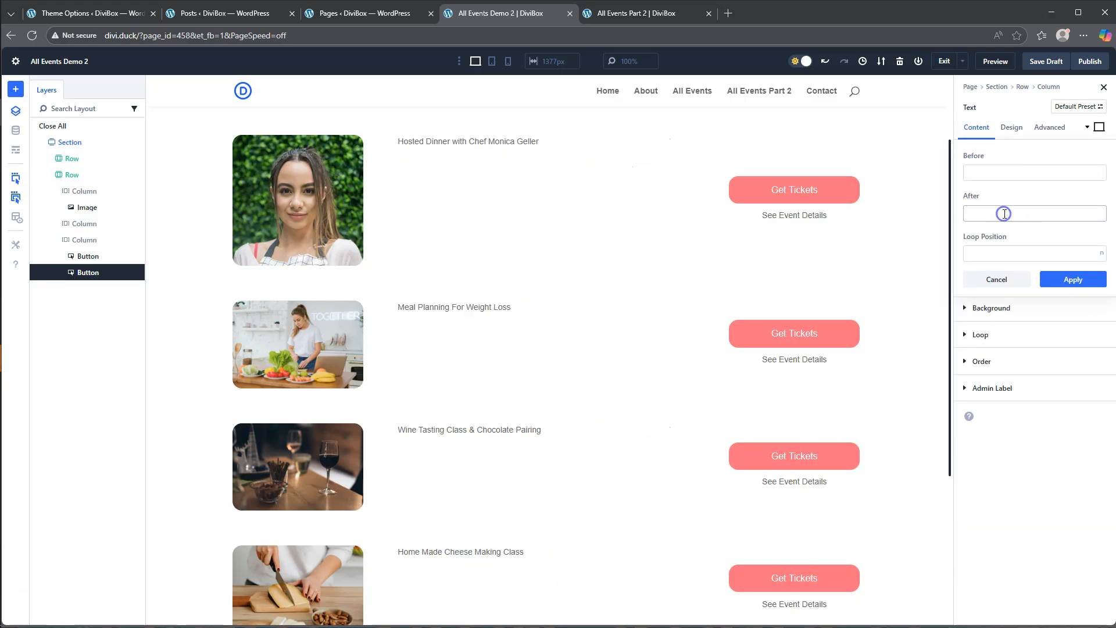
- Wrap the dynamic post title in <h3> before and </h3> after, and apply it
left_click(981, 176)
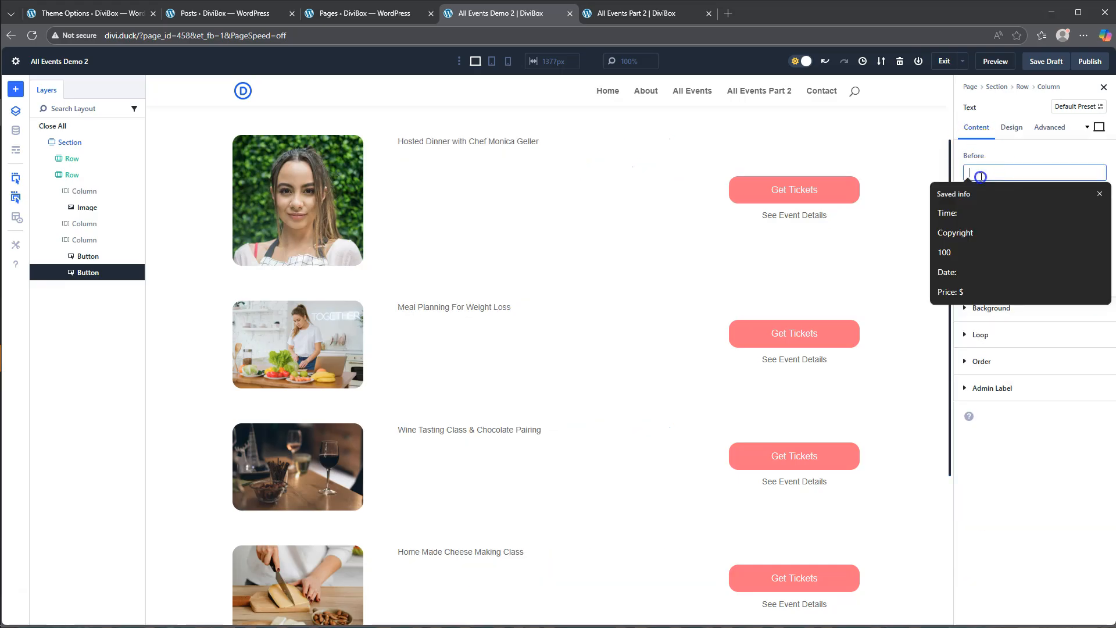
type("<")
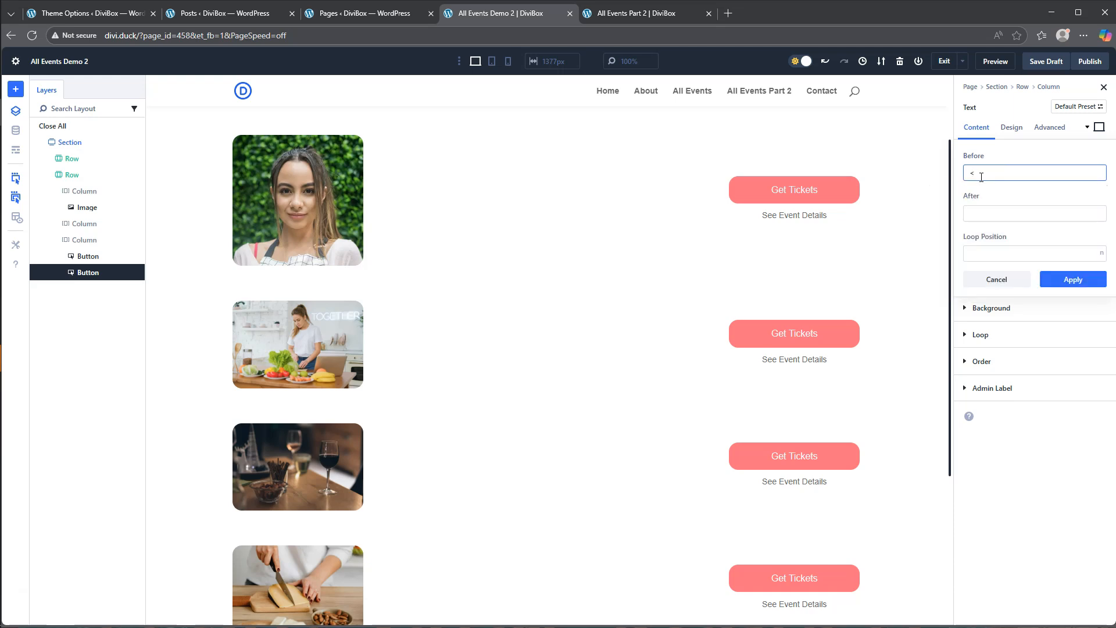
type("h3>")
key("Tab")
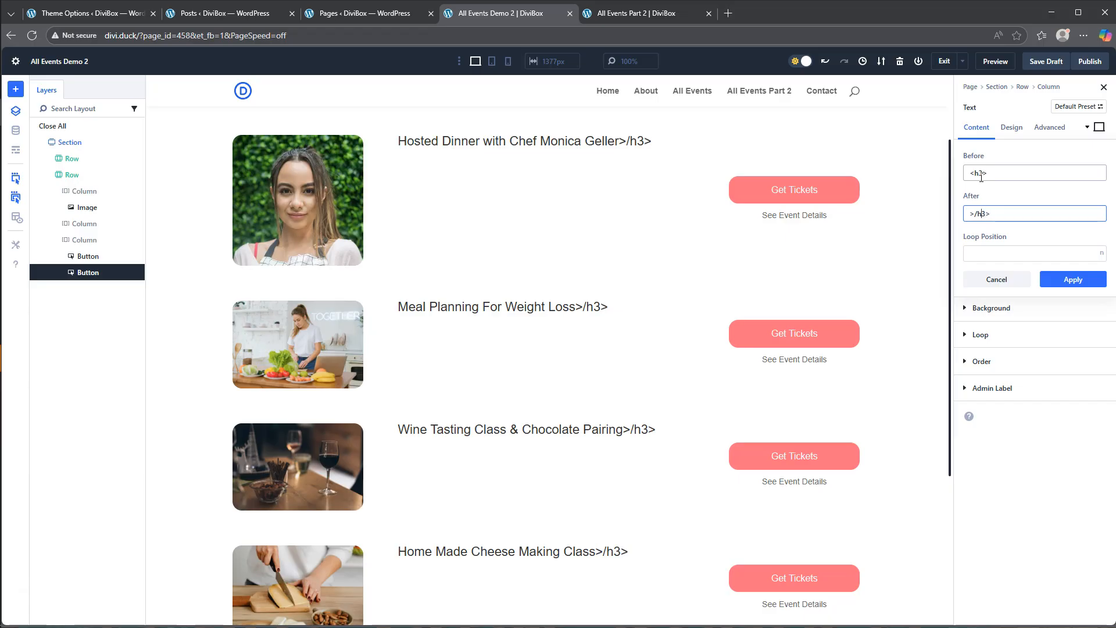
type("<")
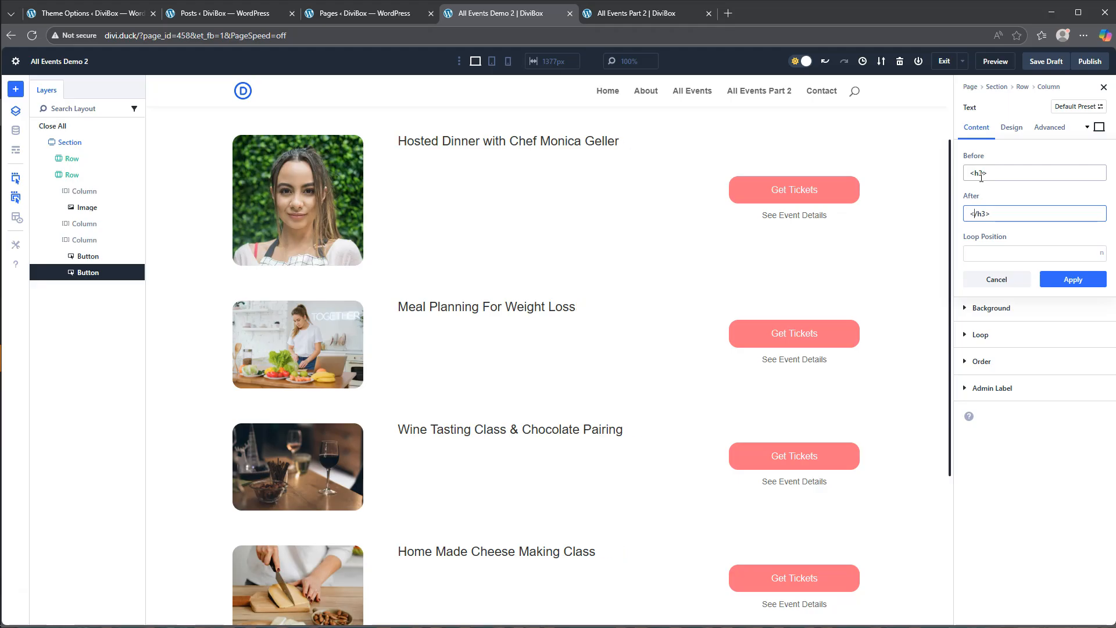
left_click(1074, 279)
- Set the event title's H3 heading font weight to Semi Bold
left_click(1017, 136)
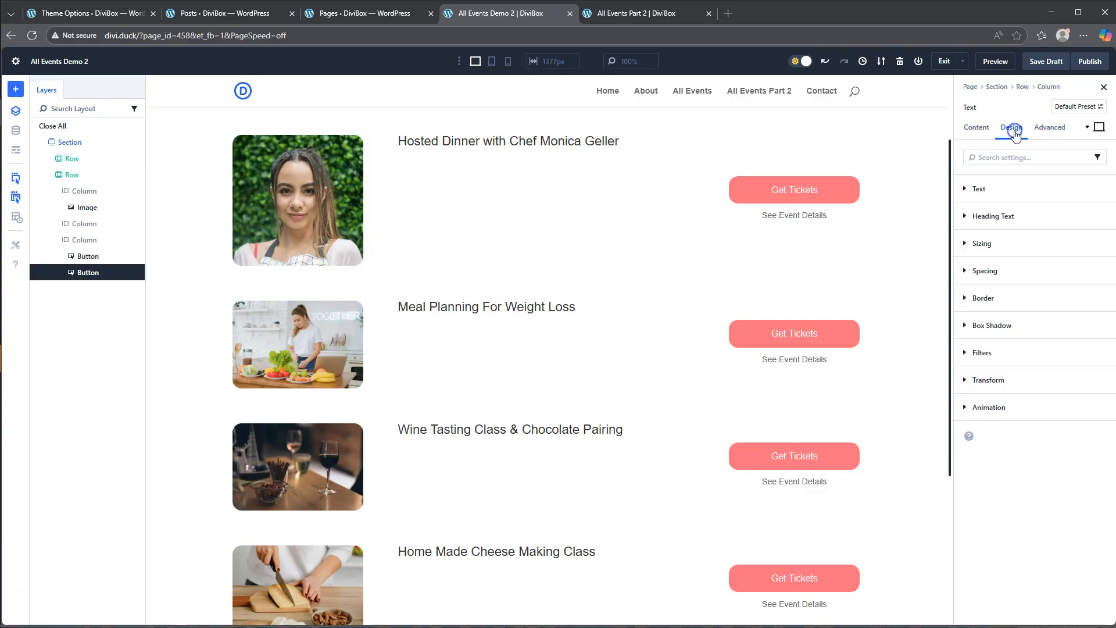
left_click(988, 216)
left_click(1019, 237)
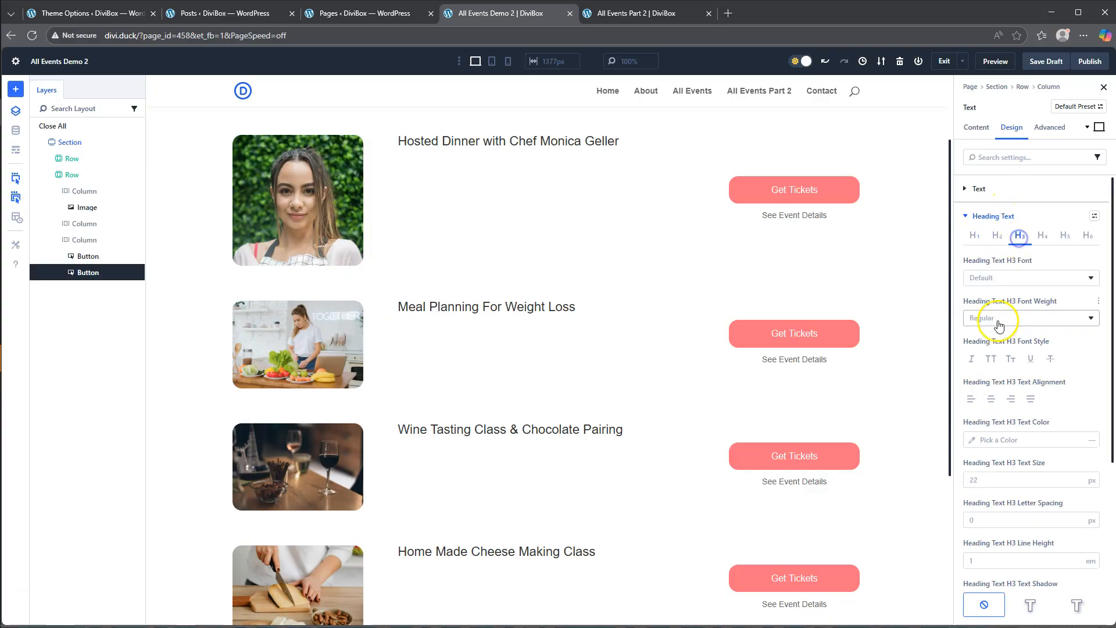
left_click(998, 318)
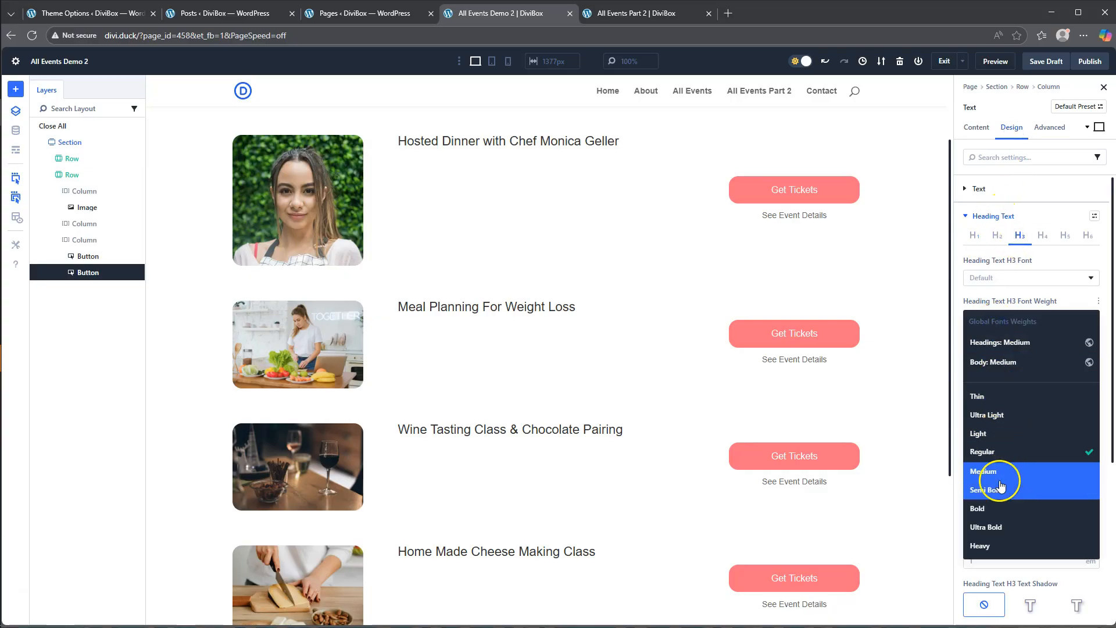
left_click(1000, 490)
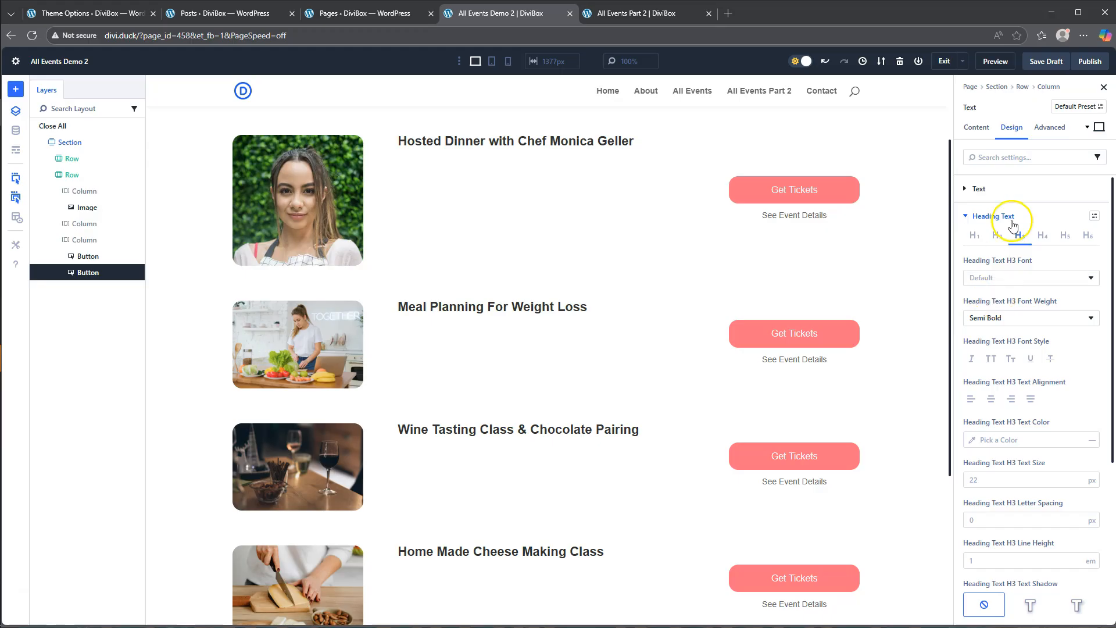
- Add a second Text module below the event title and fill its body with the Loop Excerpt
left_click(636, 14)
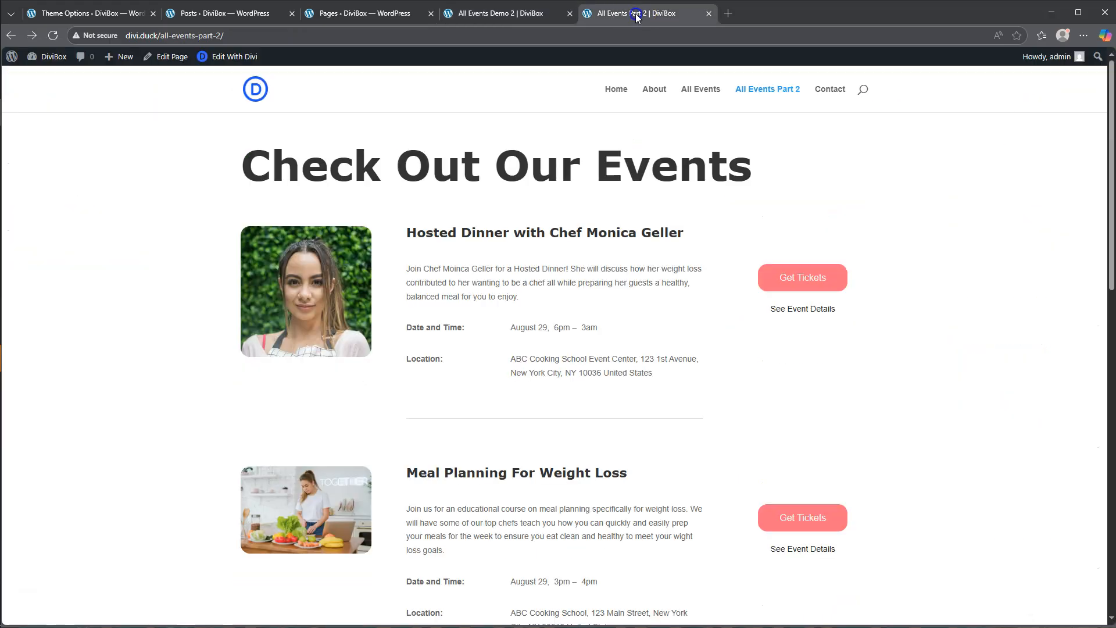
left_click(478, 12)
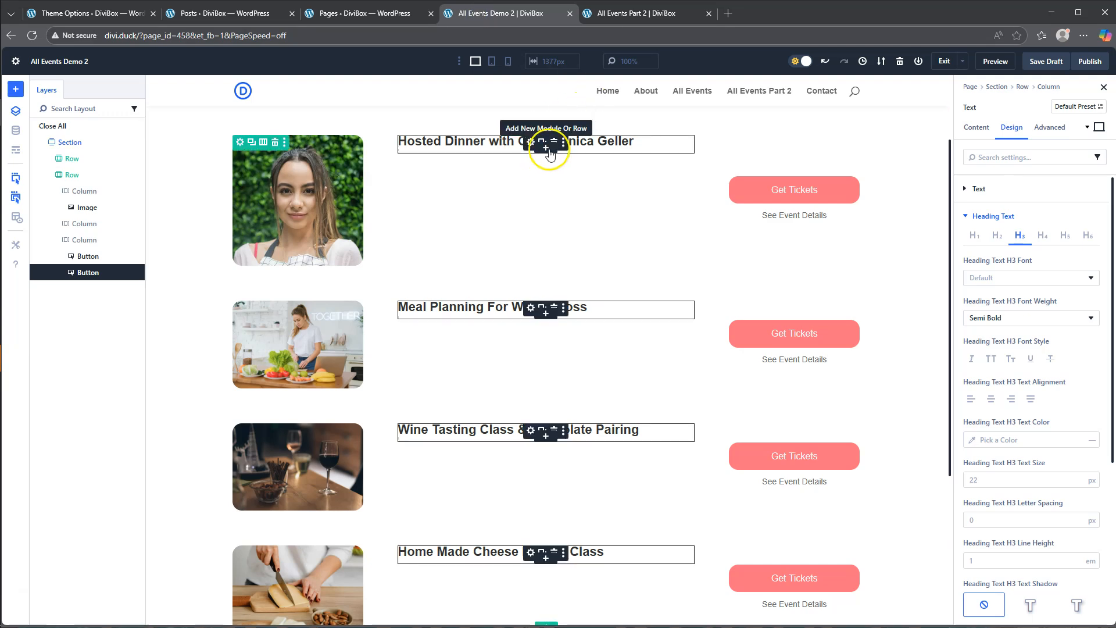
left_click(548, 148)
scroll(640, 361, "down", 5)
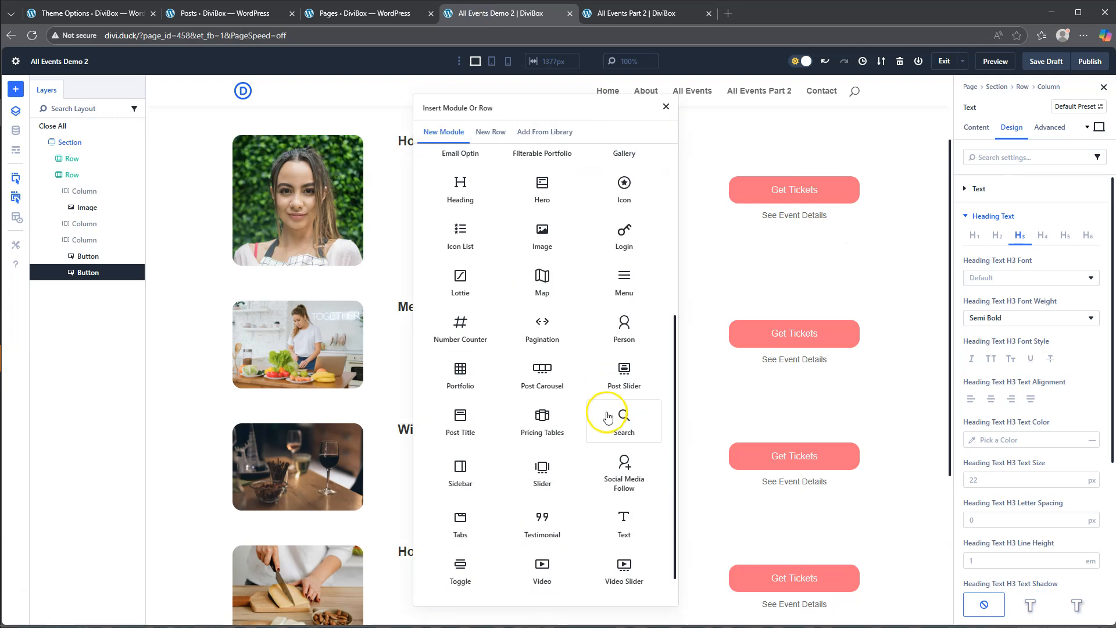
left_click(625, 517)
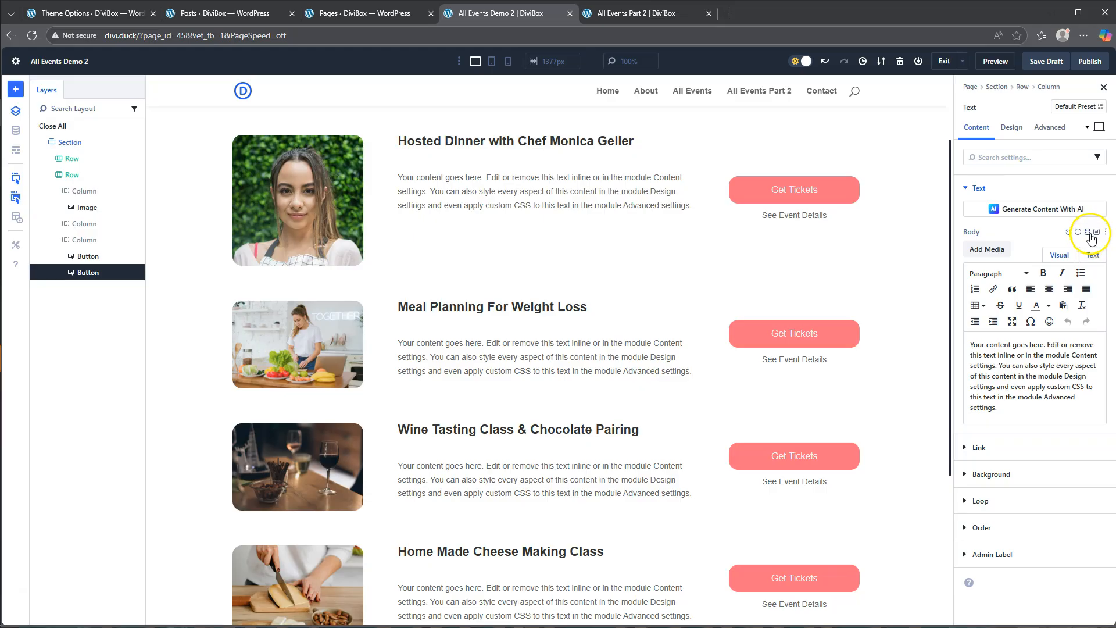
left_click(1091, 231)
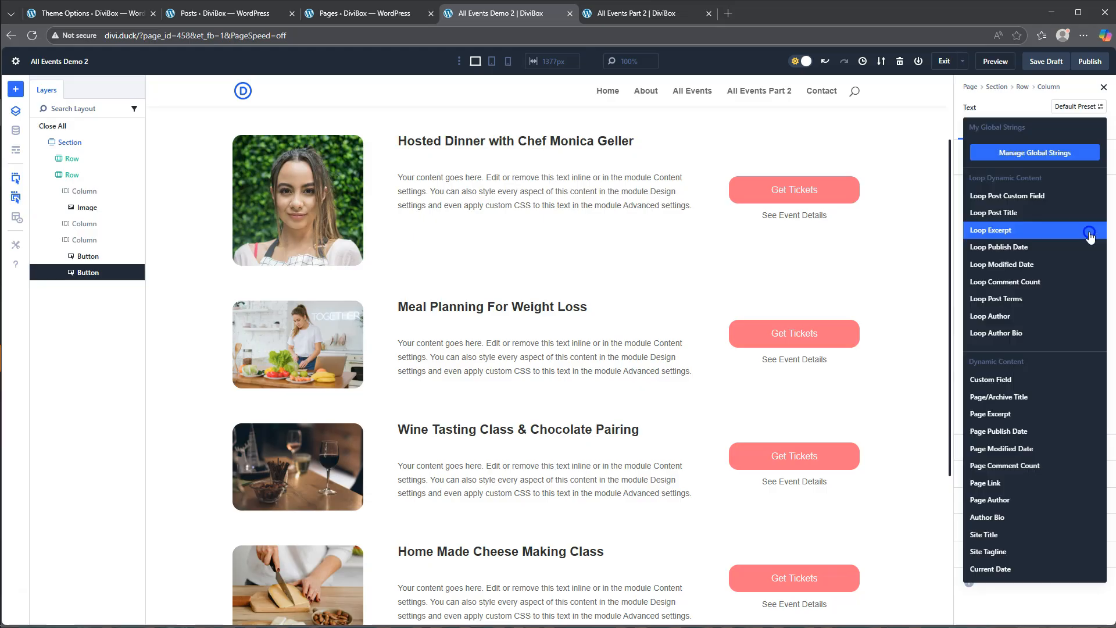
left_click(1000, 231)
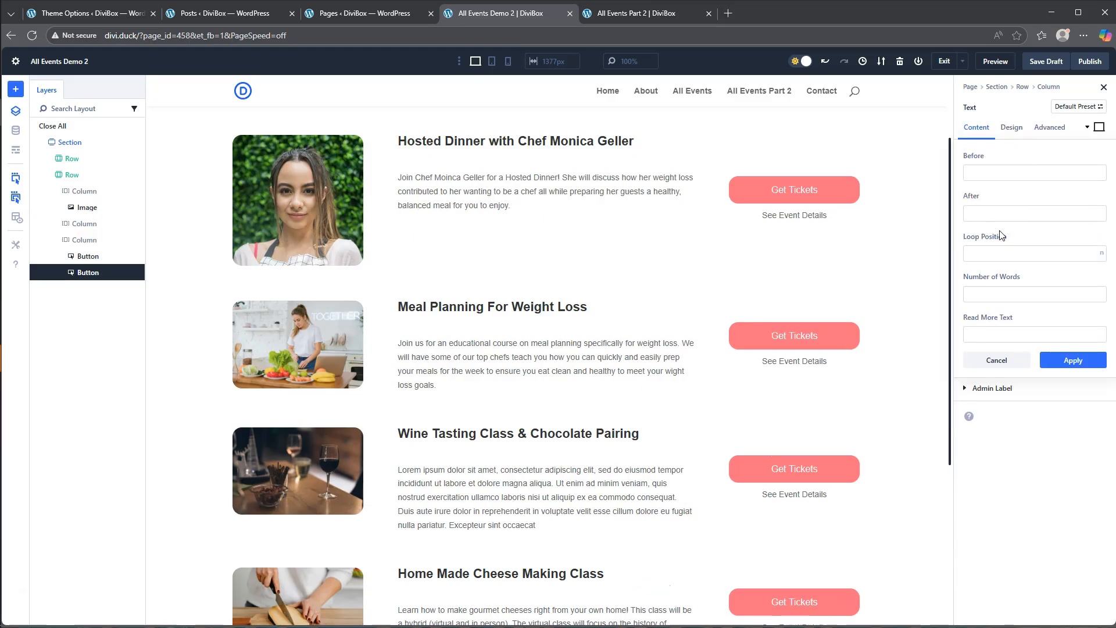
- Following the date and location layout on All Events Part 2, nest a two-column offset row with a narrow first column below the excerpt
left_click(638, 16)
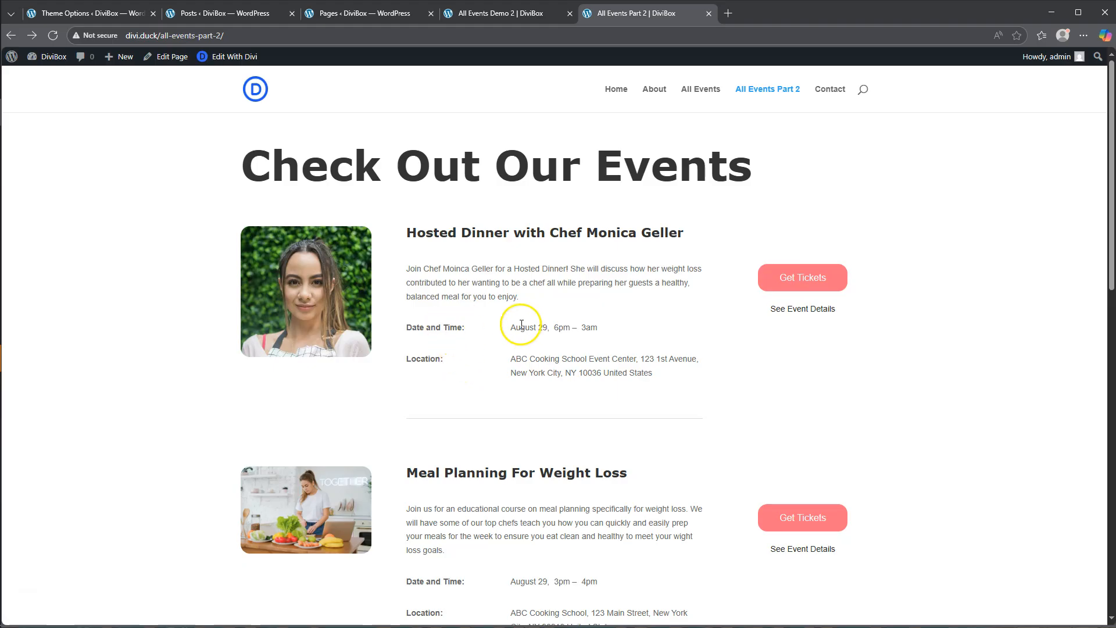
left_click_drag(514, 327, 535, 373)
left_click(514, 349)
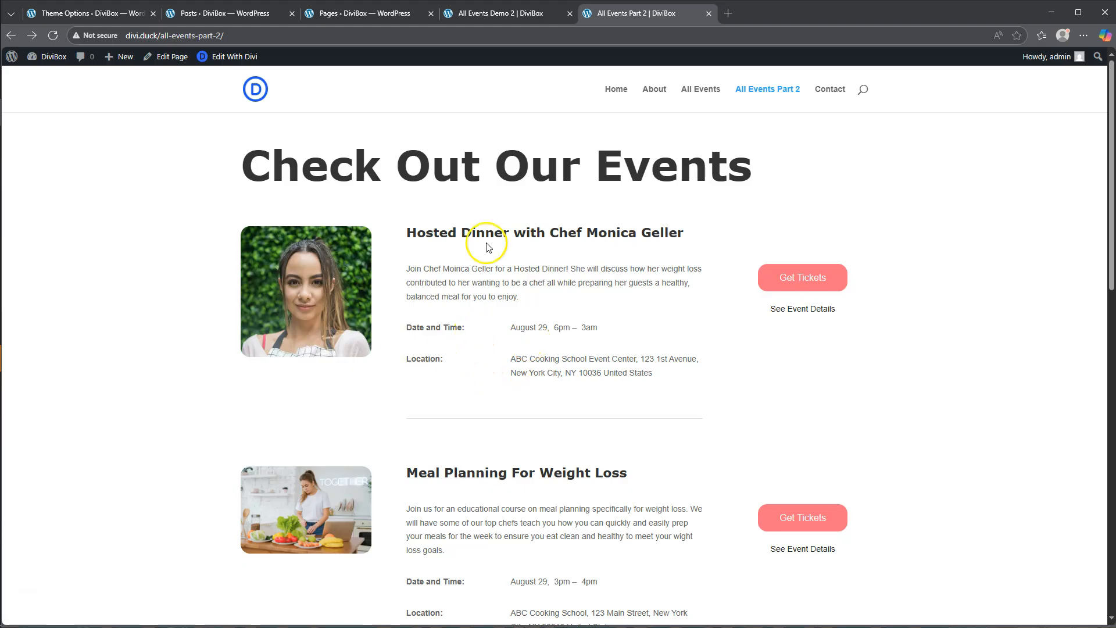
left_click(491, 14)
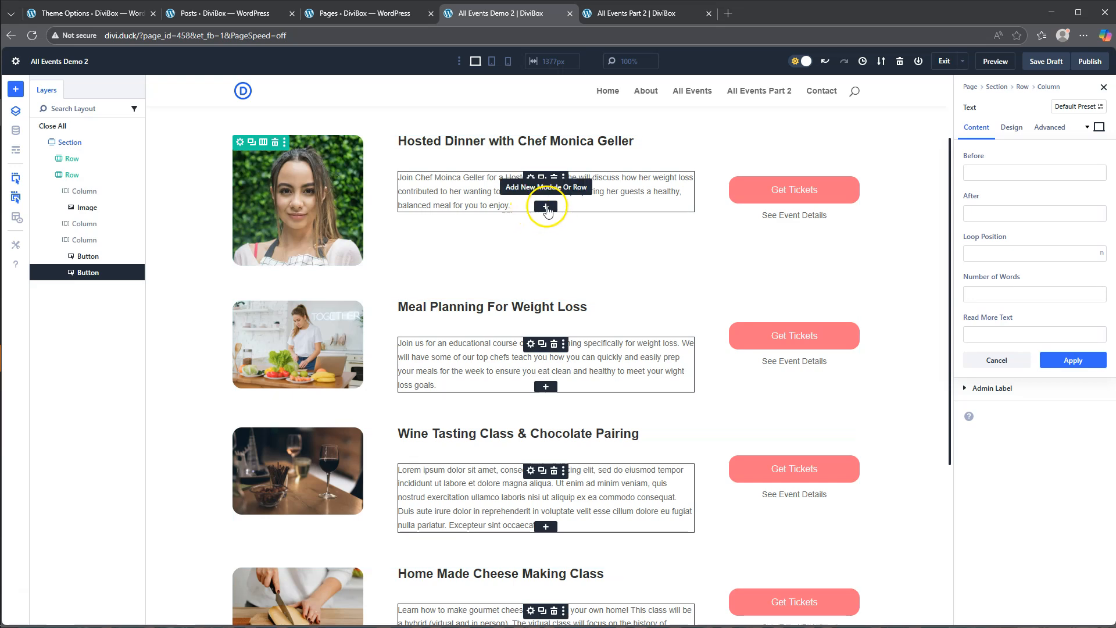
left_click(546, 206)
left_click(490, 134)
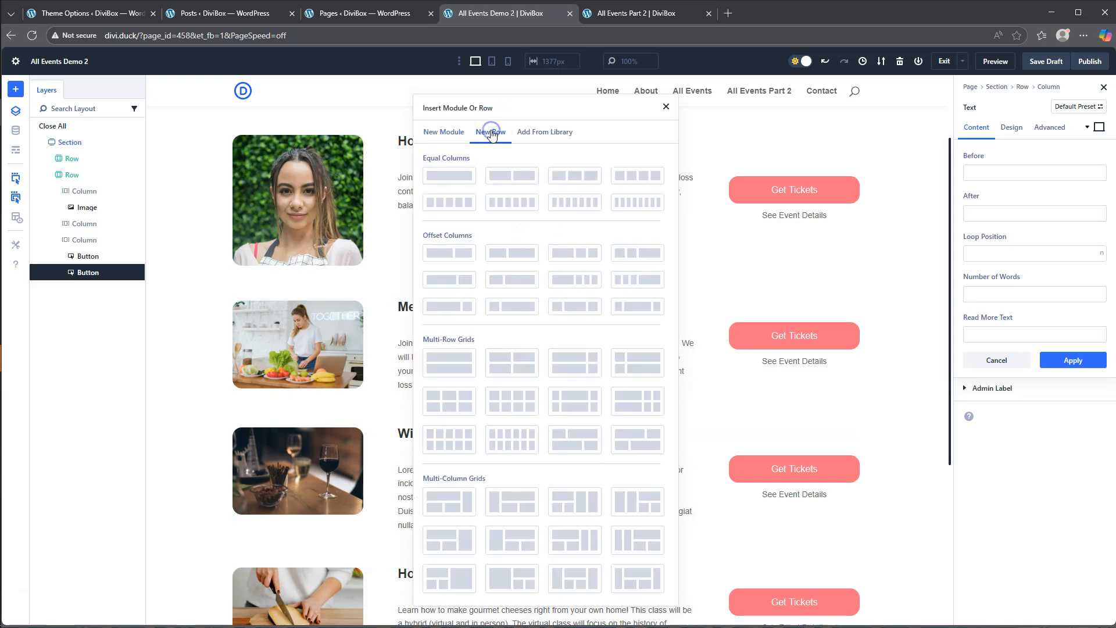
left_click(495, 312)
left_click(514, 308)
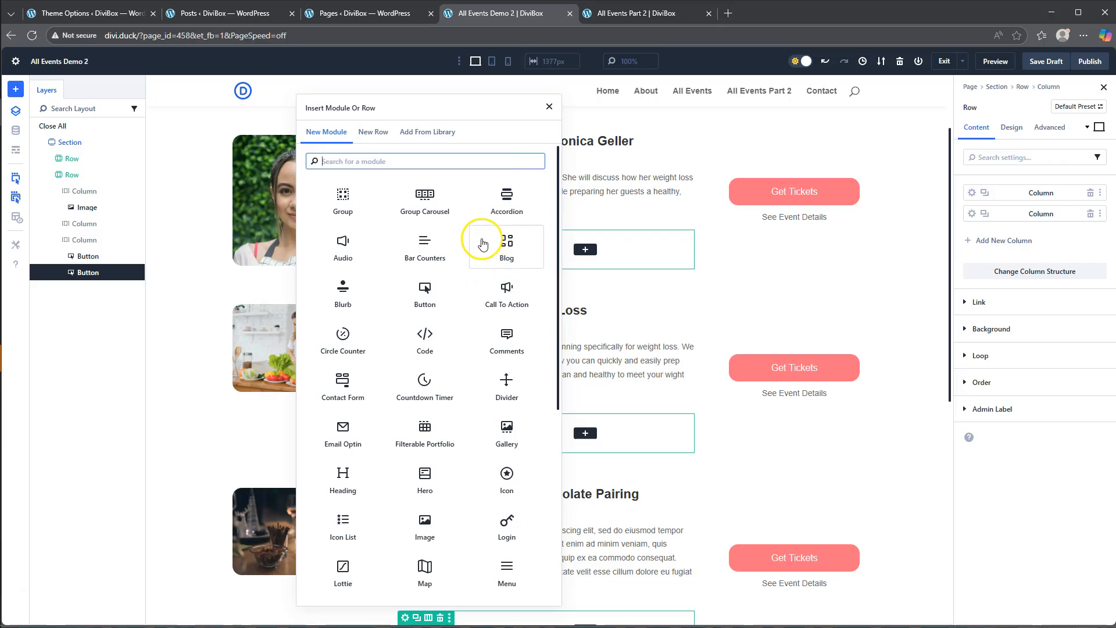
- Add a Text module to the nested row's first column and replace its body with "Time and Date:"
scroll(520, 401, "down", 2)
left_click(523, 411)
scroll(523, 411, "down", 5)
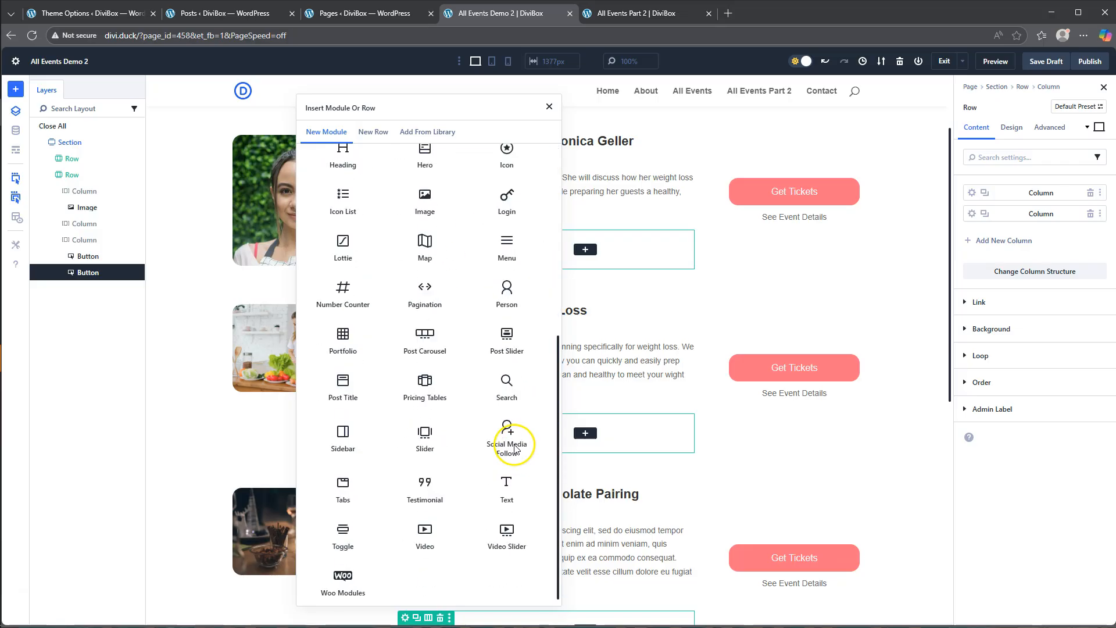
left_click(507, 478)
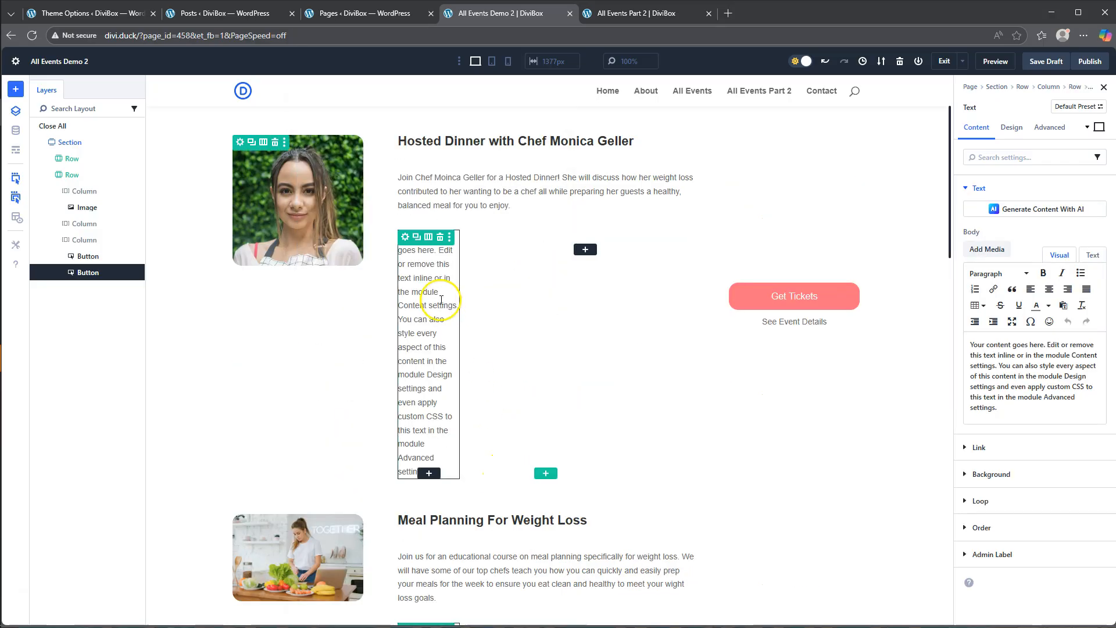
left_click_drag(1005, 410, 938, 345)
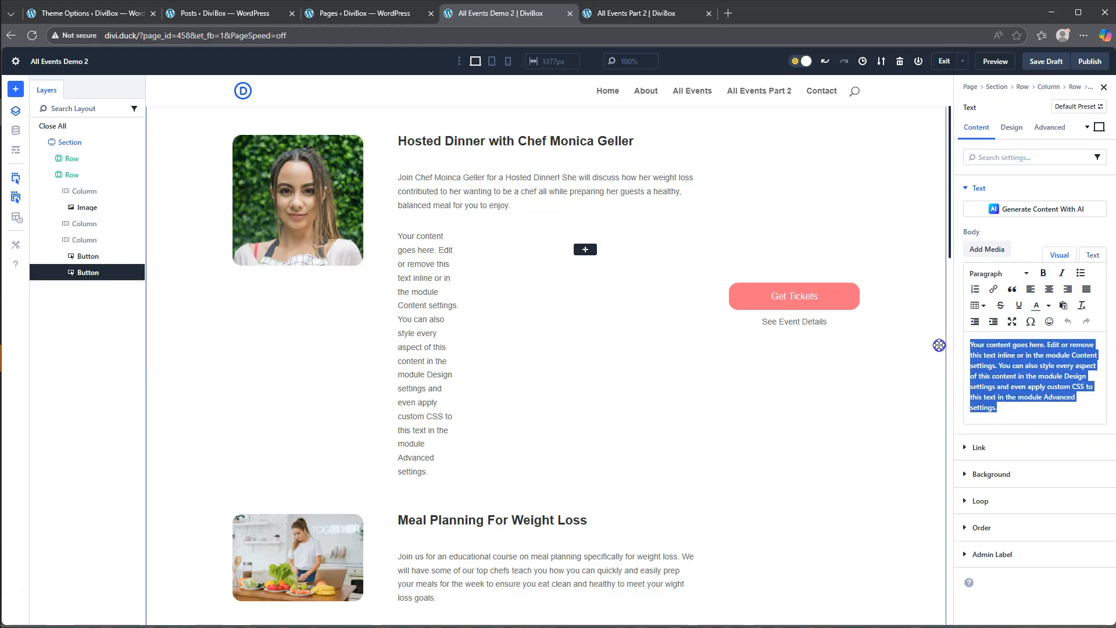
type("Time and Date:")
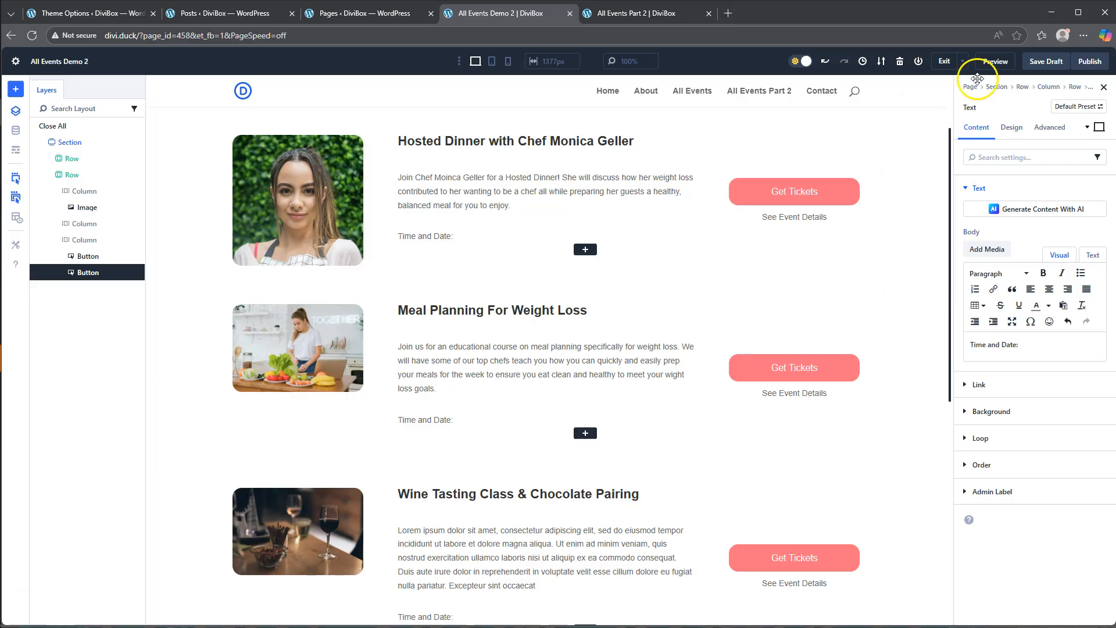
- Set the "Time and Date:" text's font weight to Bold
left_click(1013, 130)
left_click(986, 190)
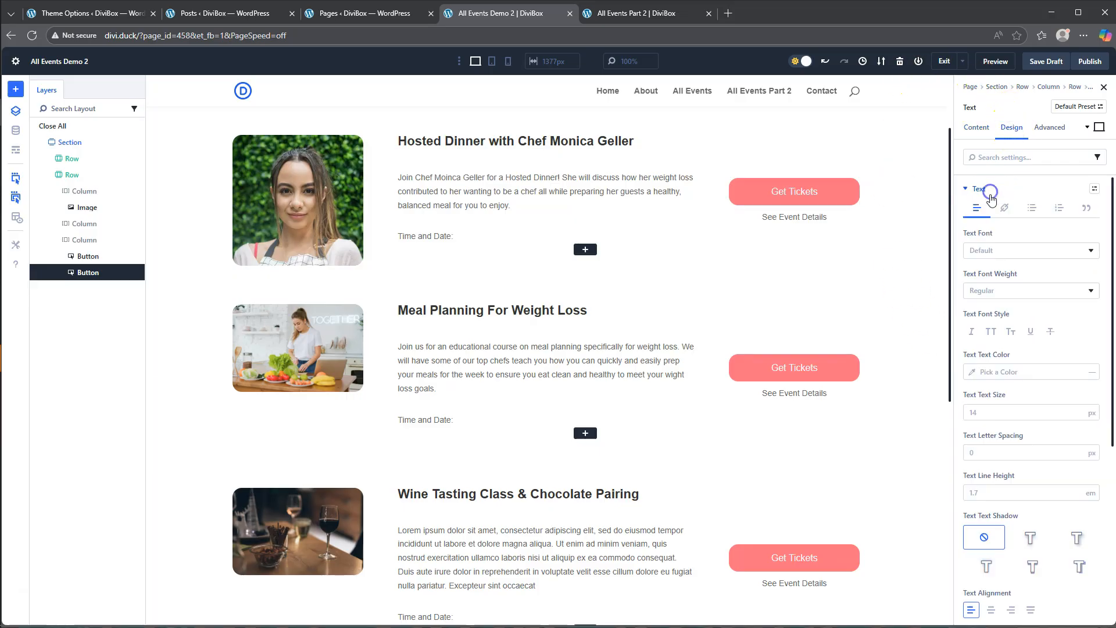
left_click(999, 297)
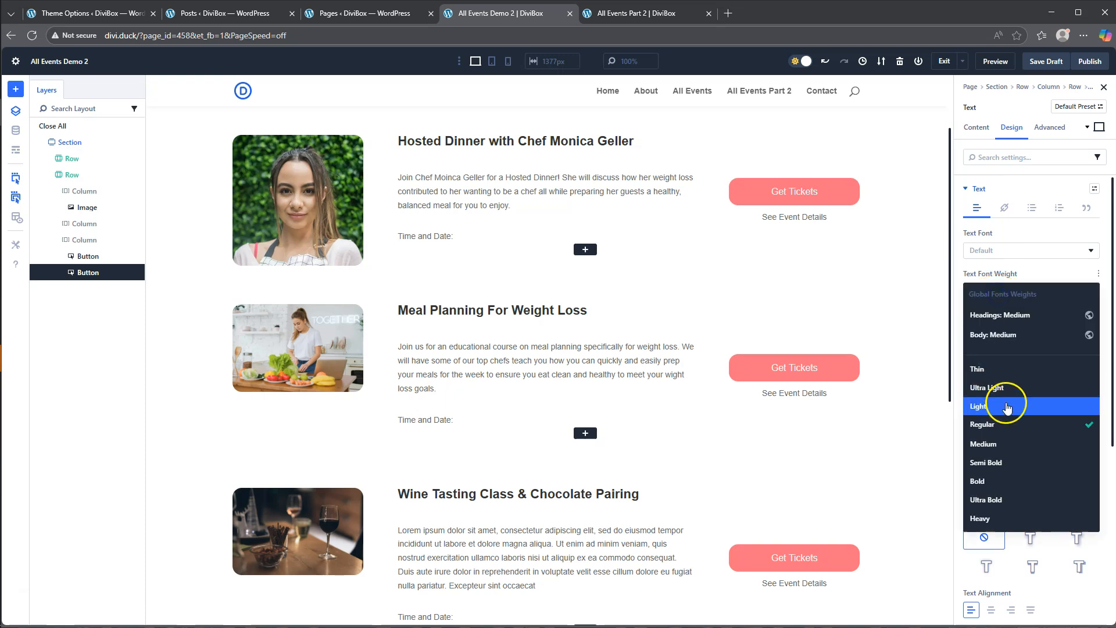
left_click(992, 483)
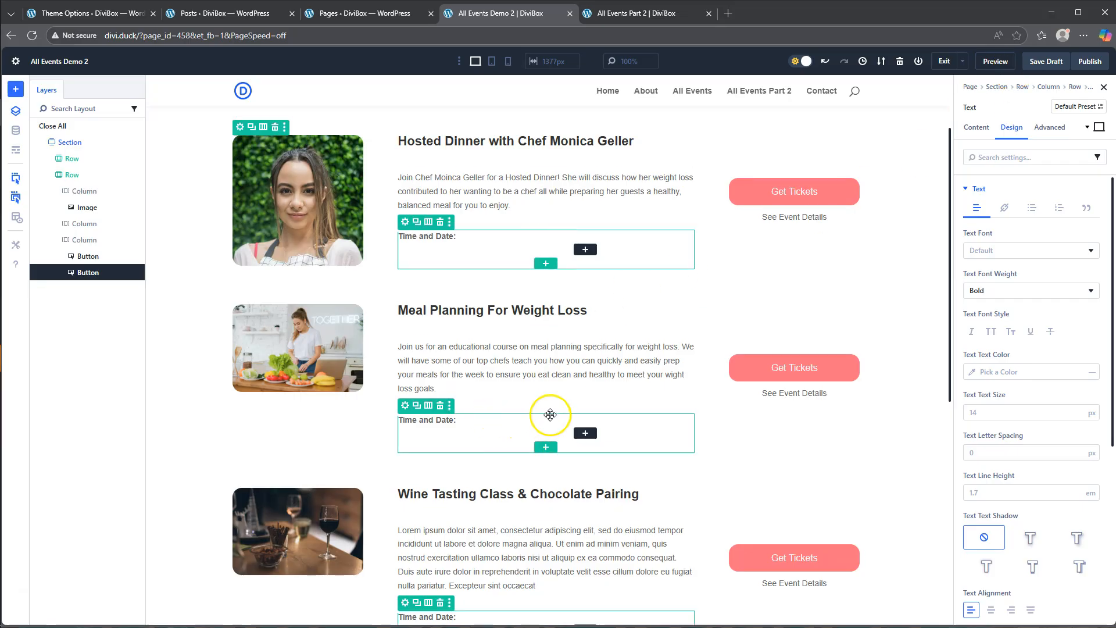
- Add a Group to the nested row's second column and place a Text module inside it
left_click(585, 435)
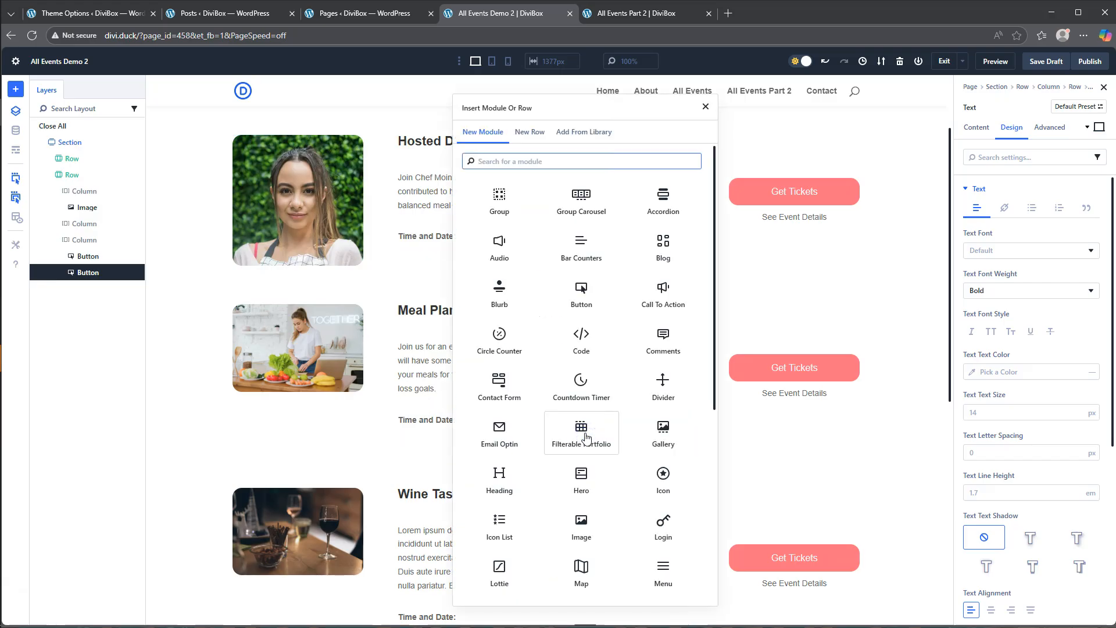
left_click(538, 196)
scroll(616, 360, "down", 5)
left_click(663, 521)
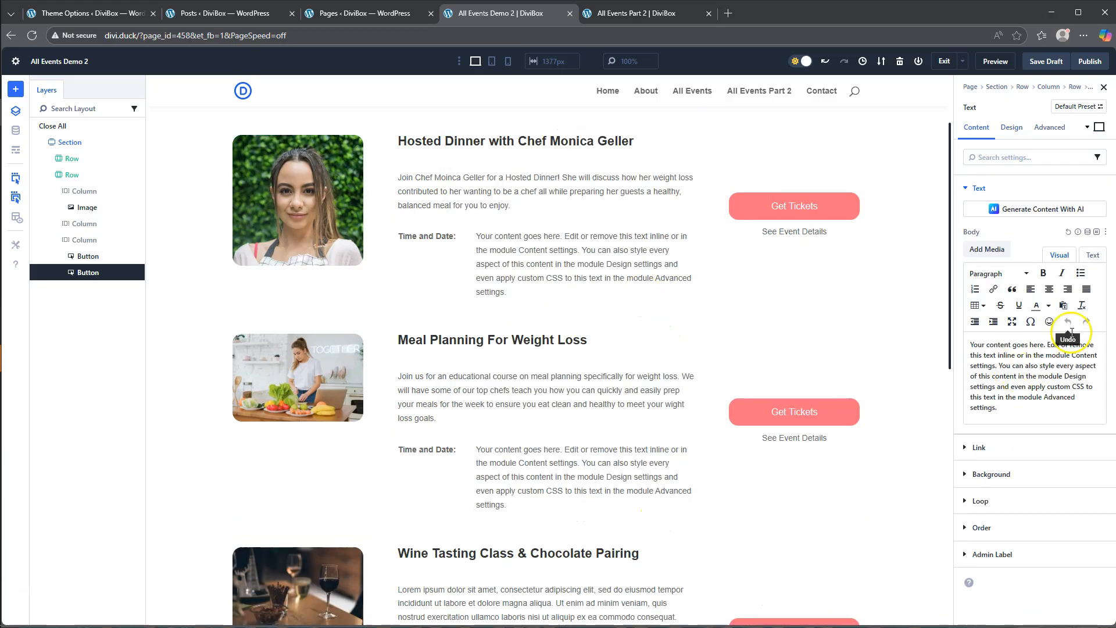
- Fill the new text's body with the Loop Post Custom Field eventDate, followed by a comma
left_click(1088, 233)
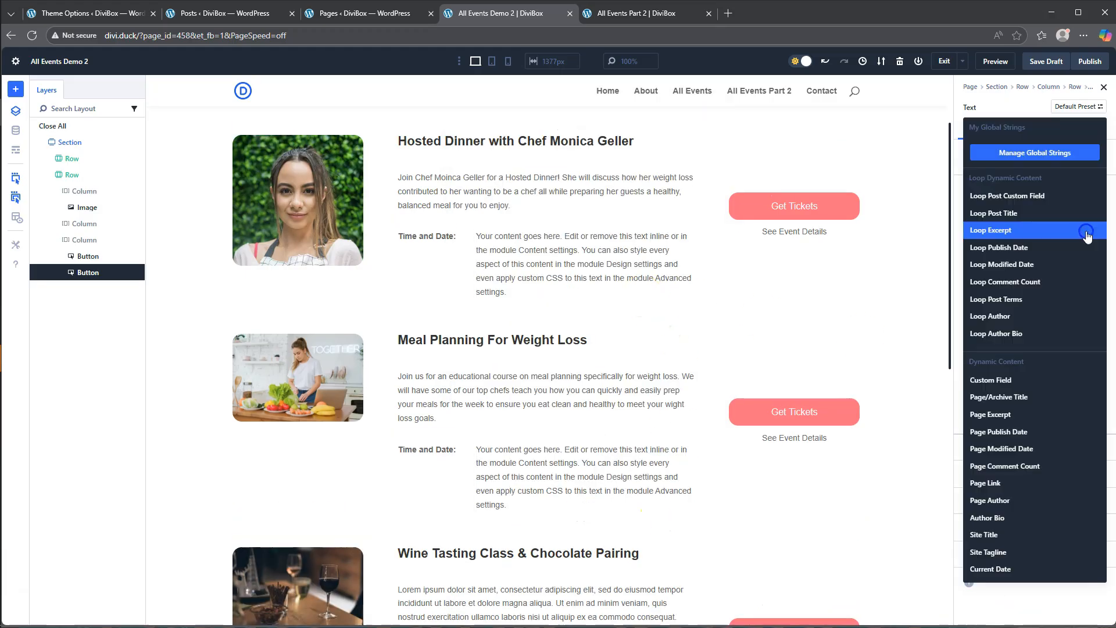
left_click(1017, 197)
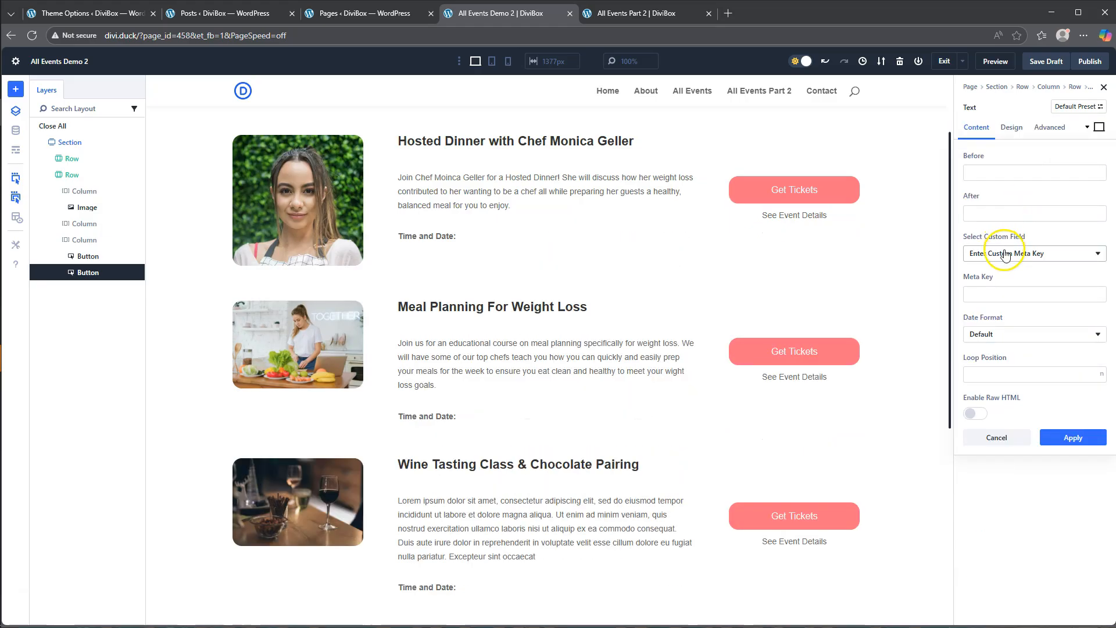
left_click(1006, 251)
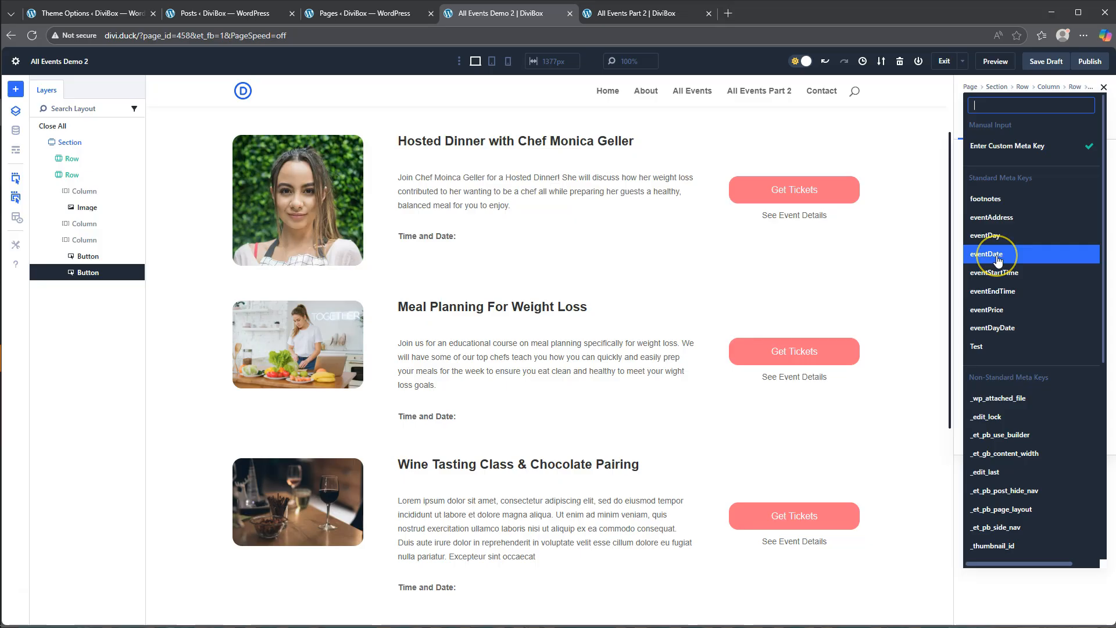
left_click(998, 254)
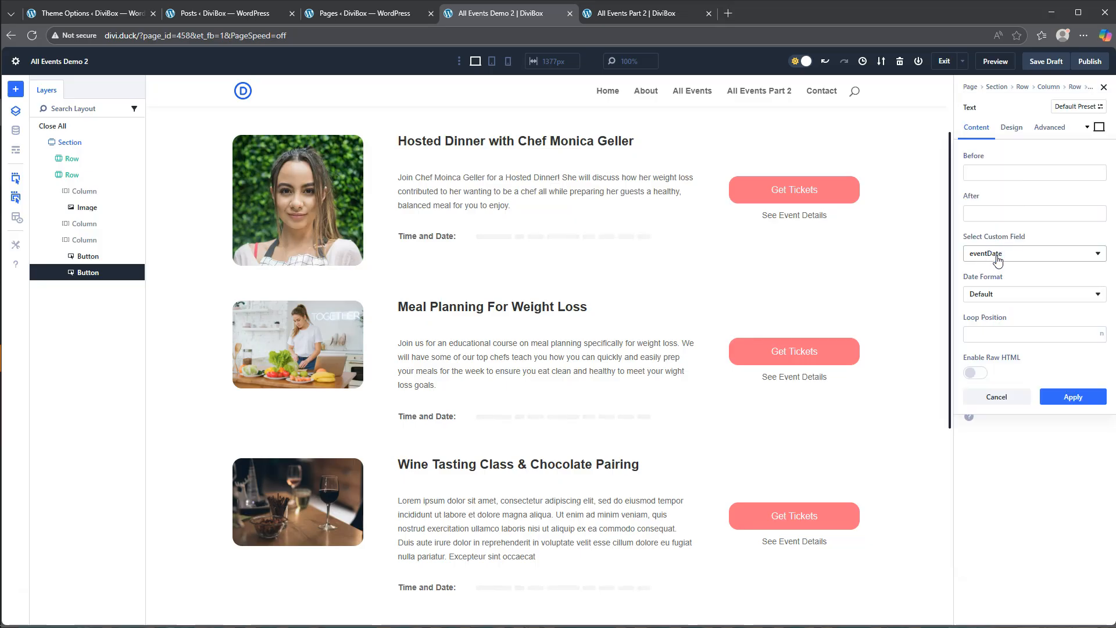
left_click(996, 215)
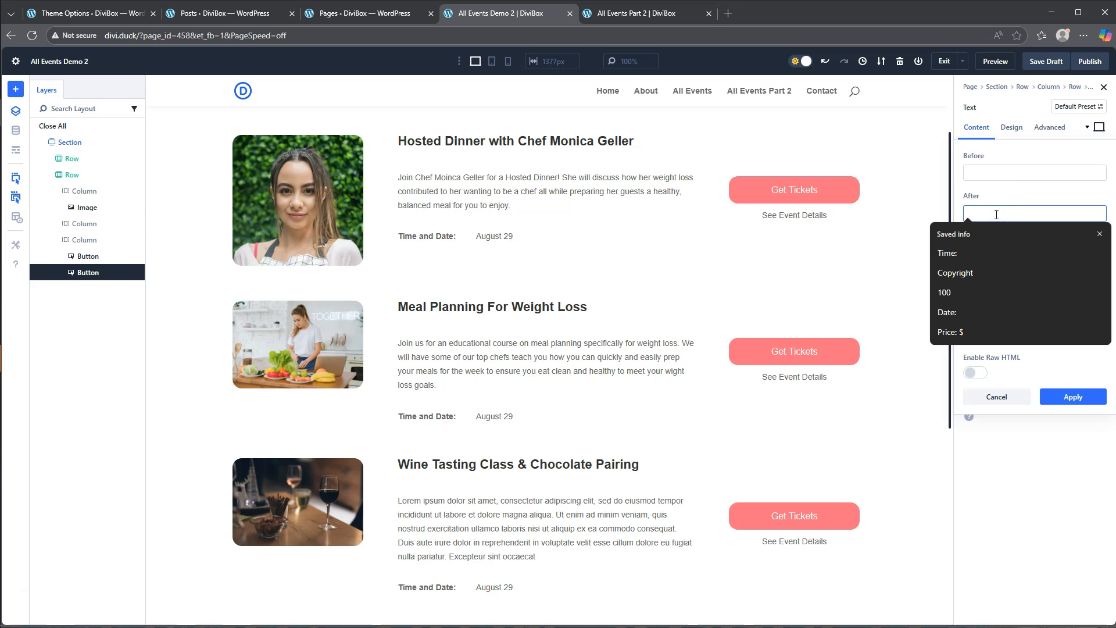
type(",")
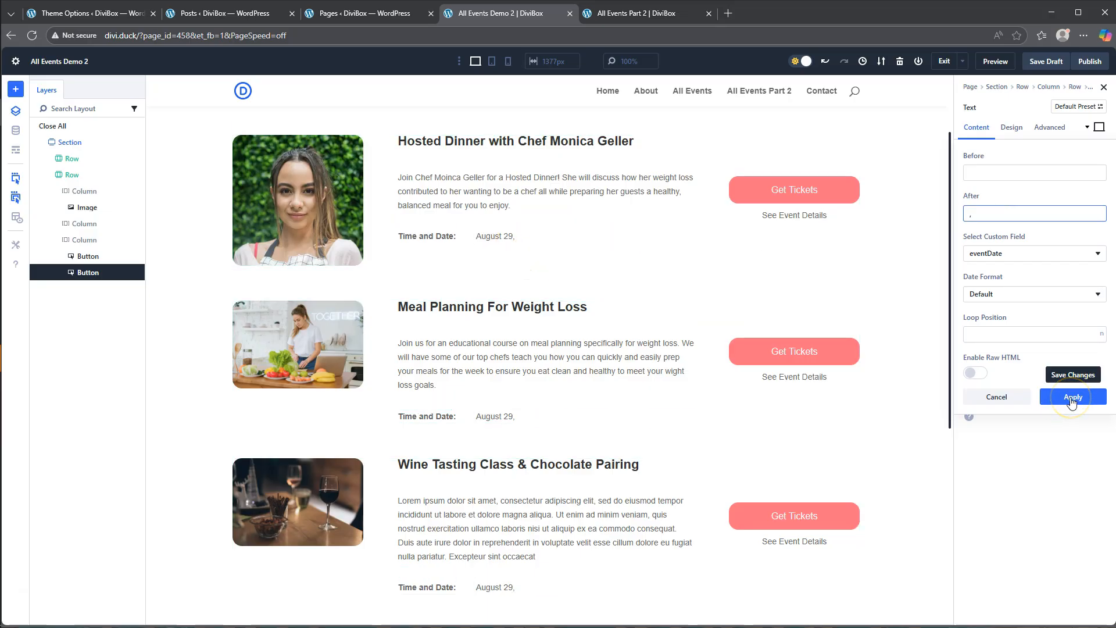
left_click(1072, 397)
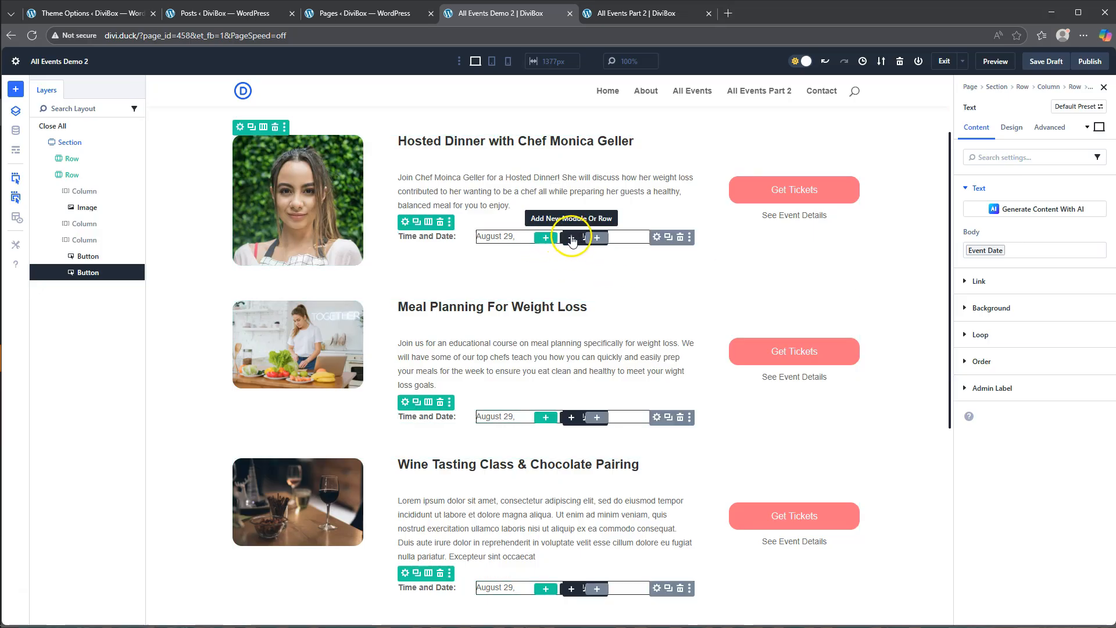
- Add a second Text module to the group below the date and fill its body with the Loop Post Custom Field eventStartTime
left_click(569, 237)
scroll(622, 434, "down", 3)
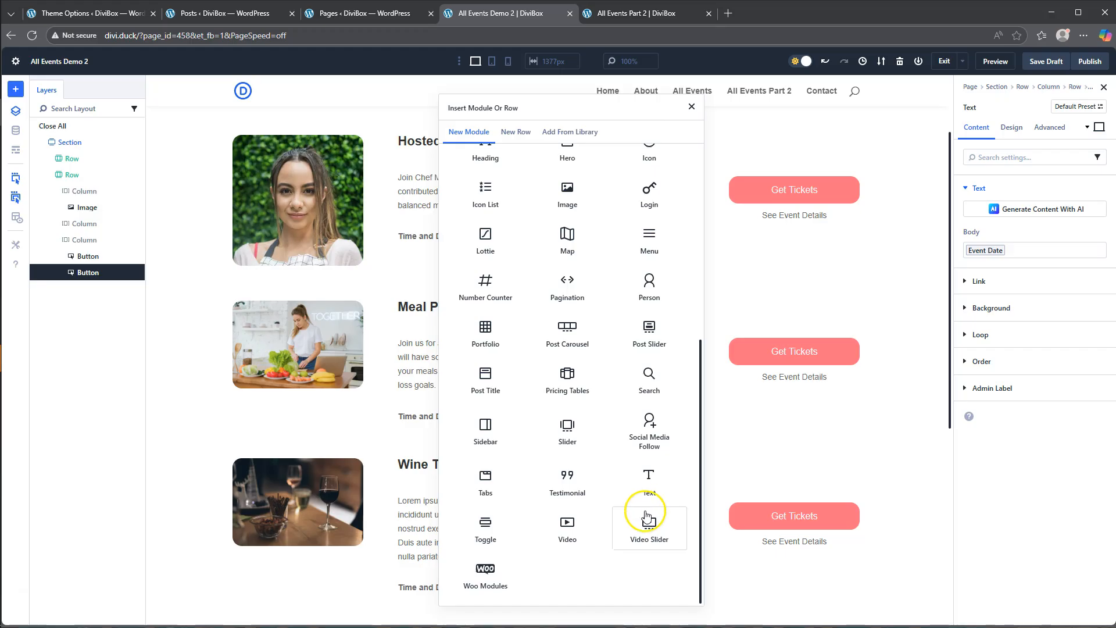
left_click(651, 475)
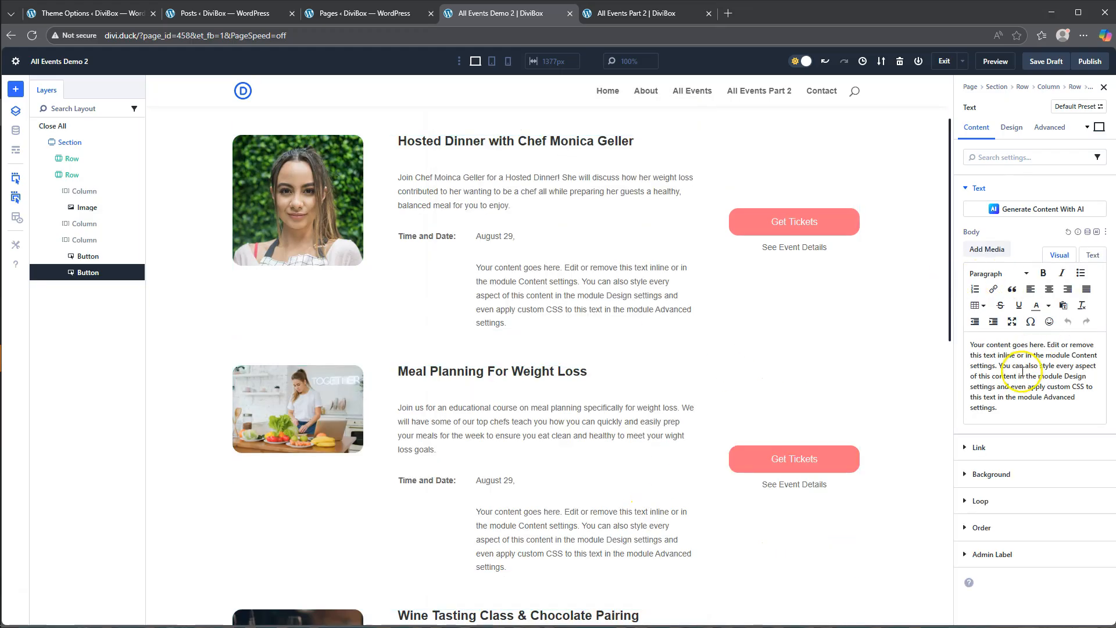
left_click(1087, 231)
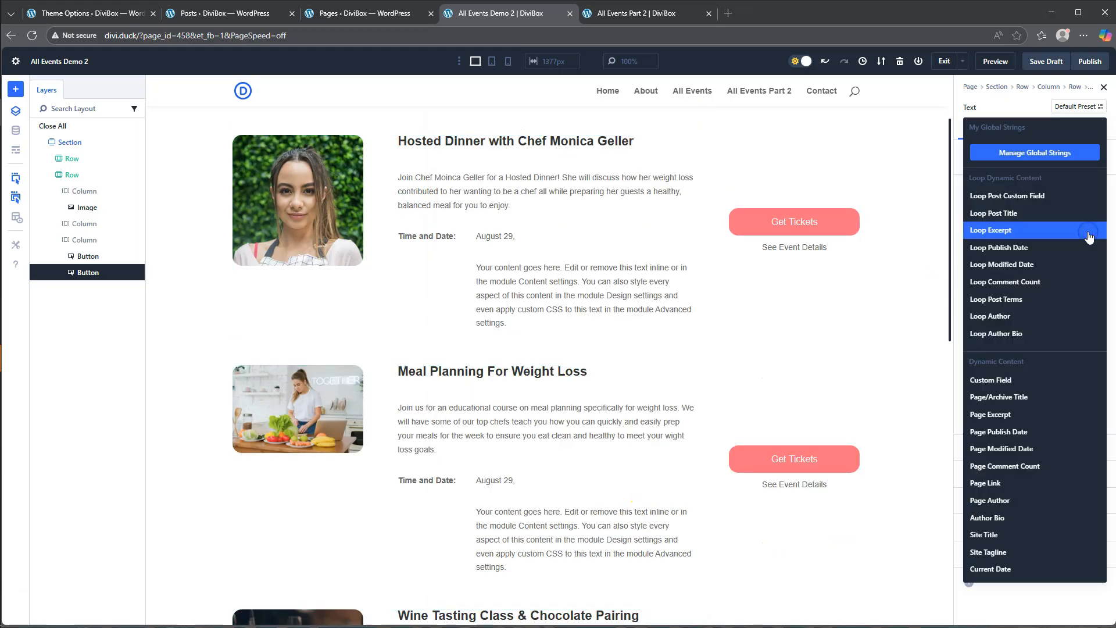
left_click(1035, 196)
left_click(982, 216)
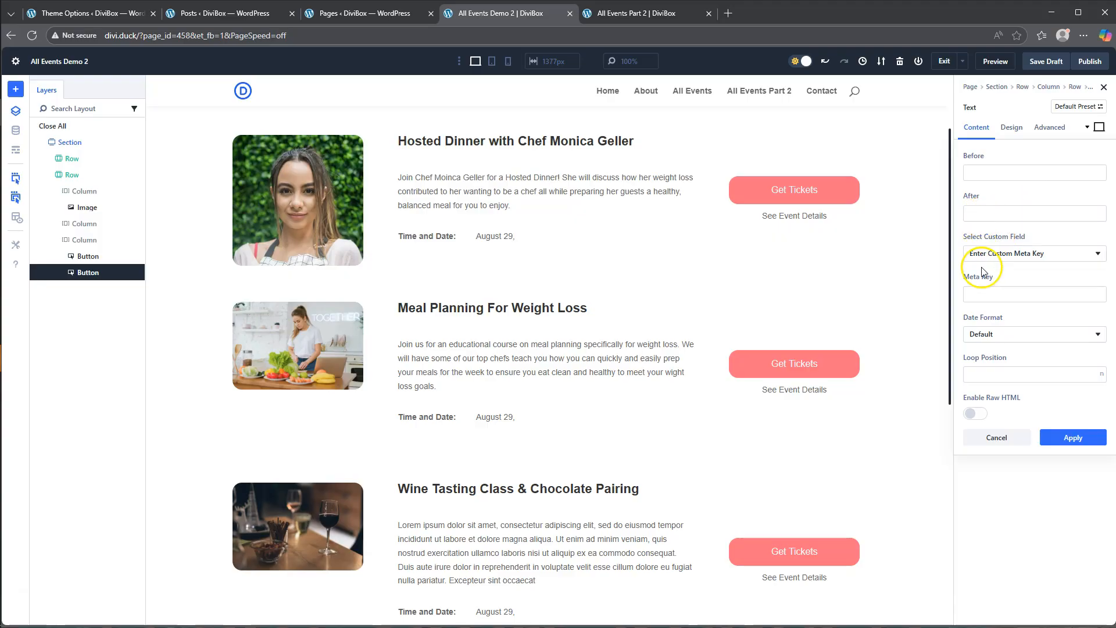
left_click(995, 254)
left_click(1001, 277)
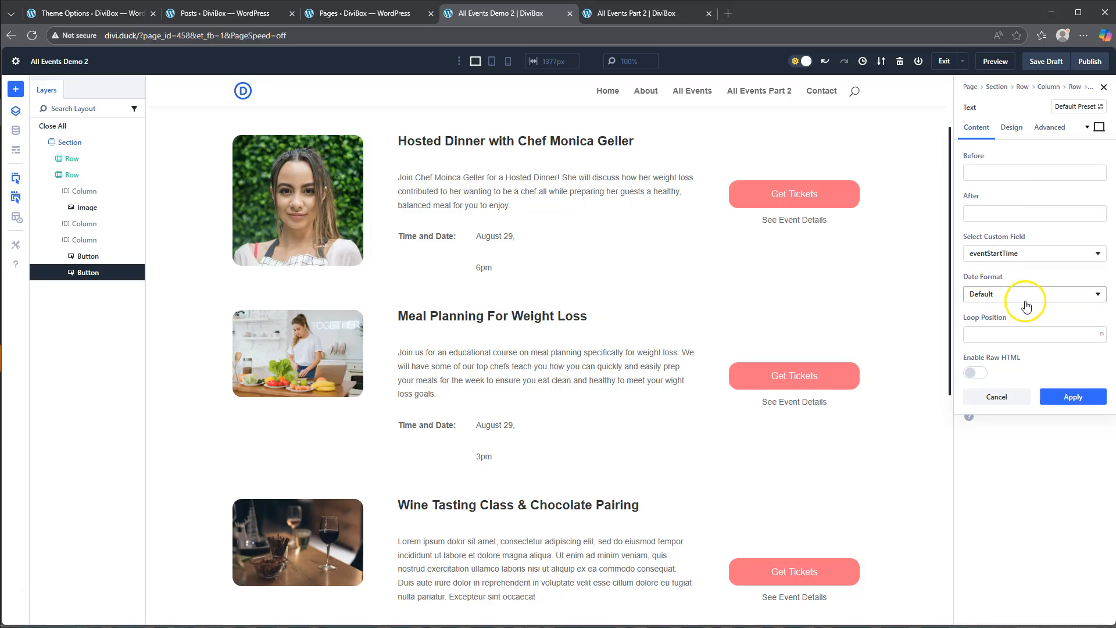
left_click(1075, 397)
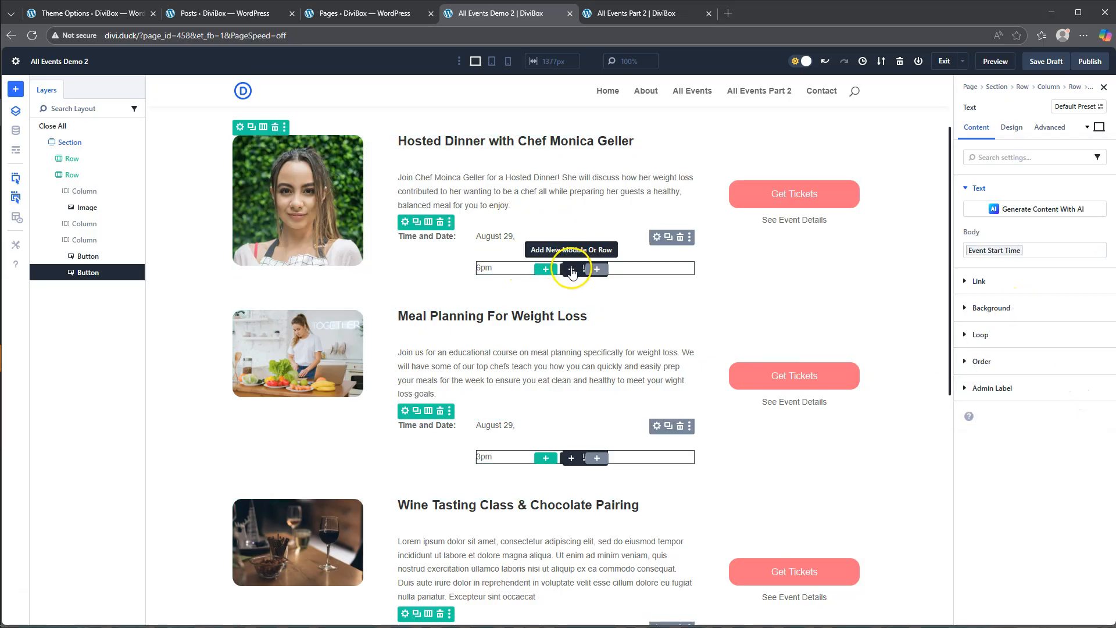
- Add a Text module below the start time and replace its body with "-"
left_click(571, 269)
scroll(643, 511, "down", 4)
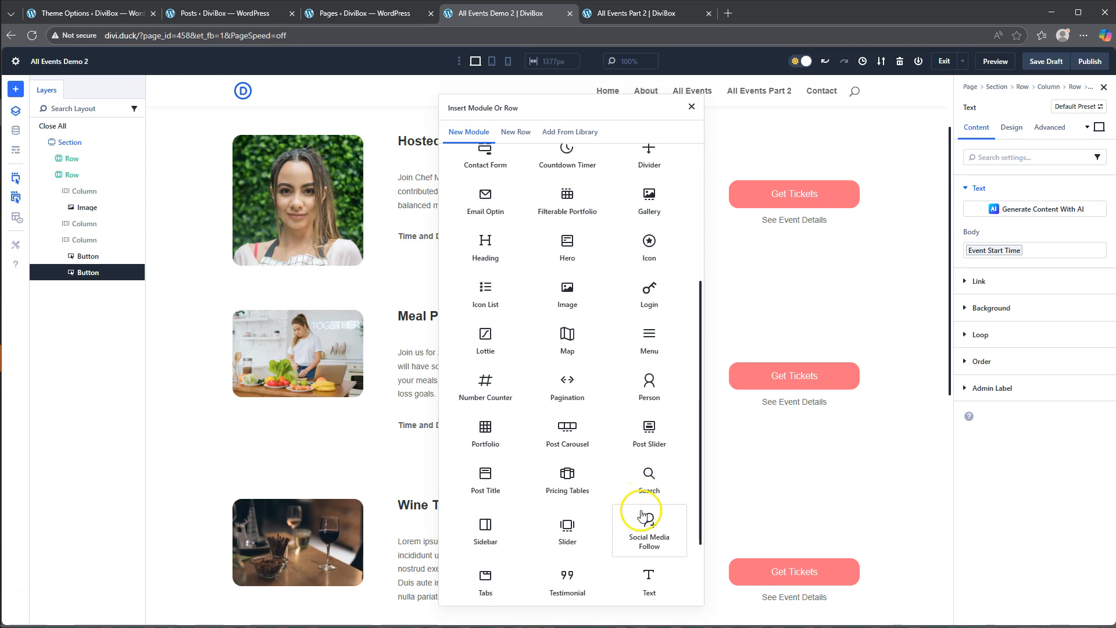
left_click(650, 577)
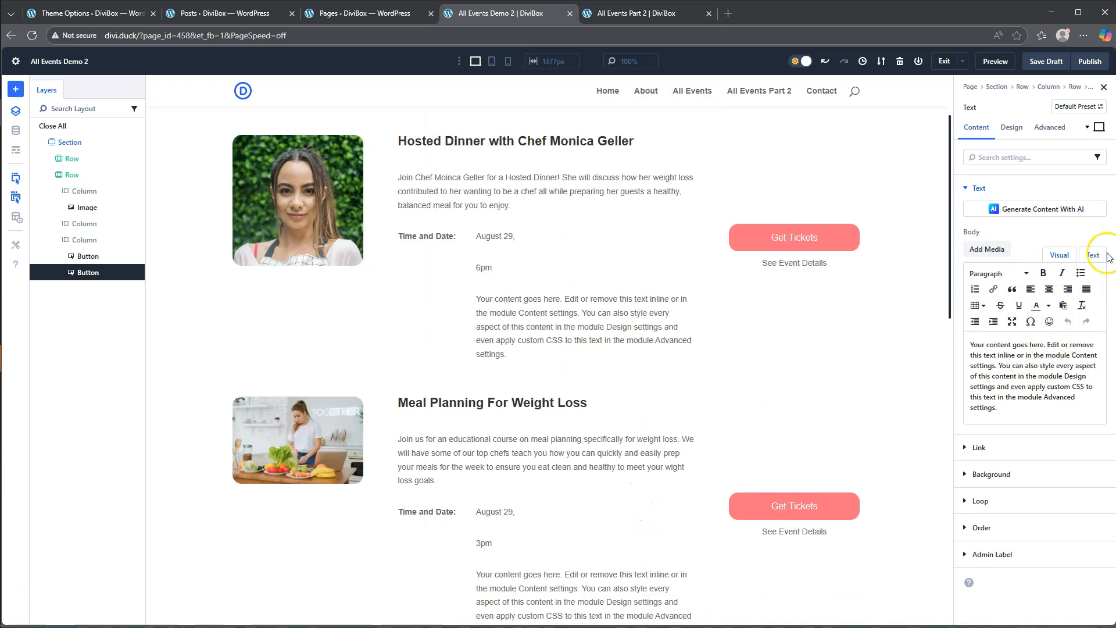
left_click_drag(1000, 412, 962, 335)
key("BackSpace")
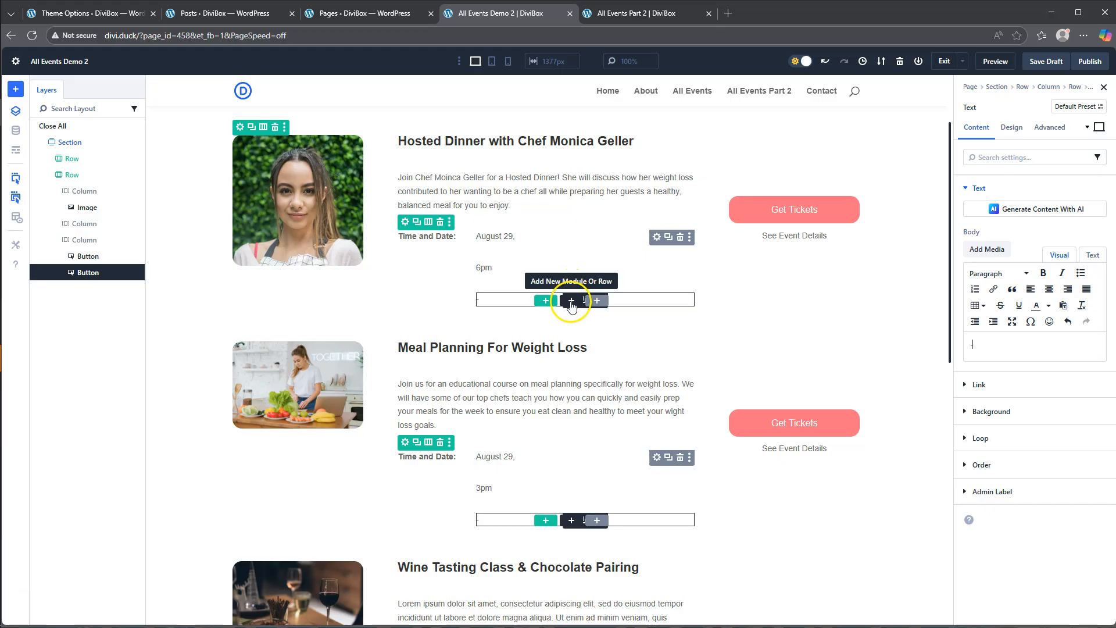
- Add a Text module below the dash and fill its body with the Loop Post Custom Field eventEndTime
left_click(571, 301)
scroll(571, 496, "down", 4)
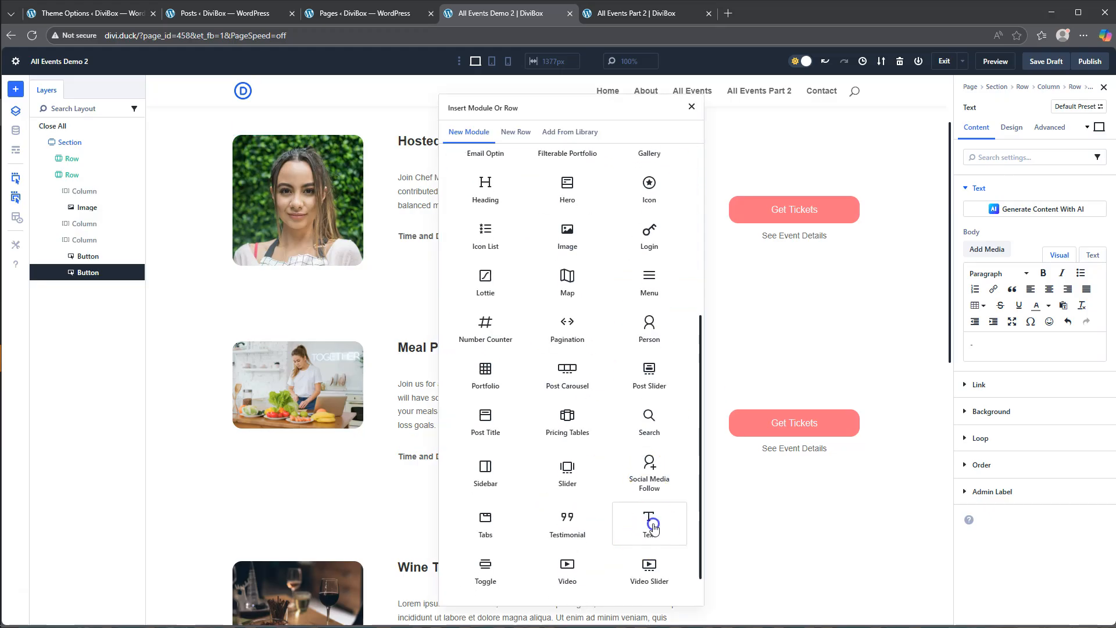
left_click(653, 527)
left_click(1088, 228)
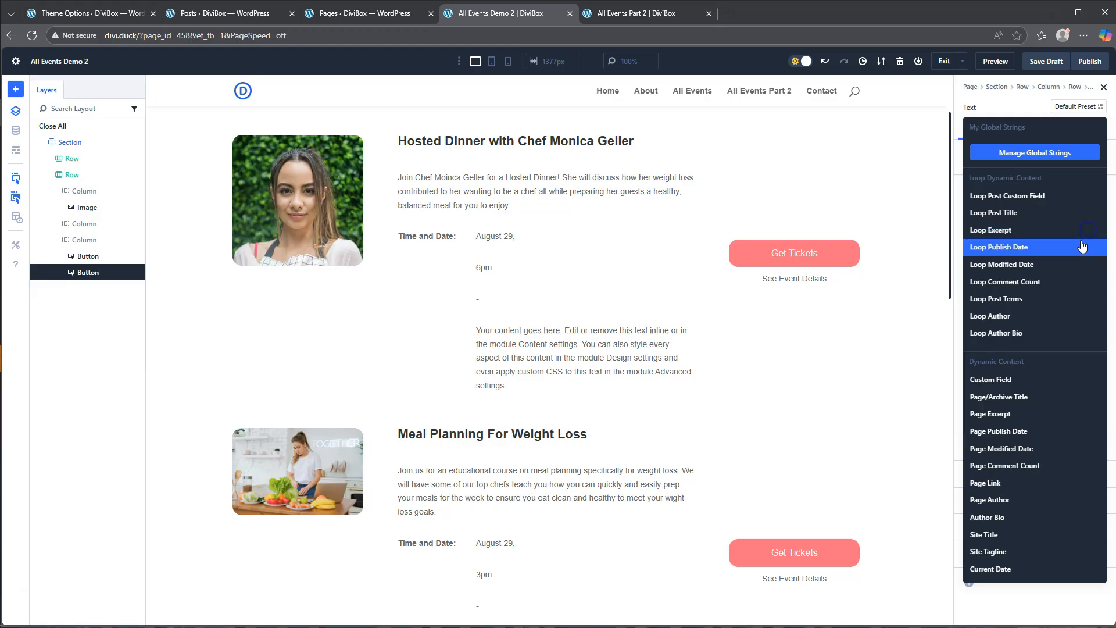
left_click(1018, 197)
left_click(1011, 252)
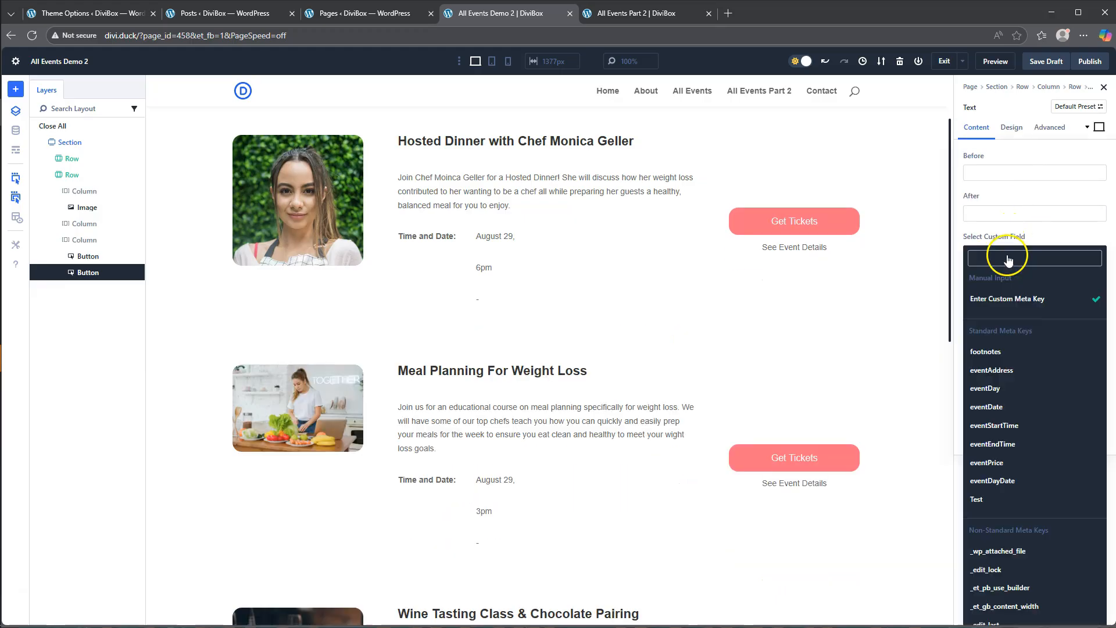
left_click(1004, 292)
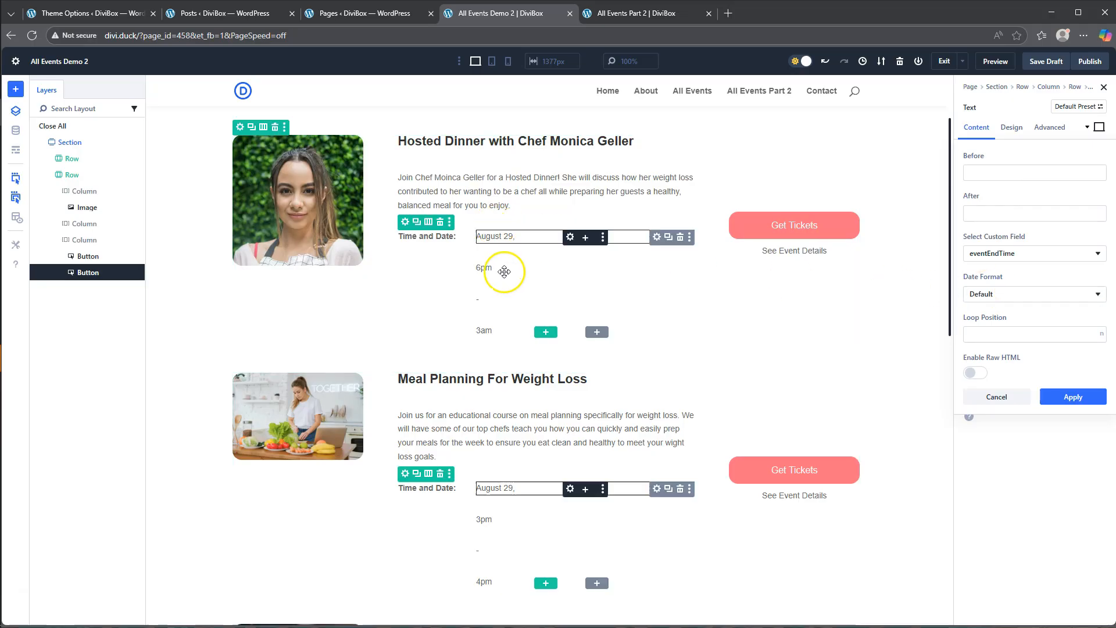
- Set the layout direction of the group holding the date and times to Row
left_click(657, 237)
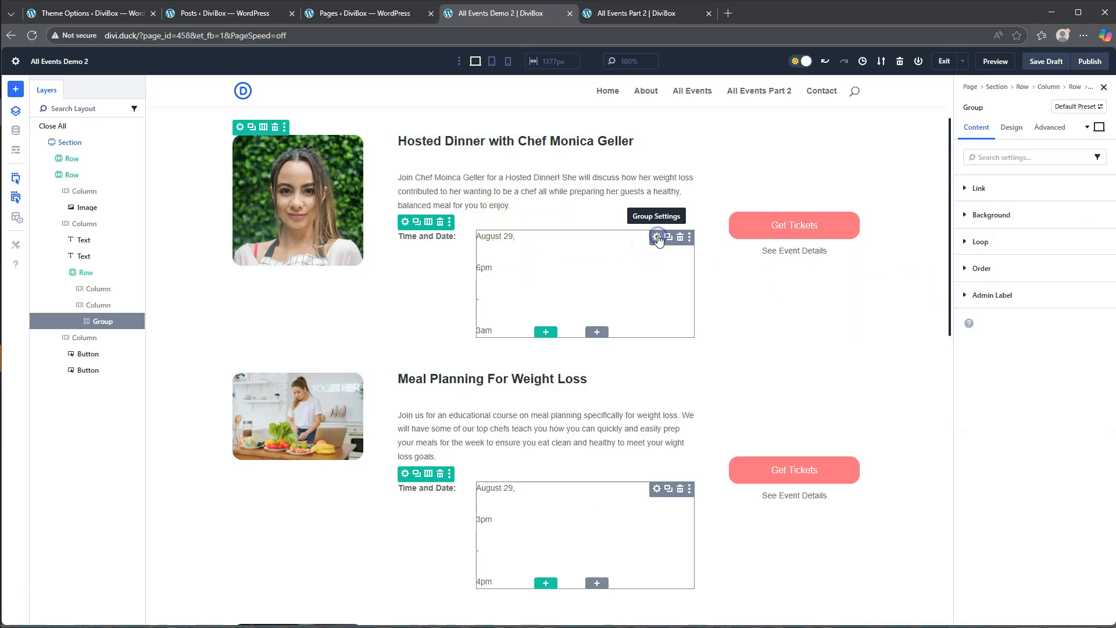
left_click(1011, 128)
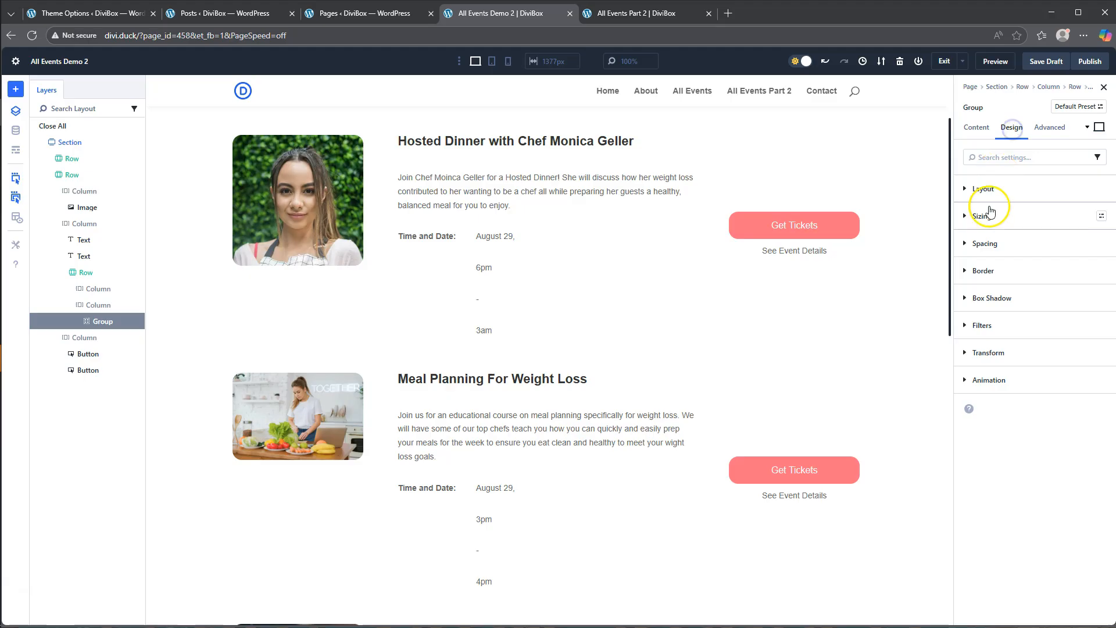
left_click(983, 189)
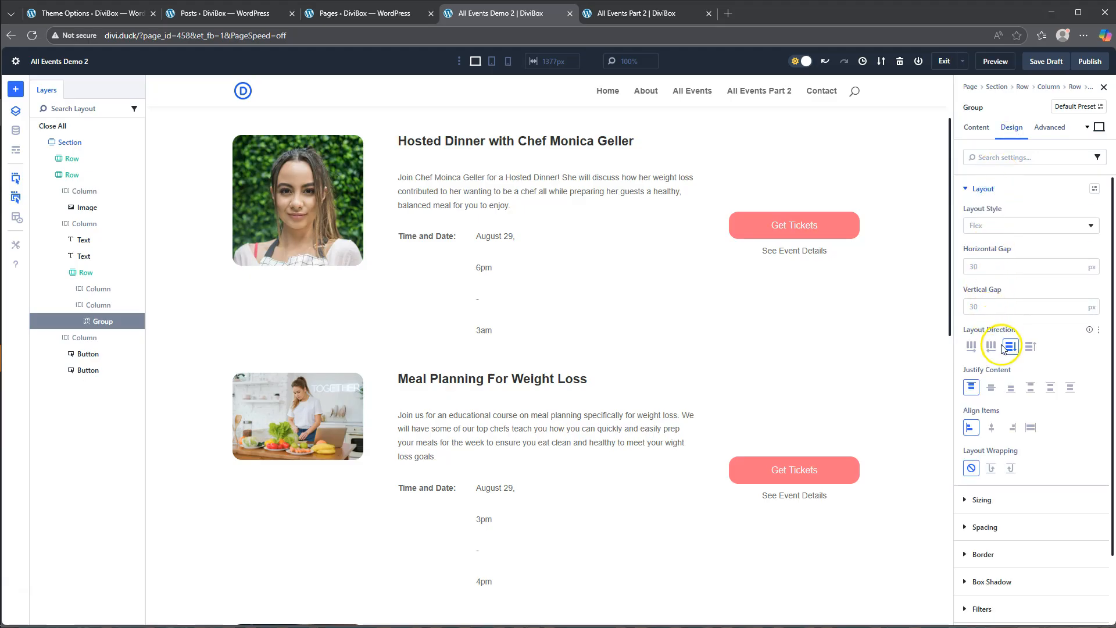
left_click(972, 347)
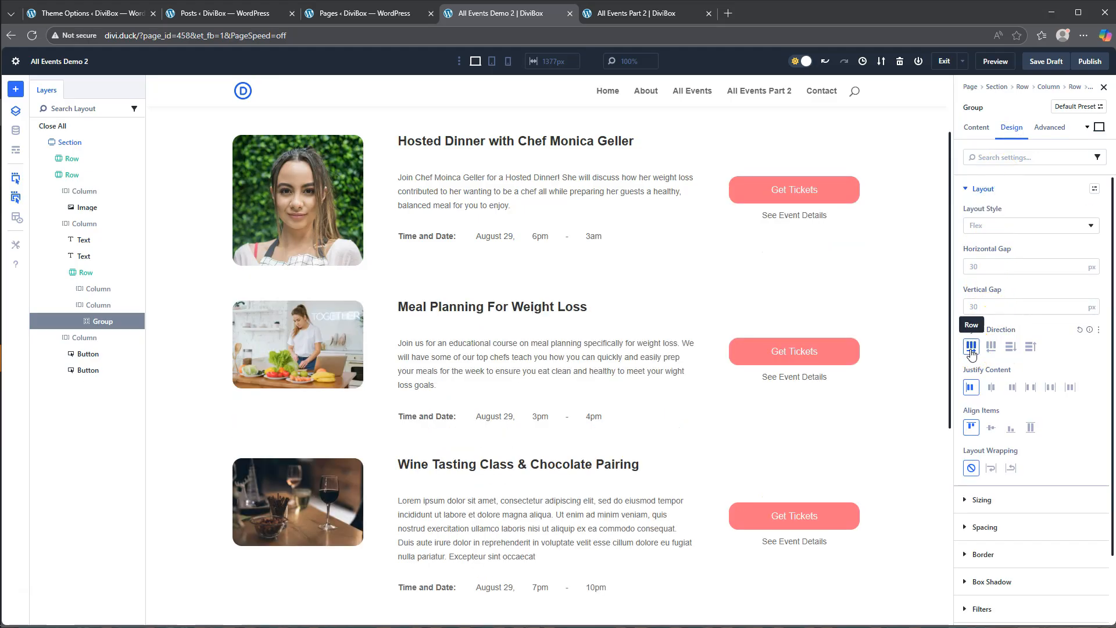
- Set the date and time group's horizontal gap to 3 px
left_click(979, 269)
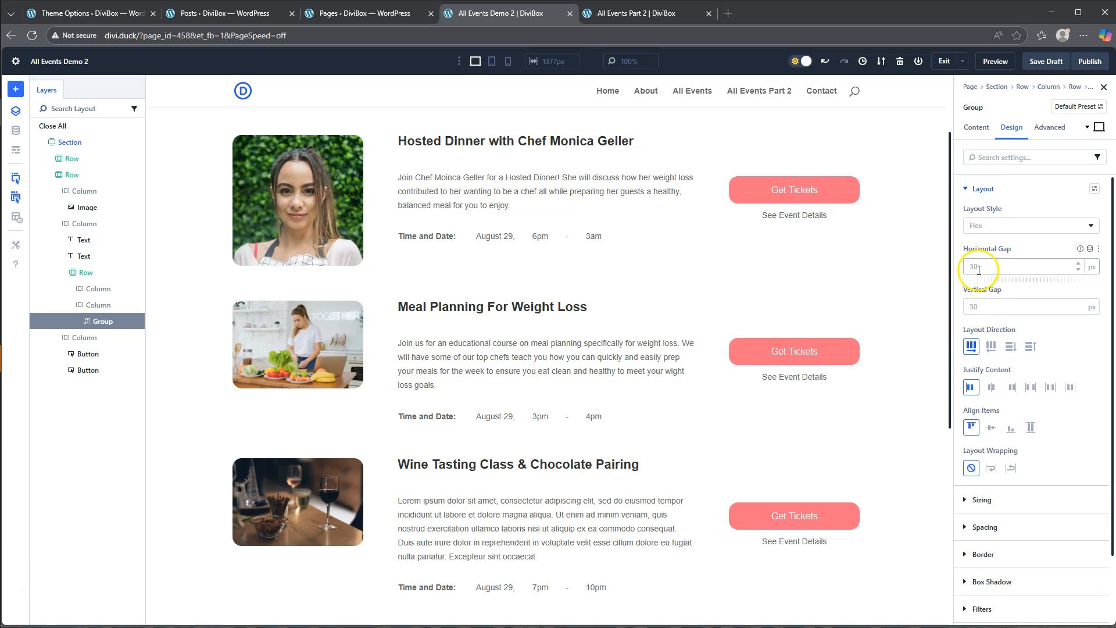
left_click(979, 265)
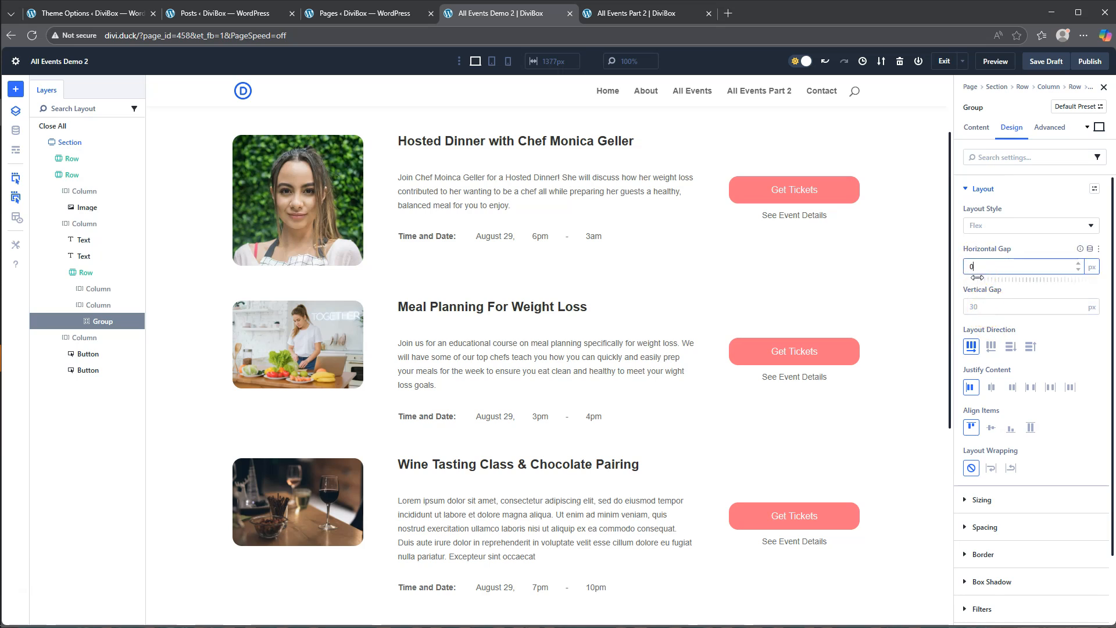
left_click_drag(976, 268, 959, 260)
left_click(974, 265)
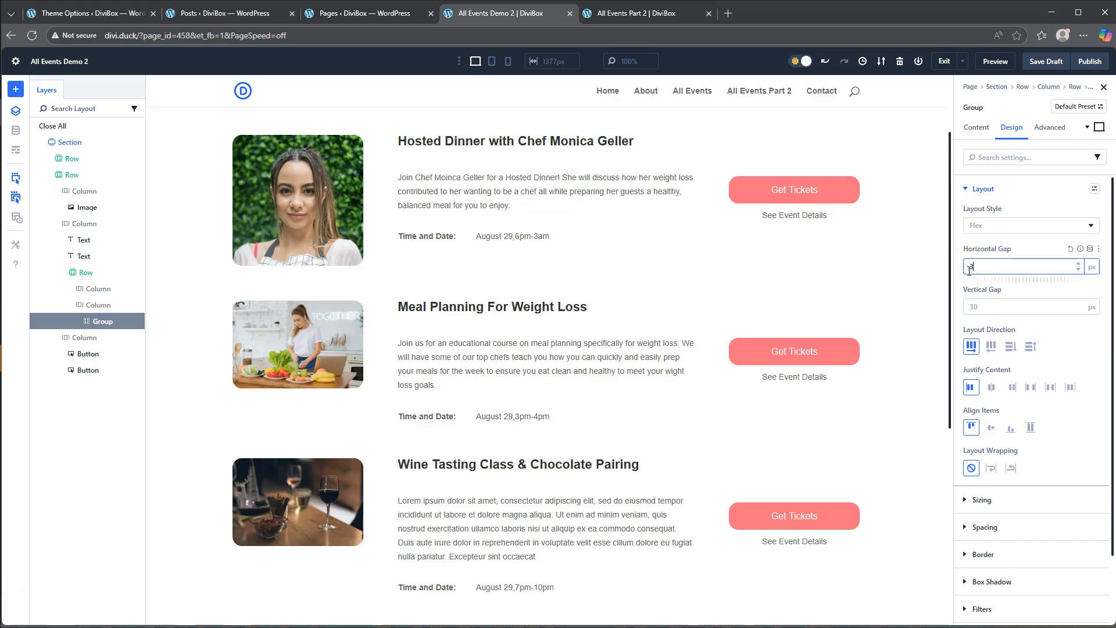
left_click(959, 284)
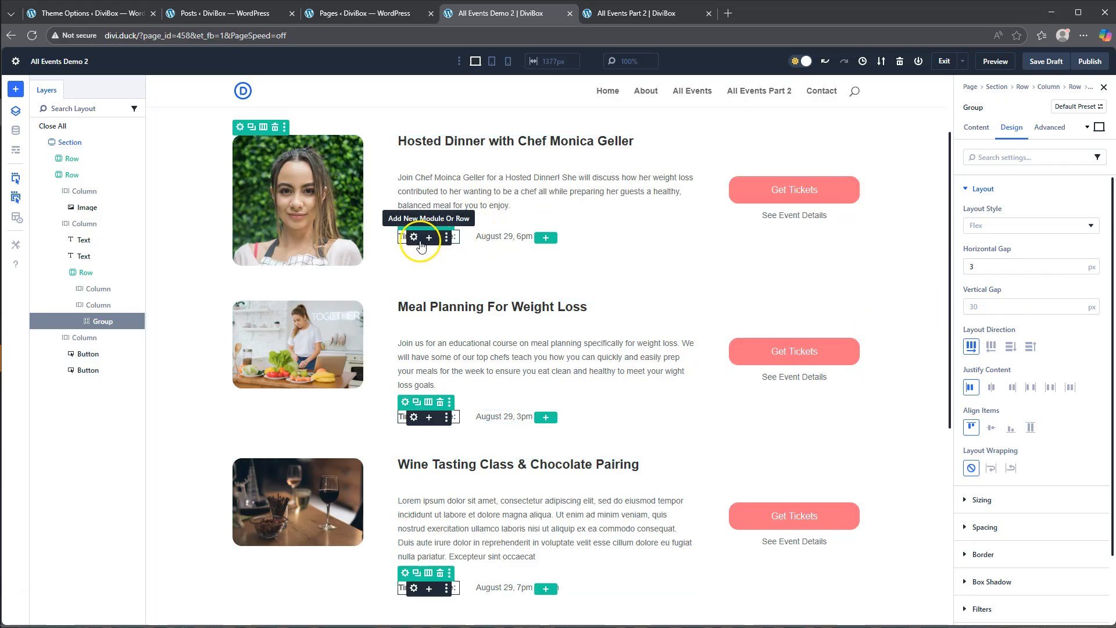
- Add a Text module below the Time and Date label and replace its body with "Address:"
left_click(429, 240)
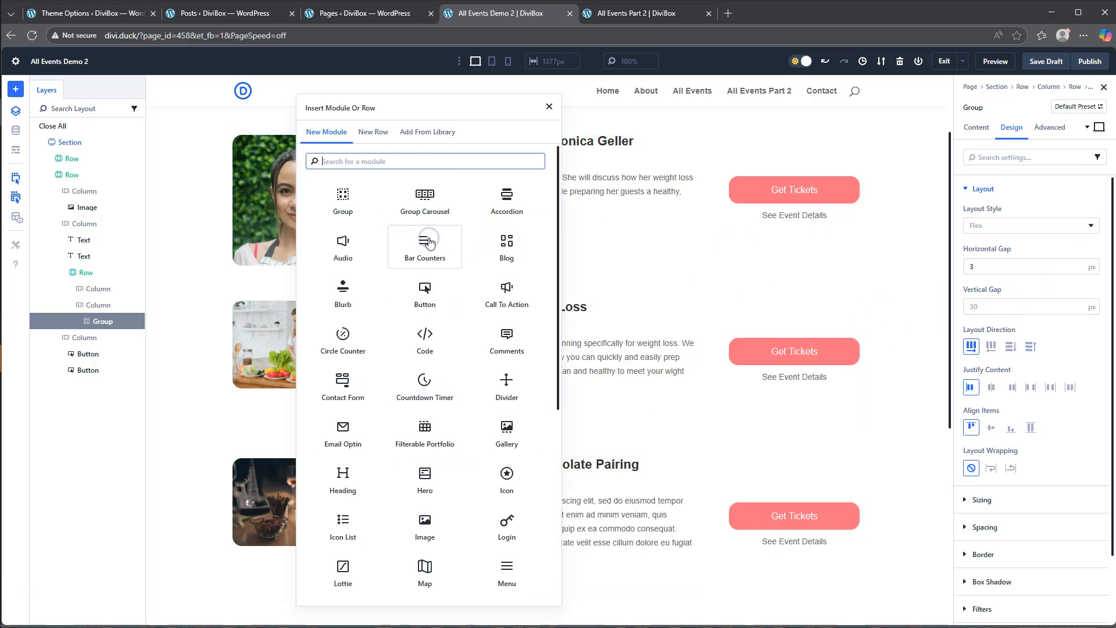
scroll(481, 443, "down", 5)
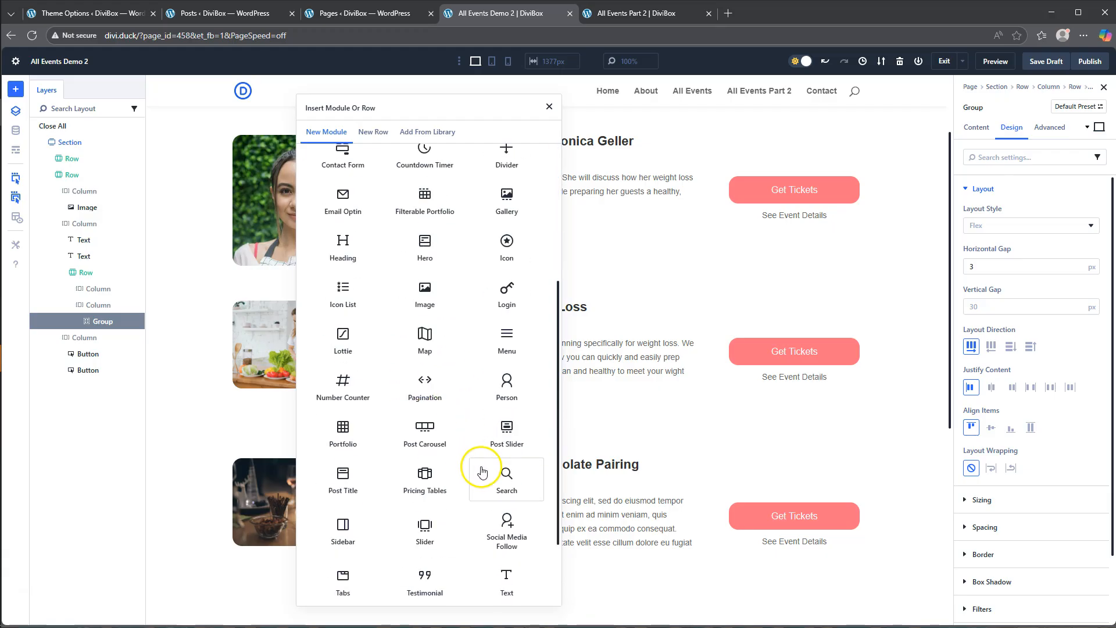
left_click(508, 485)
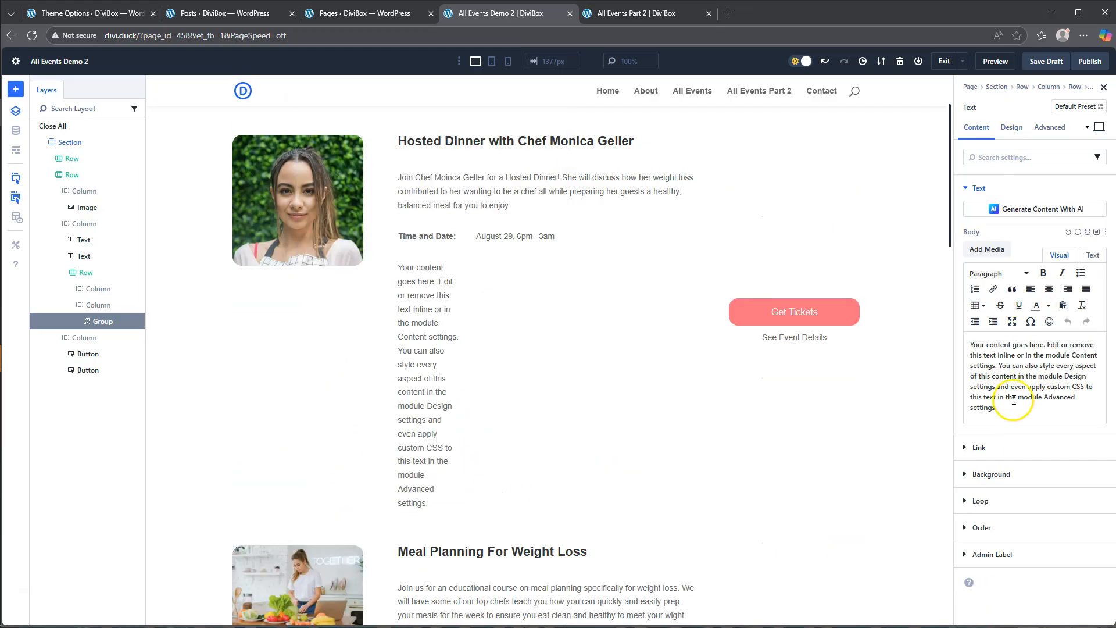
left_click_drag(1012, 410, 949, 336)
type("Address:")
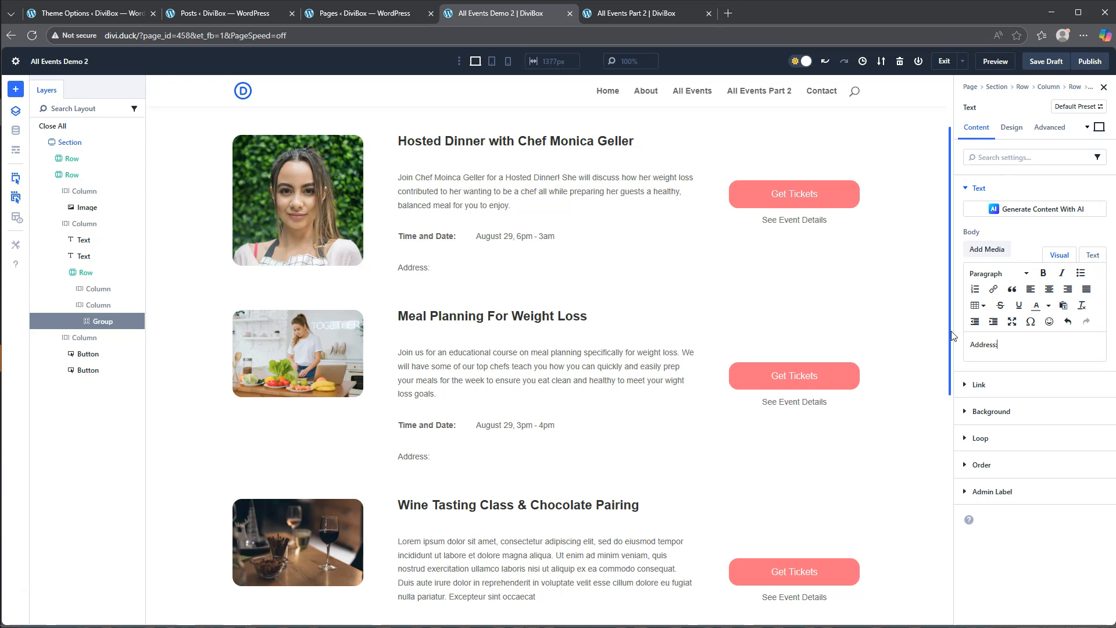
- Set the Address label's text font weight to Bold
left_click(1012, 127)
left_click(1003, 186)
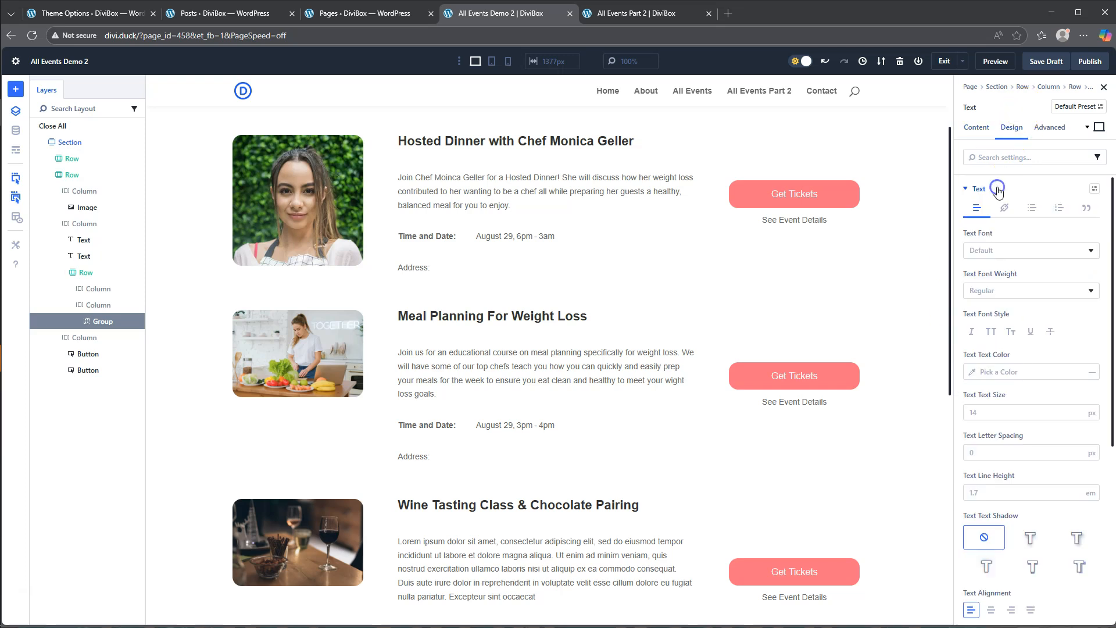
left_click(1003, 290)
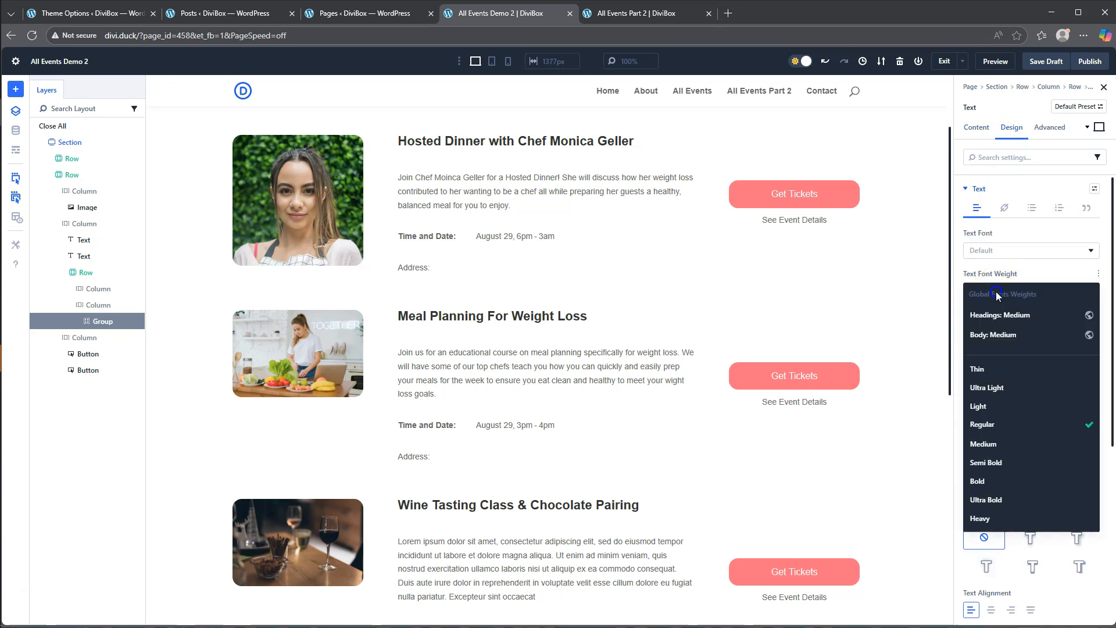
left_click(989, 480)
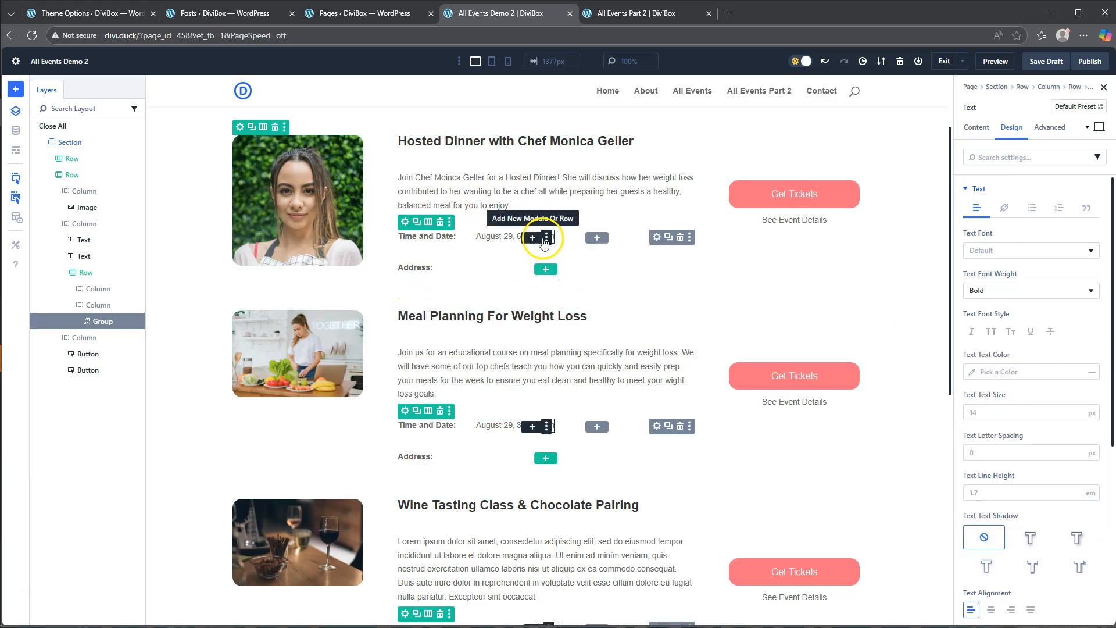
- Try to add a Text module with the Loop Post Custom Field eventAddress after the end time
left_click(533, 239)
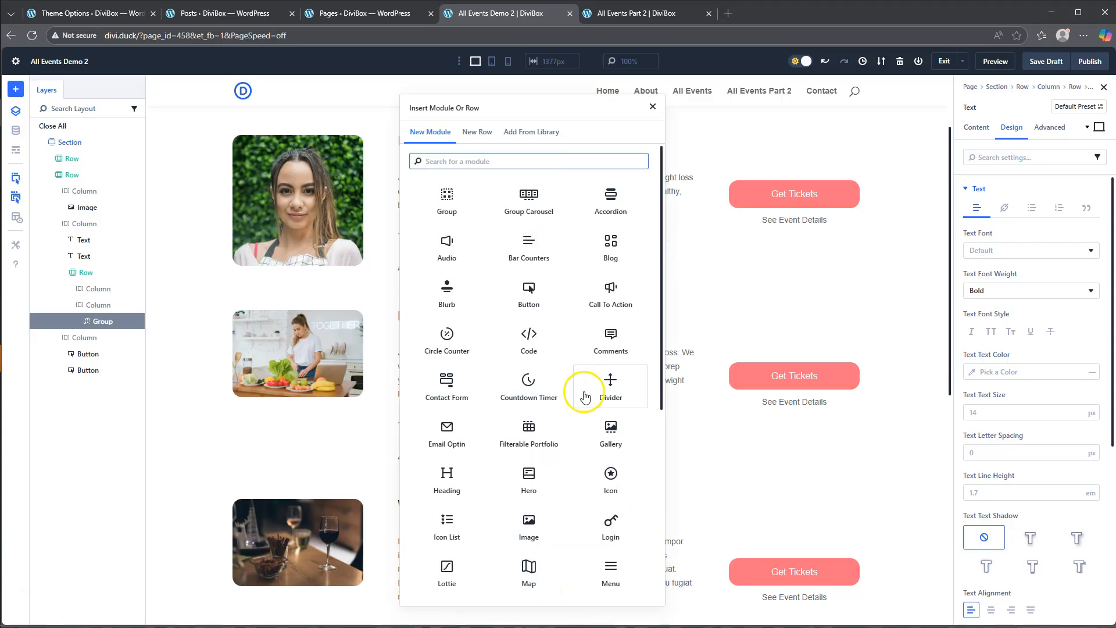
scroll(606, 442, "down", 2)
scroll(606, 442, "down", 3)
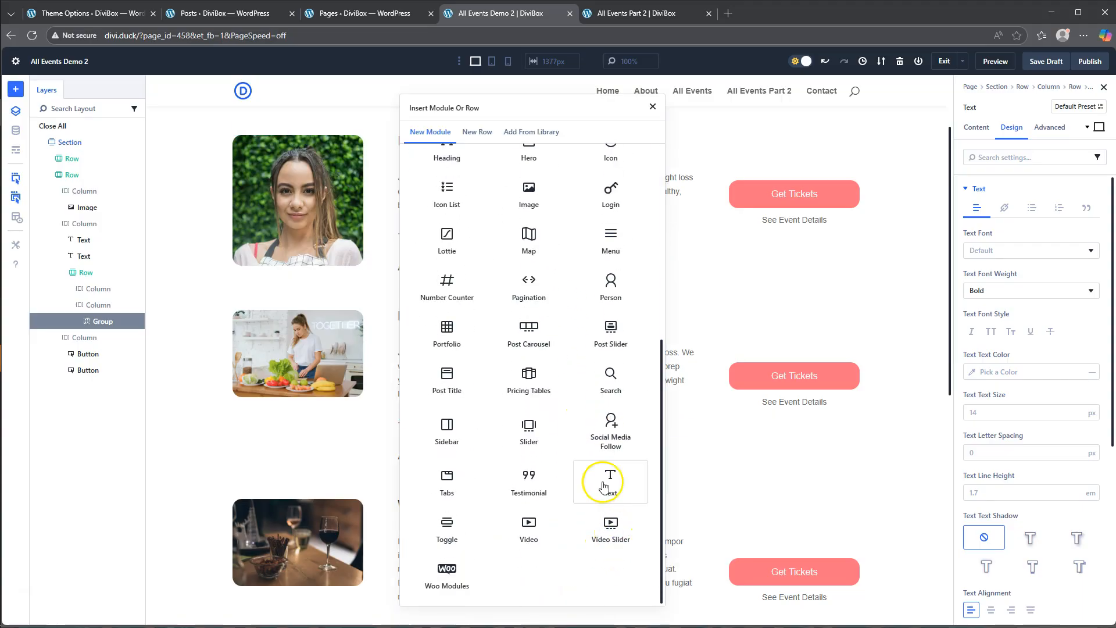
left_click(615, 481)
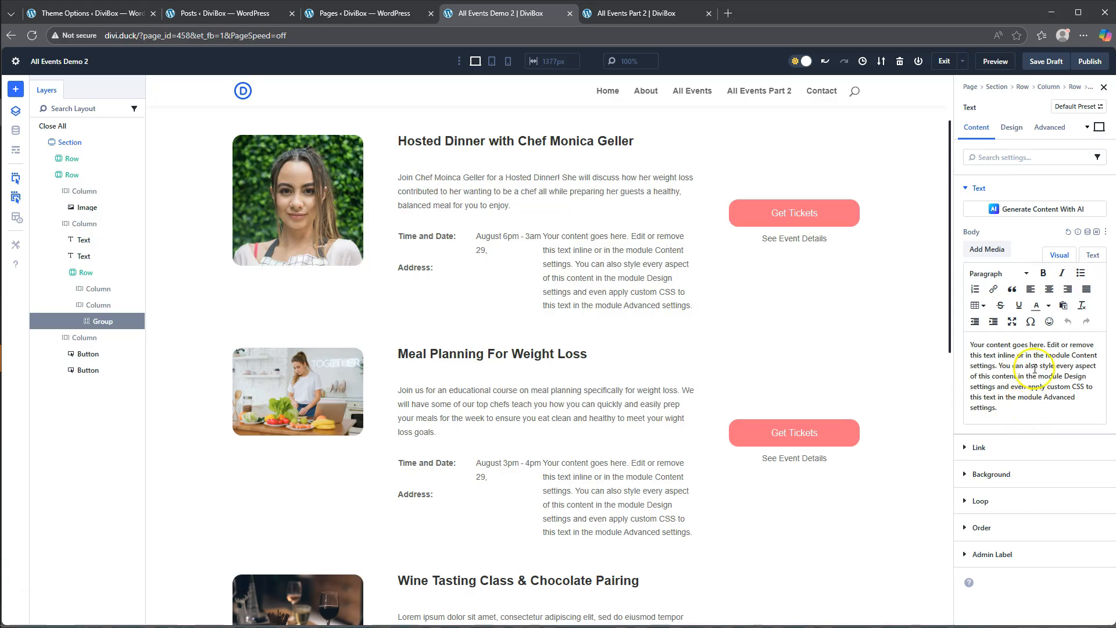
left_click(1088, 235)
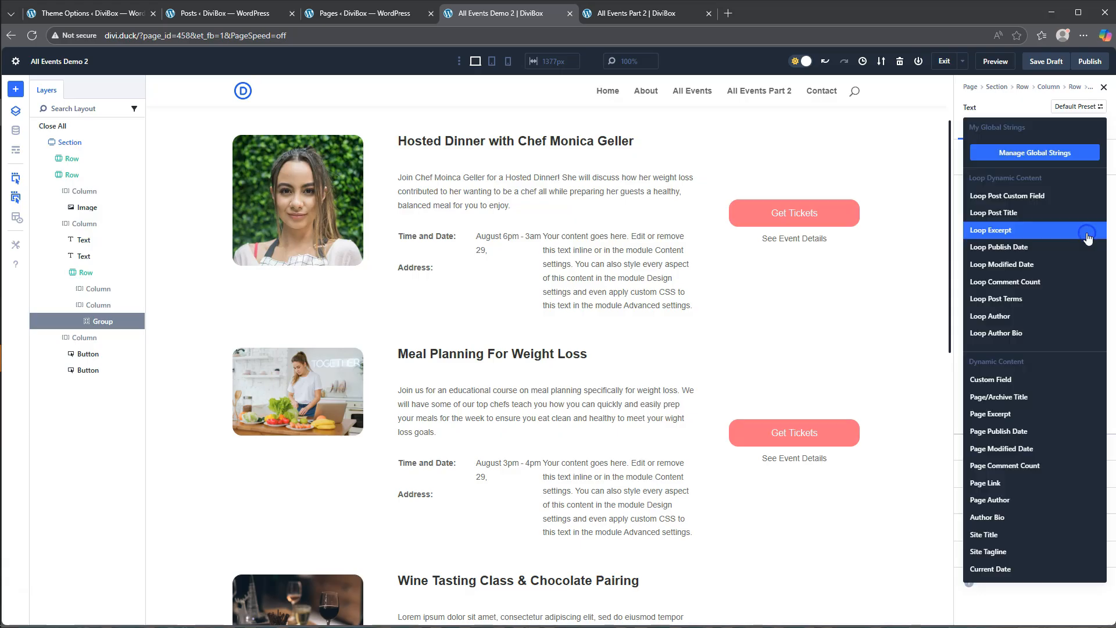
left_click(1027, 210)
left_click(1005, 260)
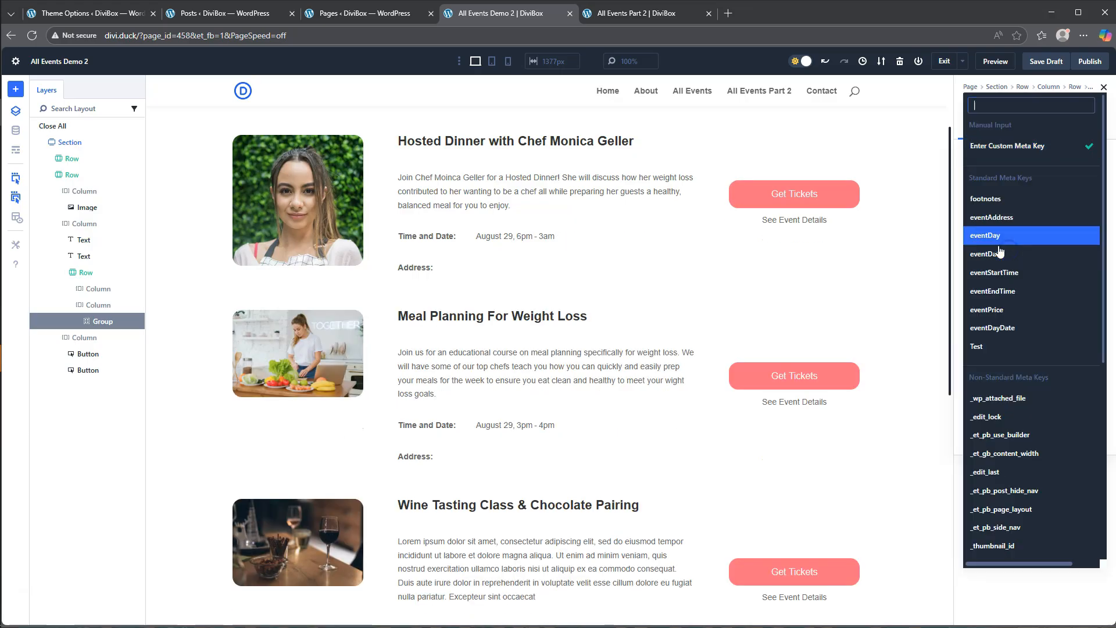
left_click(1010, 223)
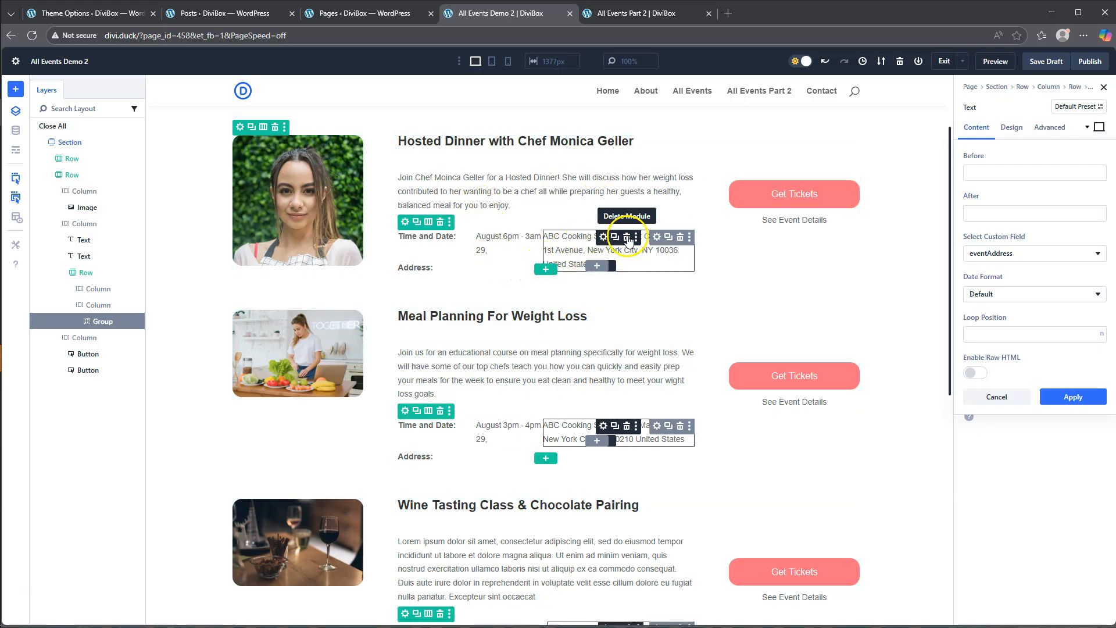
left_click(627, 238)
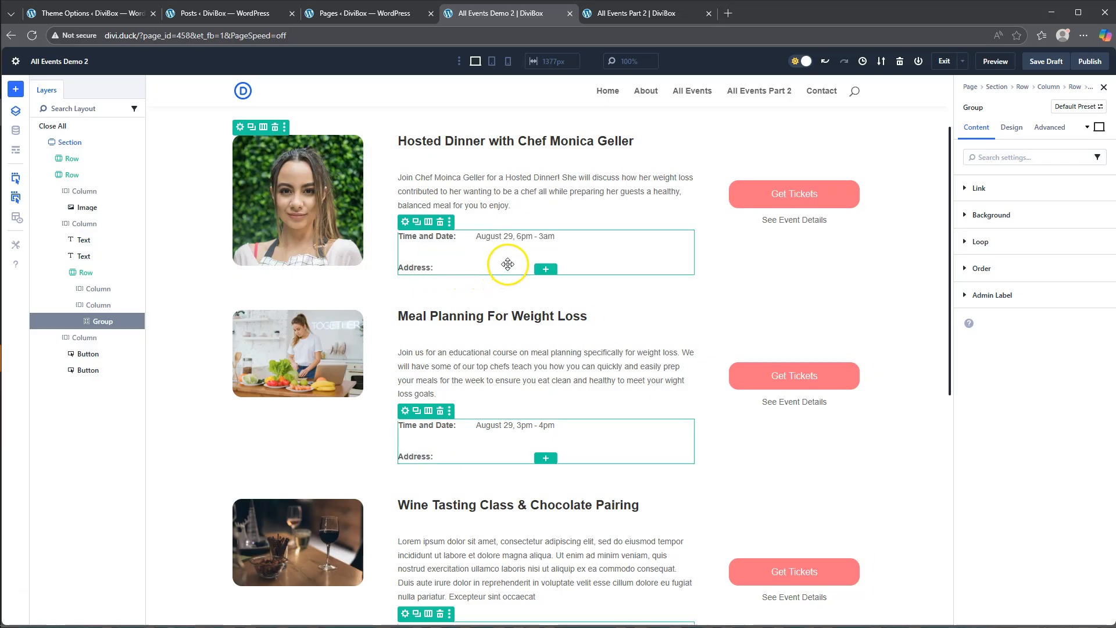
- Insert an offset two-column row, narrow then wide, below the date row and move the Address label into its first column
left_click(540, 271)
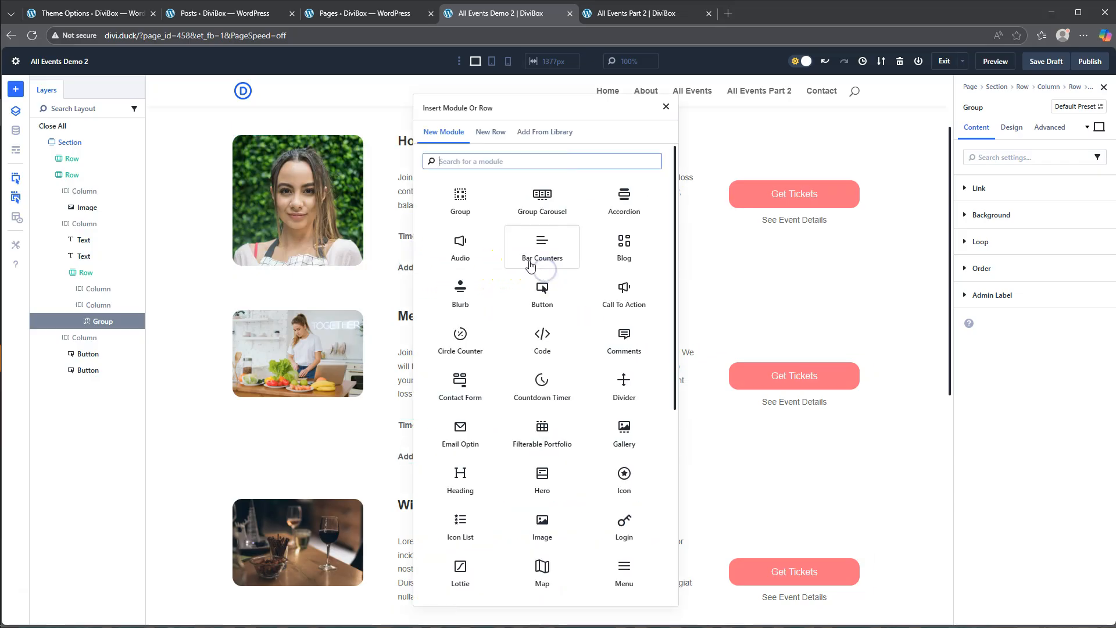
scroll(548, 326, "down", 1)
scroll(549, 326, "down", 4)
scroll(544, 324, "up", 5)
left_click(490, 133)
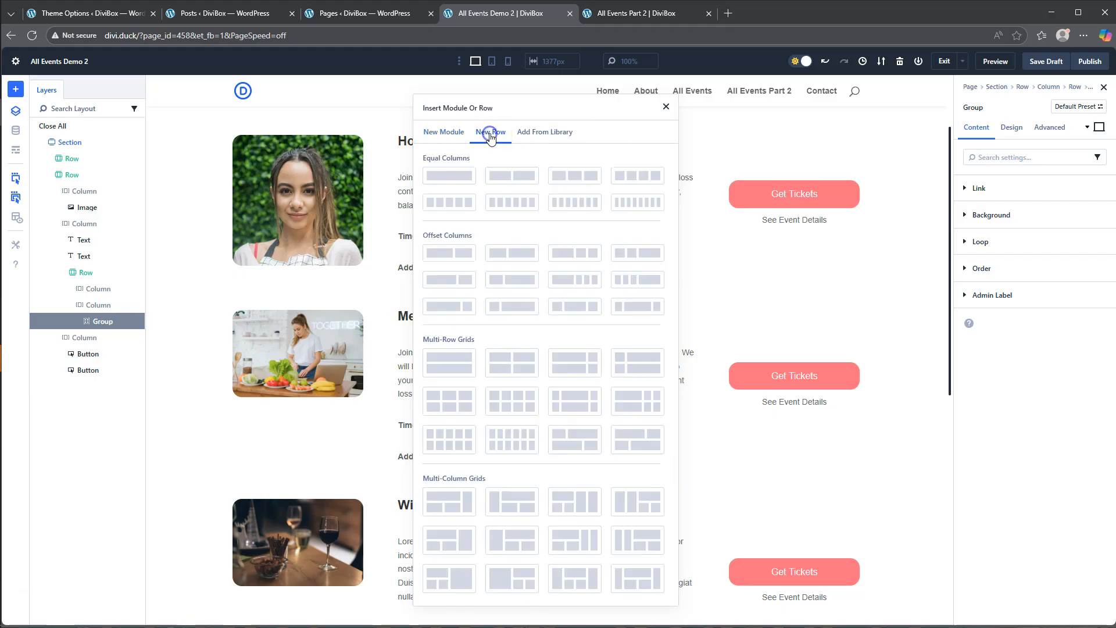
left_click(511, 305)
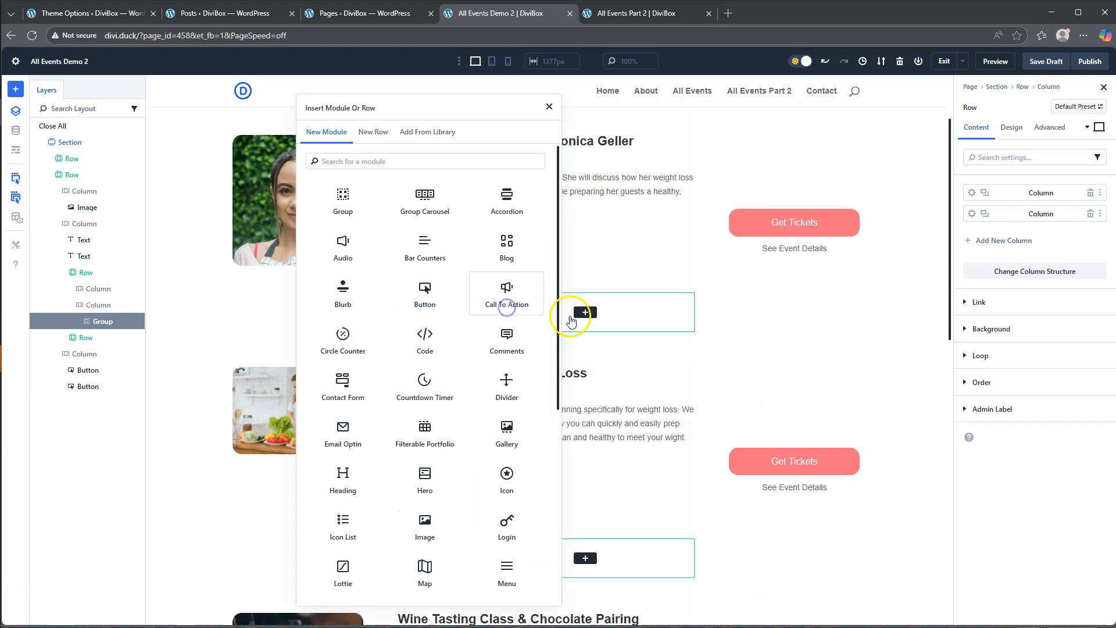
left_click(548, 109)
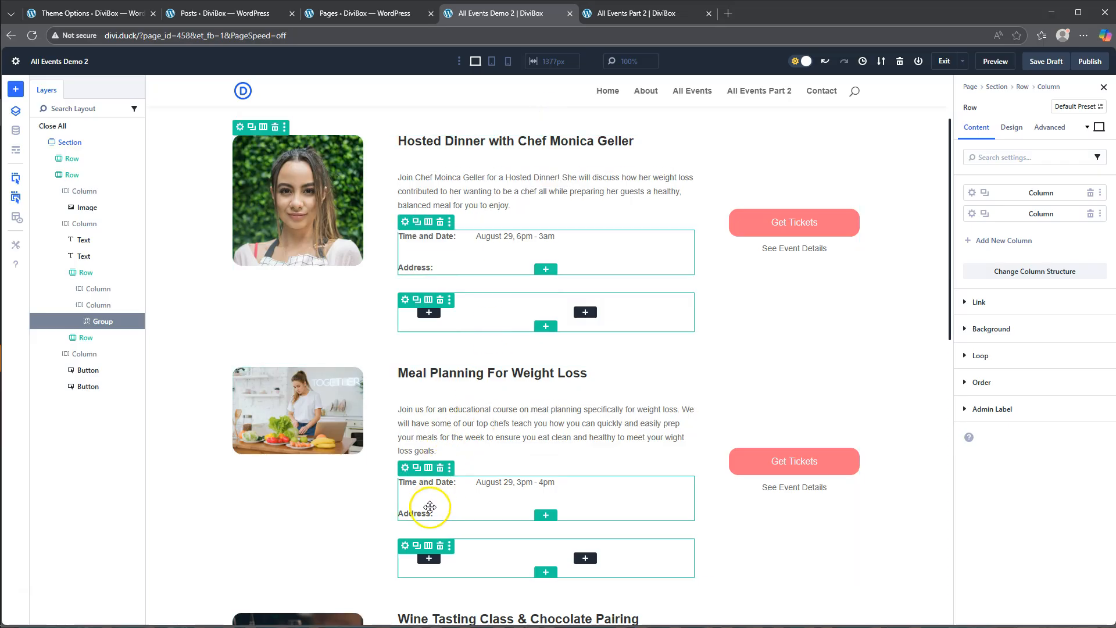
left_click_drag(414, 268, 414, 303)
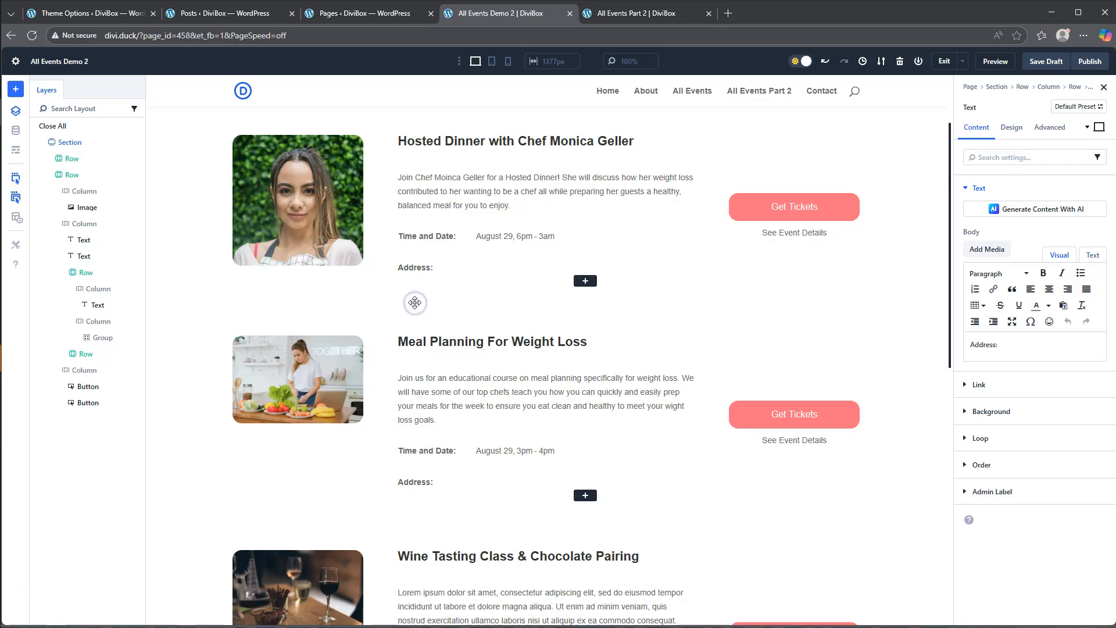
- Add a Text module in the address row's second column and fill its body with the Loop Post Custom Field eventAddress
left_click(586, 281)
scroll(675, 520, "down", 5)
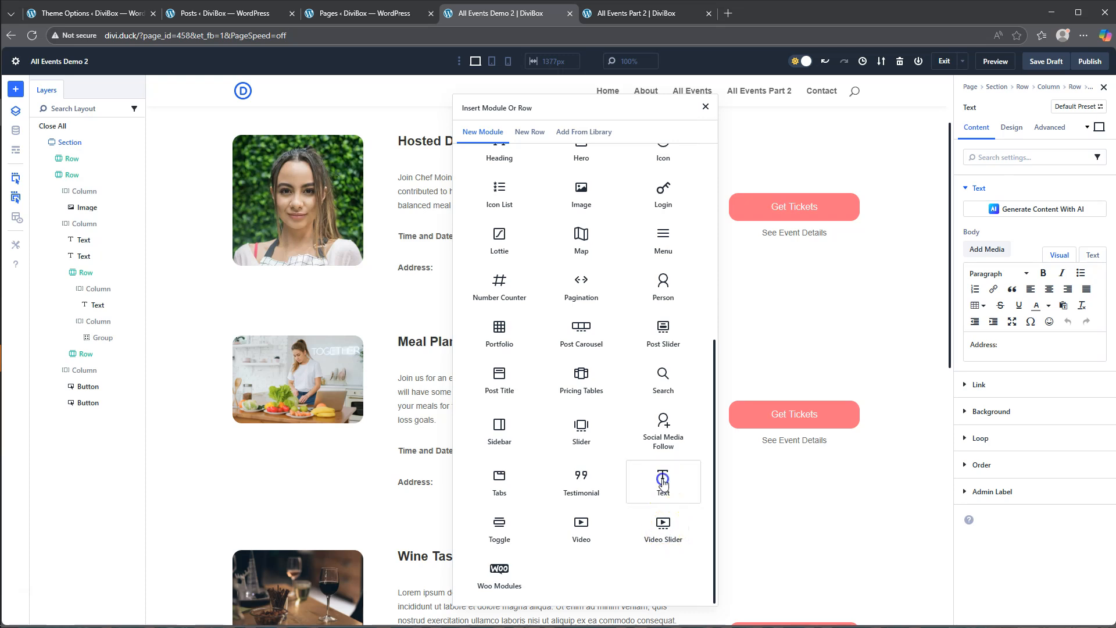
left_click(663, 481)
left_click(1095, 231)
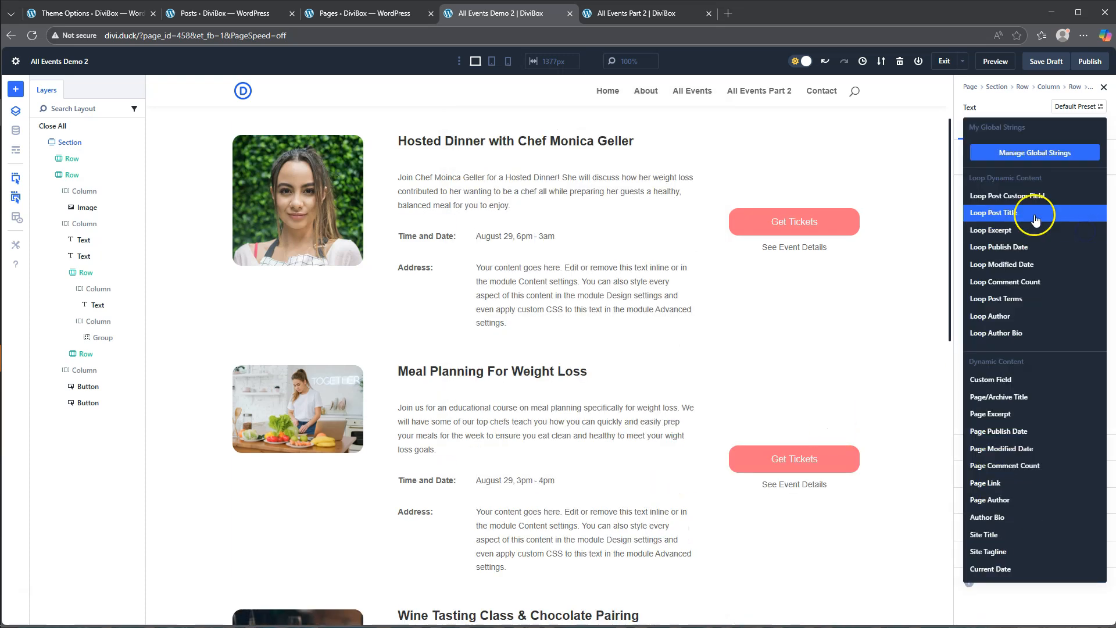
left_click(1007, 195)
left_click(997, 253)
left_click(992, 217)
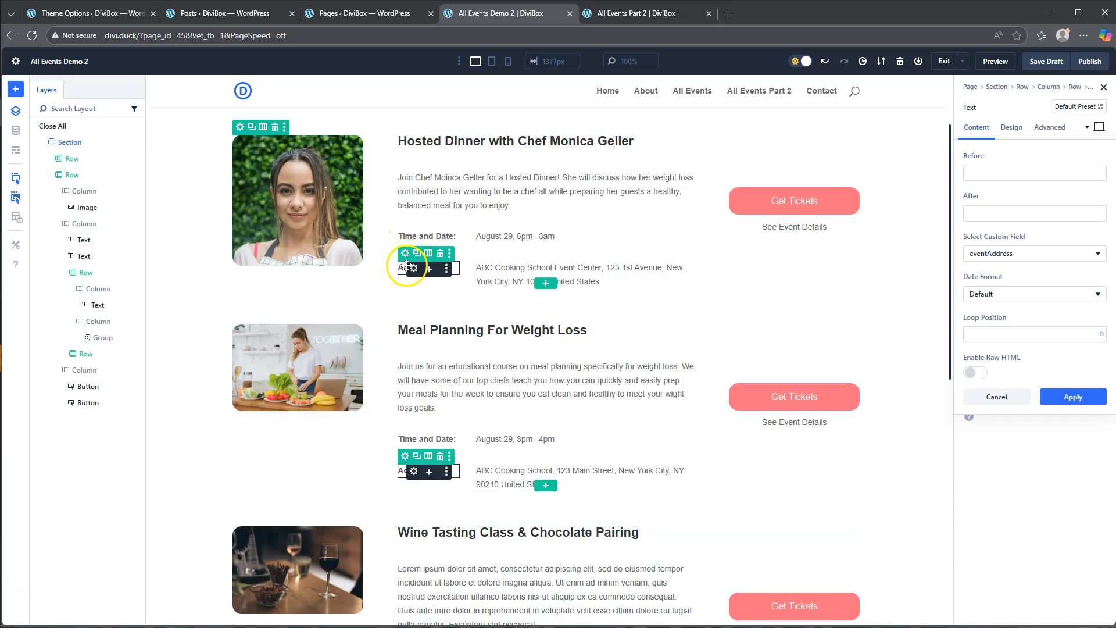
- Set the address row's top margin to -20 px
left_click(406, 254)
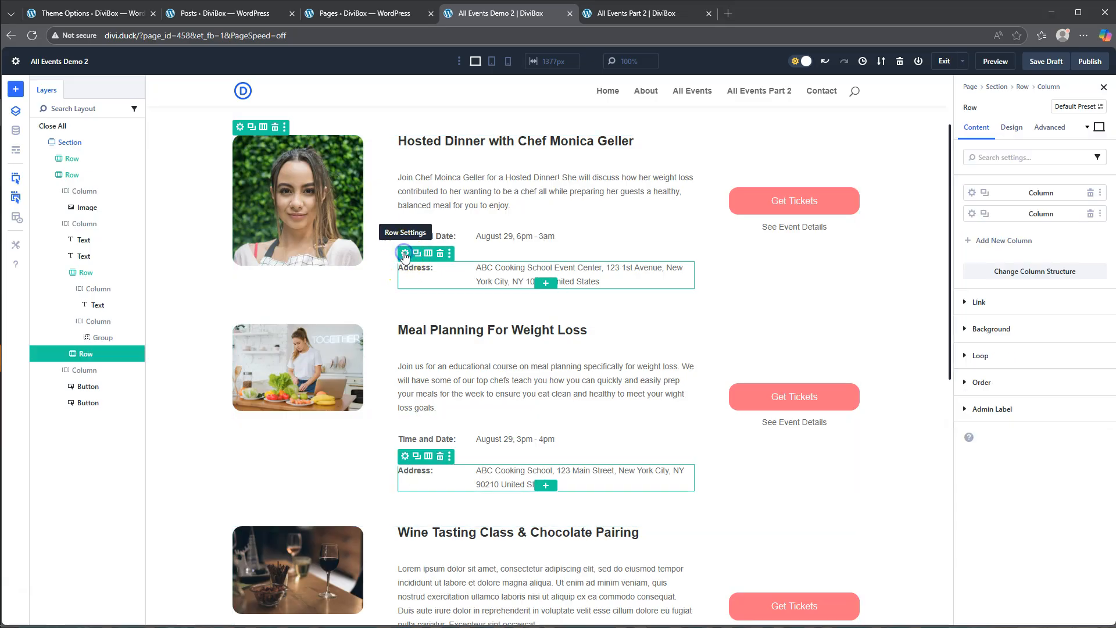
left_click(1012, 127)
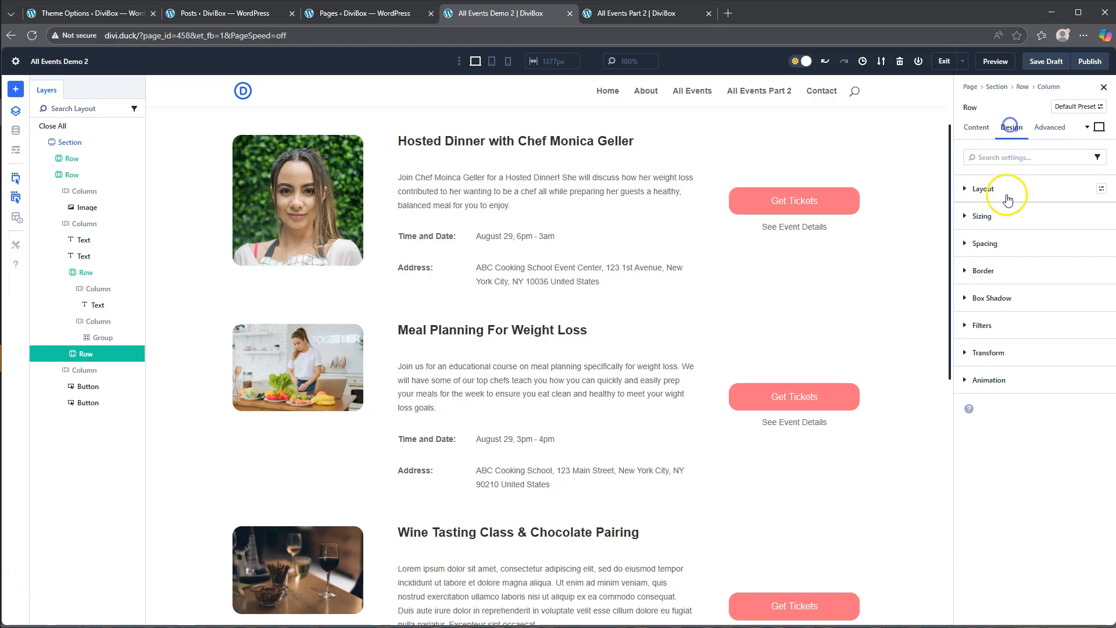
left_click(987, 244)
left_click(987, 280)
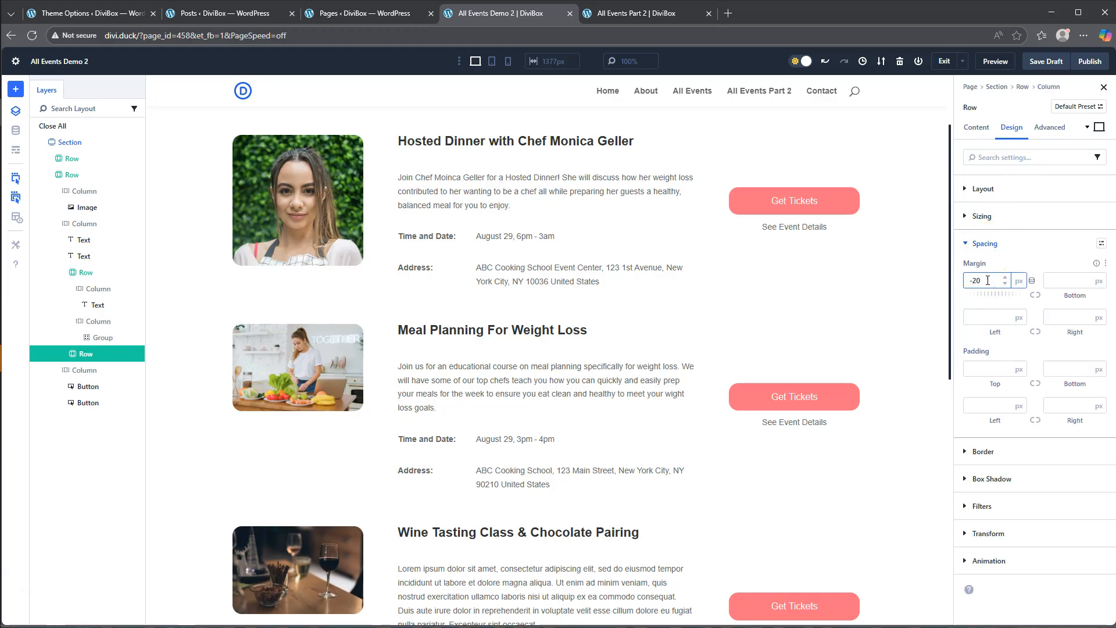
left_click(1011, 259)
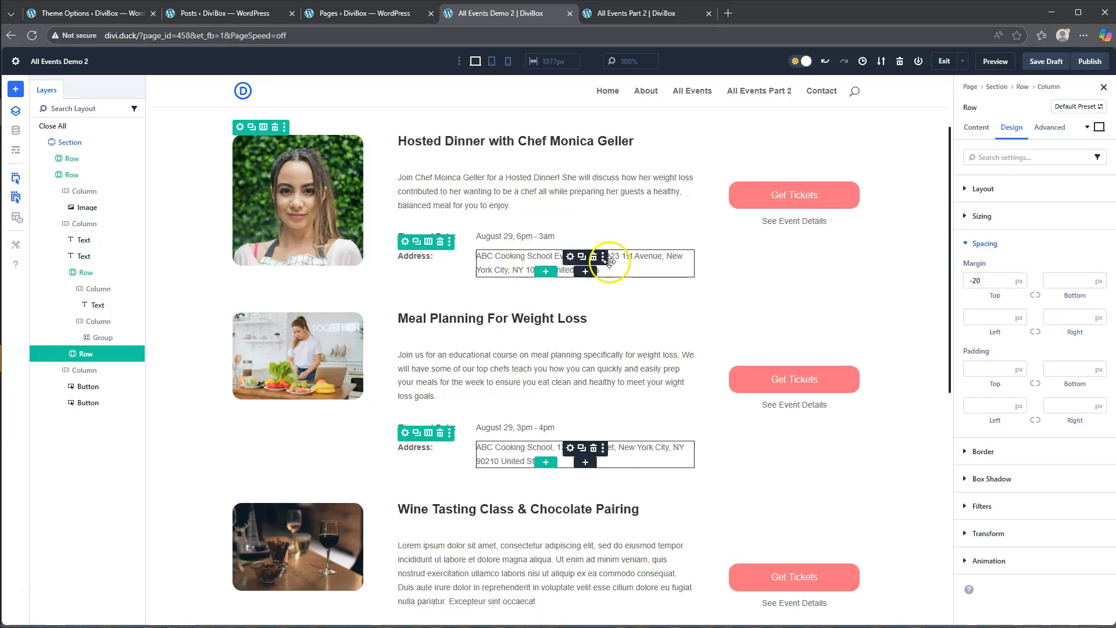
- Examine how the events are separated on the All Events Part 2 page, and return to All Events Demo 2
left_click(639, 14)
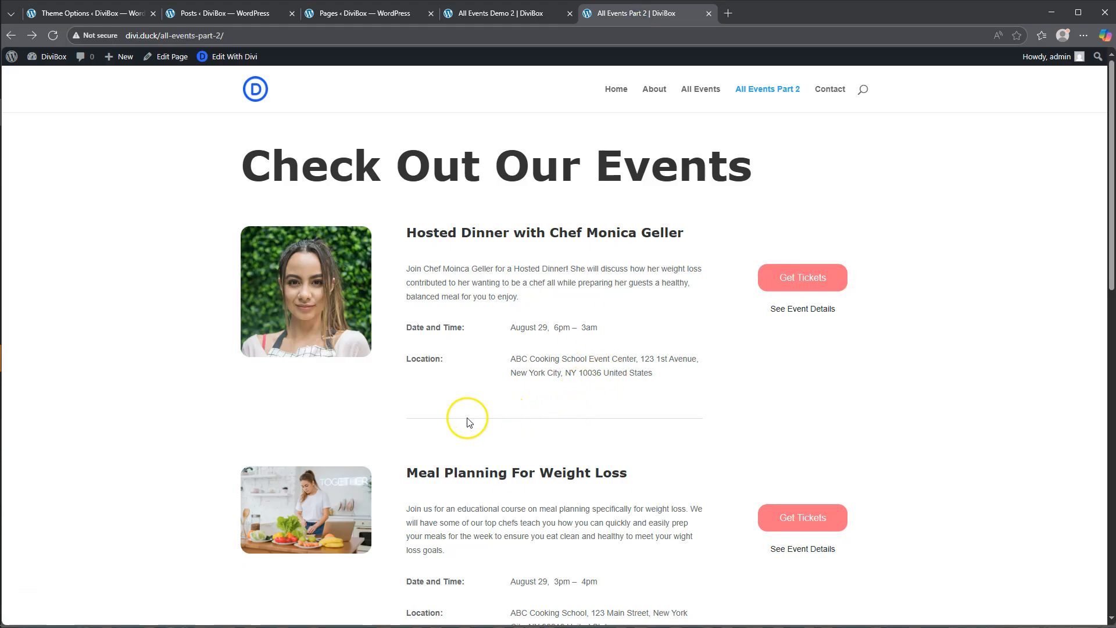
scroll(582, 424, "down", 4)
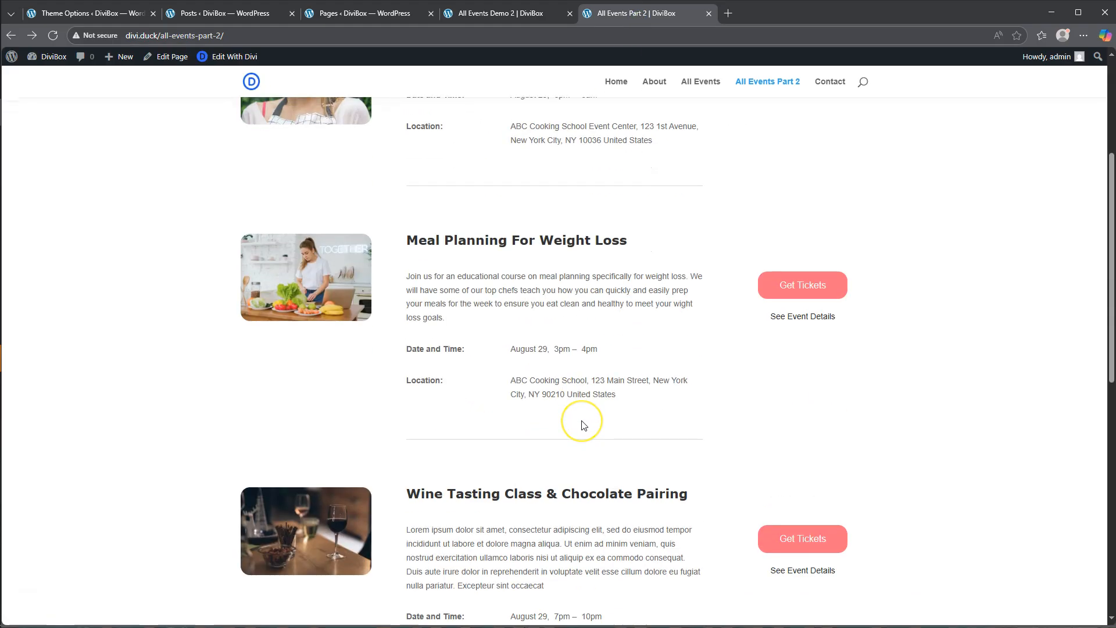
scroll(583, 425, "down", 3)
scroll(584, 425, "up", 6)
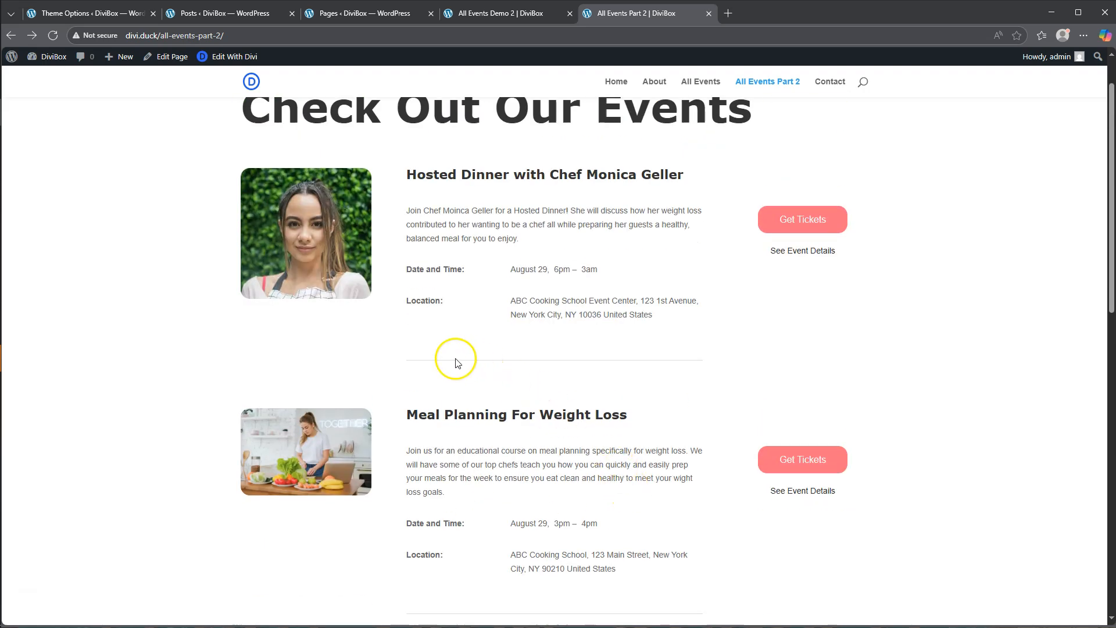
left_click(479, 13)
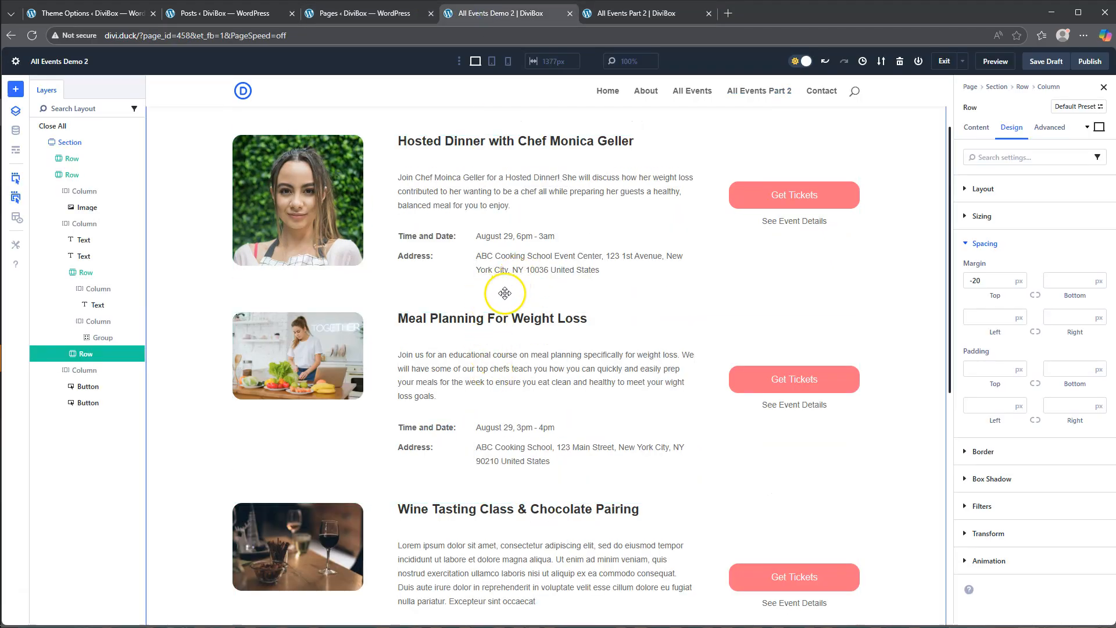
left_click(251, 276)
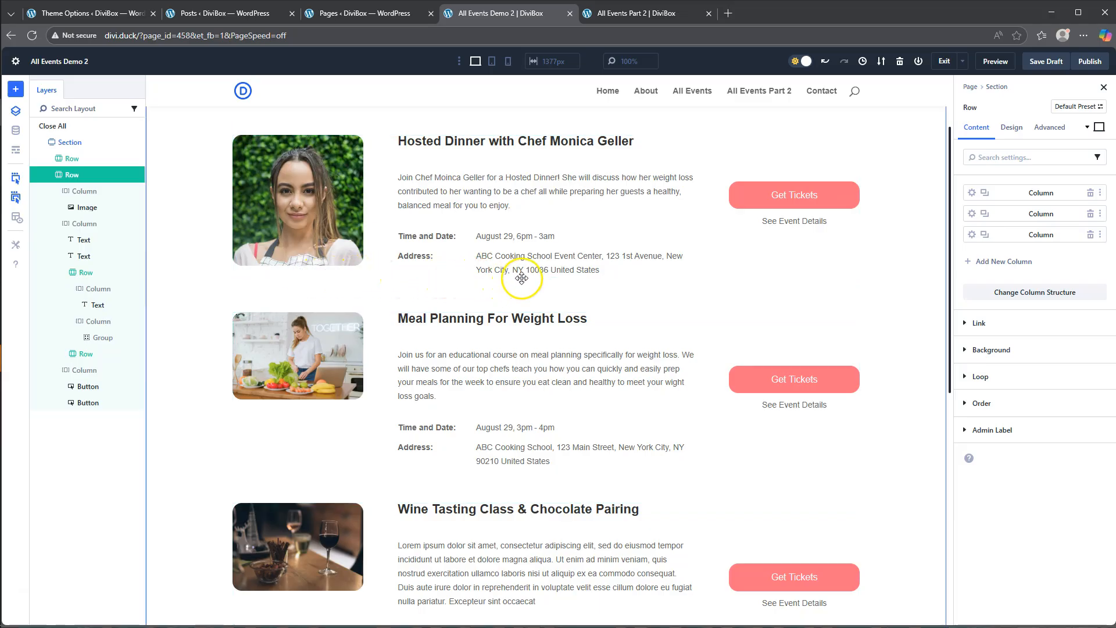
scroll(536, 281, "down", 4)
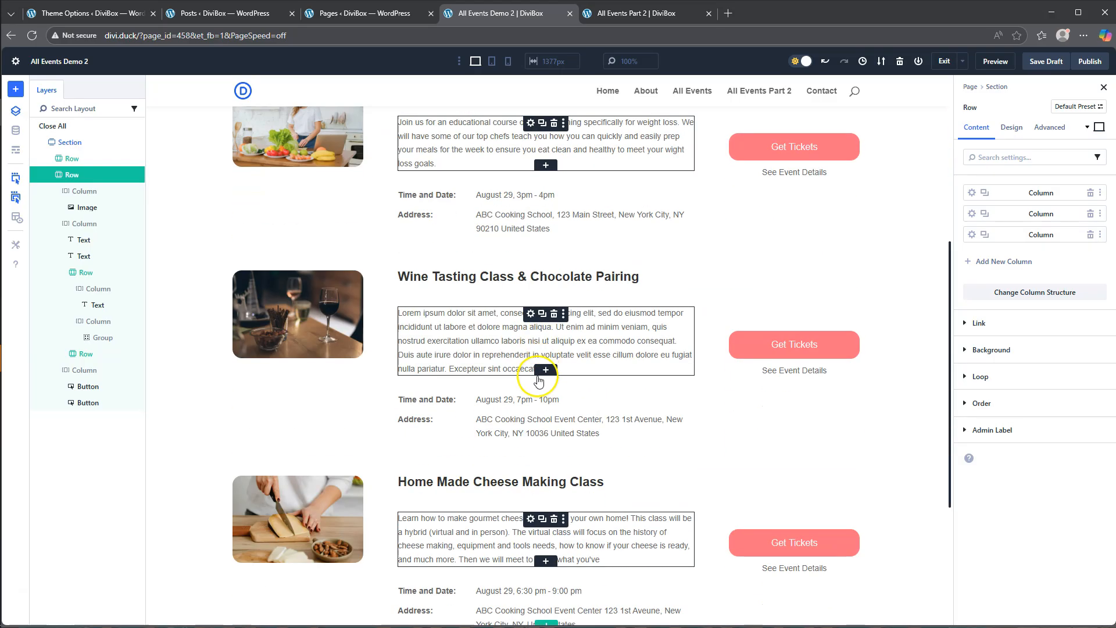
scroll(538, 379, "down", 4)
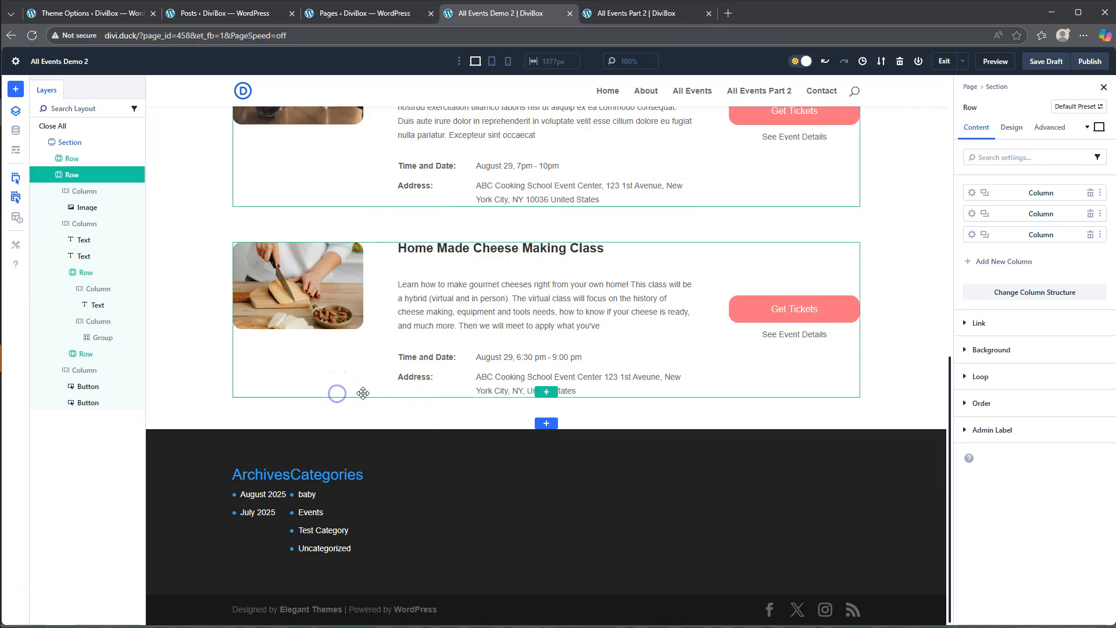
left_click(545, 392)
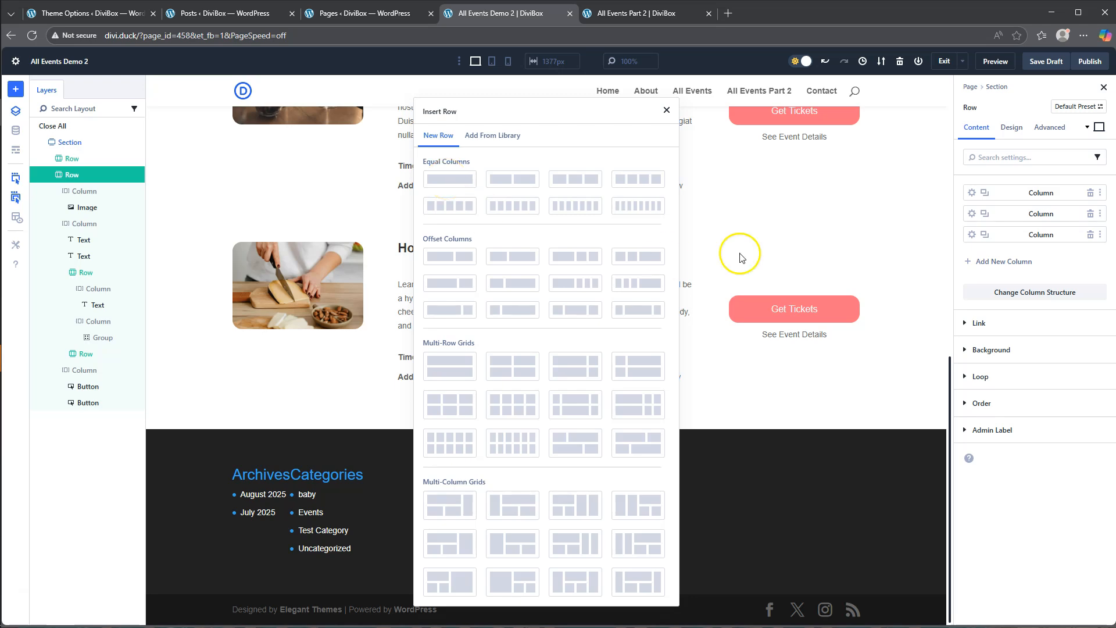
left_click(667, 111)
scroll(496, 250, "up", 8)
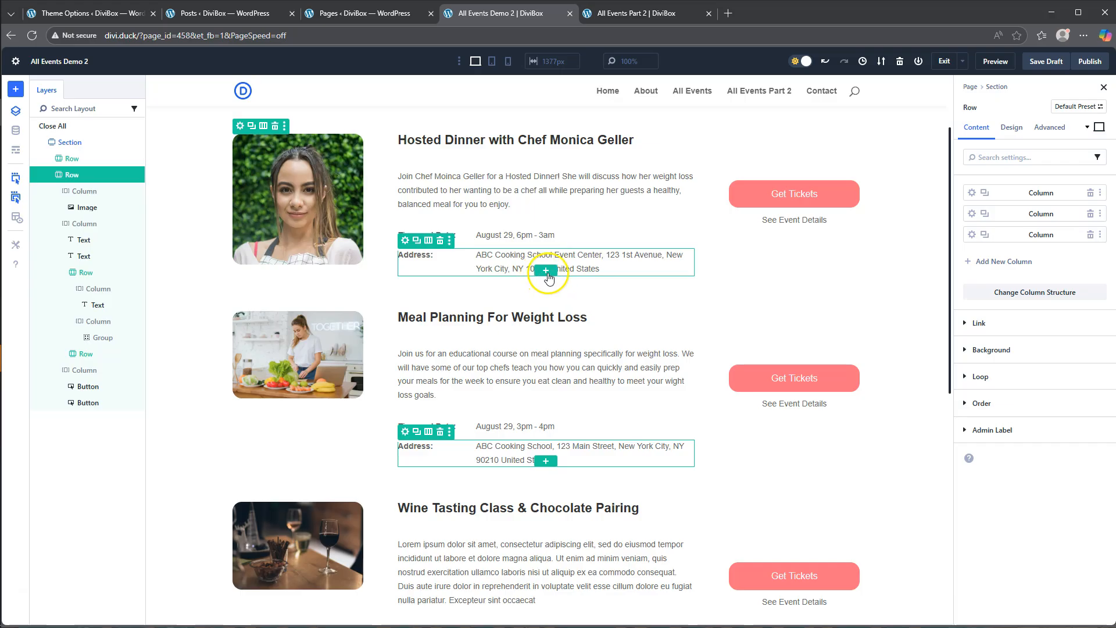
- Insert a single-column row below the address row and add a Divider module to it
left_click(546, 270)
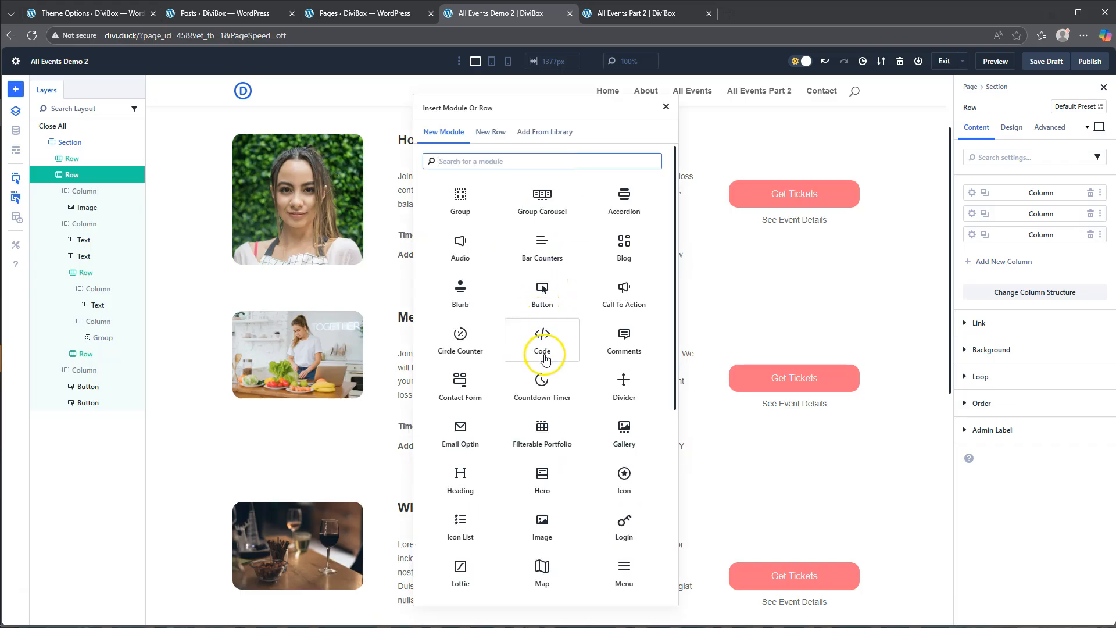
left_click(491, 132)
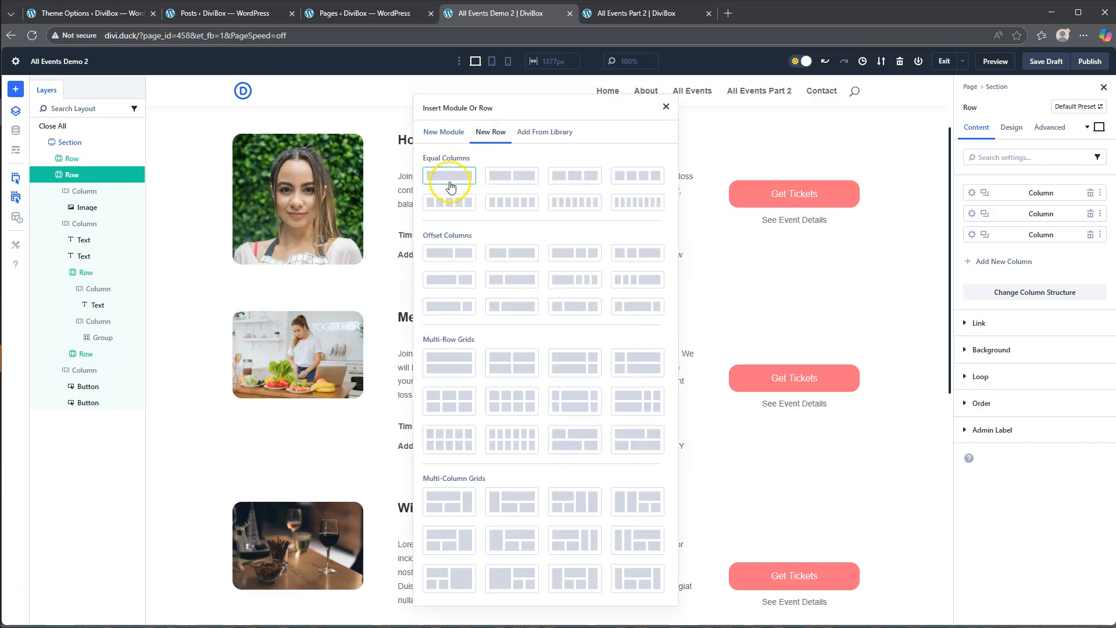
left_click(449, 175)
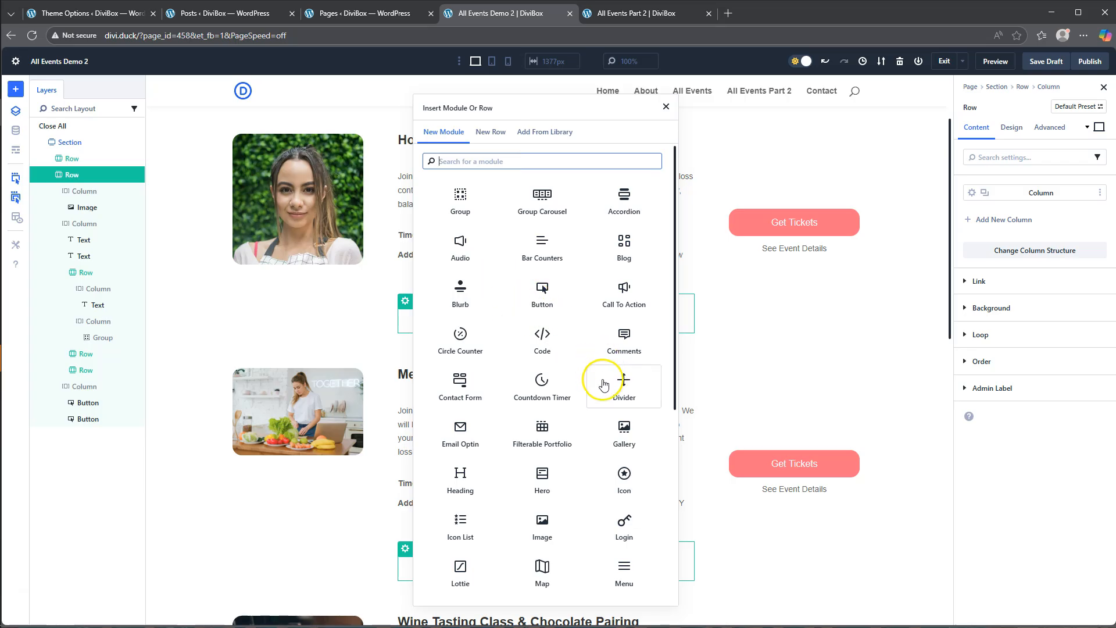
left_click(621, 385)
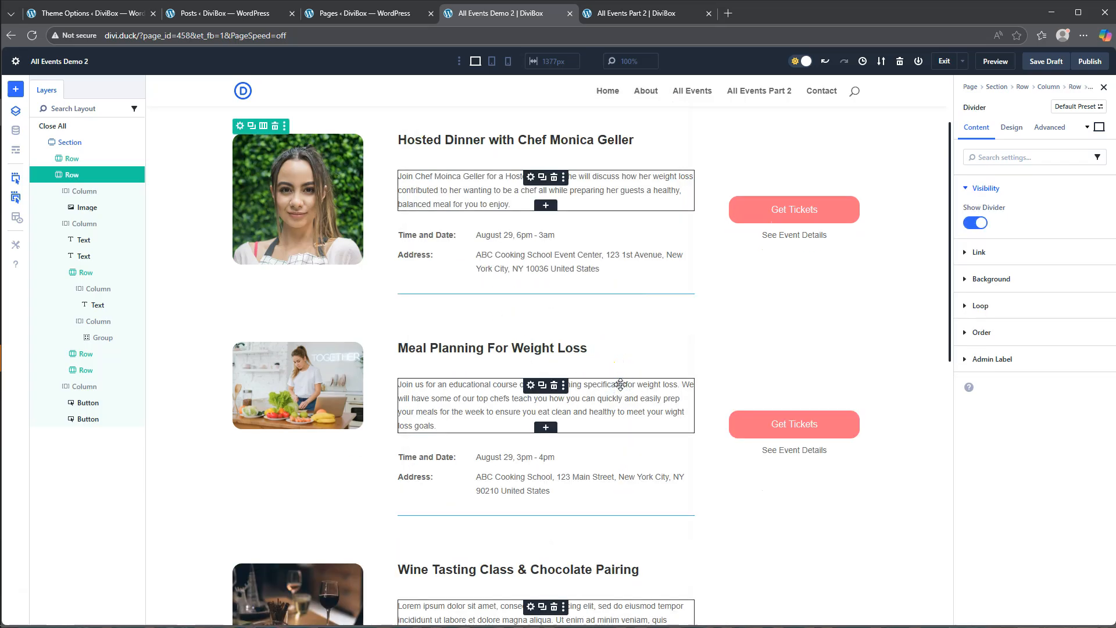
- Set the divider's line color to the light grey global color #D3D3D3
left_click(1012, 127)
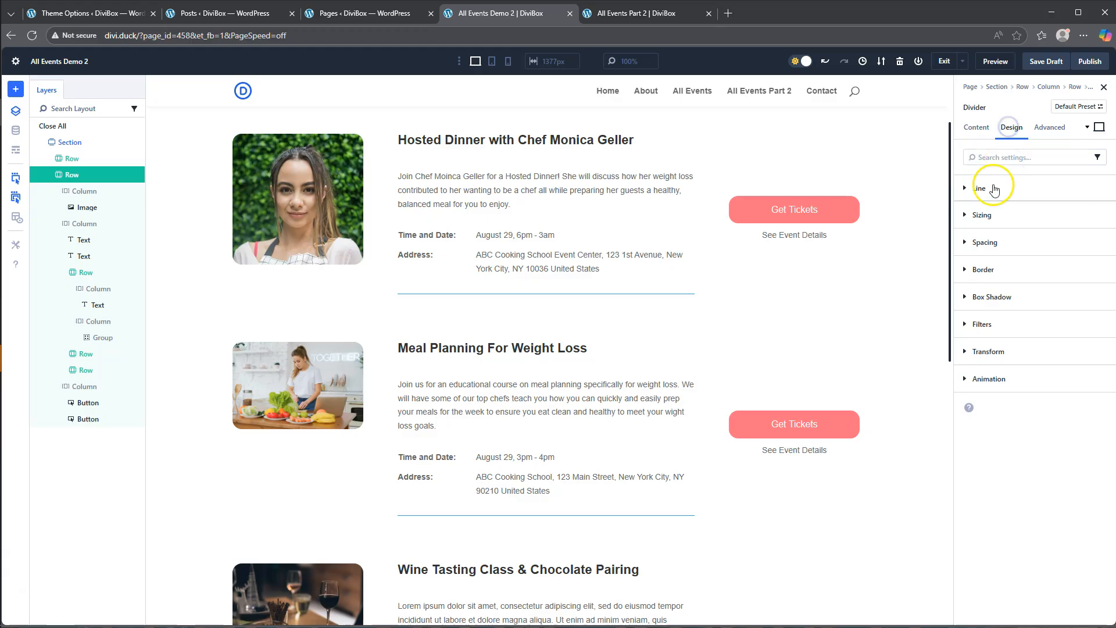
left_click(991, 189)
left_click(978, 224)
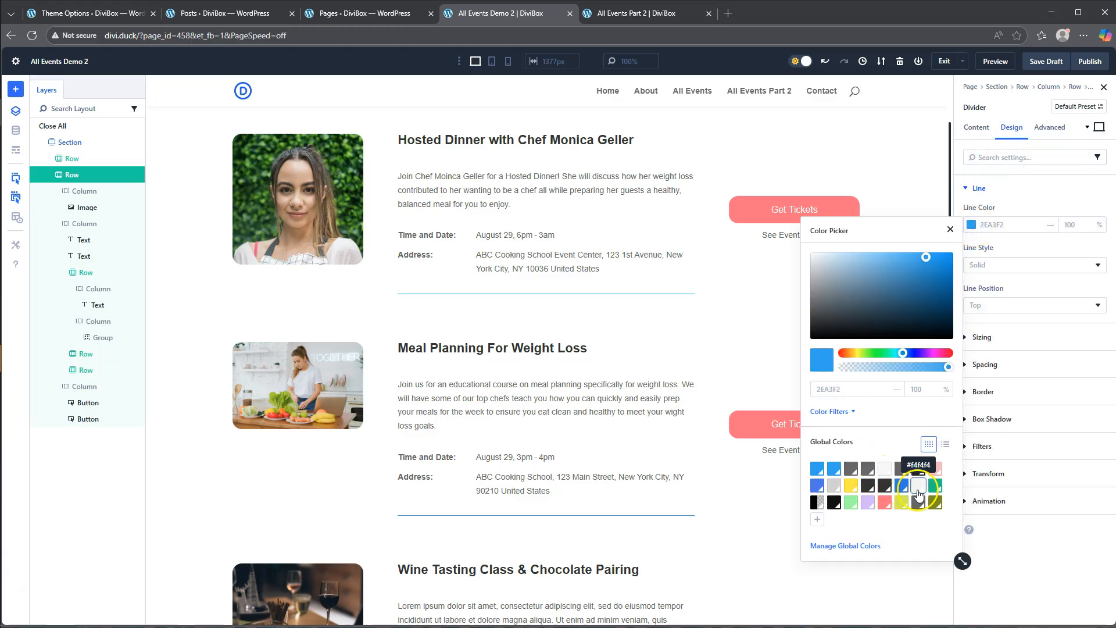
left_click(836, 487)
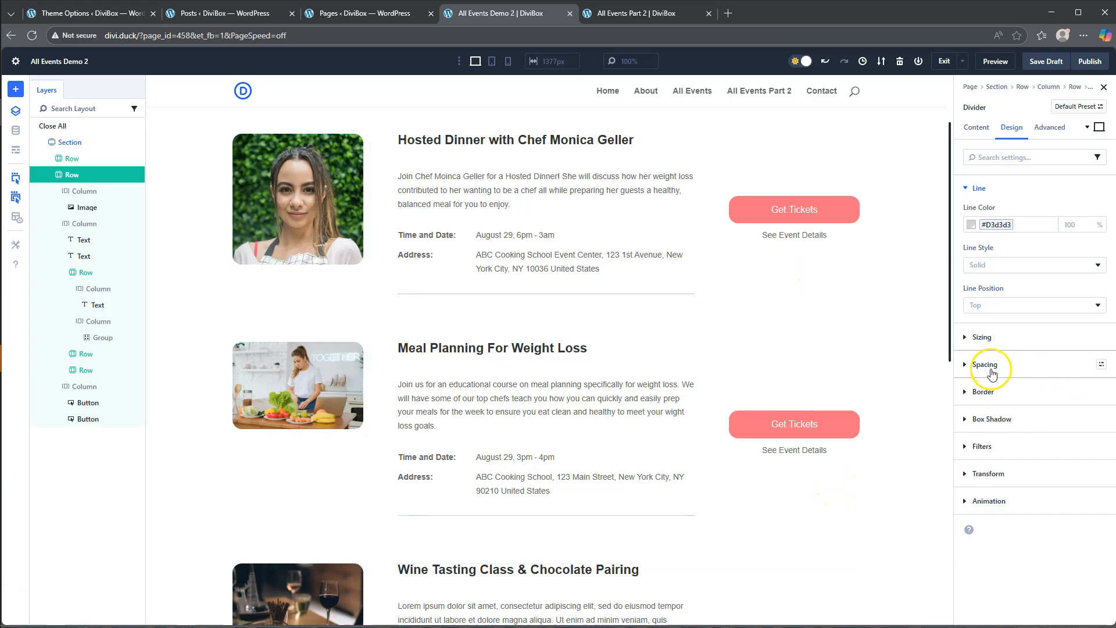
- Set the divider's top margin to 35 px and save the page as a draft
left_click(985, 365)
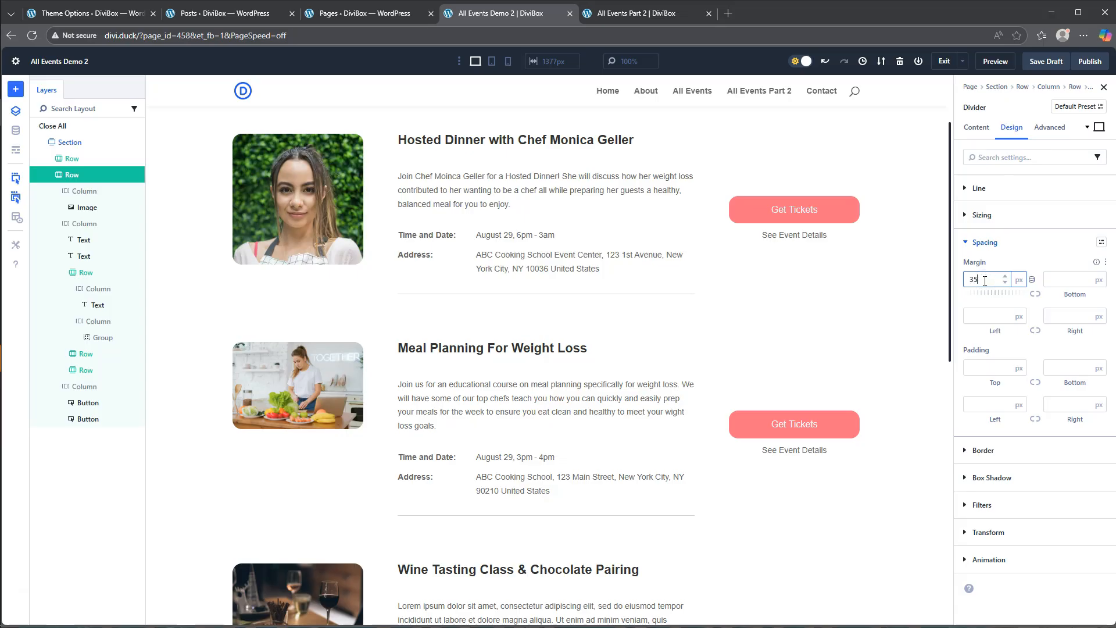
left_click(1002, 262)
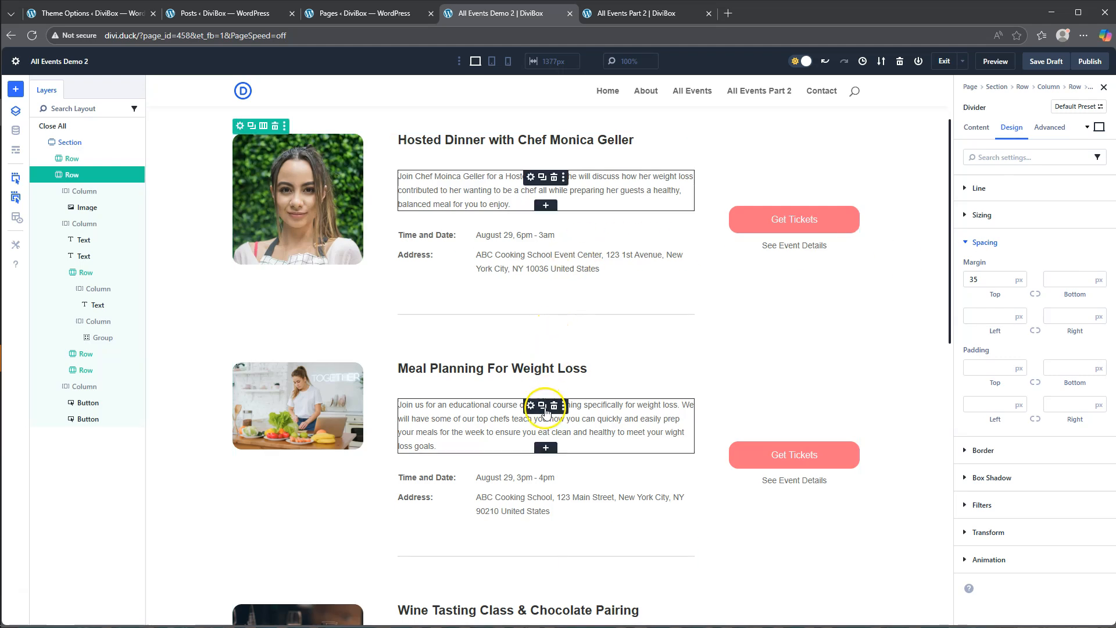
scroll(608, 291, "down", 11)
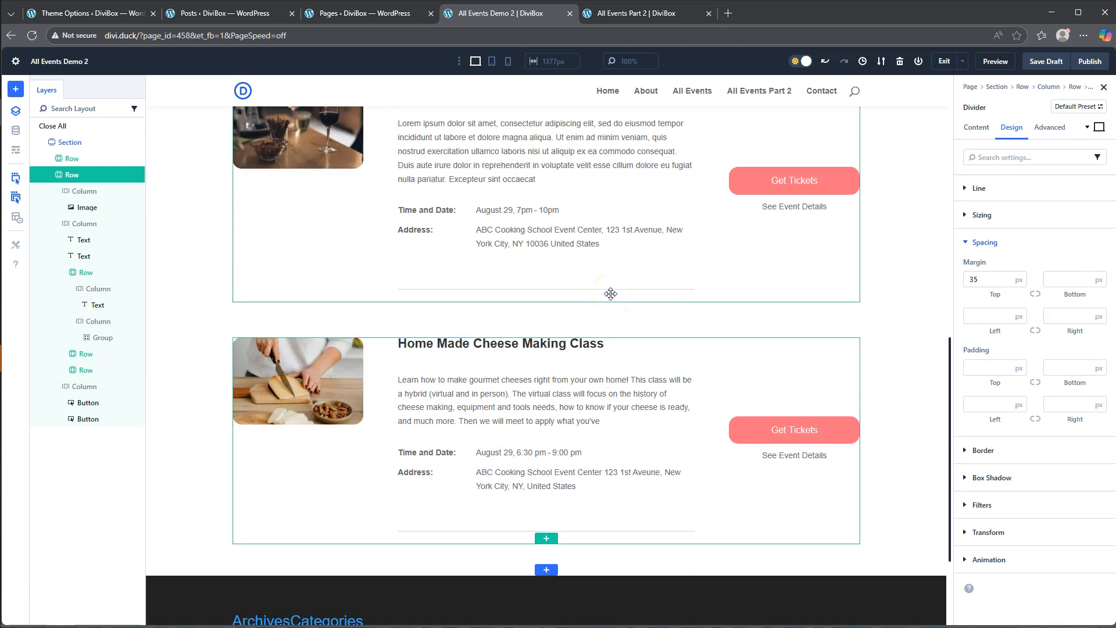
left_click(1044, 64)
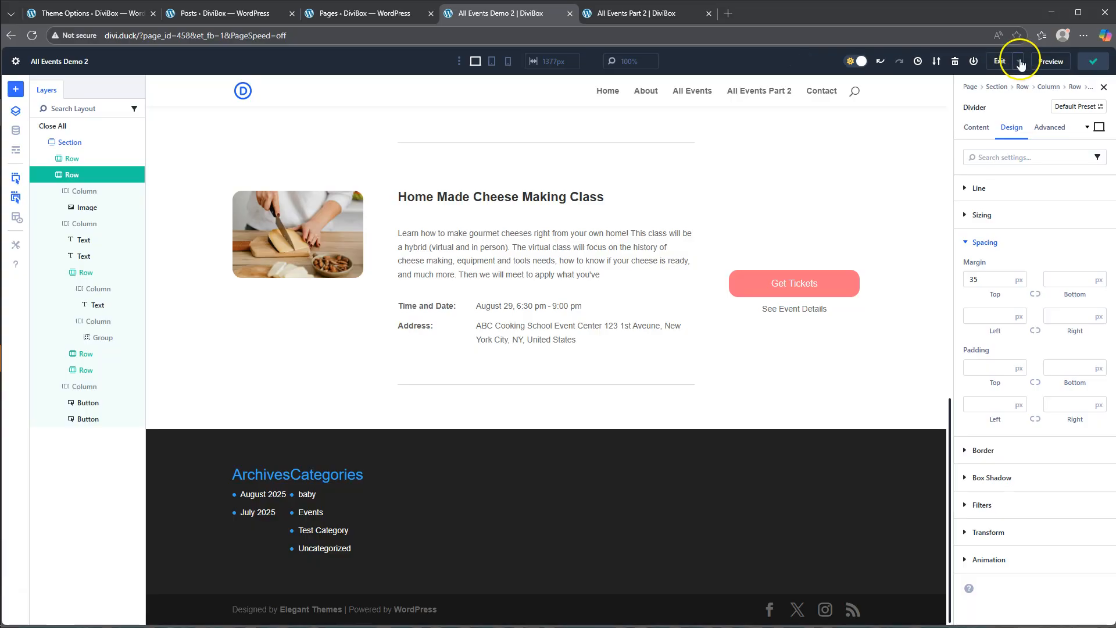
- Preview the page, examine the Hosted Dinner event's details page through its See Event Details link, and close the preview
left_click(992, 62)
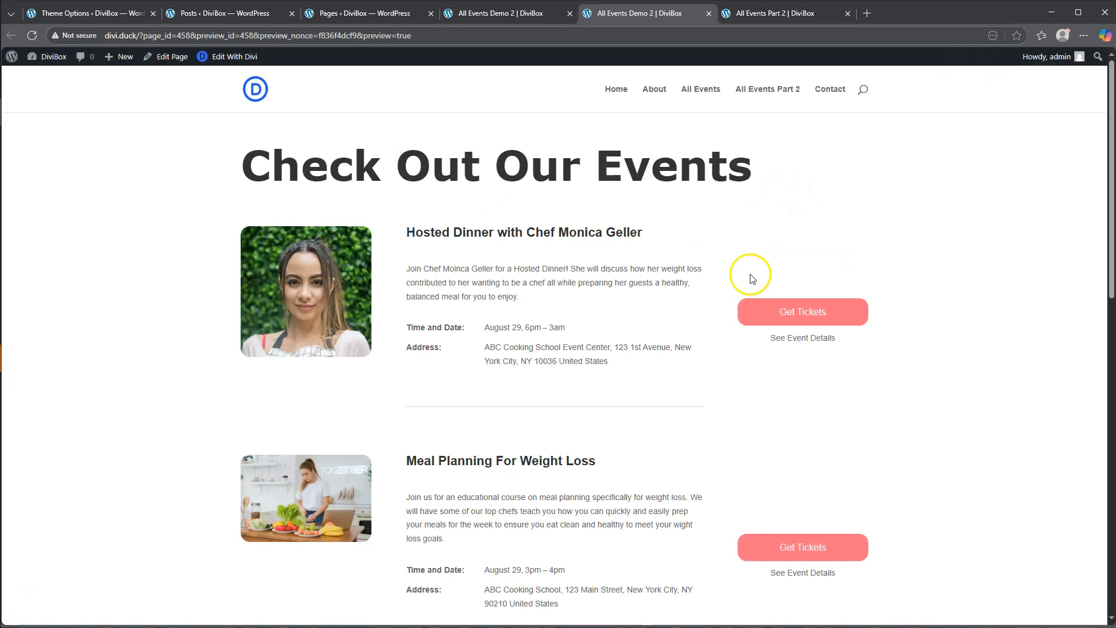
left_click(799, 342)
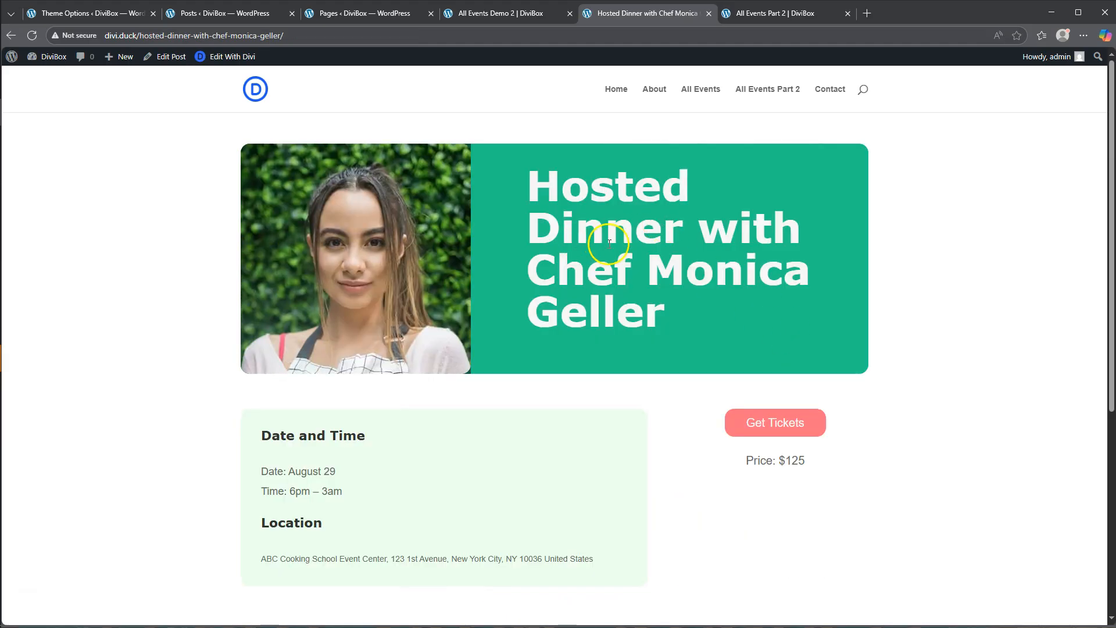
scroll(608, 244, "down", 6)
scroll(608, 244, "up", 6)
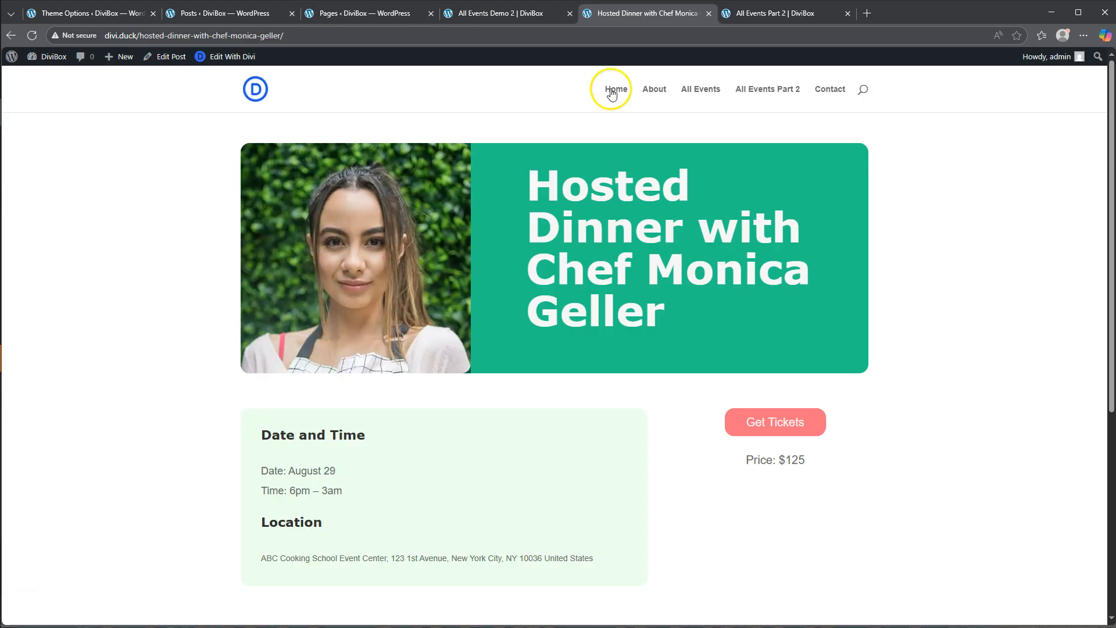
left_click(708, 14)
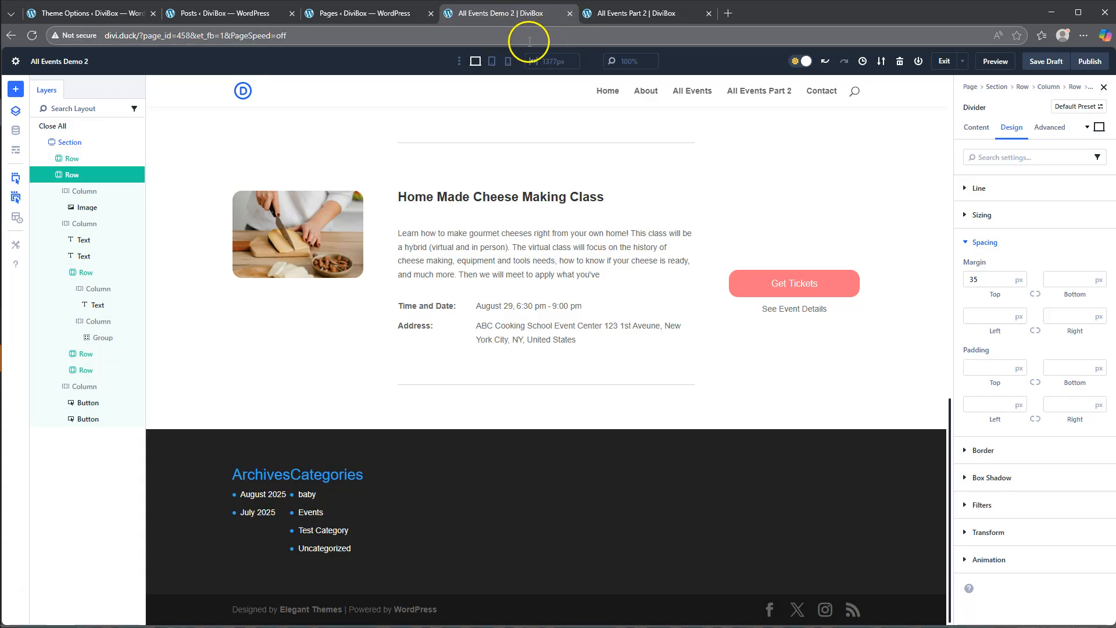
- Open the Divi Theme Builder in the WordPress admin
left_click(357, 7)
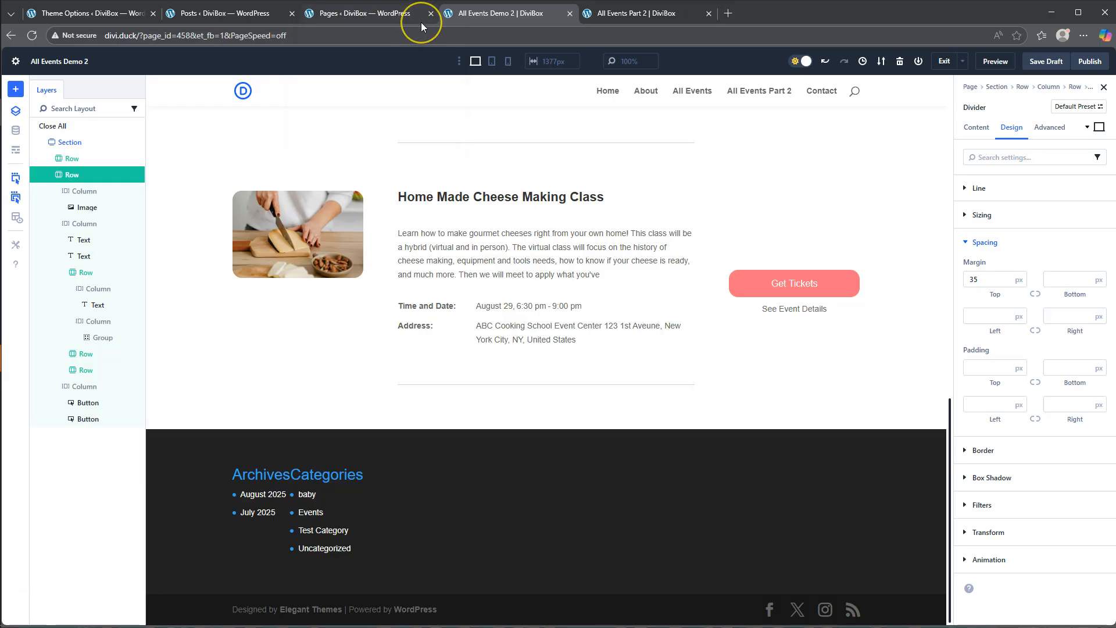
left_click(638, 16)
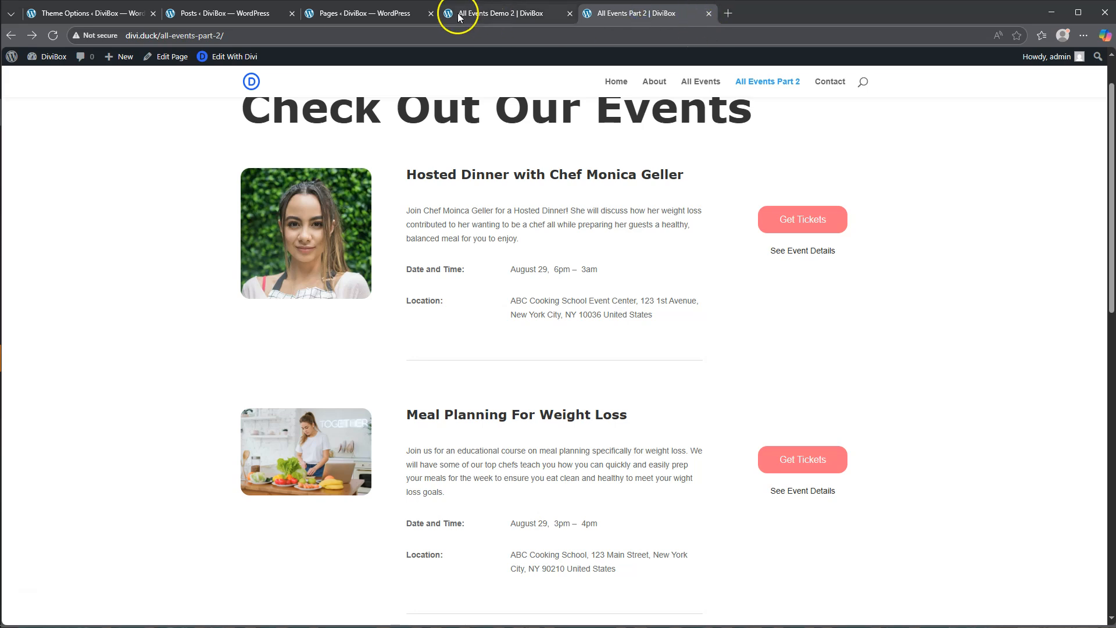
left_click(362, 13)
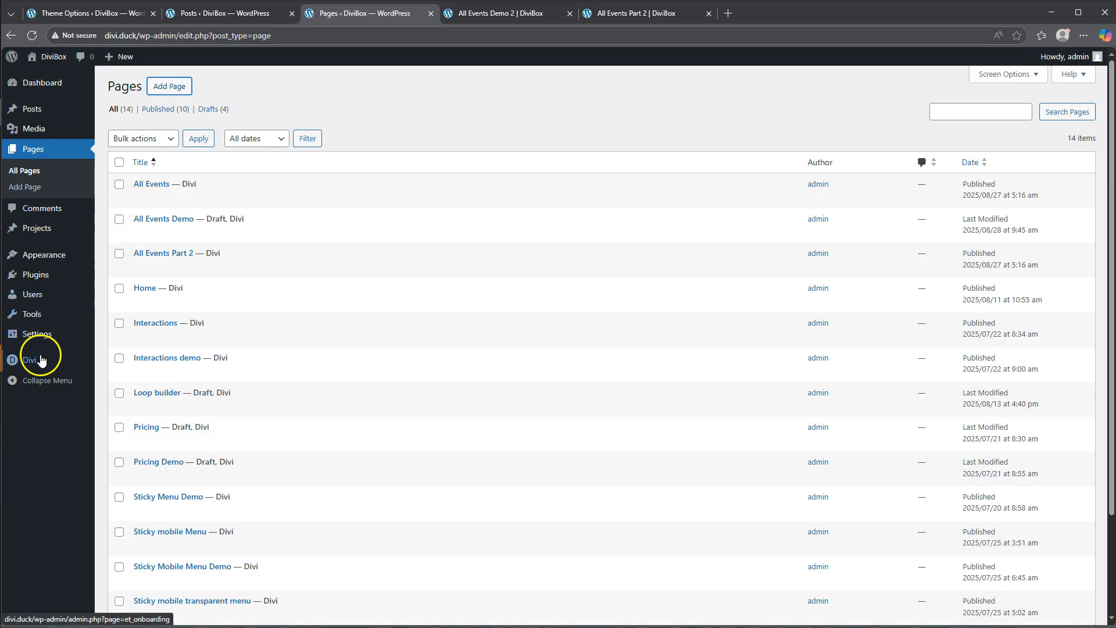
mouse_move(36, 360)
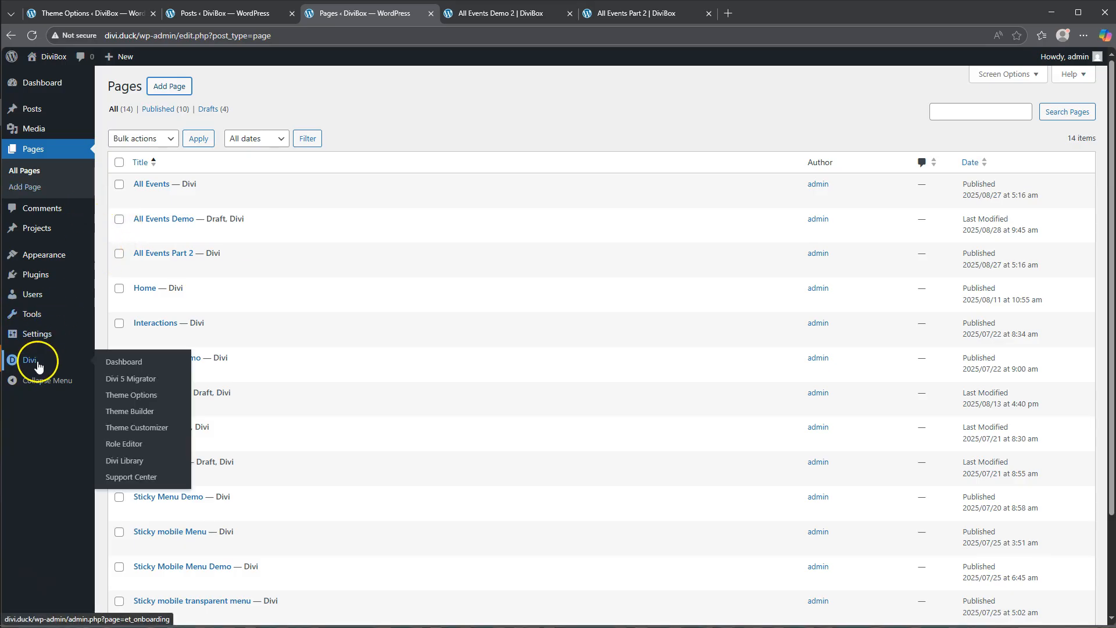
left_click(134, 414)
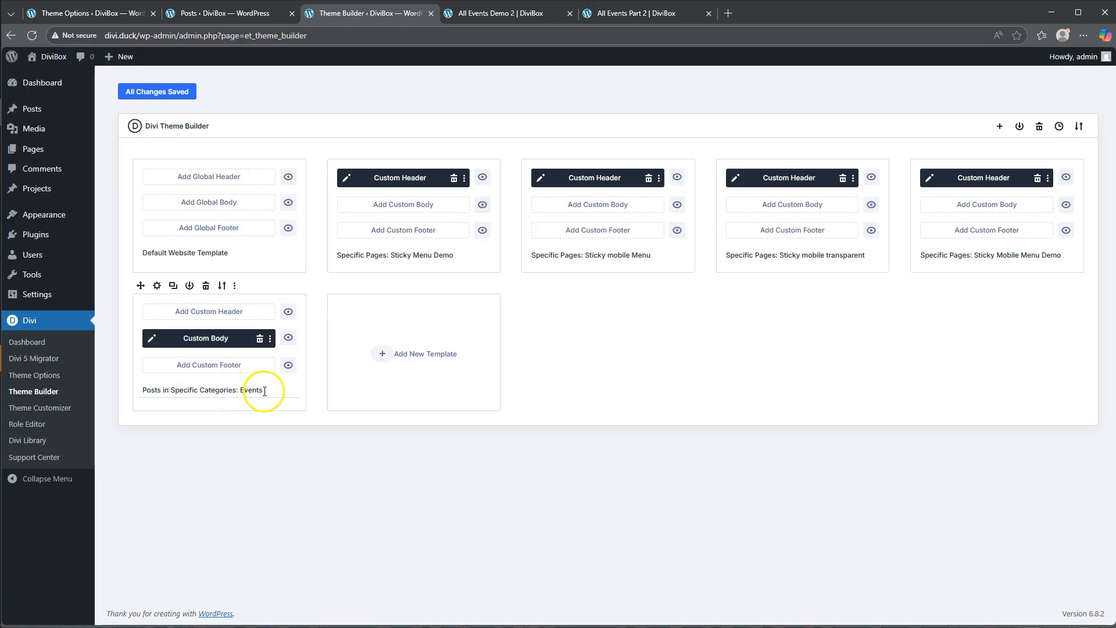
- Examine the assignment options for a new template under Specific Pages and Posts in Specific Categories, and close them without creating one
left_click(393, 355)
left_click(387, 353)
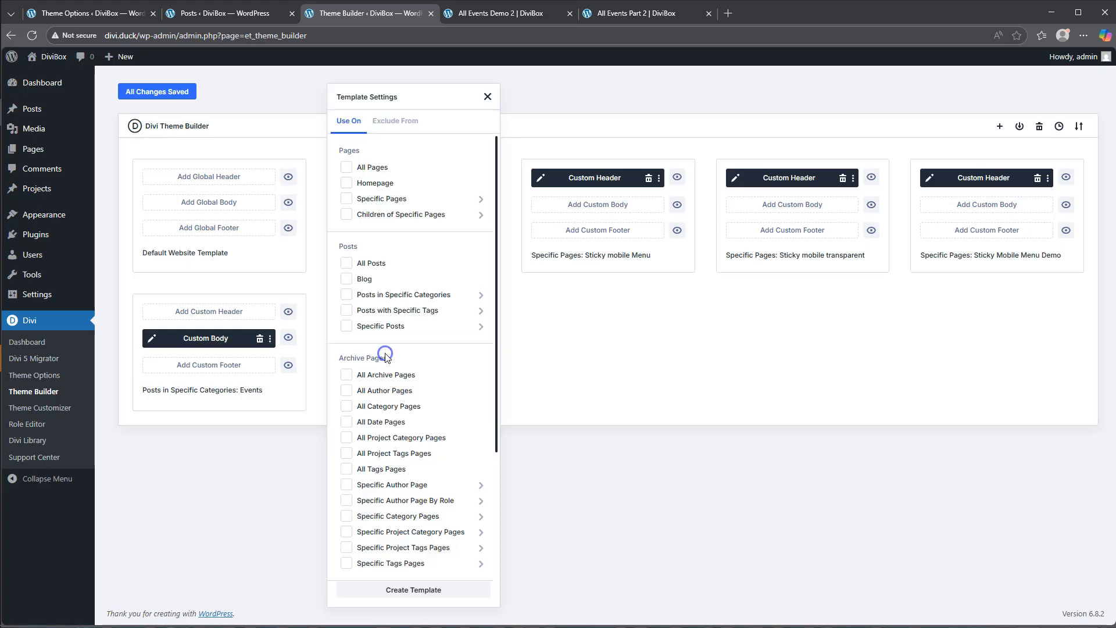
left_click(384, 199)
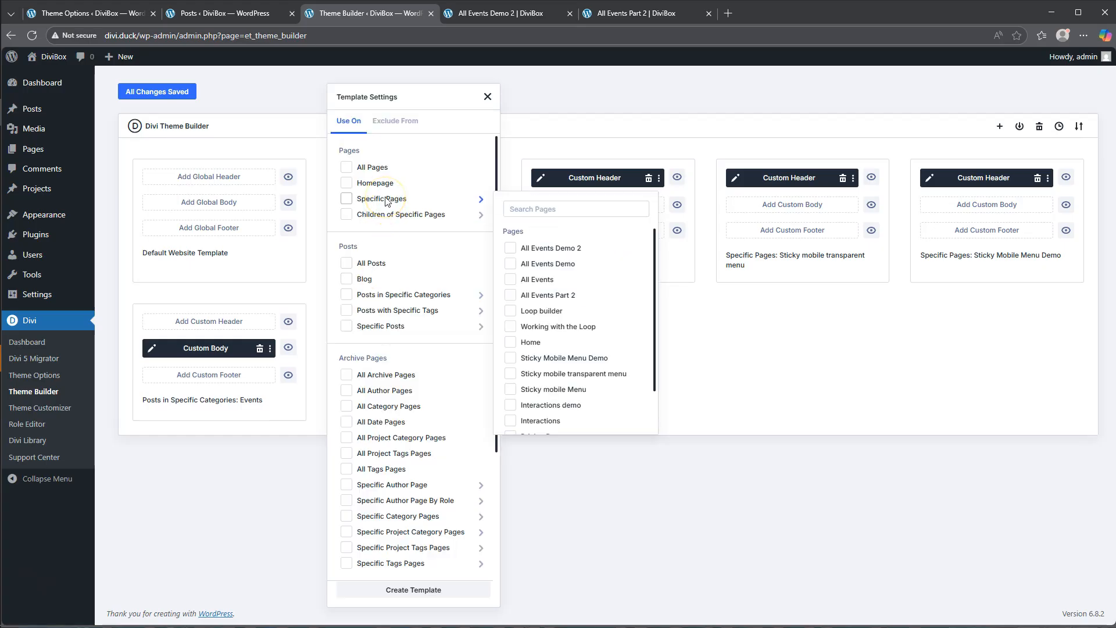
mouse_move(399, 294)
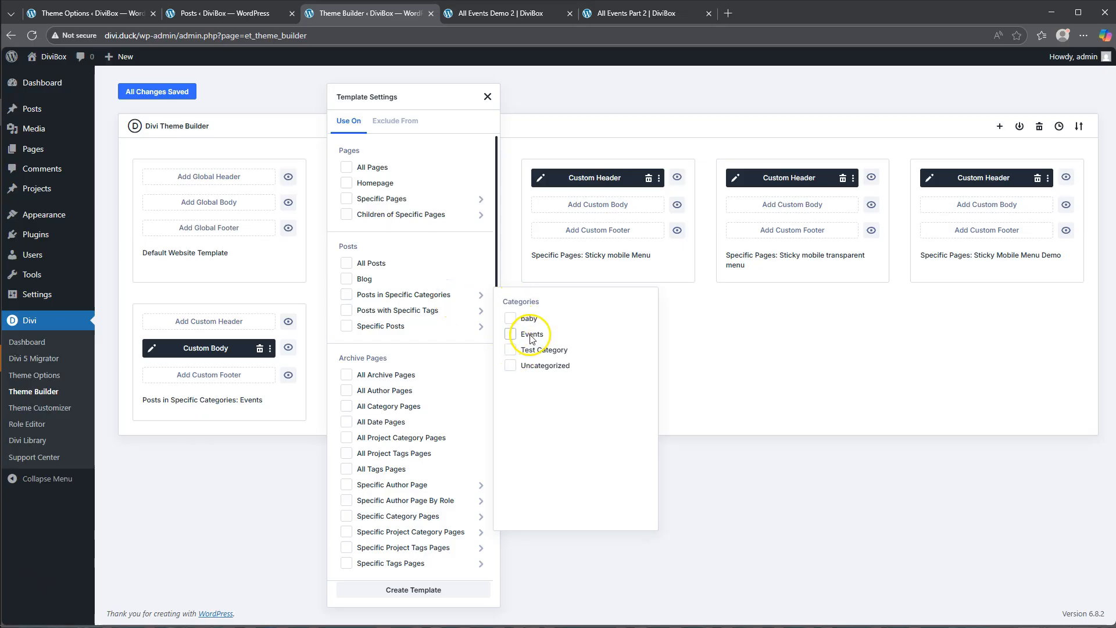
left_click(735, 326)
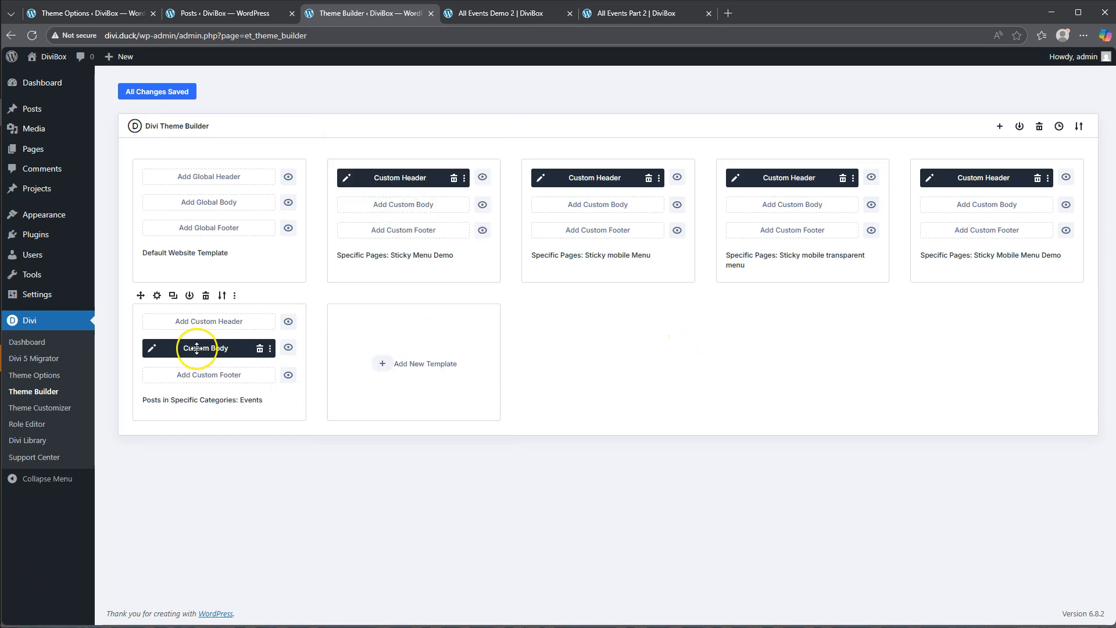
- Examine the dynamic image source and Post Title settings in the Events category template's custom body, and exit the layout
left_click(152, 351)
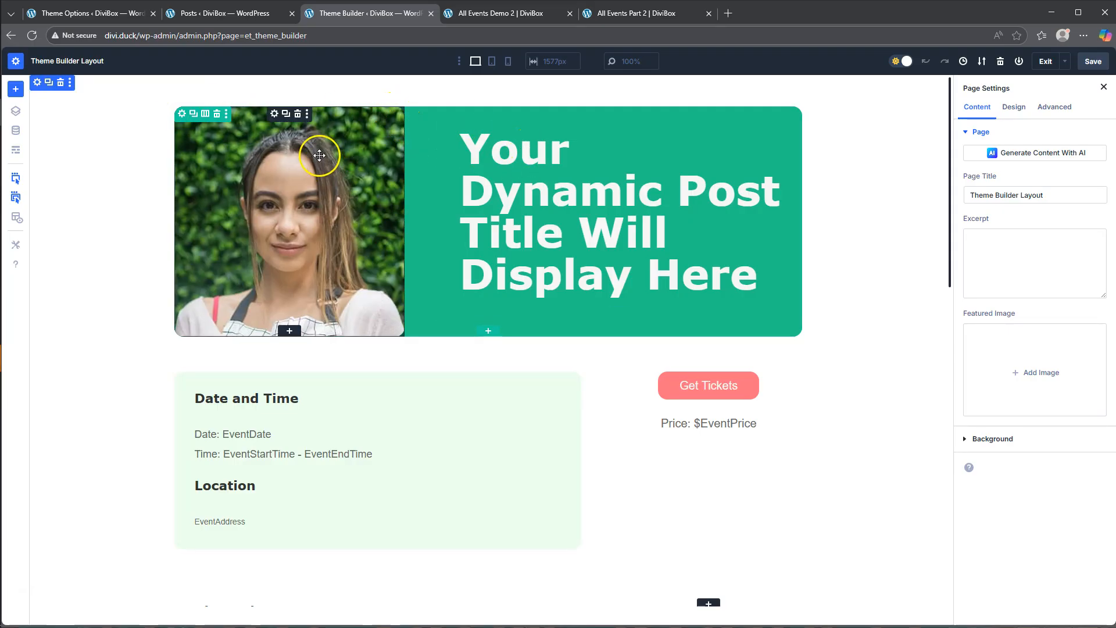
left_click(273, 114)
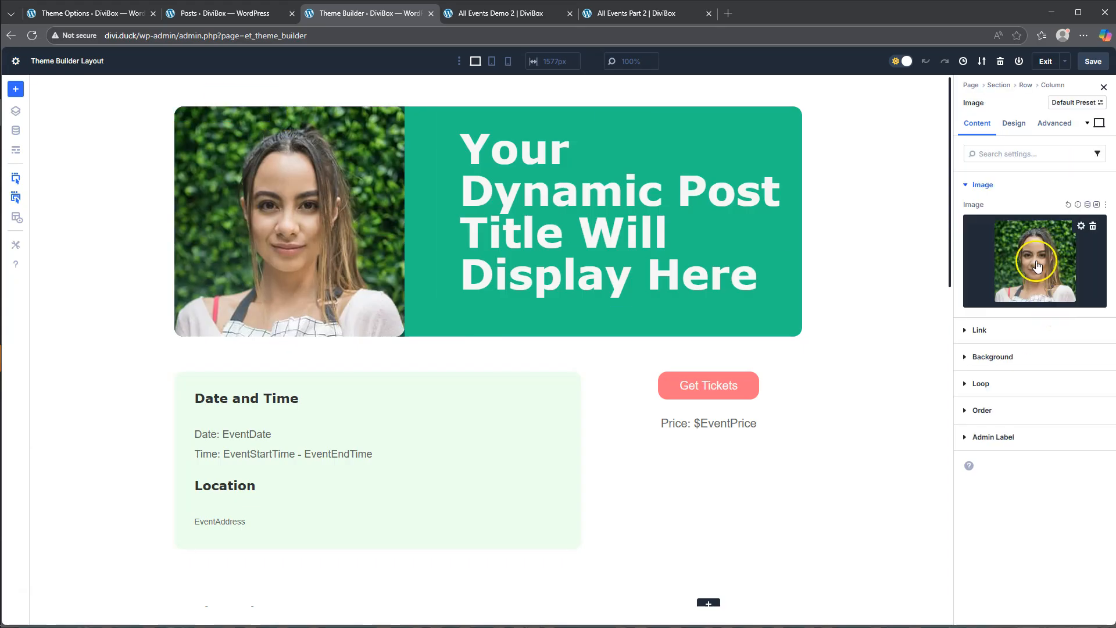
left_click(1088, 204)
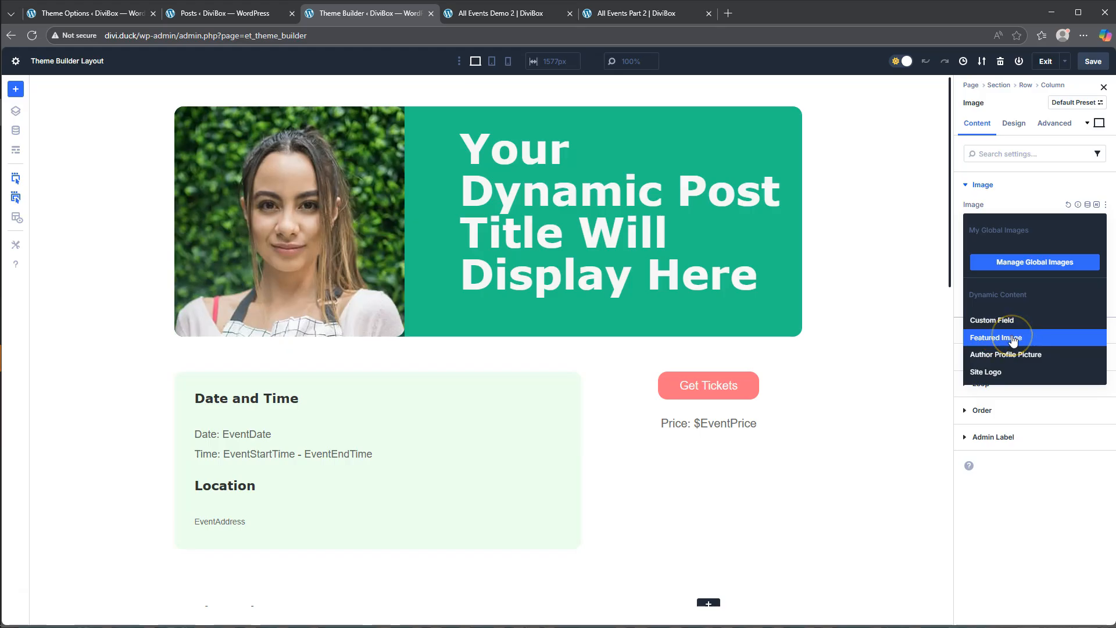
left_click(922, 319)
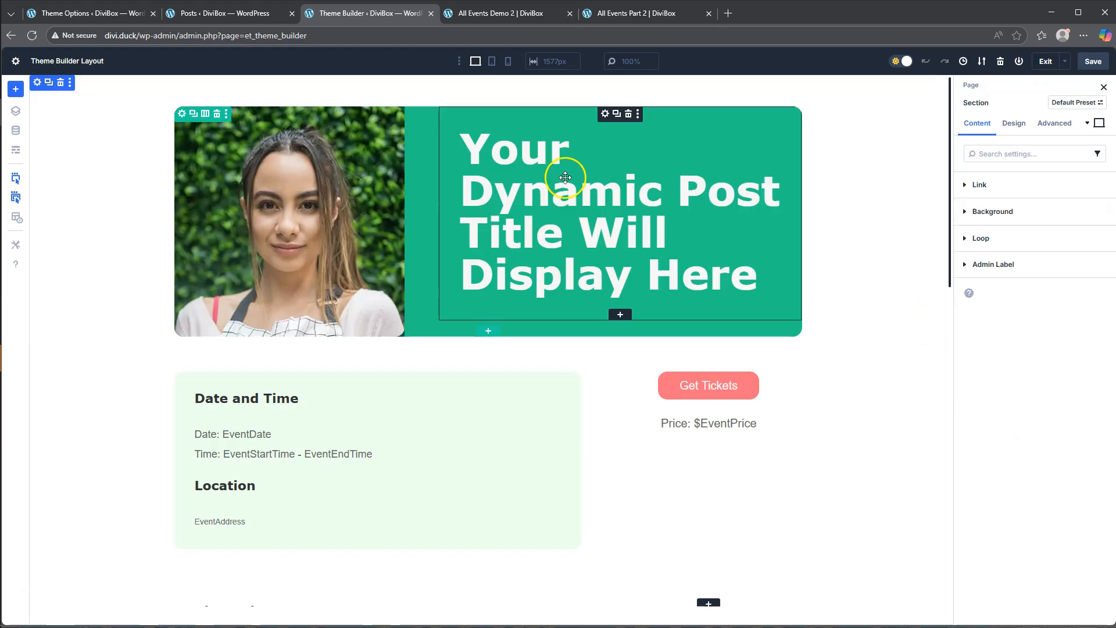
left_click(605, 114)
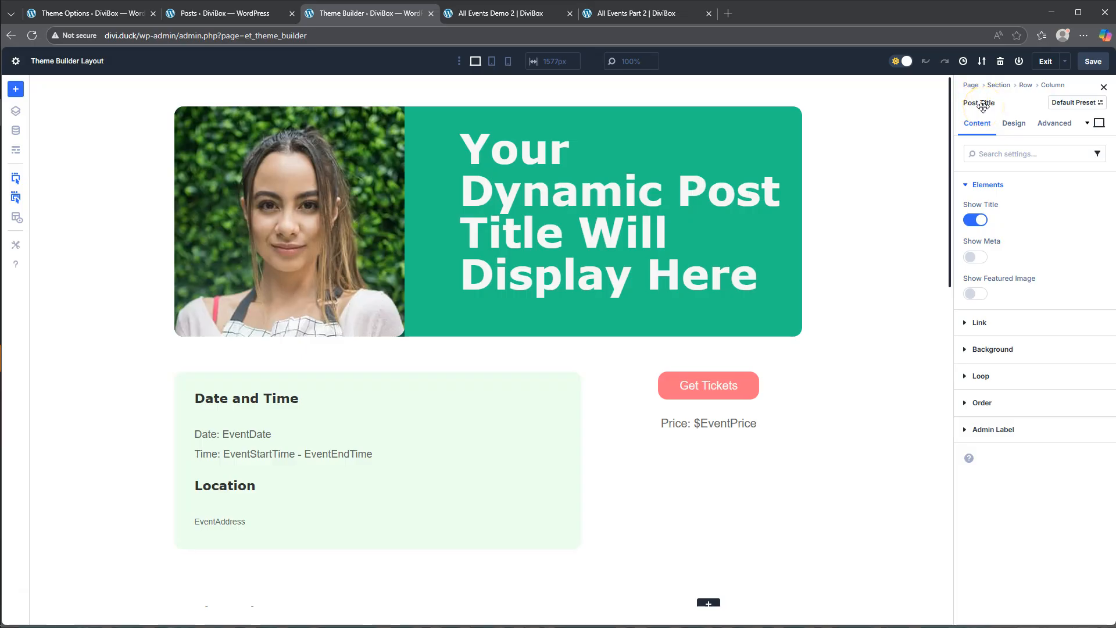
left_click(1045, 71)
- Start building a new template and assign it to posts in the Events category
left_click(408, 364)
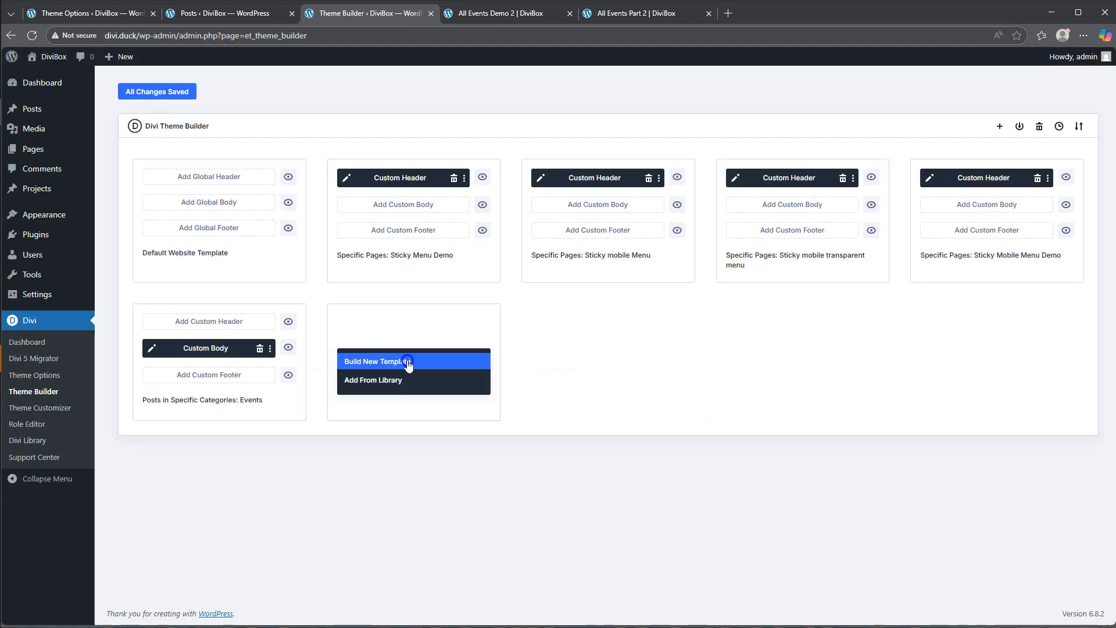
left_click(381, 363)
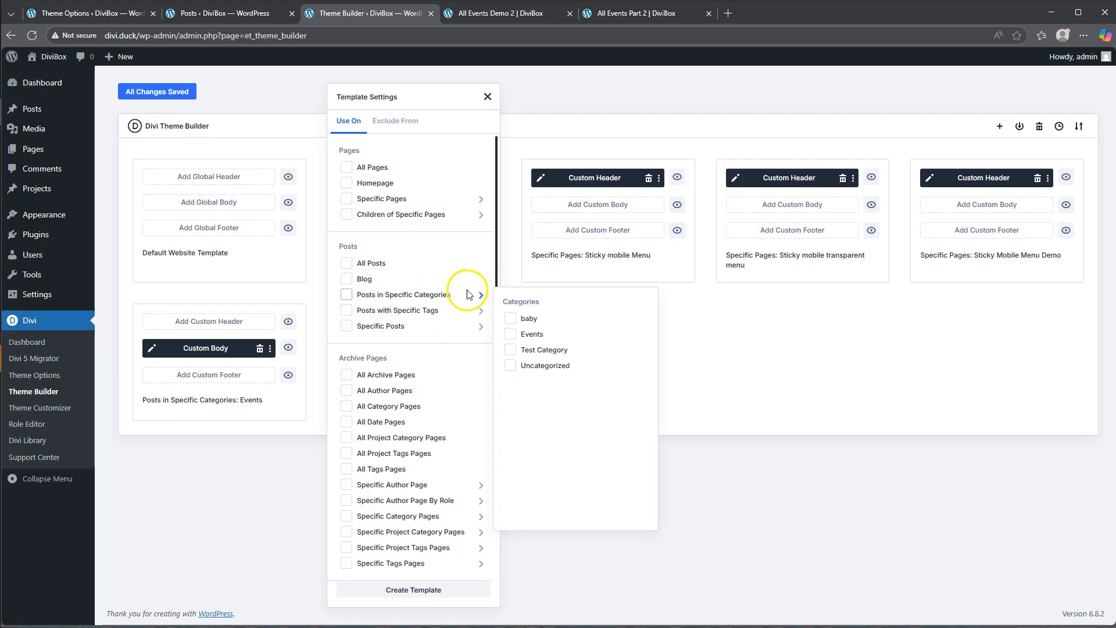
left_click(511, 335)
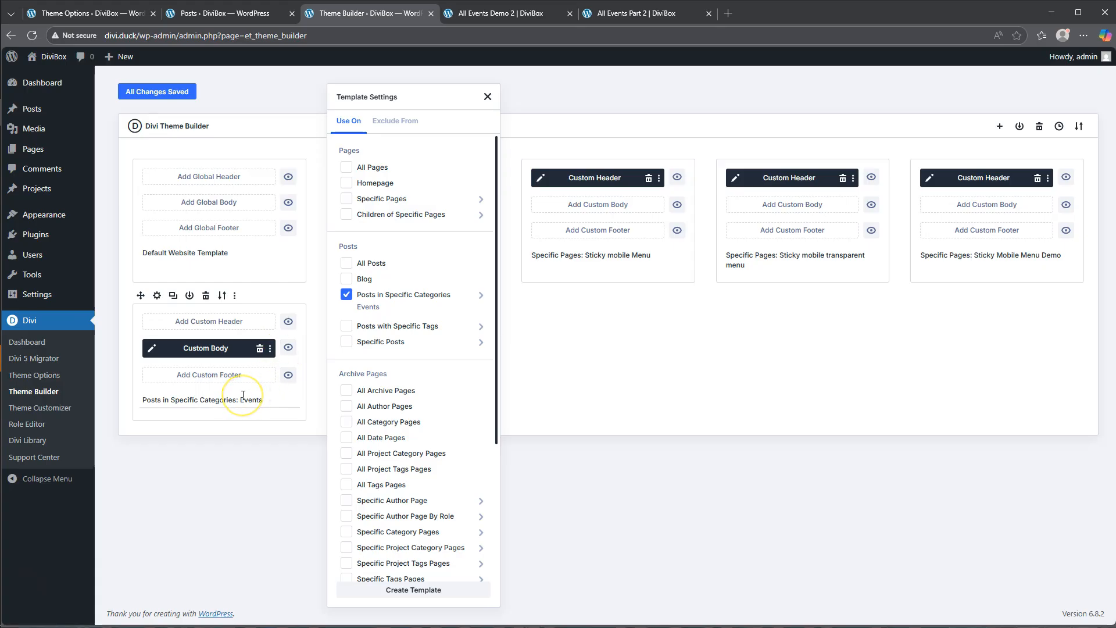
- View the Hosted Dinner event's details page from All Events Part 2, and return to All Events Demo 2
left_click(499, 13)
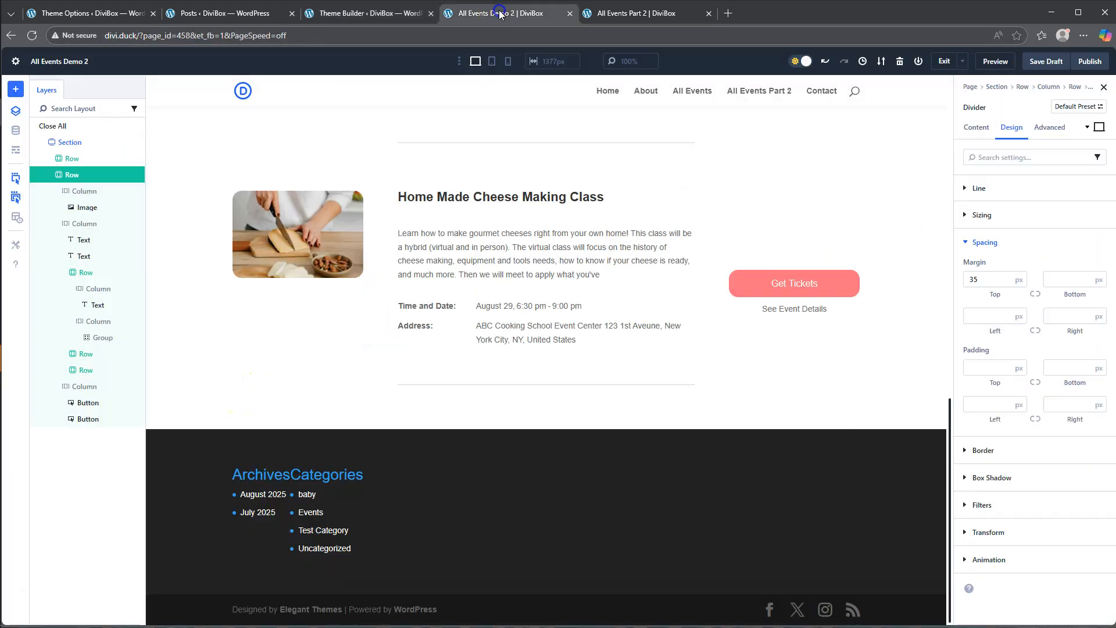
left_click(662, 13)
left_click(797, 259)
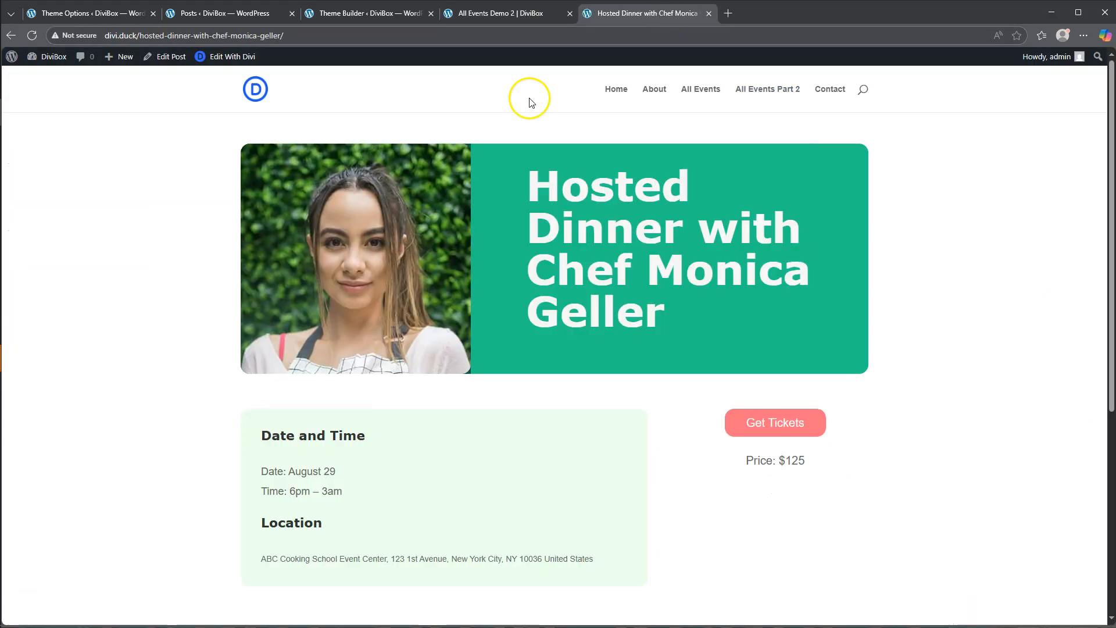
left_click(487, 13)
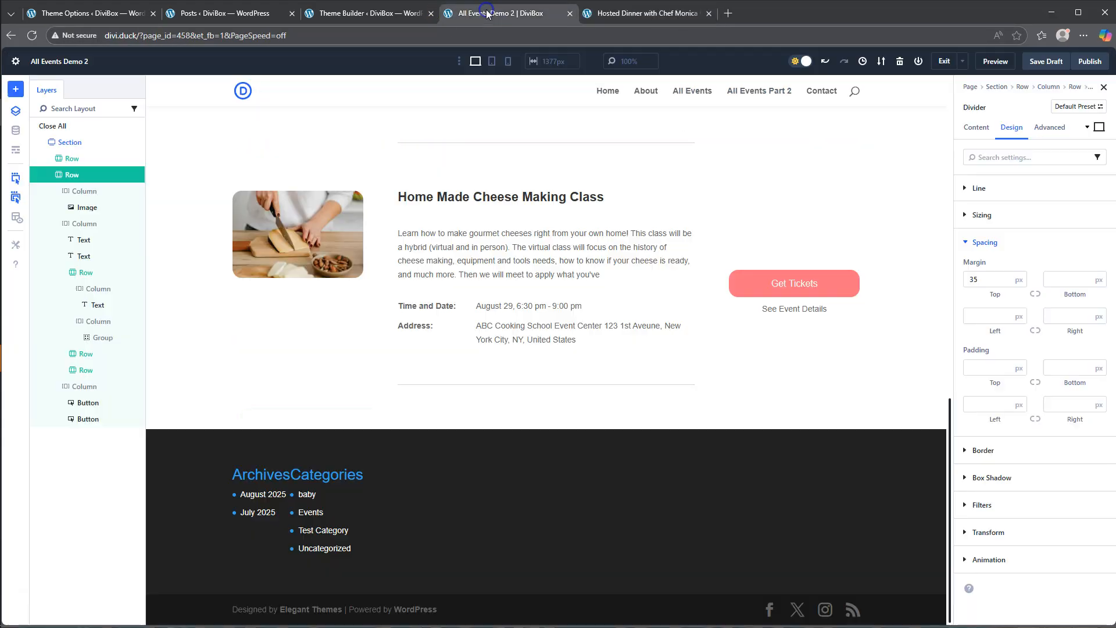
- Delete the Events category template in the Theme Builder without creating the pending template, and save the changes
left_click(369, 13)
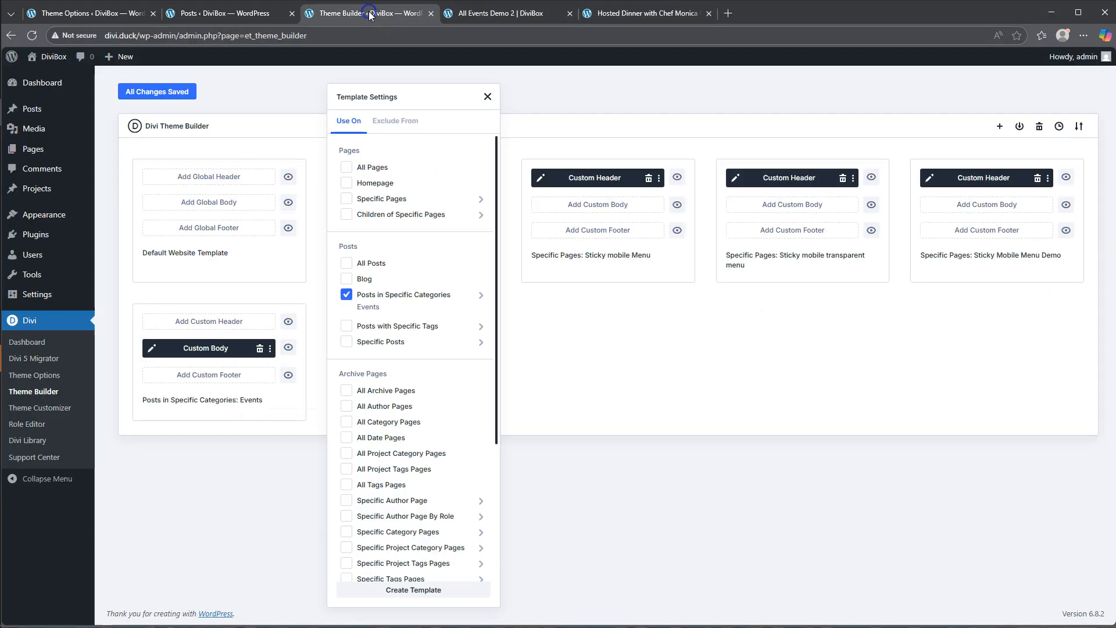
left_click(248, 425)
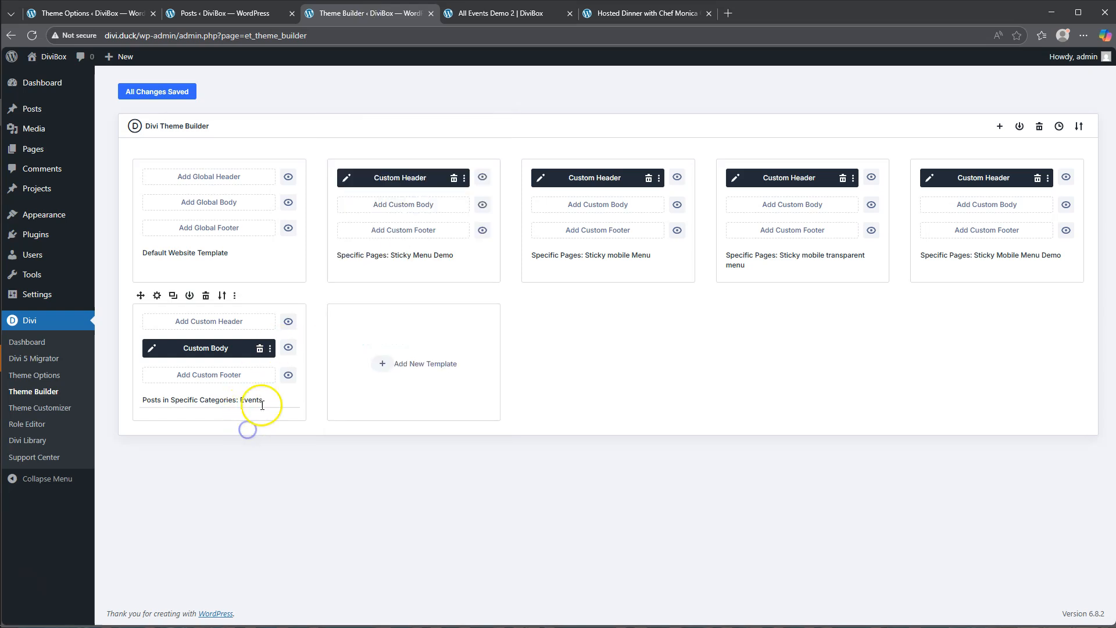
left_click(207, 296)
left_click(219, 360)
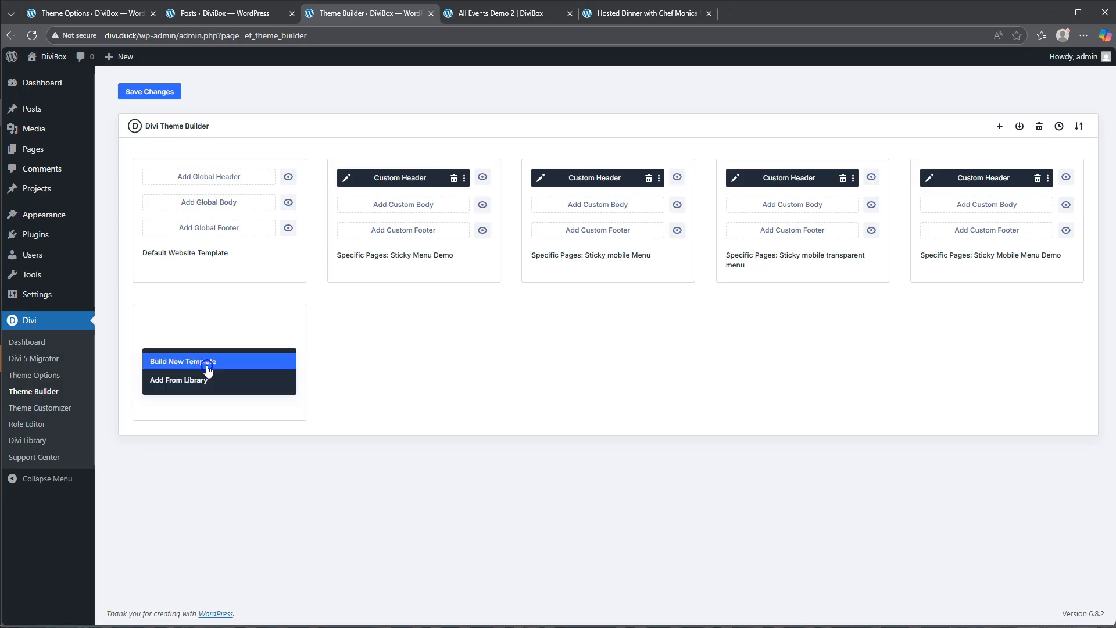
left_click(256, 88)
left_click(152, 94)
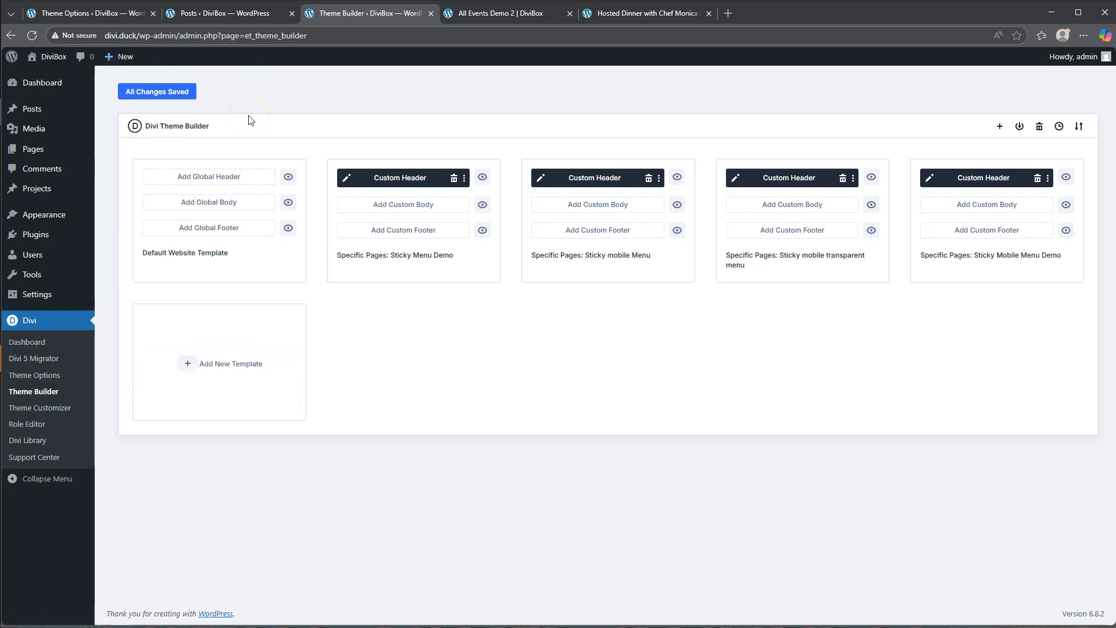
left_click(204, 364)
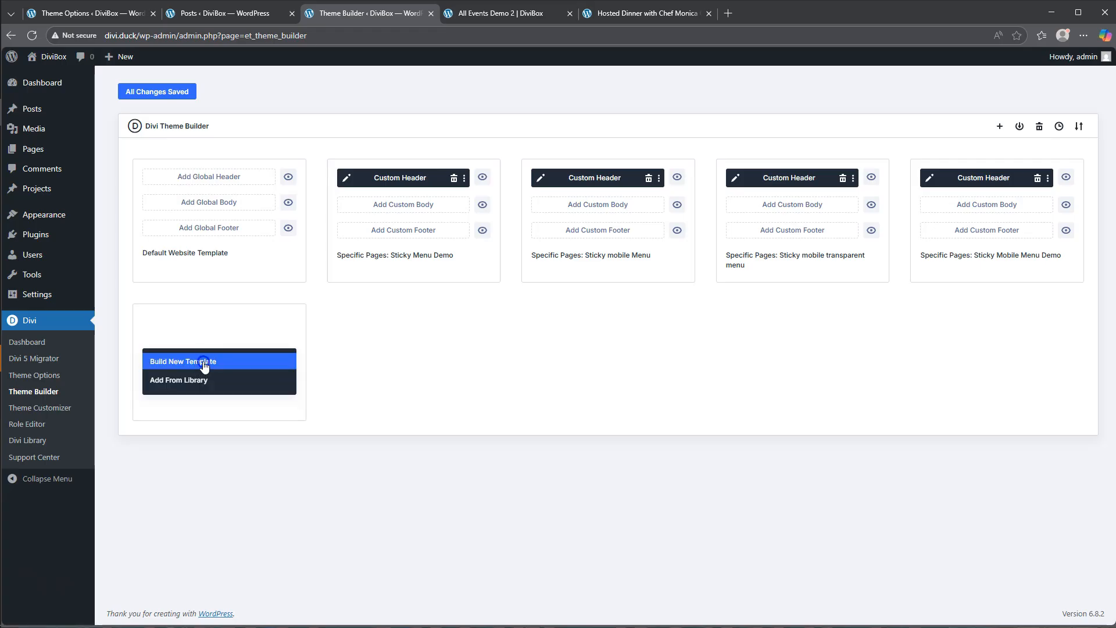
left_click(204, 364)
mouse_move(215, 294)
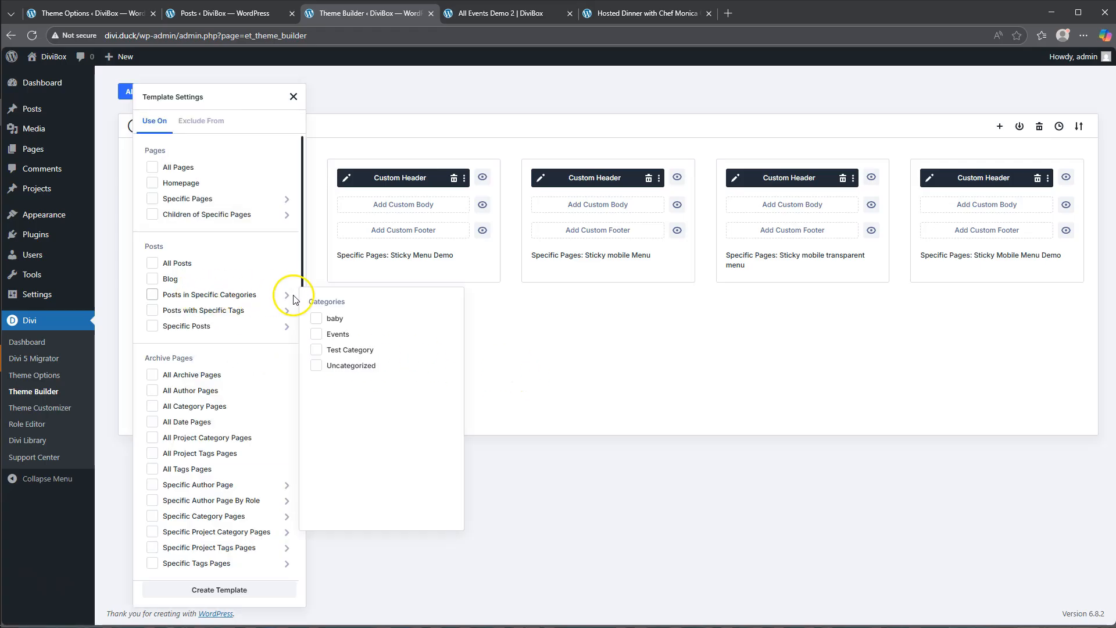
left_click(316, 336)
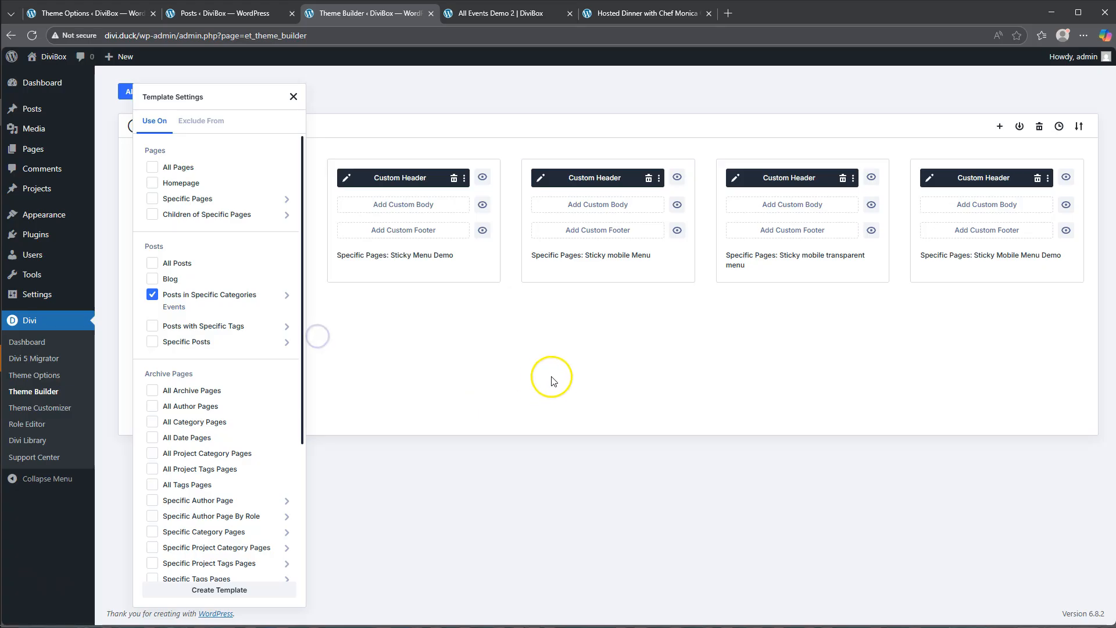
left_click(466, 413)
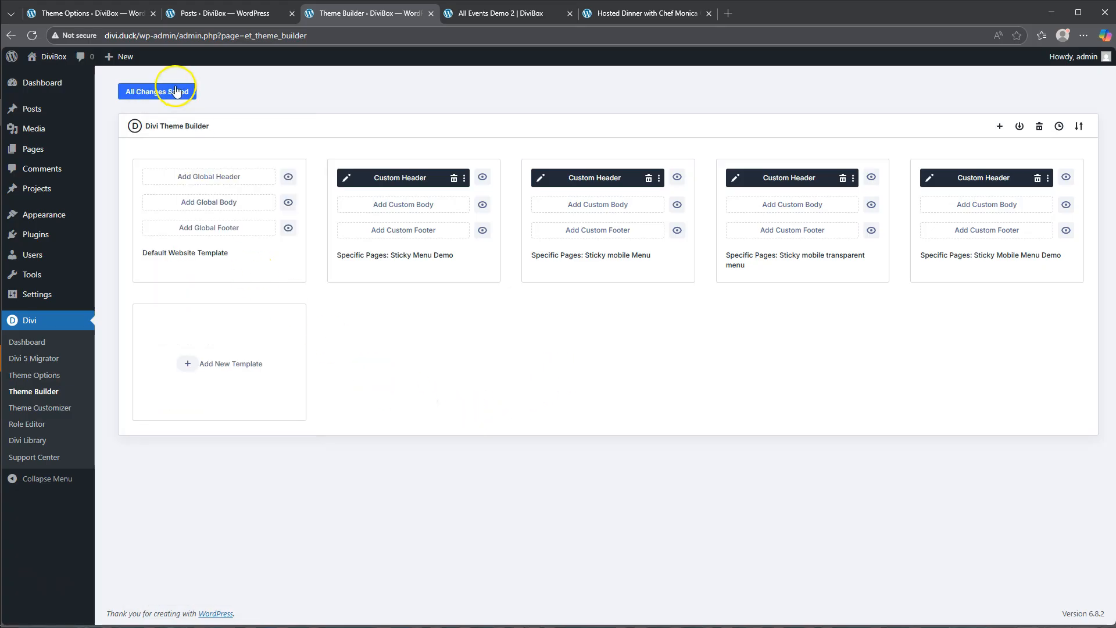
left_click(206, 370)
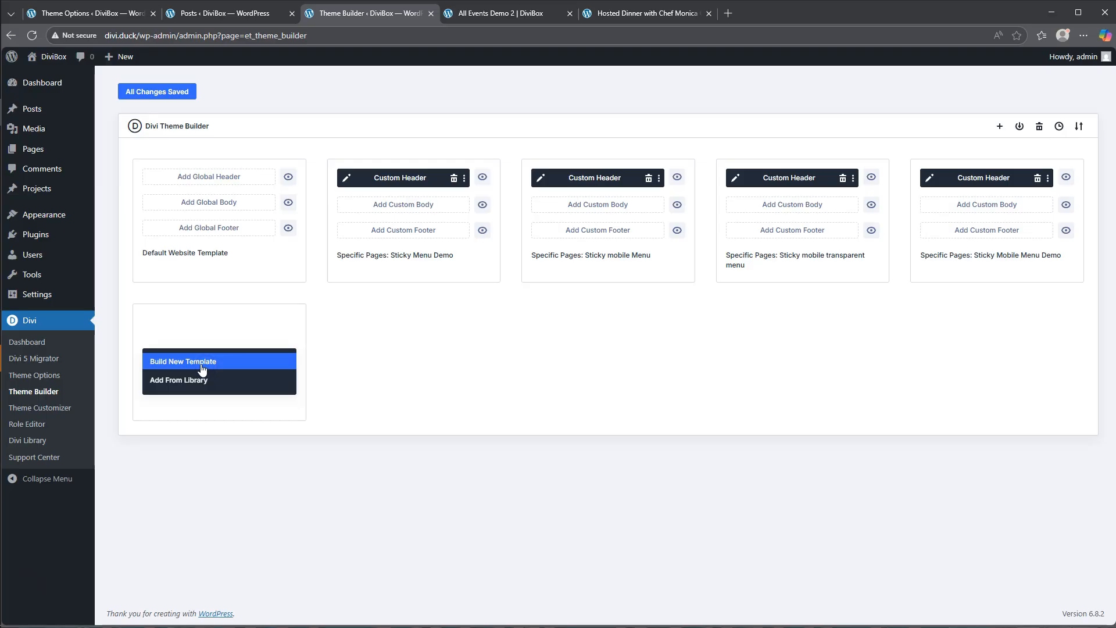
left_click(202, 370)
mouse_move(219, 294)
left_click(317, 333)
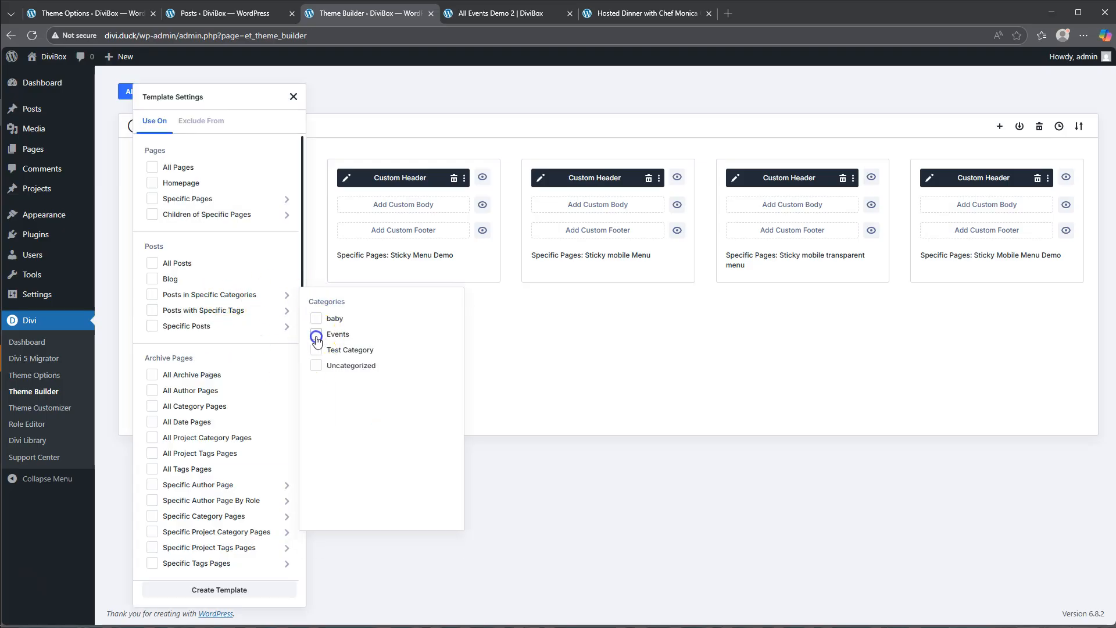
left_click(501, 351)
left_click(160, 94)
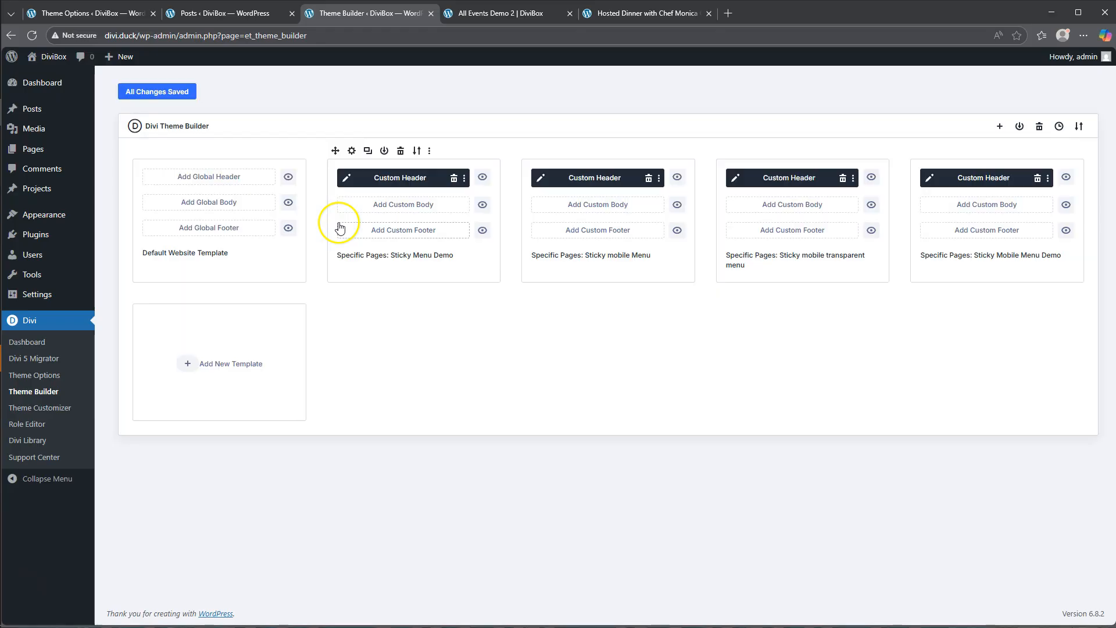
- Create a new template assigned to posts in the Events category
left_click(205, 369)
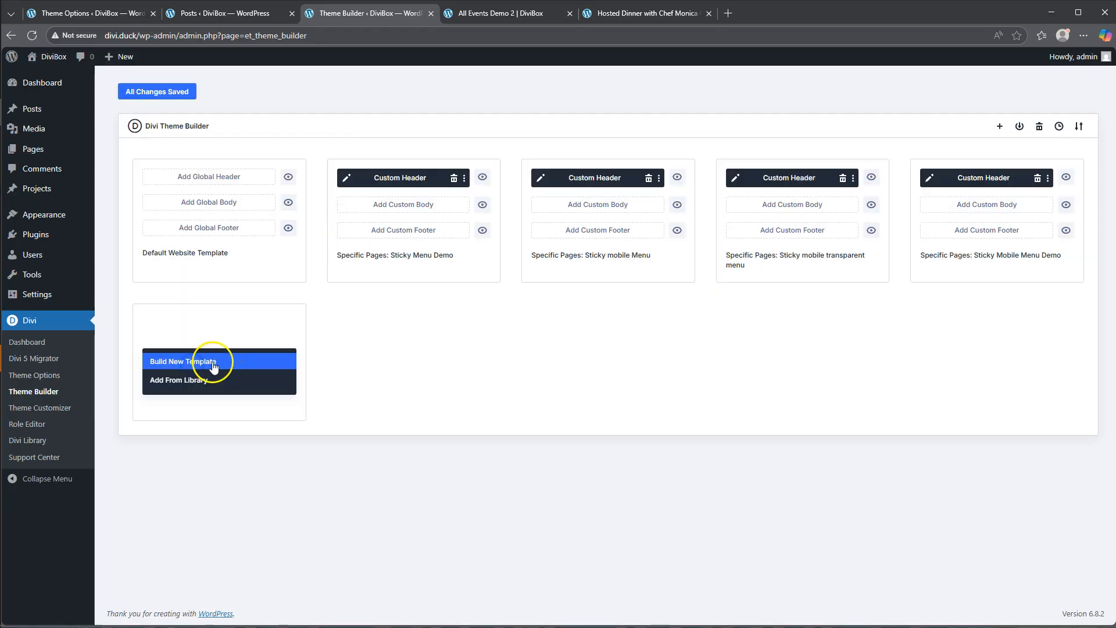
left_click(207, 365)
mouse_move(216, 298)
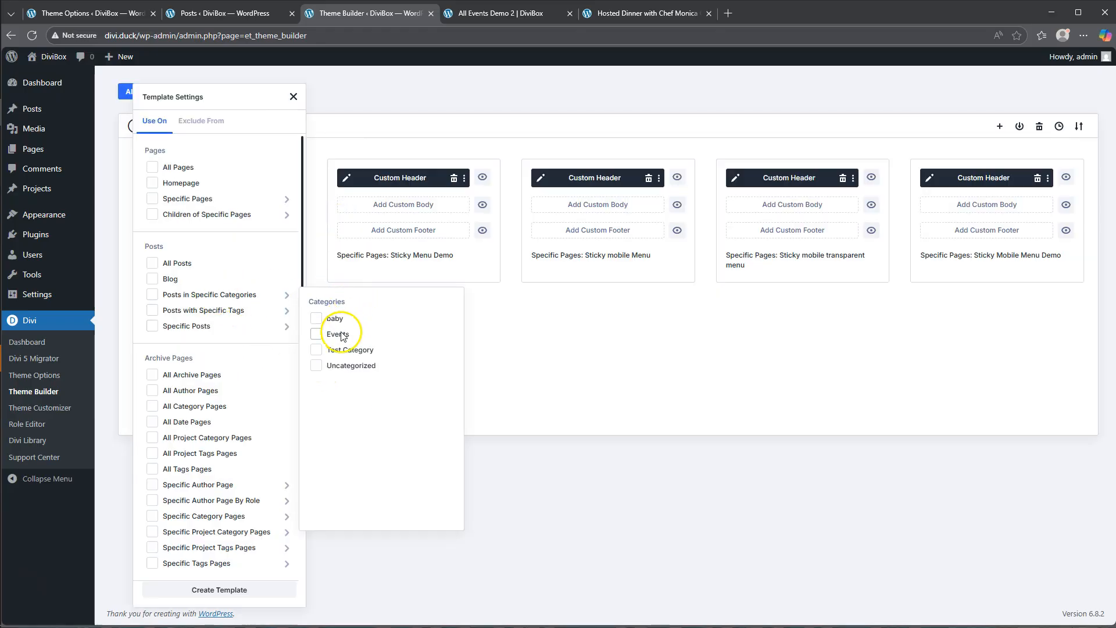
left_click(337, 335)
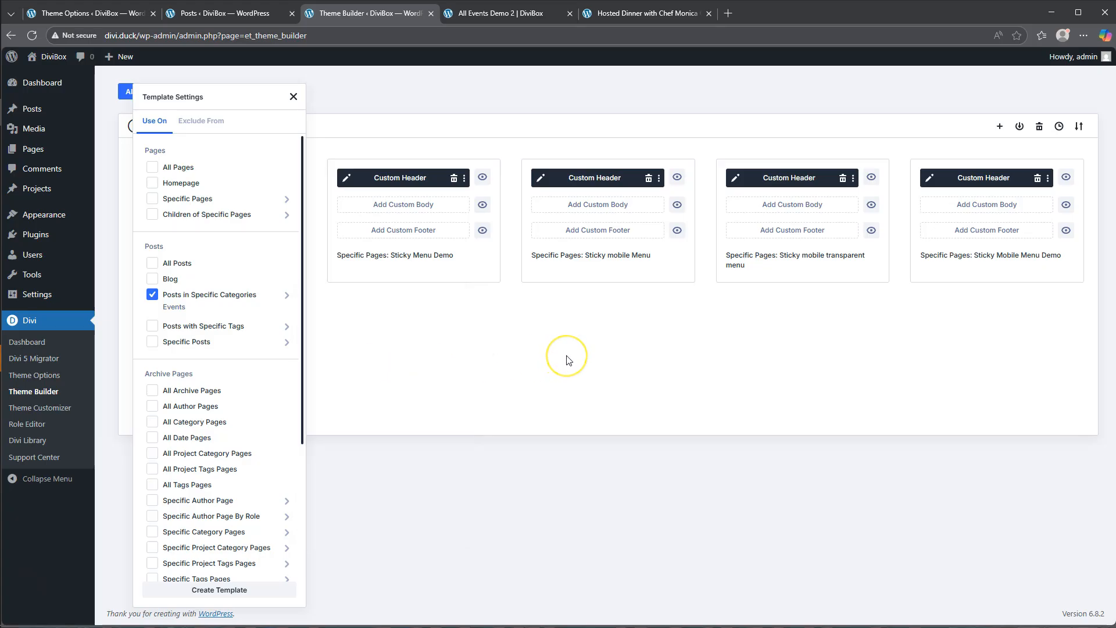
left_click(229, 590)
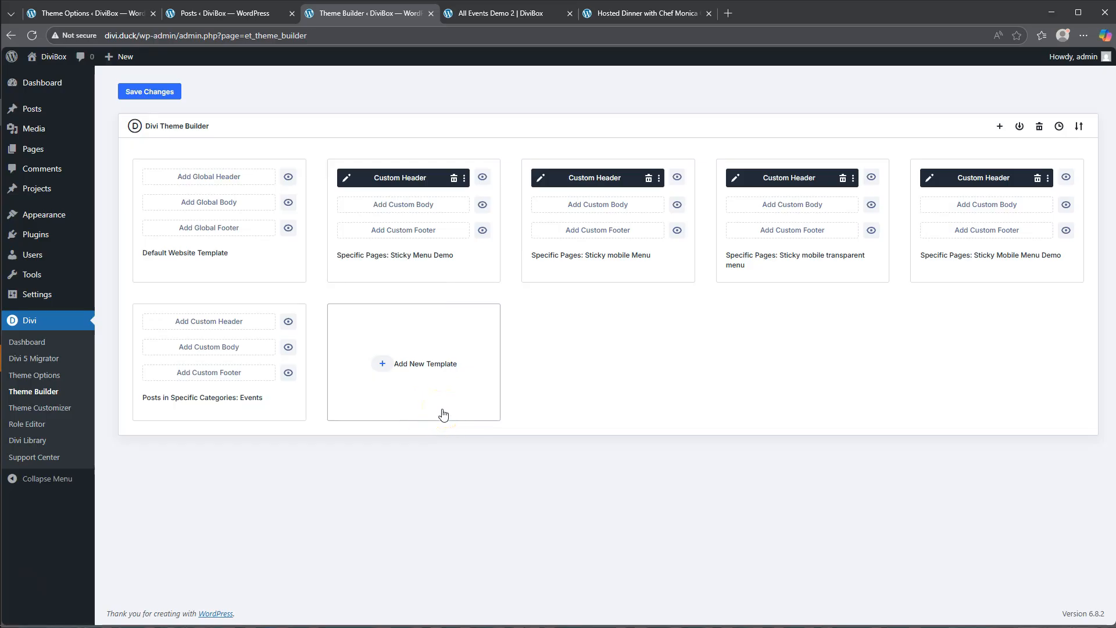
- Add a custom body to the Events category template and build it from scratch
left_click(194, 348)
left_click(195, 353)
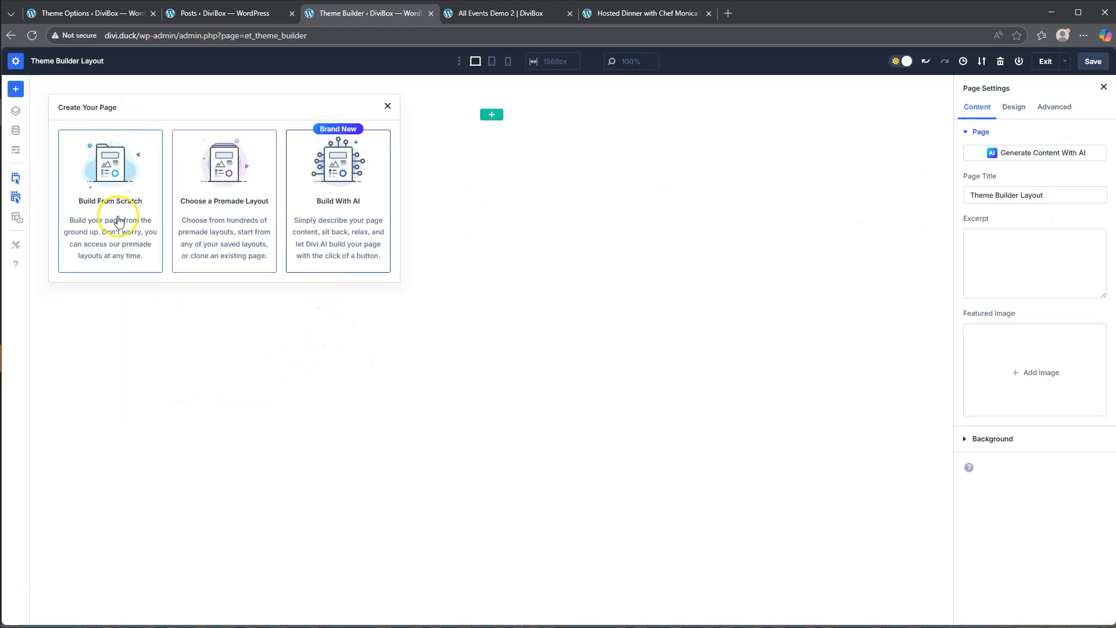
left_click(116, 216)
- Insert an offset two-column row with a narrower first column, checking the header layout of the Hosted Dinner event page
left_click(493, 113)
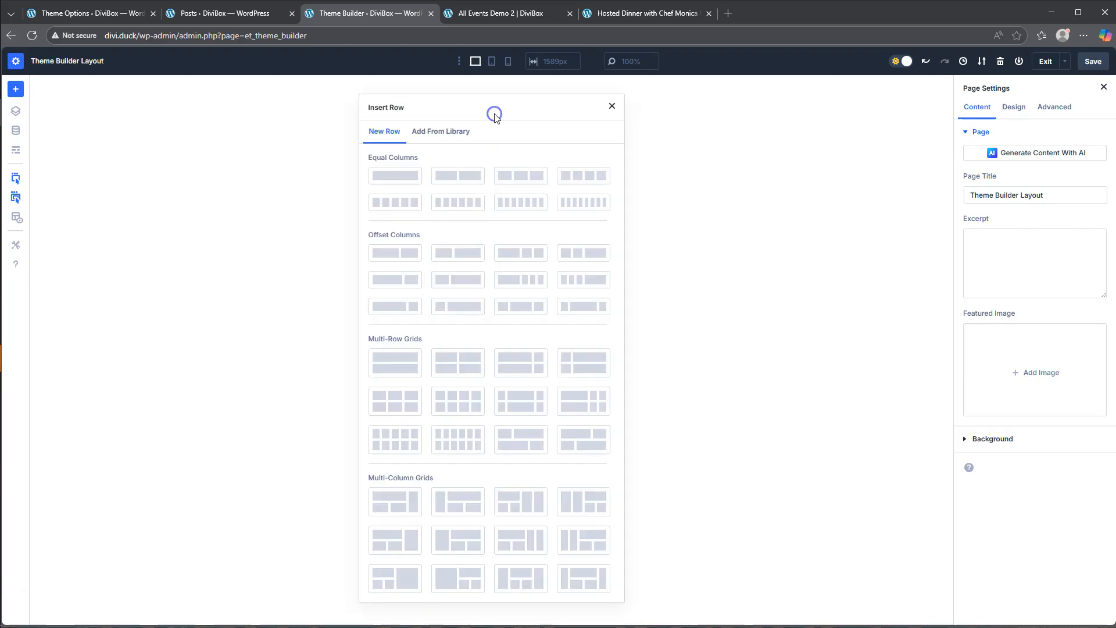
left_click(411, 174)
left_click(631, 13)
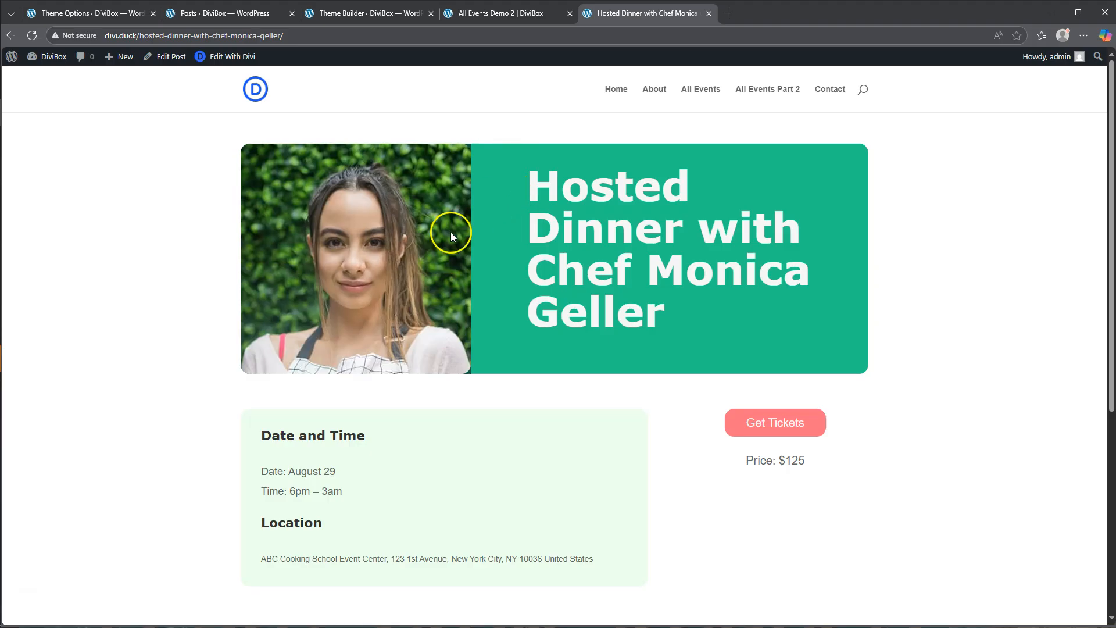
left_click(362, 12)
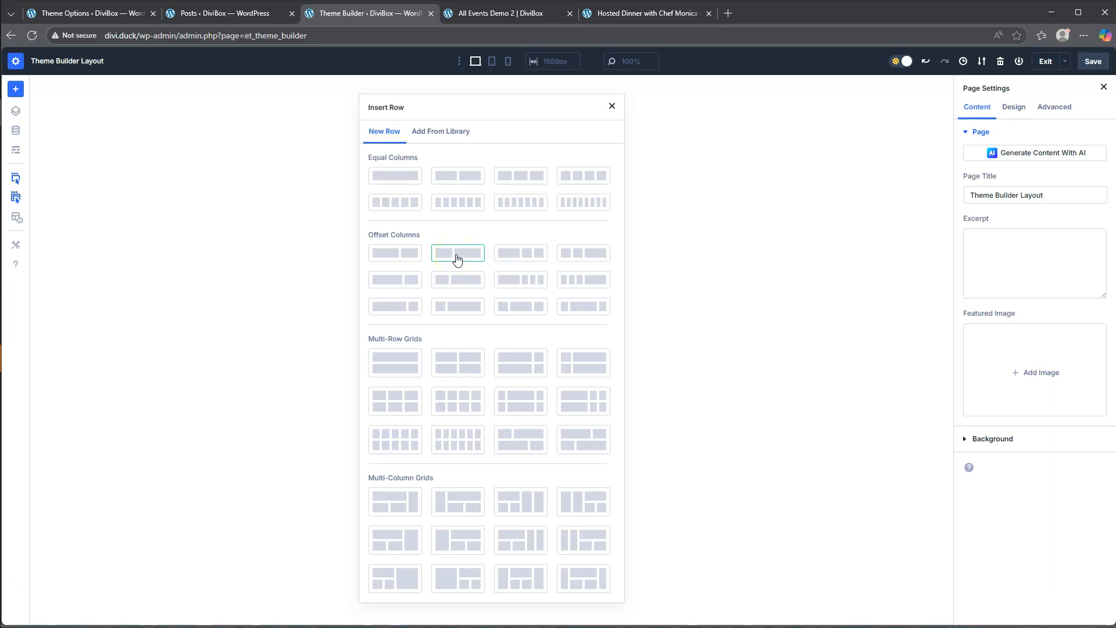
left_click(457, 254)
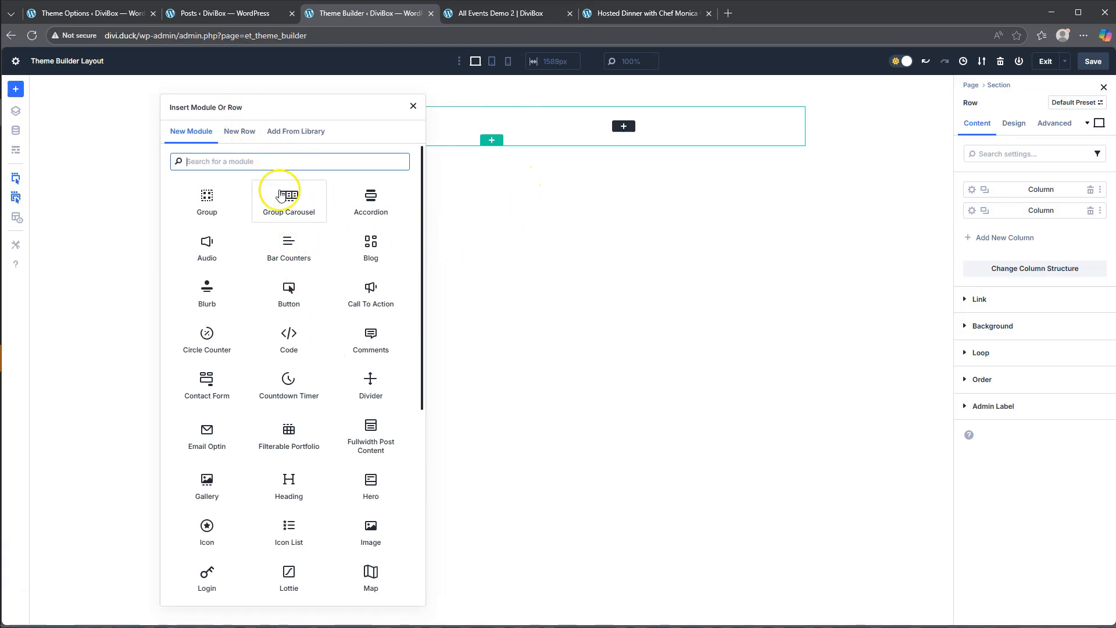
- Add an Image module to the row's first column and set its dynamic content to Featured Image
left_click(369, 528)
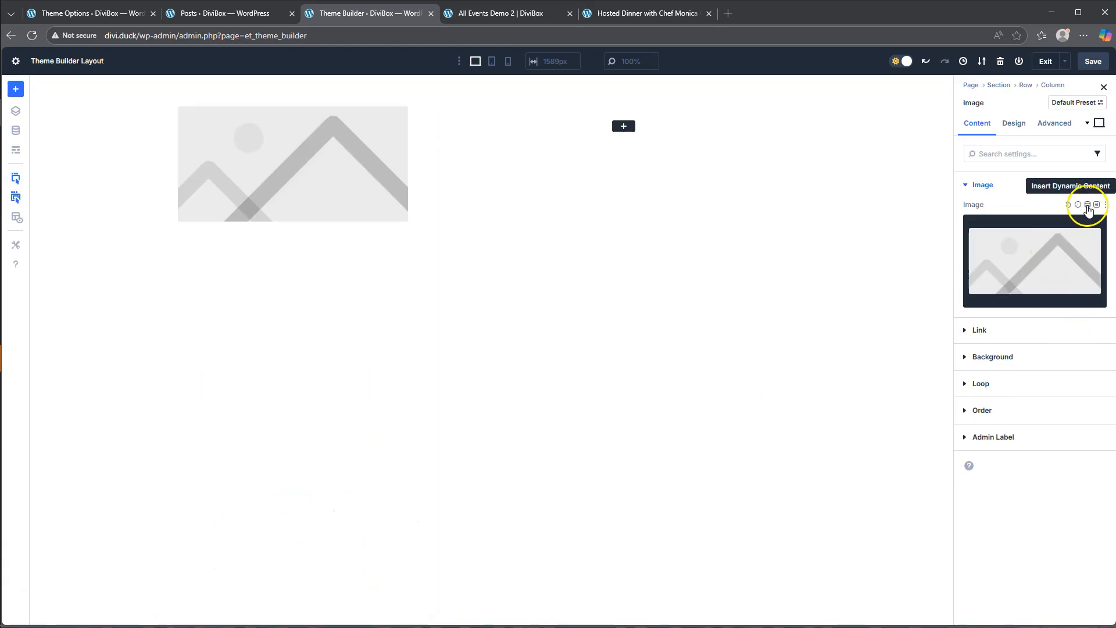
left_click(1088, 204)
left_click(996, 338)
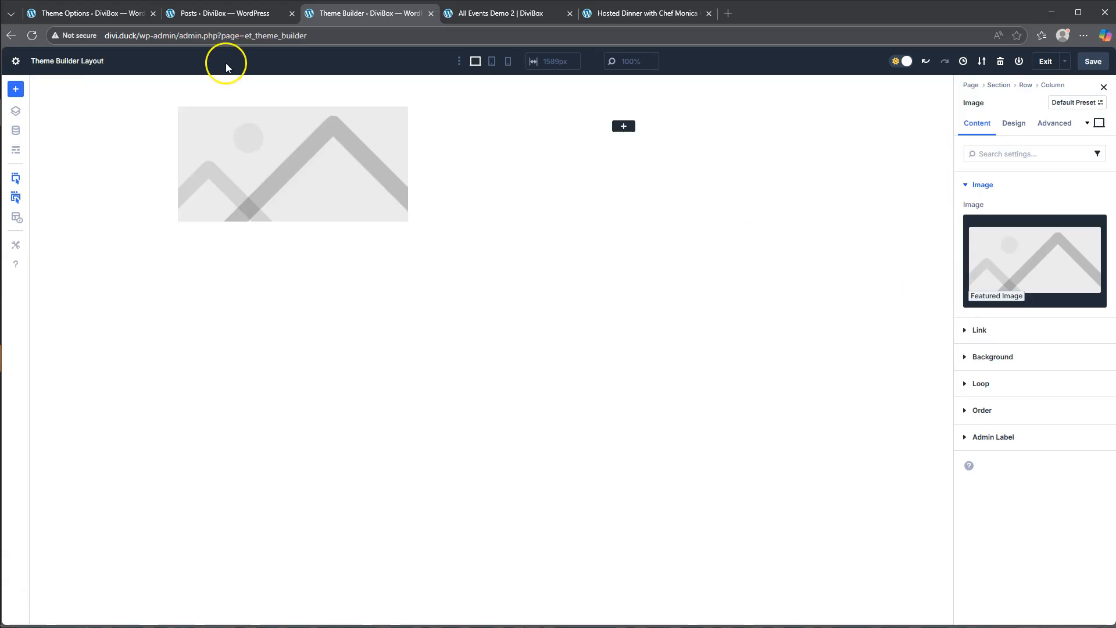
- Add a Post Title module to the row's second column and turn off its meta and featured image
mouse_move(219, 111)
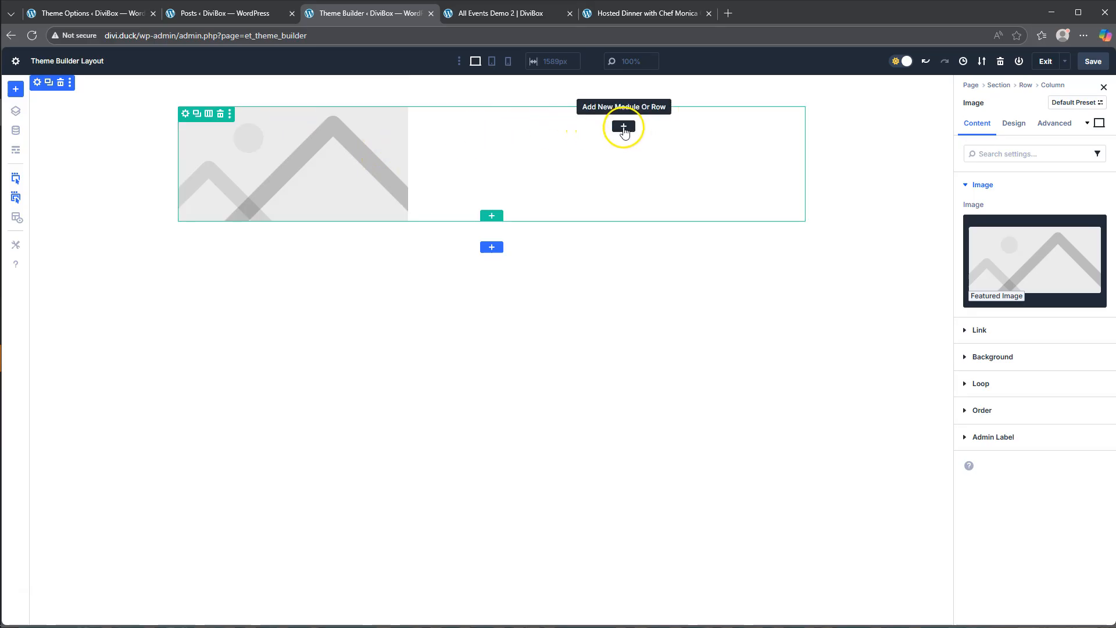
left_click(624, 127)
scroll(642, 355, "down", 2)
scroll(642, 364, "down", 5)
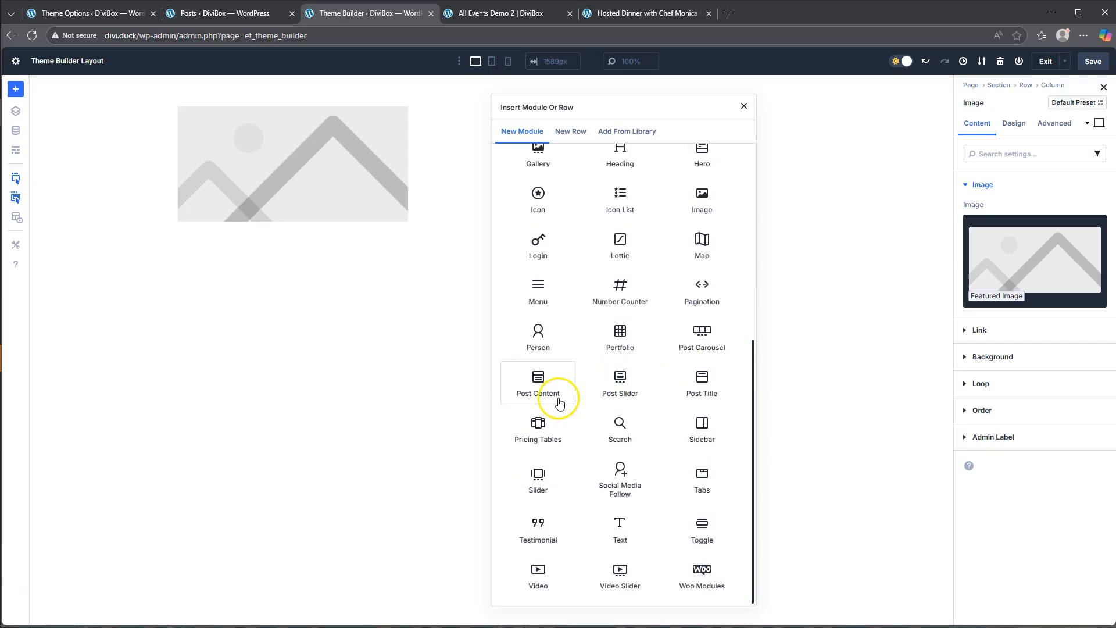
left_click(704, 388)
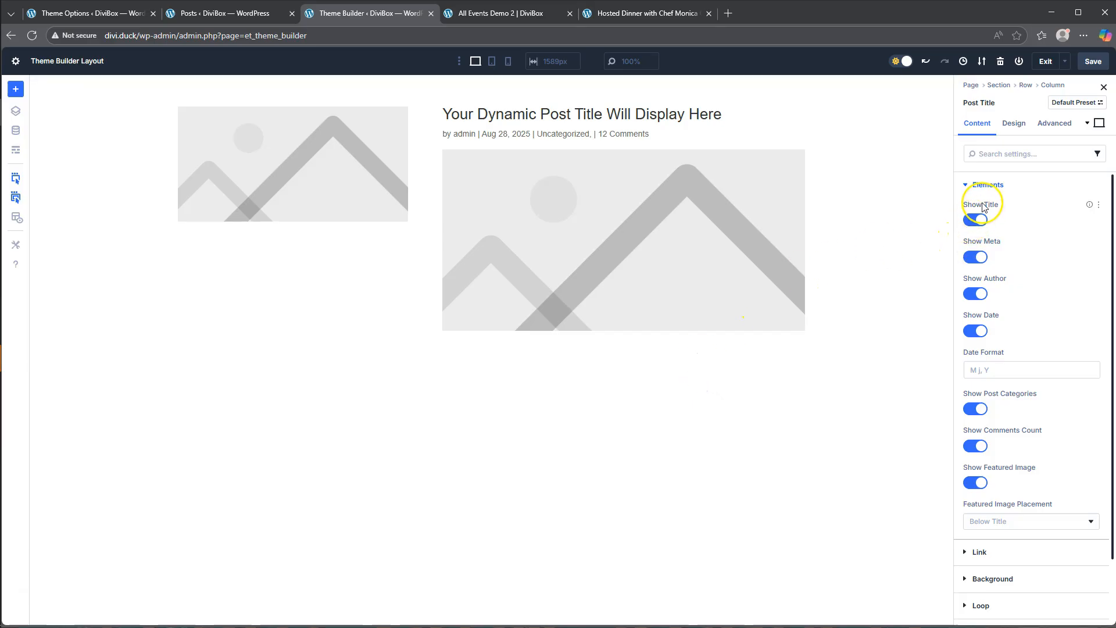
left_click(980, 257)
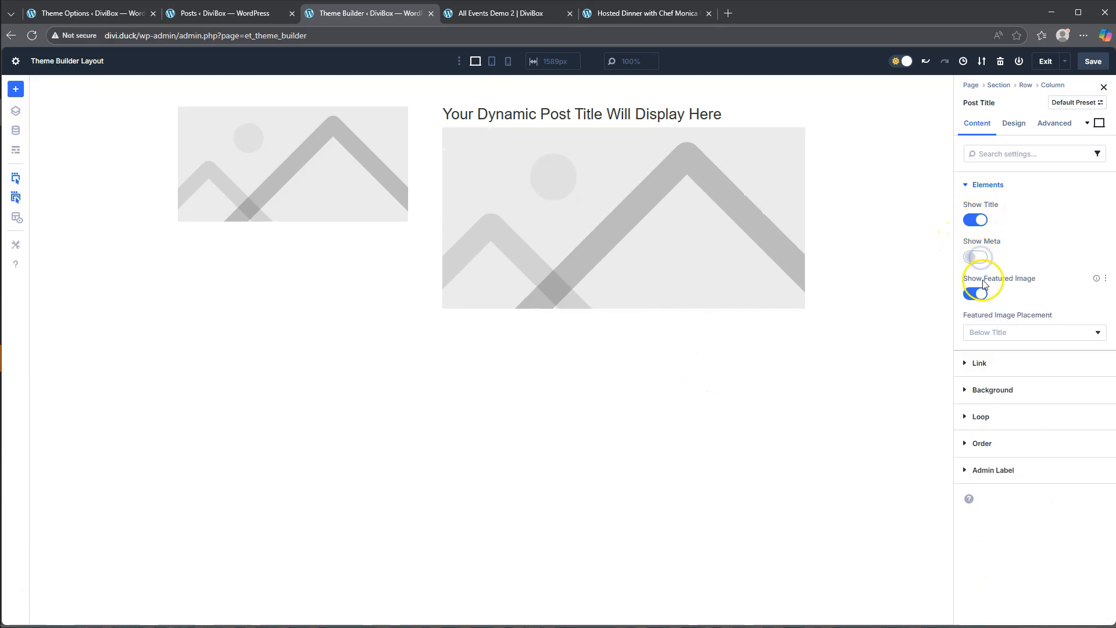
left_click(977, 295)
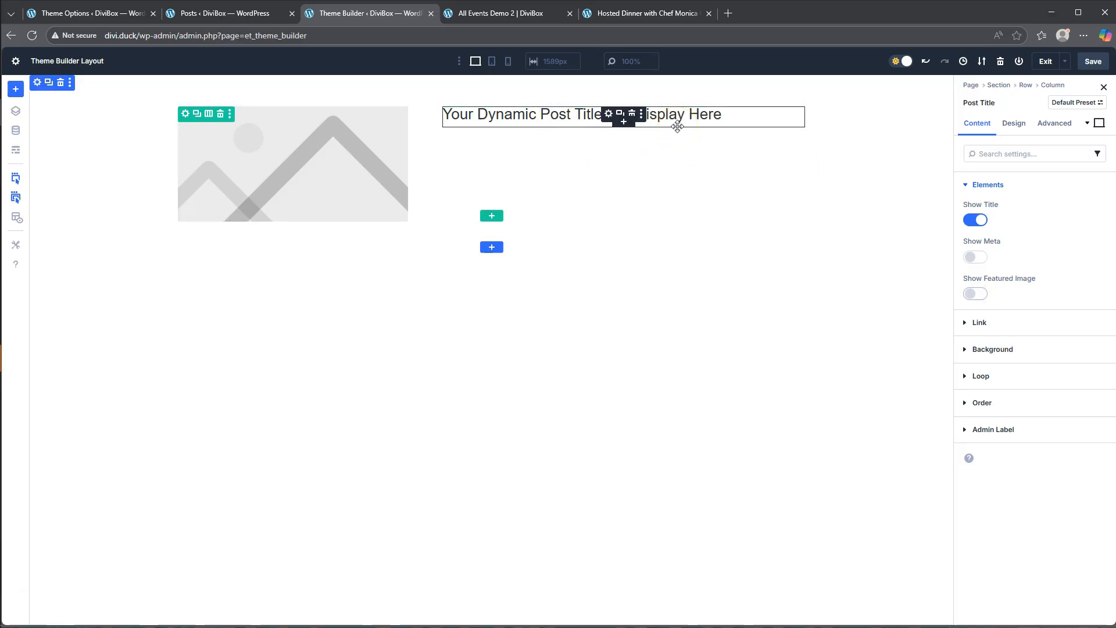
- Set the background color of the row holding the image and post title to green
left_click(186, 114)
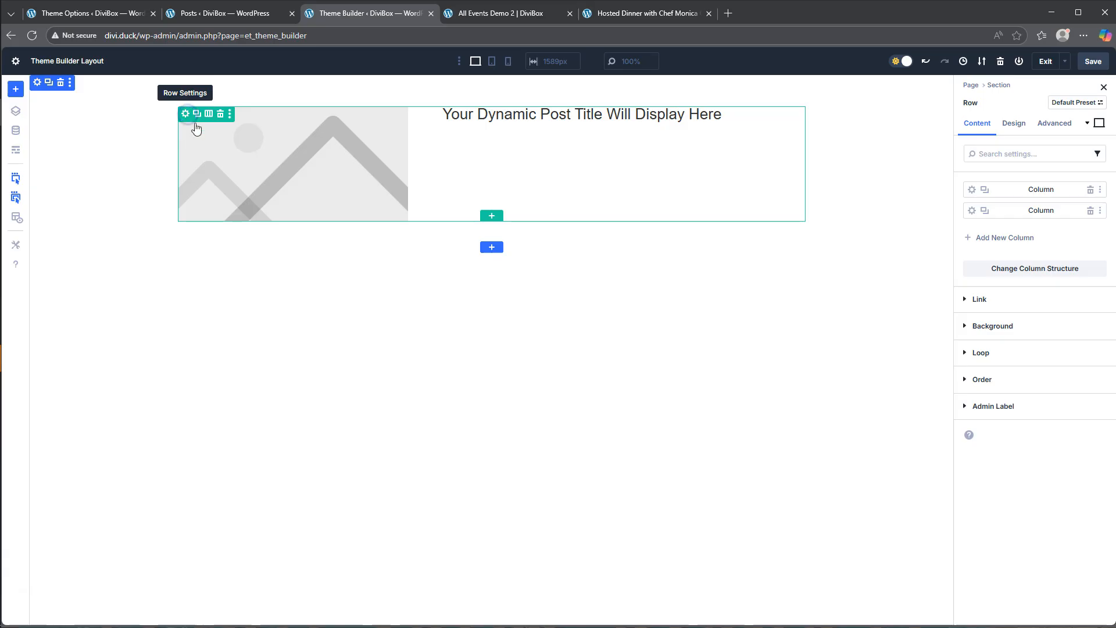
left_click(1011, 326)
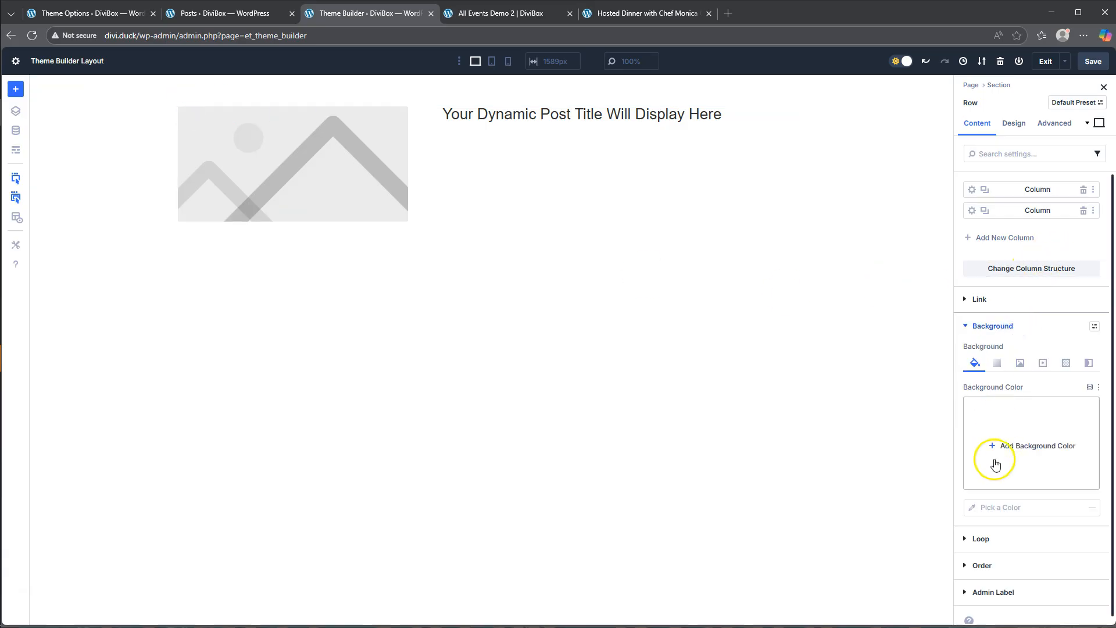
left_click(996, 463)
left_click(936, 529)
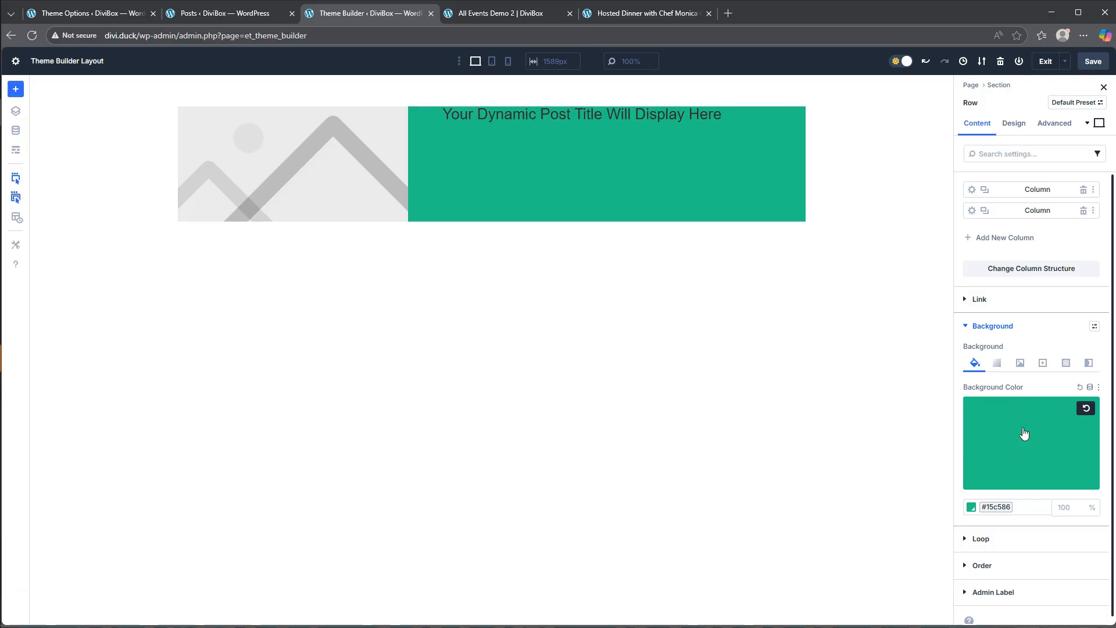
- Round all four corners of the row with a 16 px border radius
left_click(1014, 123)
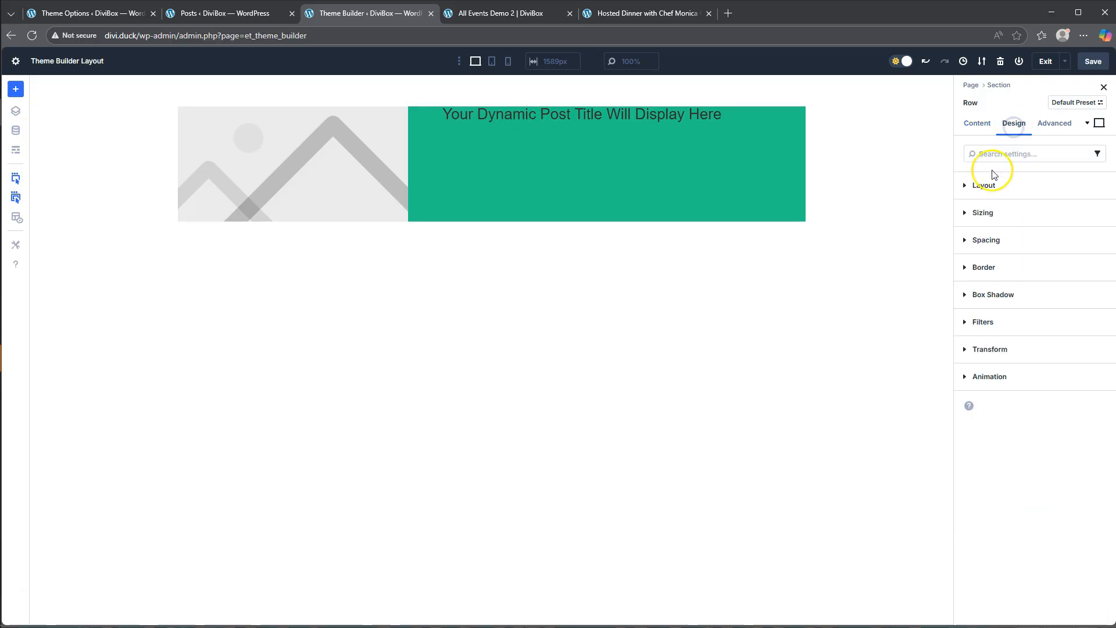
left_click(988, 269)
left_click(989, 313)
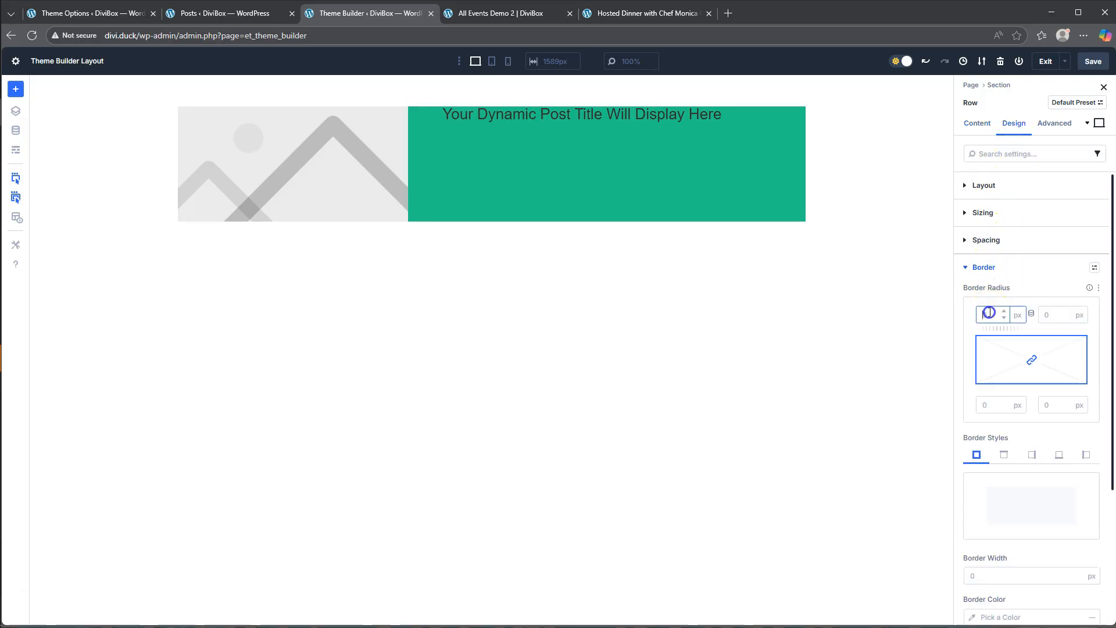
type("16")
left_click(1034, 302)
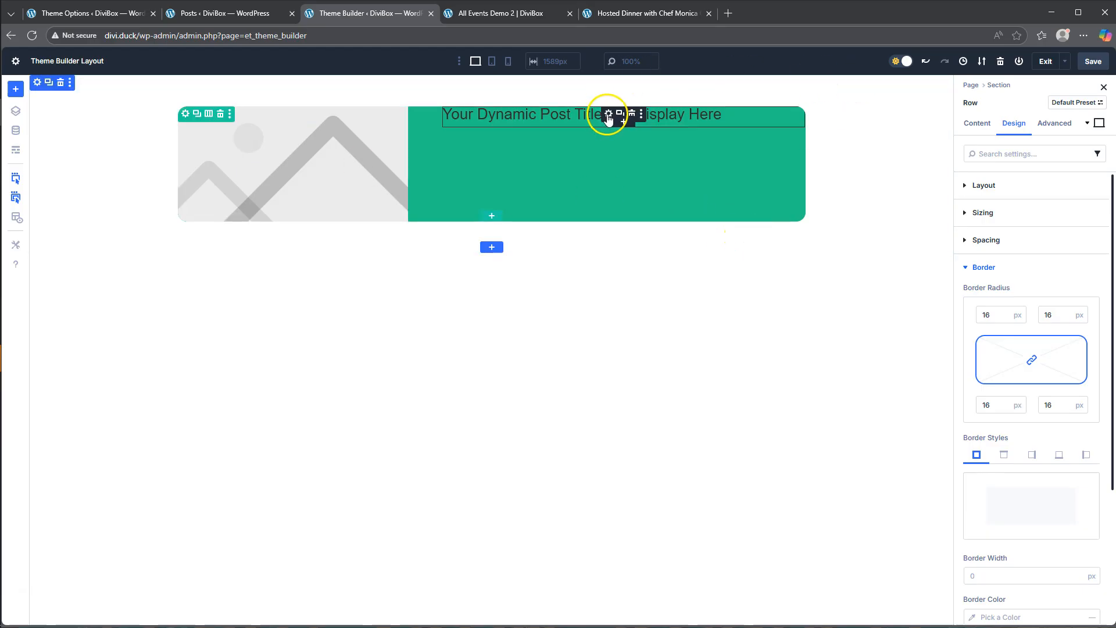
- Set the Post Title module's title text color to #F7f7f7 and its title text size to 50 px
left_click(608, 117)
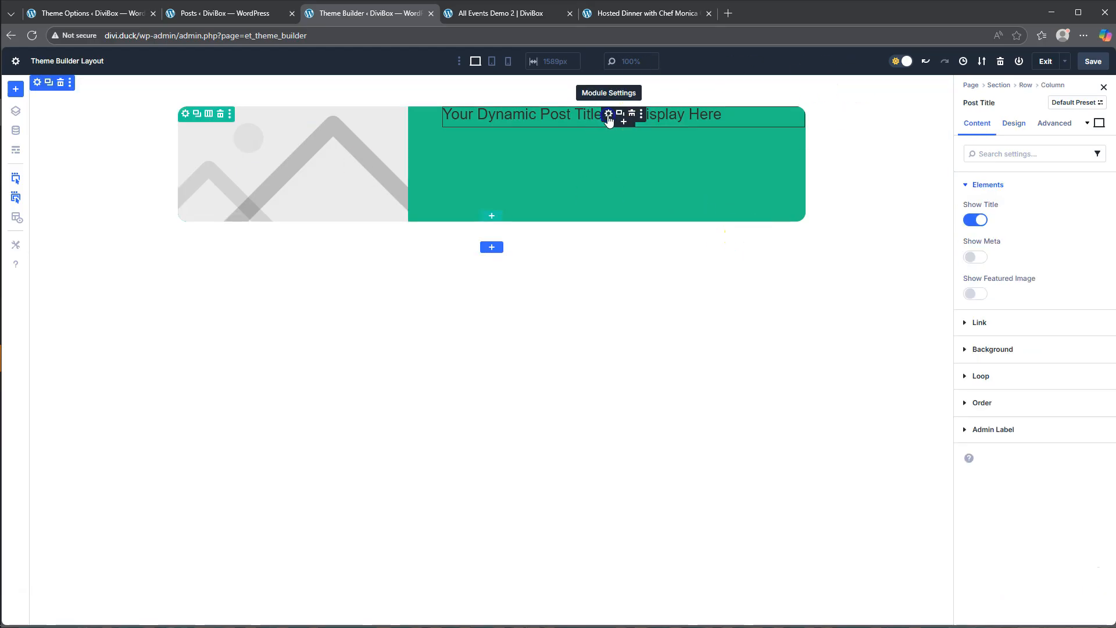
left_click(1013, 123)
left_click(989, 213)
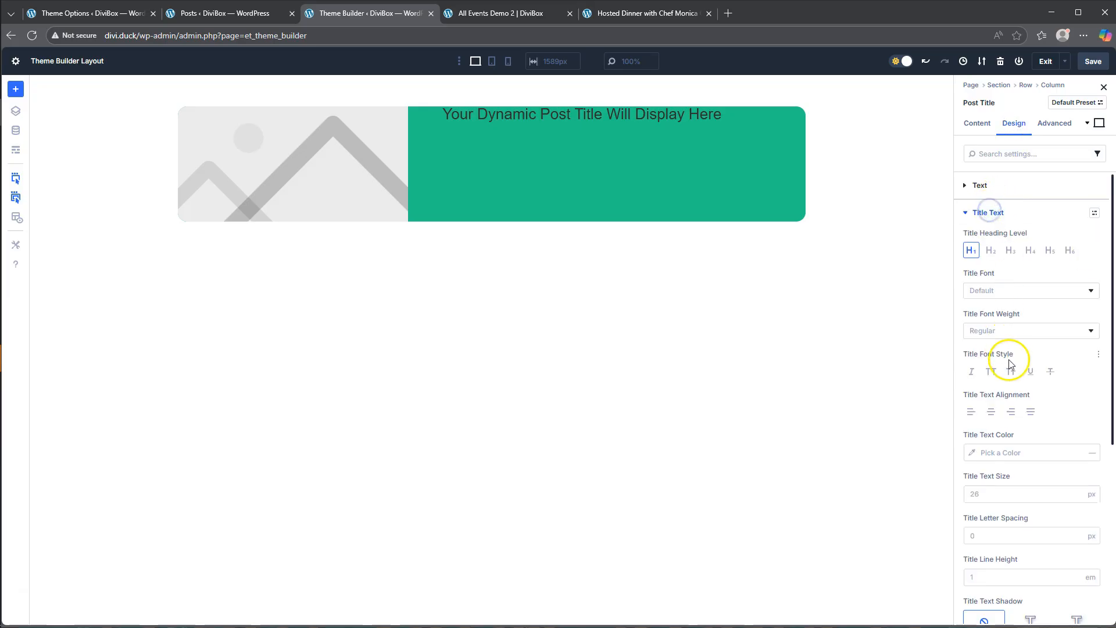
left_click(973, 452)
left_click(884, 508)
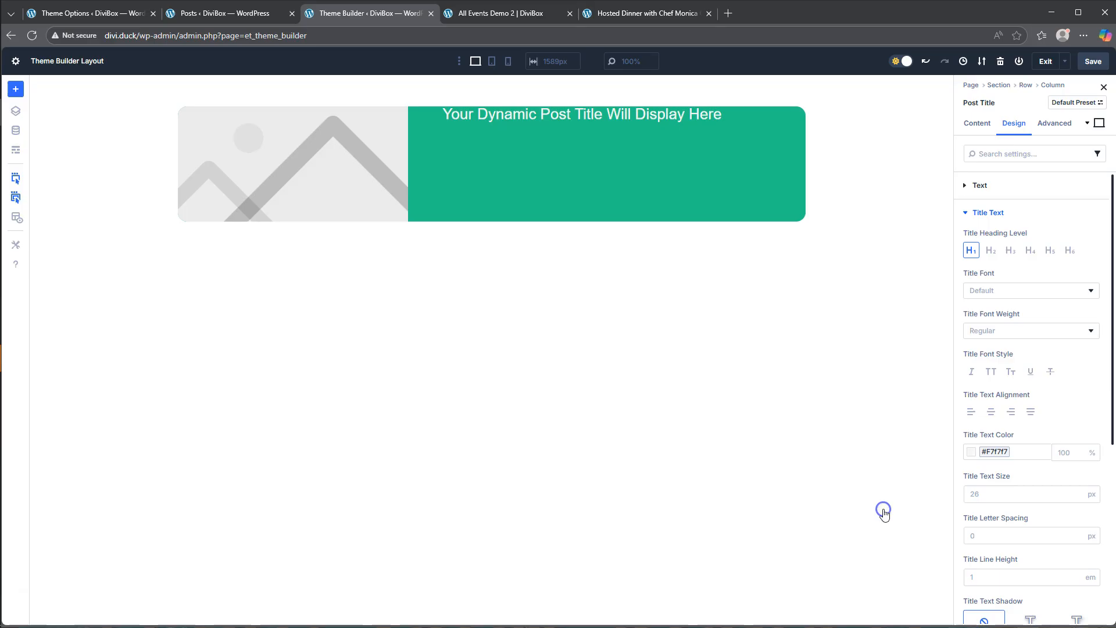
left_click(981, 497)
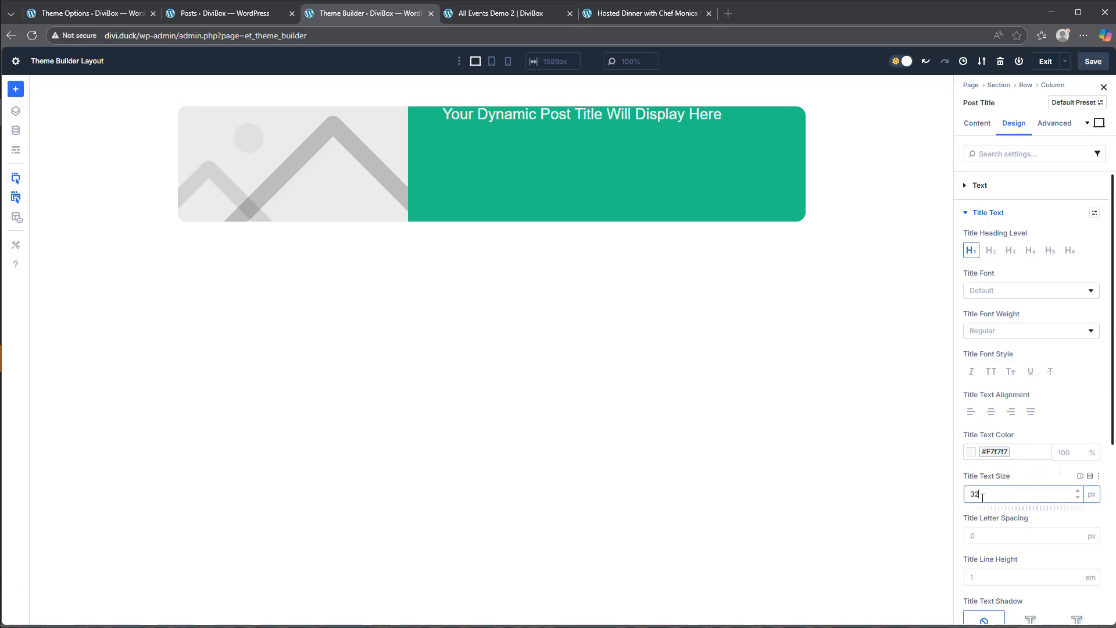
left_click(1024, 474)
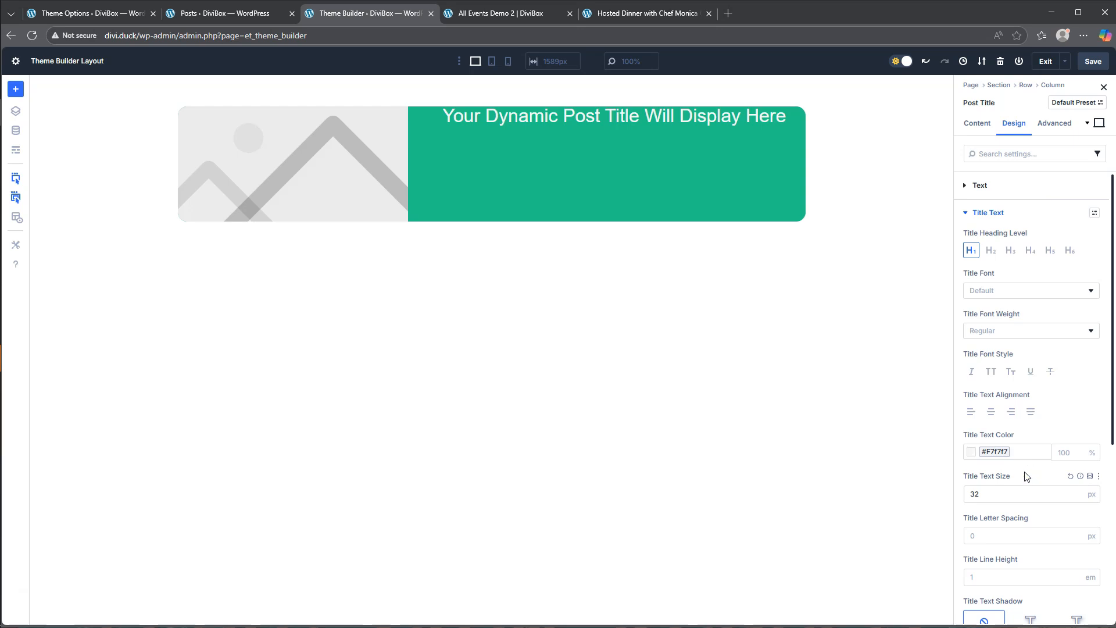
left_click(975, 492)
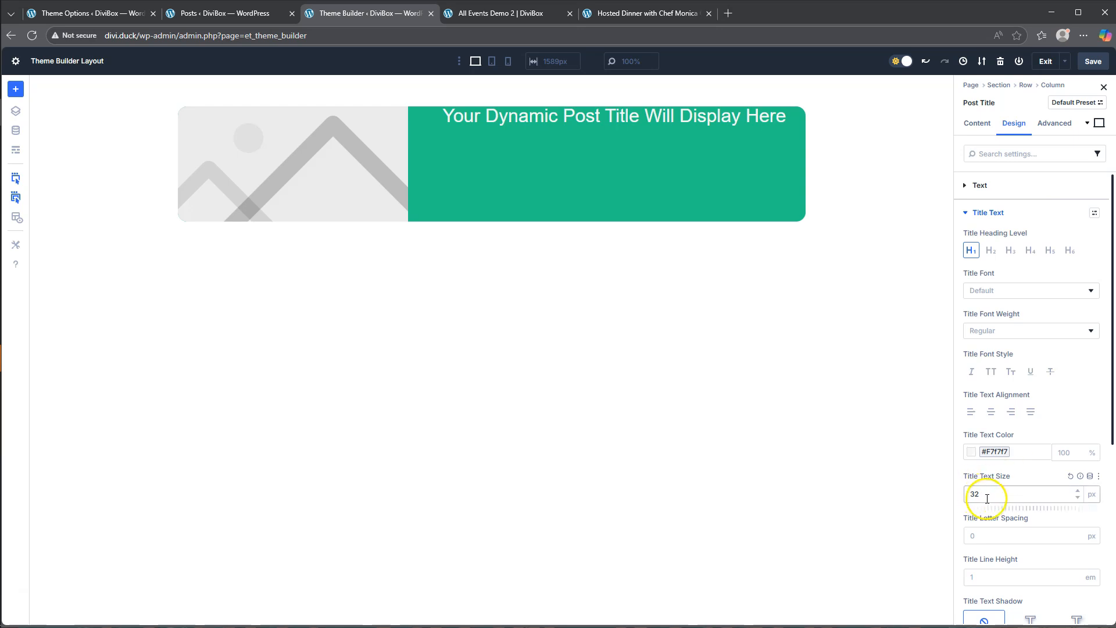
left_click_drag(988, 508, 990, 508)
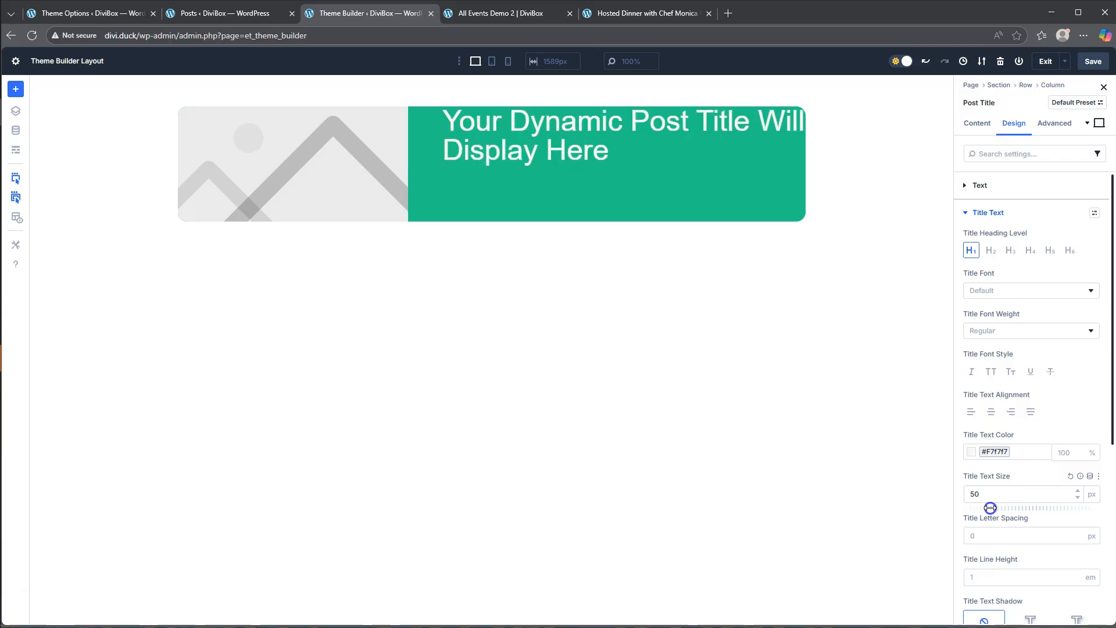
- Give the Post Title module 30 px of padding on all four sides
scroll(1057, 489, "down", 3)
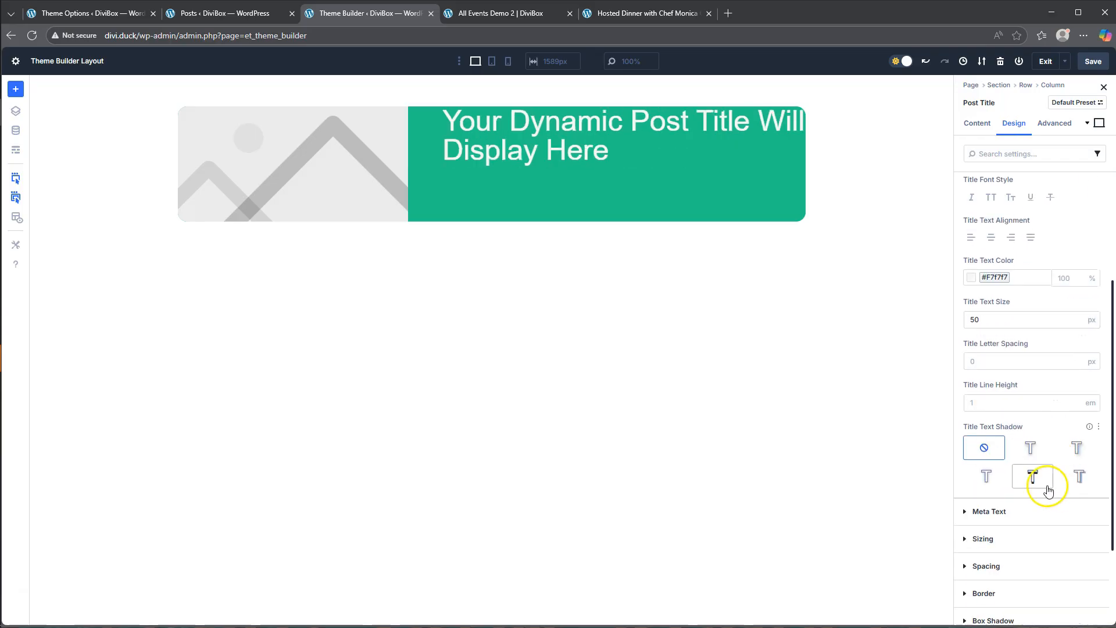
left_click(988, 566)
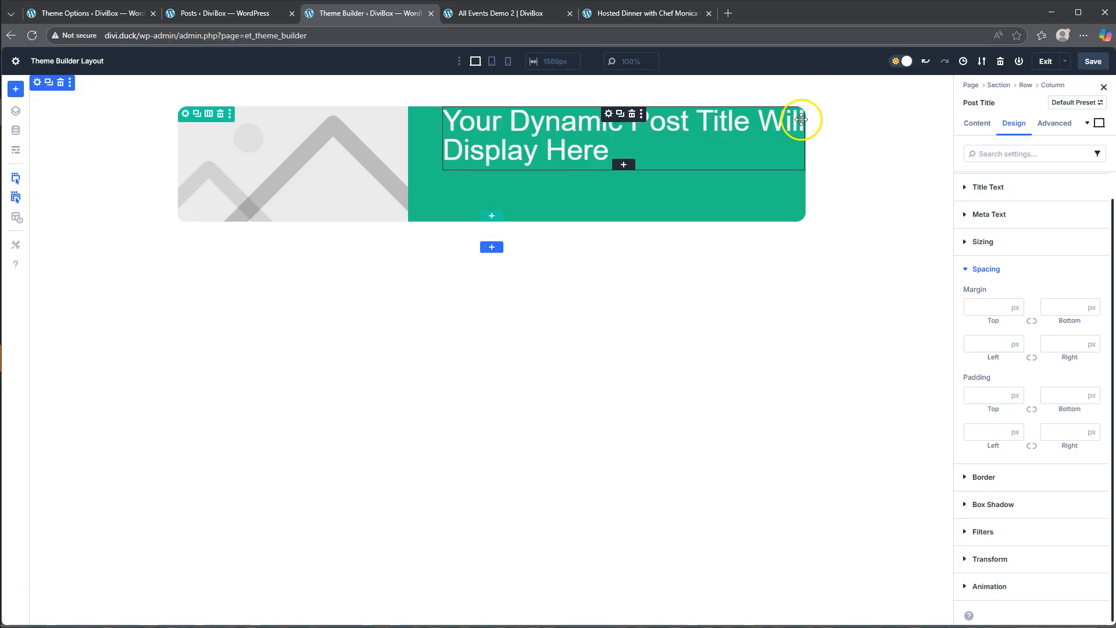
left_click(989, 395)
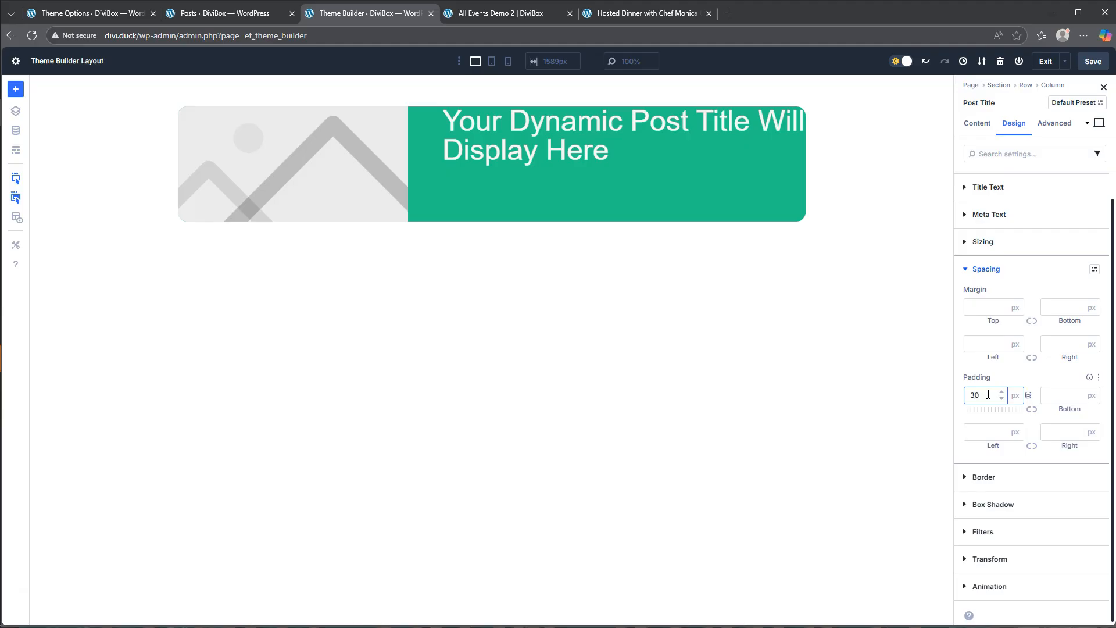
type("30")
left_click(1033, 411)
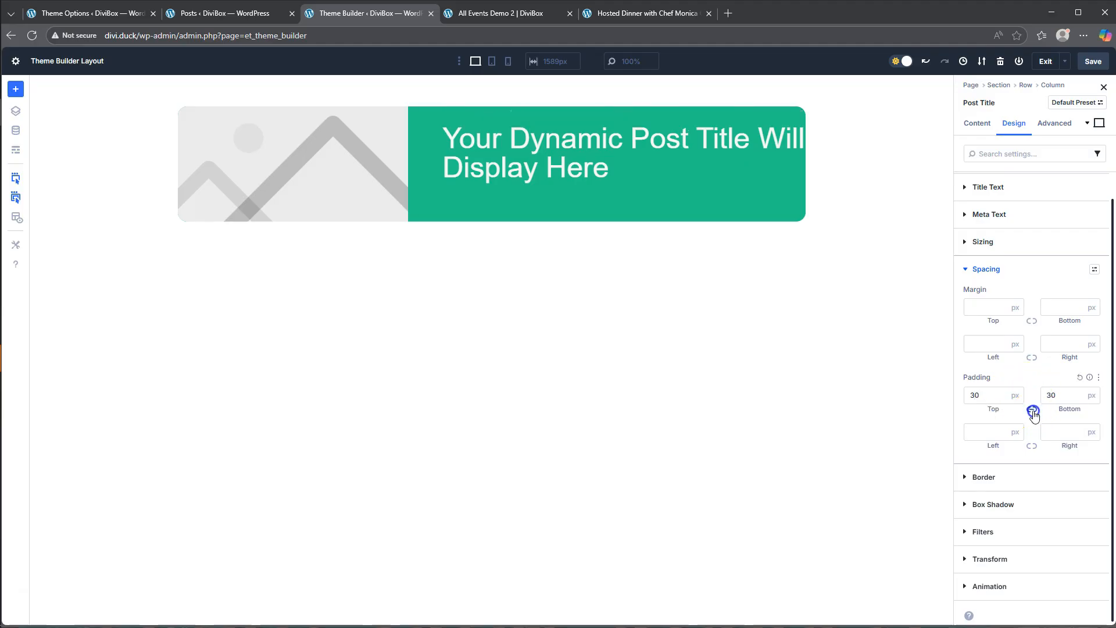
left_click(988, 433)
type("30")
left_click(1032, 446)
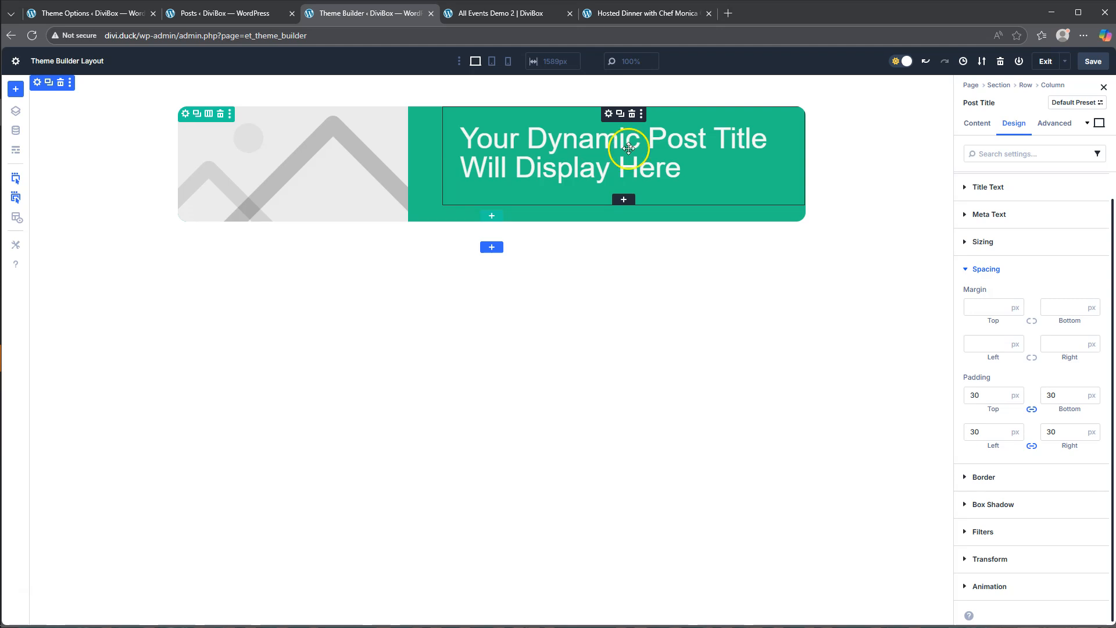
- Center the alignment of the Post Title module's title text
left_click(983, 269)
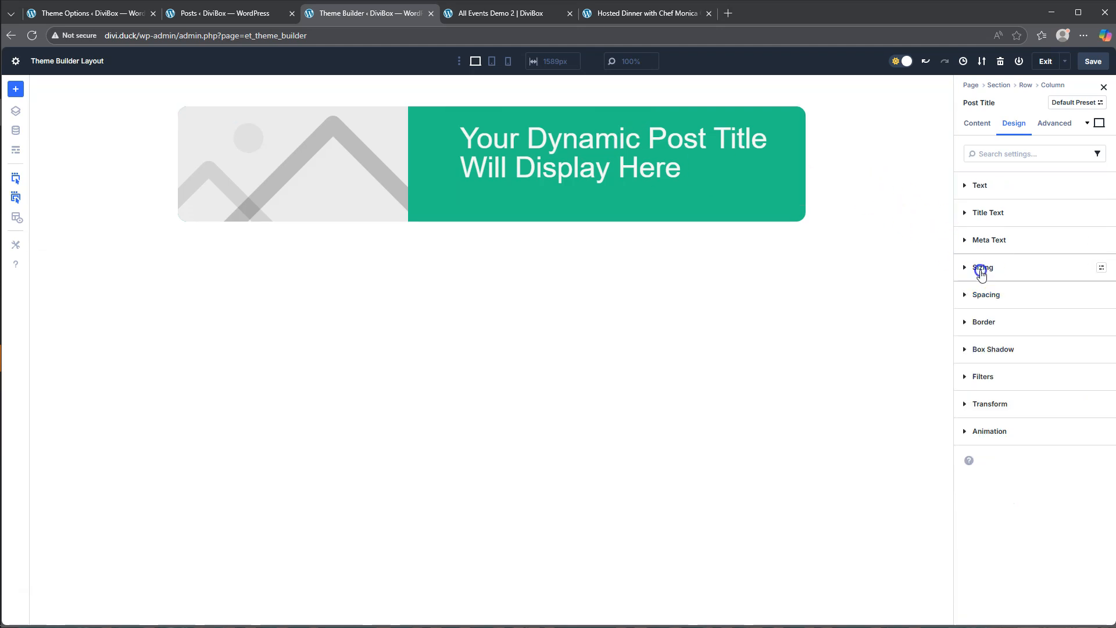
left_click(996, 214)
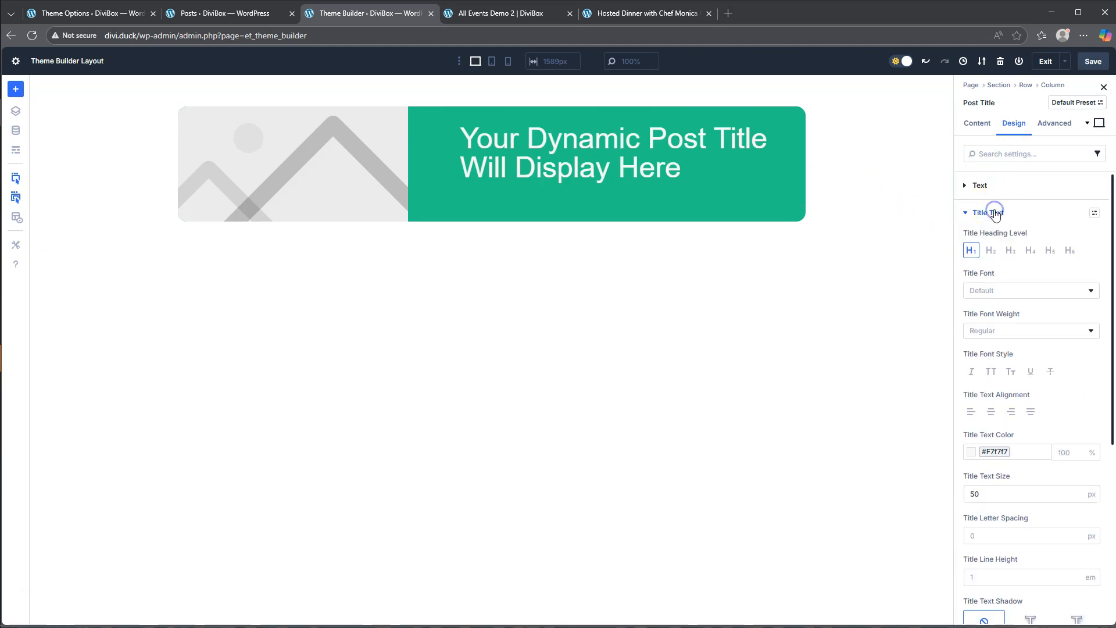
left_click(991, 414)
left_click(978, 410)
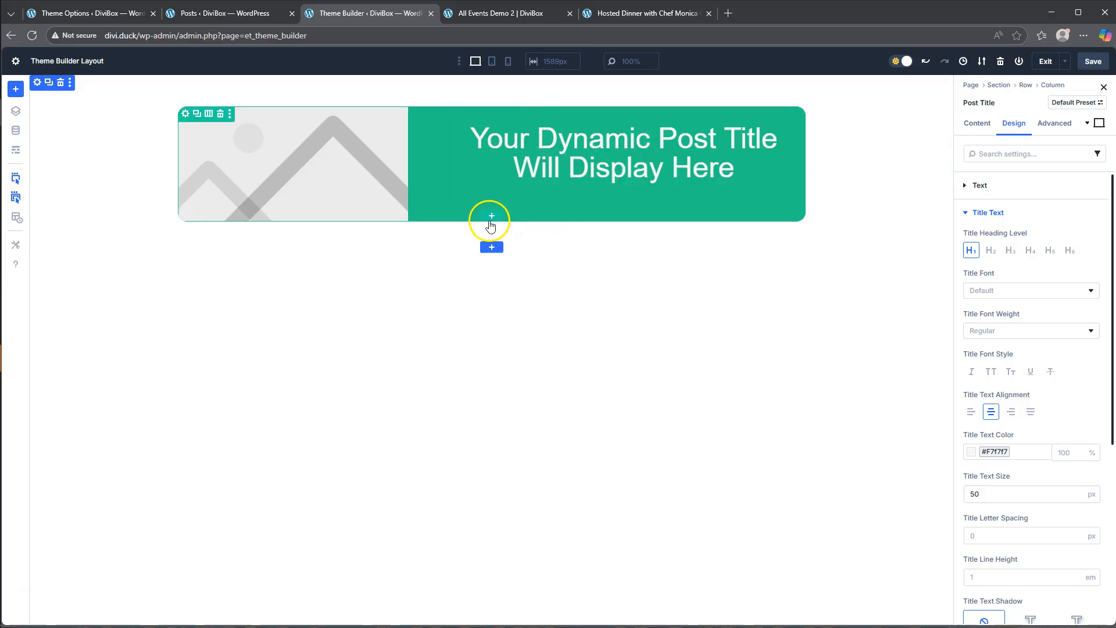
- Add a two-column row with a wide first column and a narrow second column below the green title row
left_click(646, 13)
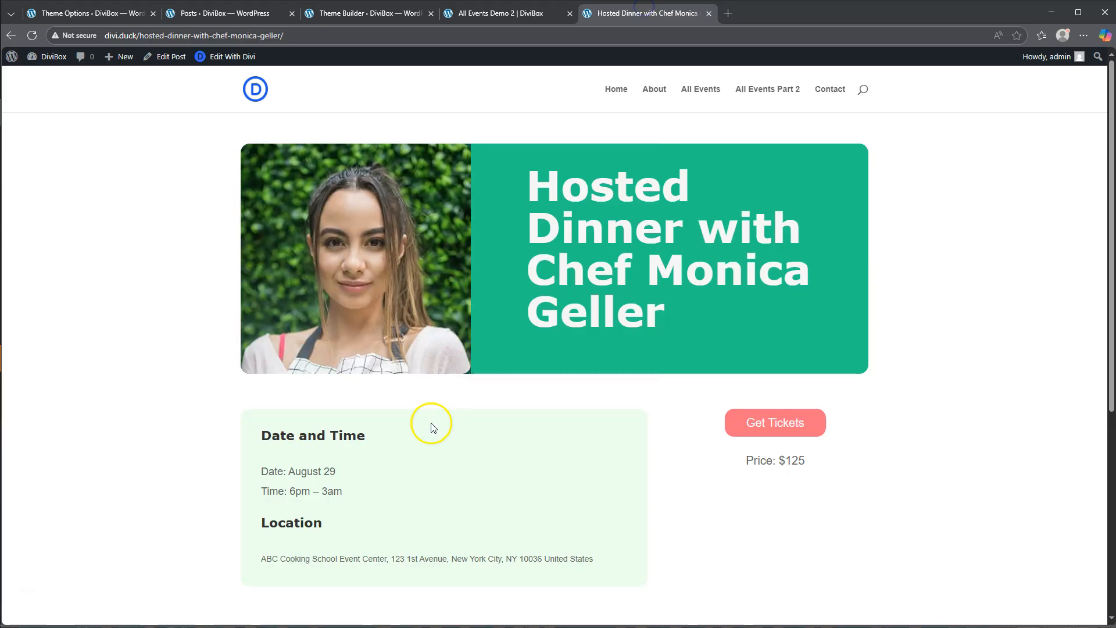
scroll(429, 423, "down", 3)
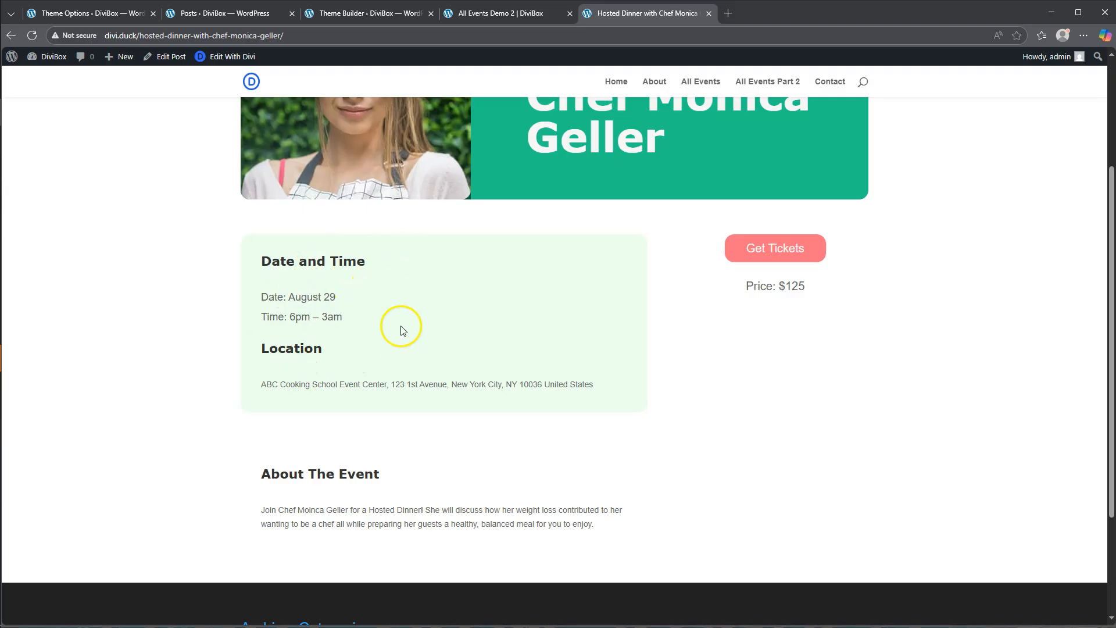
scroll(378, 343, "down", 3)
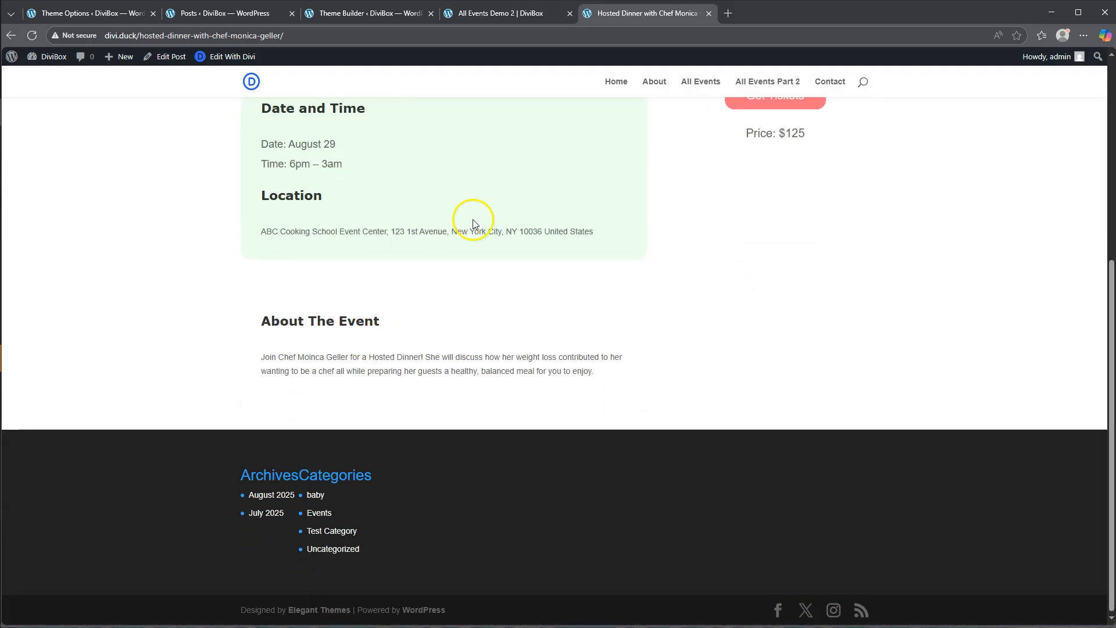
scroll(471, 219, "up", 3)
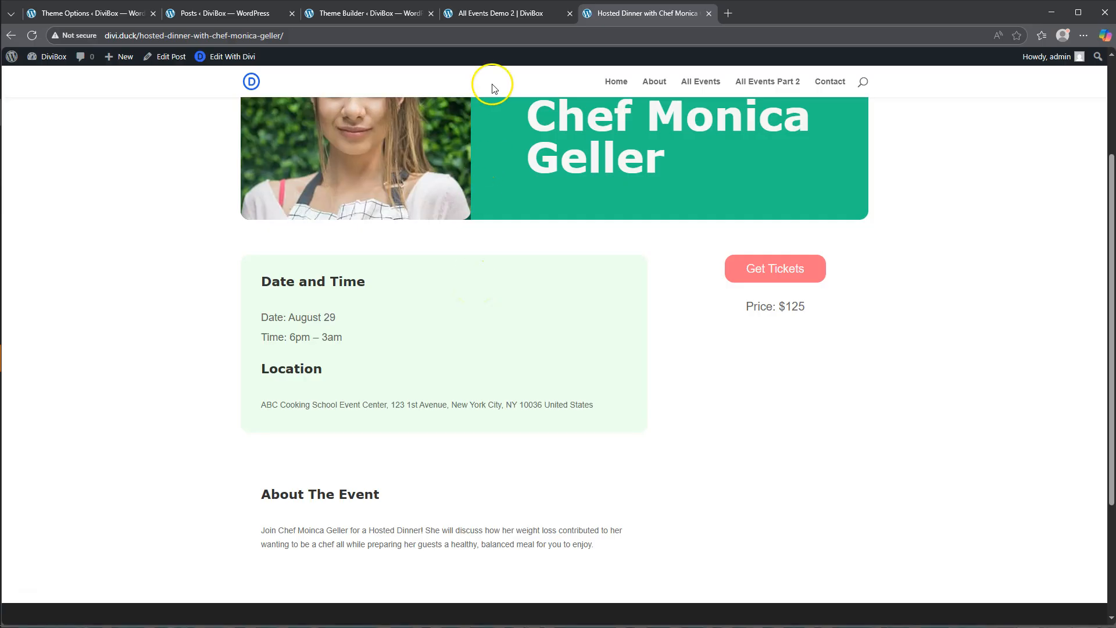
left_click(367, 13)
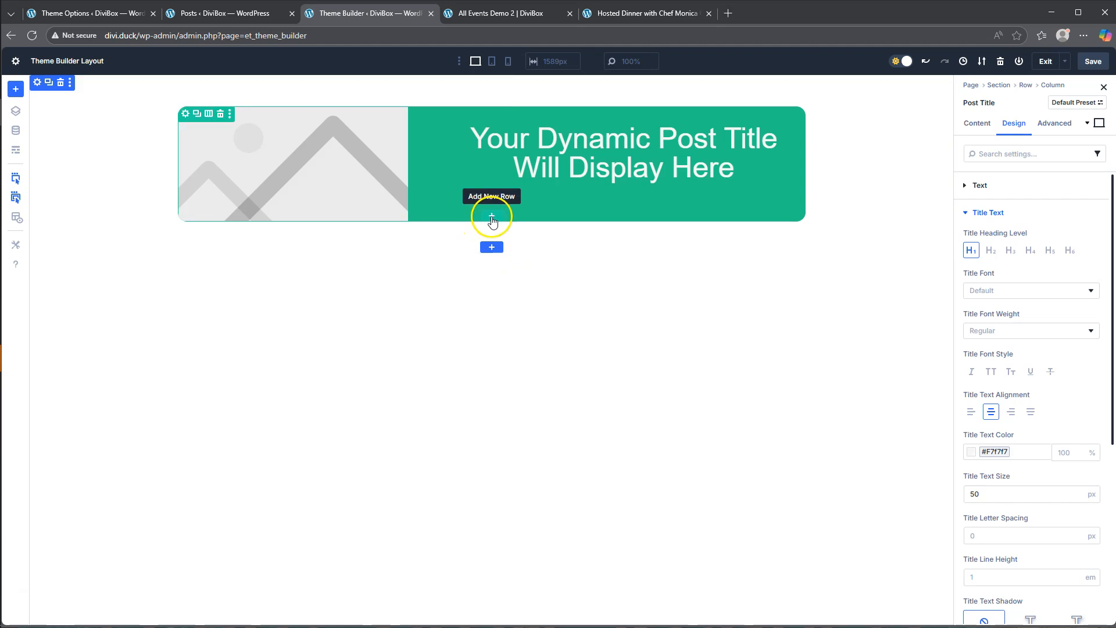
left_click(492, 220)
left_click(499, 202)
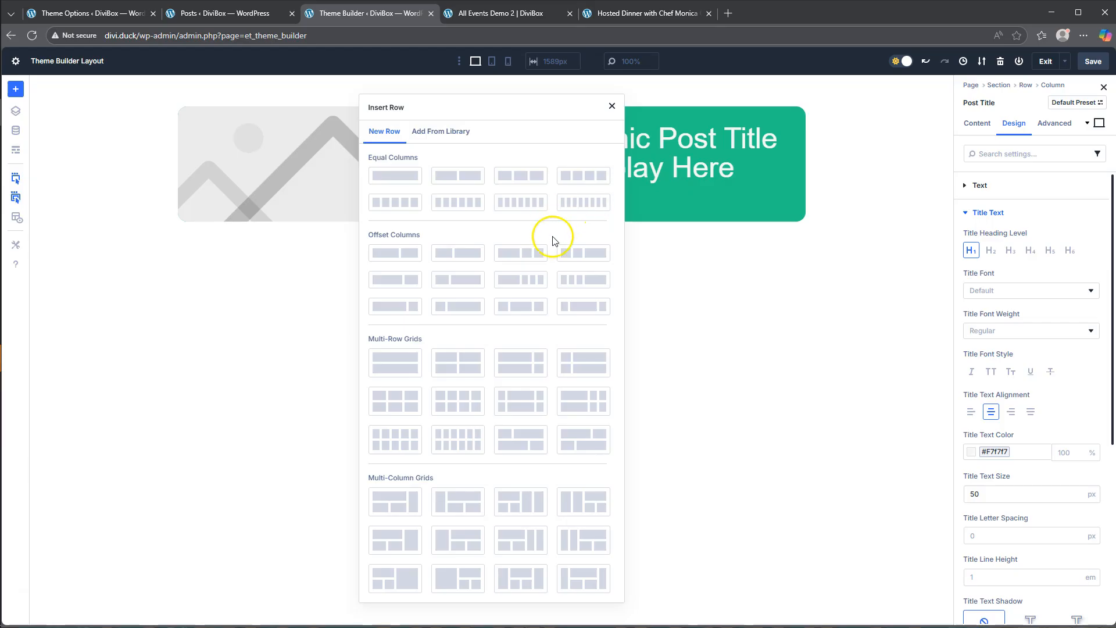
left_click(397, 308)
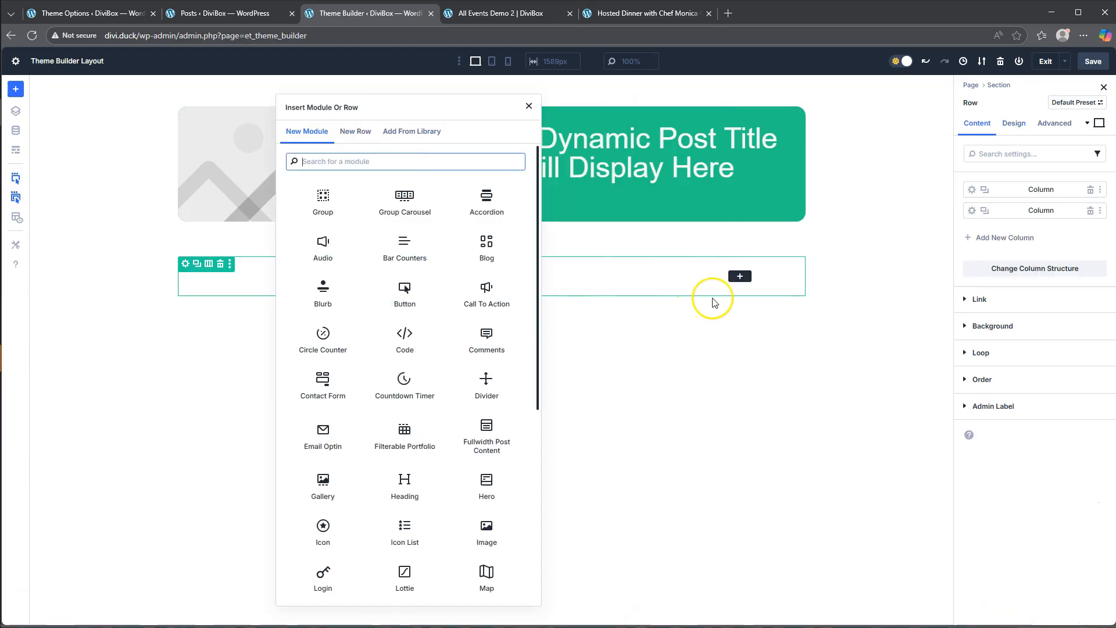
- Add a Button module to the new row's narrow second column and set its text to Get Tickets
left_click(740, 278)
left_click(739, 278)
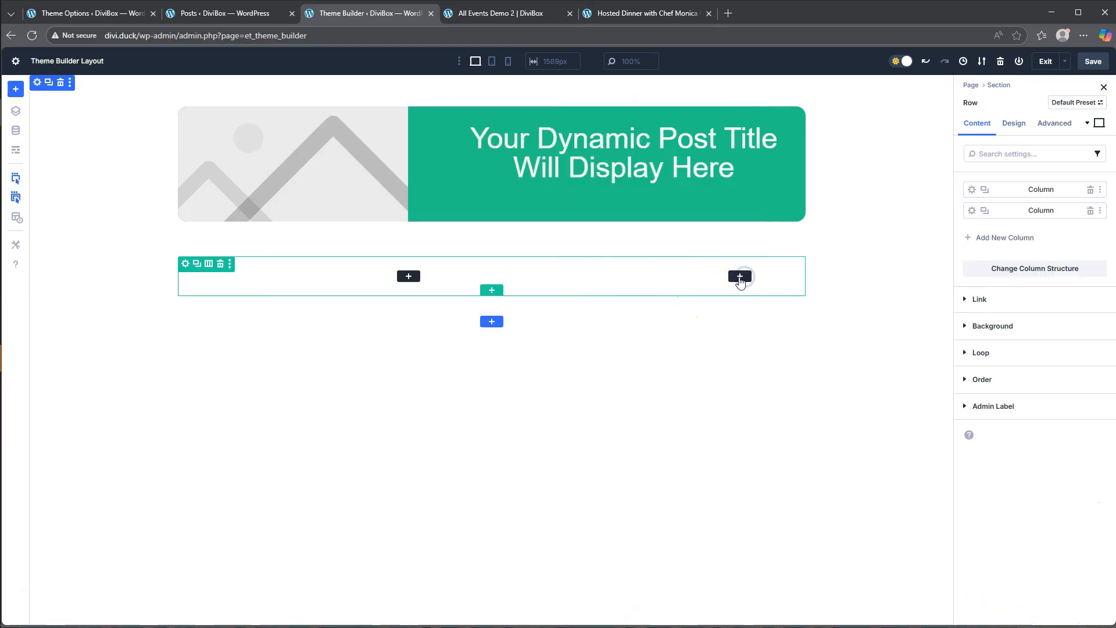
left_click(738, 285)
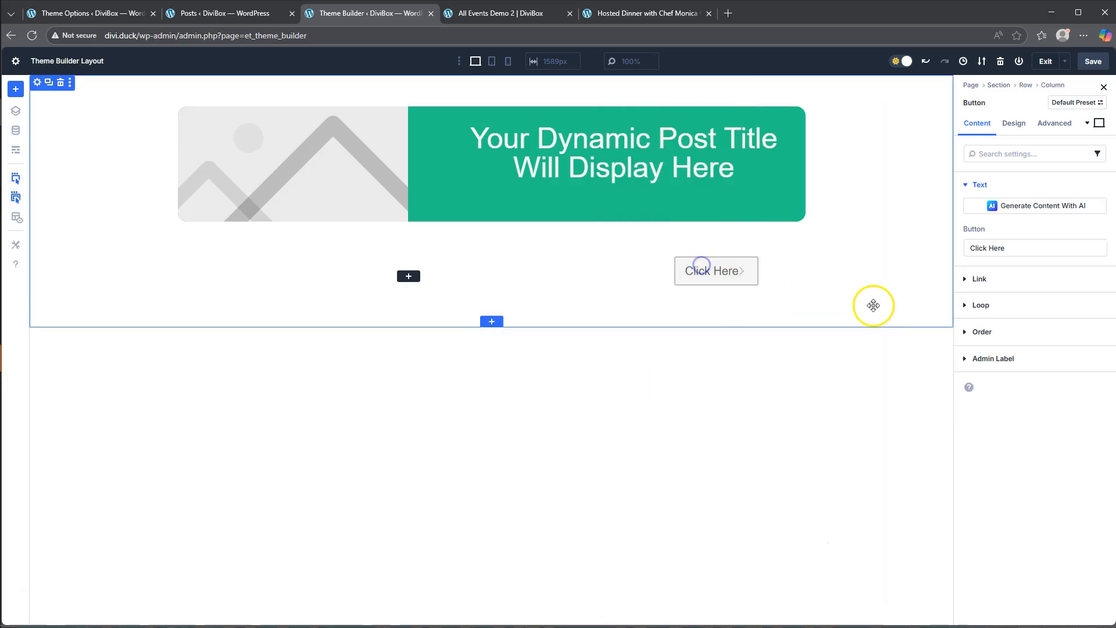
left_click_drag(1022, 249, 888, 245)
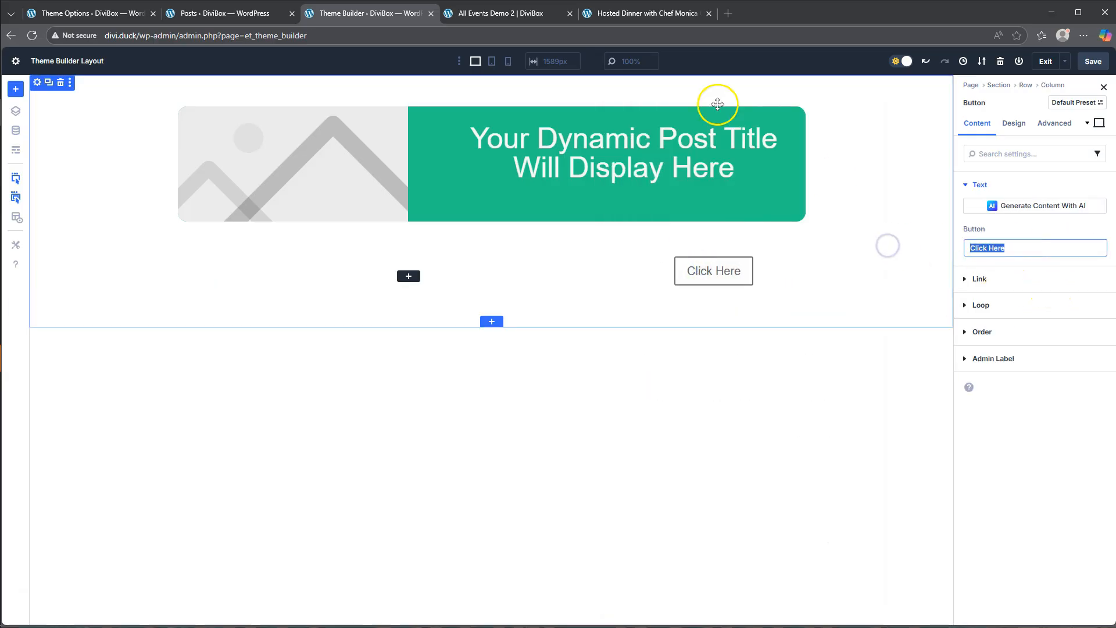
left_click(628, 13)
left_click(381, 14)
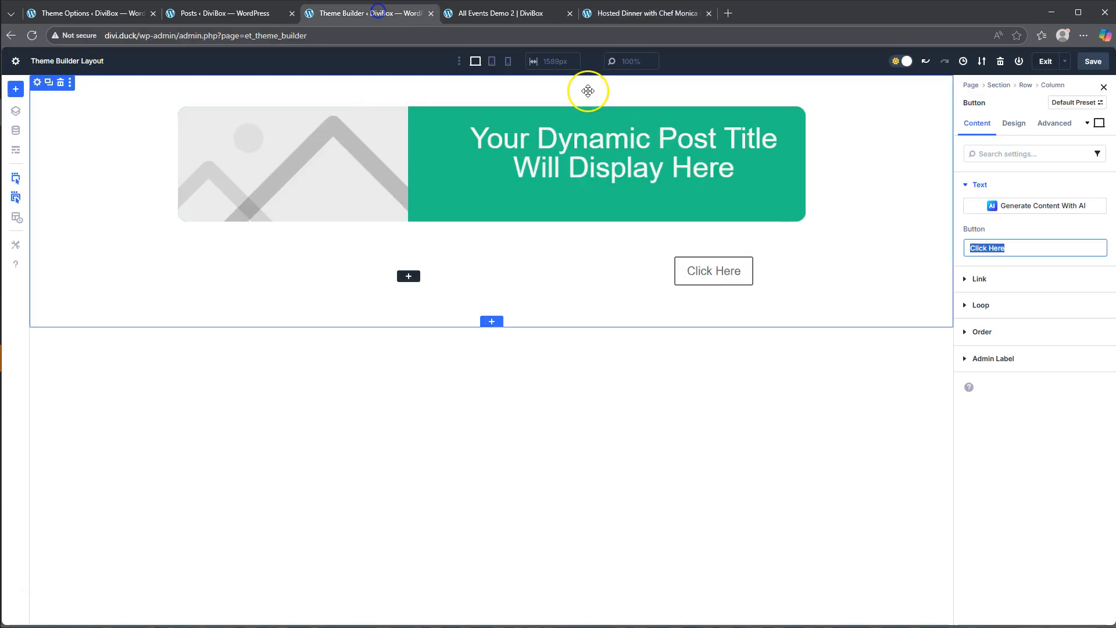
type("Get Tickets")
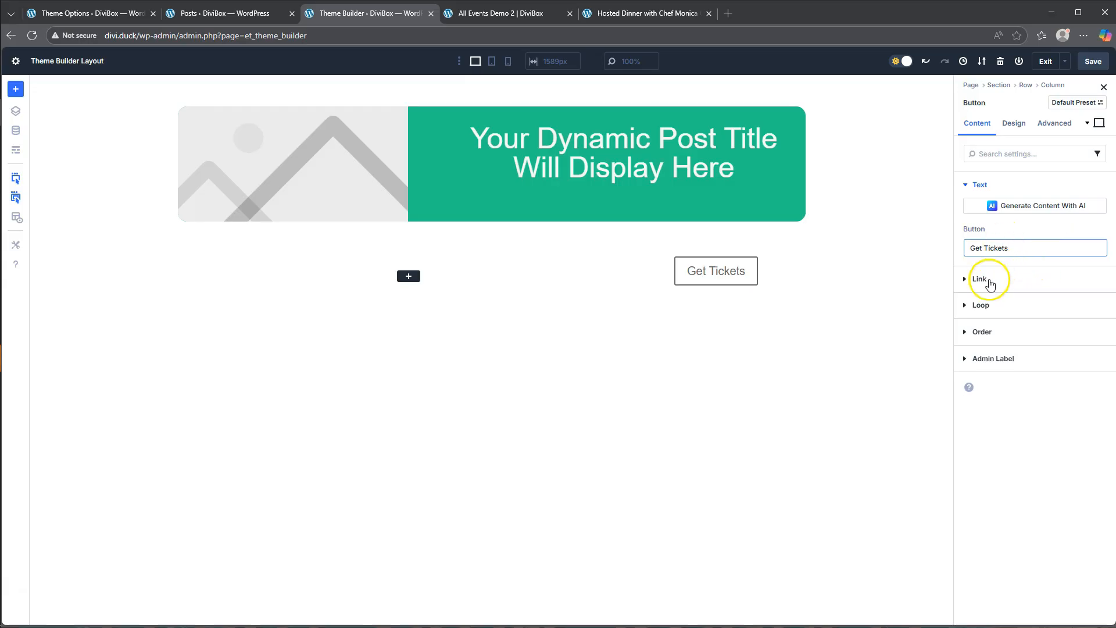
- Enable custom styles for the Get Tickets button and set its background color to #Ff6f80
left_click(980, 279)
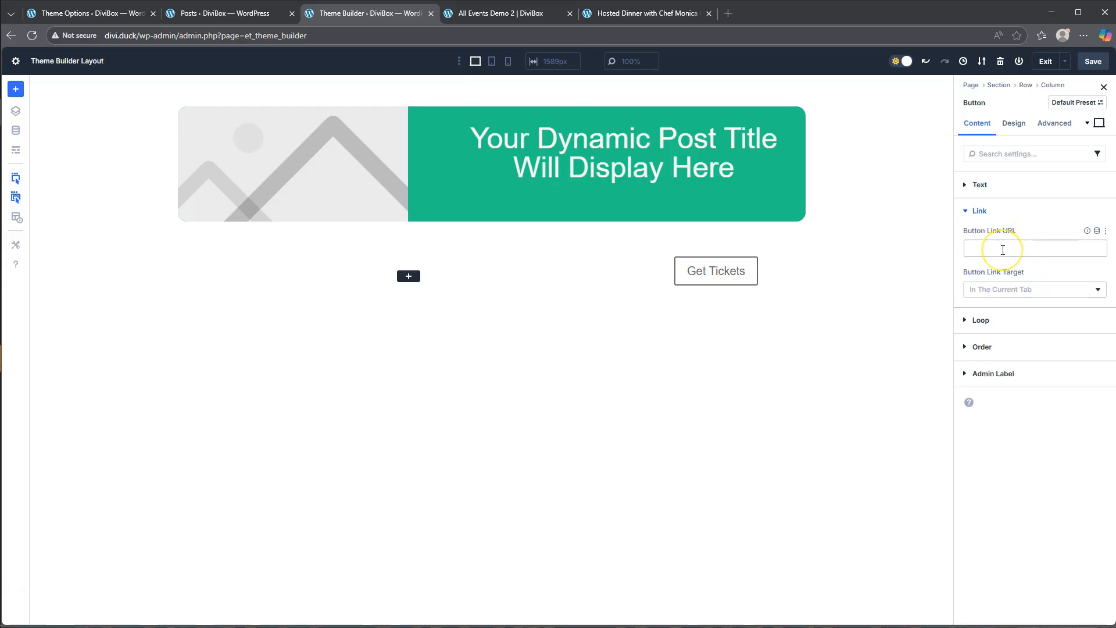
left_click(1014, 123)
left_click(983, 239)
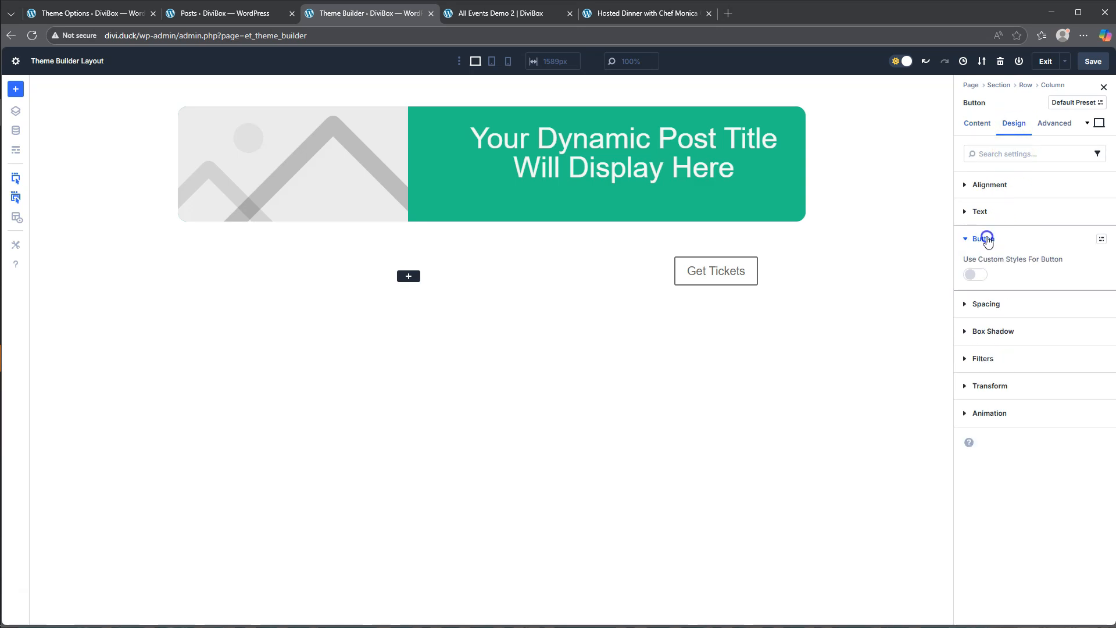
left_click(988, 277)
left_click(999, 302)
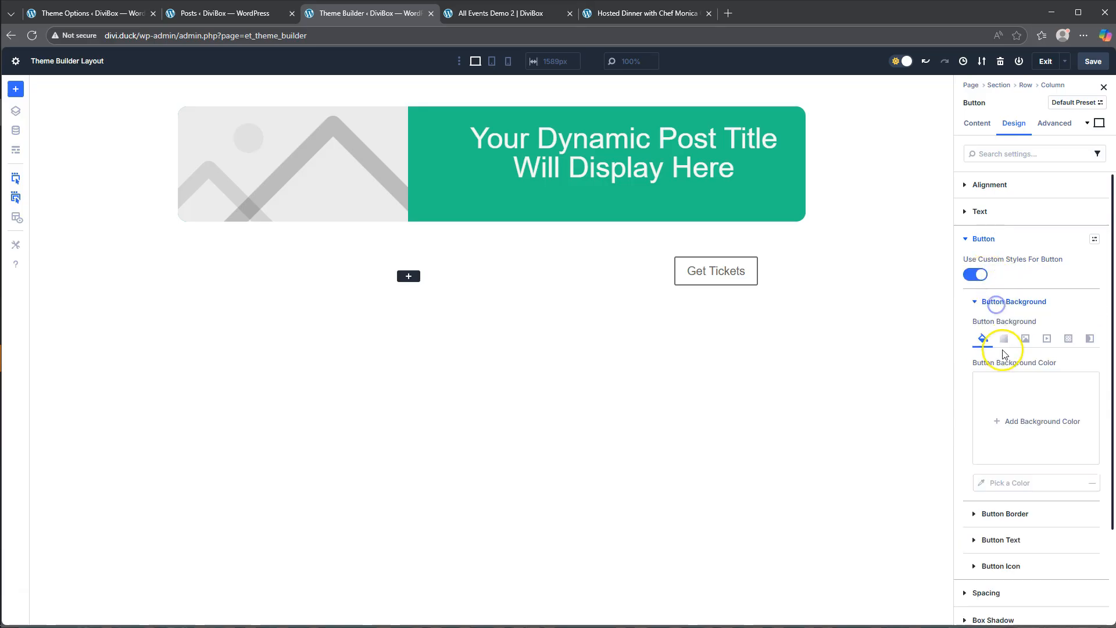
left_click(1025, 420)
left_click(898, 545)
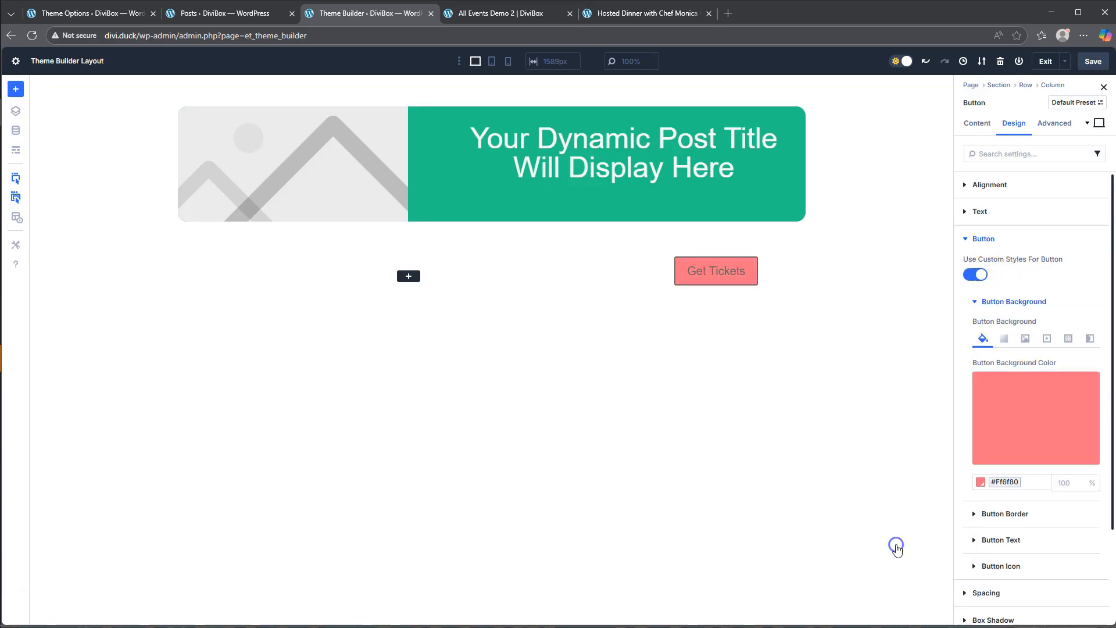
- Set the Get Tickets button's hover-state background opacity to 80% and return to the default desktop state
scroll(1045, 469, "down", 1)
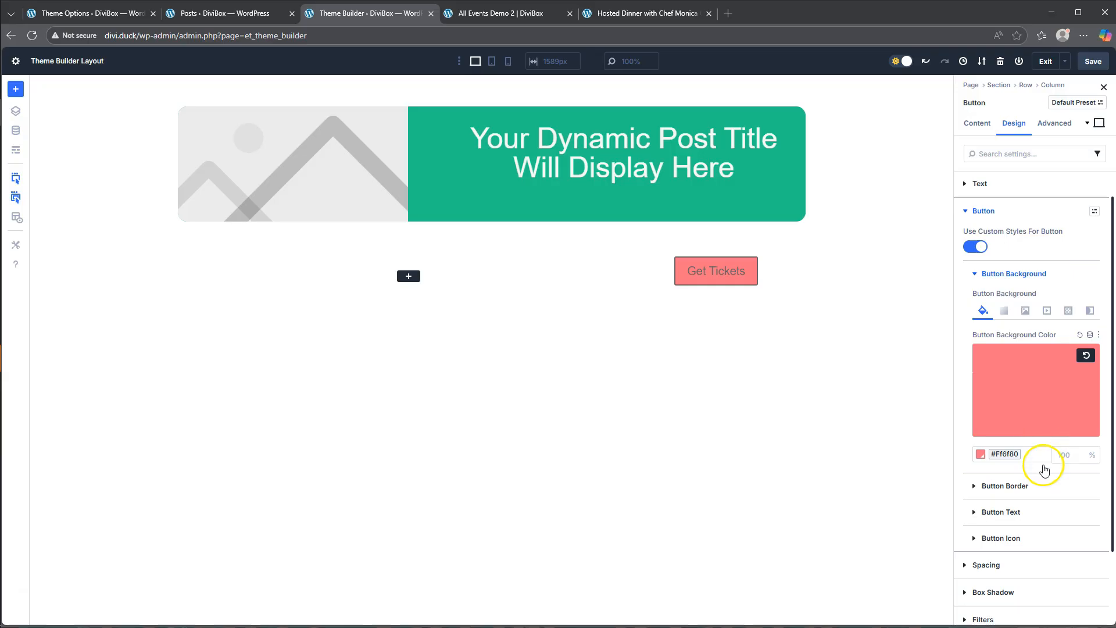
left_click(1099, 123)
left_click(1039, 174)
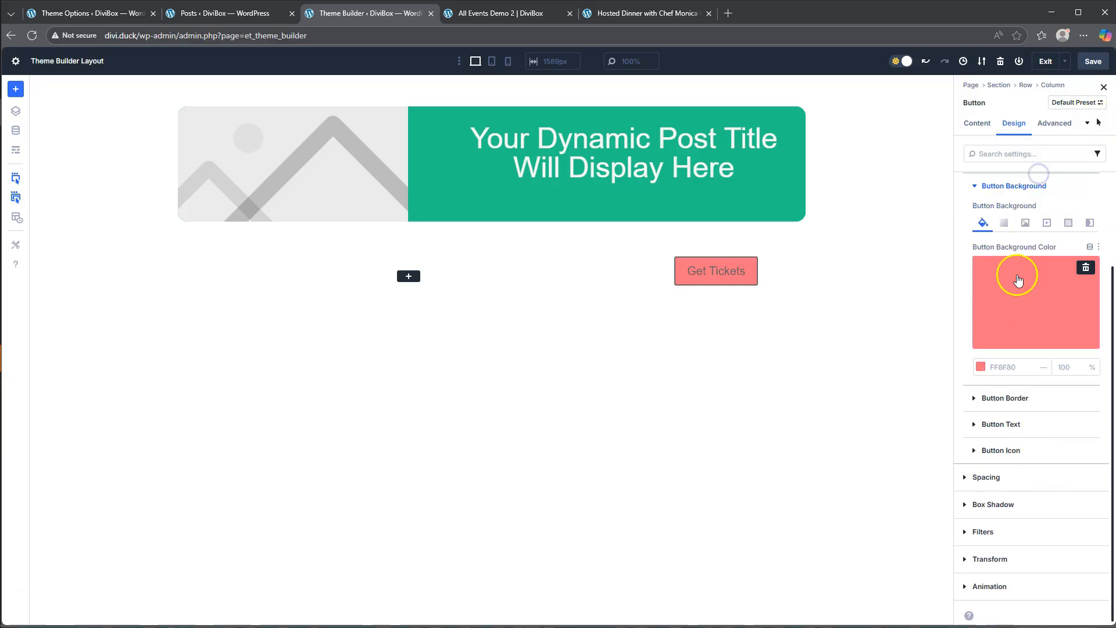
left_click_drag(1076, 382, 1075, 382)
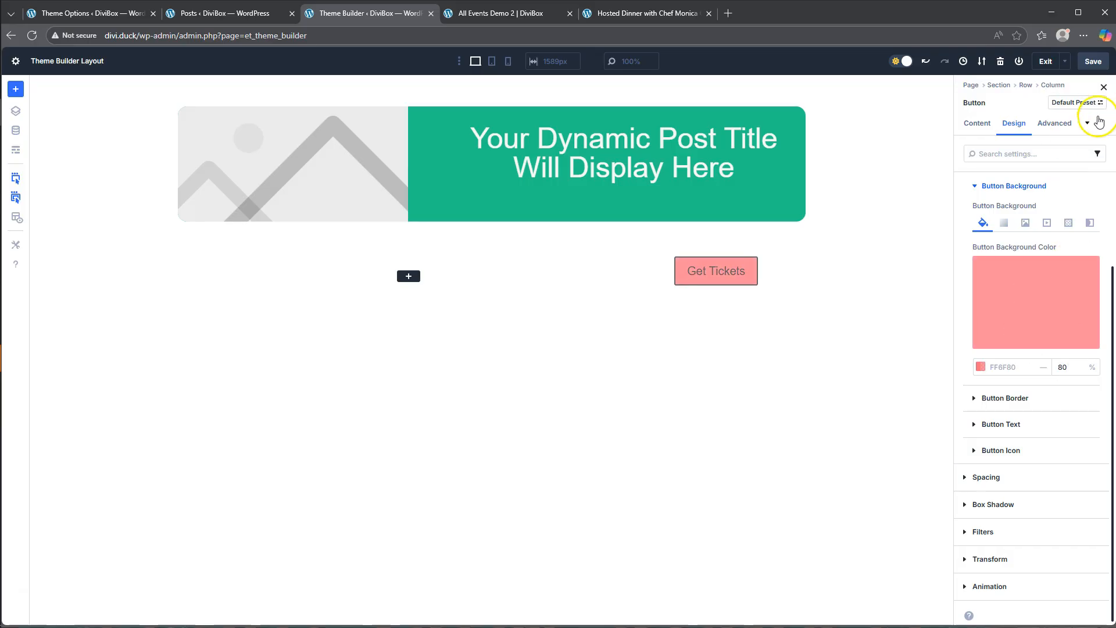
left_click(1097, 122)
left_click(1039, 88)
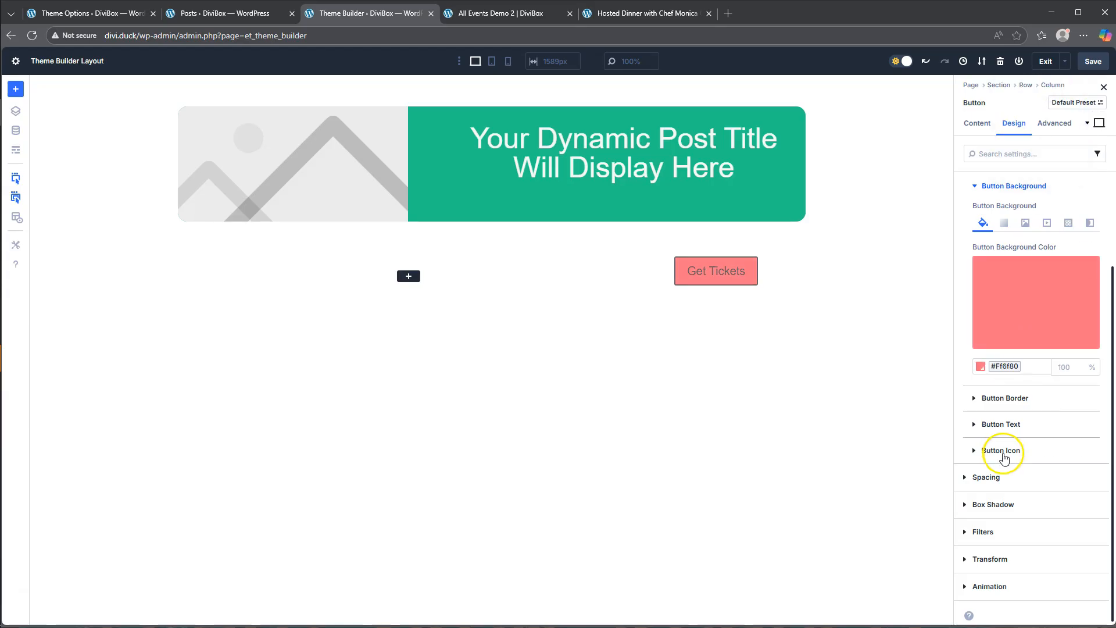
- Set the Get Tickets button's border radius to 16 px on all corners and its border color to #Ff6f80
left_click(1006, 398)
left_click(999, 259)
left_click(1038, 273)
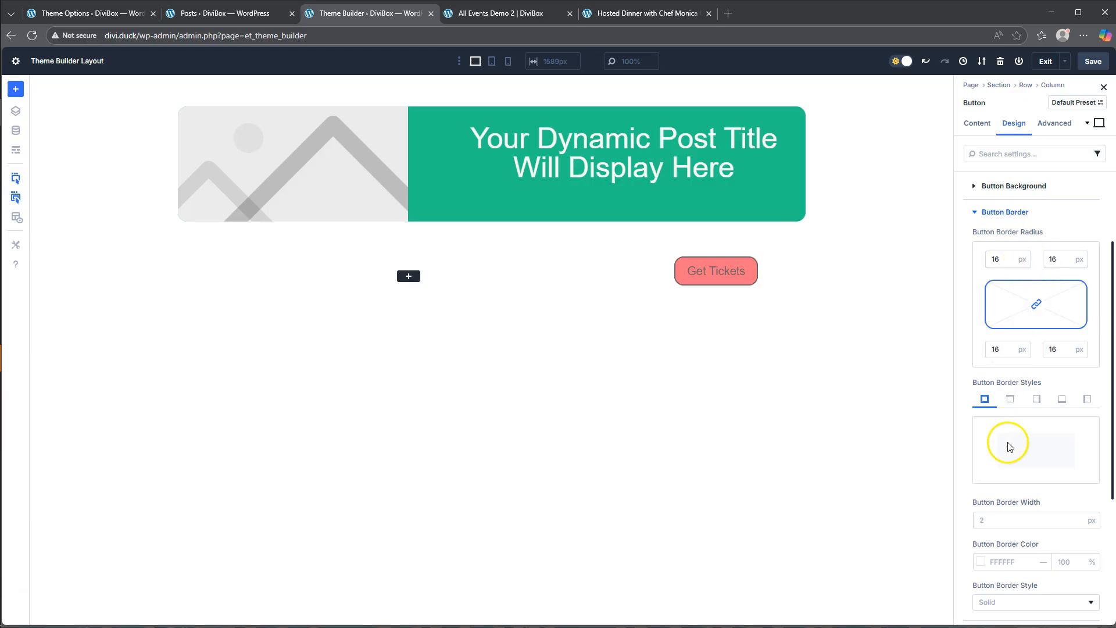
scroll(1037, 413, "down", 2)
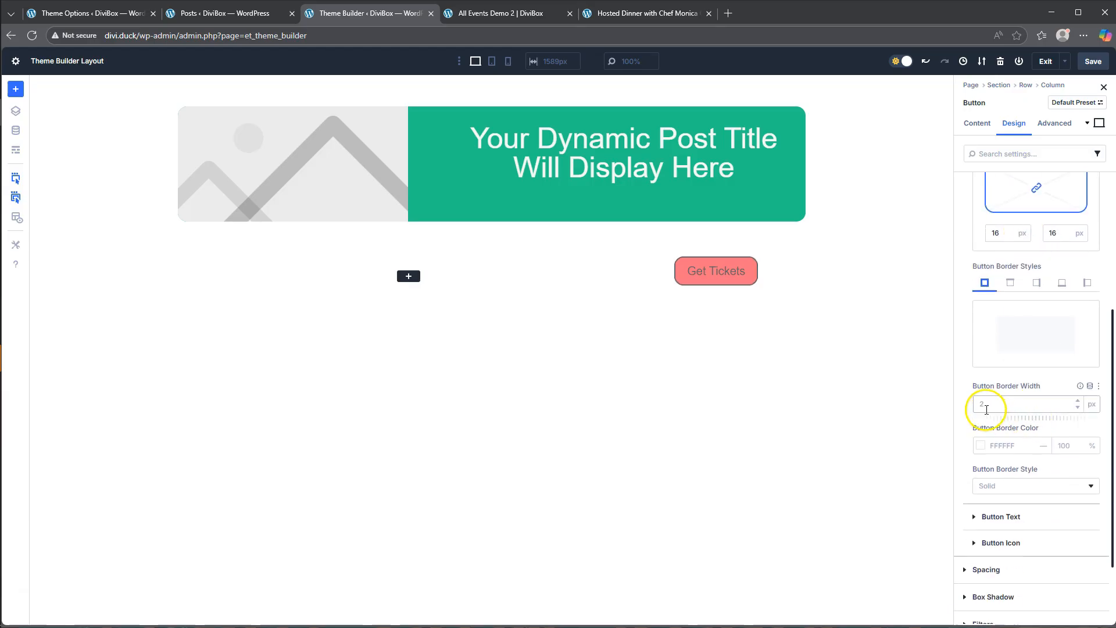
left_click(981, 446)
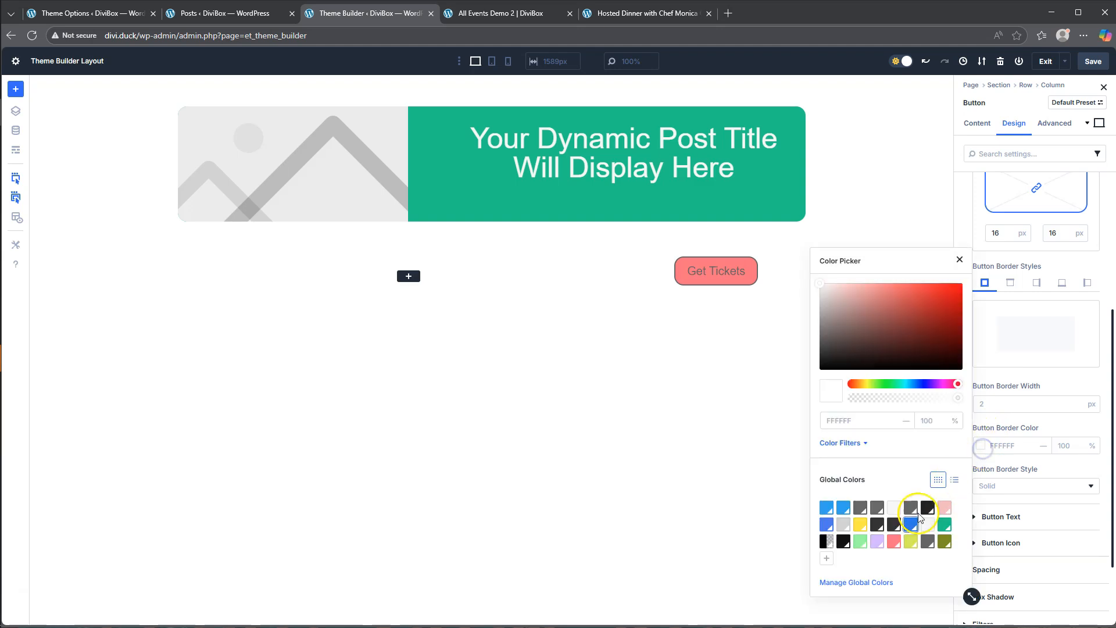
left_click(894, 542)
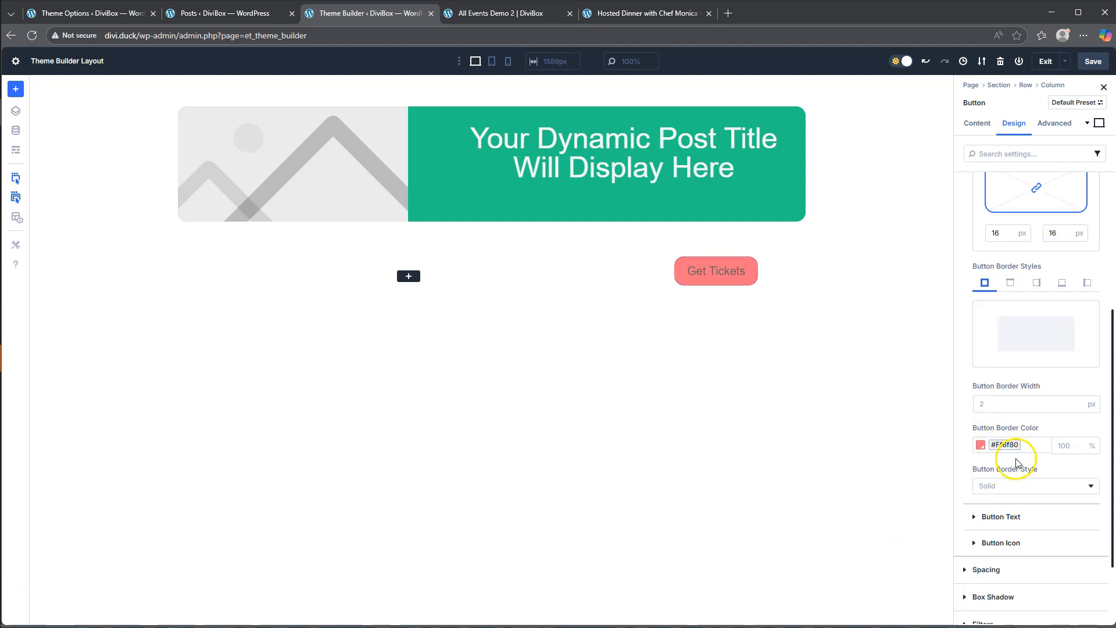
- Set the Get Tickets button's text color to #F7f7f7 and its text size to 16 px
scroll(1015, 465, "down", 3)
left_click(999, 425)
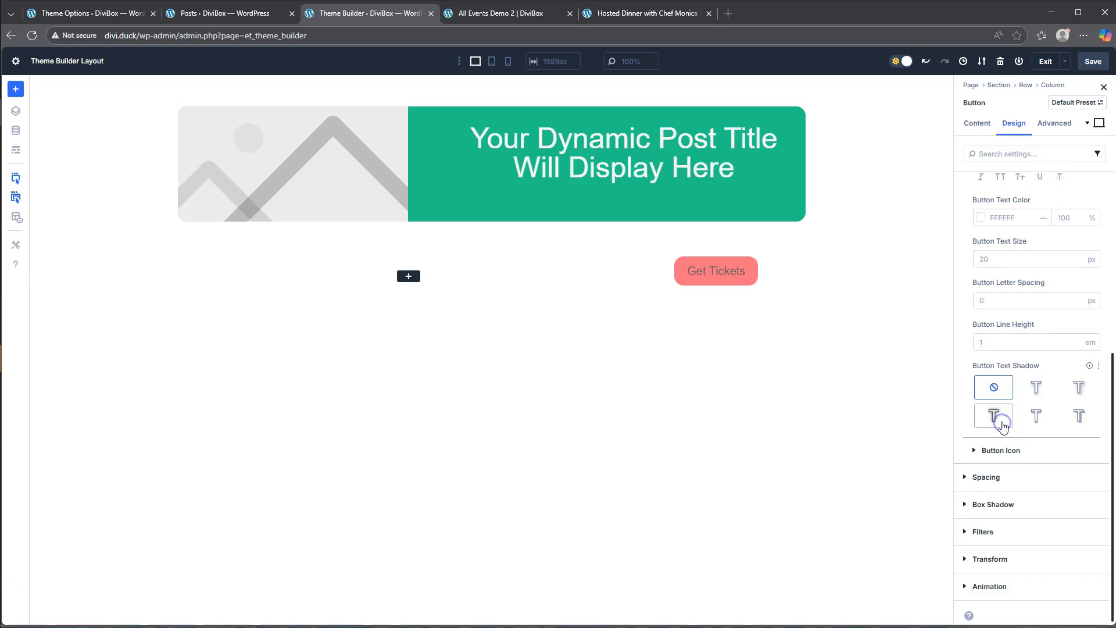
left_click(981, 217)
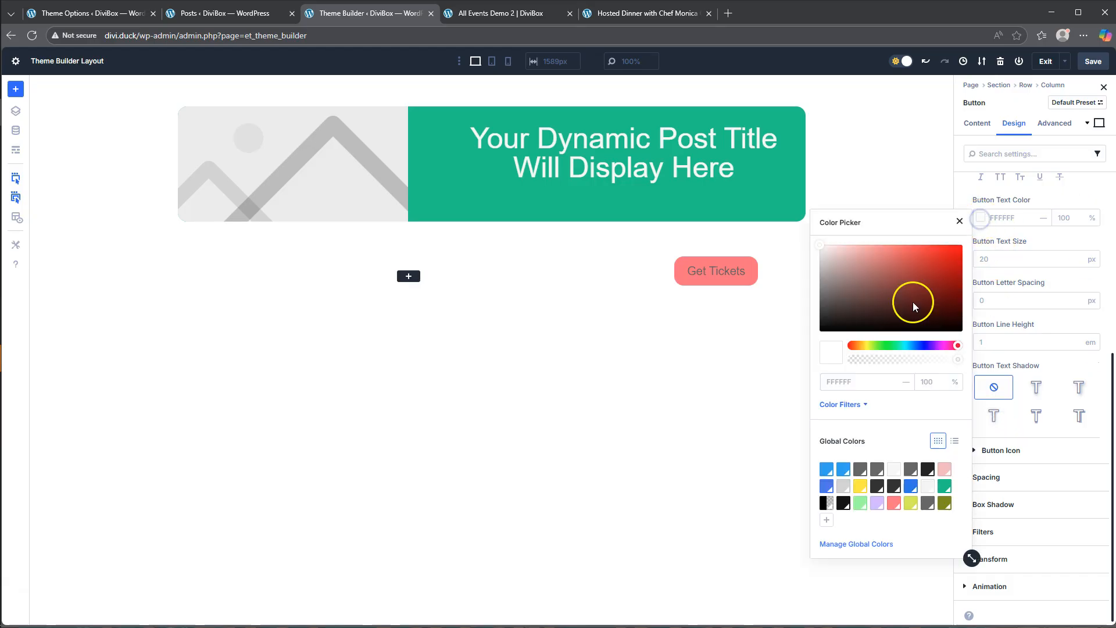
left_click(894, 469)
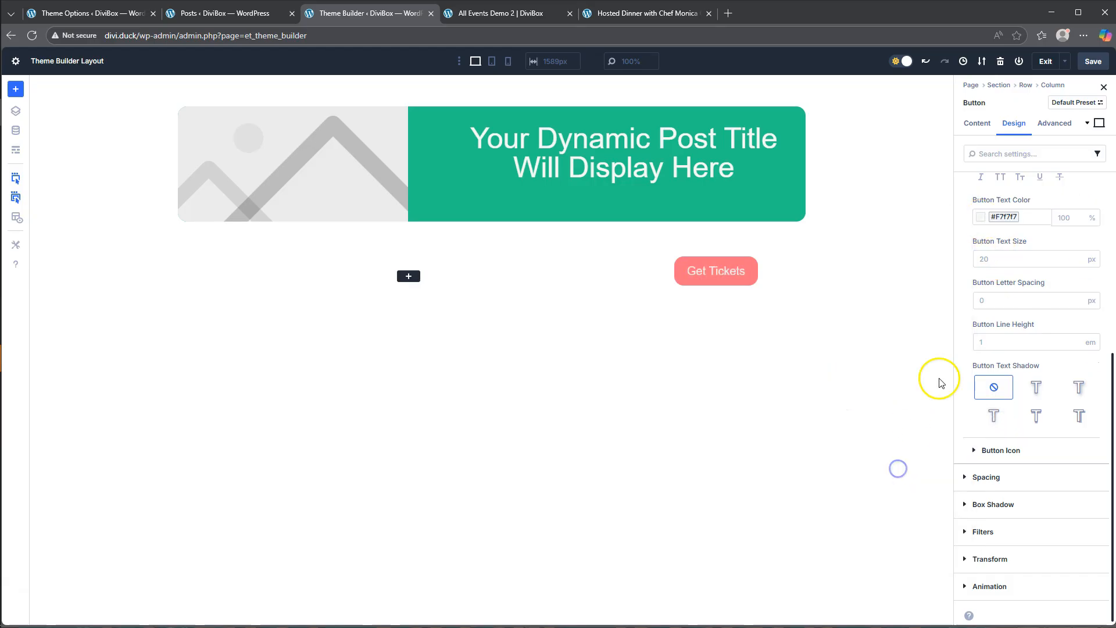
left_click(988, 260)
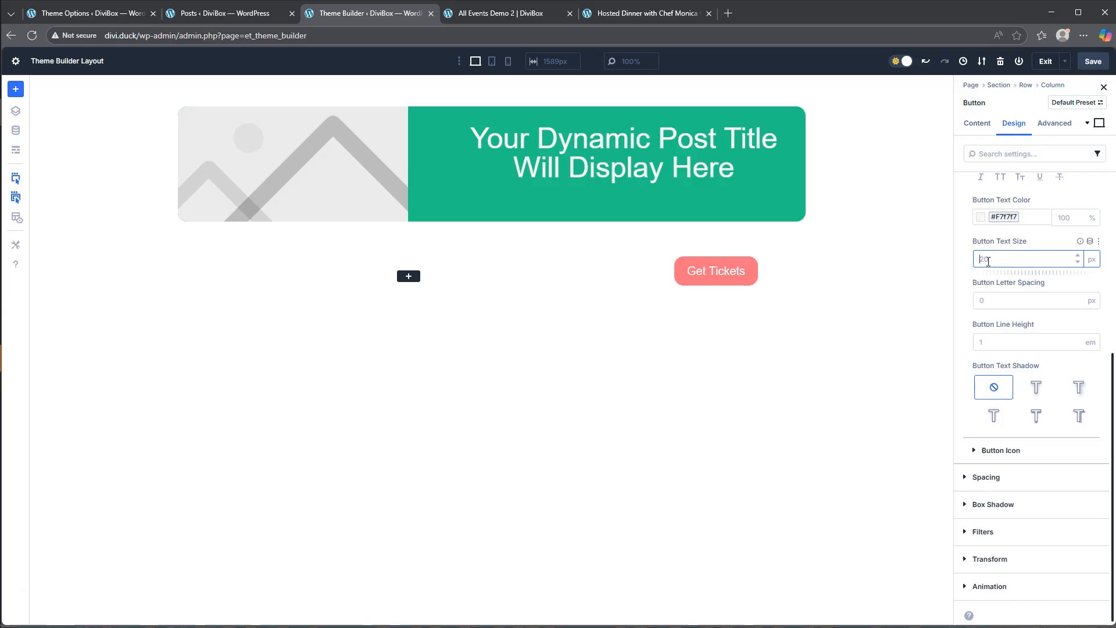
type("16")
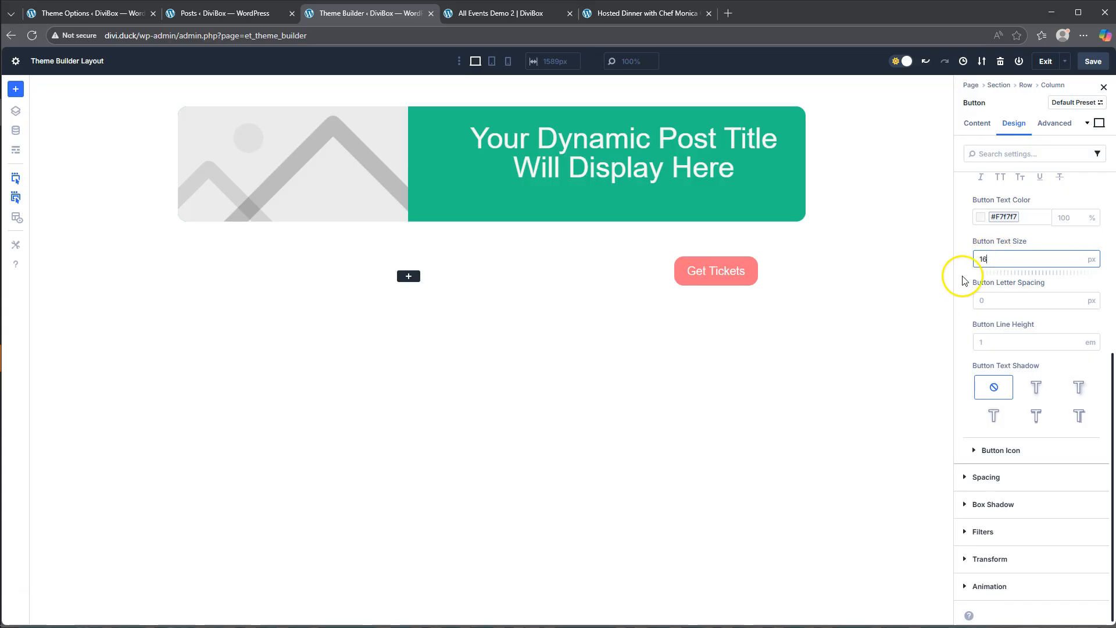
left_click(963, 287)
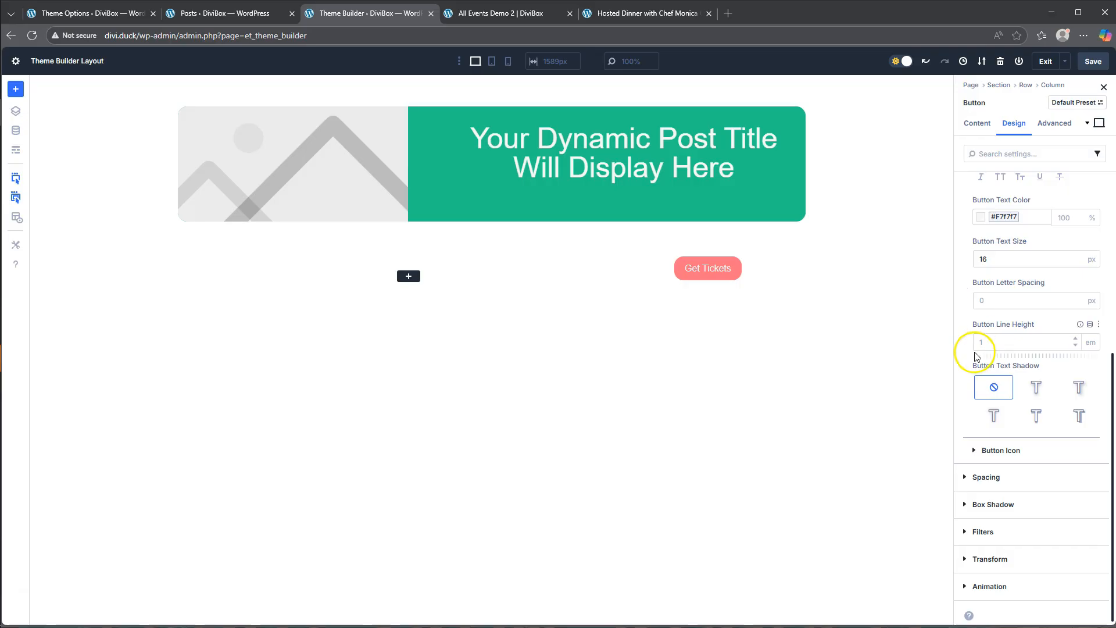
- Turn off the icon on the Get Tickets button
left_click(986, 450)
left_click(987, 451)
scroll(986, 401, "up", 3)
left_click(986, 285)
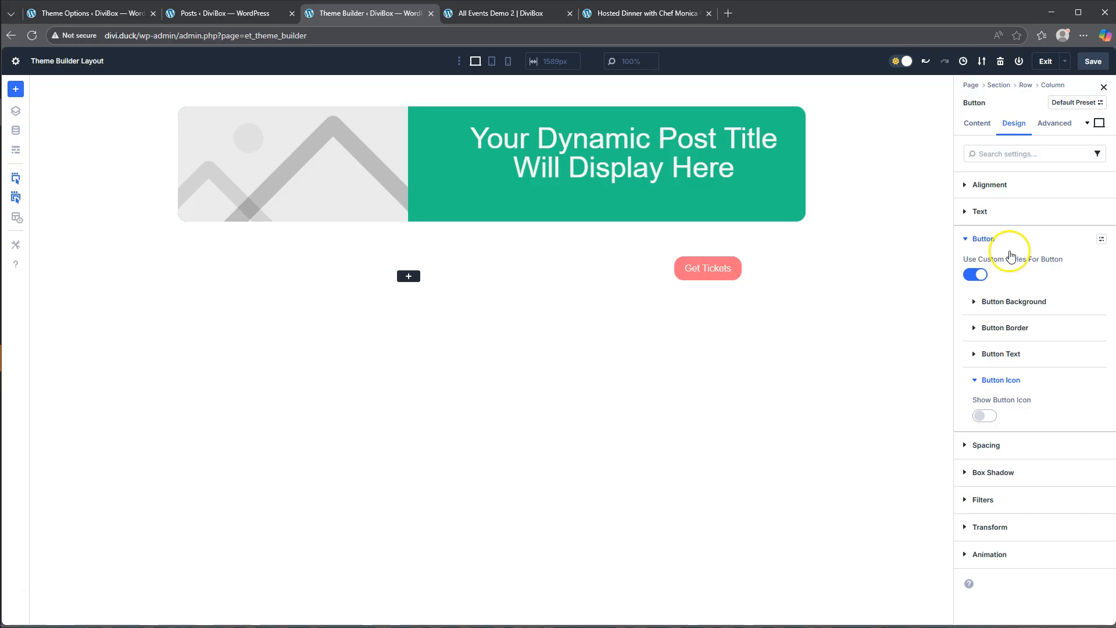
- Add the custom CSS width: 100% to the Get Tickets button's main element
left_click(1053, 124)
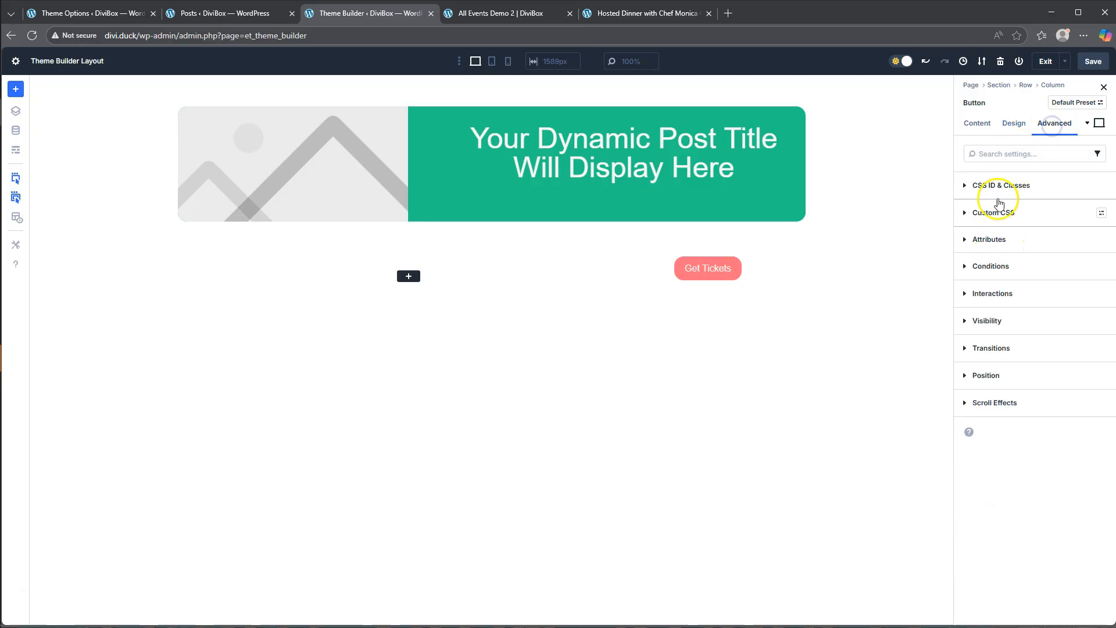
left_click(996, 213)
left_click(1056, 250)
left_click(996, 475)
type("wid")
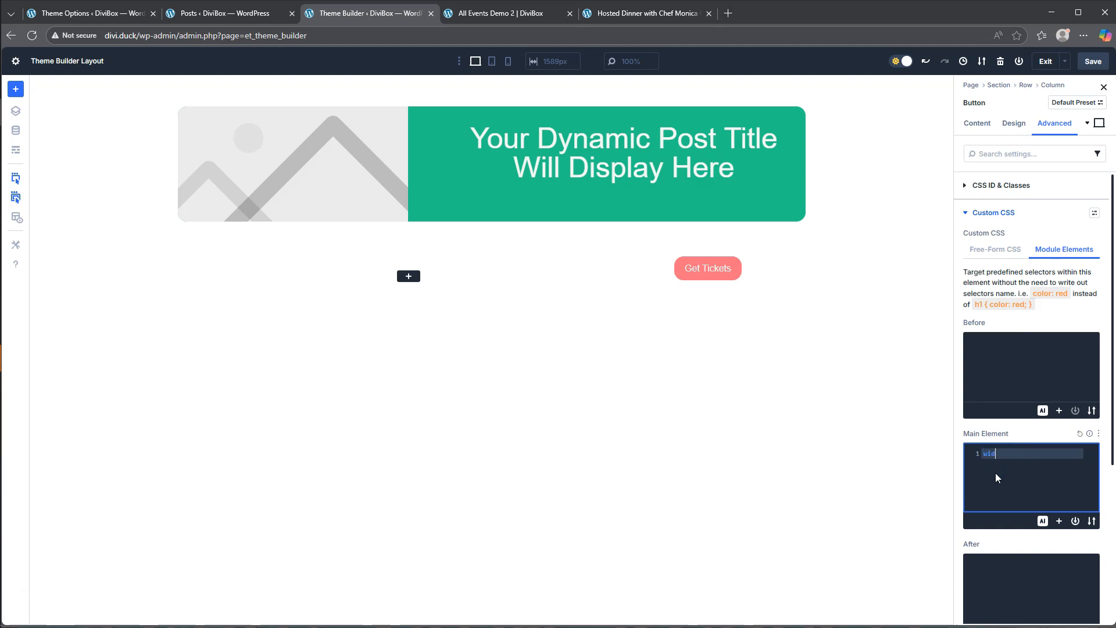
type("th: 100%")
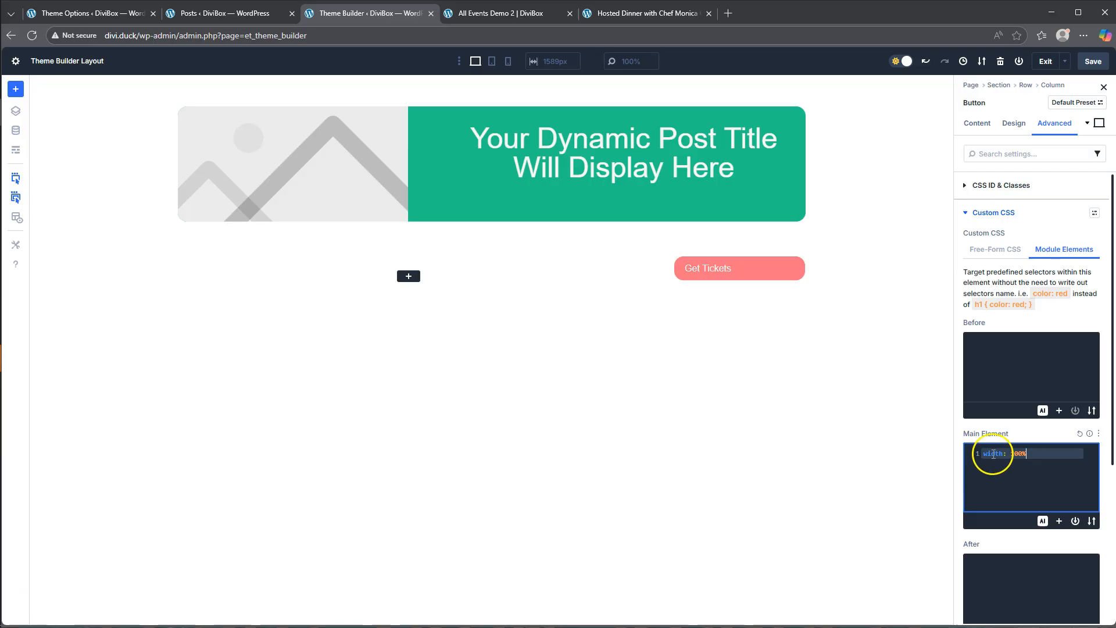
left_click(973, 212)
- Center the alignment of the Get Tickets button
left_click(1011, 124)
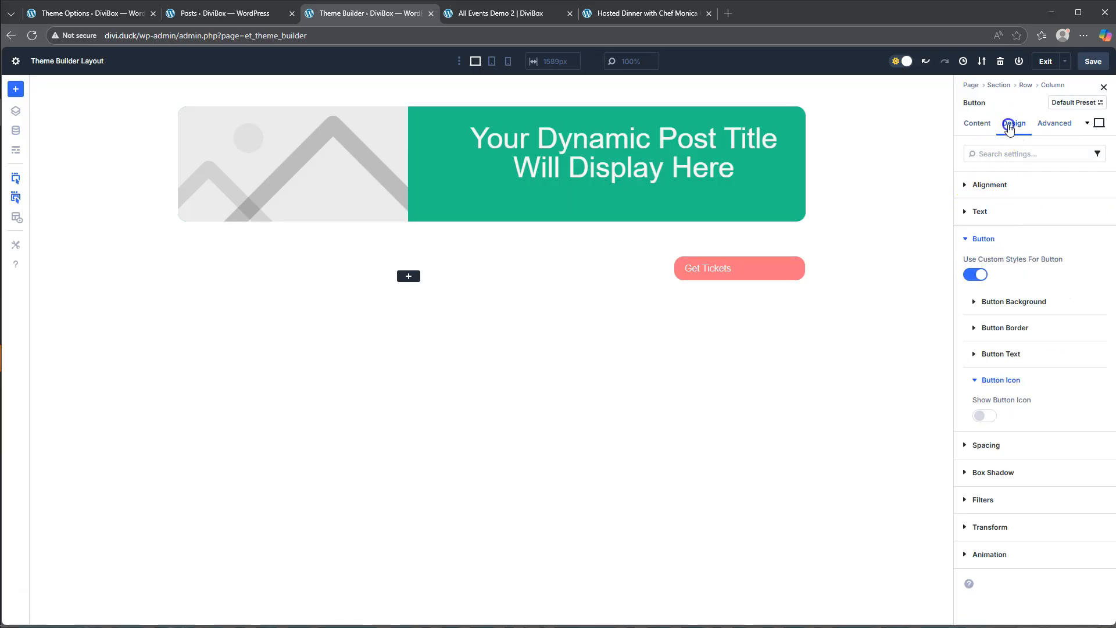
left_click(977, 184)
left_click(991, 222)
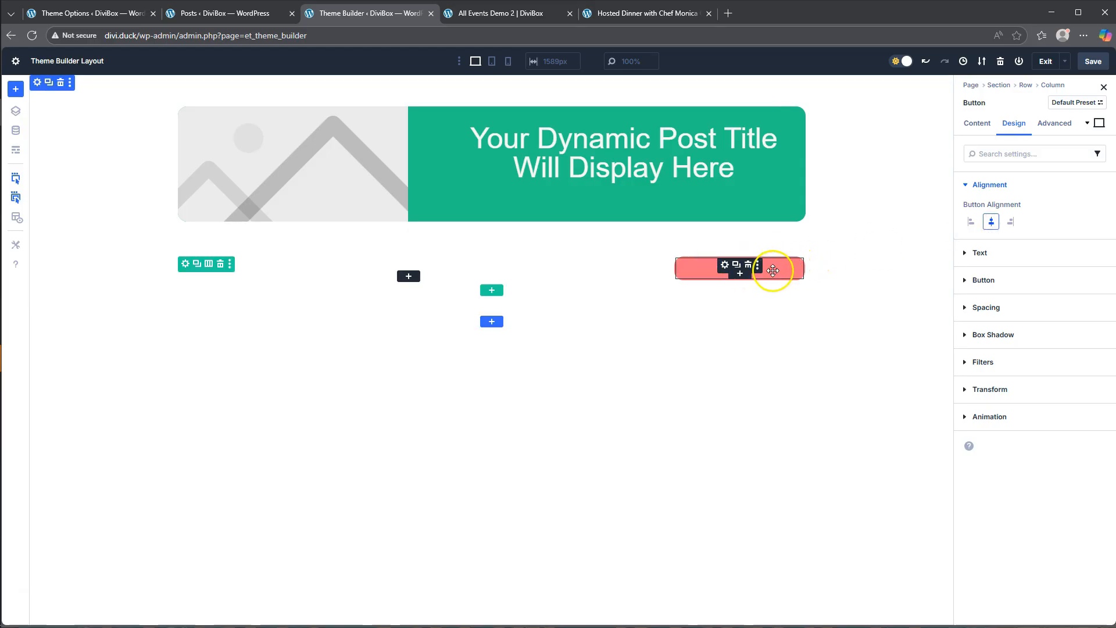
left_click(982, 184)
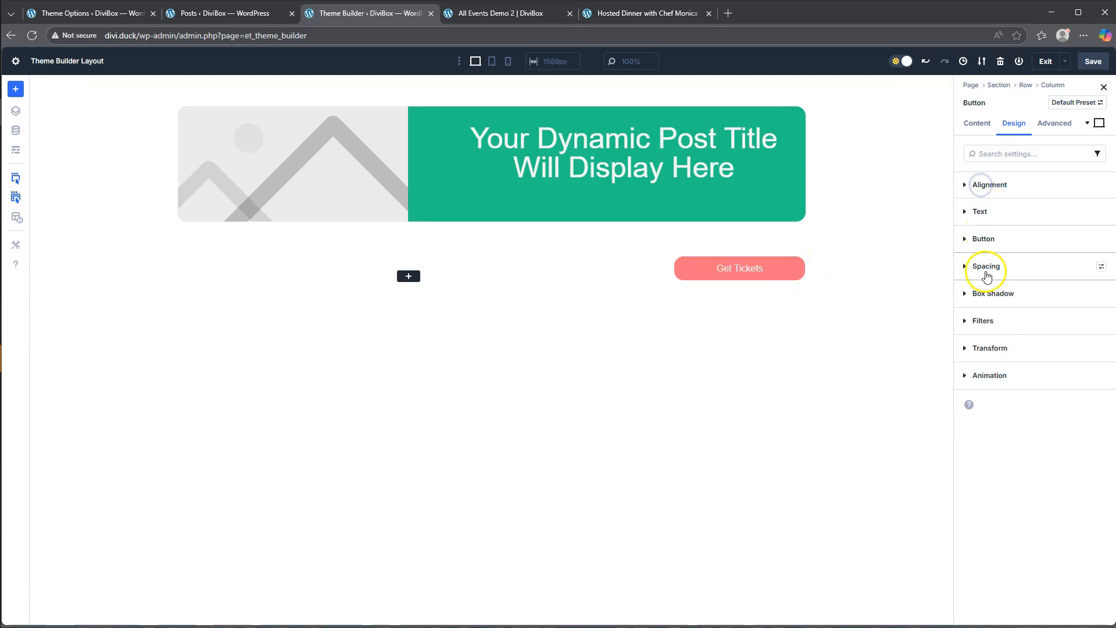
- Link the Get Tickets button's top and bottom padding and set both to 10 px
left_click(986, 266)
left_click(987, 393)
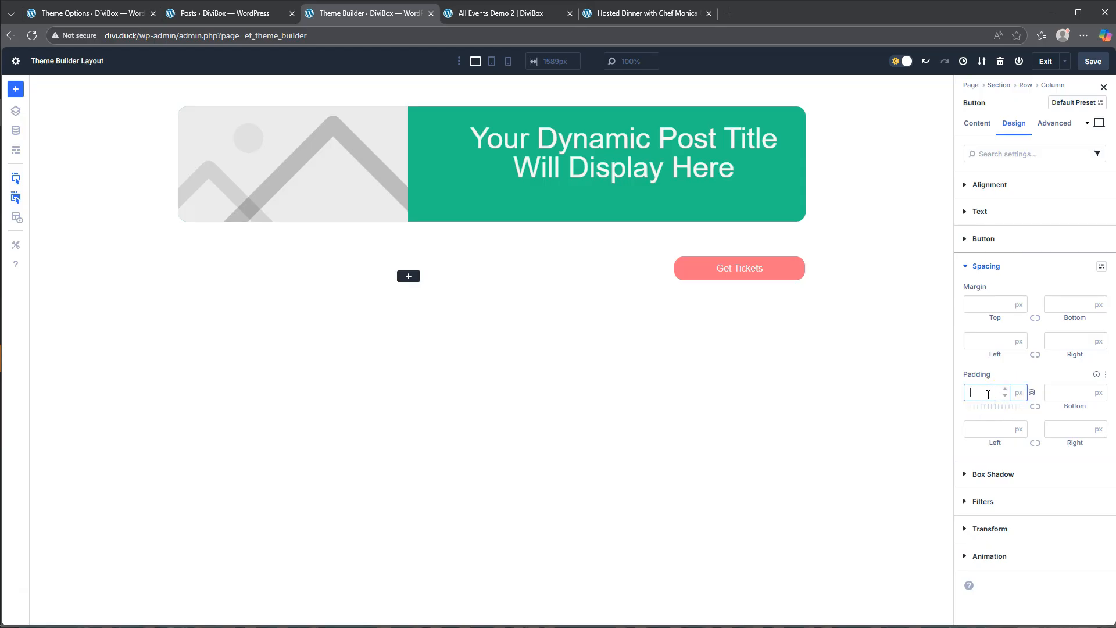
left_click(1035, 406)
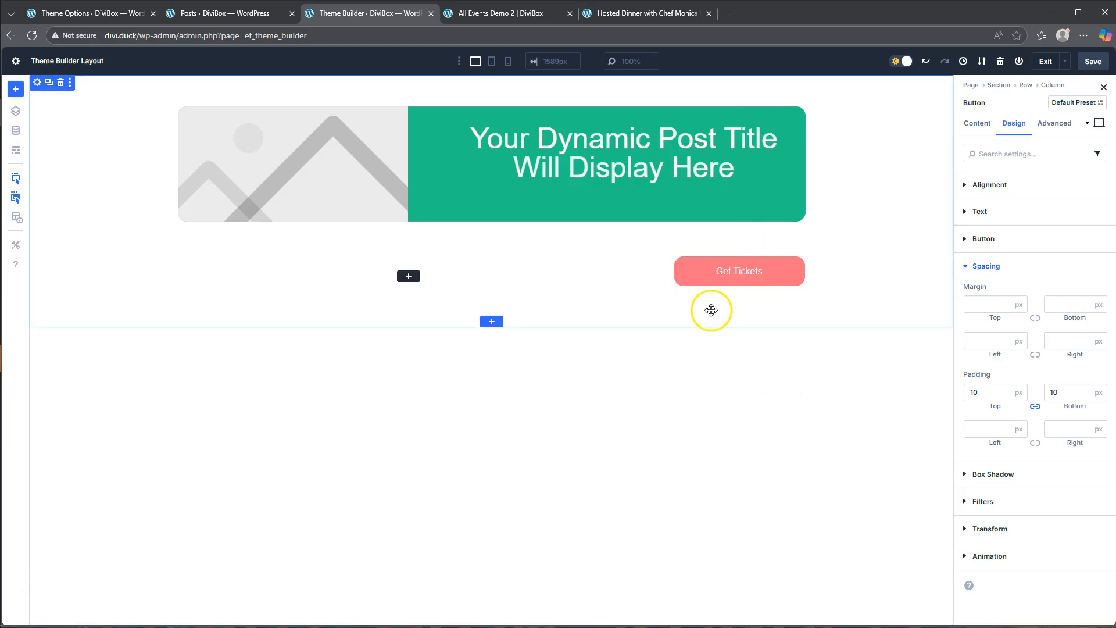
- Check the finished event page for reference, and add a Group containing a Text module below the Get Tickets button
left_click(639, 13)
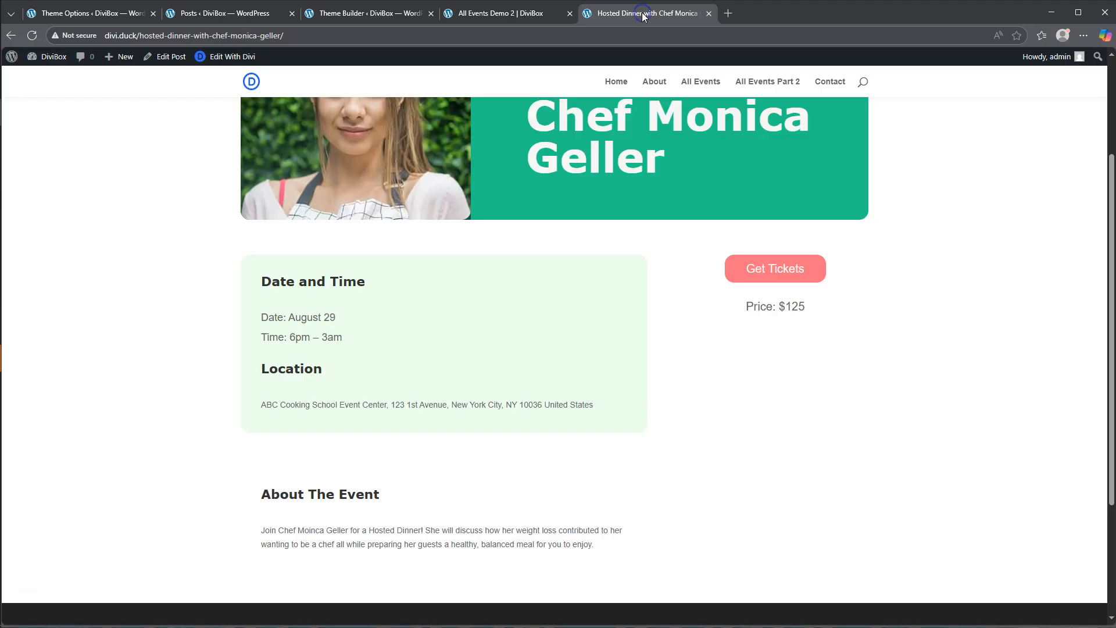
left_click(358, 16)
left_click(739, 280)
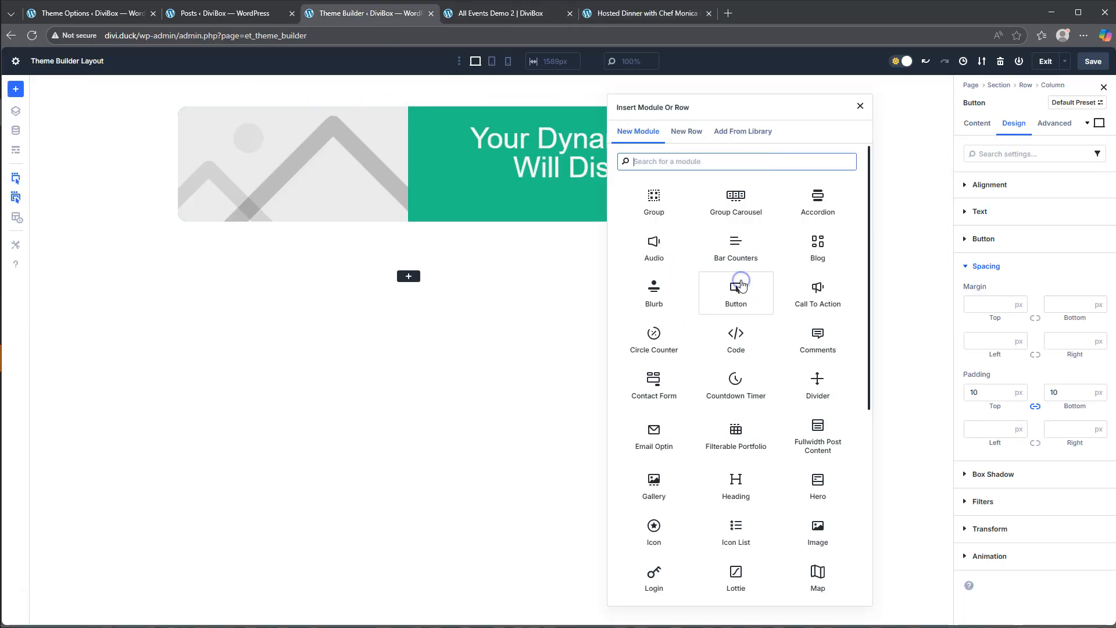
scroll(771, 387, "down", 4)
scroll(772, 387, "down", 2)
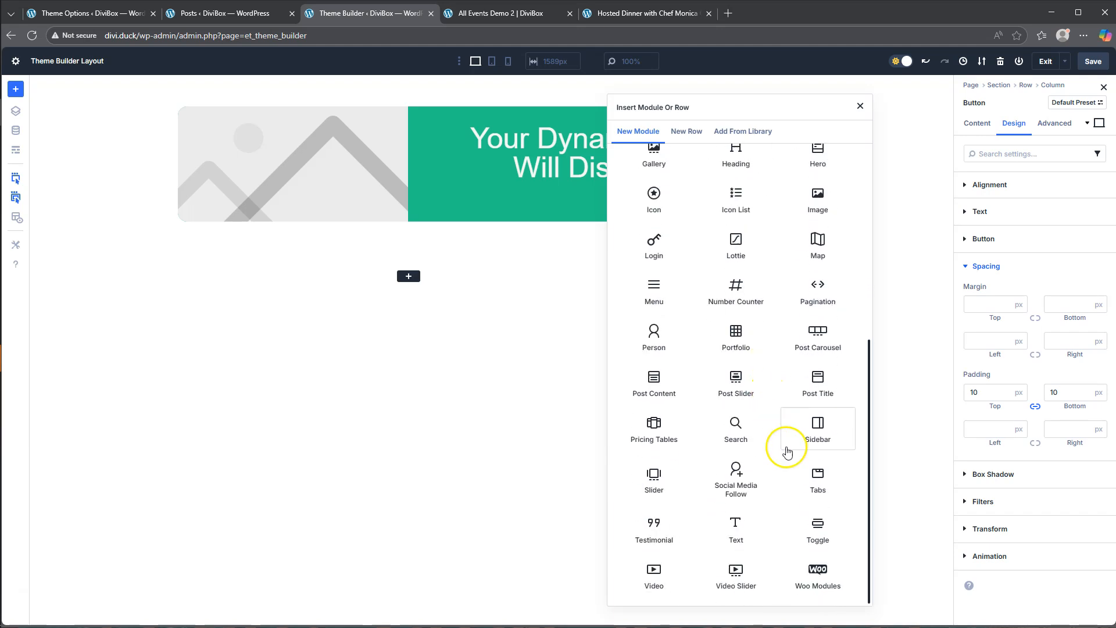
scroll(715, 337, "up", 7)
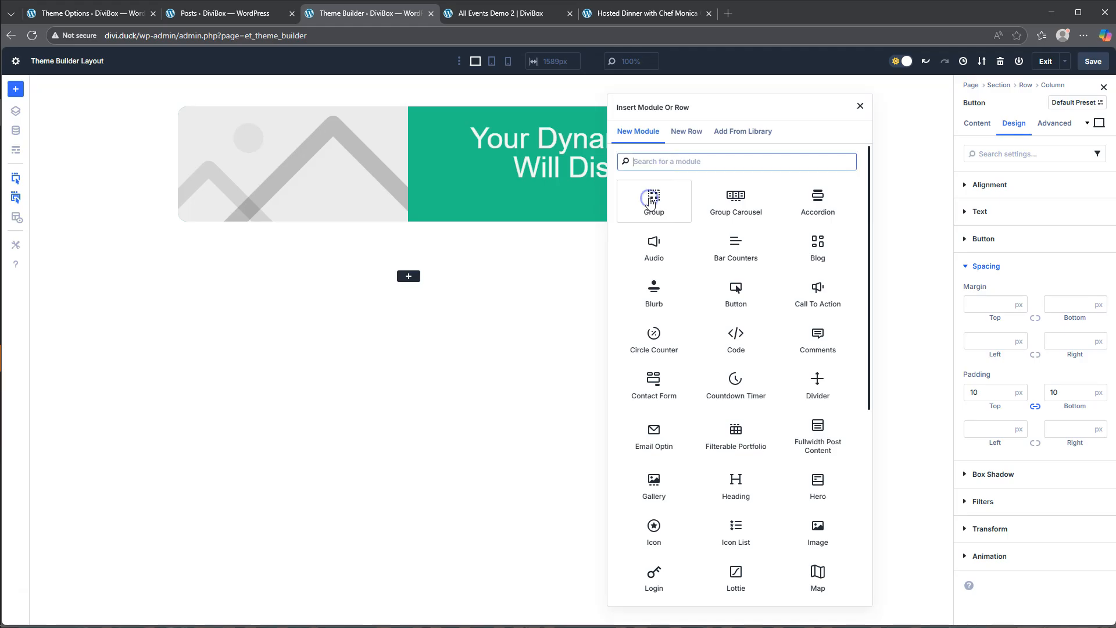
scroll(755, 419, "down", 7)
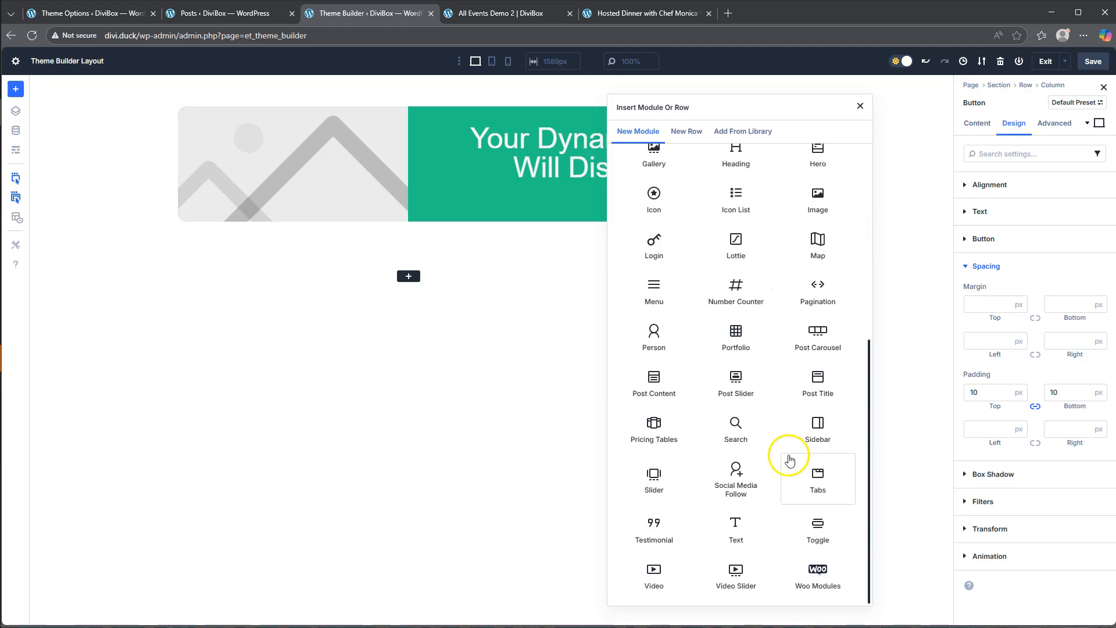
left_click(738, 526)
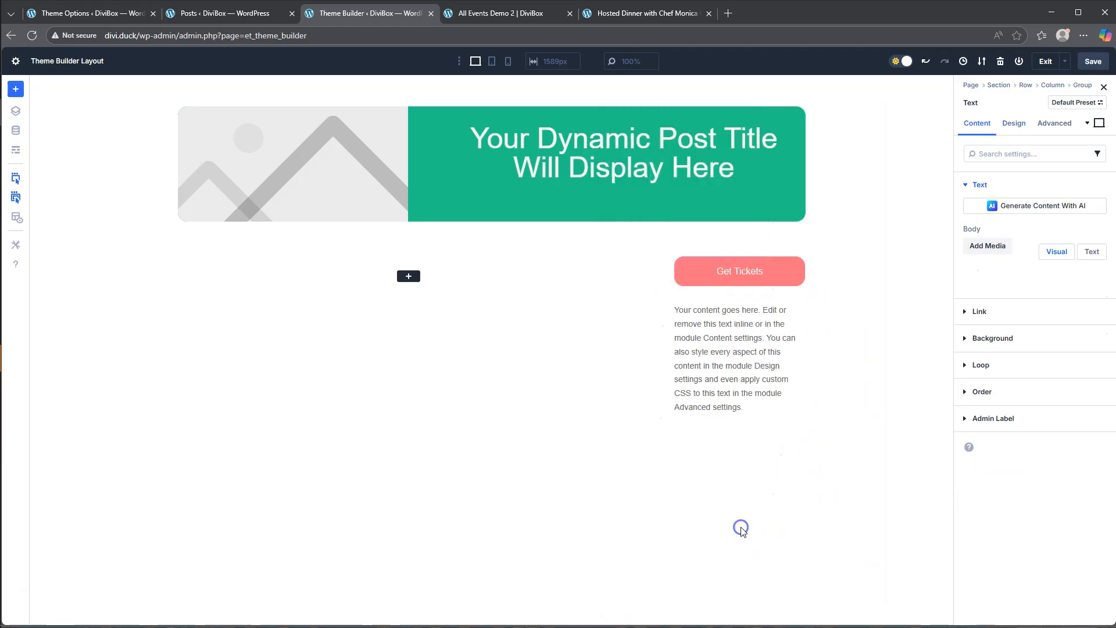
- Replace the new Text module's placeholder body with "Price: $" and style it Bold at 18 px
left_click_drag(1008, 415, 940, 306)
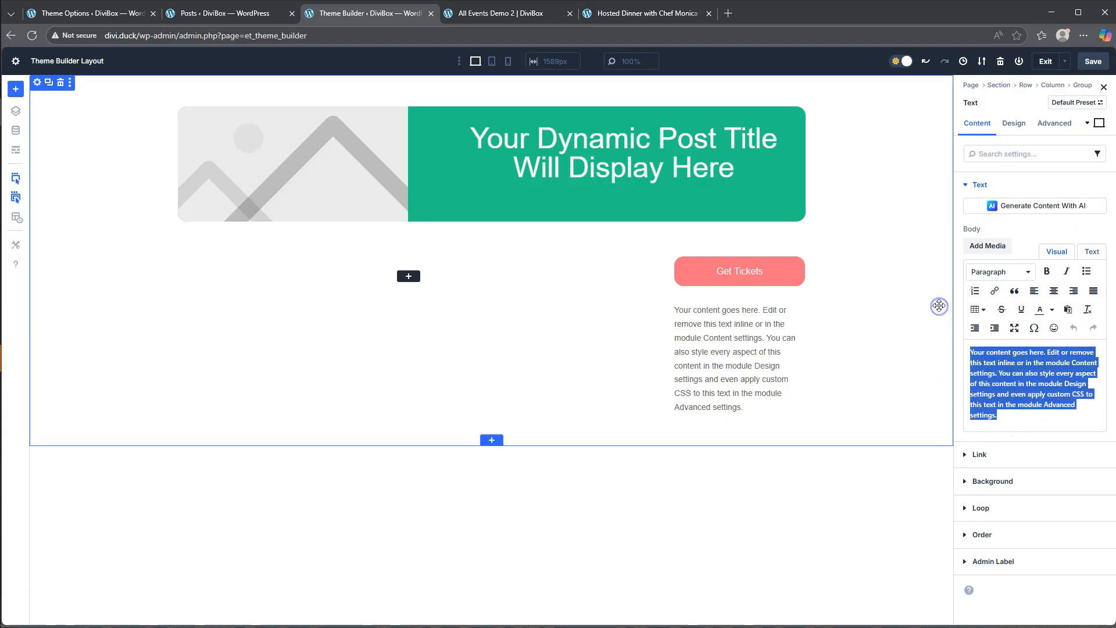
type("Price: $")
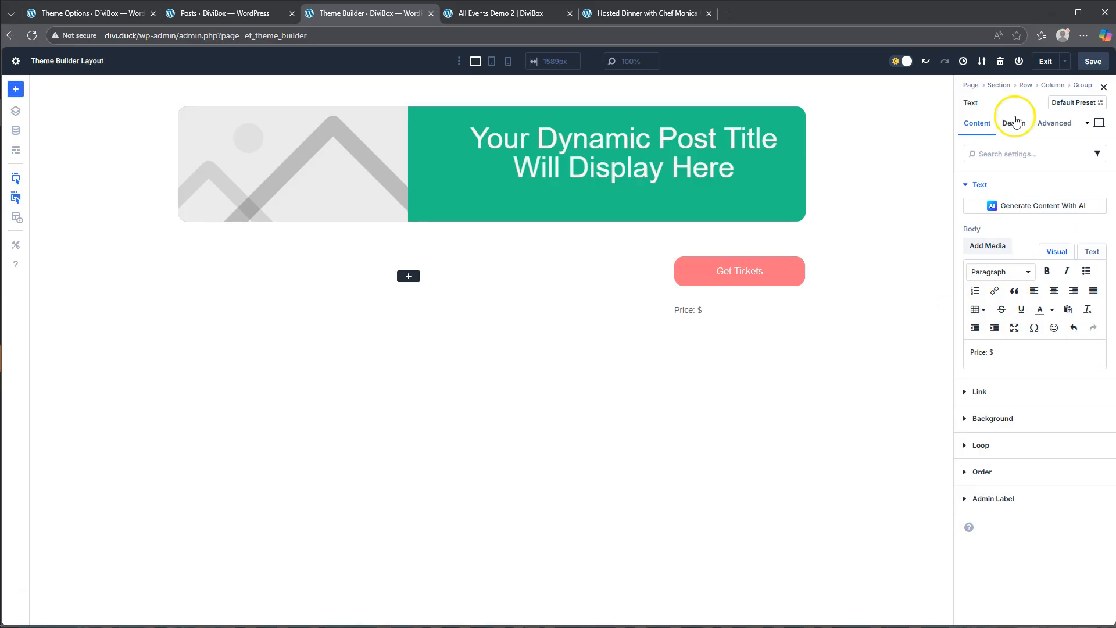
left_click(1015, 124)
left_click(982, 185)
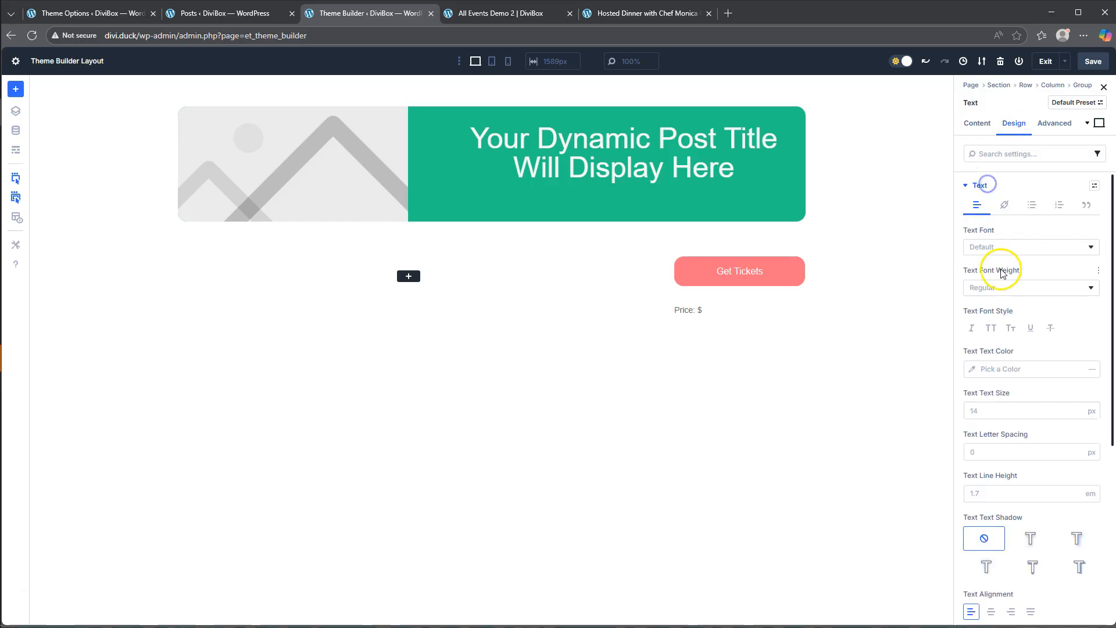
left_click(997, 291)
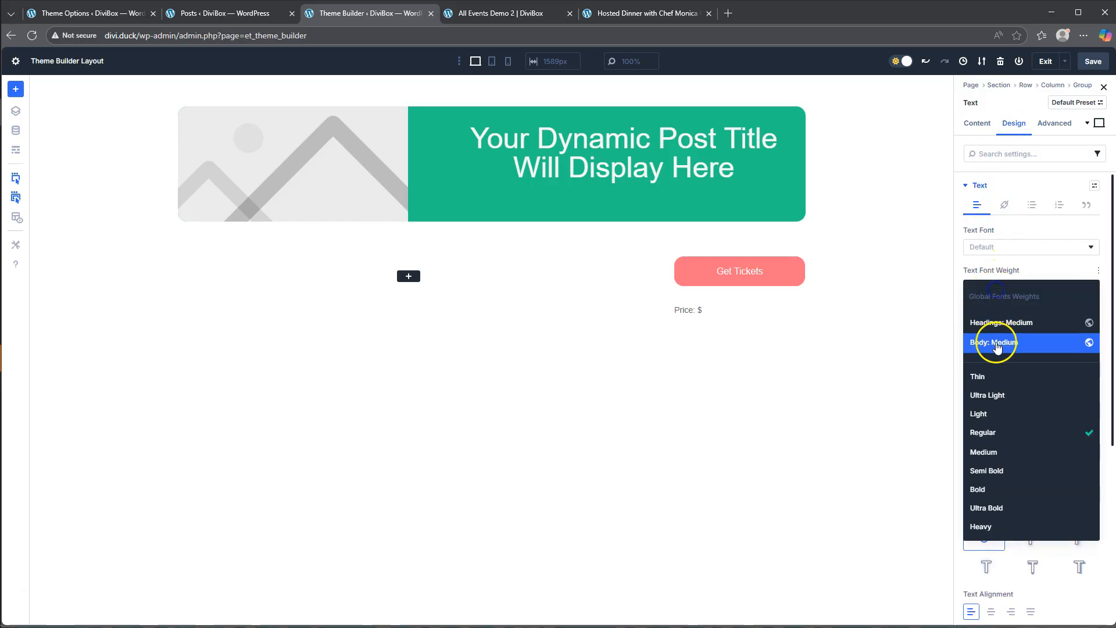
left_click(995, 485)
left_click(977, 411)
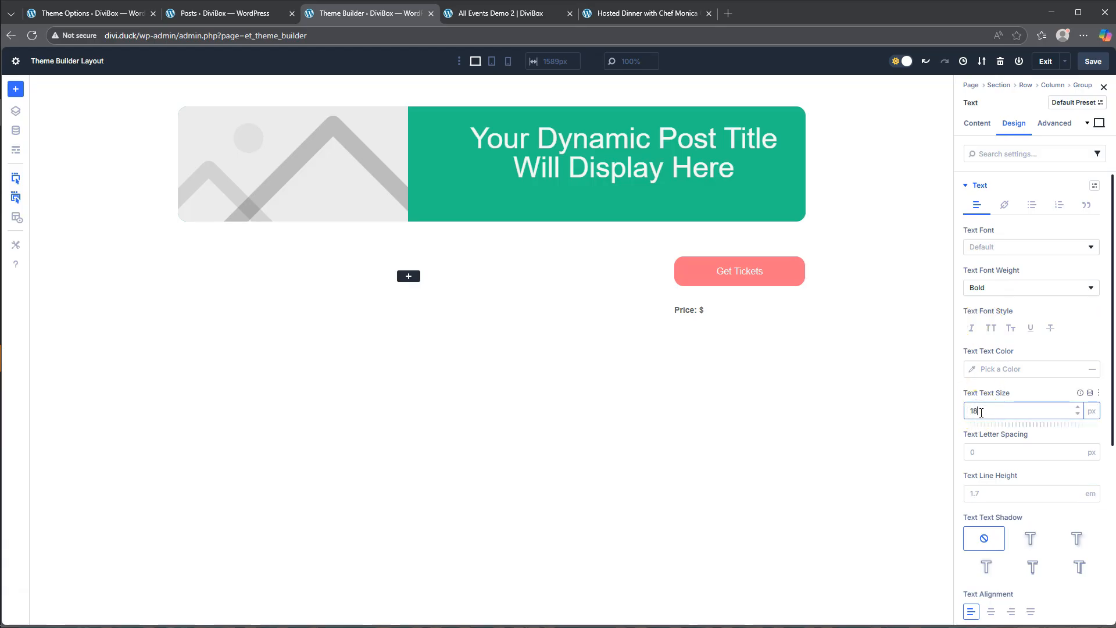
type("18")
left_click(969, 389)
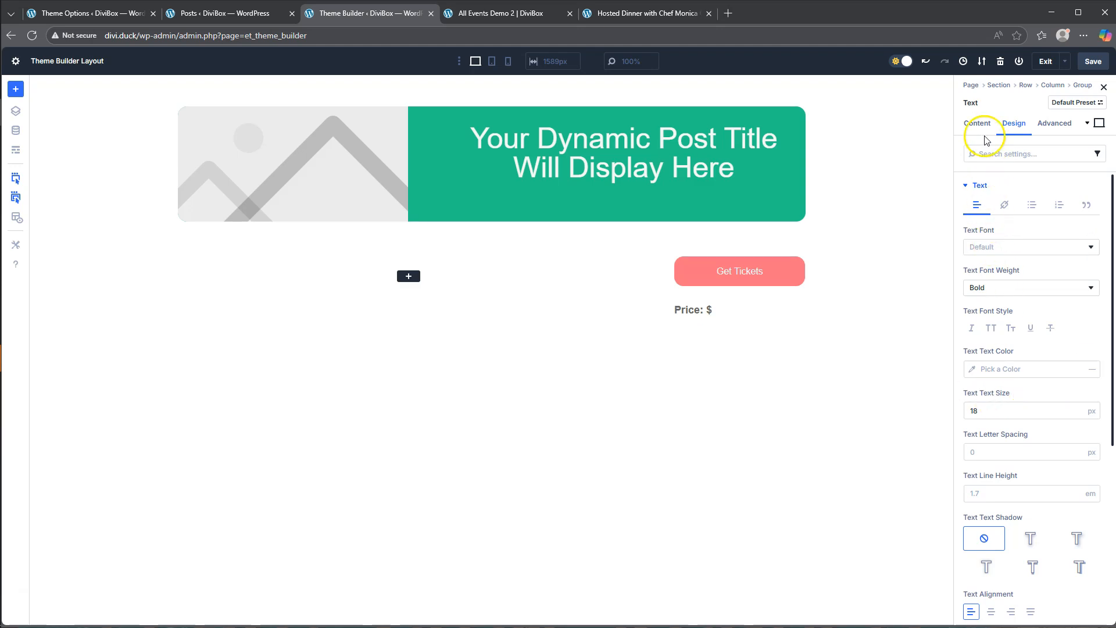
- Add a second Text module below the "Price: $" text inside the same Group
left_click(723, 316)
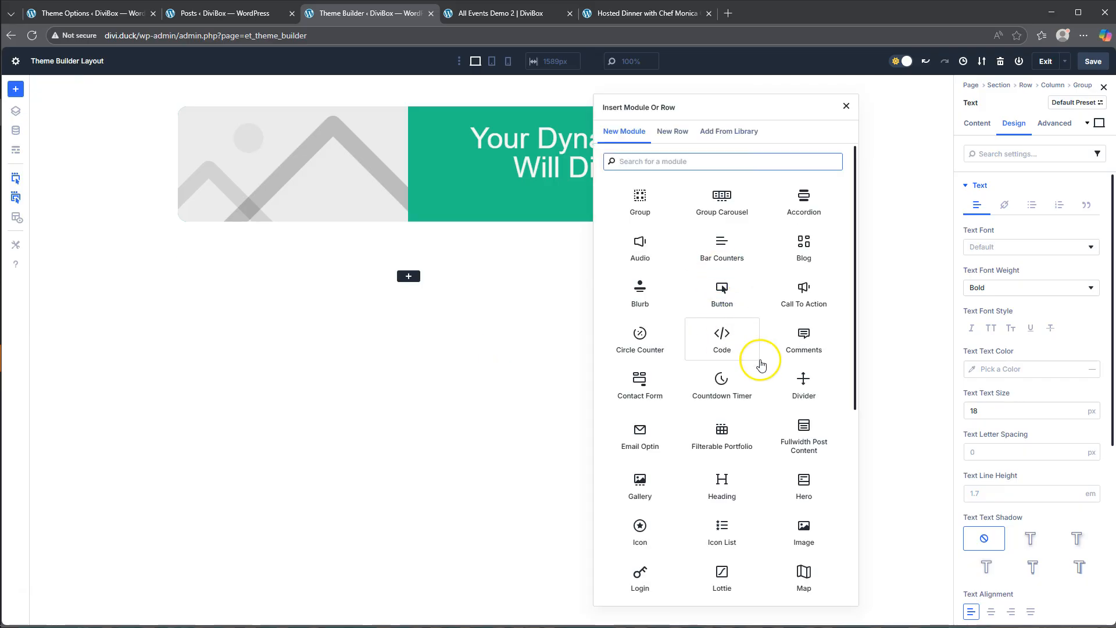
scroll(756, 407, "down", 5)
scroll(802, 568, "down", 1)
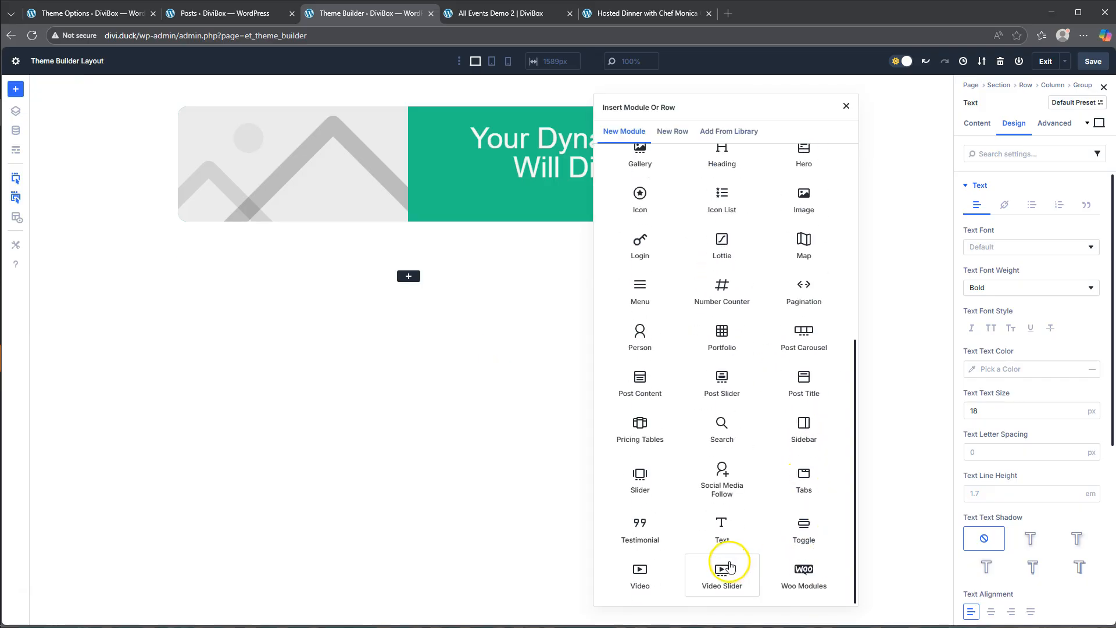
left_click(725, 529)
- Fill the new Text module's body with dynamic content from the eventPrice custom field
left_click(1088, 230)
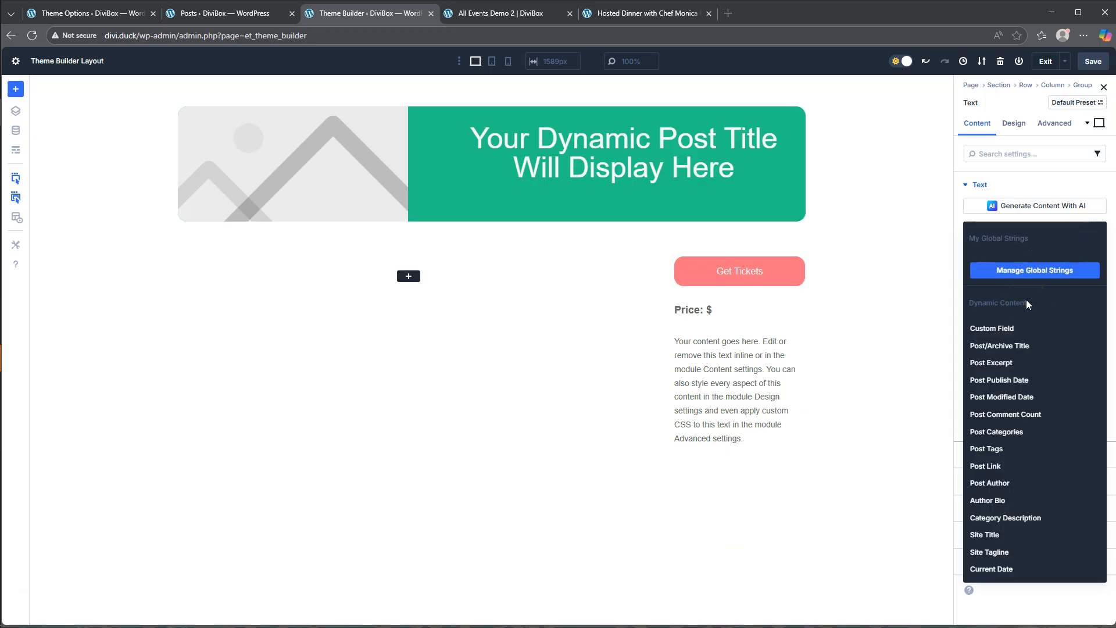
left_click(998, 328)
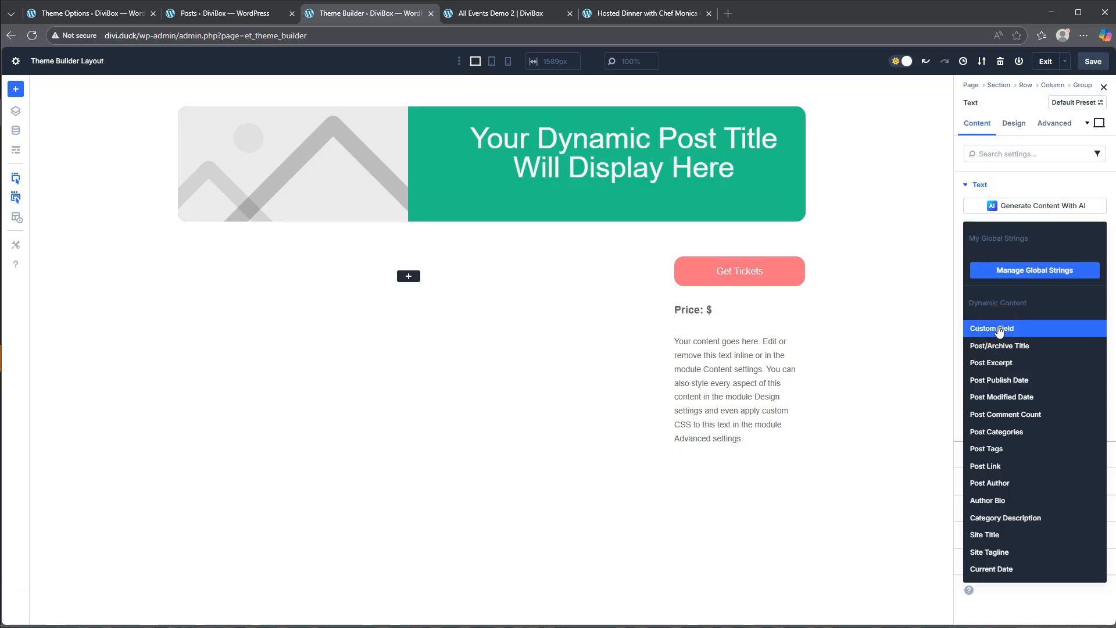
left_click(998, 329)
left_click(1037, 256)
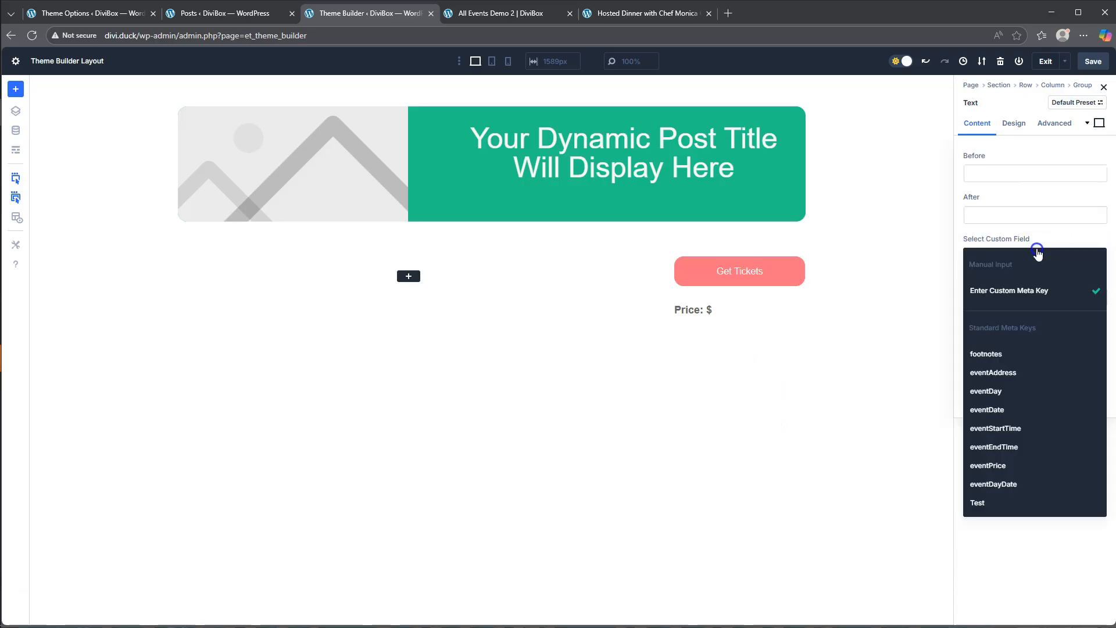
left_click(1000, 467)
left_click(1065, 355)
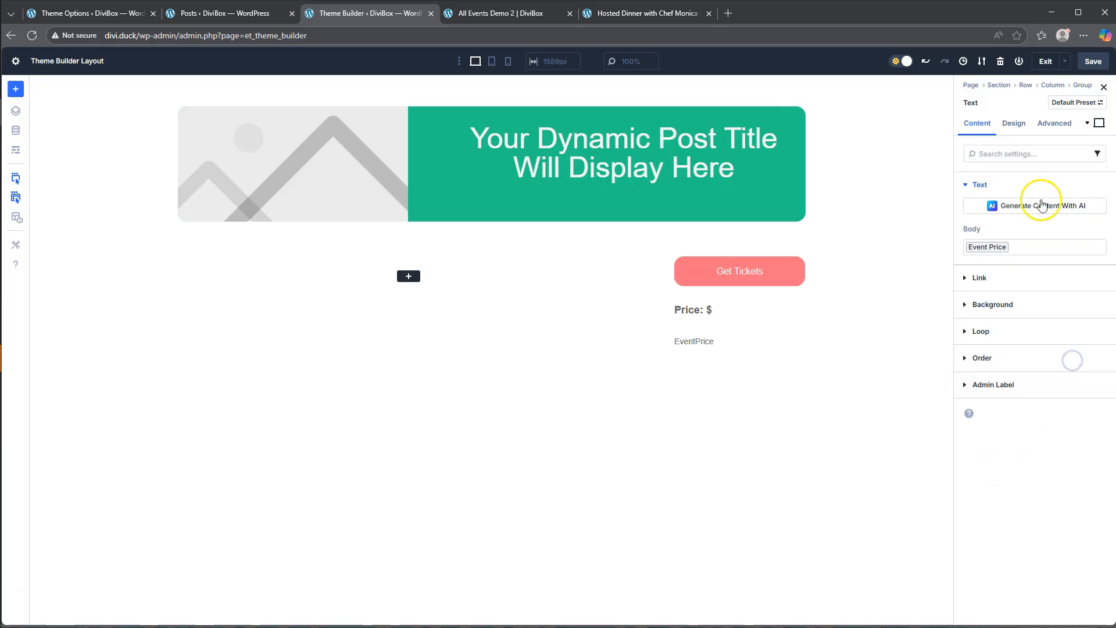
- Set the price Group's layout direction to row with a 5 px horizontal gap
left_click(1012, 120)
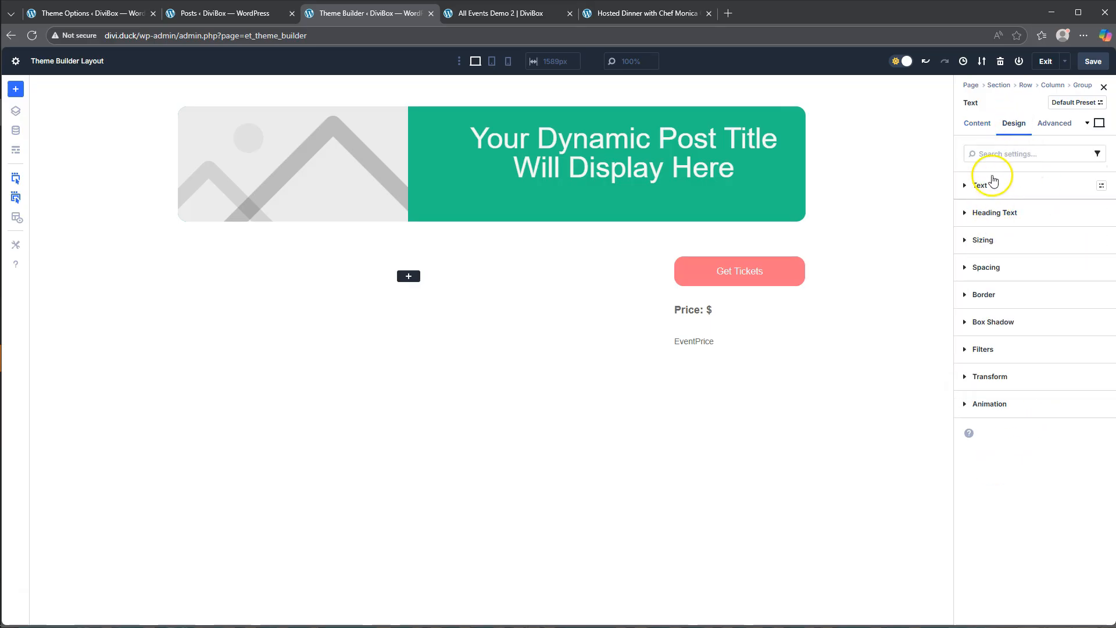
left_click(791, 239)
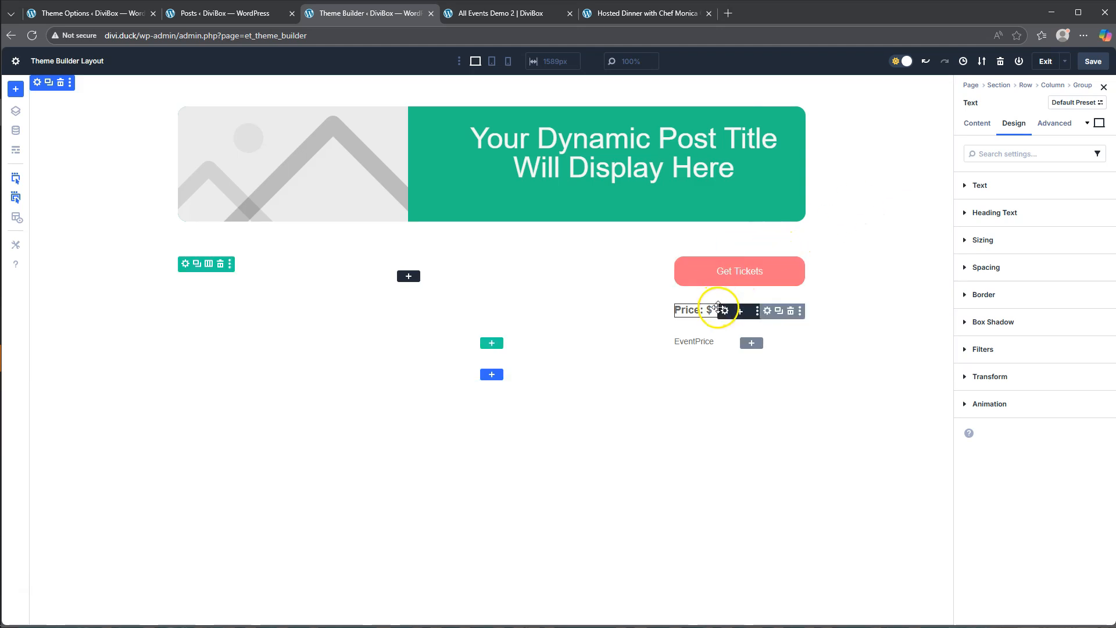
left_click(767, 311)
left_click(1013, 123)
left_click(985, 187)
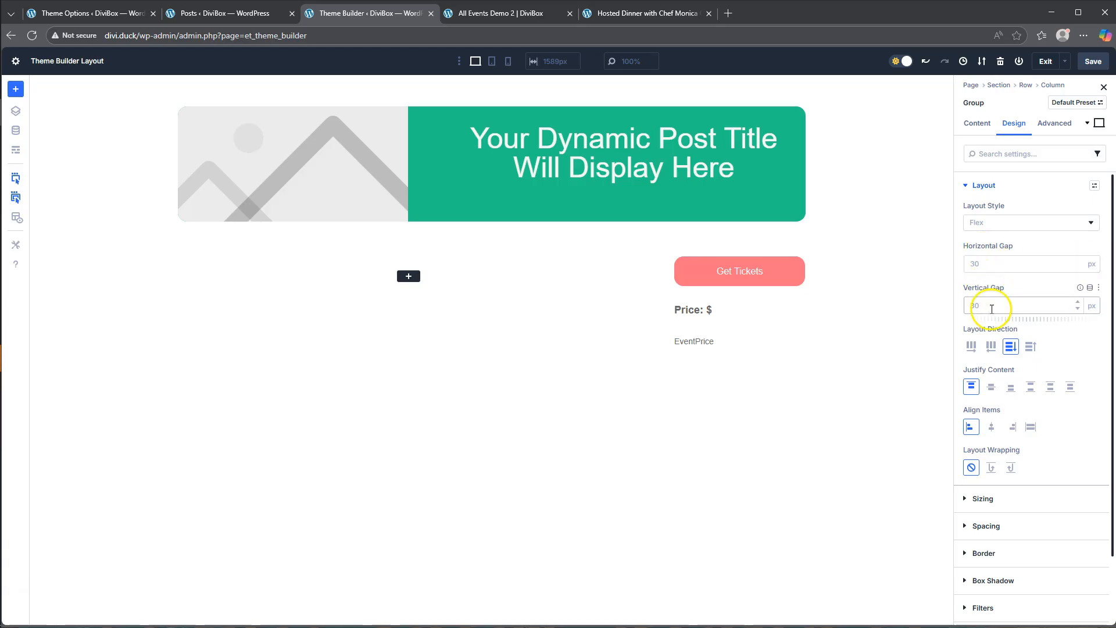
left_click(973, 347)
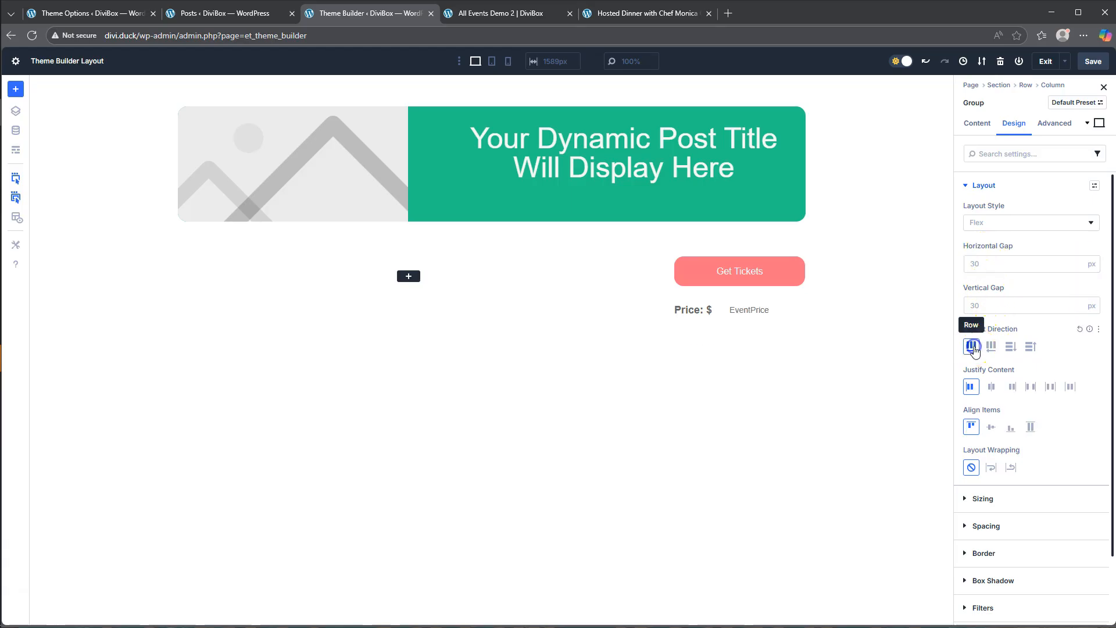
left_click(986, 265)
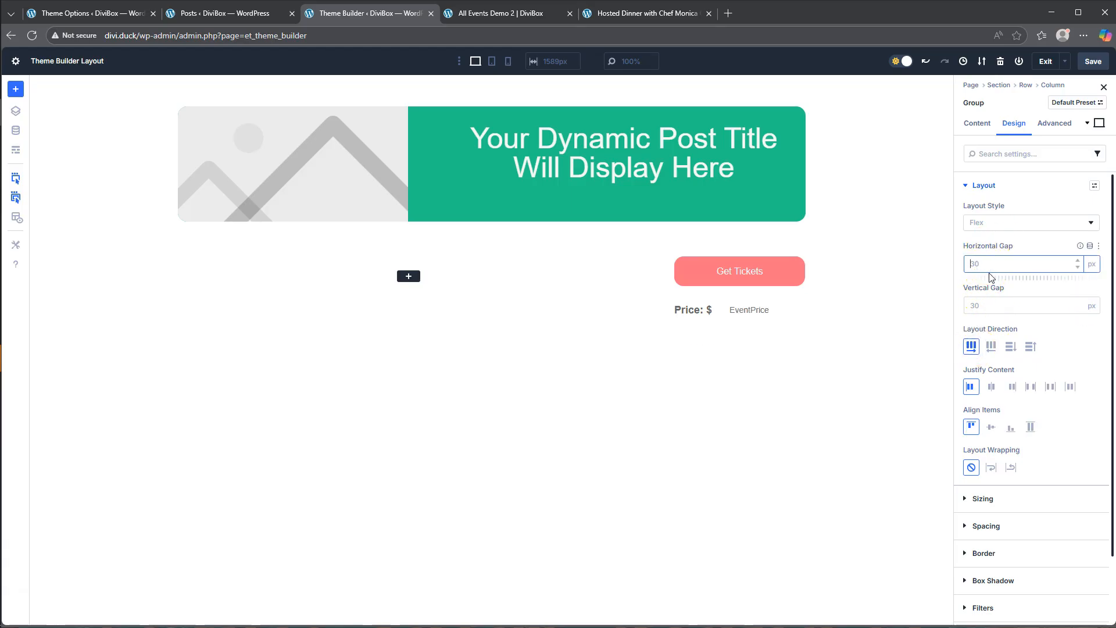
type("5")
left_click(961, 288)
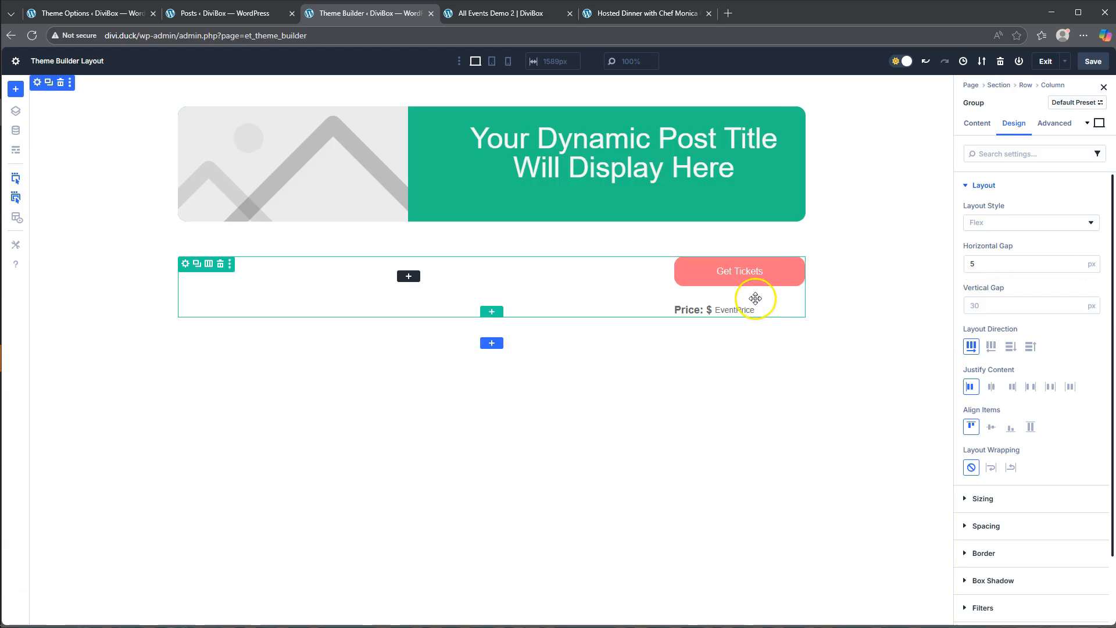
- Check the finished event page for reference, and give the second row's empty first column a #9aff9a background at 24% opacity
left_click(622, 16)
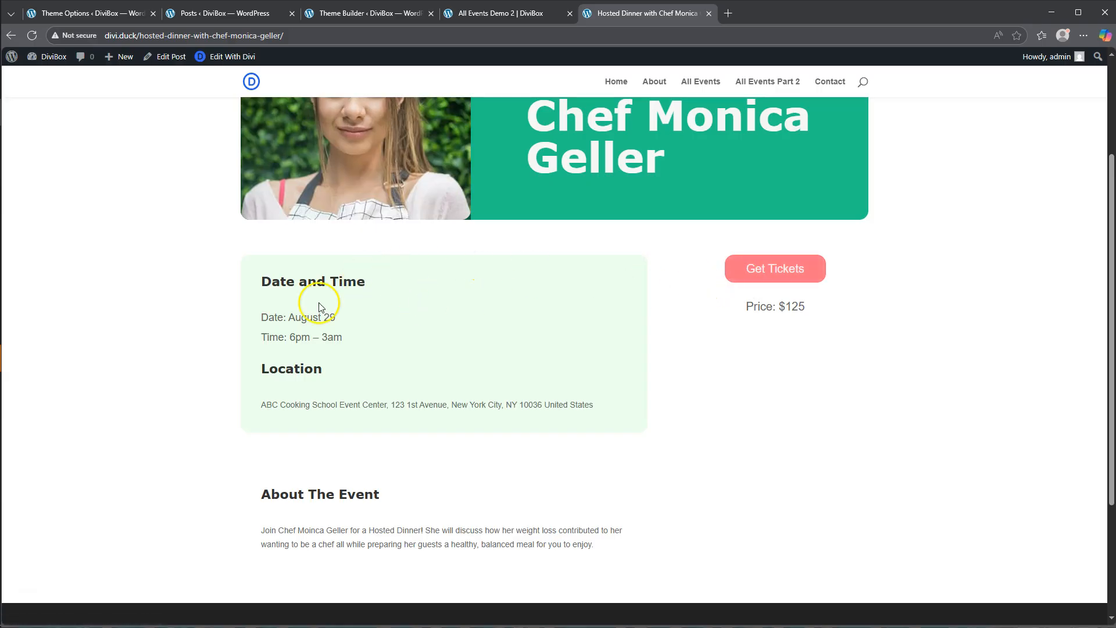
left_click(492, 15)
left_click(360, 14)
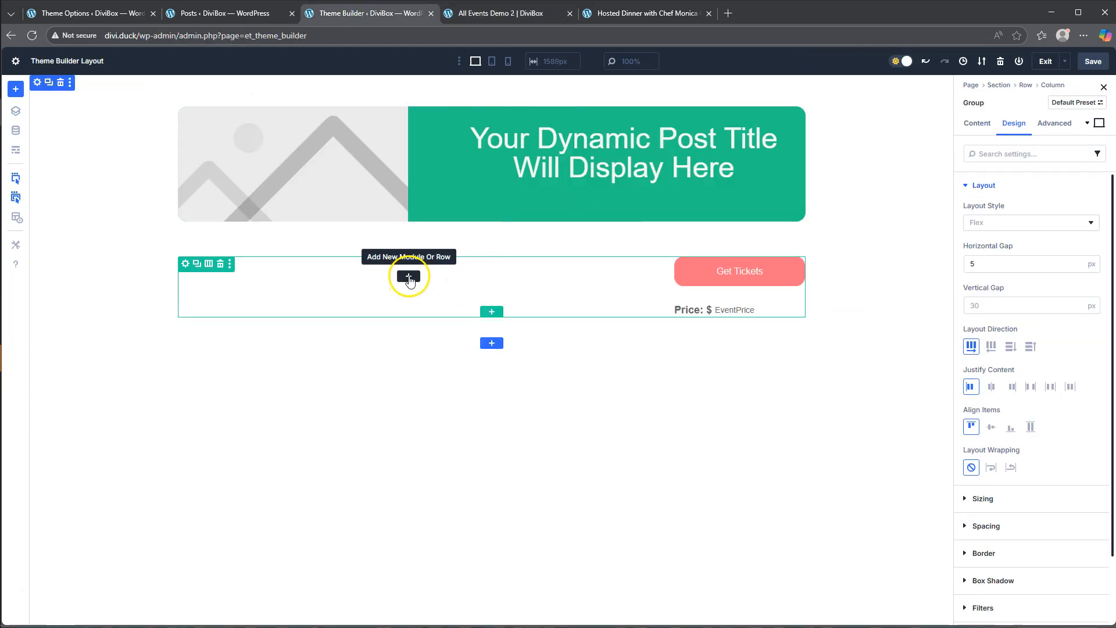
left_click(185, 264)
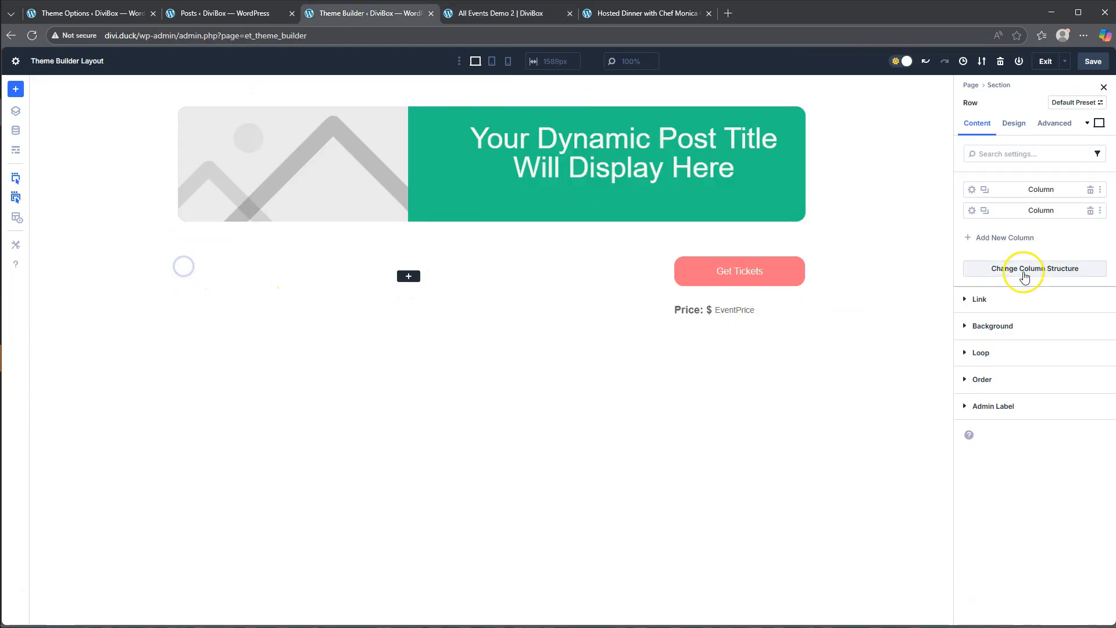
left_click(972, 190)
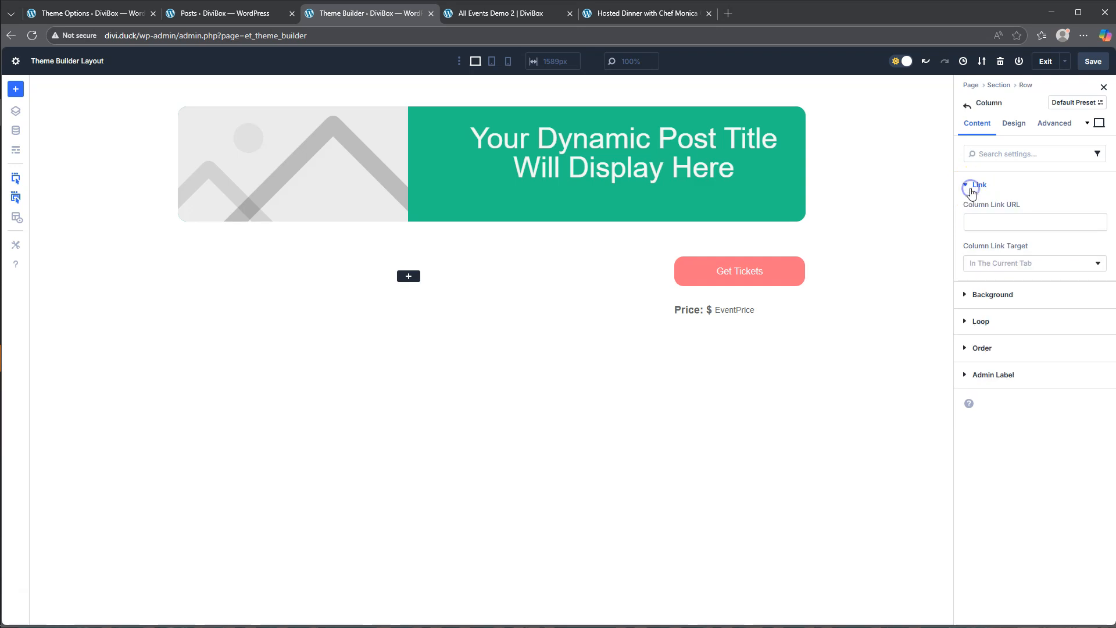
left_click(1002, 295)
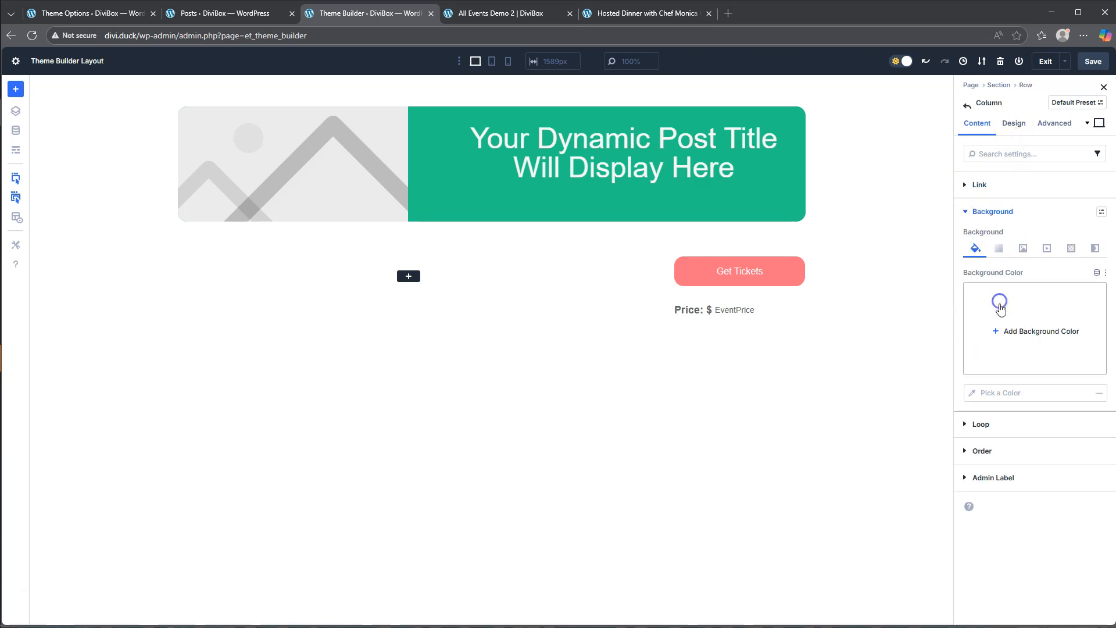
left_click(1000, 302)
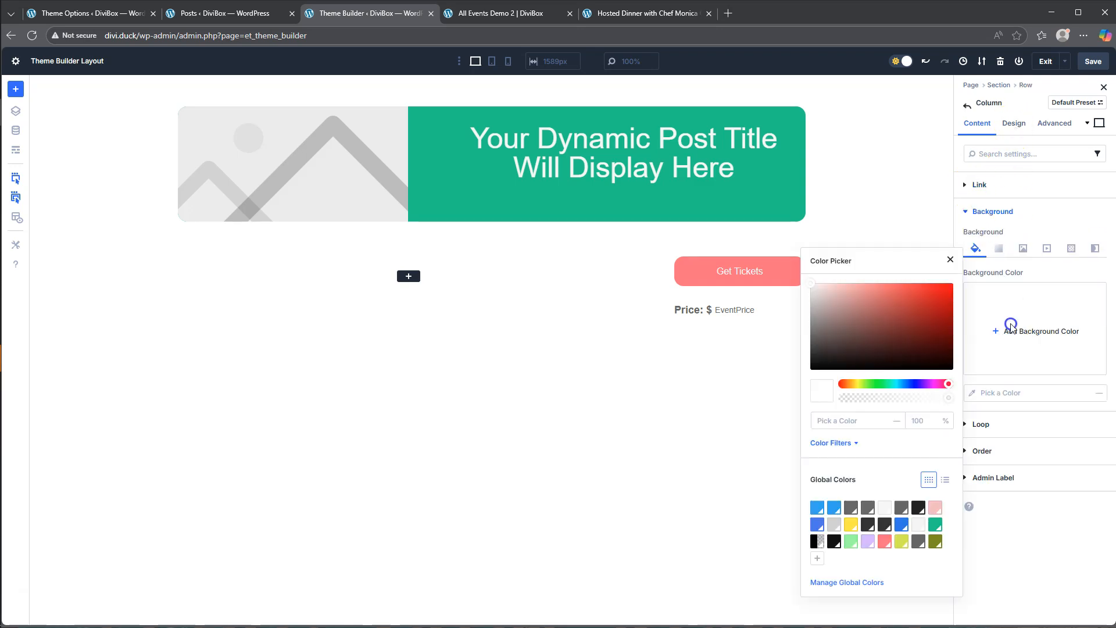
left_click(851, 543)
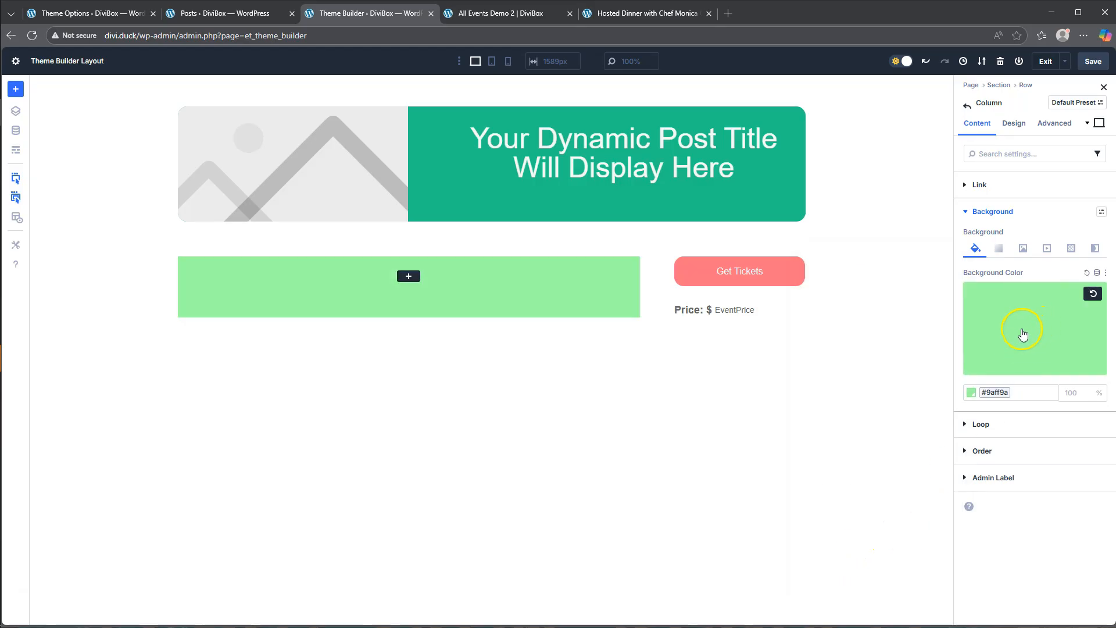
left_click(1076, 409)
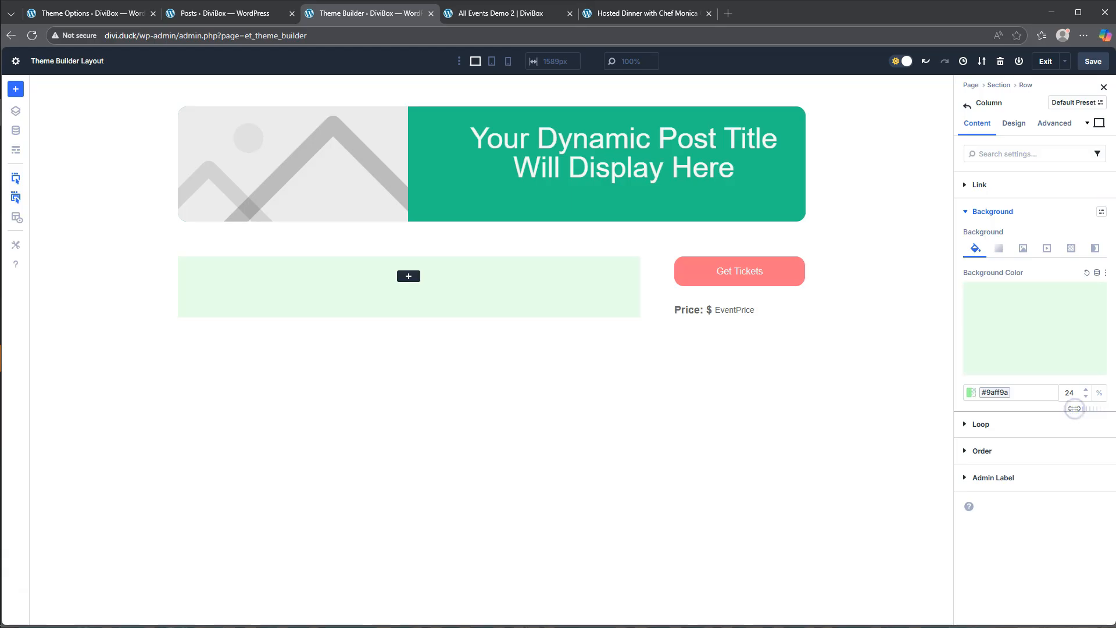
- Round all corners of the light green column with a 16 px border radius
left_click(1014, 122)
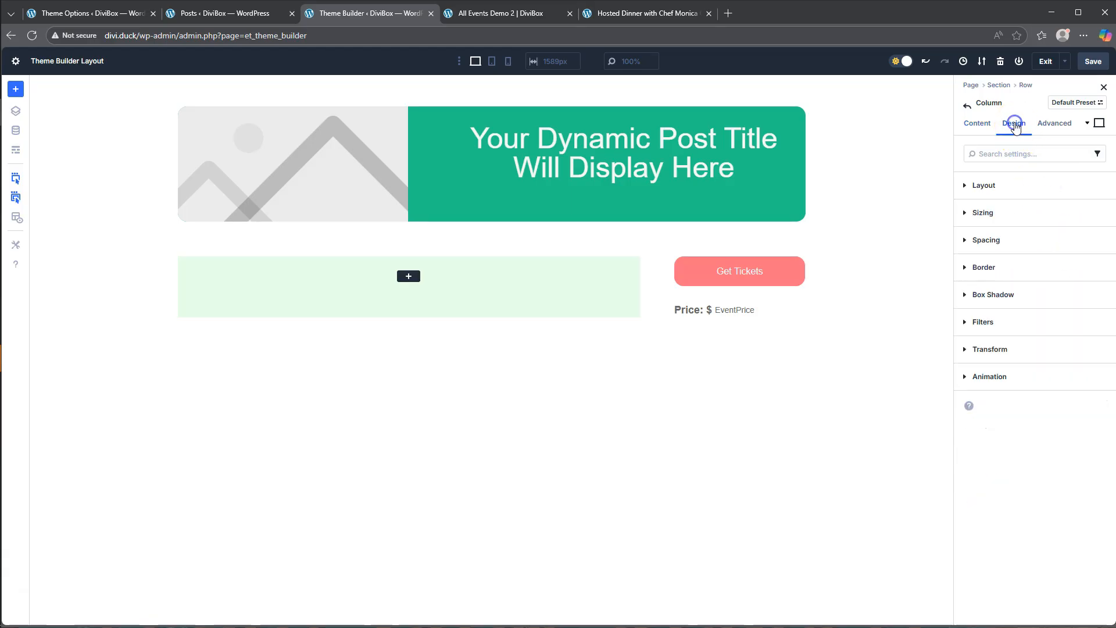
left_click(994, 267)
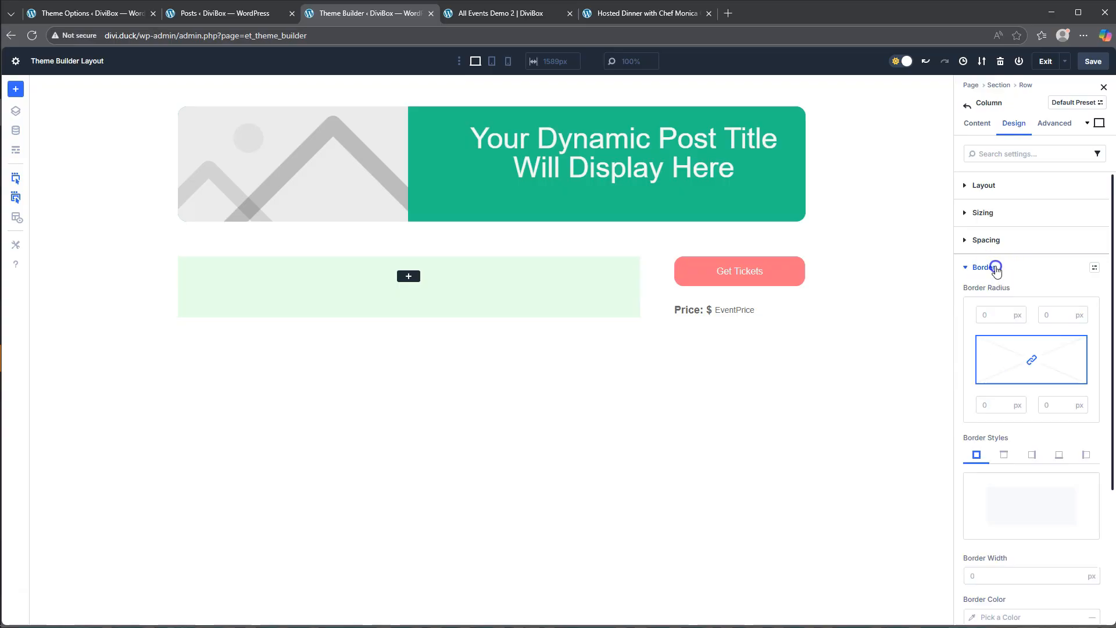
left_click(993, 317)
left_click(1034, 323)
- Add a Text module to the light green column and replace its placeholder body with "Time and Date:"
left_click(408, 276)
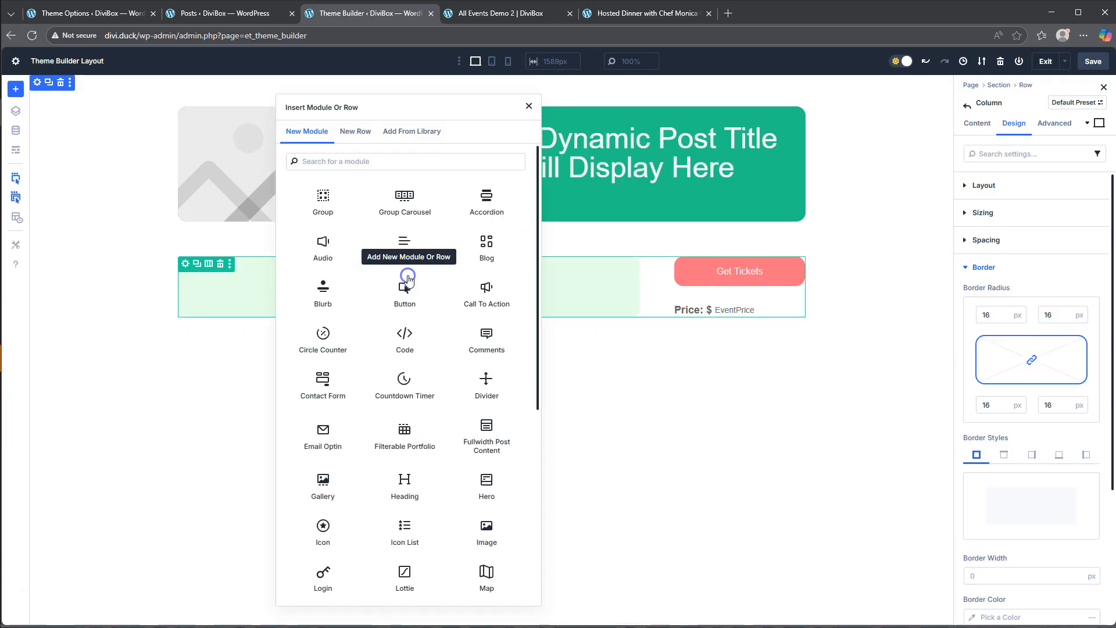
scroll(458, 433, "down", 5)
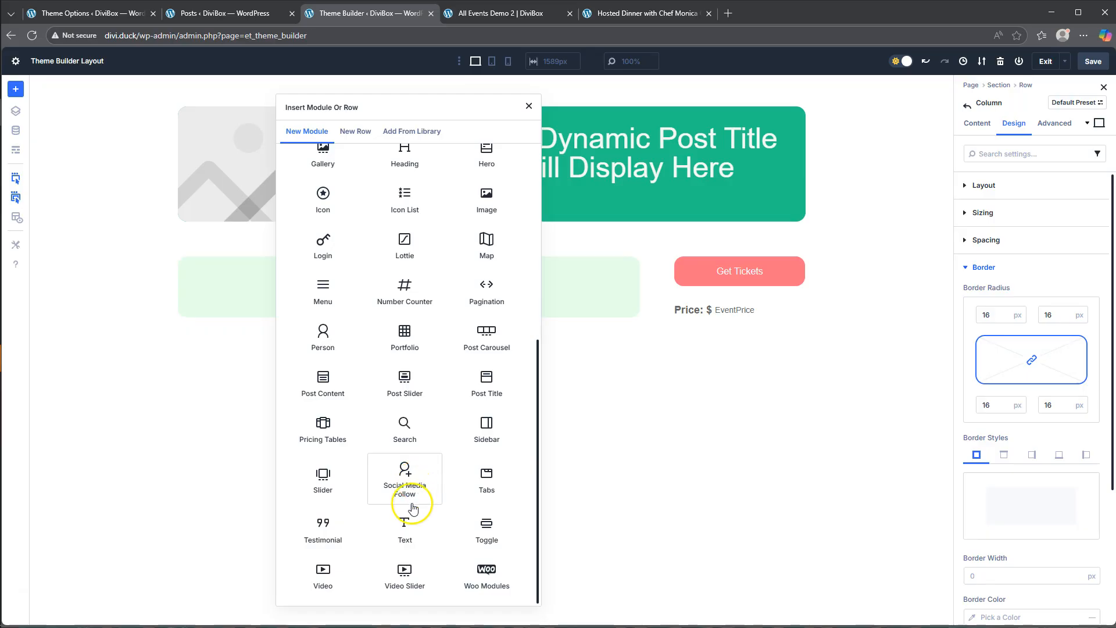
left_click(405, 526)
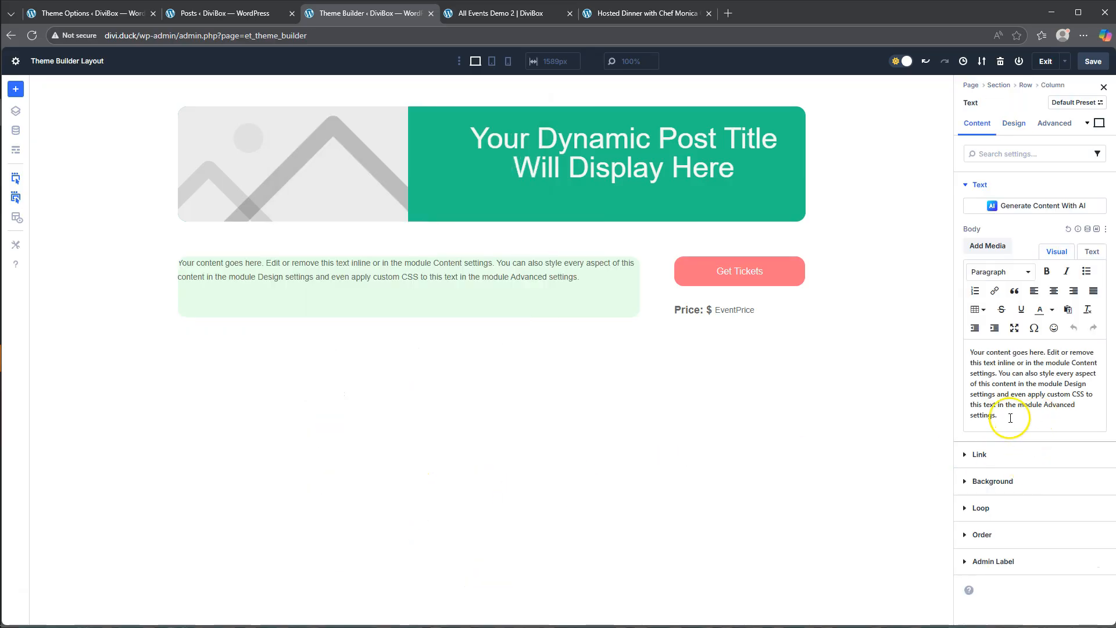
left_click_drag(1011, 418, 944, 323)
type("Time and Date:")
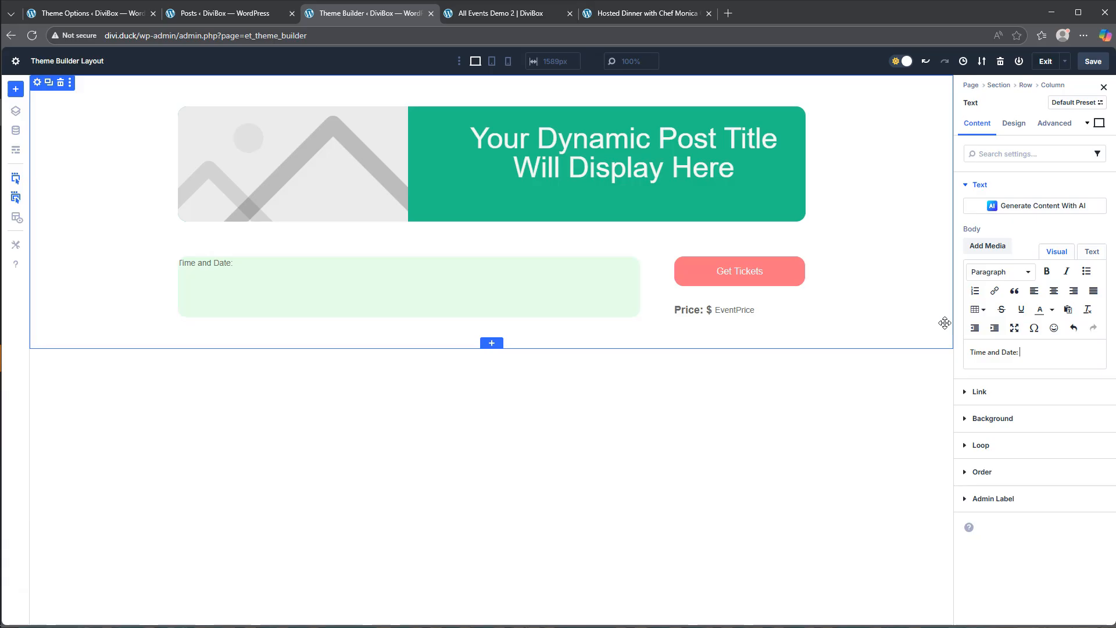
- Style the "Time and Date:" text Bold at 22 px
mouse_move(1028, 227)
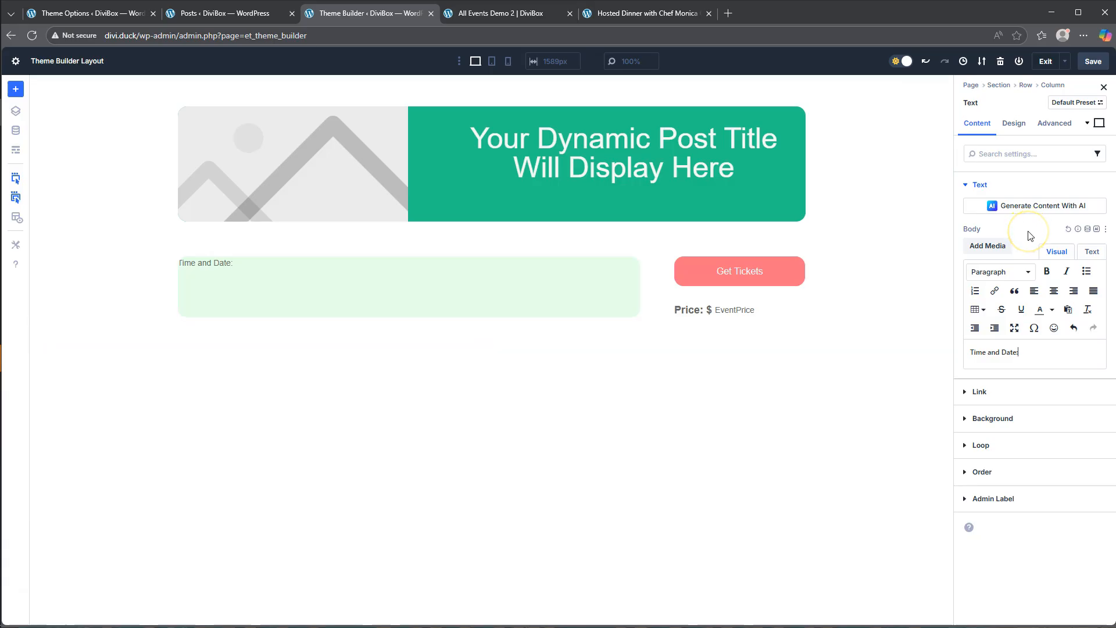
left_click(1014, 122)
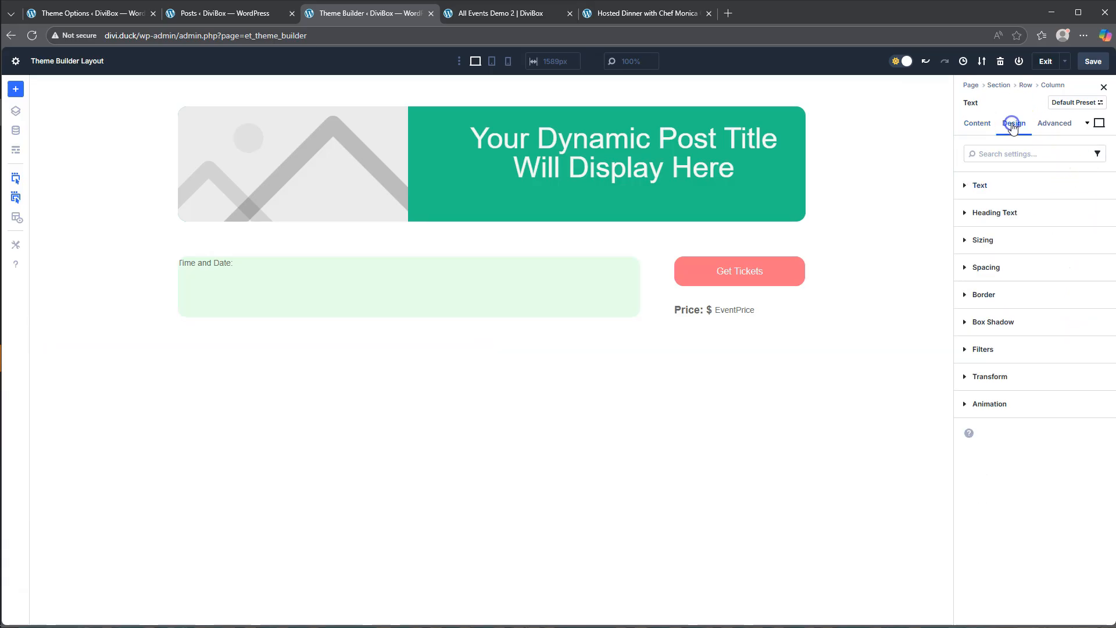
left_click(996, 184)
left_click(1001, 288)
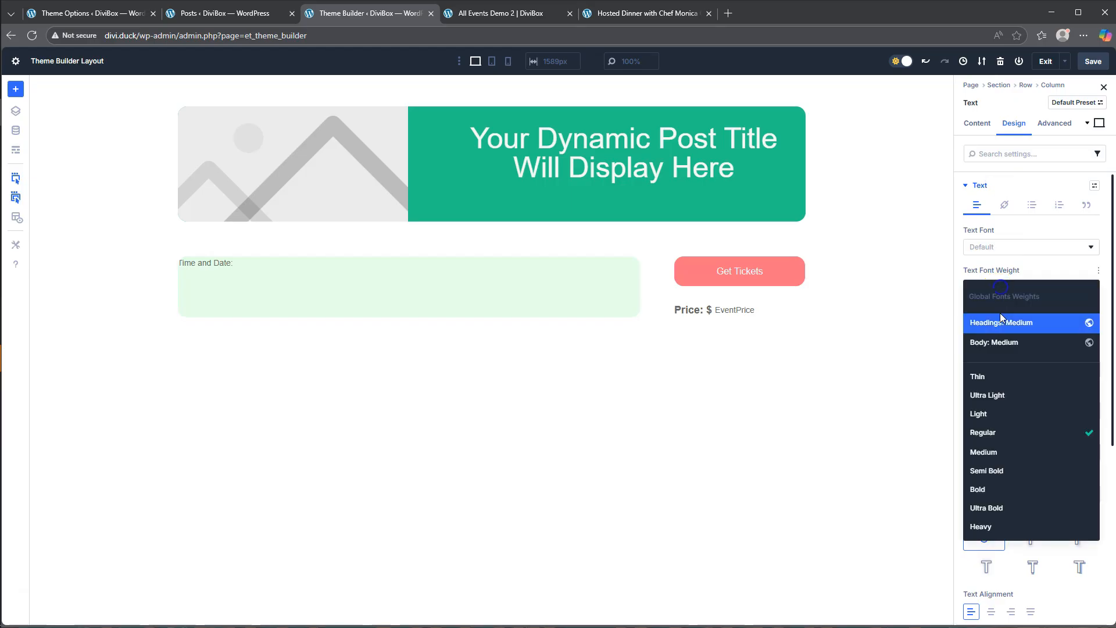
left_click(995, 491)
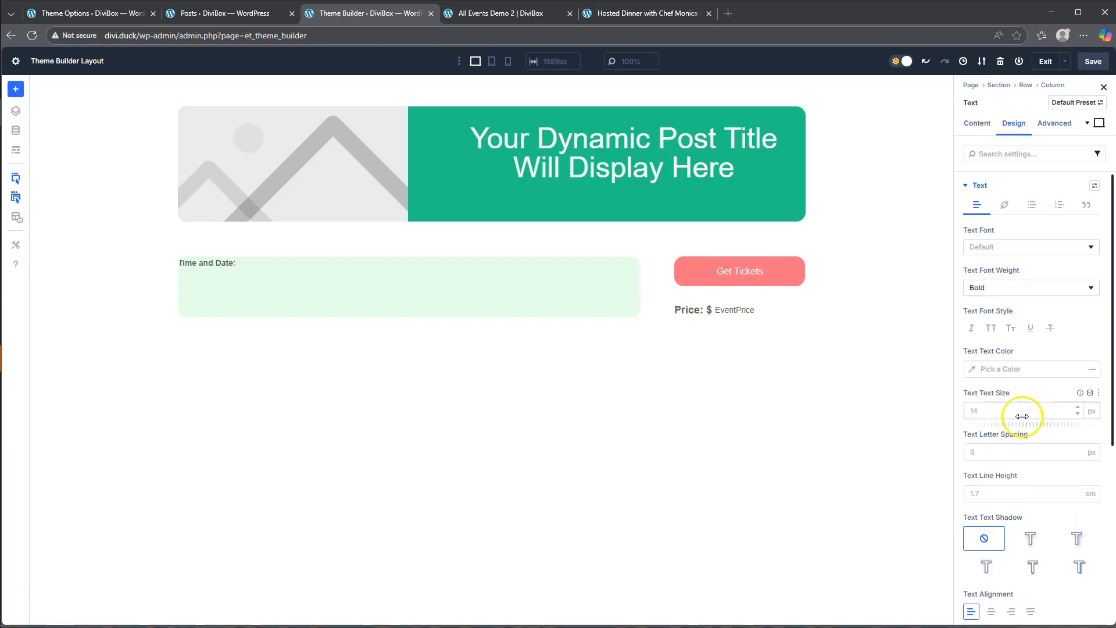
left_click(987, 412)
left_click(995, 389)
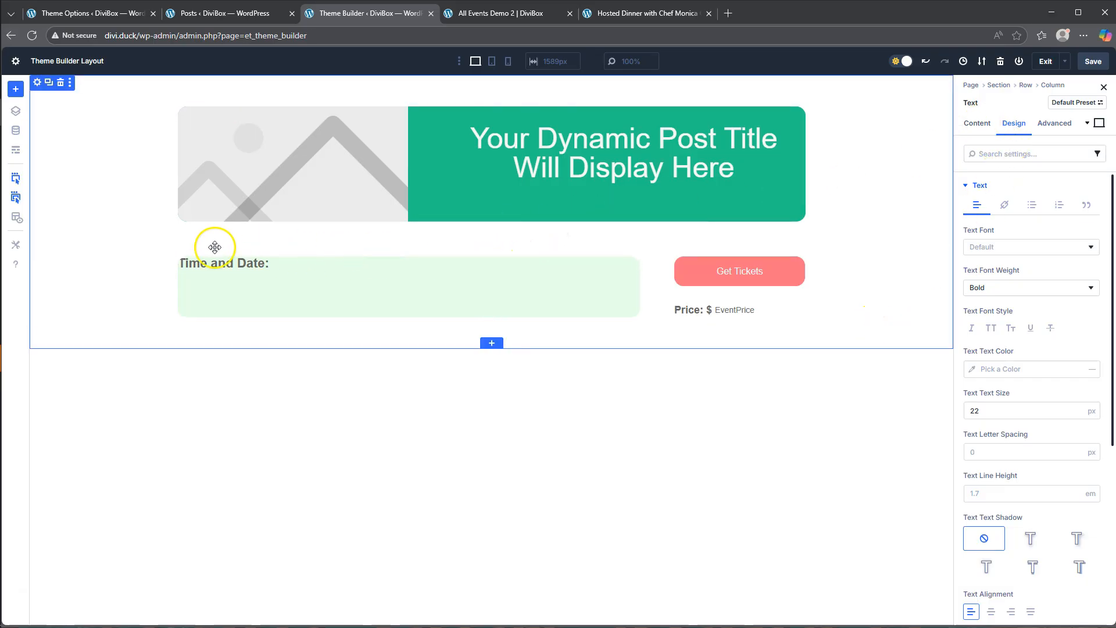
- Set the light green column's padding to 30 px on all sides, linking top with bottom and left with right
left_click(184, 247)
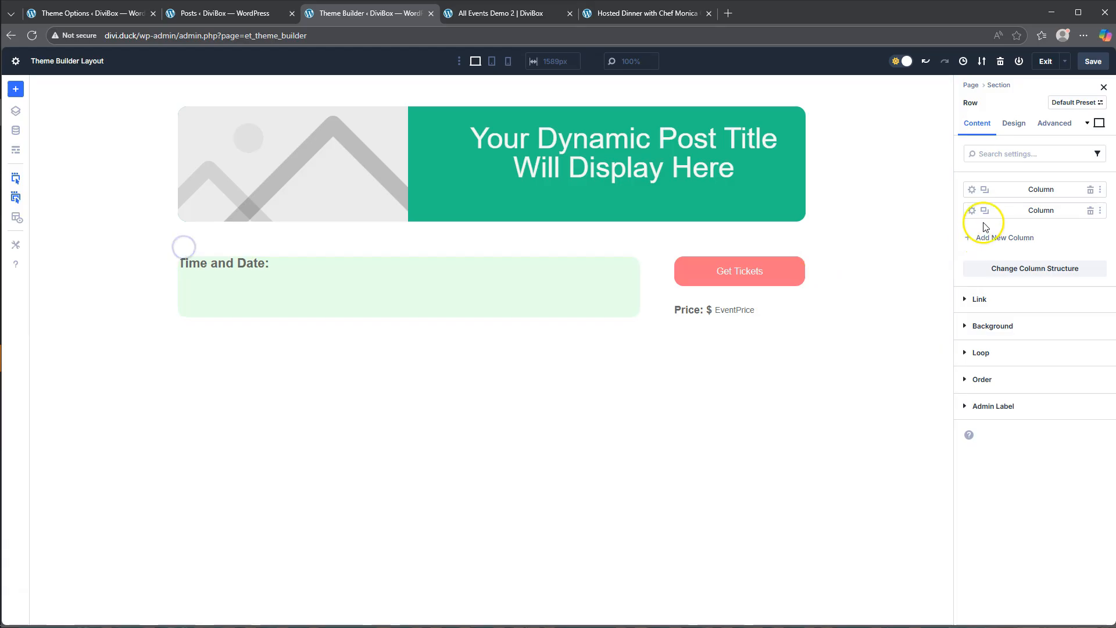
left_click(972, 190)
left_click(1013, 124)
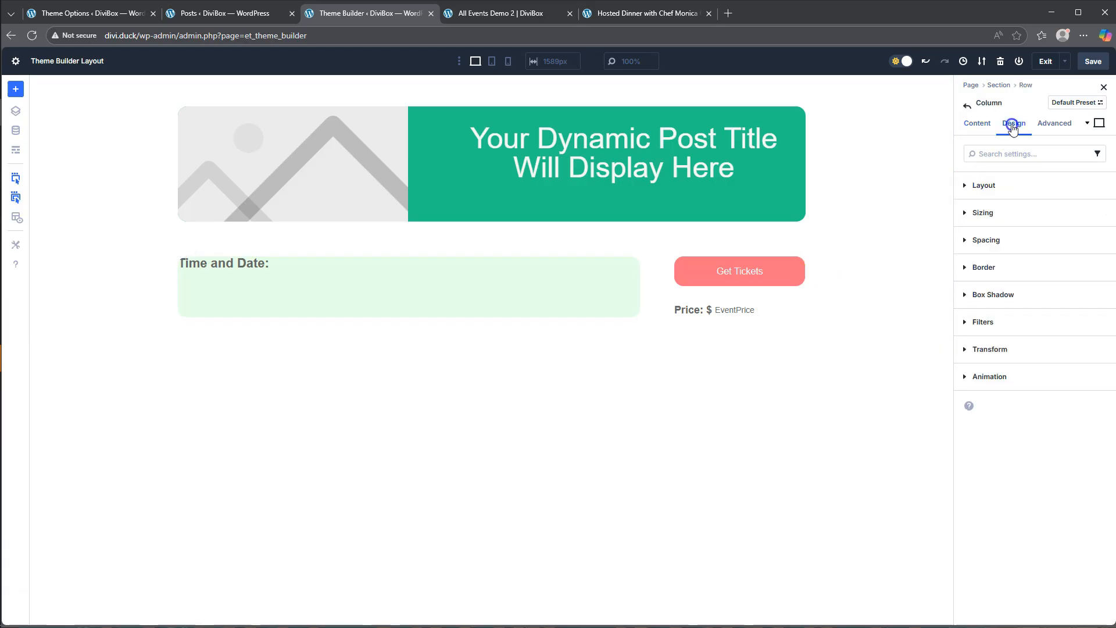
left_click(991, 246)
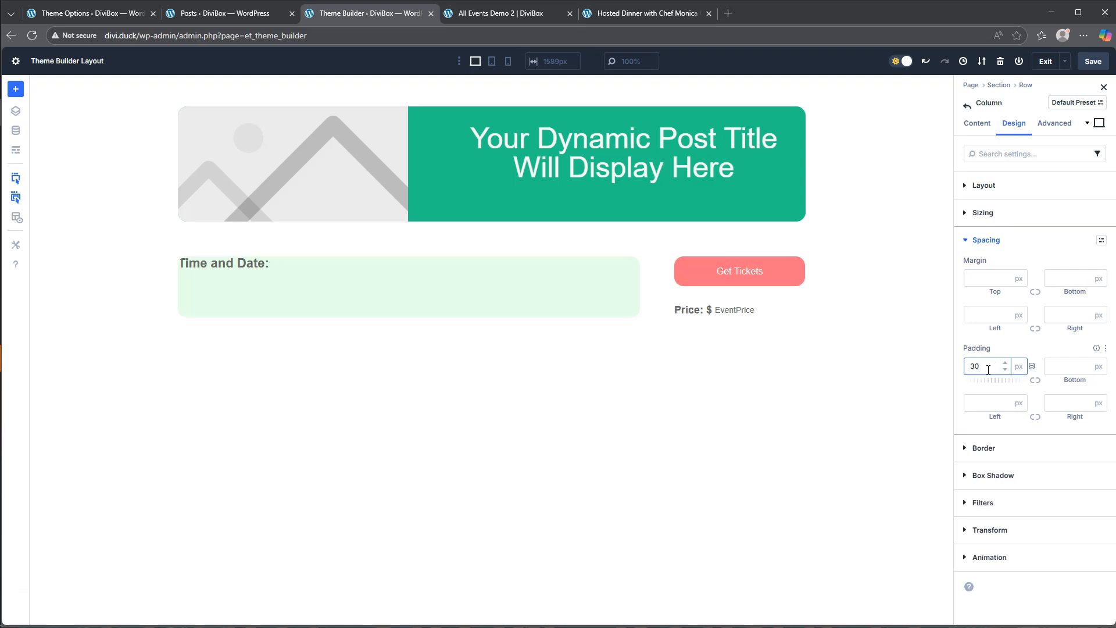
left_click(1036, 381)
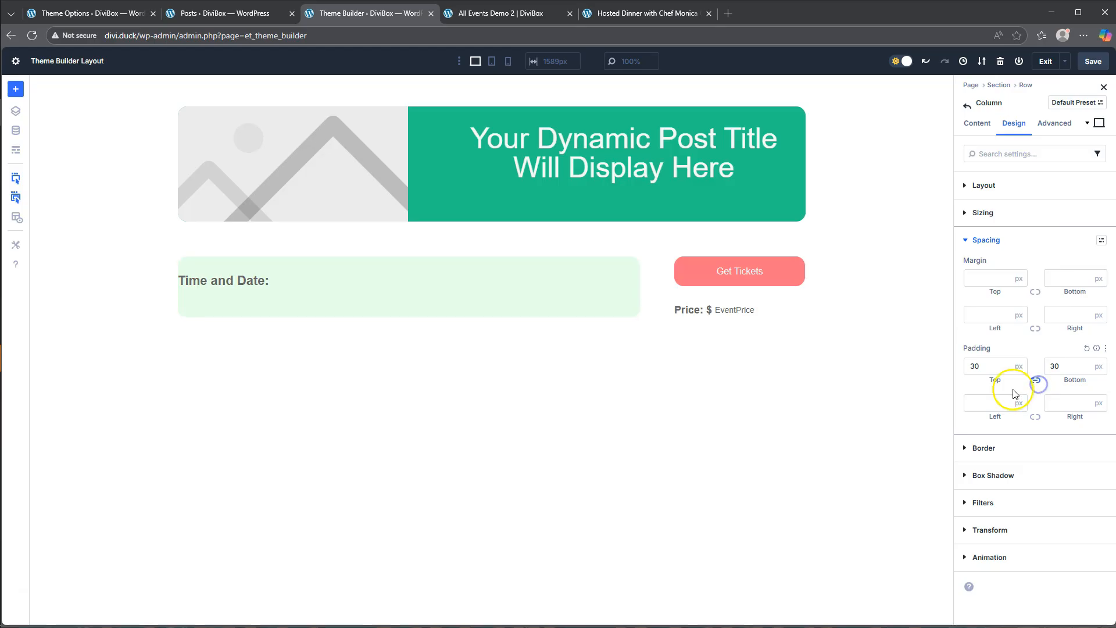
left_click(992, 401)
type("30")
left_click(1036, 416)
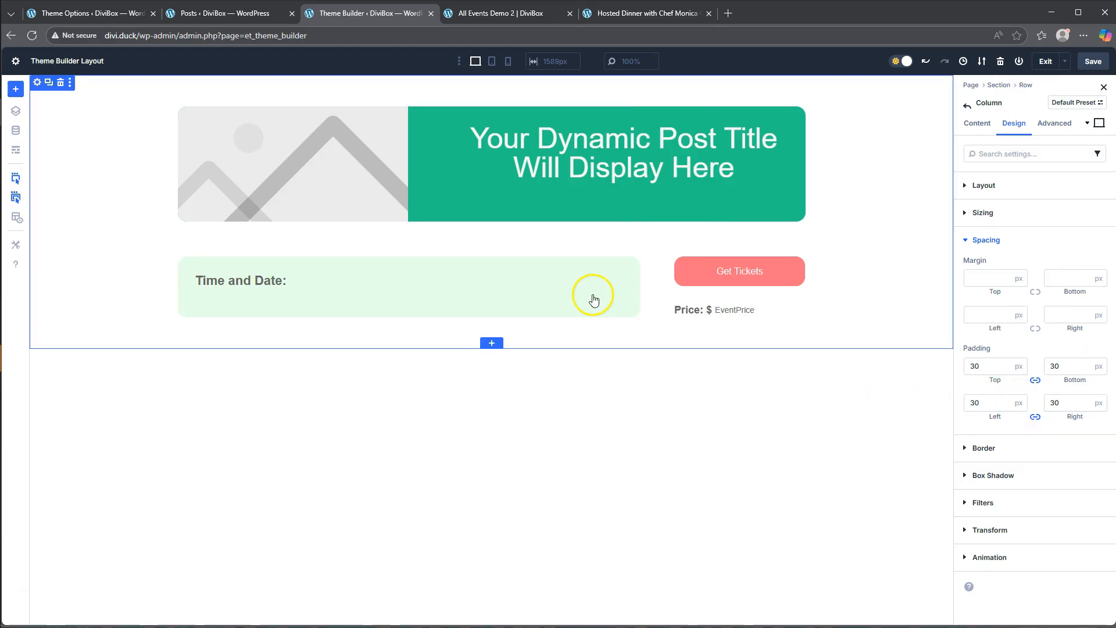
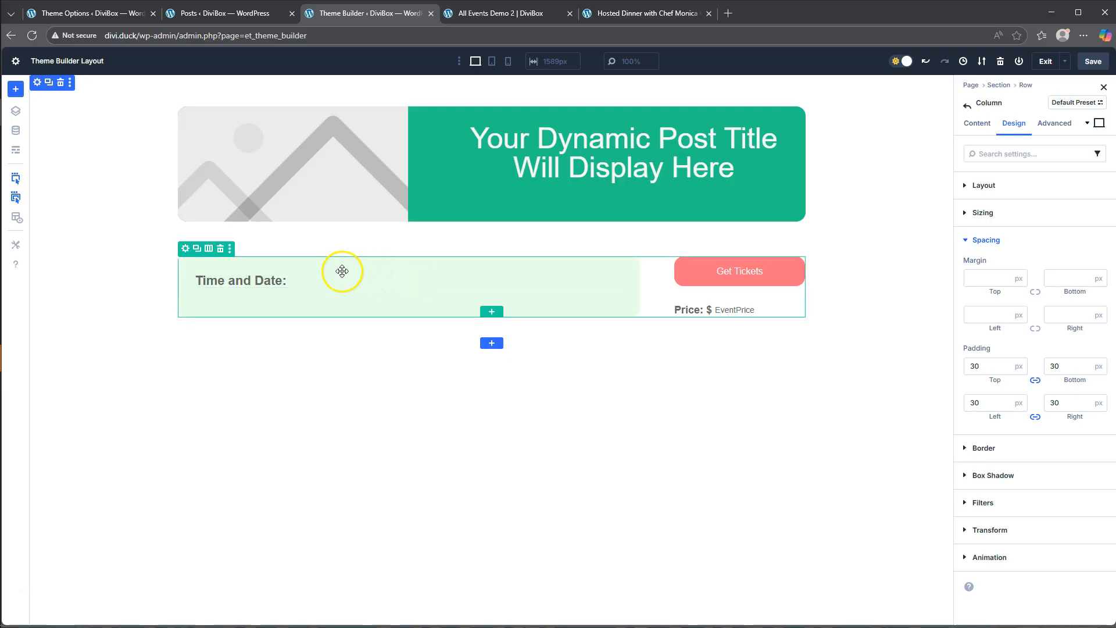
- Add a Group to the light green column, move the "Time and Date:" text into it and show its contents in the layers tree
left_click(409, 282)
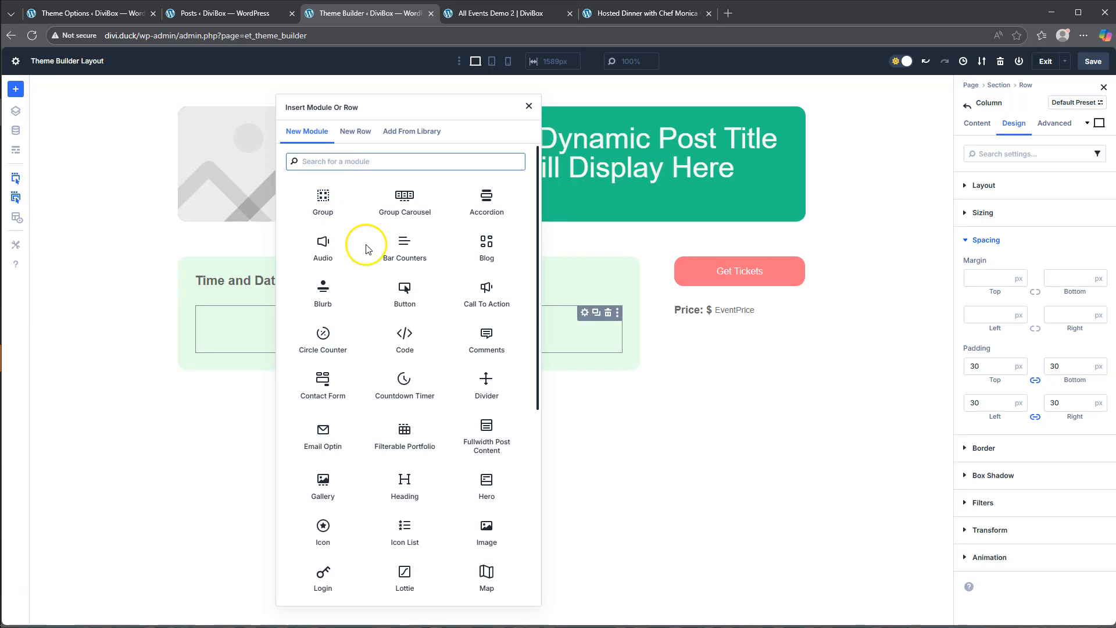
left_click(528, 106)
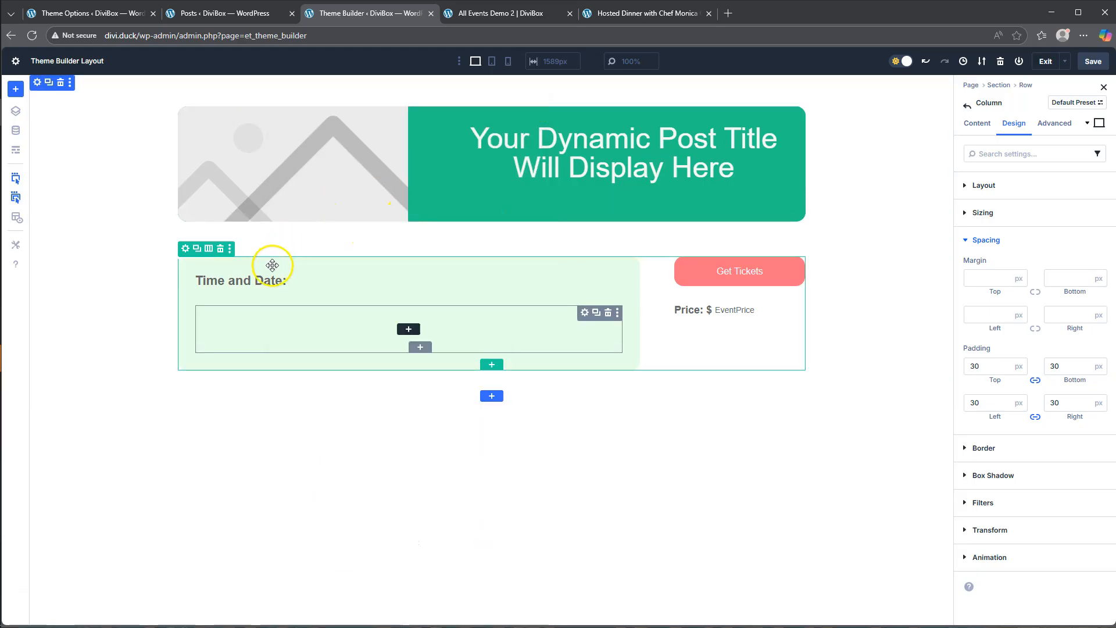
left_click_drag(244, 282, 240, 307)
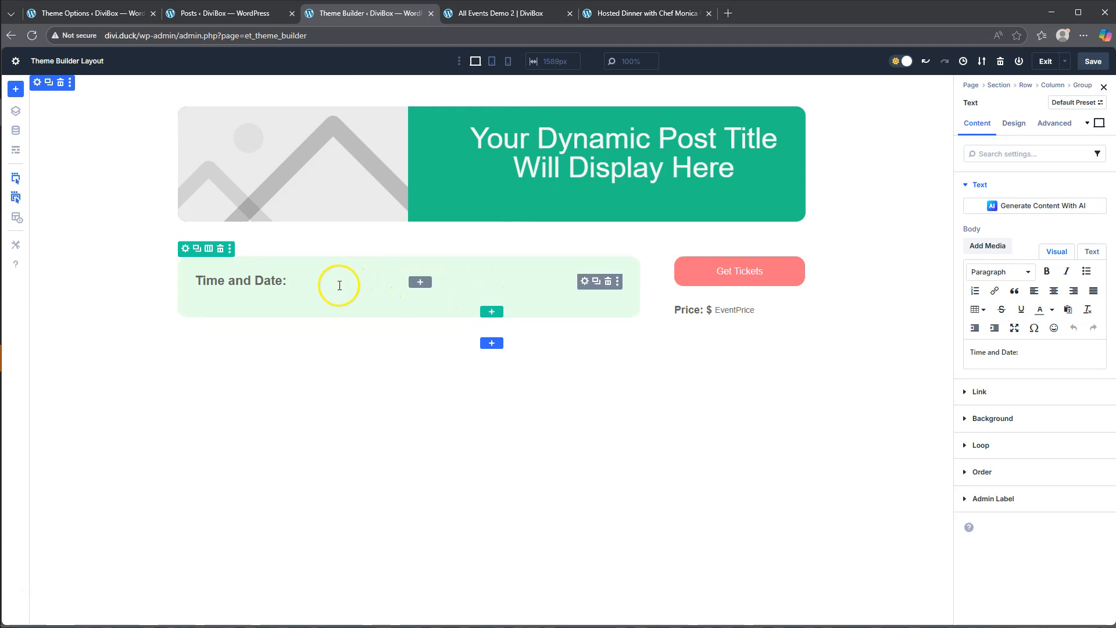
left_click(16, 114)
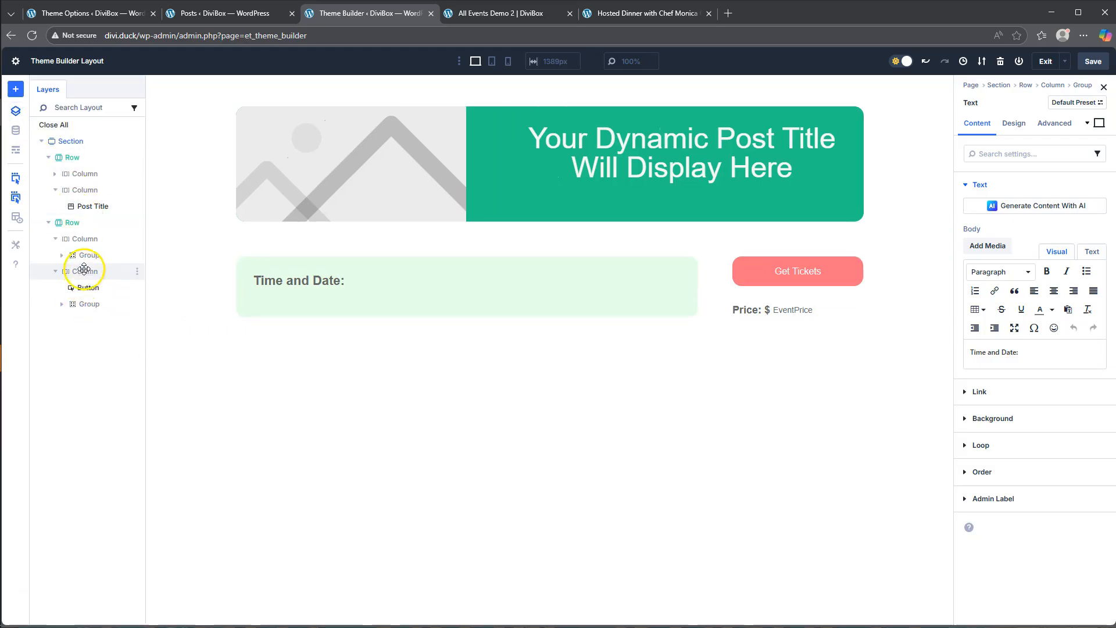
left_click(62, 254)
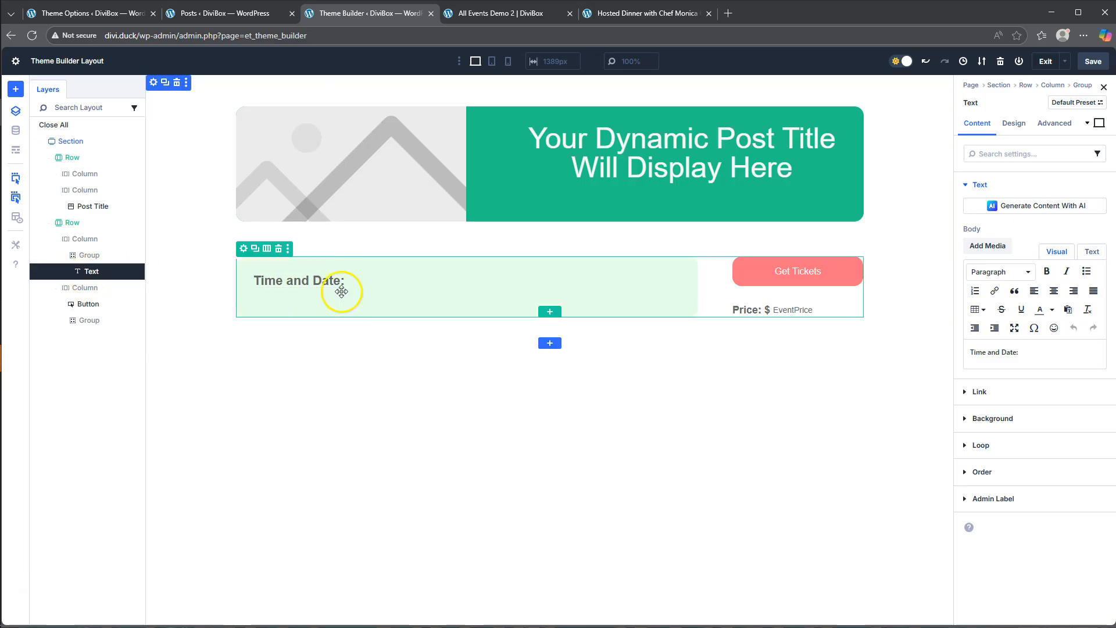
- Add a Text module below "Time and Date:" in the group and fill it with the eventDate custom field followed by a comma
left_click(452, 282)
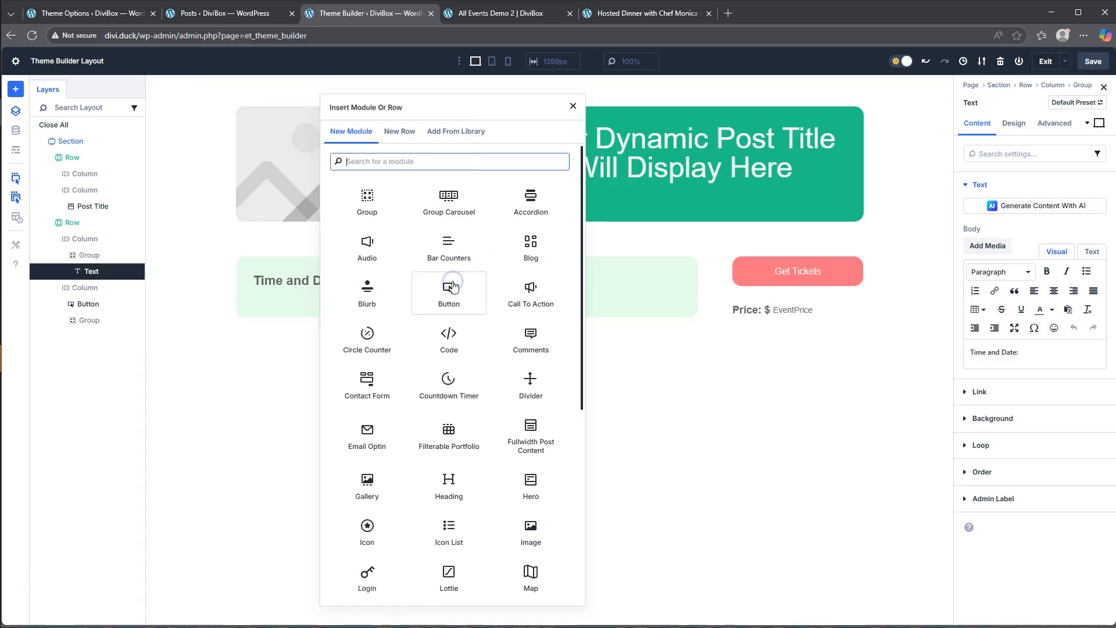
scroll(473, 372, "down", 5)
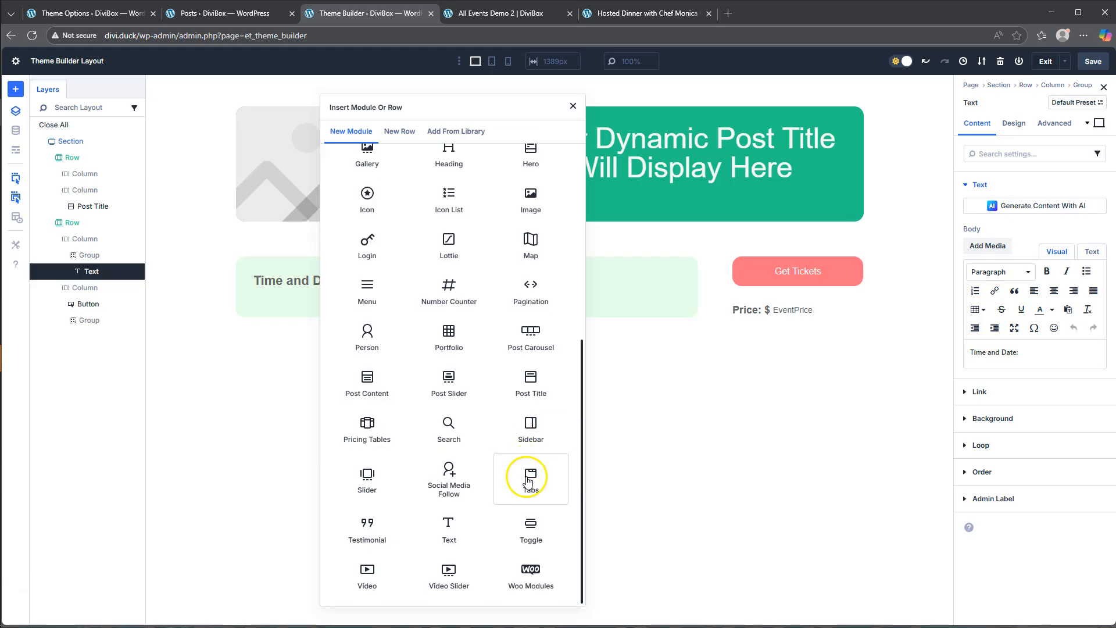
left_click(457, 532)
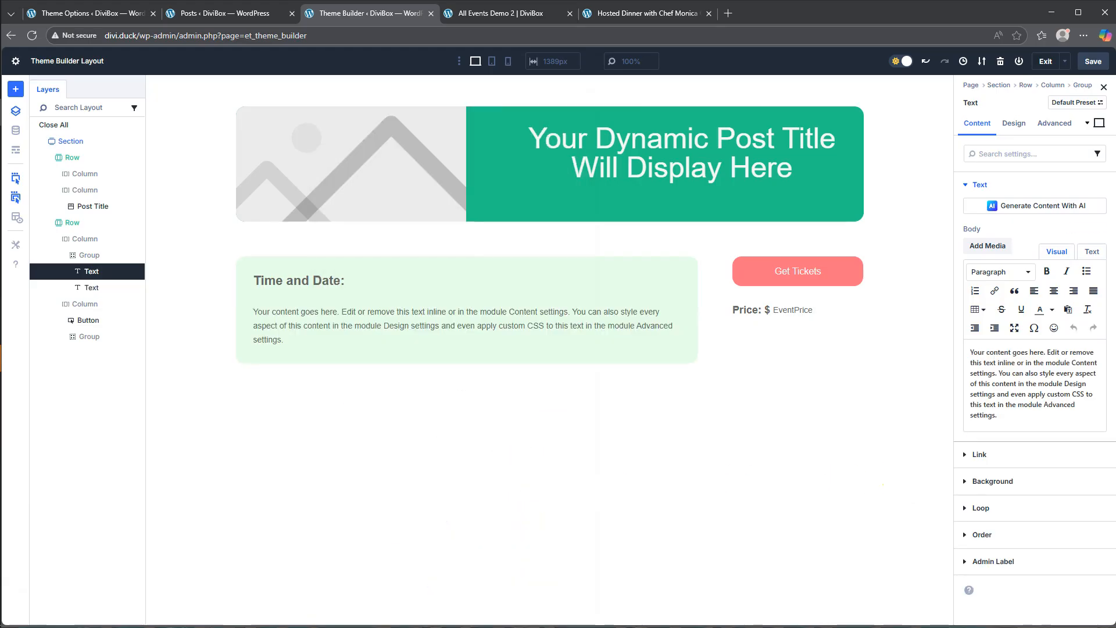
left_click(1091, 230)
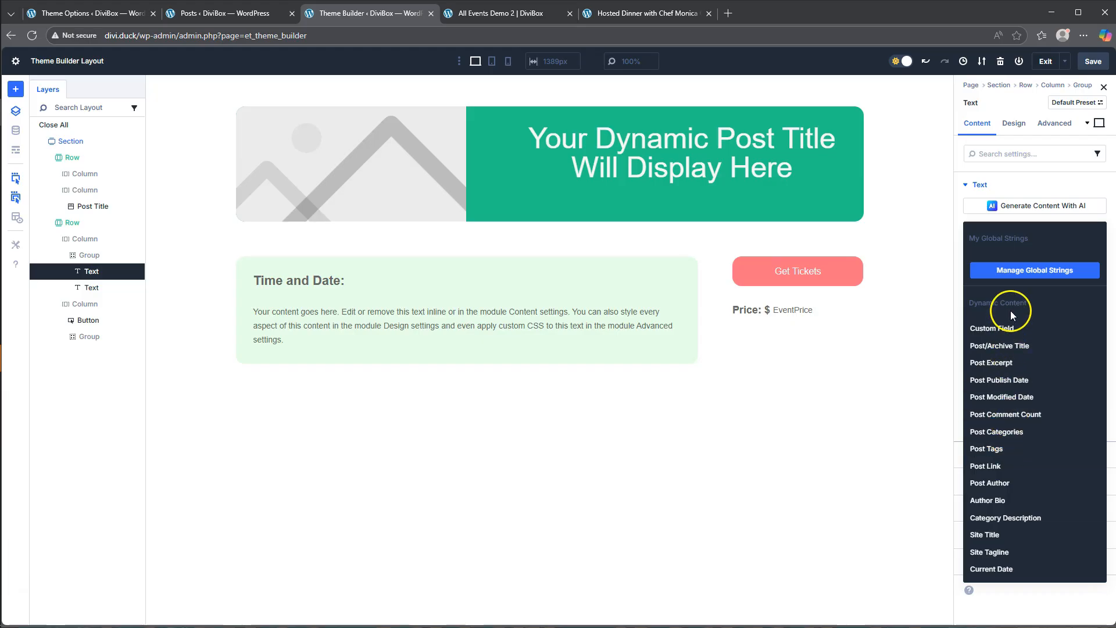
left_click(1004, 328)
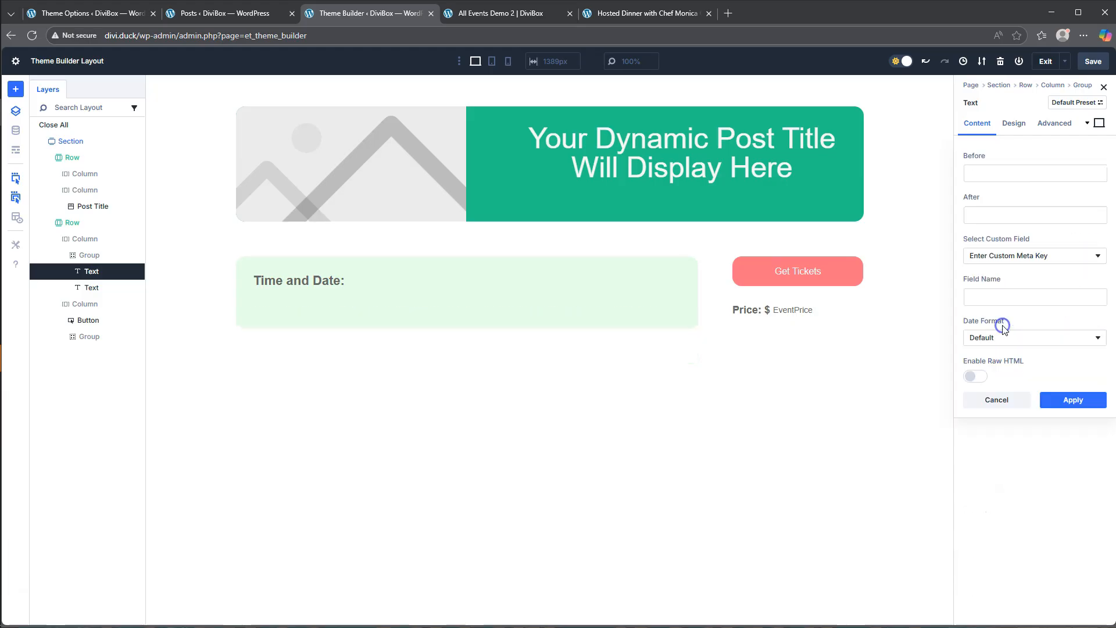
left_click(1013, 256)
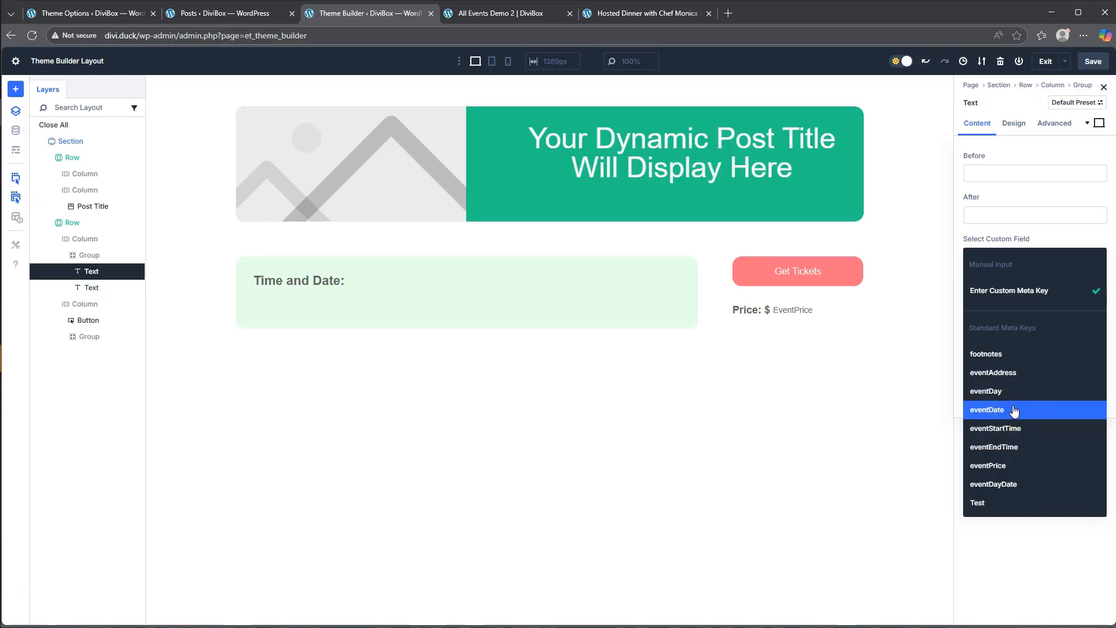
left_click(1013, 430)
left_click(1007, 407)
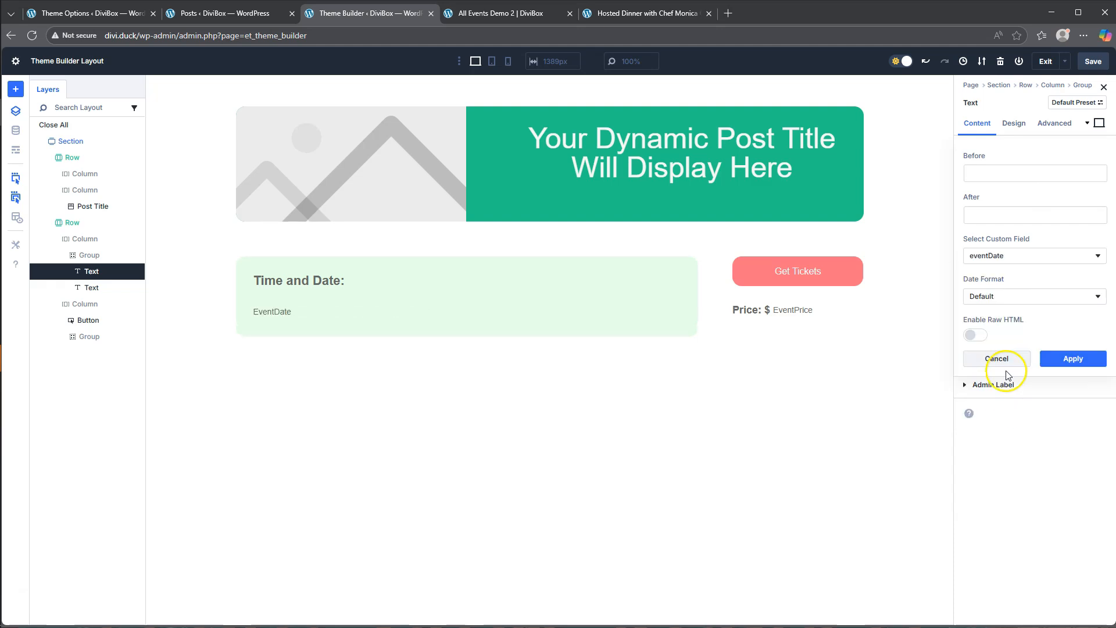
left_click(1002, 210)
type(",")
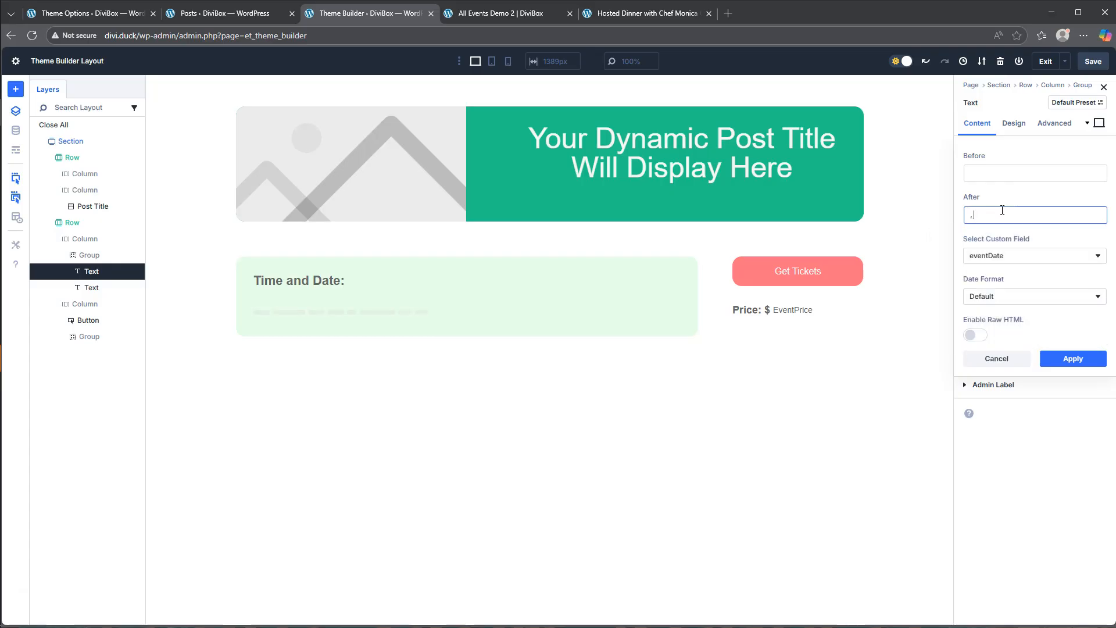
left_click(1073, 359)
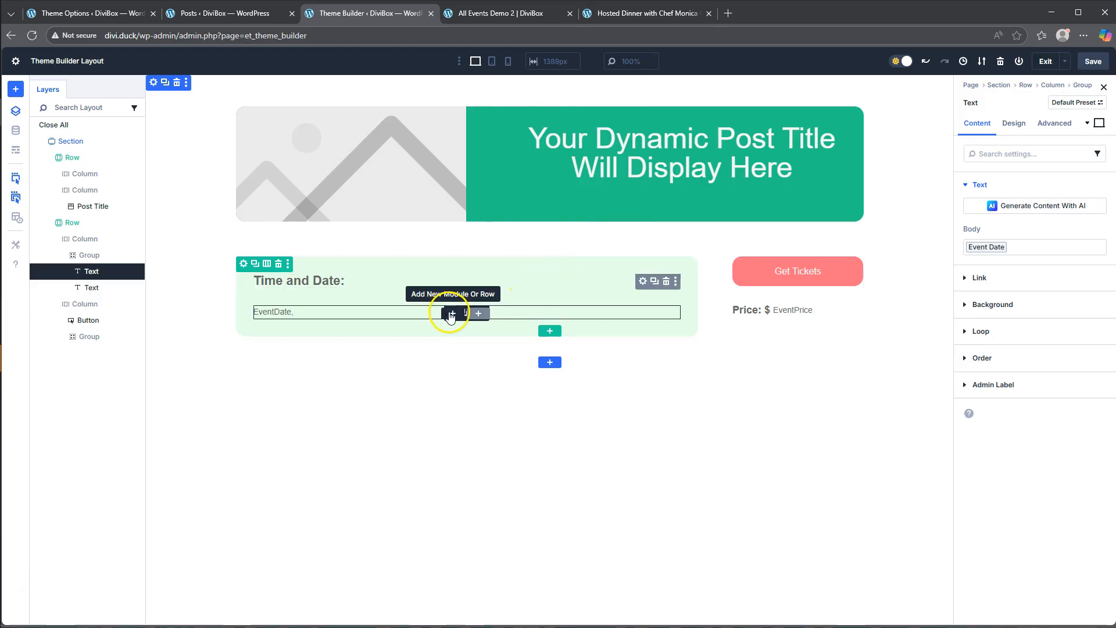
- Add a Text module below the event date in the group and fill it with the eventStartTime custom field
left_click(452, 314)
scroll(510, 483, "down", 1)
scroll(510, 487, "down", 5)
left_click(449, 530)
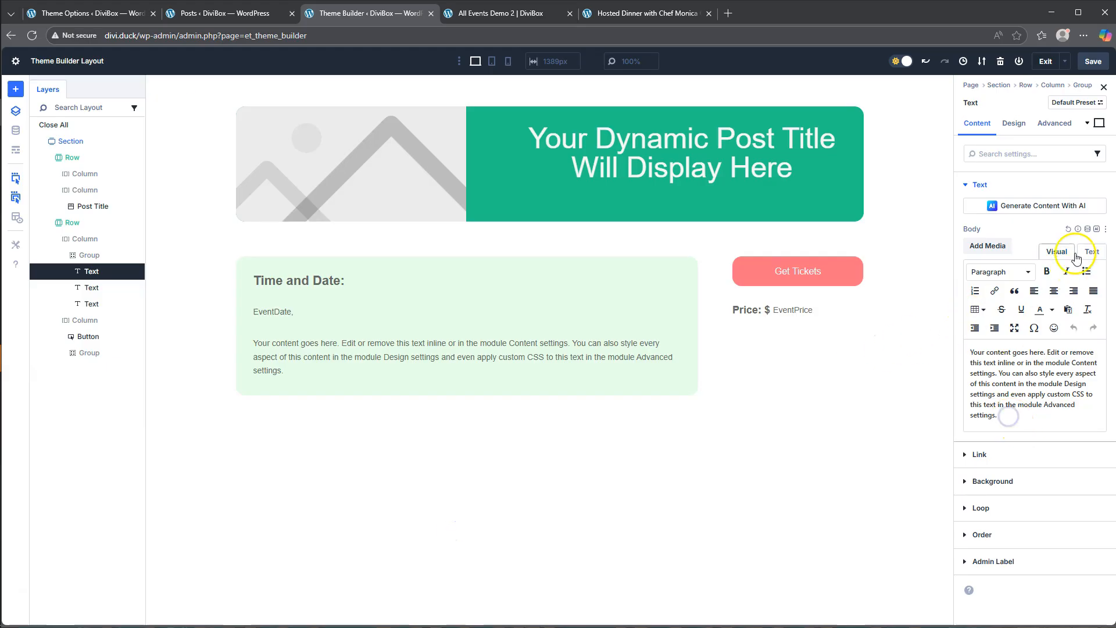
left_click(1088, 230)
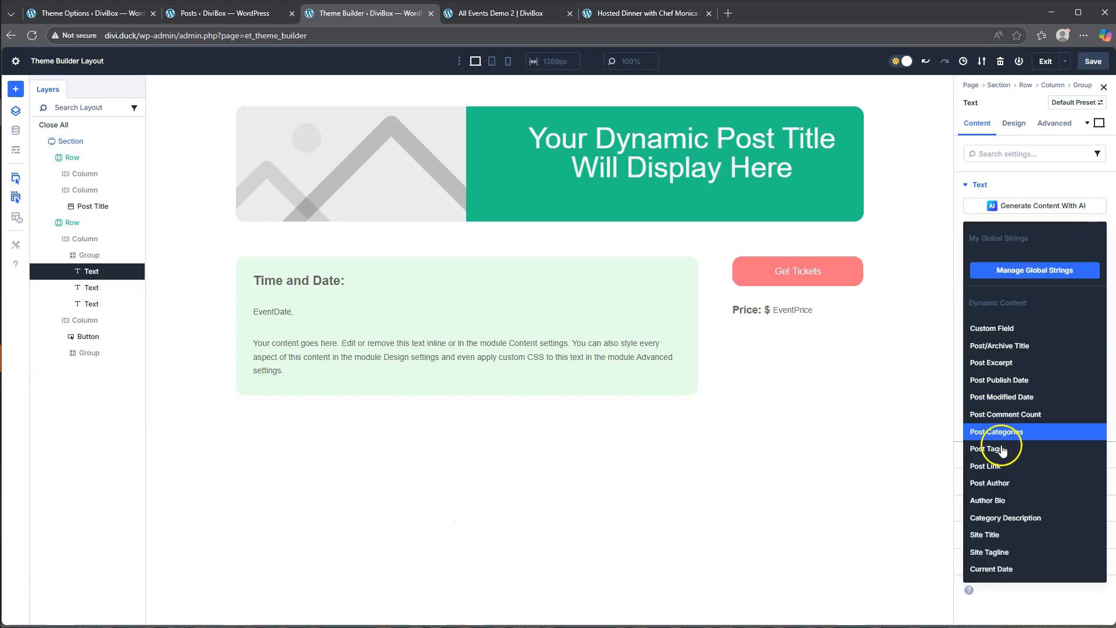
left_click(1014, 339)
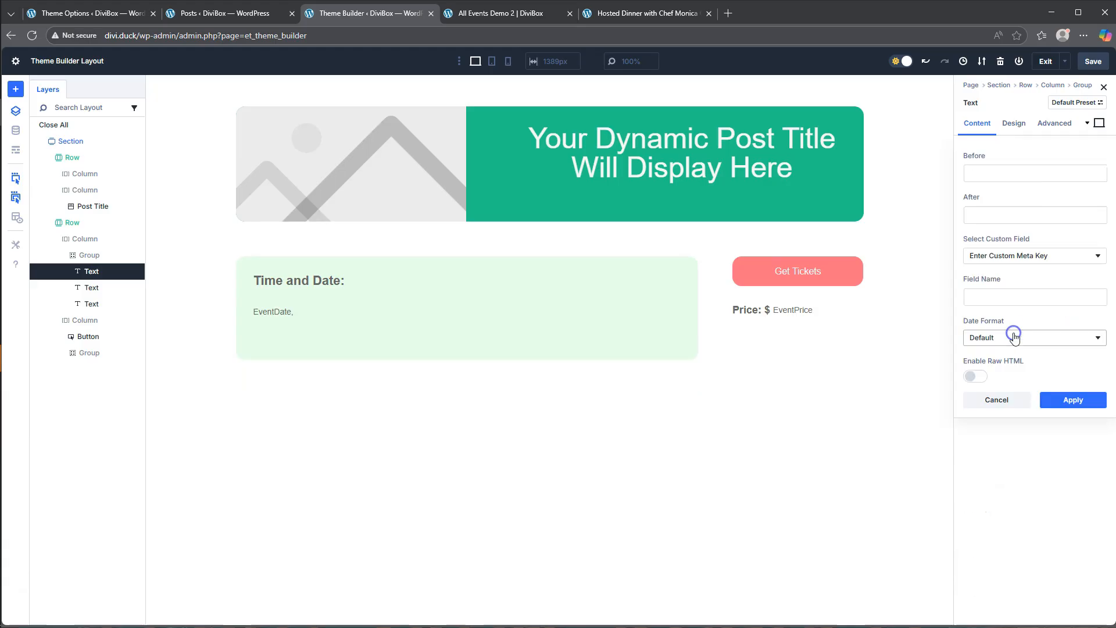
left_click(1009, 260)
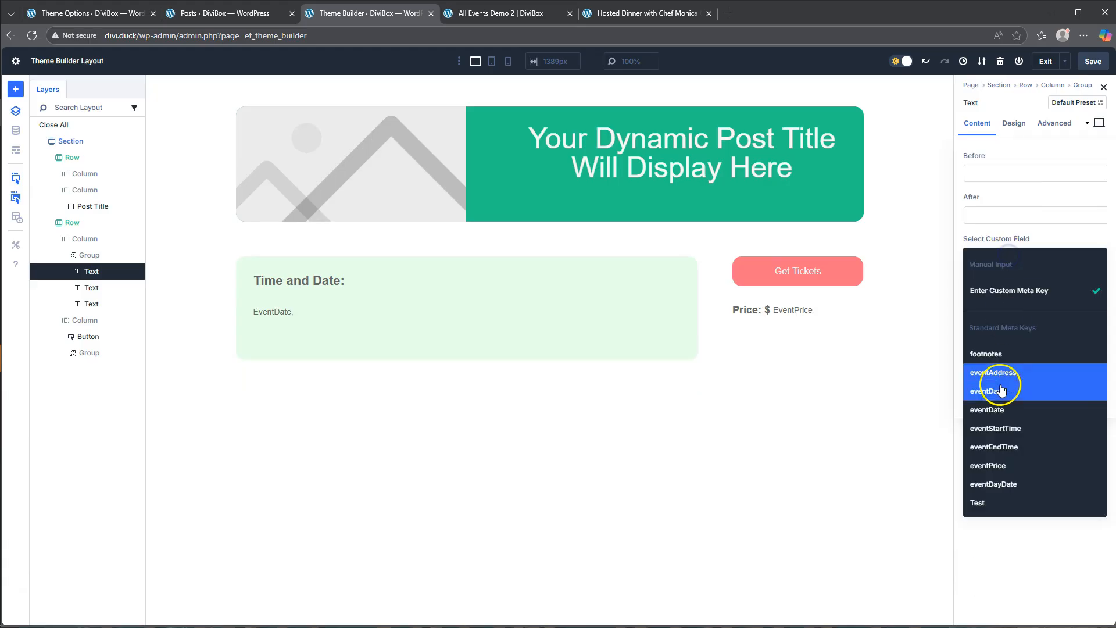
left_click(1007, 433)
left_click(1074, 359)
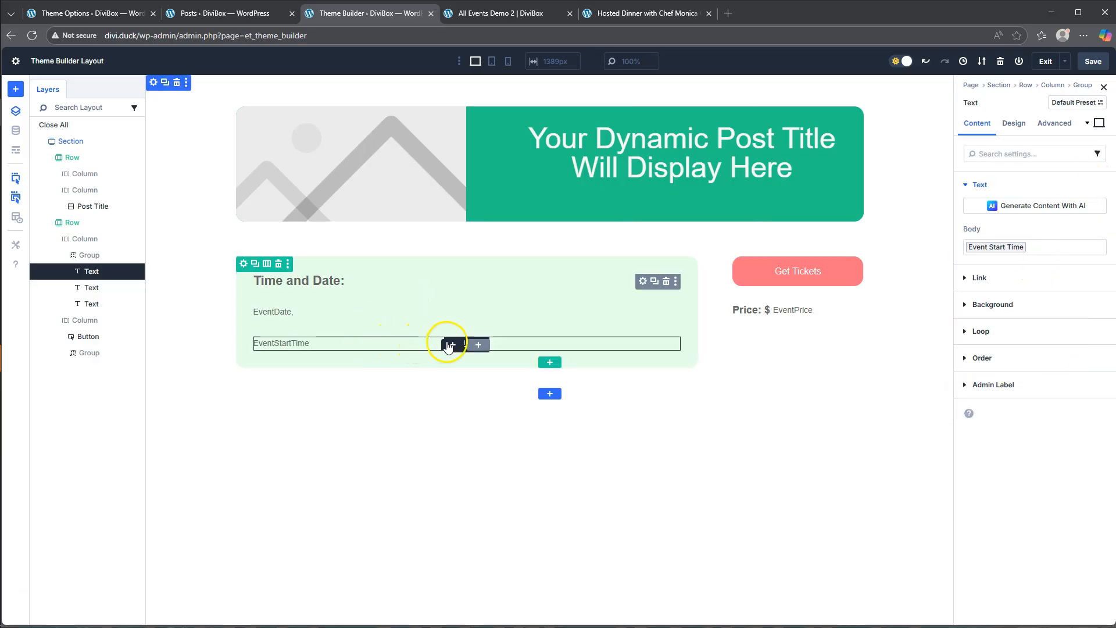
- Add a Text module below the event start time and replace its placeholder body with "-"
left_click(452, 346)
scroll(450, 407, "down", 8)
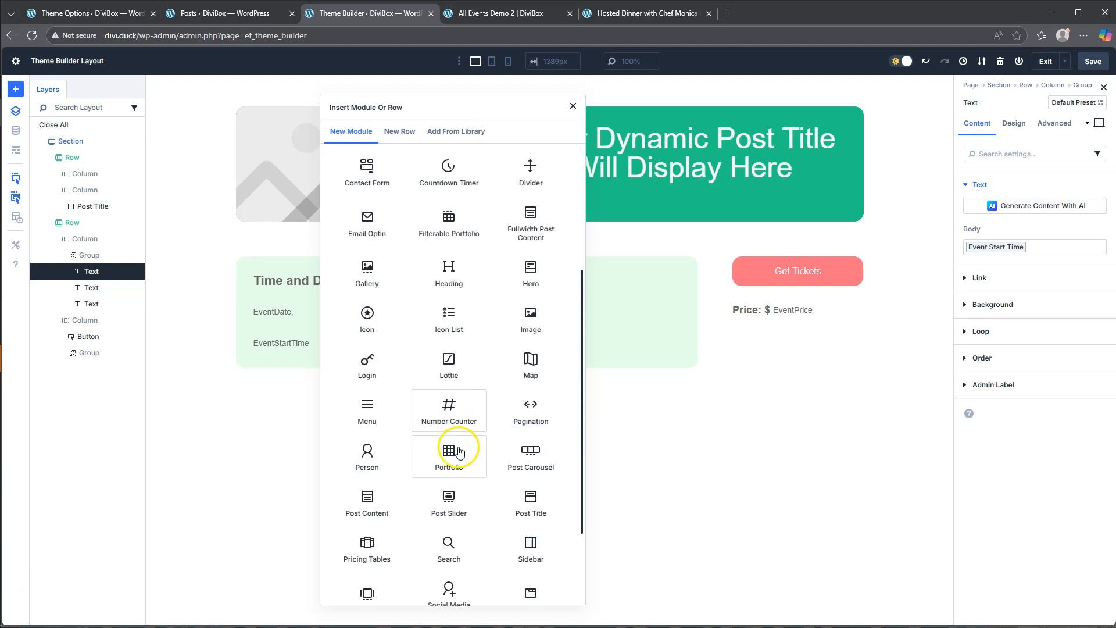
left_click(448, 526)
left_click(1008, 416)
key("ctrl+a")
type("-")
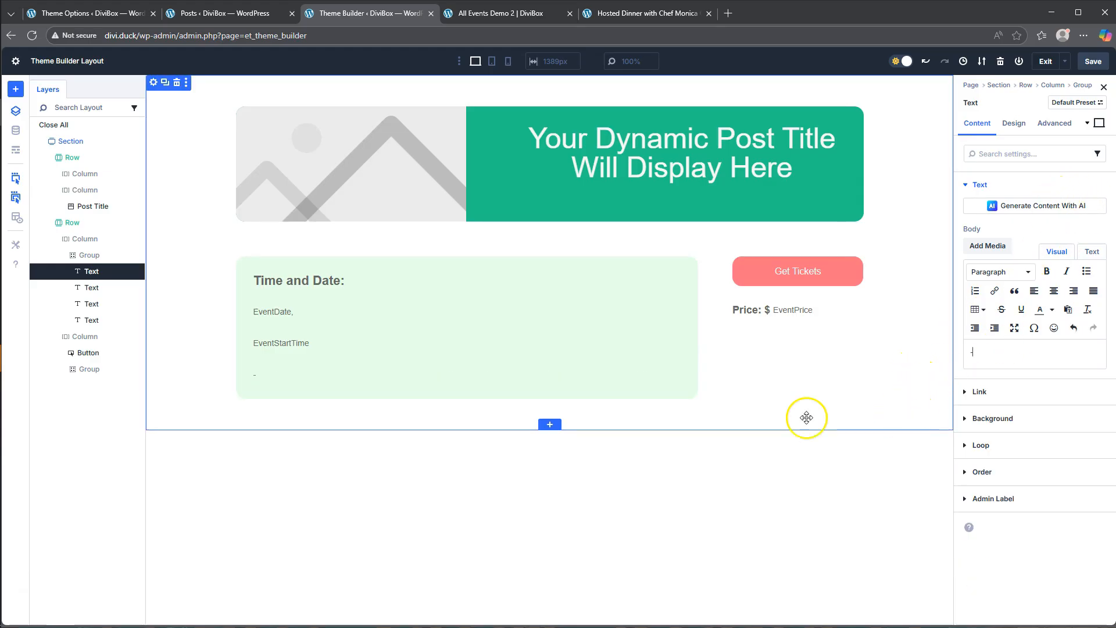
- Add a Text module below the dash in the group and fill it with the eventEndTime custom field
left_click(453, 376)
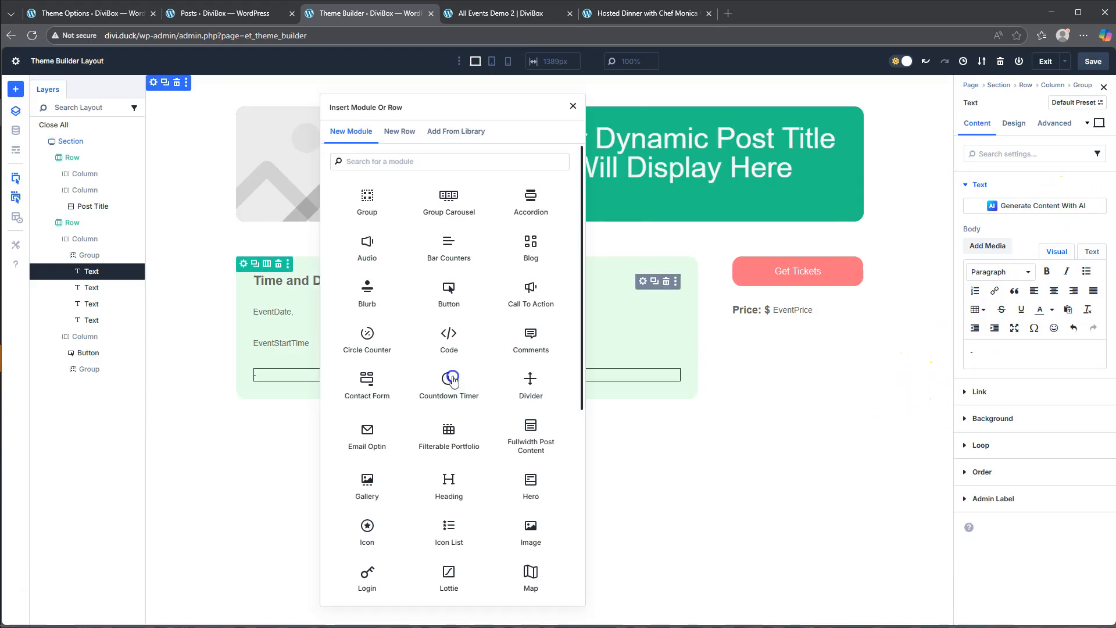
scroll(460, 495, "down", 5)
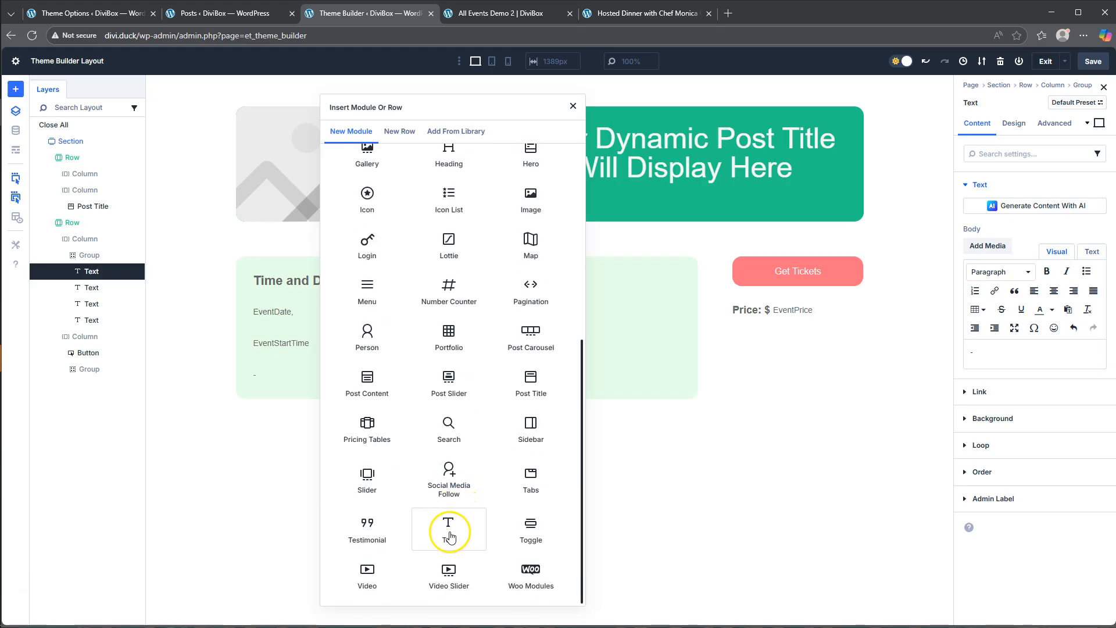
left_click(451, 530)
left_click(1089, 230)
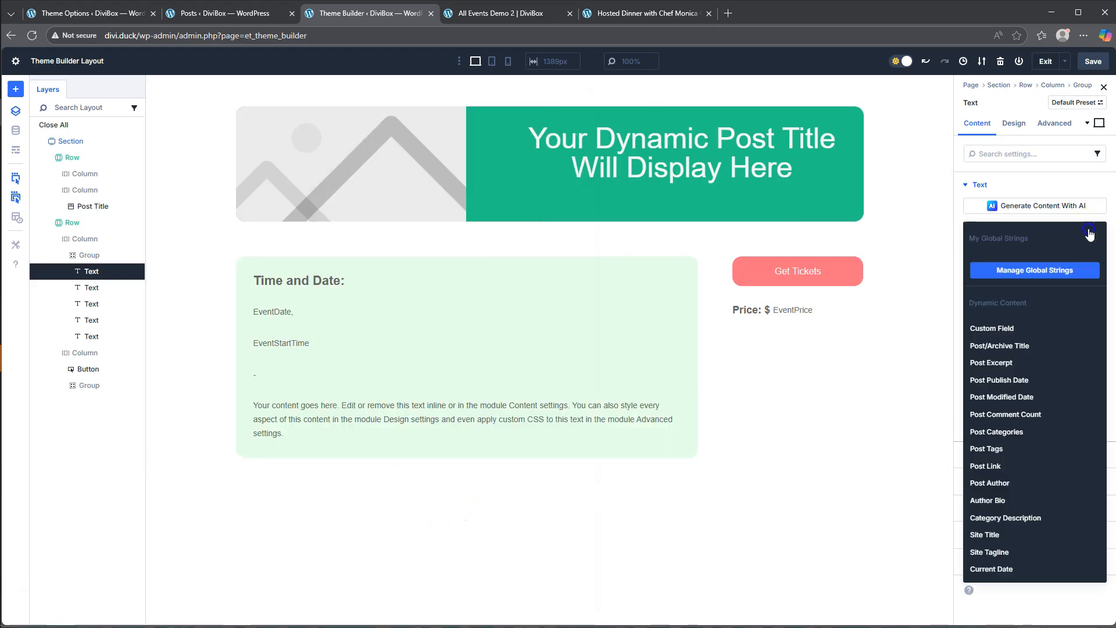
left_click(1008, 329)
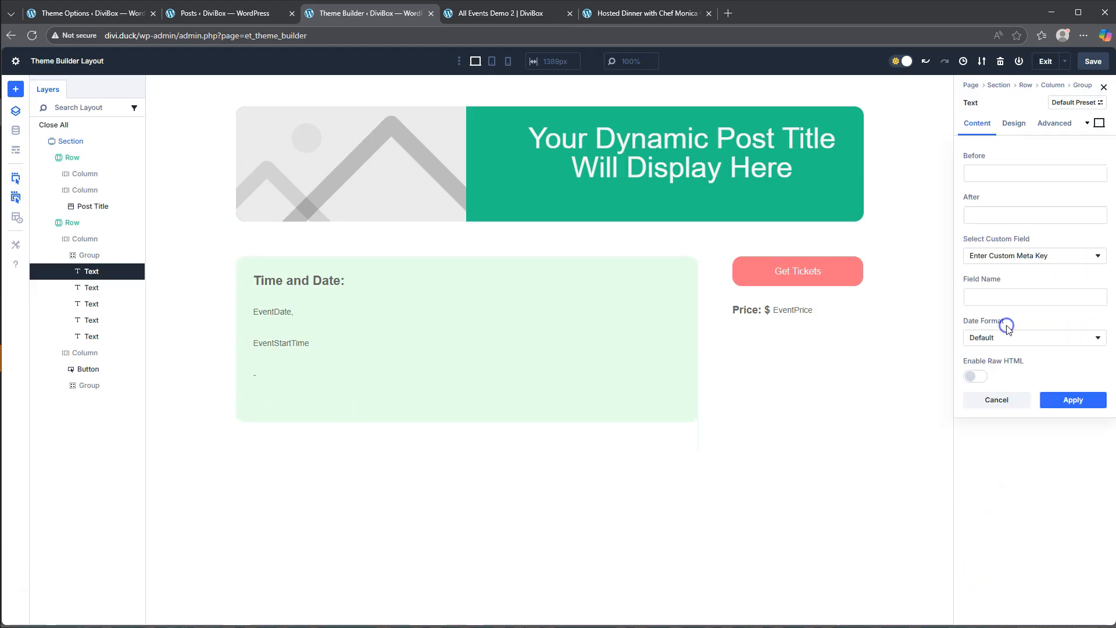
left_click(1031, 257)
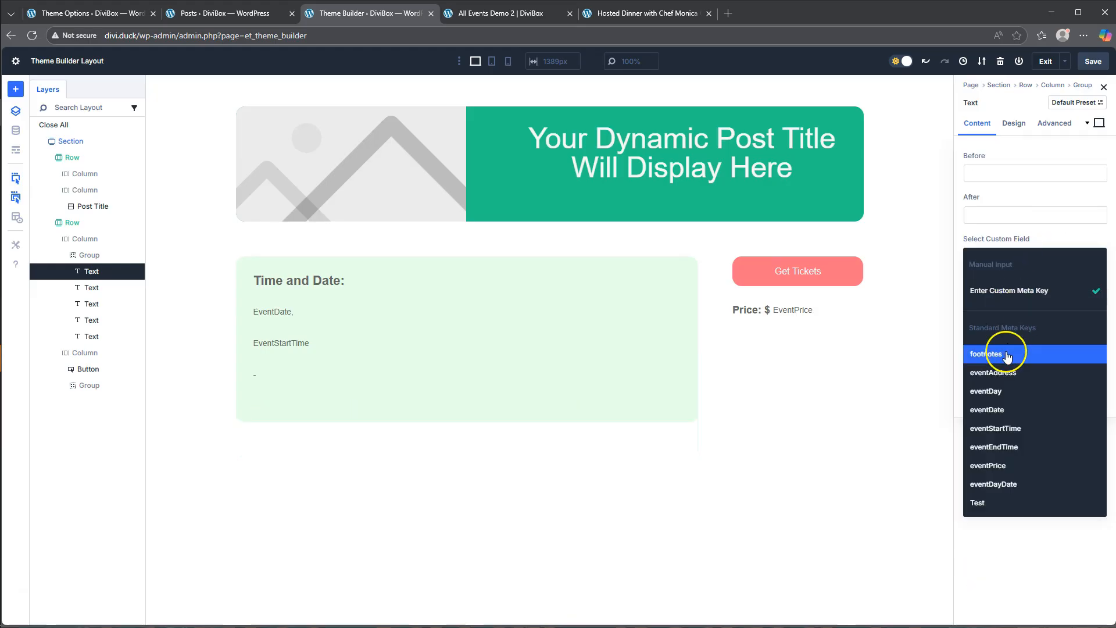
left_click(1008, 447)
left_click(1071, 357)
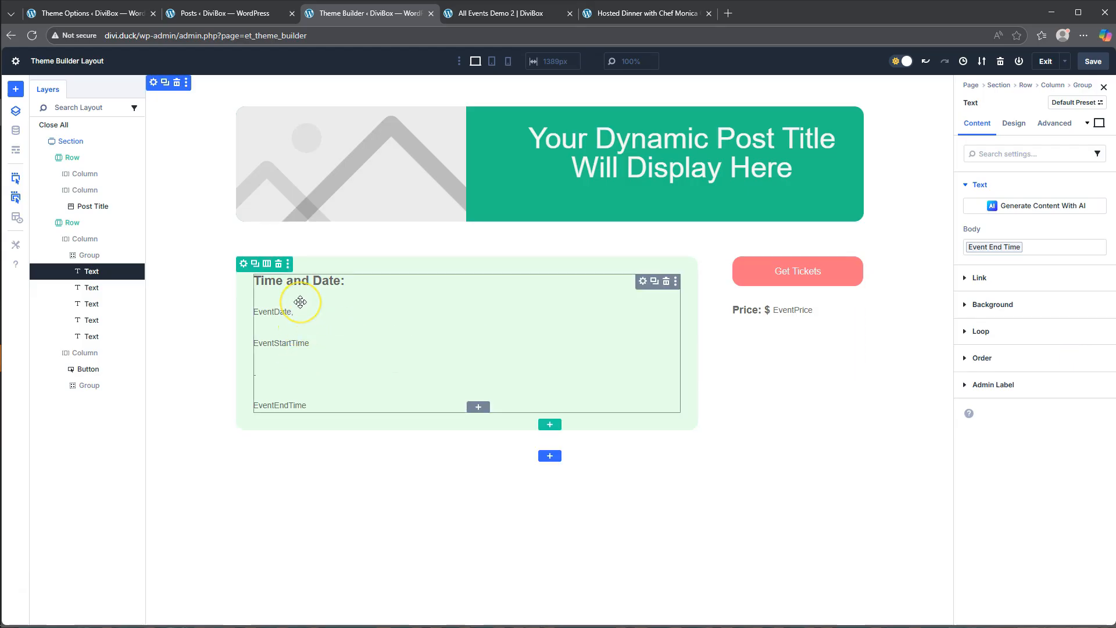
- Set the time and date group's layout direction to Row with a 5 px horizontal gap
left_click(643, 282)
left_click(1014, 123)
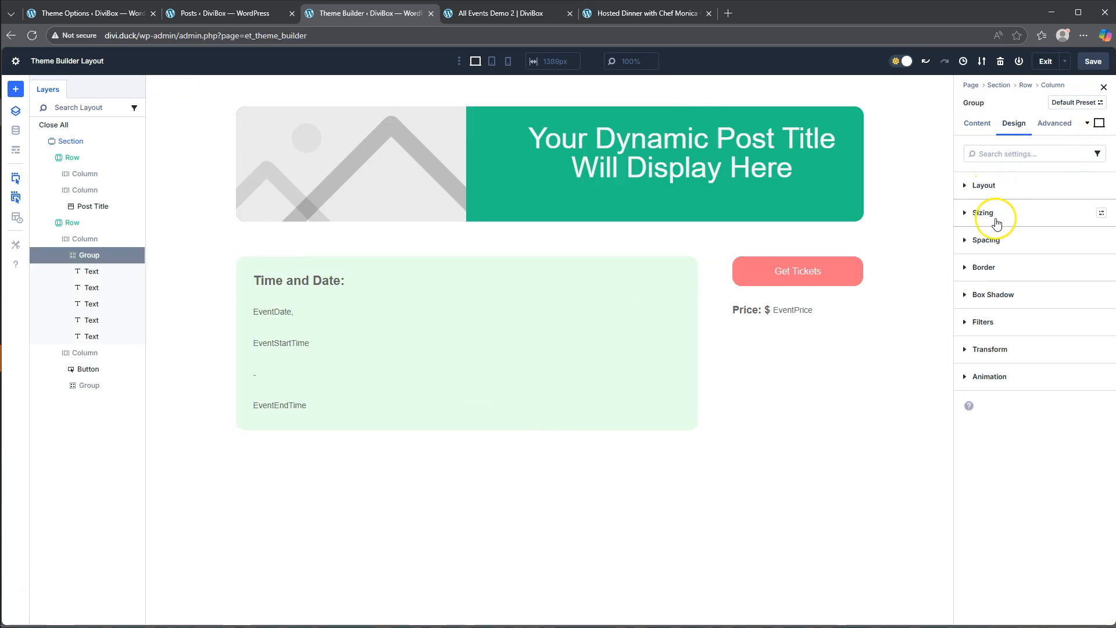
left_click(985, 185)
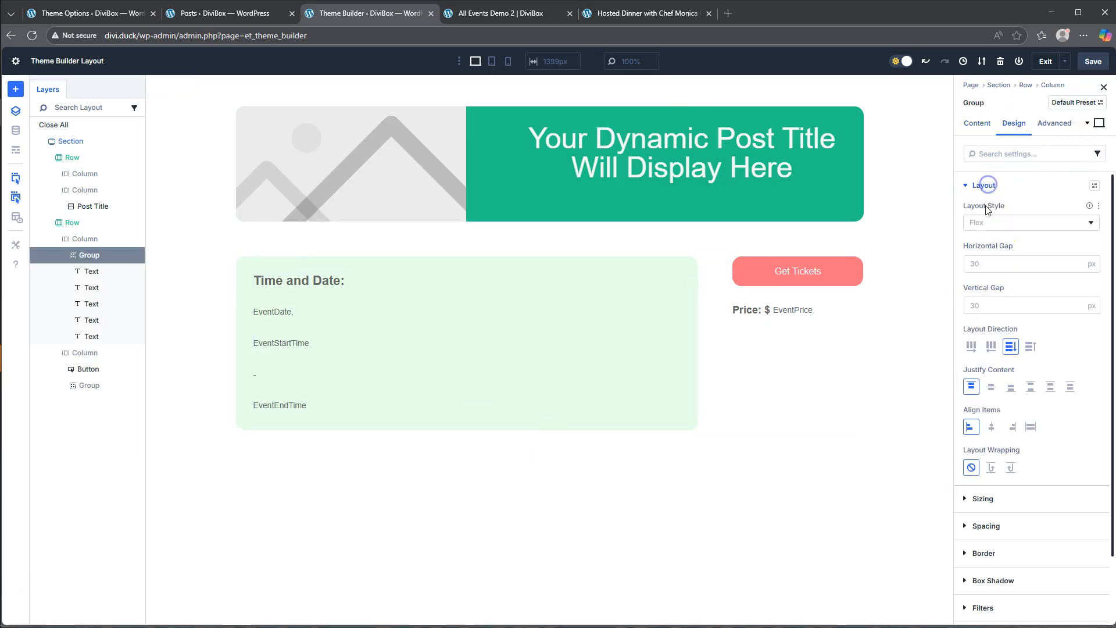
left_click(971, 346)
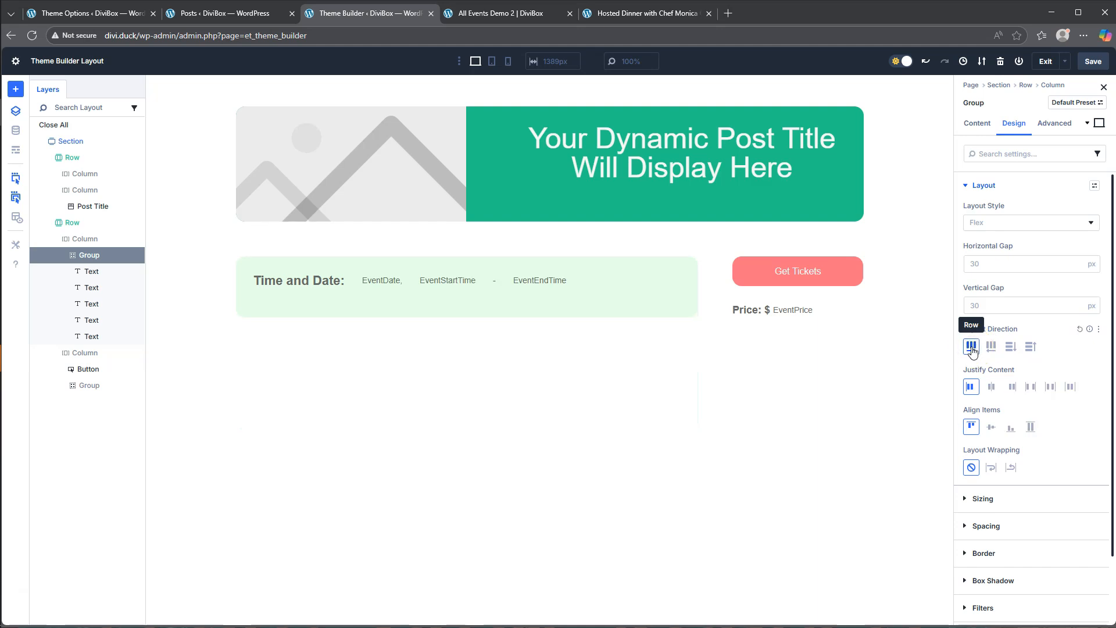
left_click(977, 263)
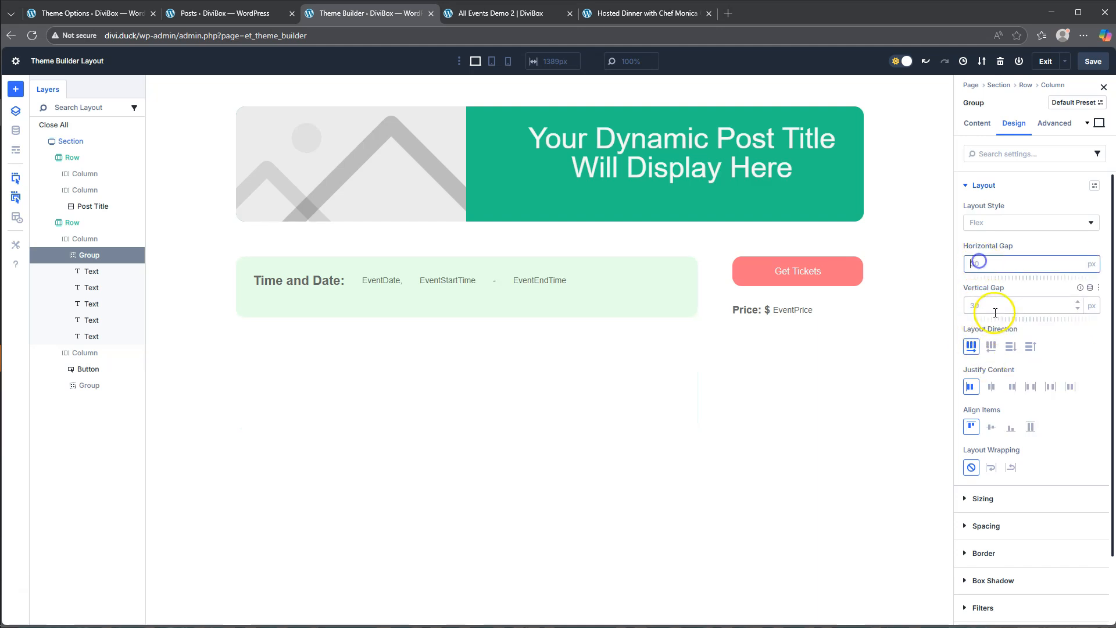
type("5")
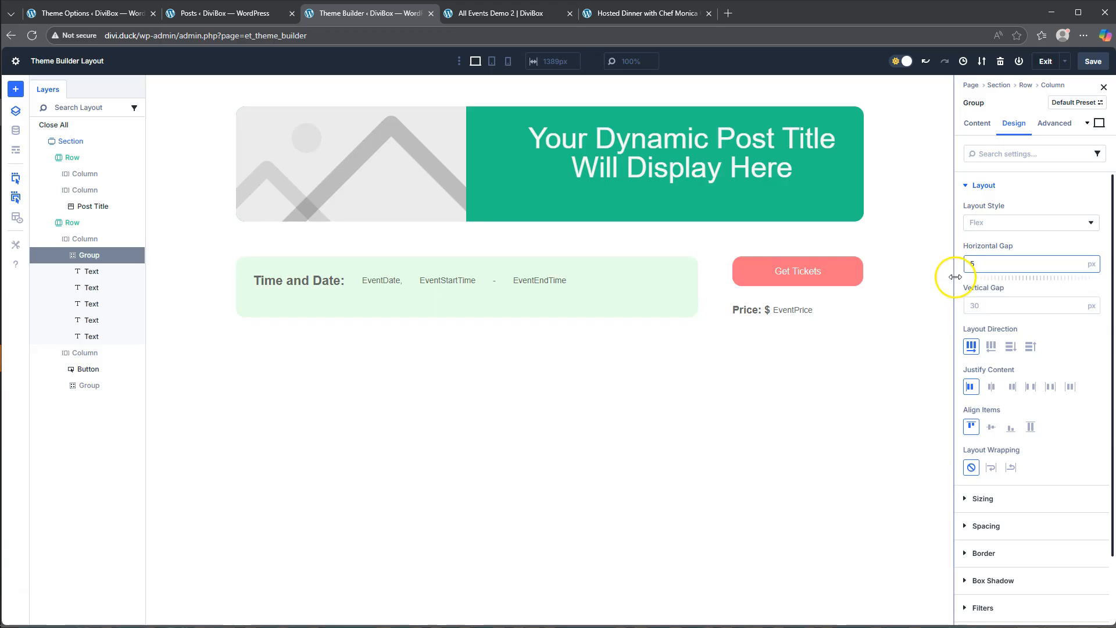
left_click(959, 279)
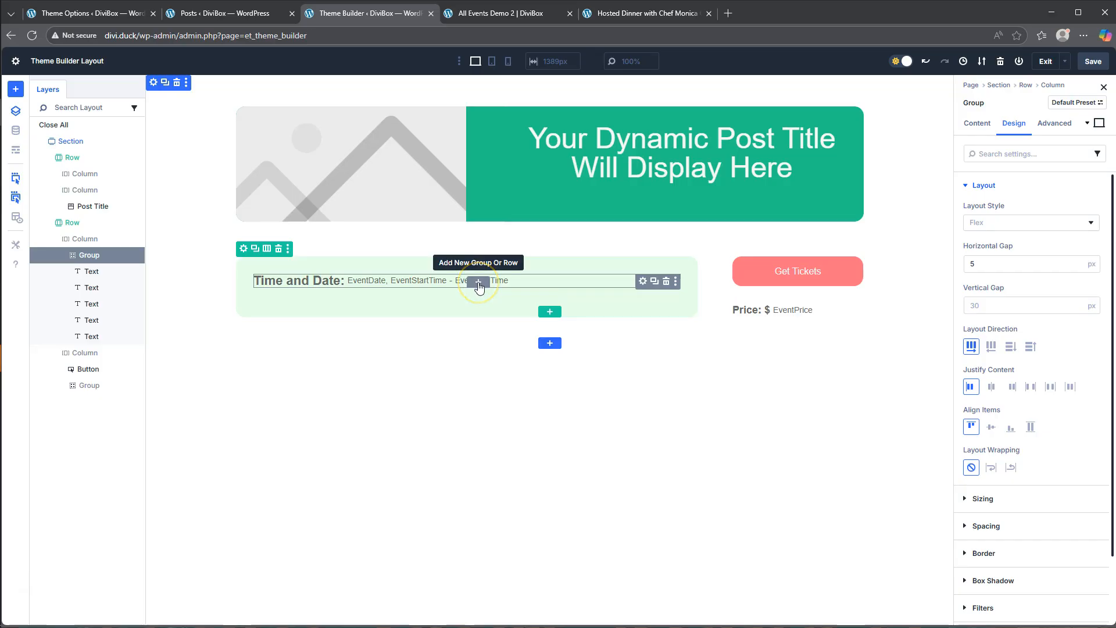
- Add a Text module below the time and date group in the light green column
left_click(479, 283)
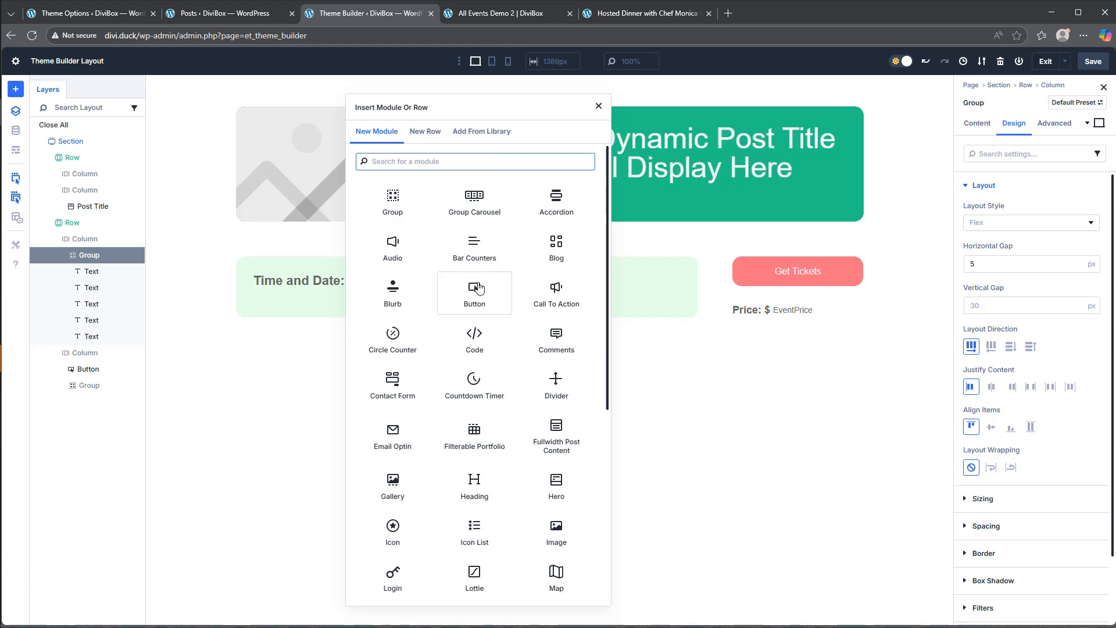
scroll(465, 551, "down", 2)
scroll(465, 552, "down", 4)
left_click(475, 532)
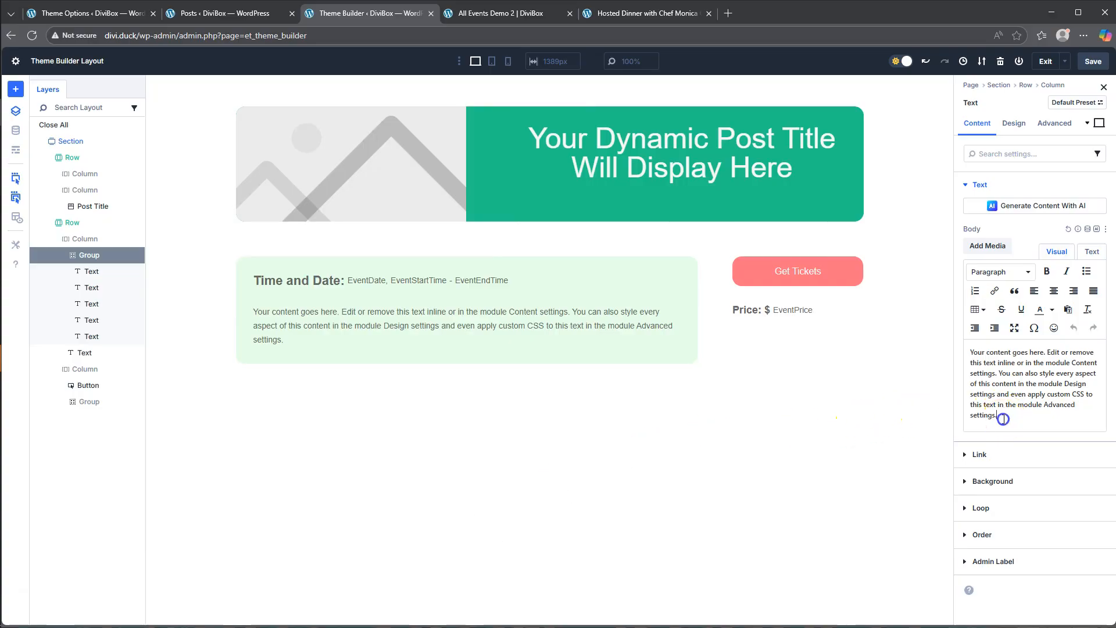
- Replace the new Text module's placeholder body with "Location" and style its text Bold at 22 px
left_click_drag(1003, 419, 920, 320)
type("Location")
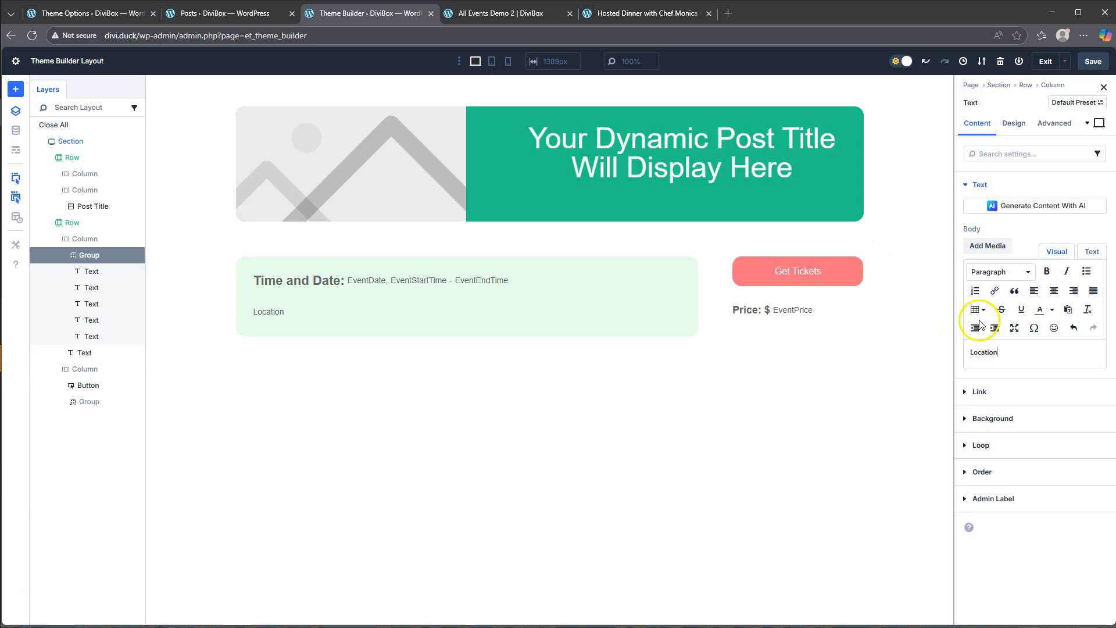
left_click(1014, 123)
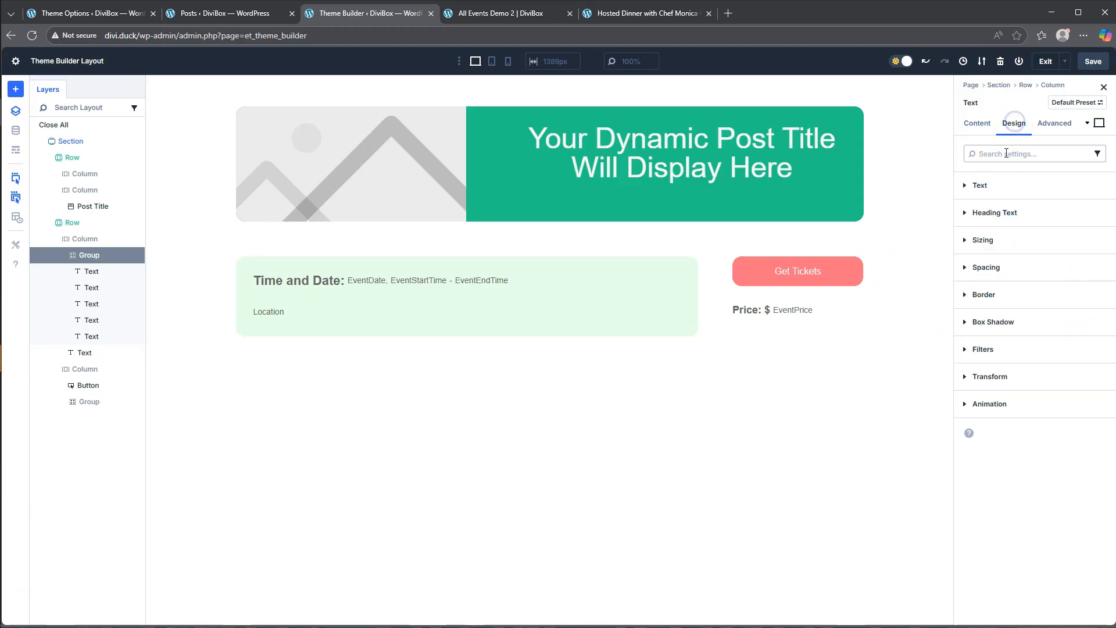
left_click(997, 185)
left_click(1011, 287)
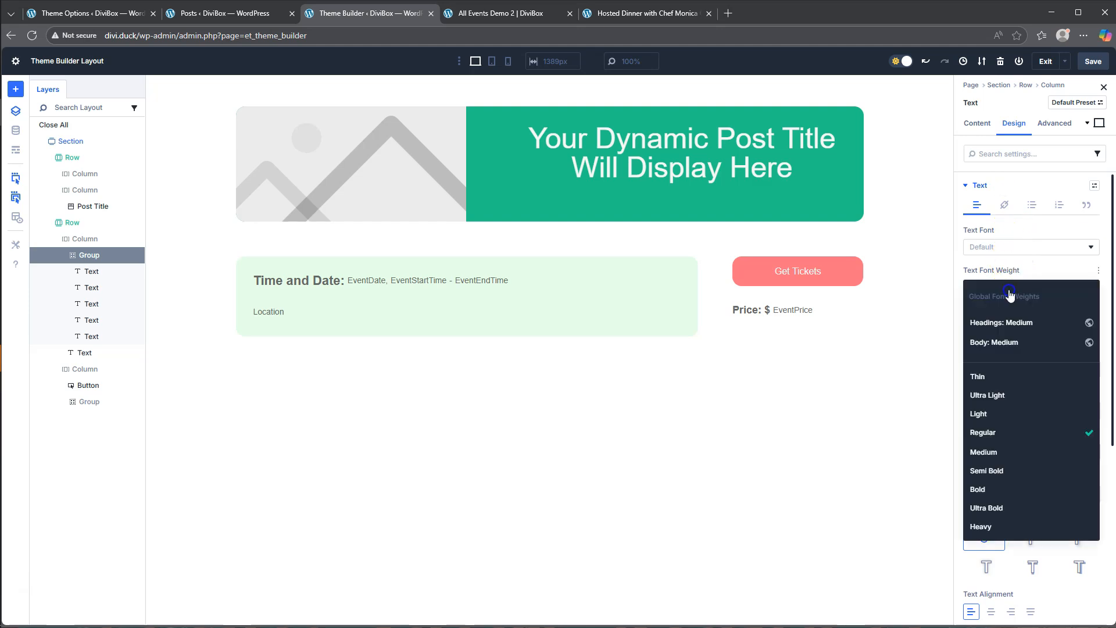
left_click(1000, 490)
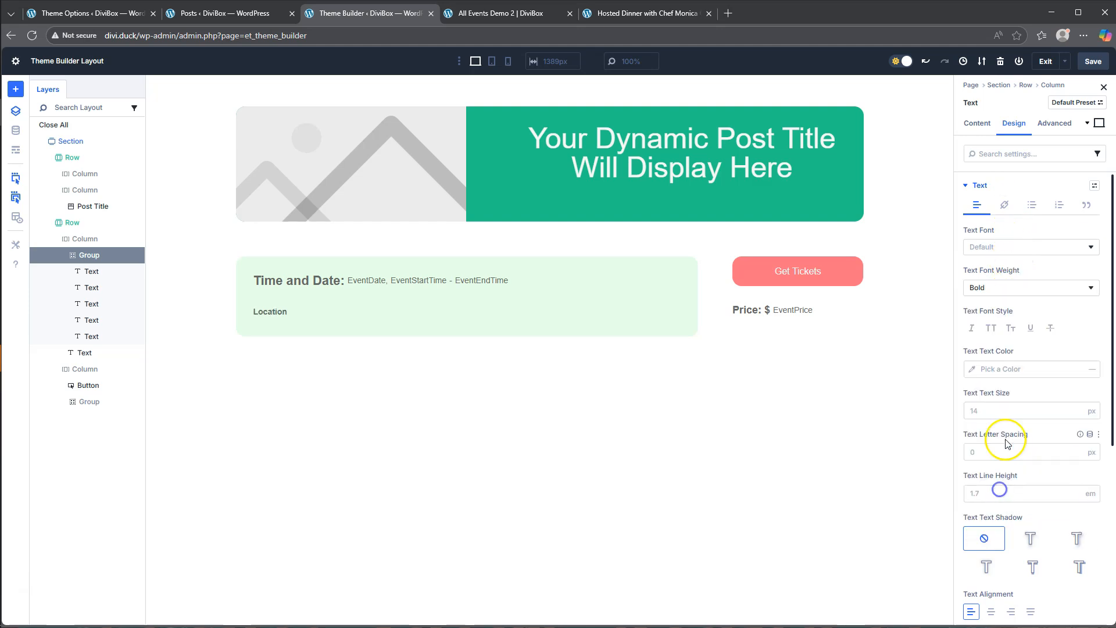
left_click(983, 414)
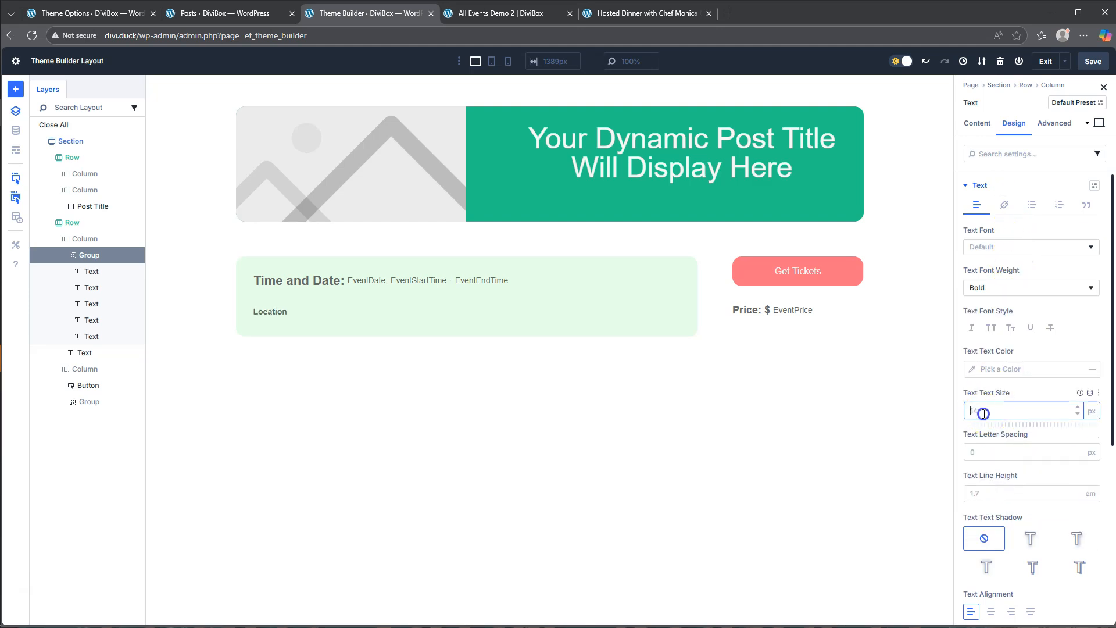
left_click(960, 432)
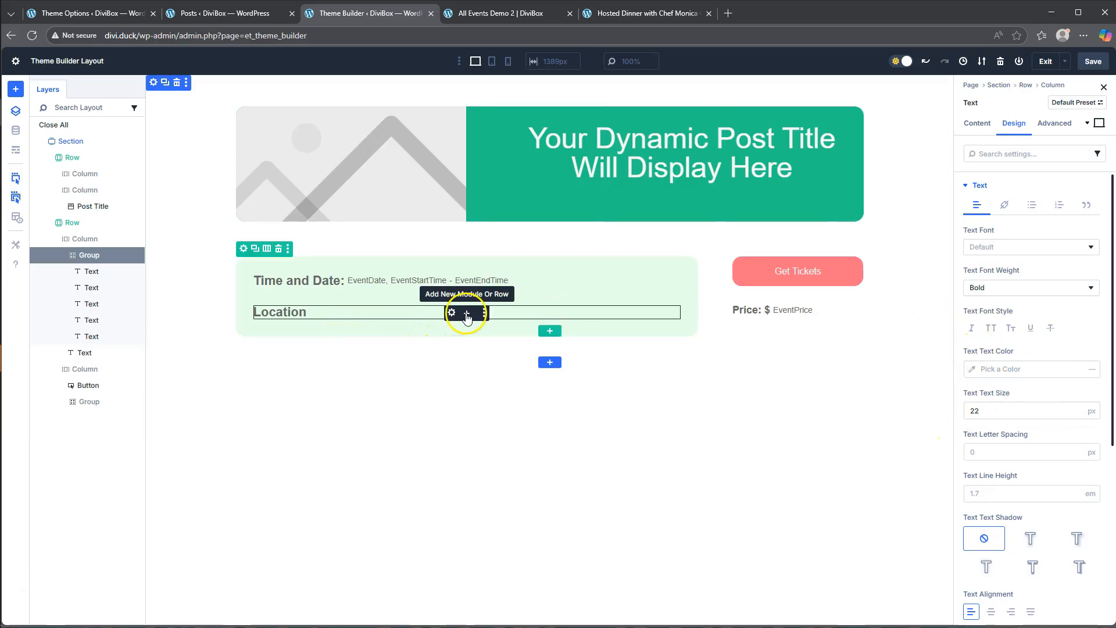
- Add a Text module below the Location label and fill it with the eventAddress custom field
left_click(467, 314)
scroll(464, 349, "down", 5)
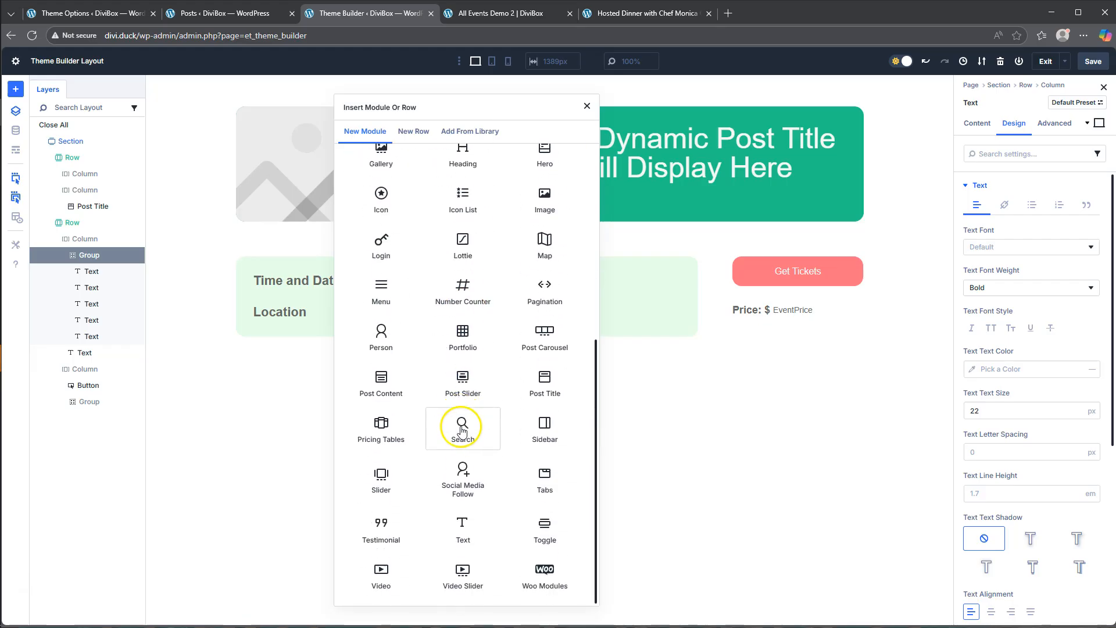
left_click(463, 530)
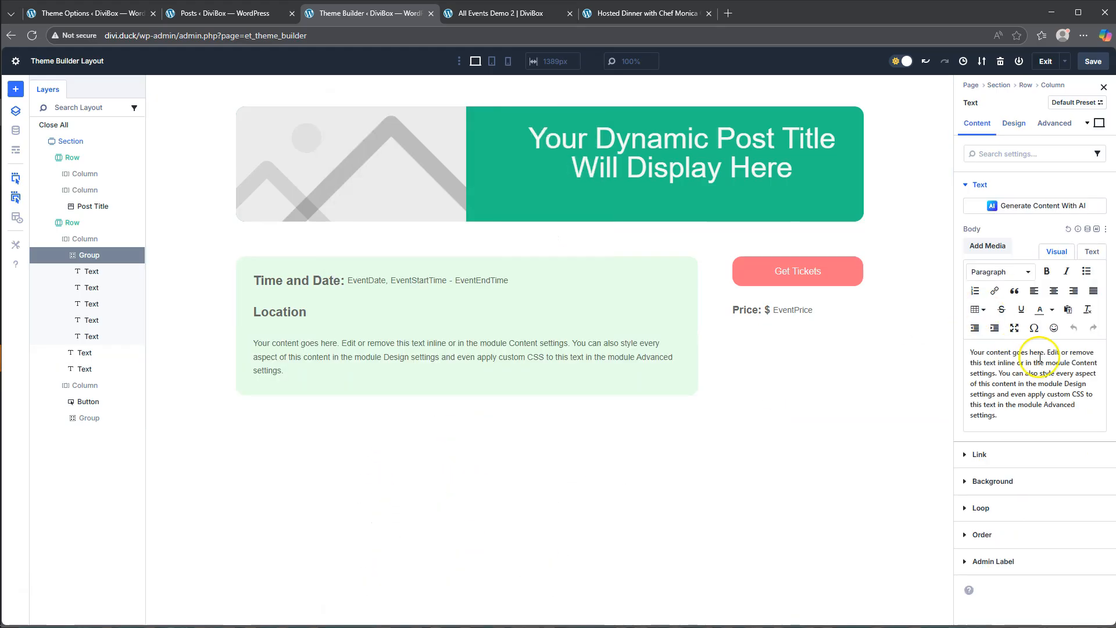
left_click(1087, 230)
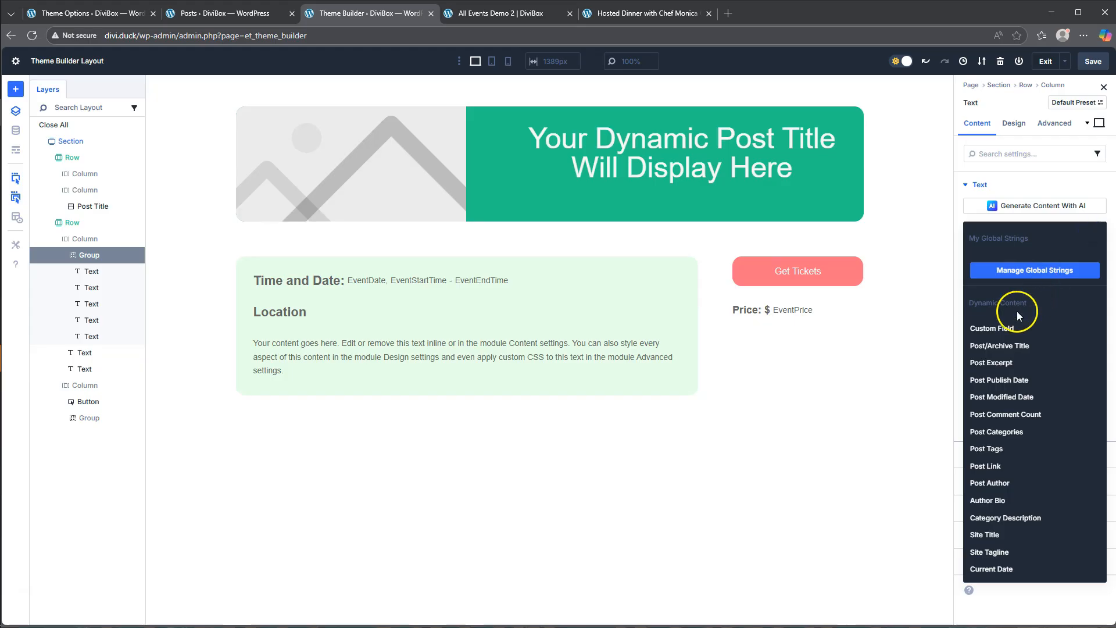
left_click(994, 328)
left_click(1024, 256)
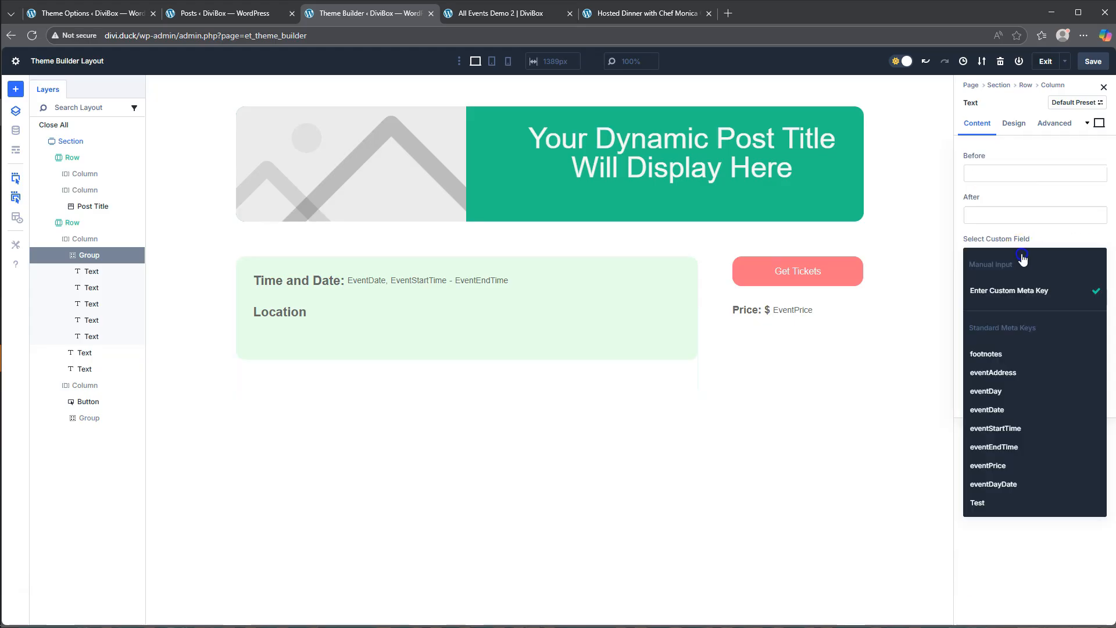
left_click(997, 374)
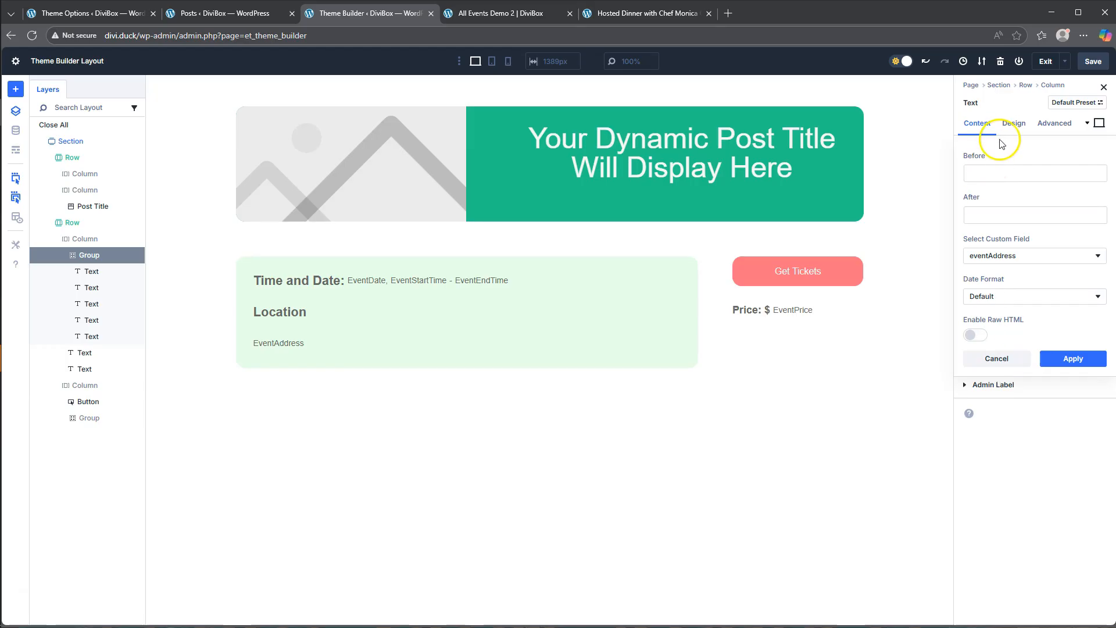
- Set the event address module's top margin to -20 px
left_click(1013, 125)
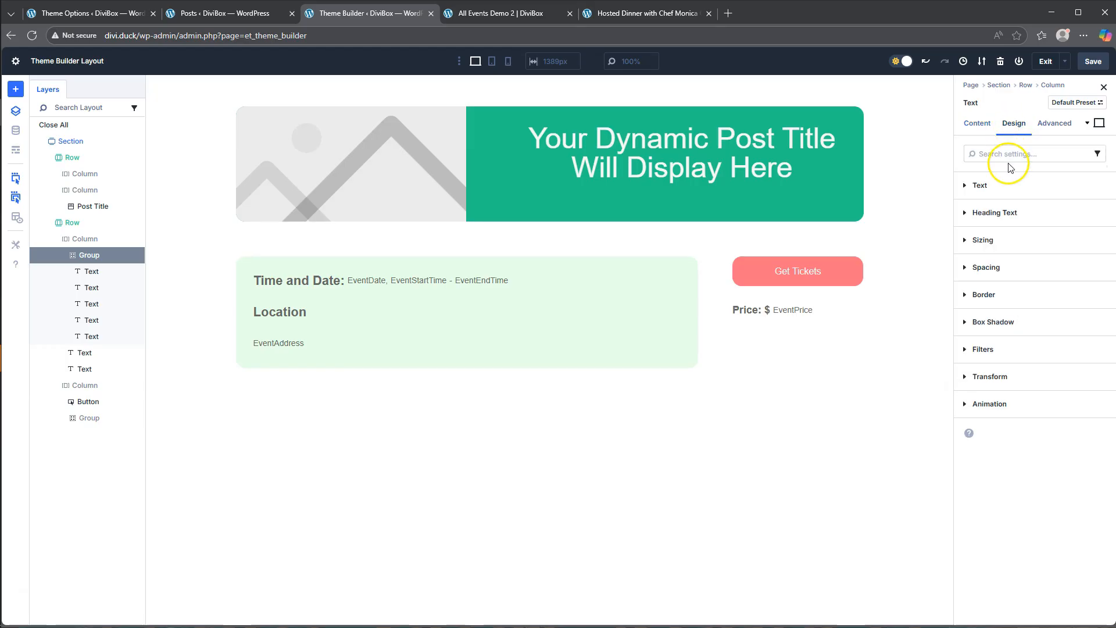
left_click(986, 267)
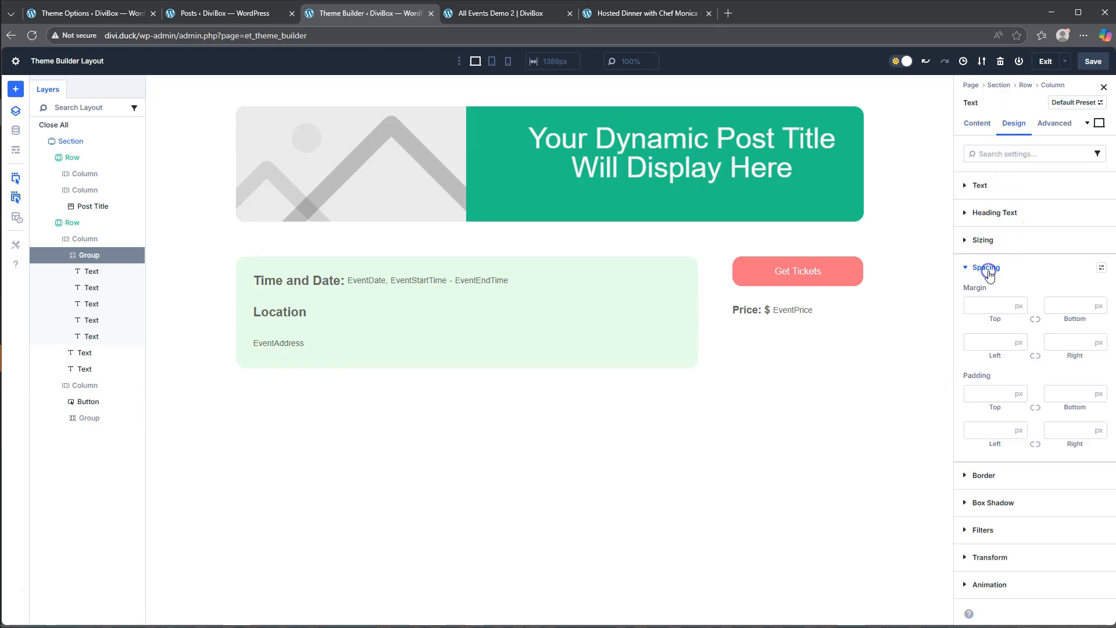
left_click(993, 306)
left_click(1004, 284)
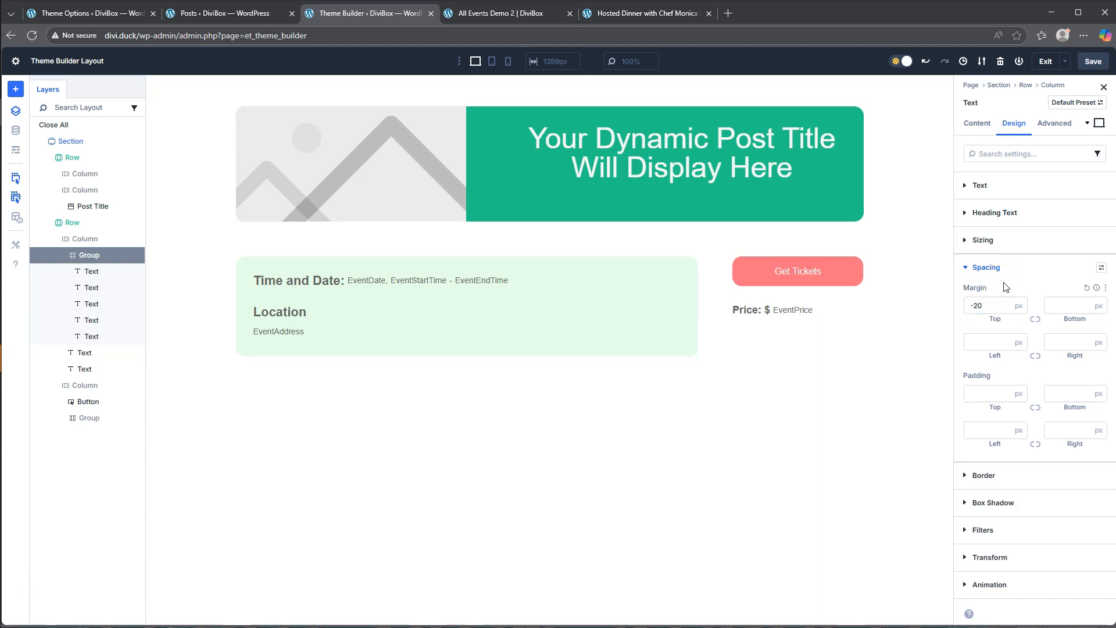
- Check the section layout on the existing hosted dinner page and on All Events Demo 2, and return to the Theme Builder layout
left_click(629, 15)
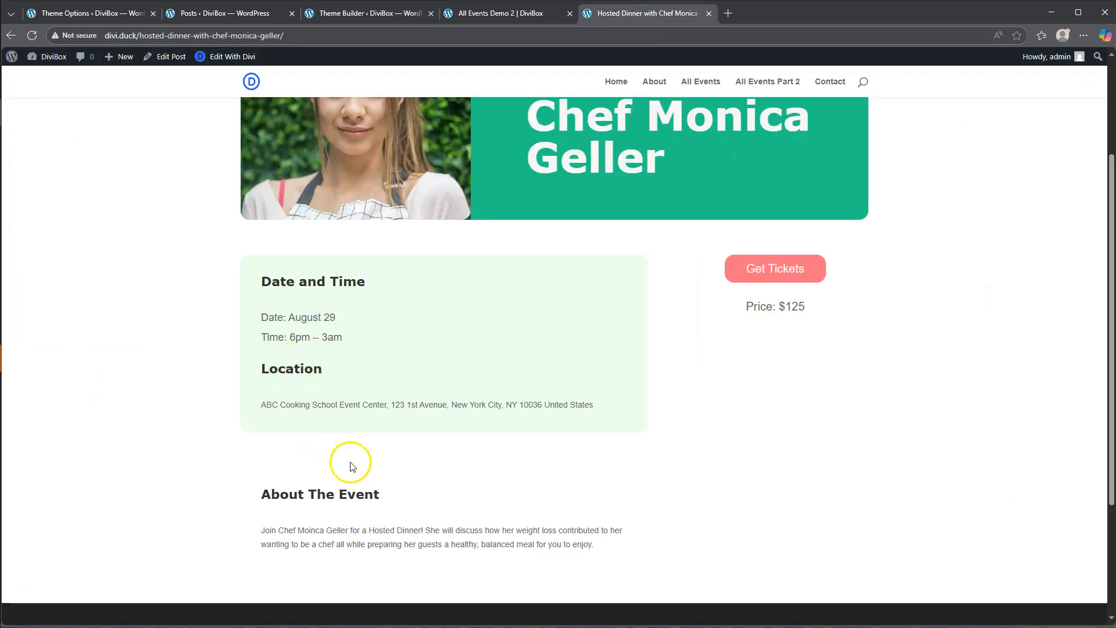
left_click(495, 13)
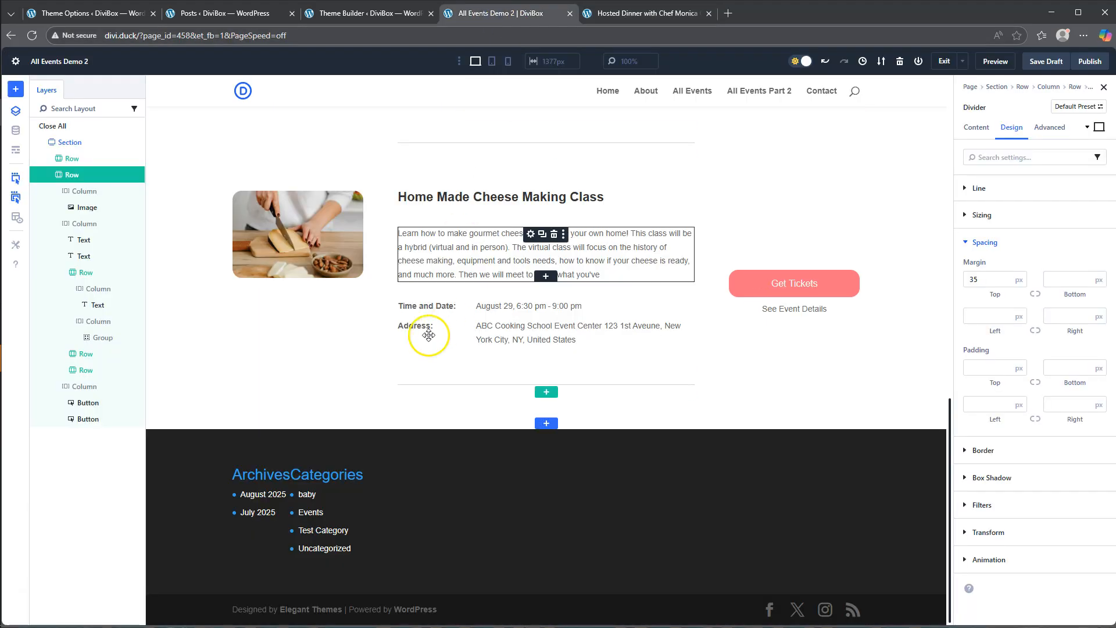
left_click(357, 13)
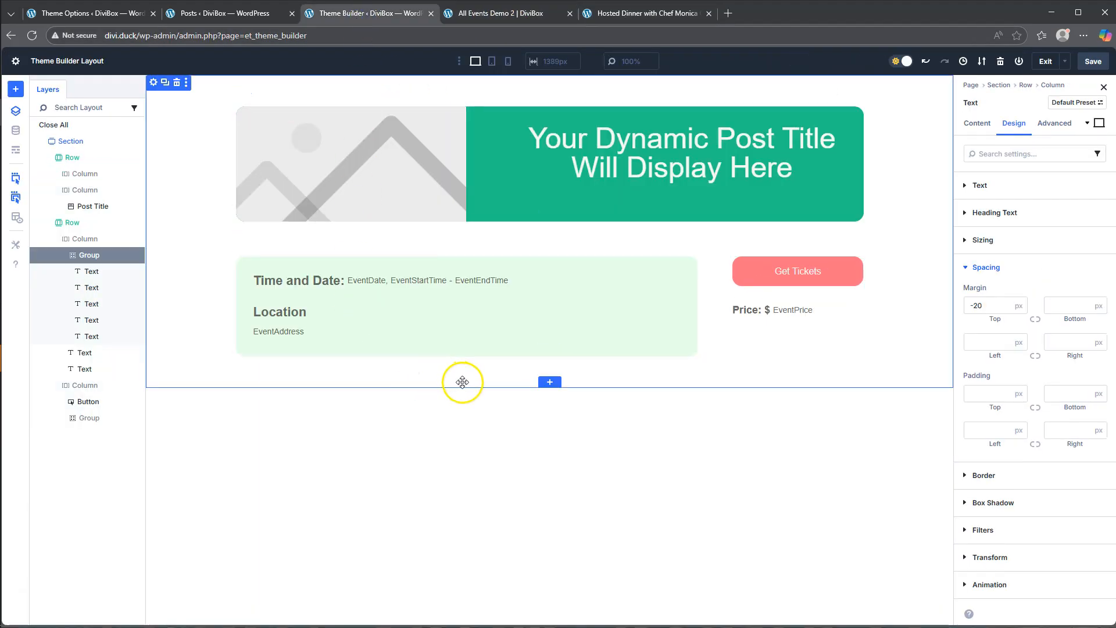
- Insert a two-column row with a wider first column below the event details row and add a Text module to its first column
left_click(544, 350)
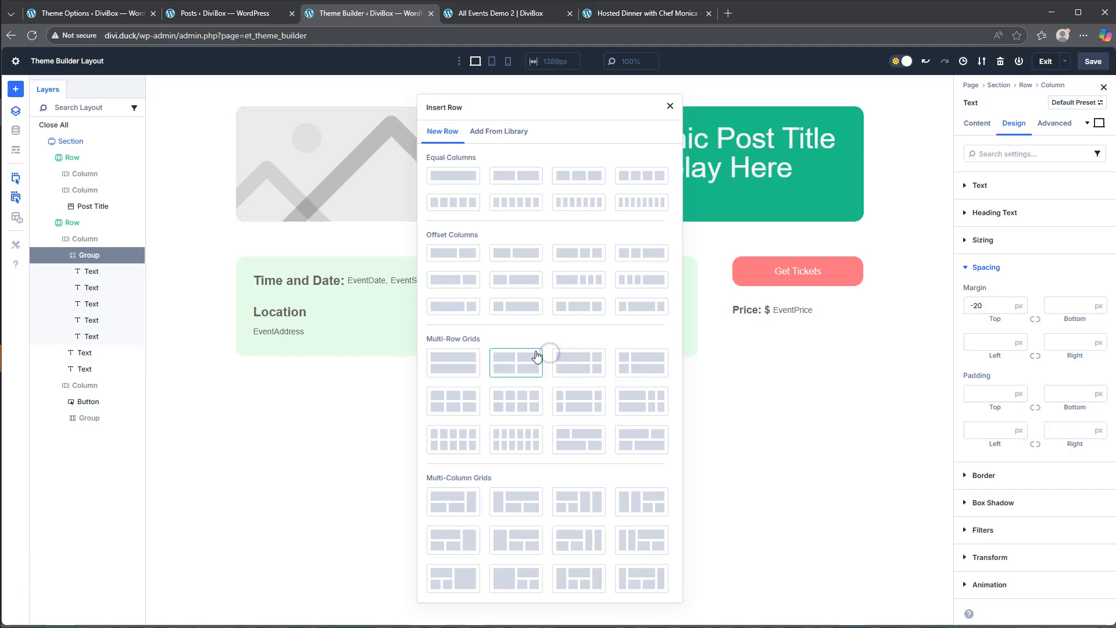
left_click(454, 176)
left_click(494, 181)
left_click(452, 311)
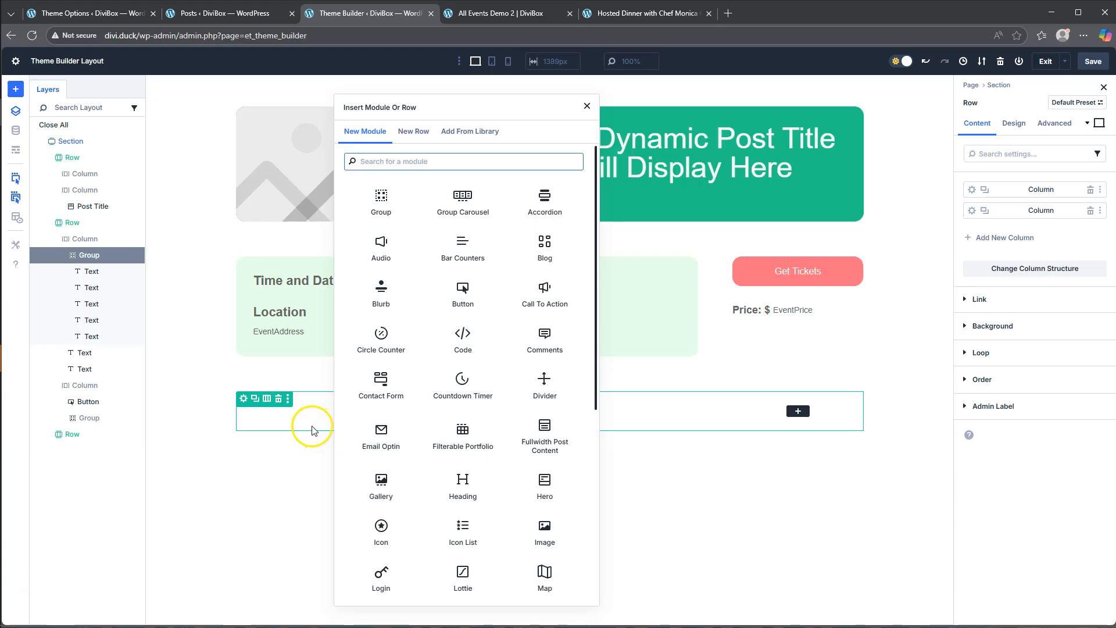
left_click(465, 530)
scroll(464, 531, "down", 5)
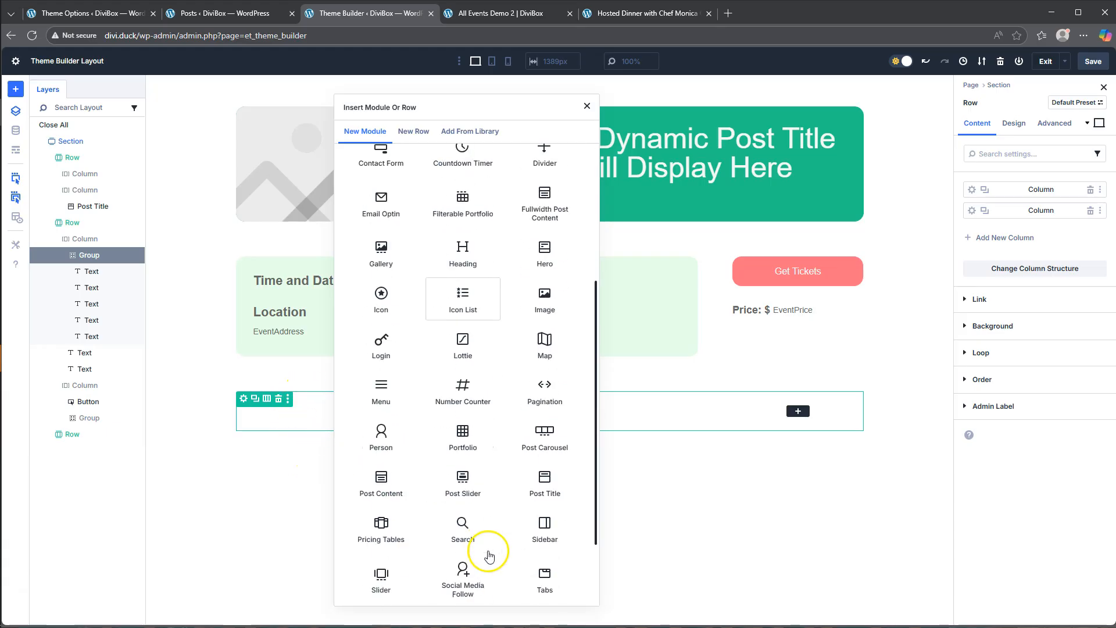
left_click(464, 531)
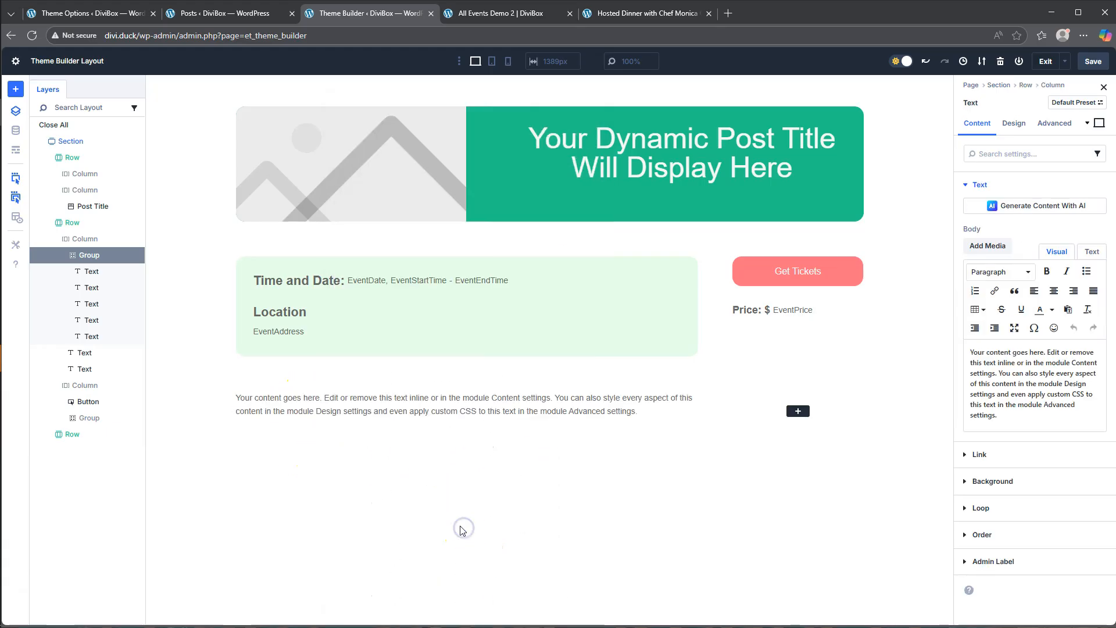
- Copy the "About The Event" heading from the existing hosted dinner page and replace the new Text module's placeholder body with it
left_click(640, 13)
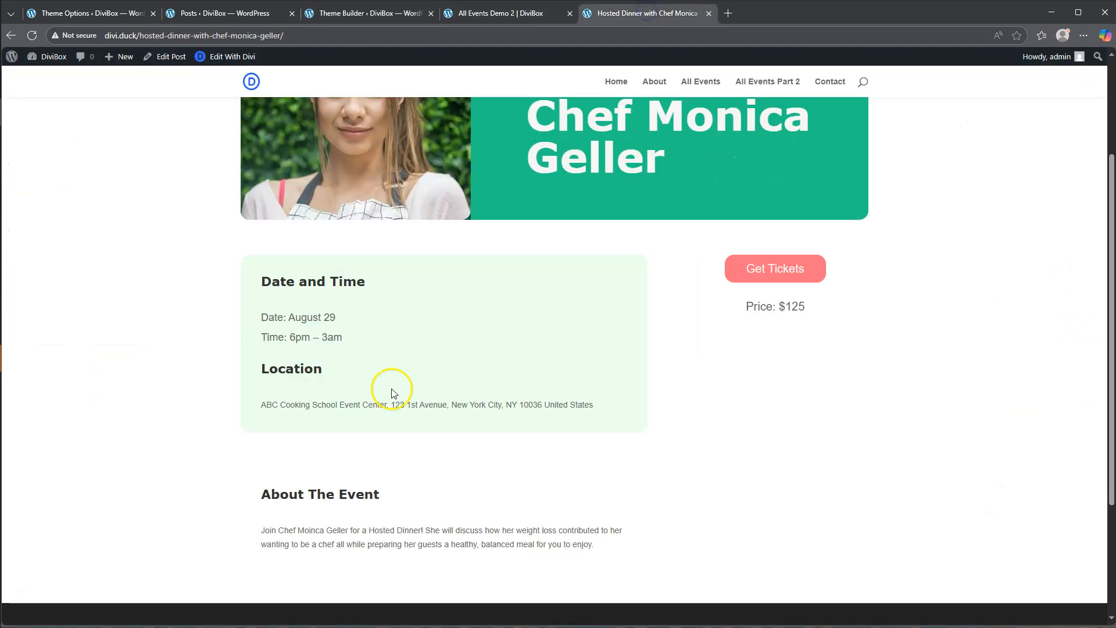
left_click_drag(261, 494, 390, 502)
key("ctrl+c")
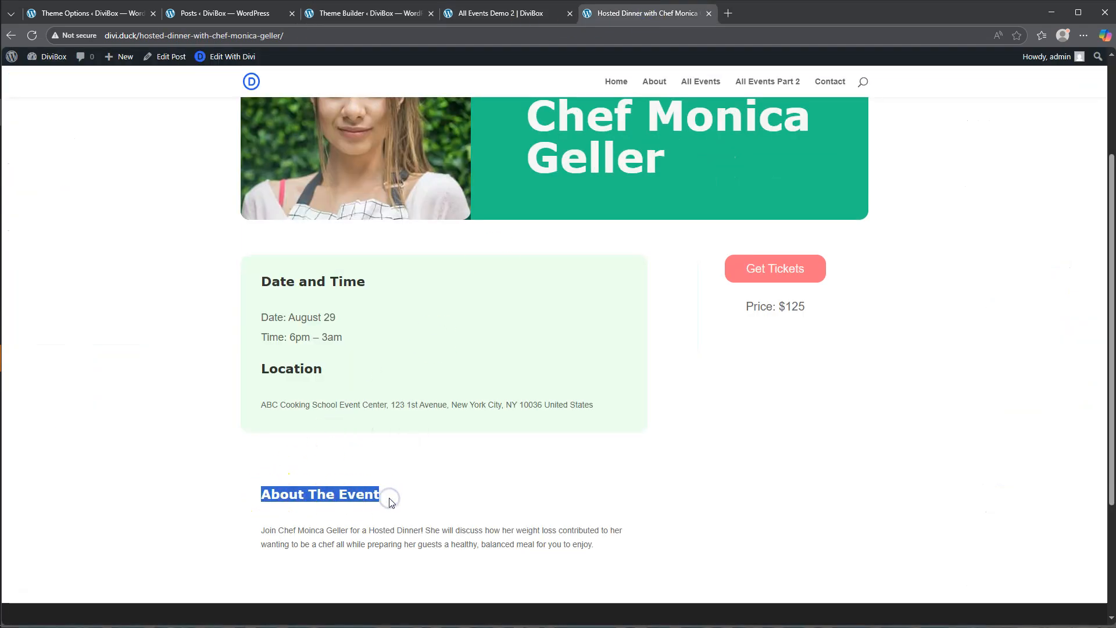
left_click(352, 13)
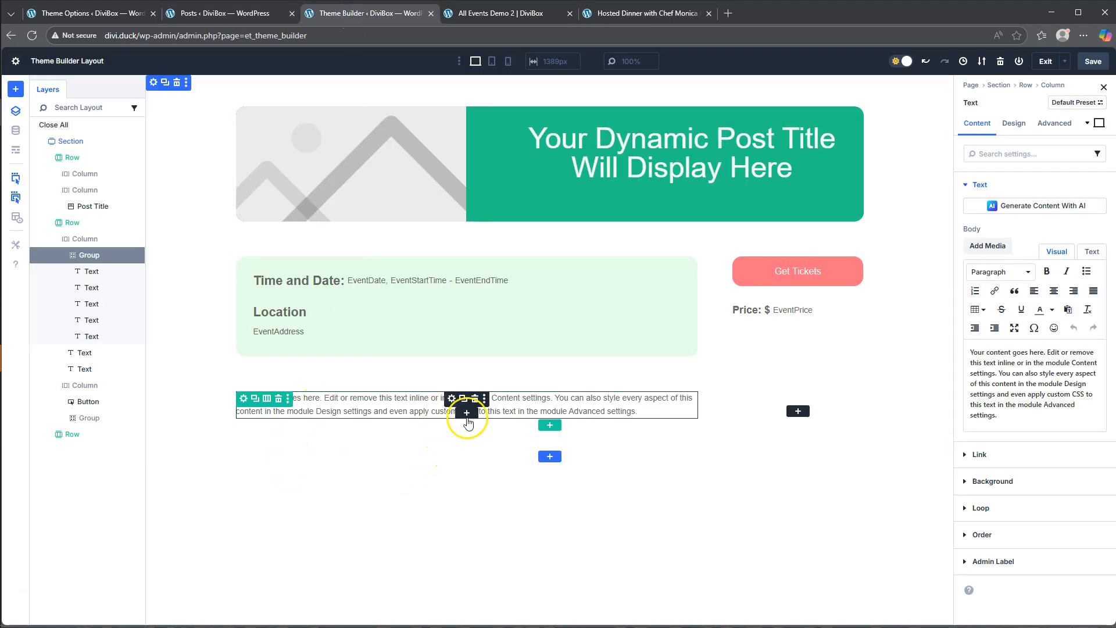
left_click(1006, 416)
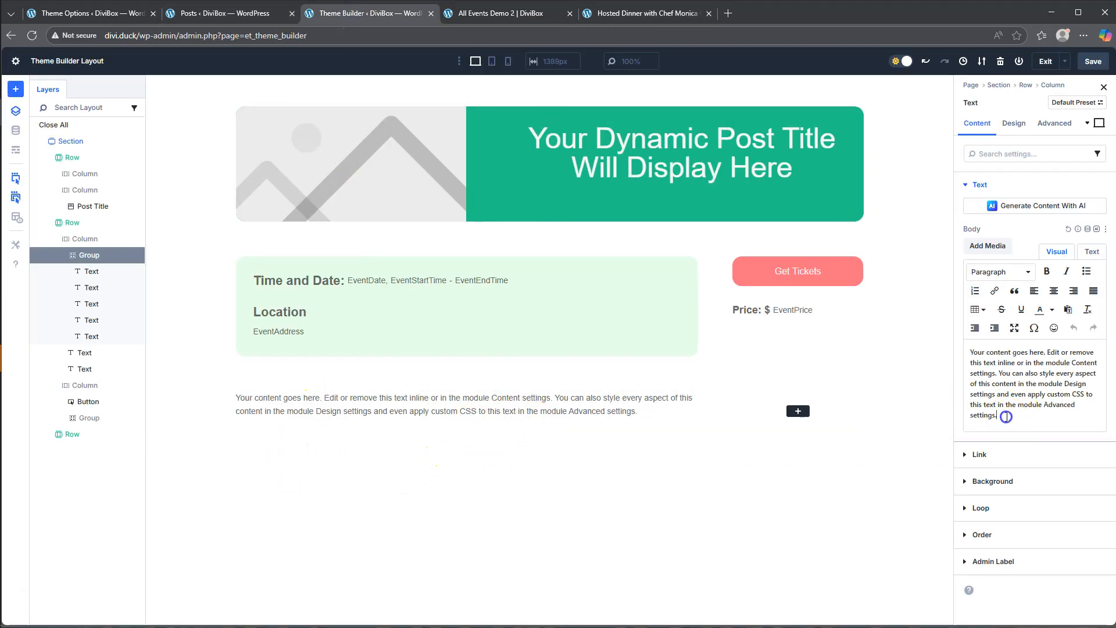
key("ctrl+a")
key("ctrl+v")
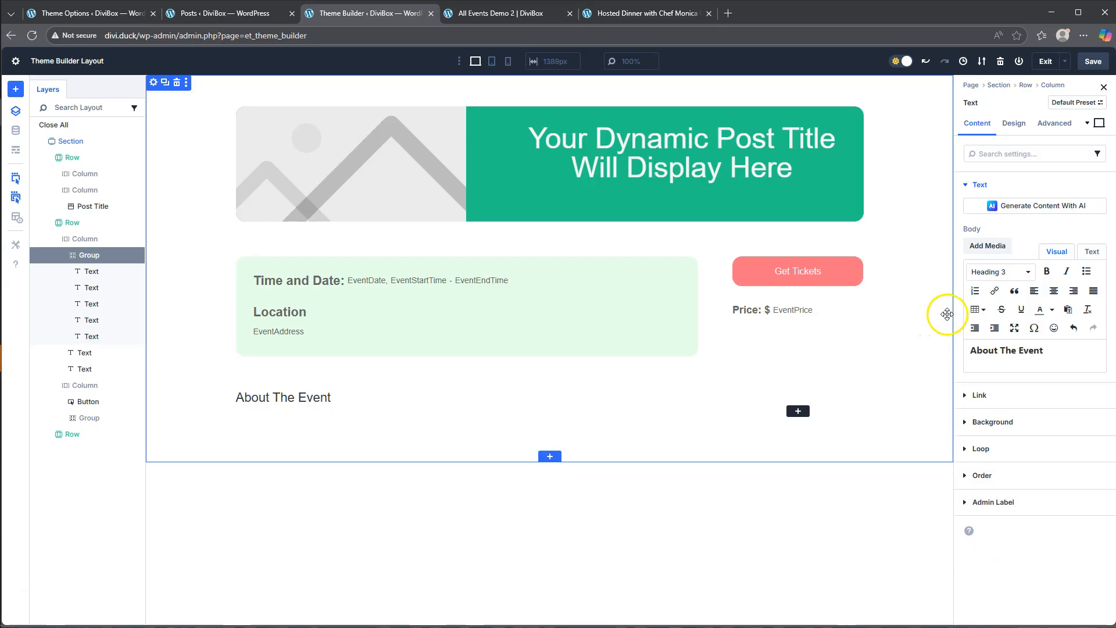
- Set the About The Event module's H3 heading font weight to Bold
left_click(1021, 125)
left_click(996, 213)
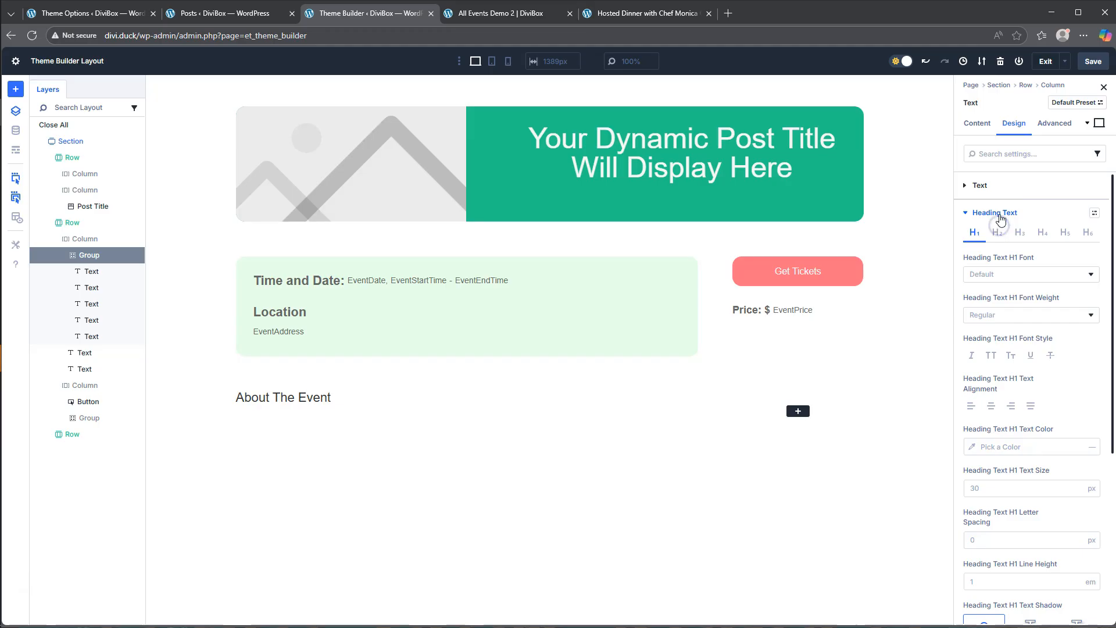
left_click(1020, 232)
left_click(1010, 319)
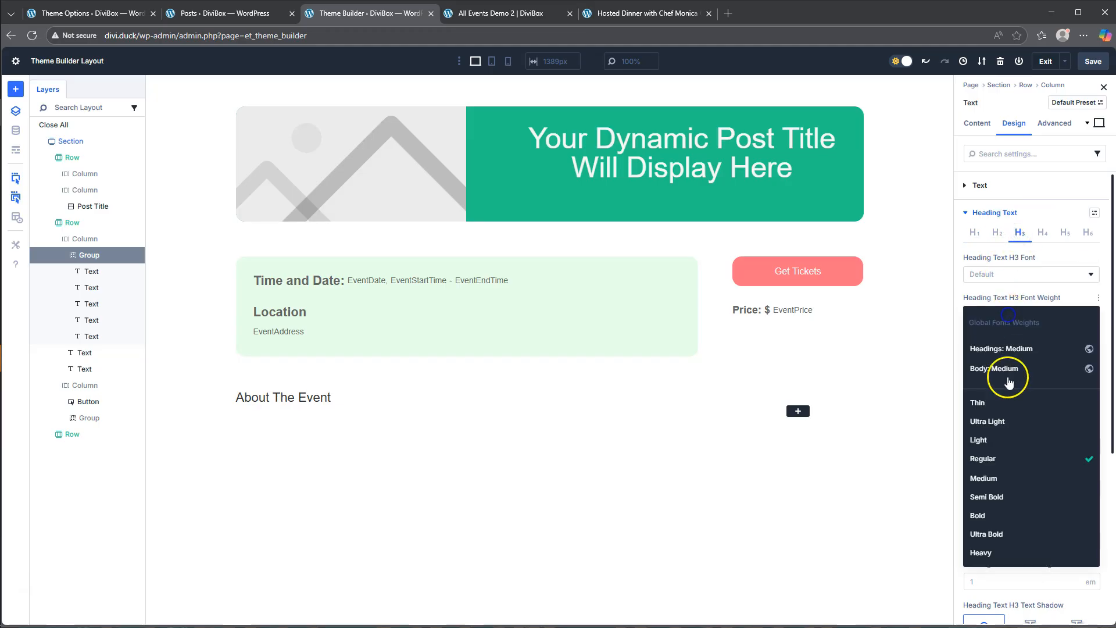
left_click(1002, 516)
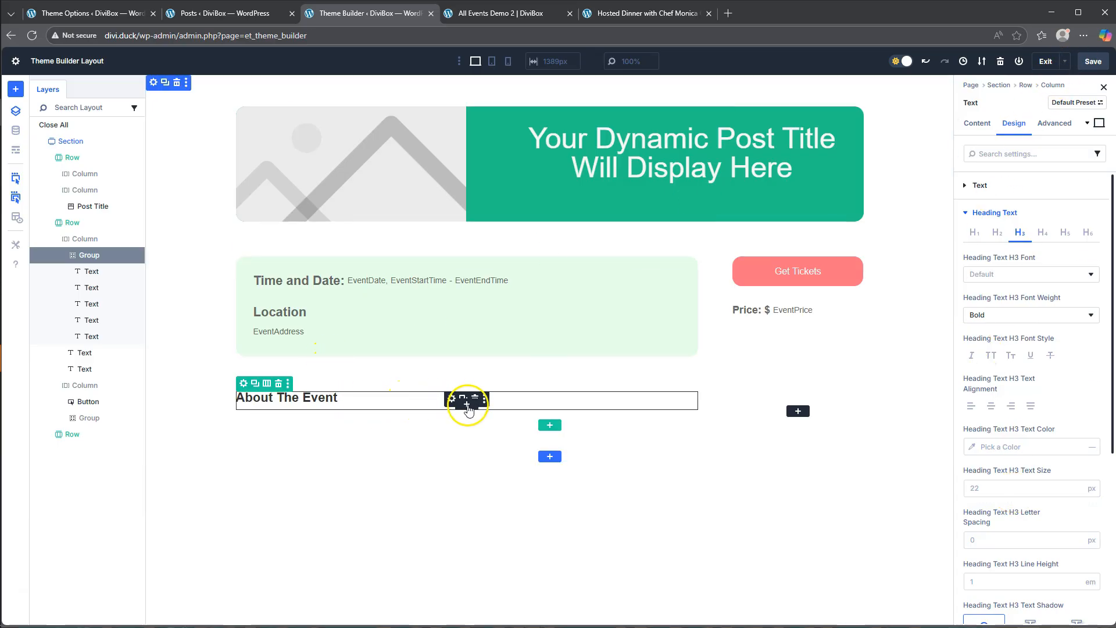
left_click(468, 405)
scroll(470, 500, "down", 5)
scroll(470, 500, "down", 2)
left_click(463, 464)
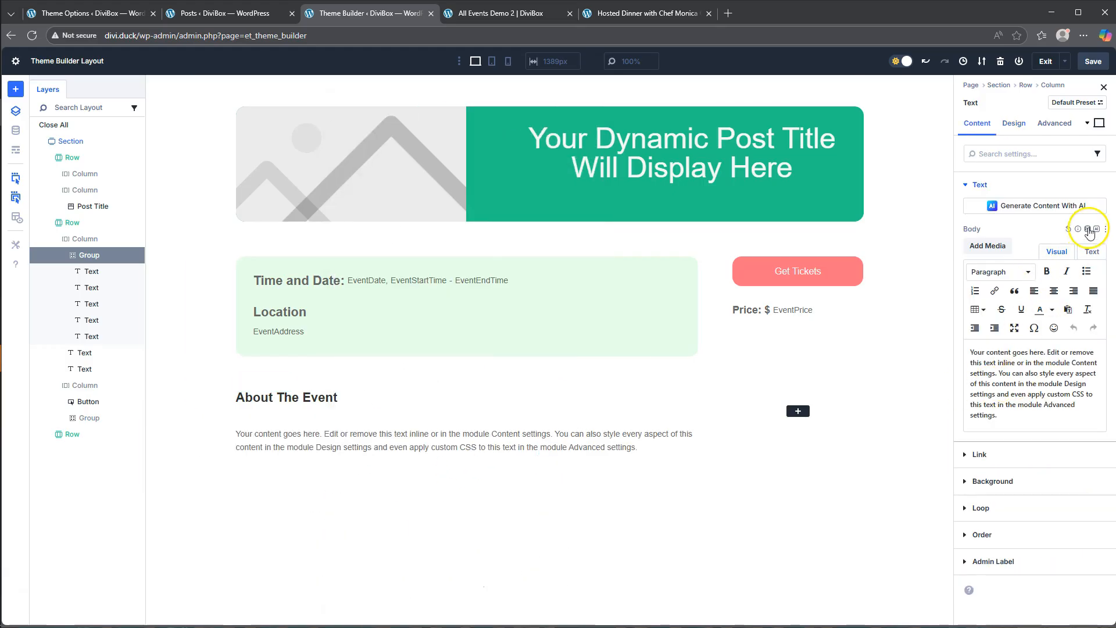
left_click(1089, 230)
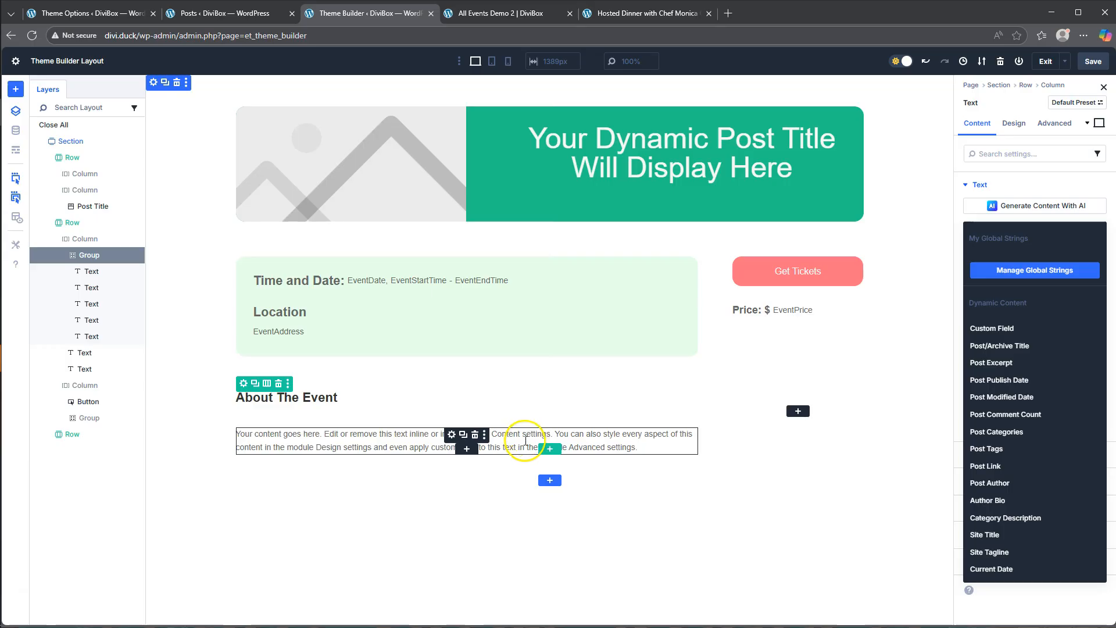
left_click(475, 436)
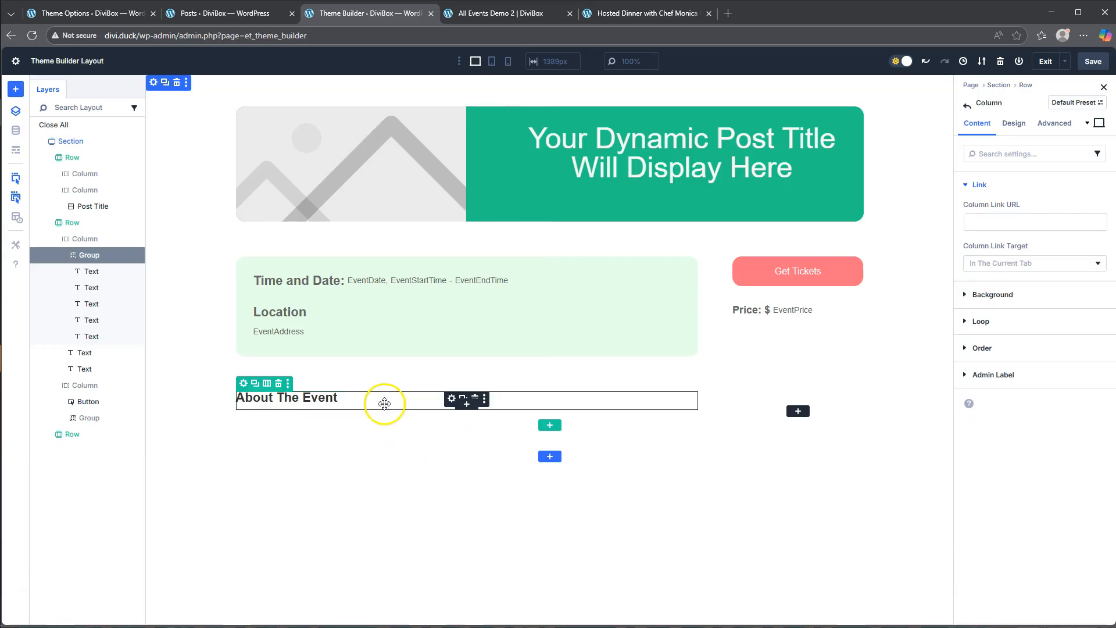
- Add a Post Content module below the About The Event heading
left_click(467, 405)
scroll(463, 406, "down", 5)
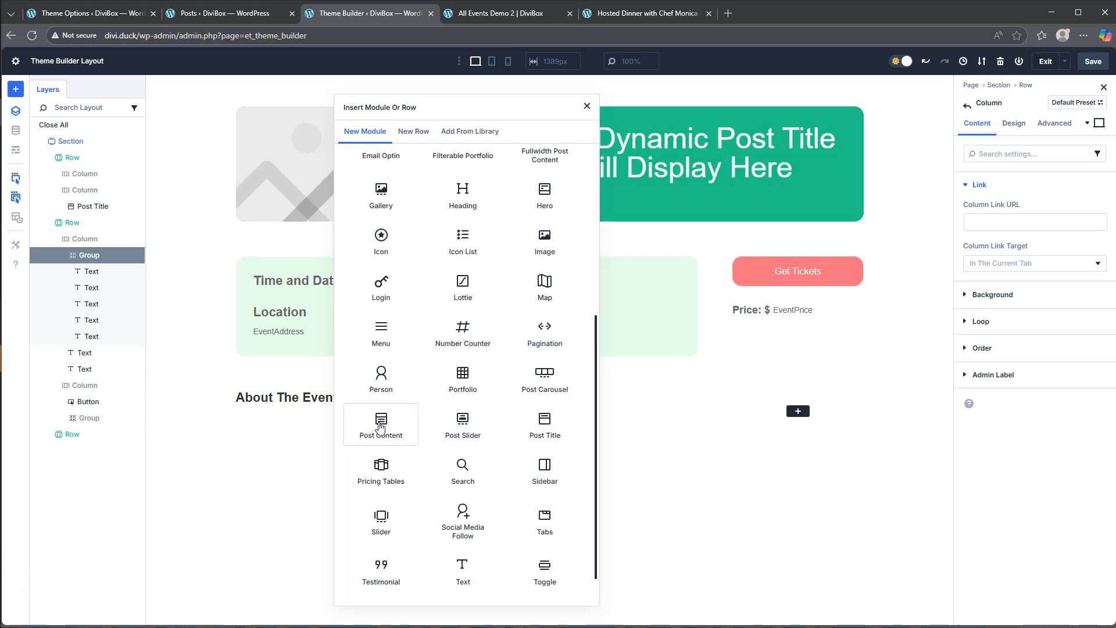
left_click(380, 425)
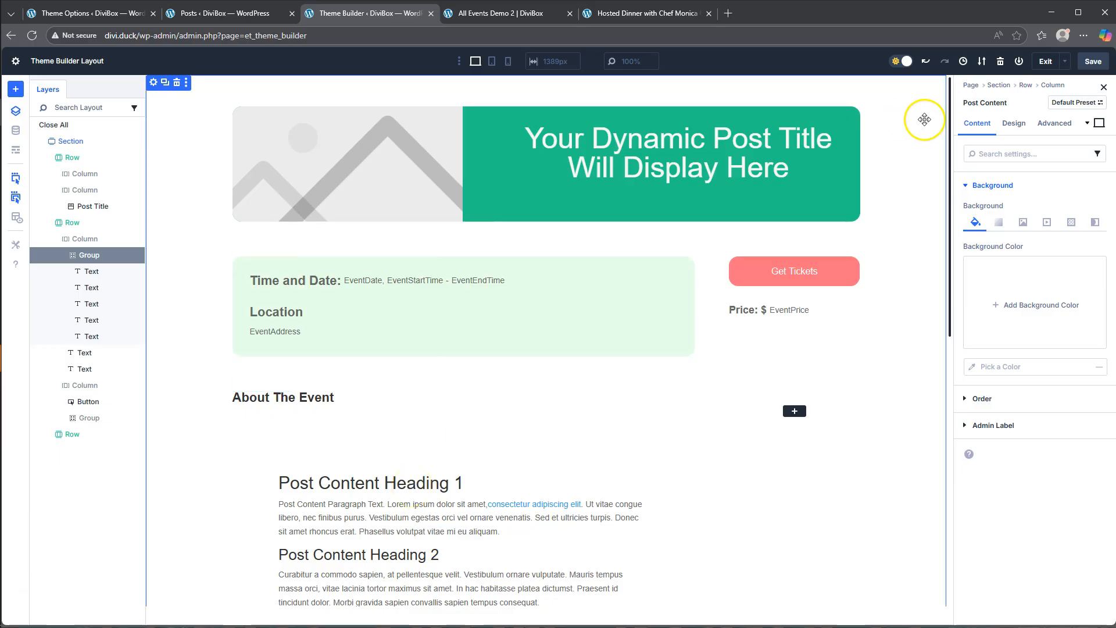
- Set the Post Content module's left margin to 0 px, then save the template layout and exit the builder
left_click(1015, 124)
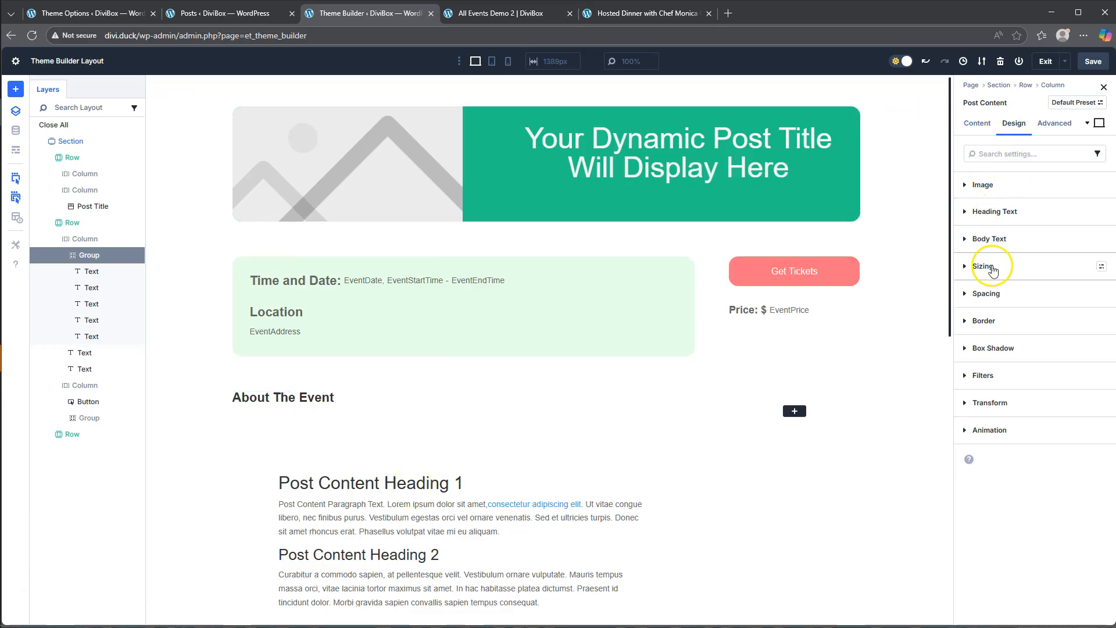
left_click(990, 294)
left_click(986, 370)
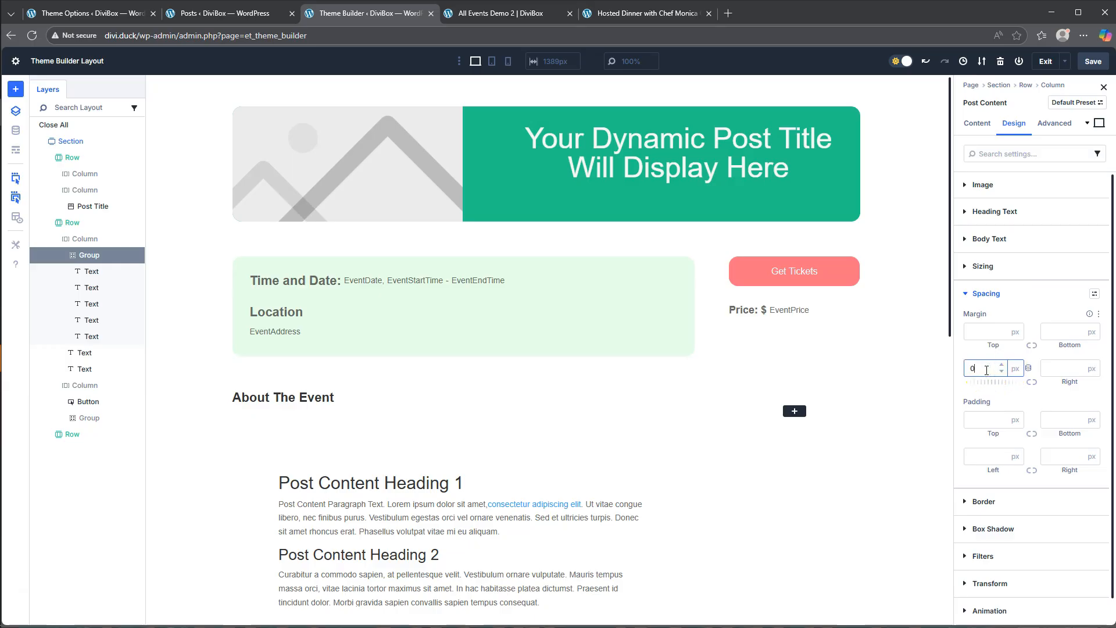
type("0")
left_click(967, 353)
left_click(1092, 63)
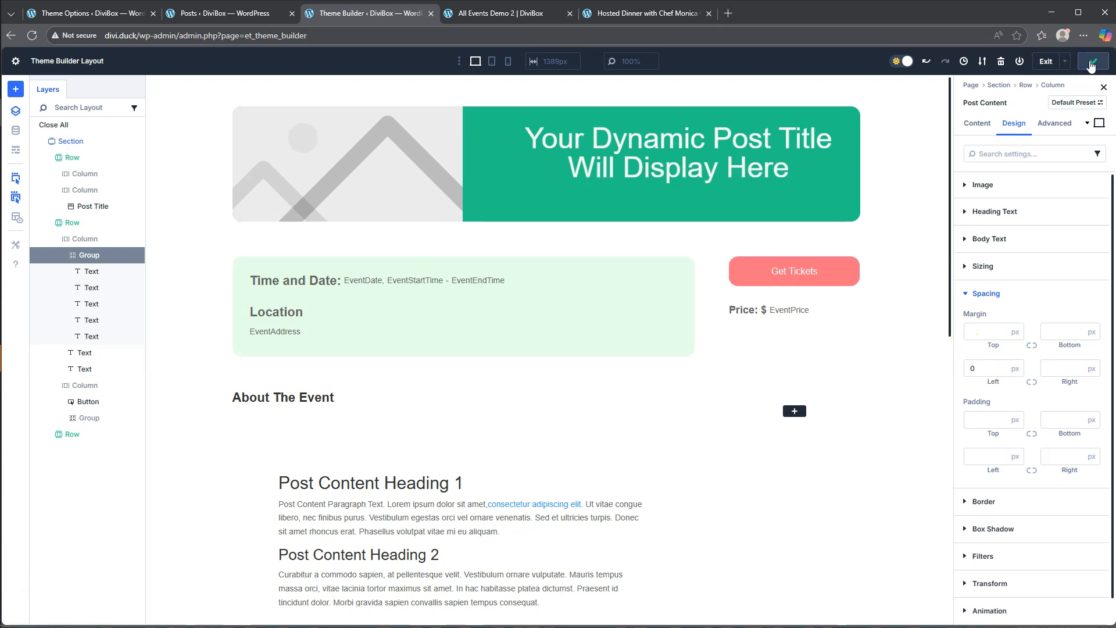
left_click(1045, 61)
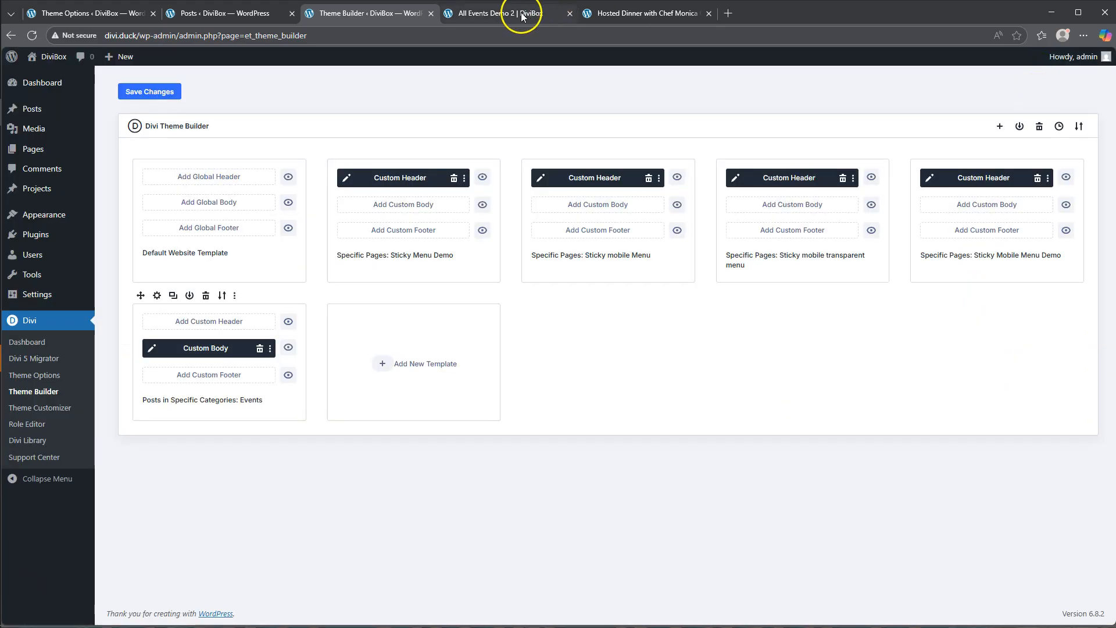
- Preview the All Events Demo 2 page and open the hosted dinner's event details to check its layout
left_click(486, 14)
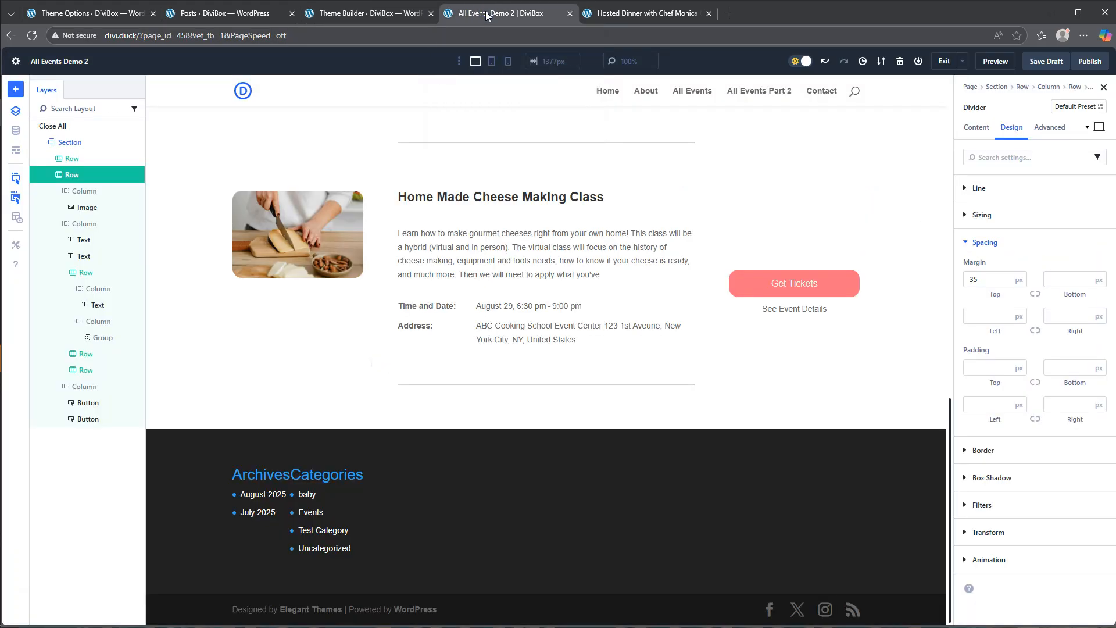
left_click(995, 62)
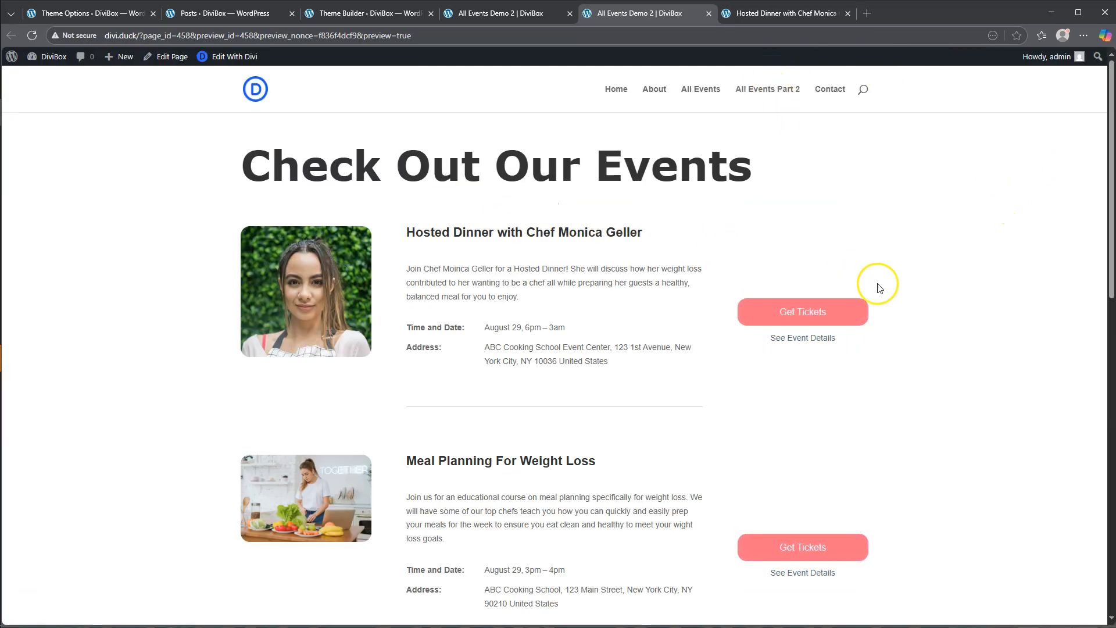
left_click(797, 342)
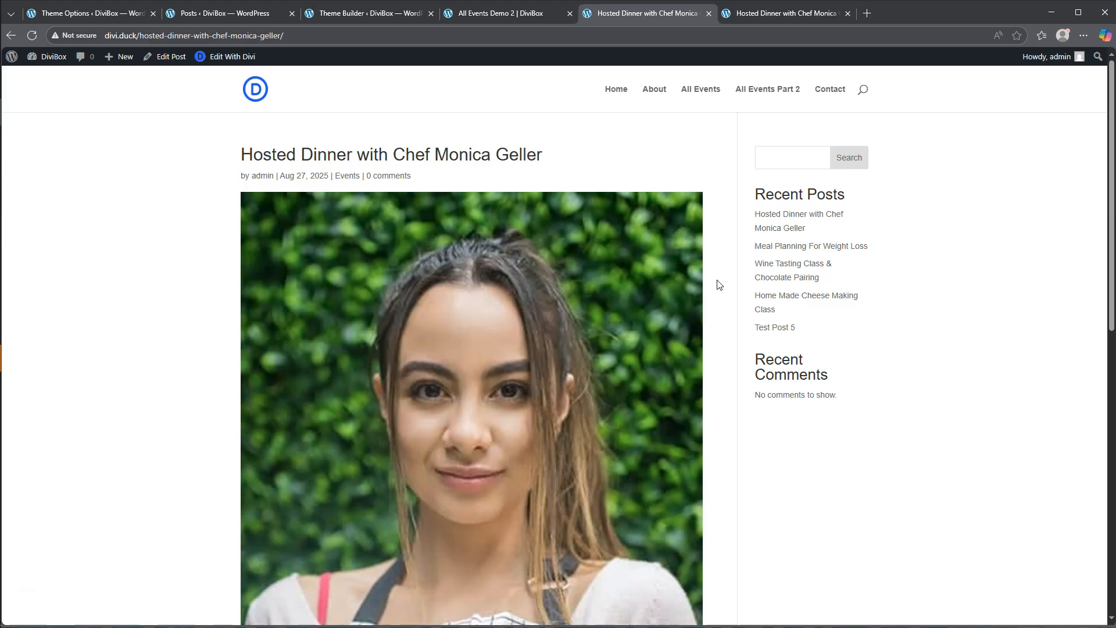
scroll(719, 285, "down", 3)
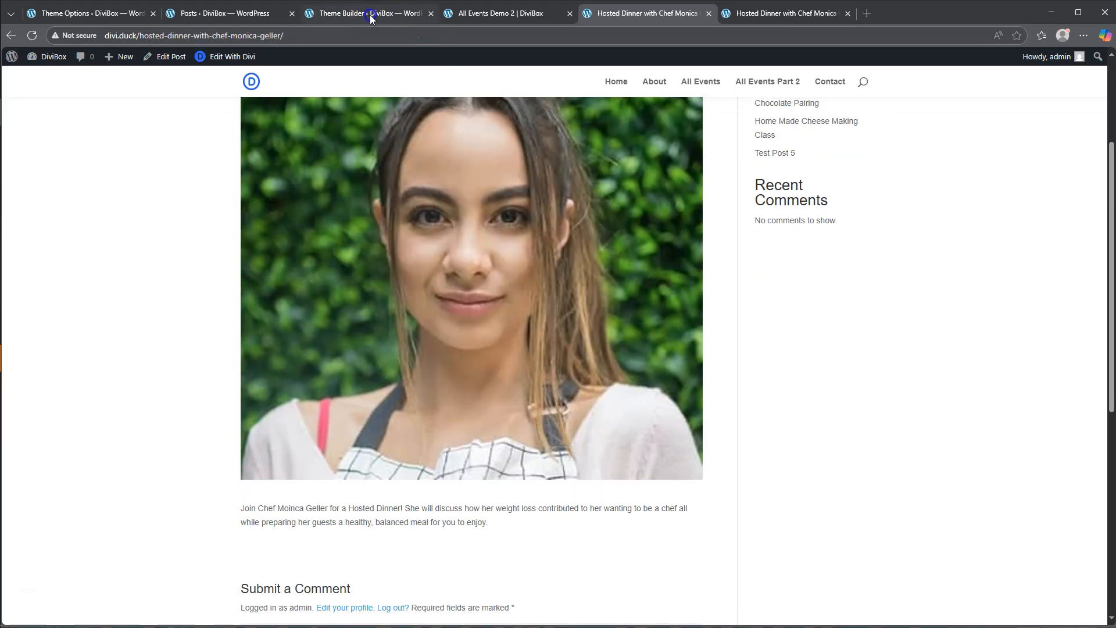
- Save the Theme Builder changes and reload the hosted dinner details page
left_click(370, 15)
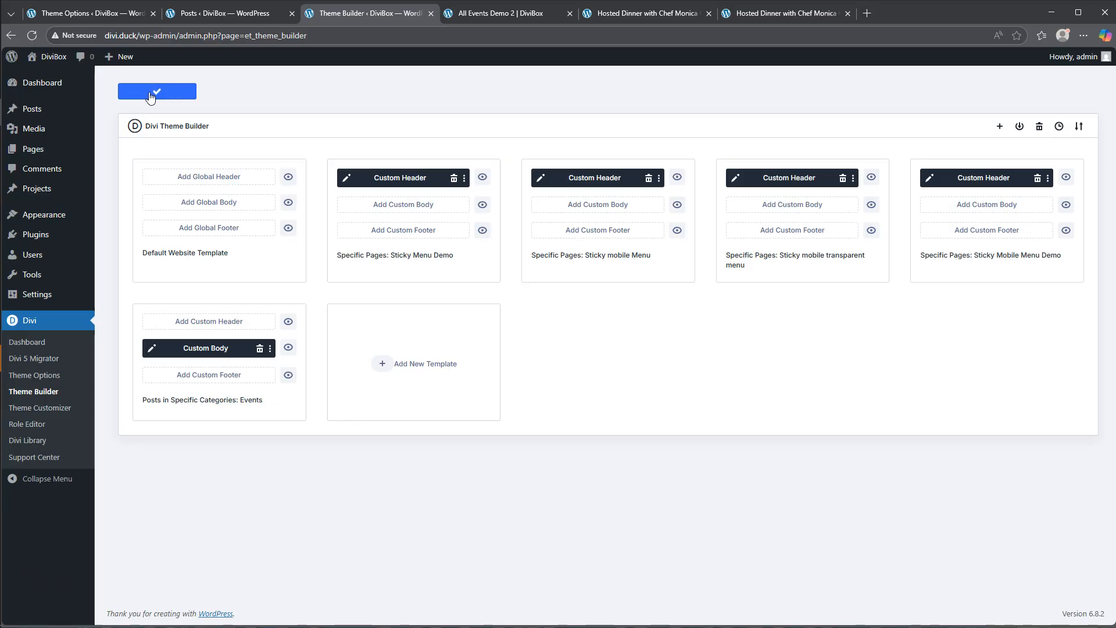
left_click(644, 13)
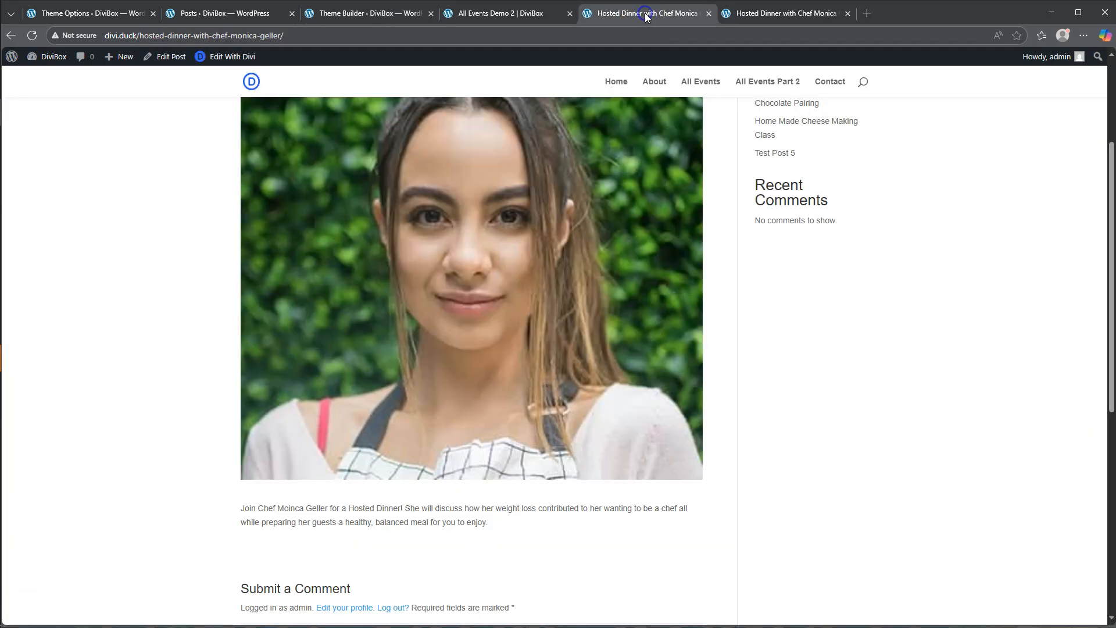
left_click(32, 36)
scroll(842, 291, "up", 3)
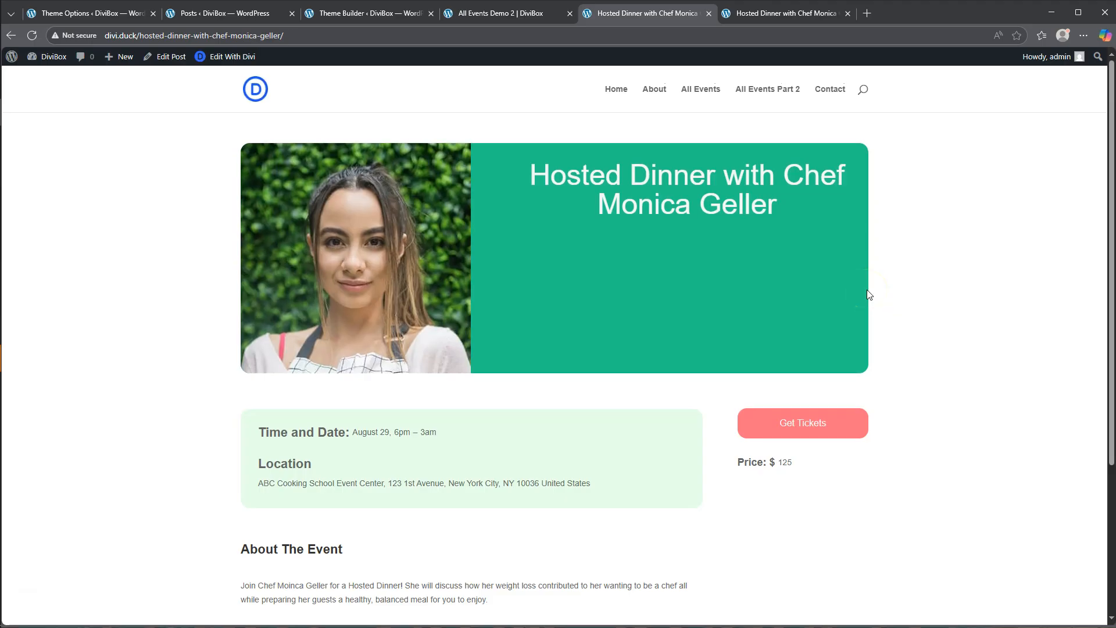
- Review the rebuilt hosted dinner page from header to footer and open the existing All Events page for comparison
scroll(622, 465, "down", 3)
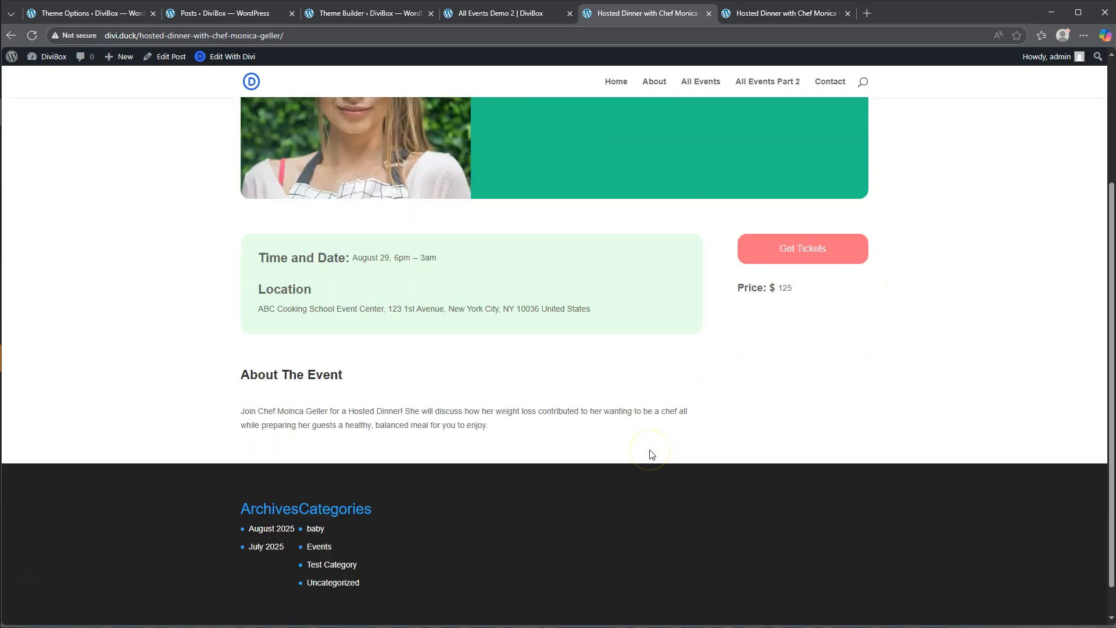
scroll(652, 454, "up", 3)
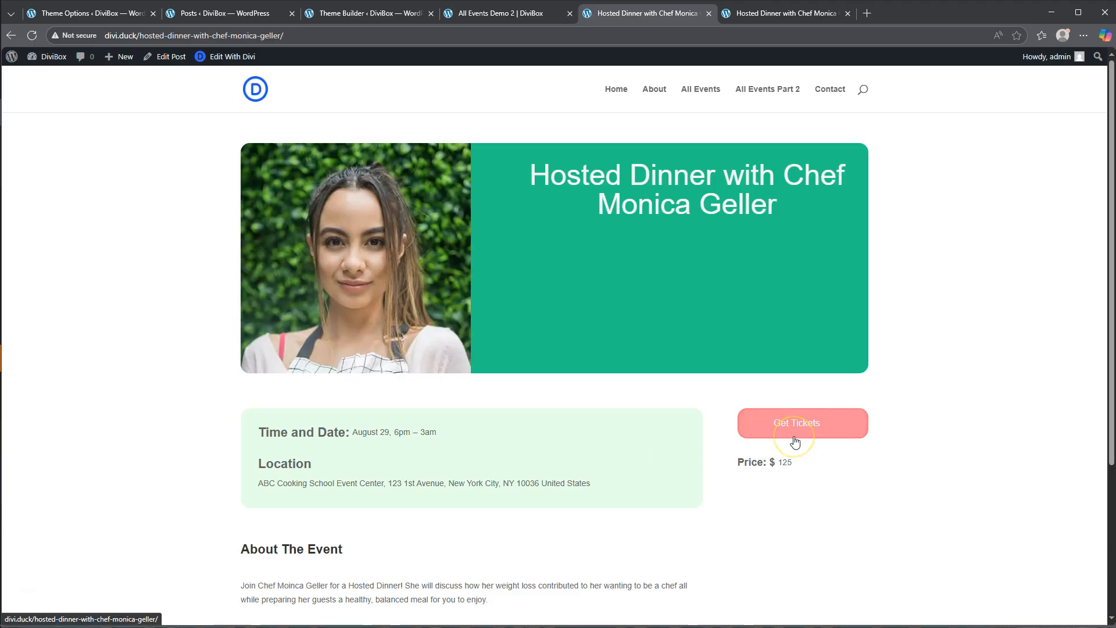
left_click(782, 16)
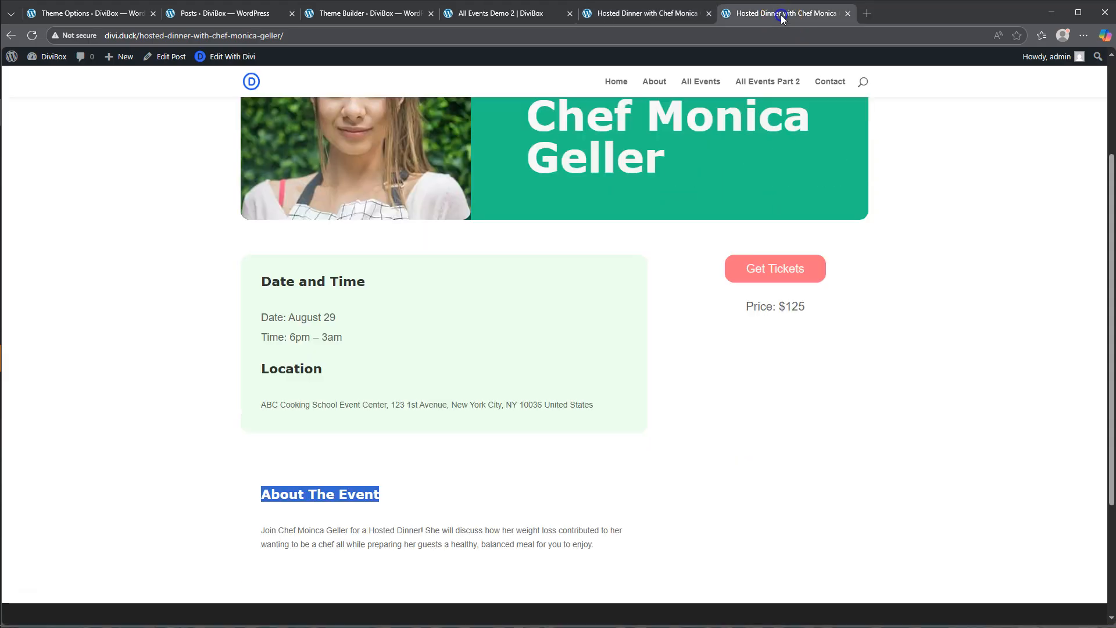
left_click(695, 82)
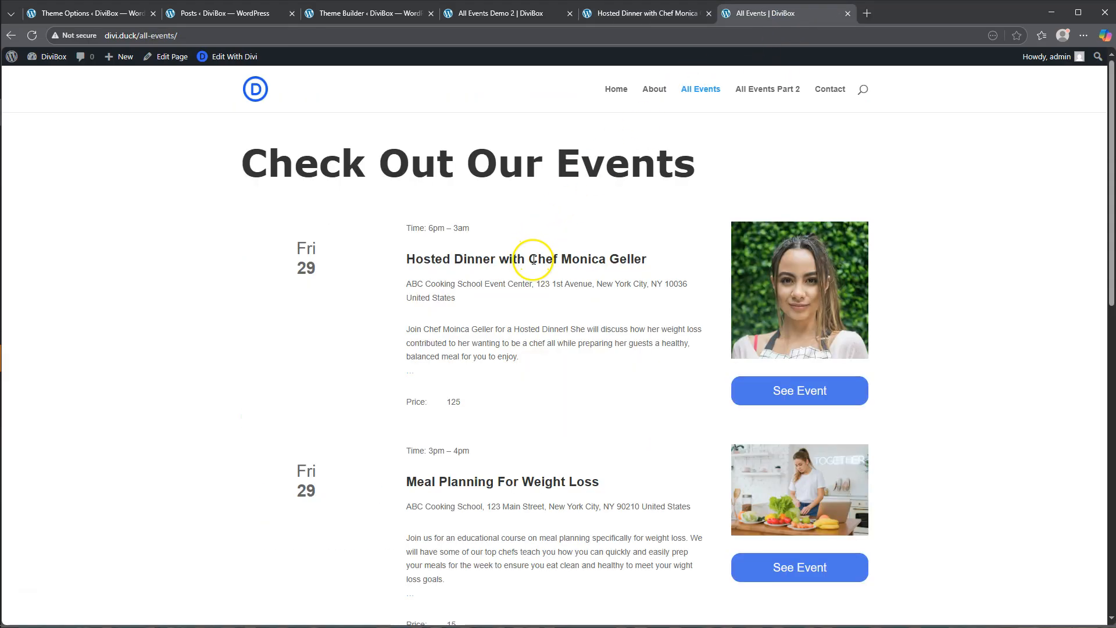